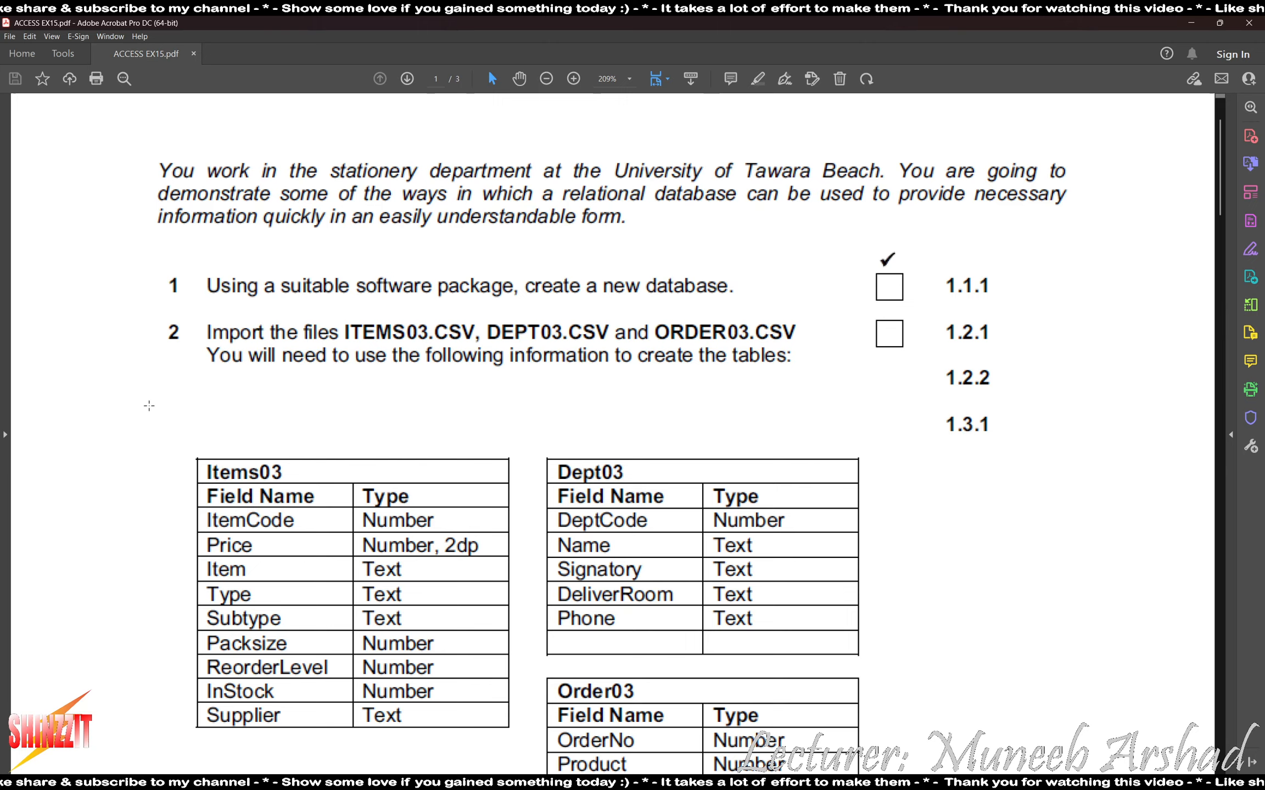
- Review the exercise's table specifications, switch to Microsoft Access and begin a new blank database
{"action": "scroll", "coordinate": [154, 406], "scroll_direction": "down", "scroll_amount": 5}
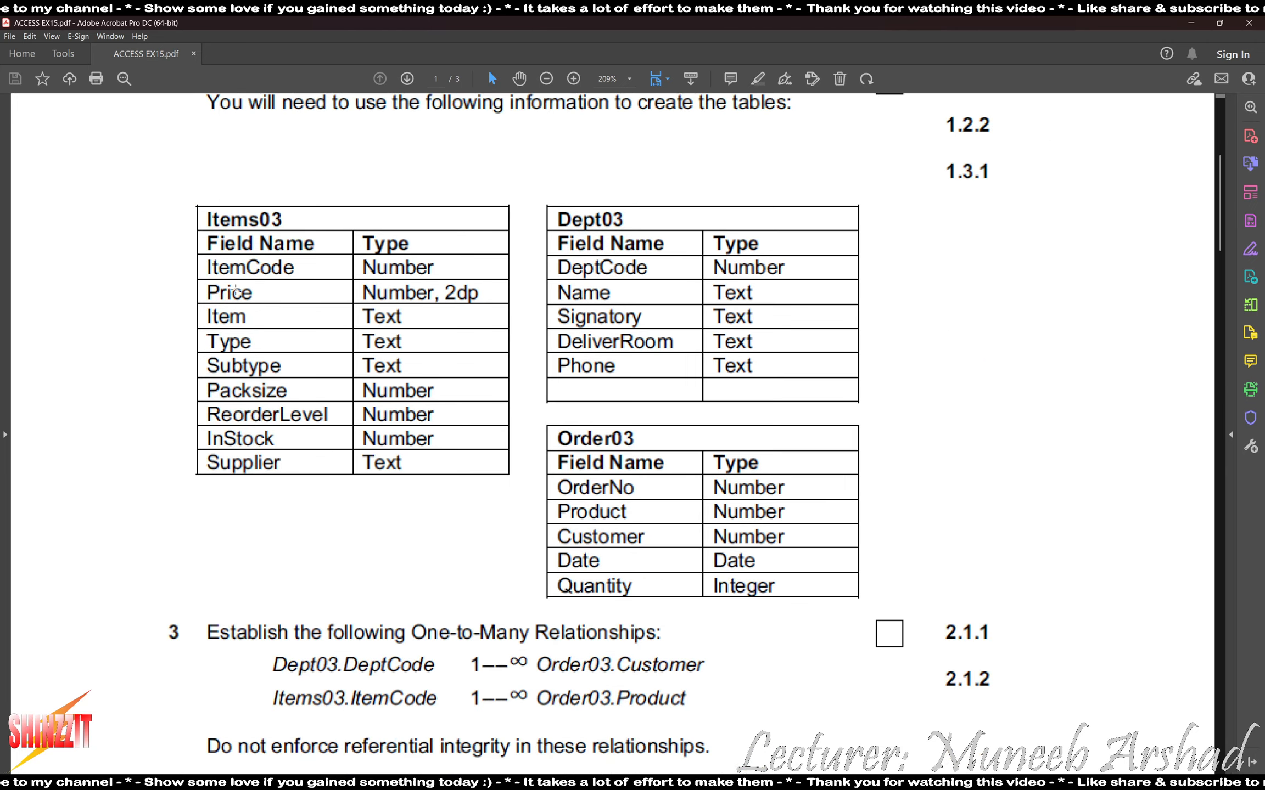
{"action": "key", "text": "super"}
{"action": "type", "text": "acc"}
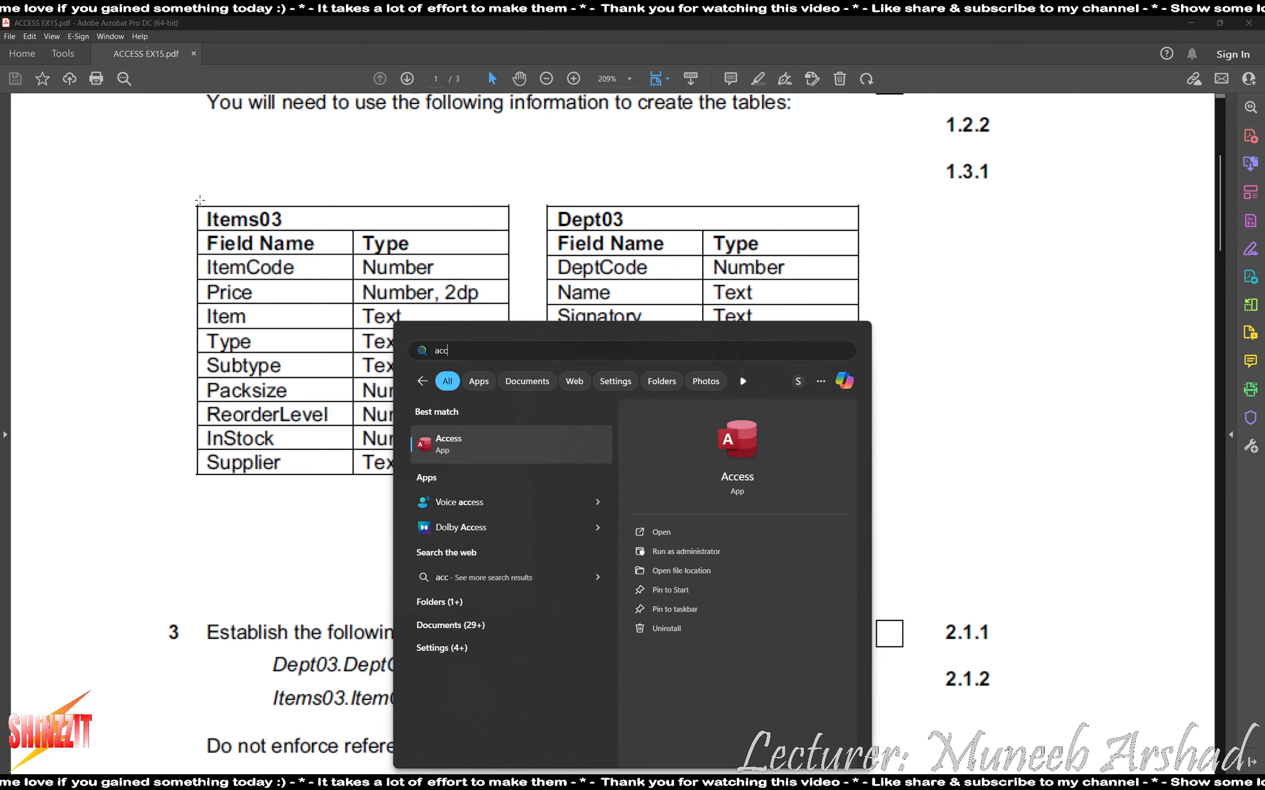
{"action": "key", "text": "Return"}
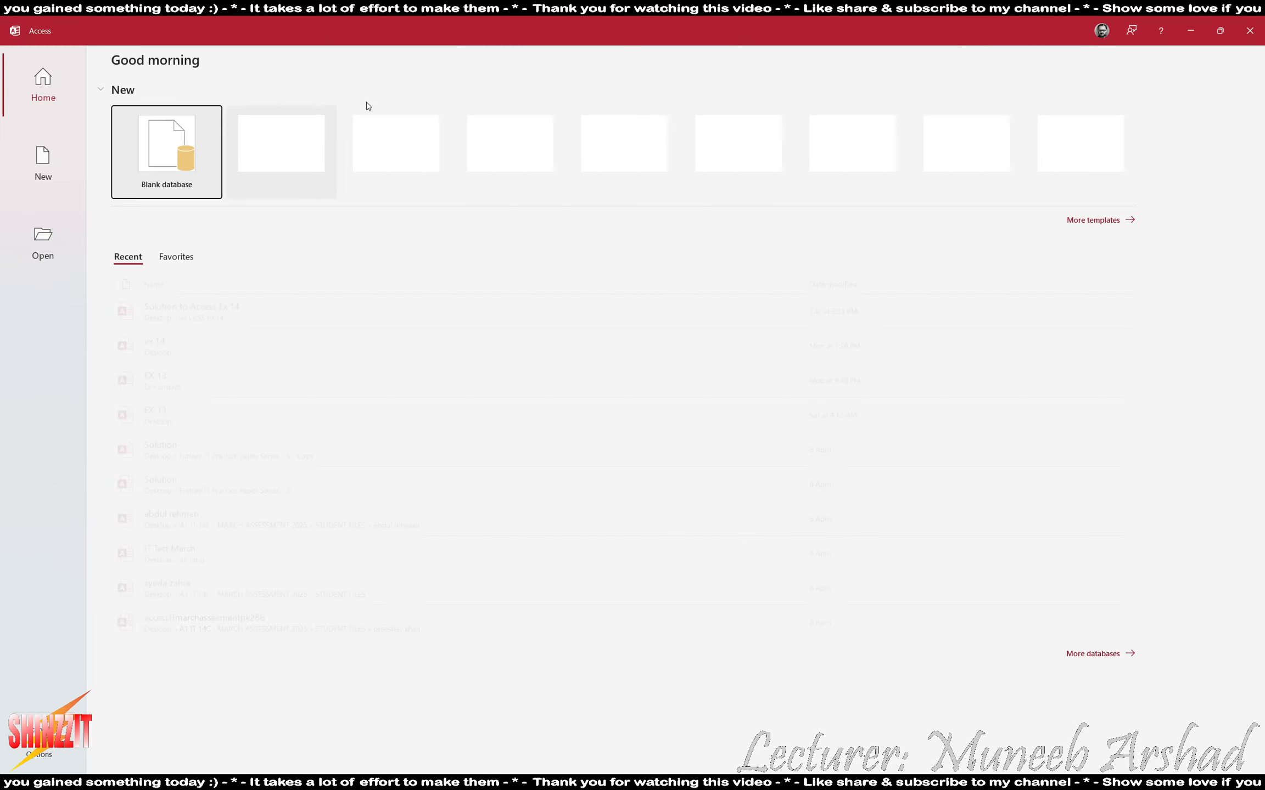
{"action": "left_click", "coordinate": [158, 159]}
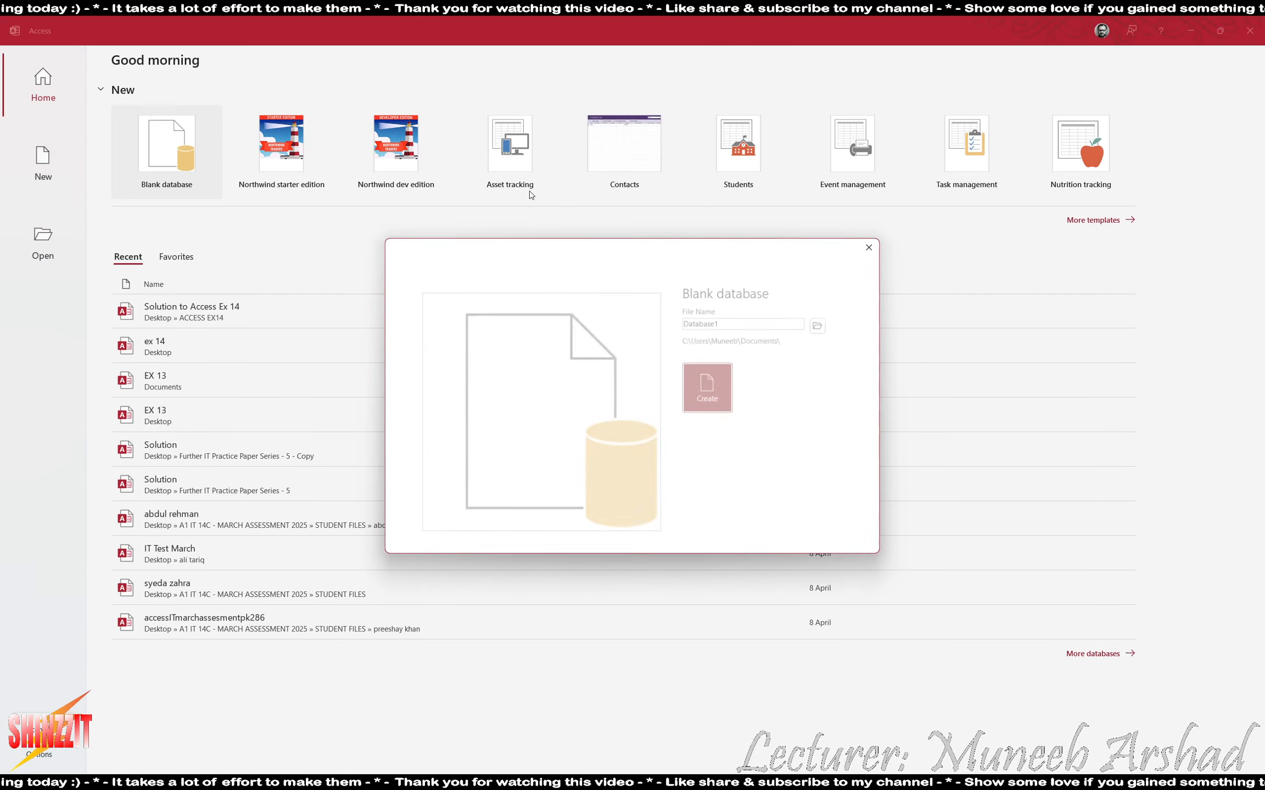
- Create the database as "Solution to Access EX 15" in the Desktop's ACCESS EX15 folder and close the default empty table
{"action": "left_click", "coordinate": [820, 325]}
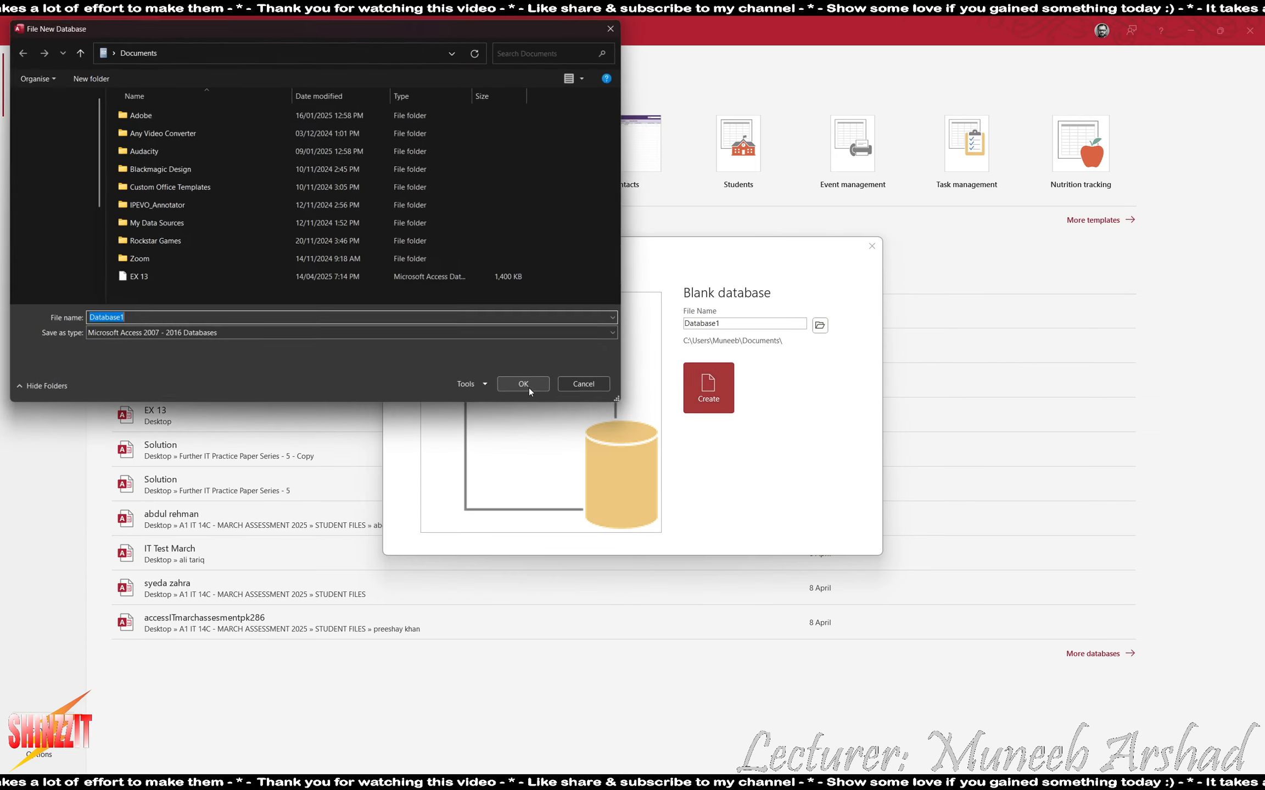
{"action": "left_click", "coordinate": [51, 135]}
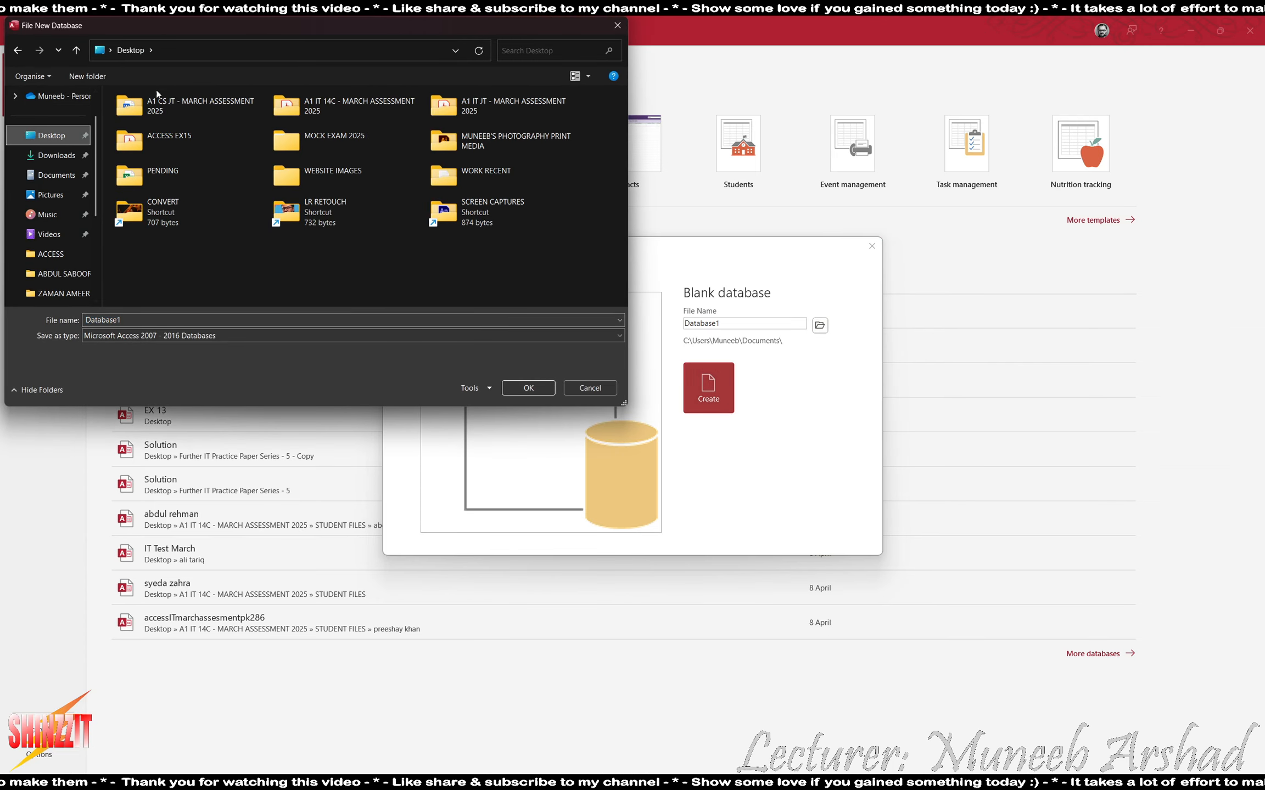
{"action": "double_click", "coordinate": [159, 141]}
{"action": "double_click", "coordinate": [162, 320]}
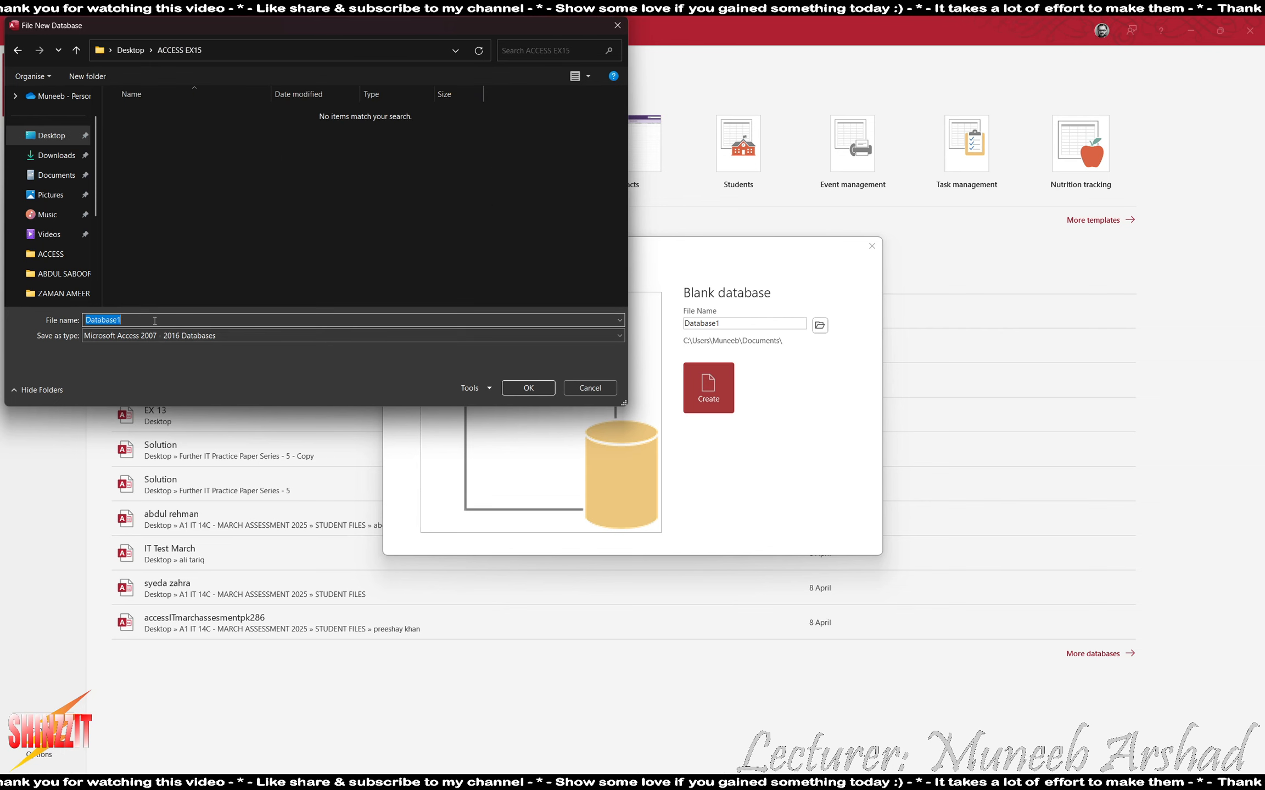
{"action": "type", "text": "Solutio"}
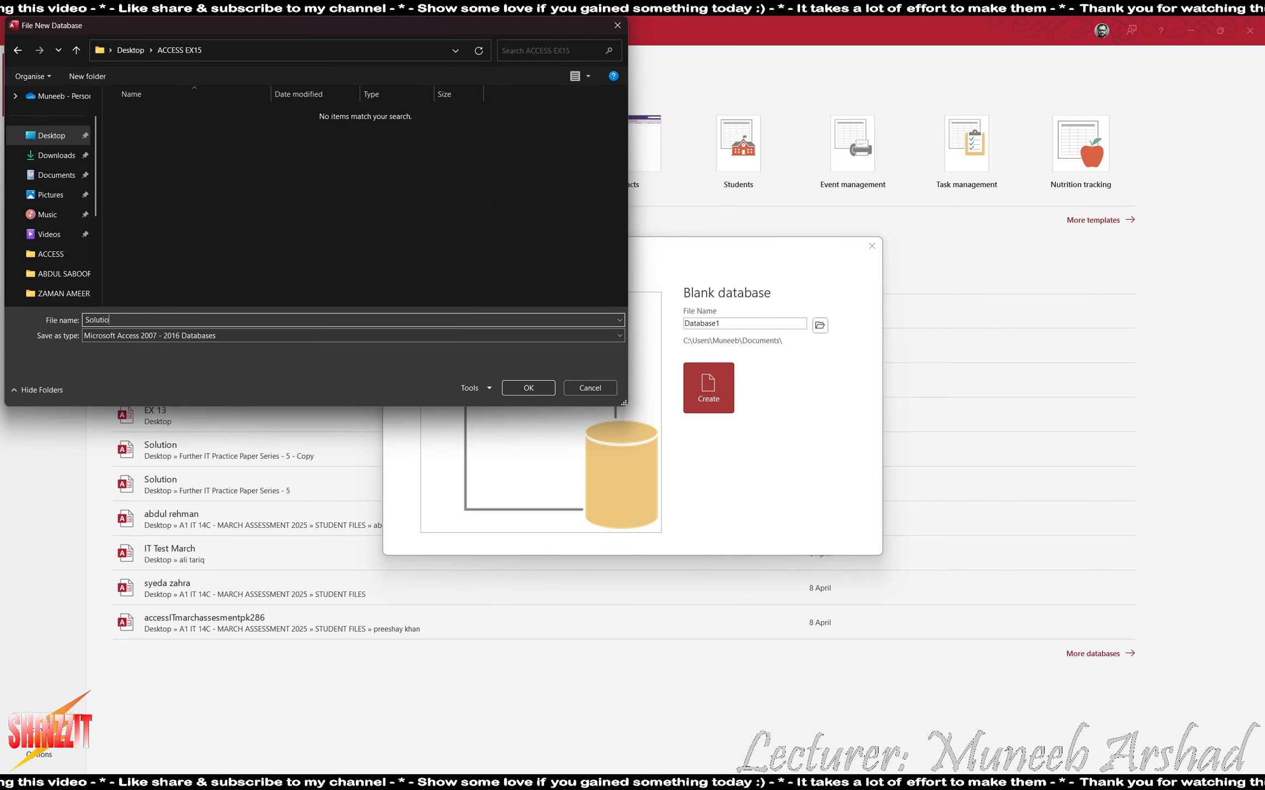
{"action": "type", "text": "n to Access"}
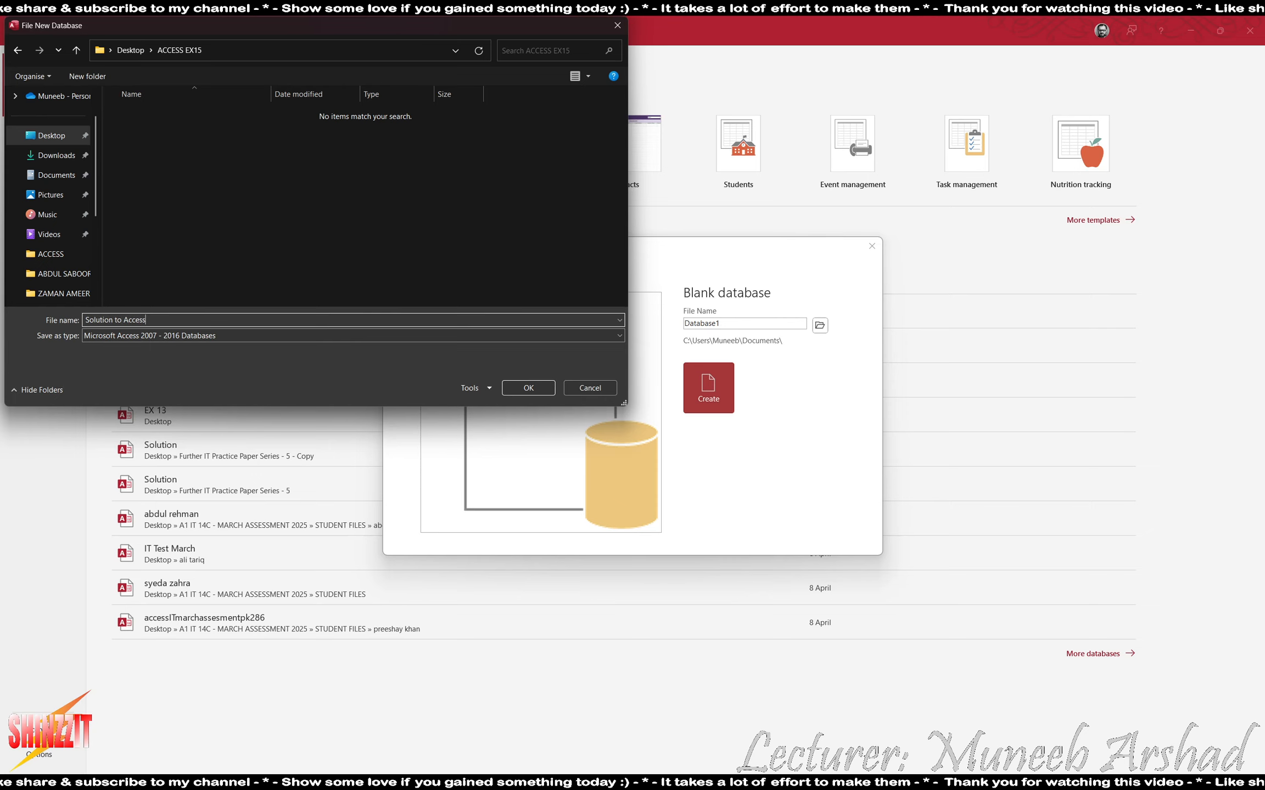
{"action": "type", "text": " EX 15"}
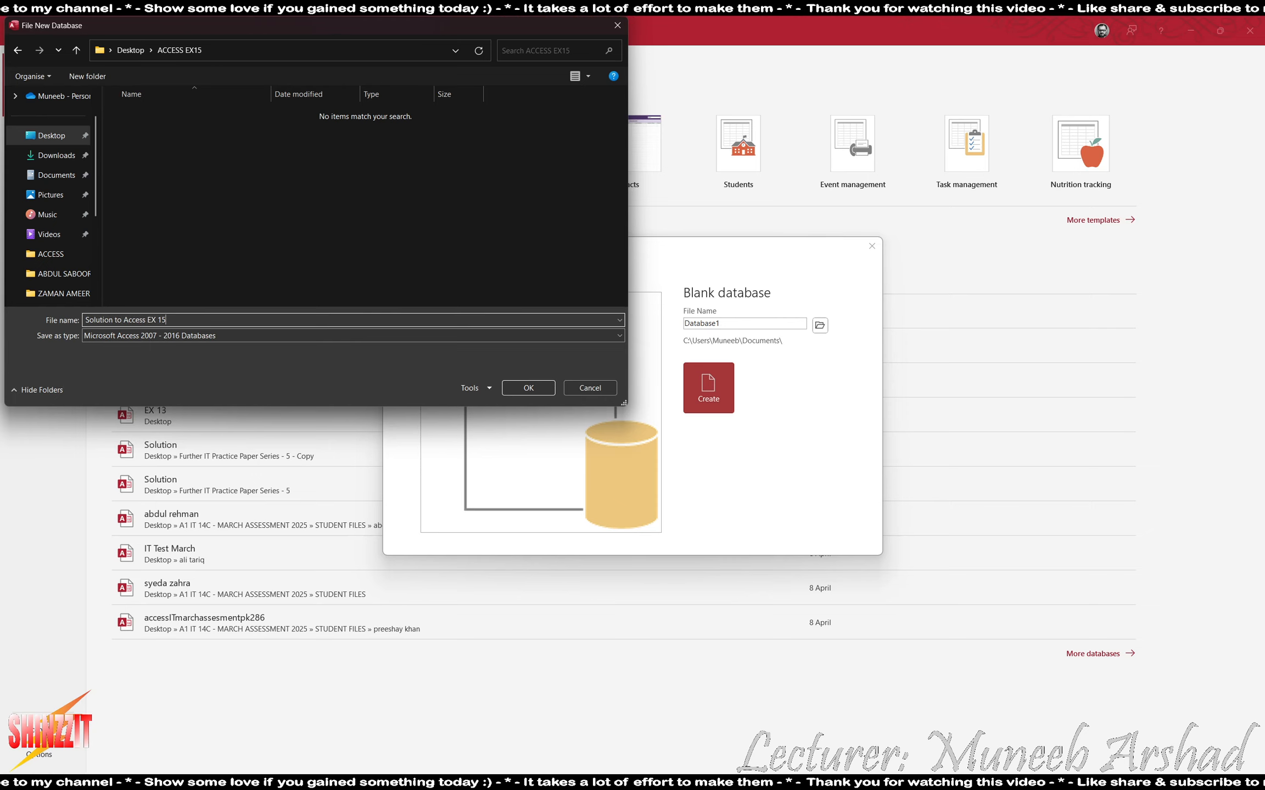
{"action": "key", "text": "Return"}
{"action": "left_click", "coordinate": [716, 381]}
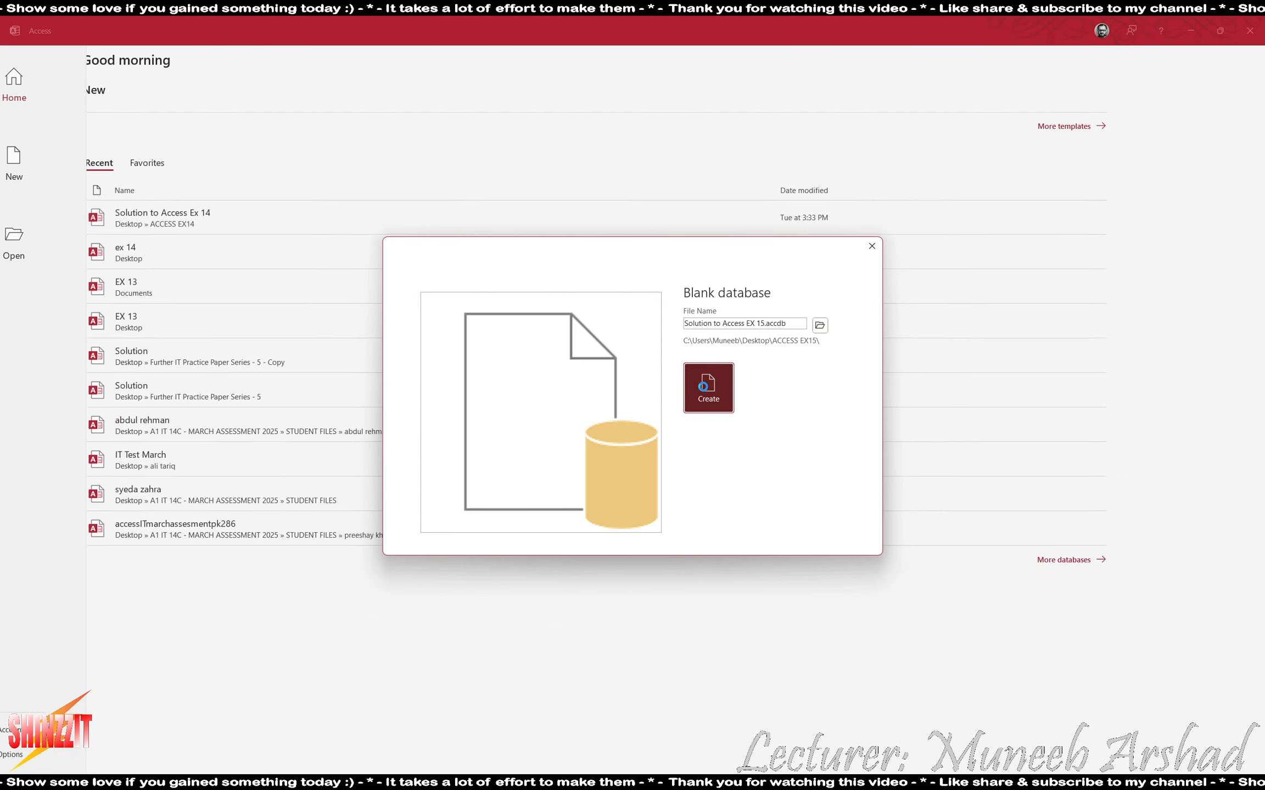
{"action": "left_click", "coordinate": [1257, 132]}
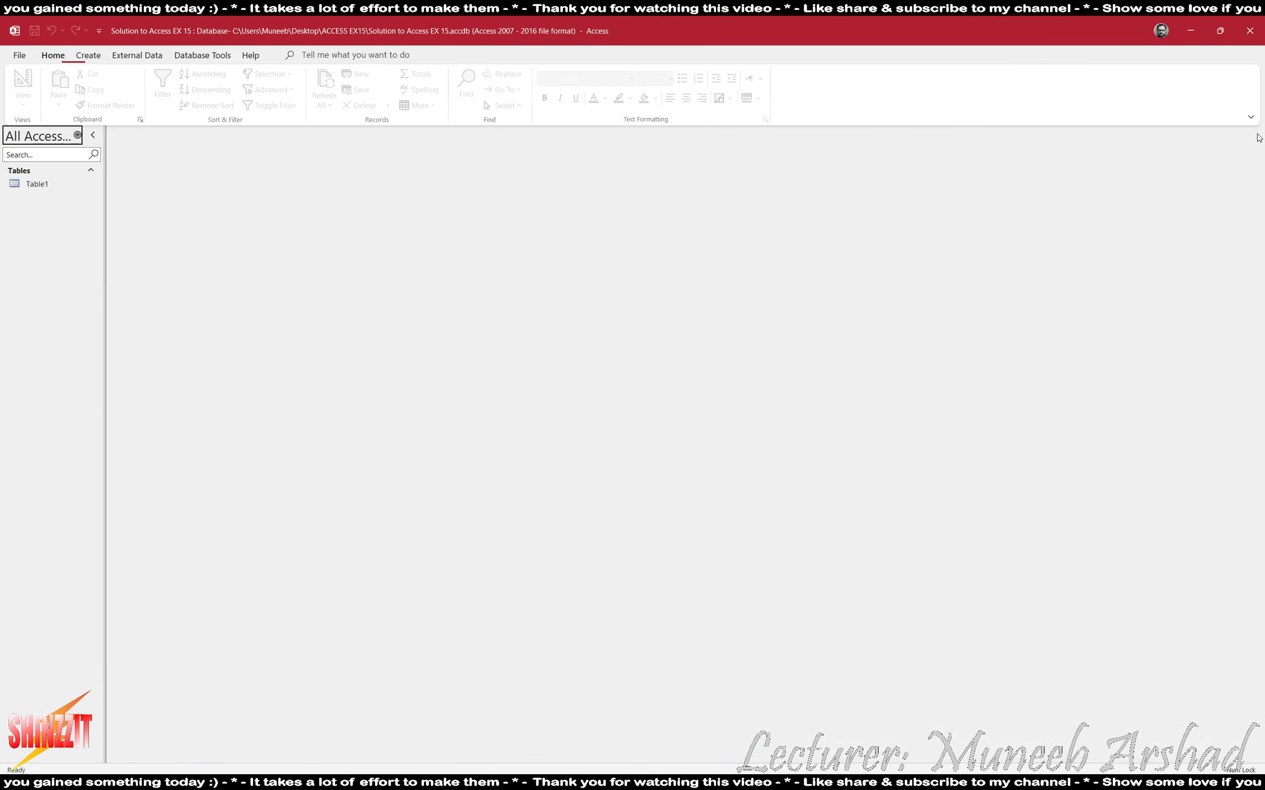
- Start a text file import of items03 from the ACCESS EX15 folder on the Desktop
{"action": "left_click", "coordinate": [137, 55]}
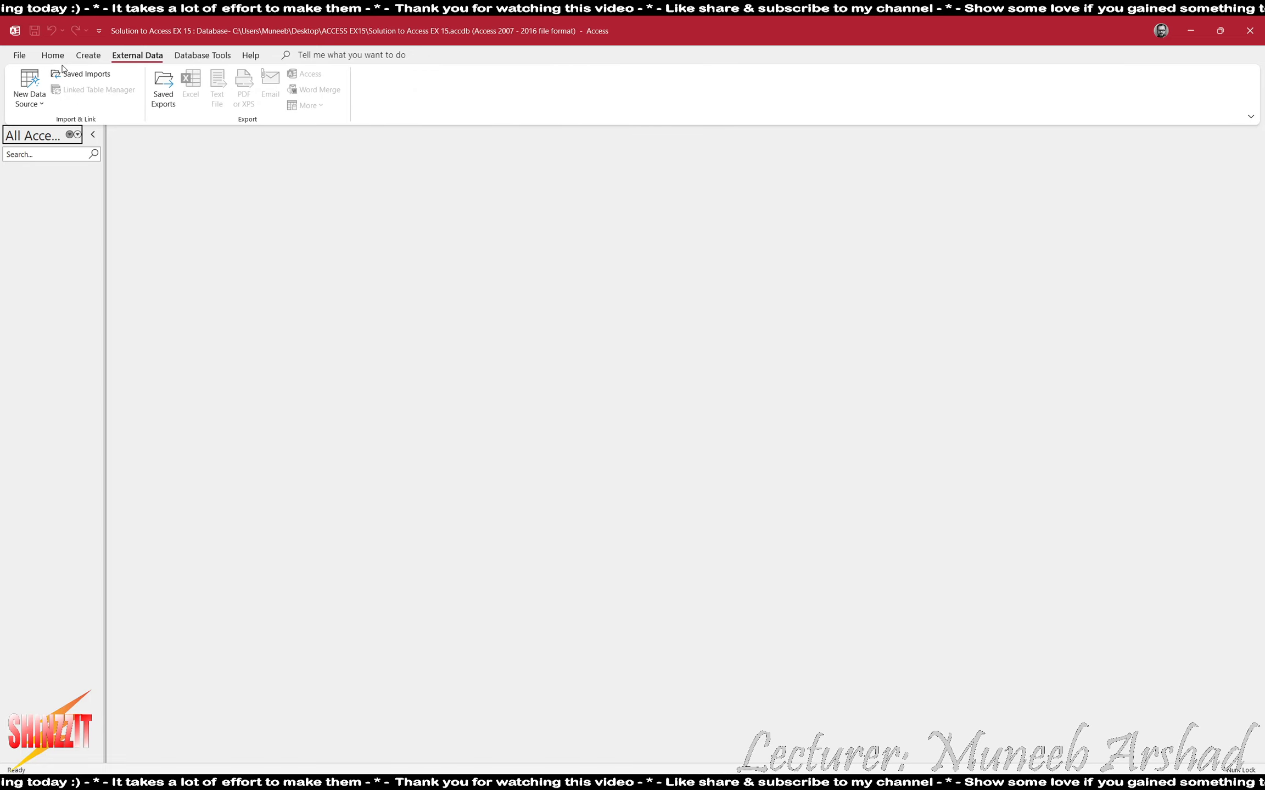
{"action": "left_click", "coordinate": [29, 91]}
{"action": "mouse_move", "coordinate": [102, 132]}
{"action": "left_click", "coordinate": [176, 203]}
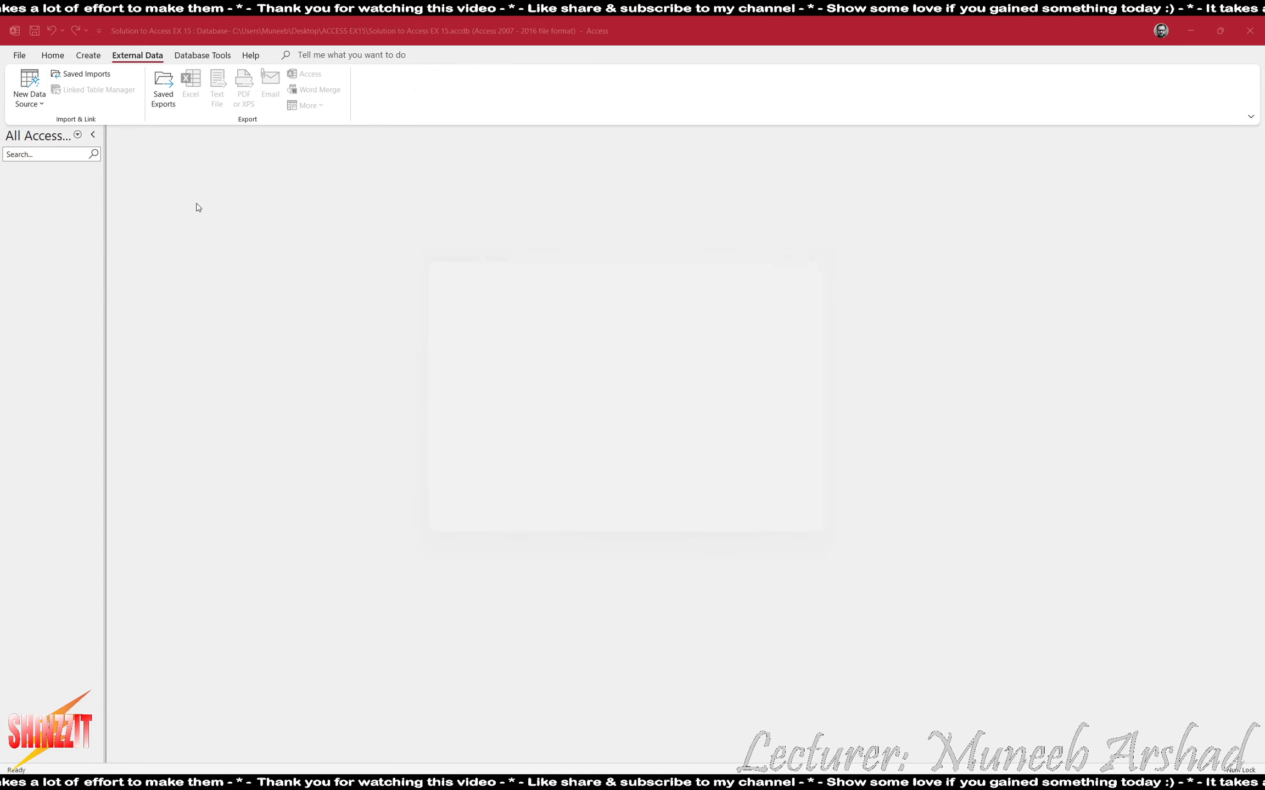
{"action": "left_click", "coordinate": [821, 313]}
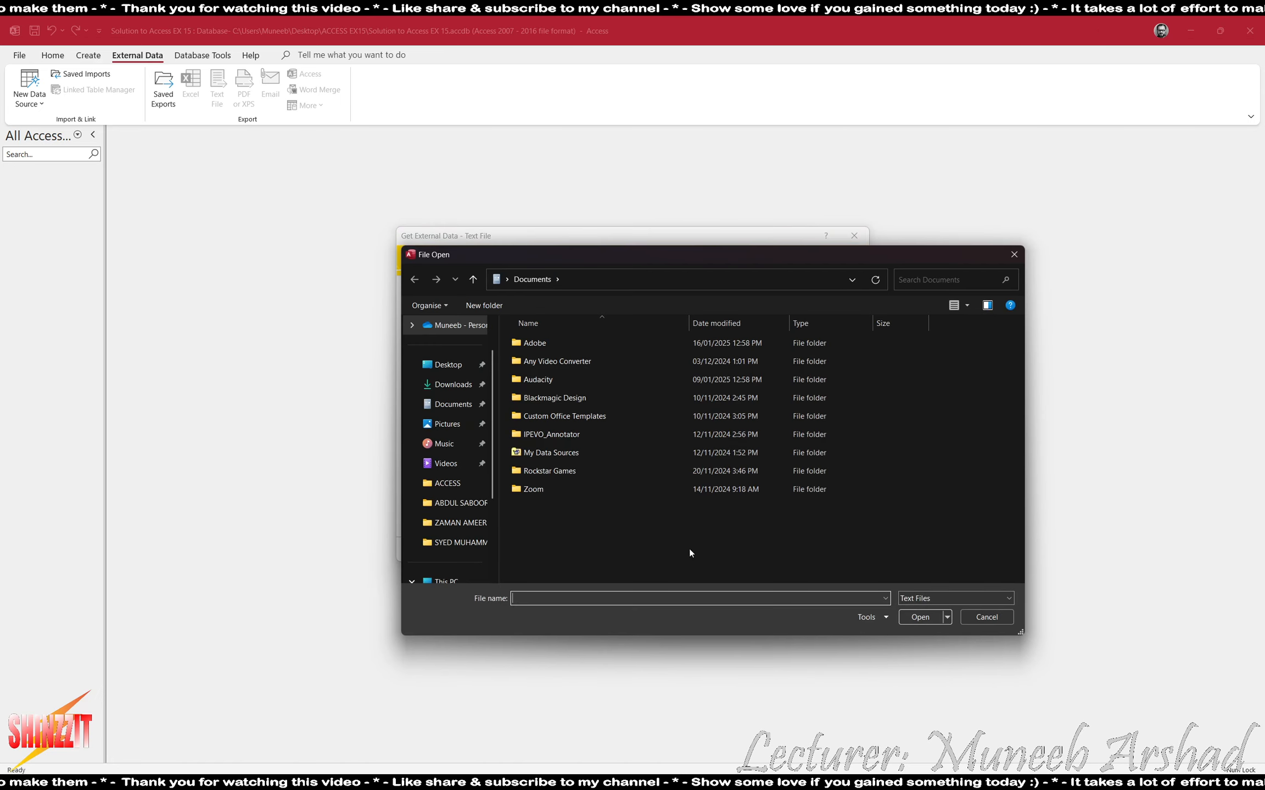
{"action": "left_click", "coordinate": [438, 364]}
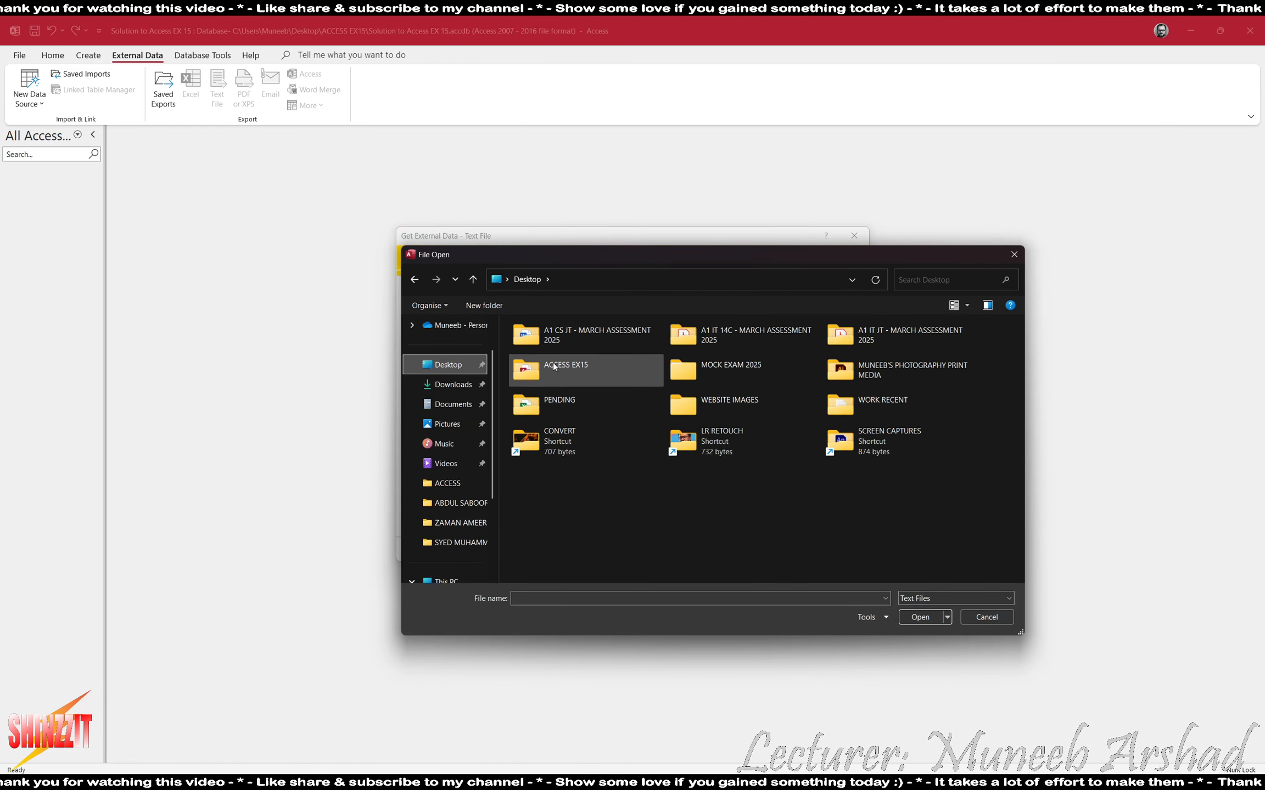
{"action": "double_click", "coordinate": [561, 368]}
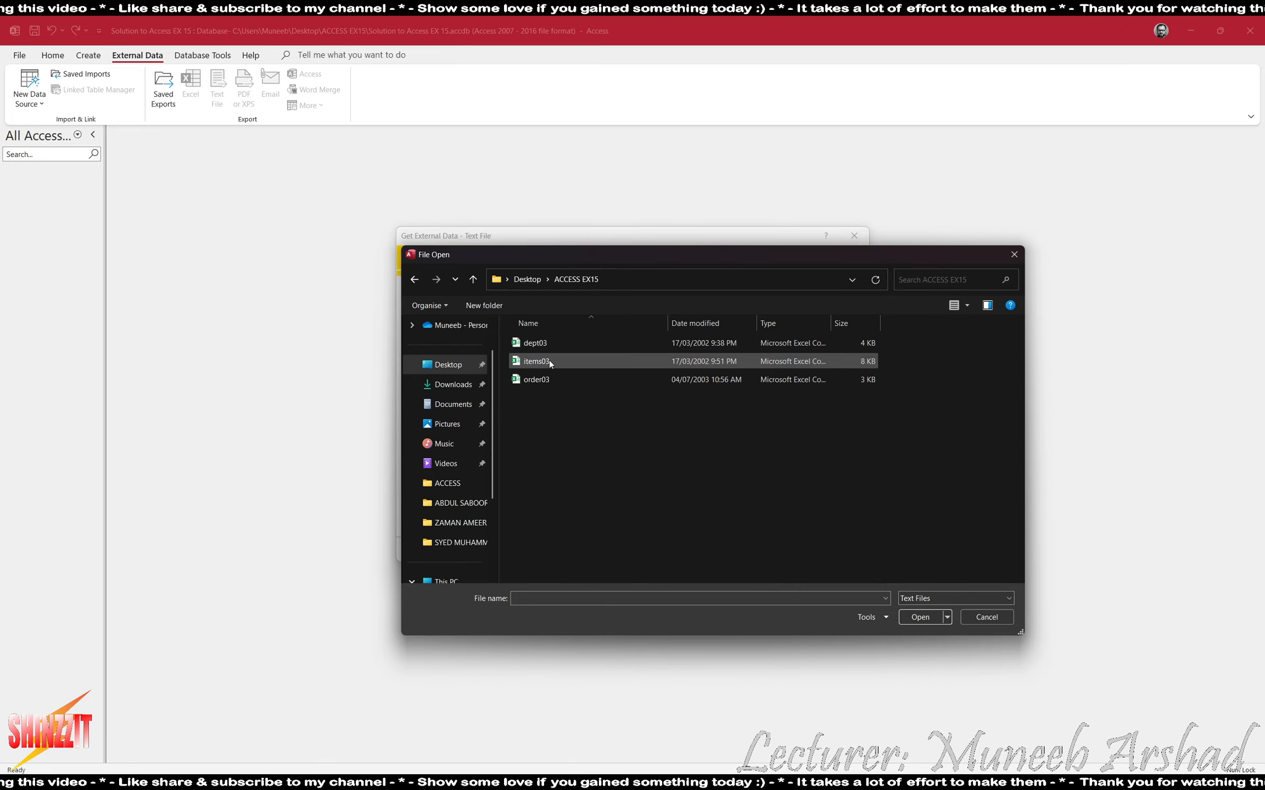
{"action": "double_click", "coordinate": [550, 361]}
{"action": "left_click", "coordinate": [765, 550]}
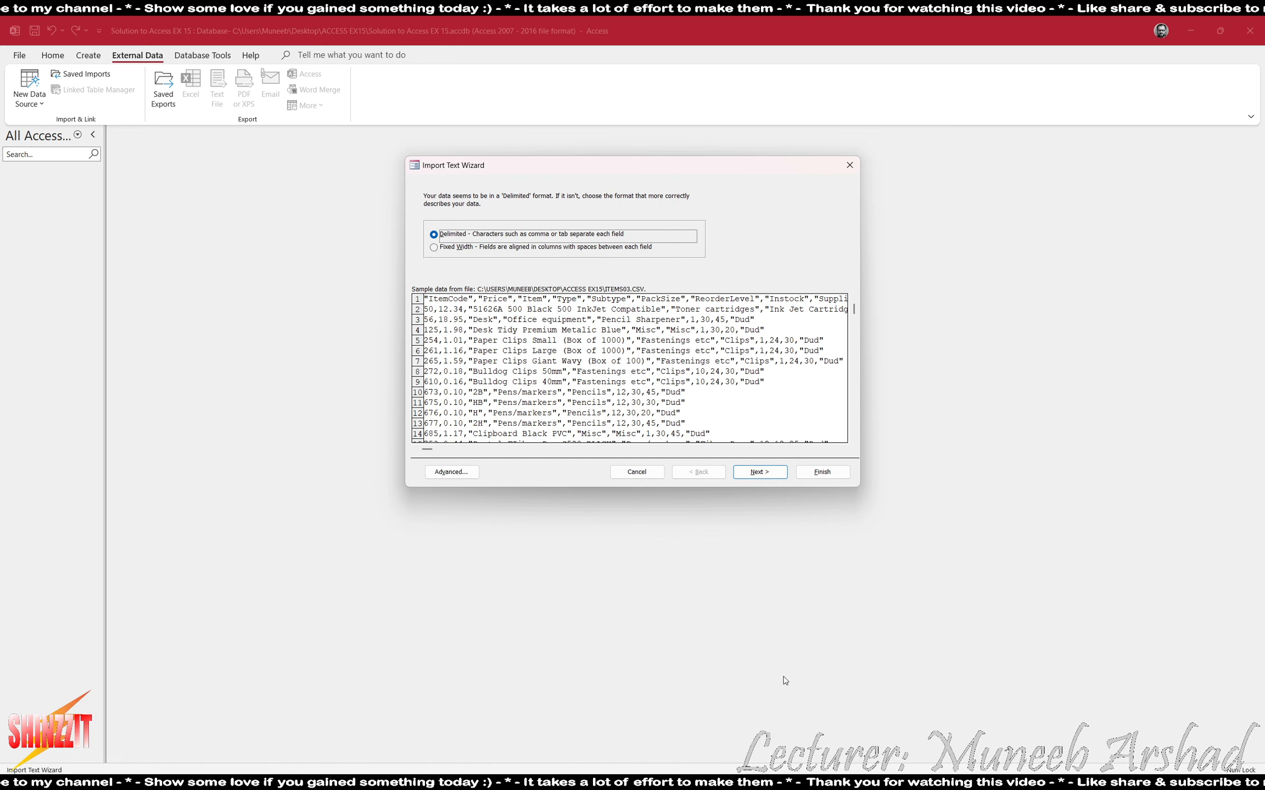
- Launch the Windows Magnifier
{"action": "key", "text": "super"}
{"action": "type", "text": "magnifier"}
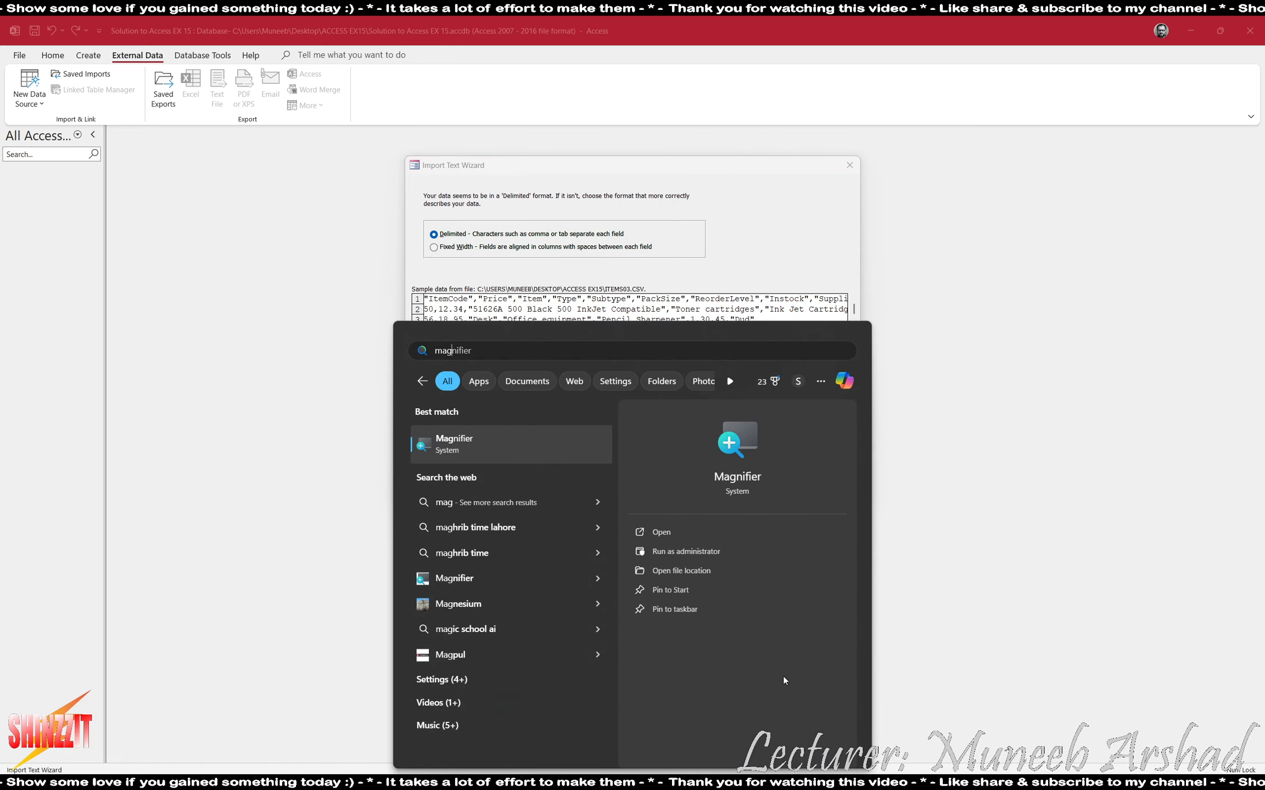
{"action": "key", "text": "Return"}
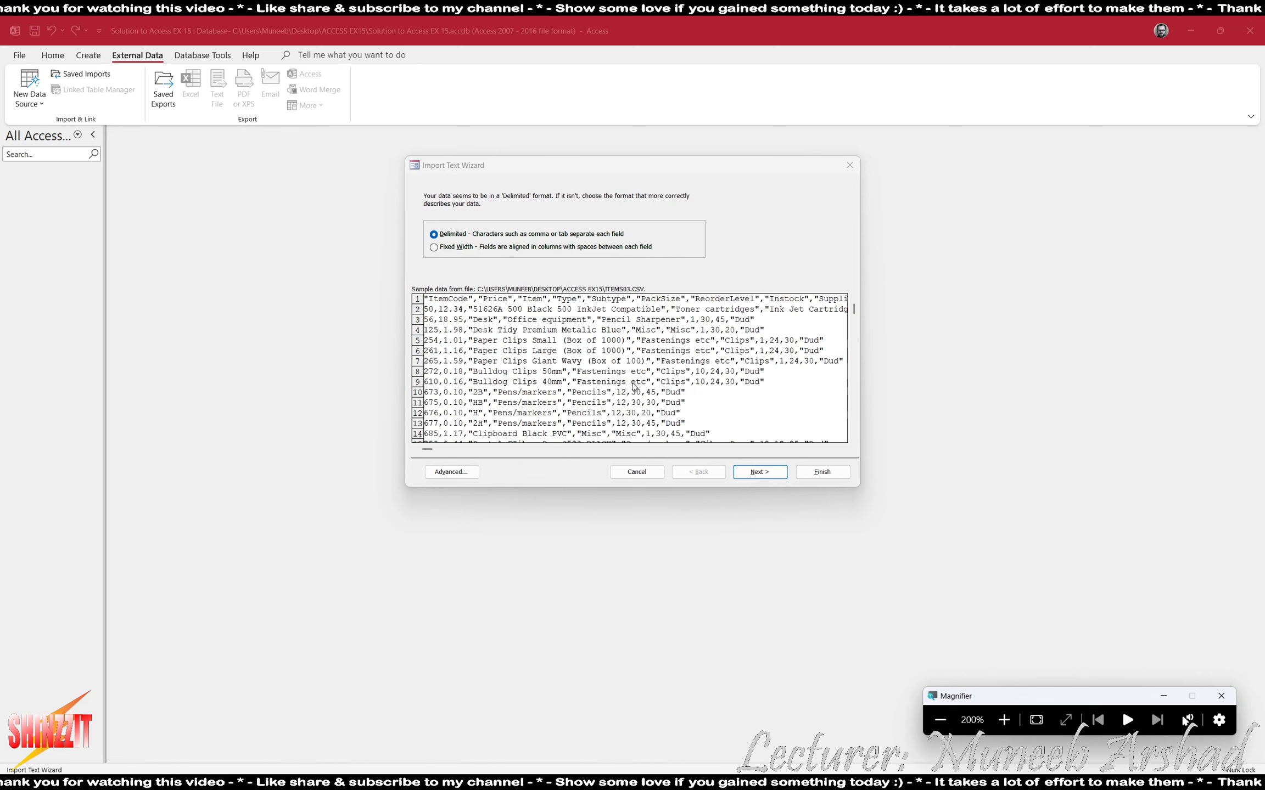
- Keep the items03 import comma-delimited, treat the first row as field names, check the preview columns and proceed to the field options
{"action": "left_click", "coordinate": [758, 476]}
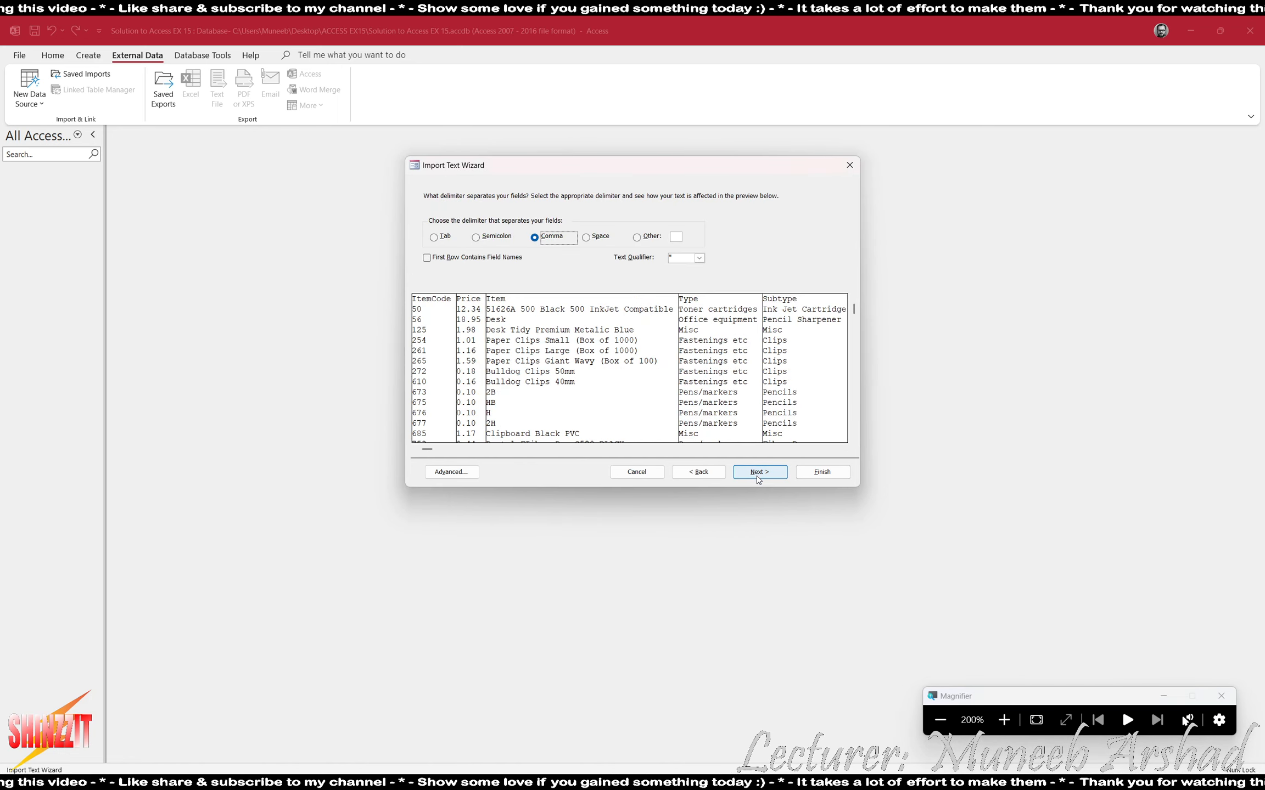
{"action": "left_click", "coordinate": [453, 260]}
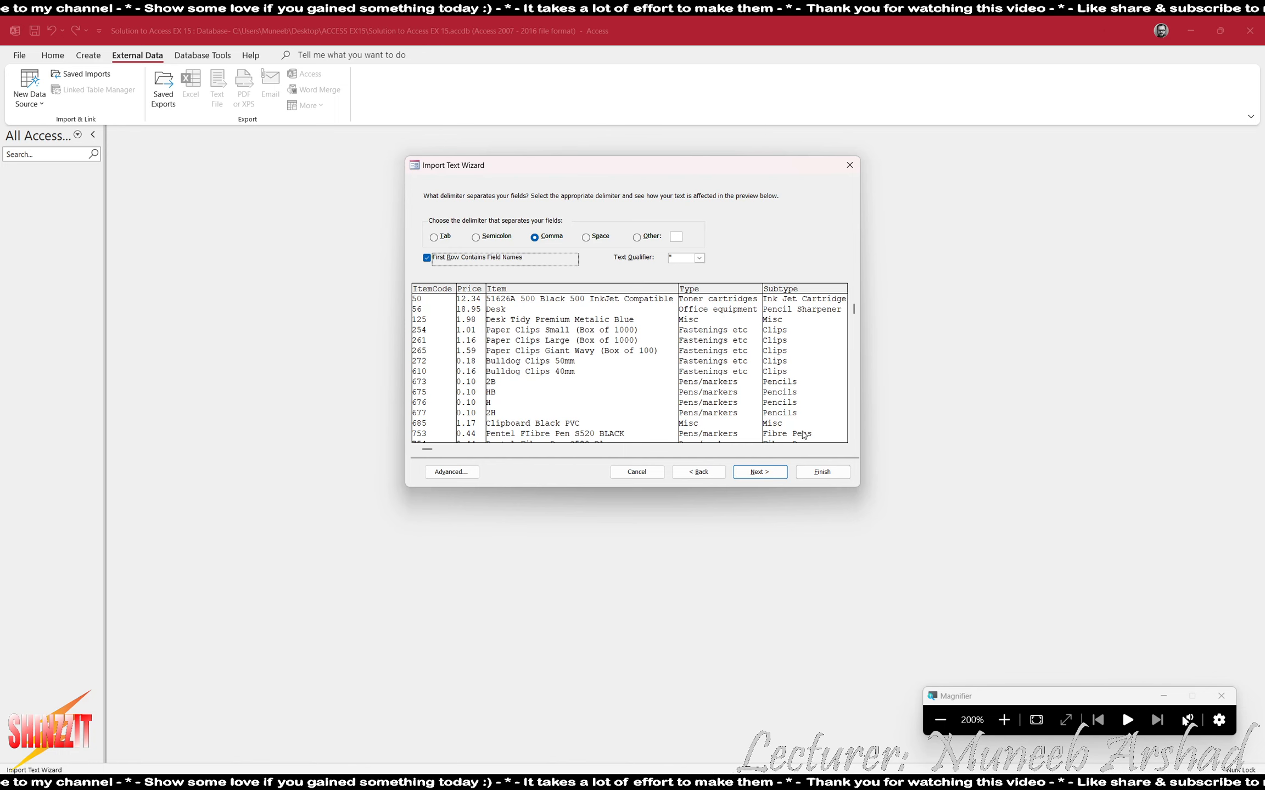
{"action": "left_click", "coordinate": [841, 450]}
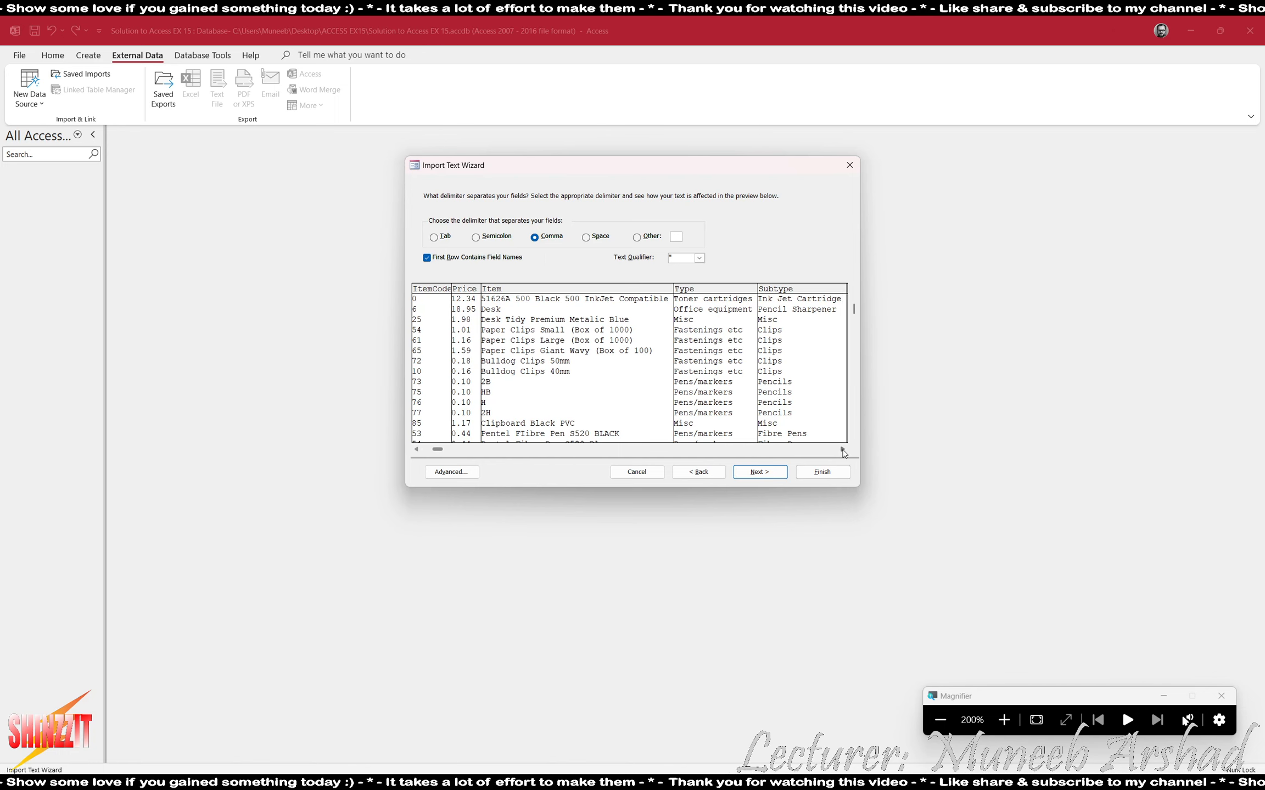
{"action": "left_click_drag", "start_coordinate": [842, 450], "coordinate": [842, 450]}
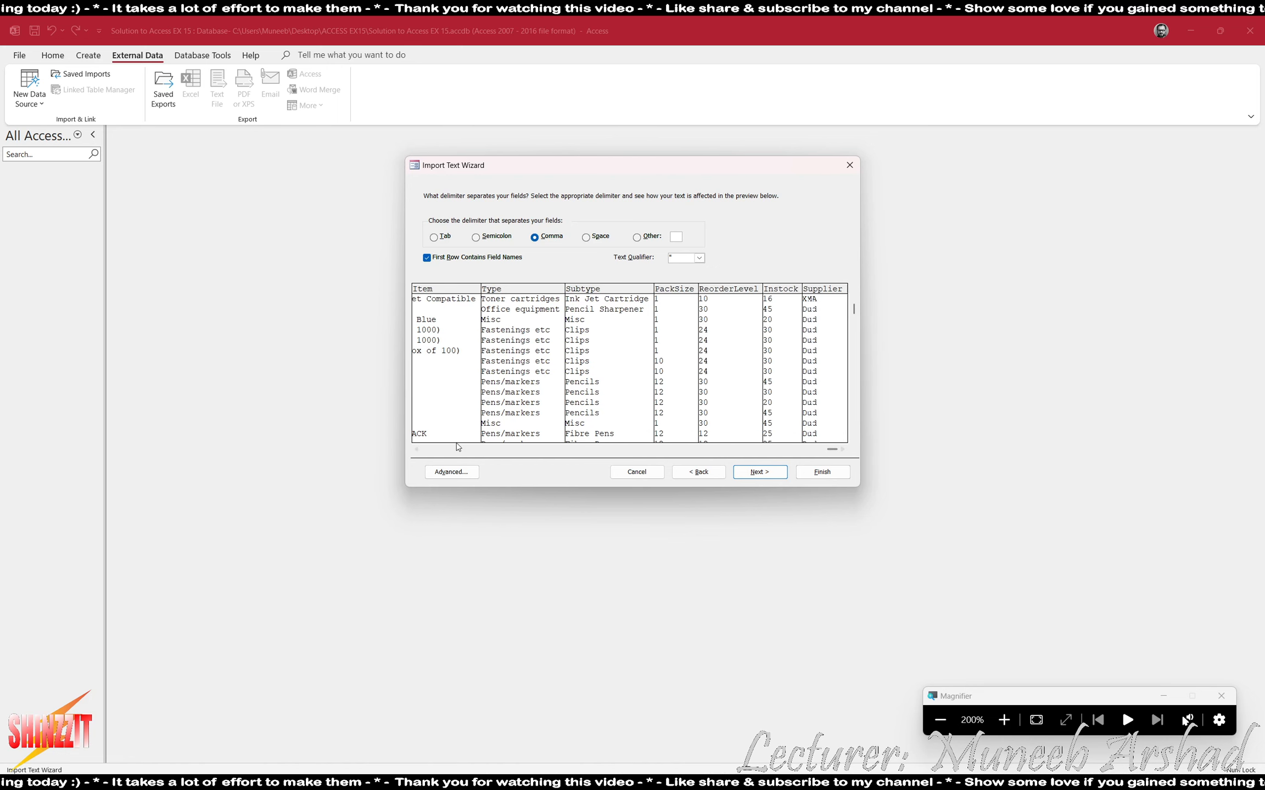
{"action": "left_click_drag", "start_coordinate": [420, 451], "coordinate": [427, 451]}
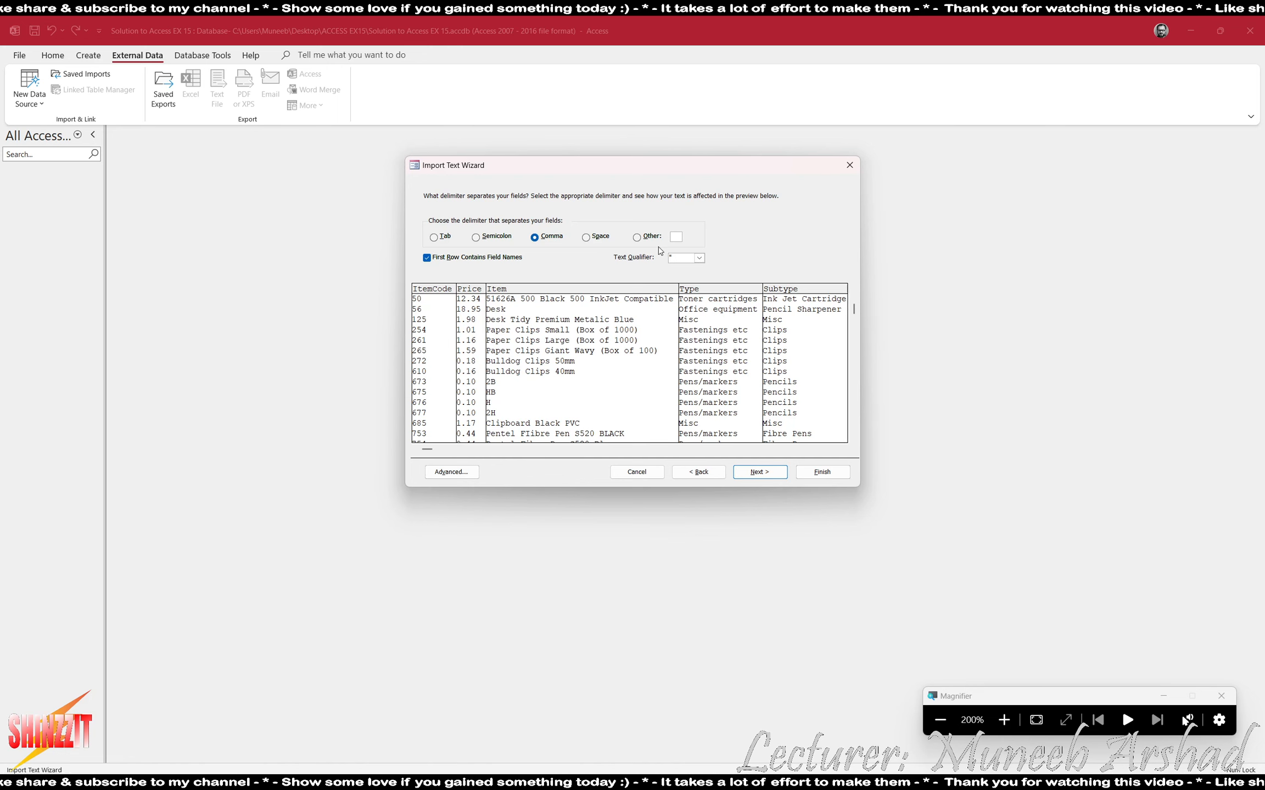
{"action": "left_click", "coordinate": [760, 472]}
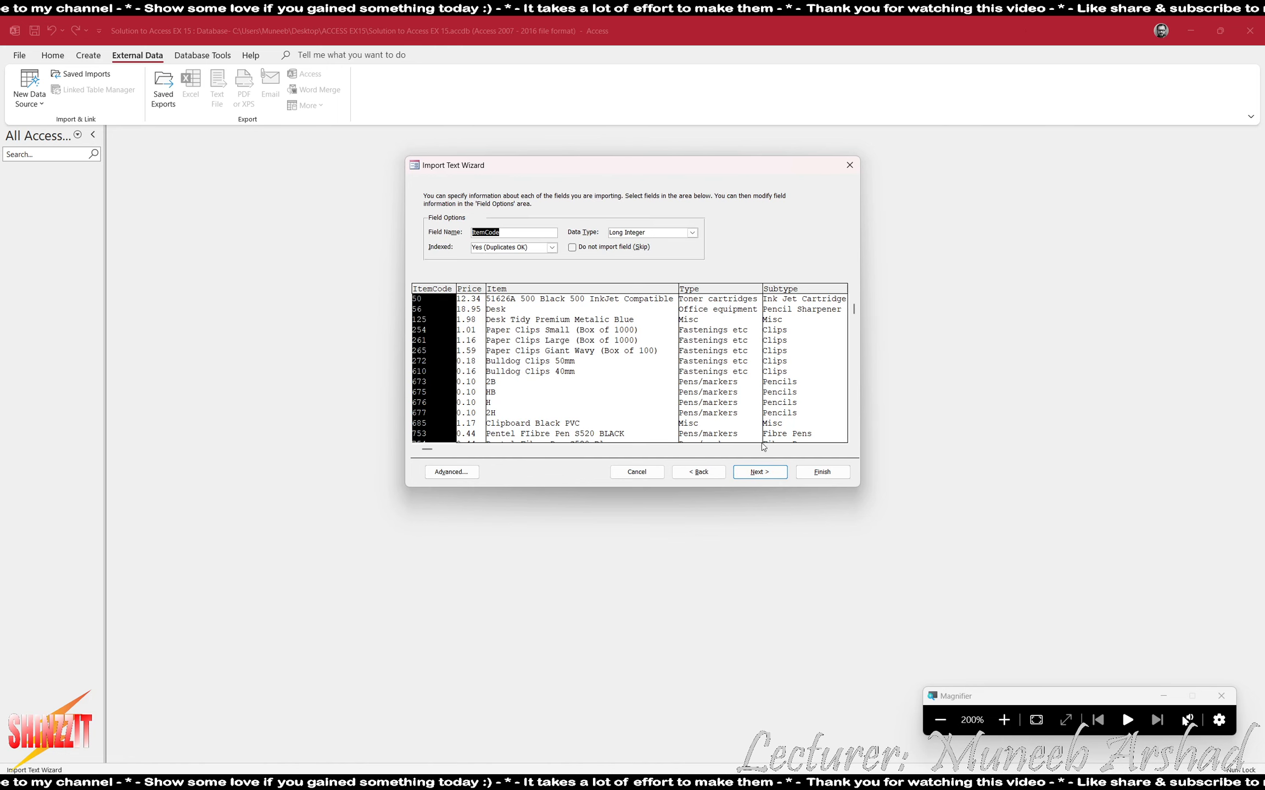
- Set the Magnifier zoom to 100% and consult the required Items03 field types in the exercise PDF
{"action": "left_click", "coordinate": [940, 721]}
{"action": "key", "text": "alt+Tab"}
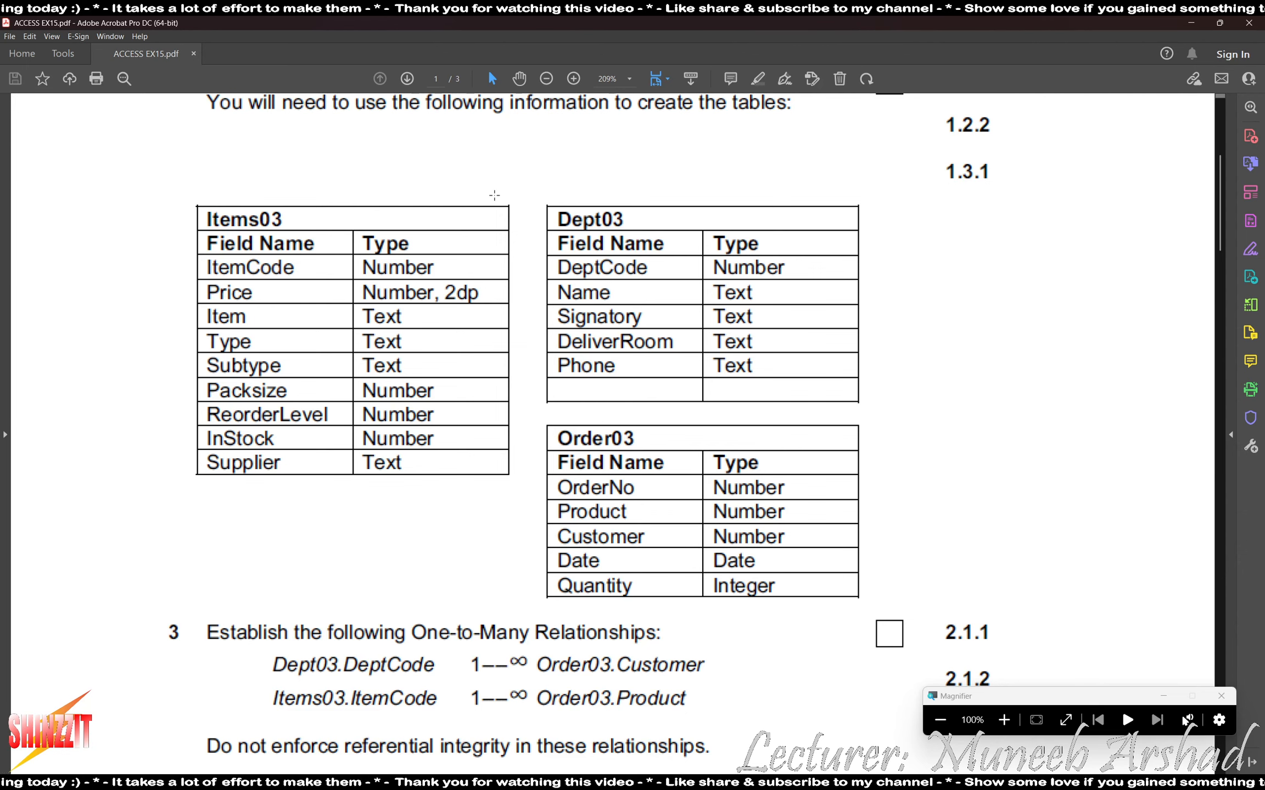
{"action": "key", "text": "alt+Tab"}
{"action": "key", "text": "alt+Tab"}
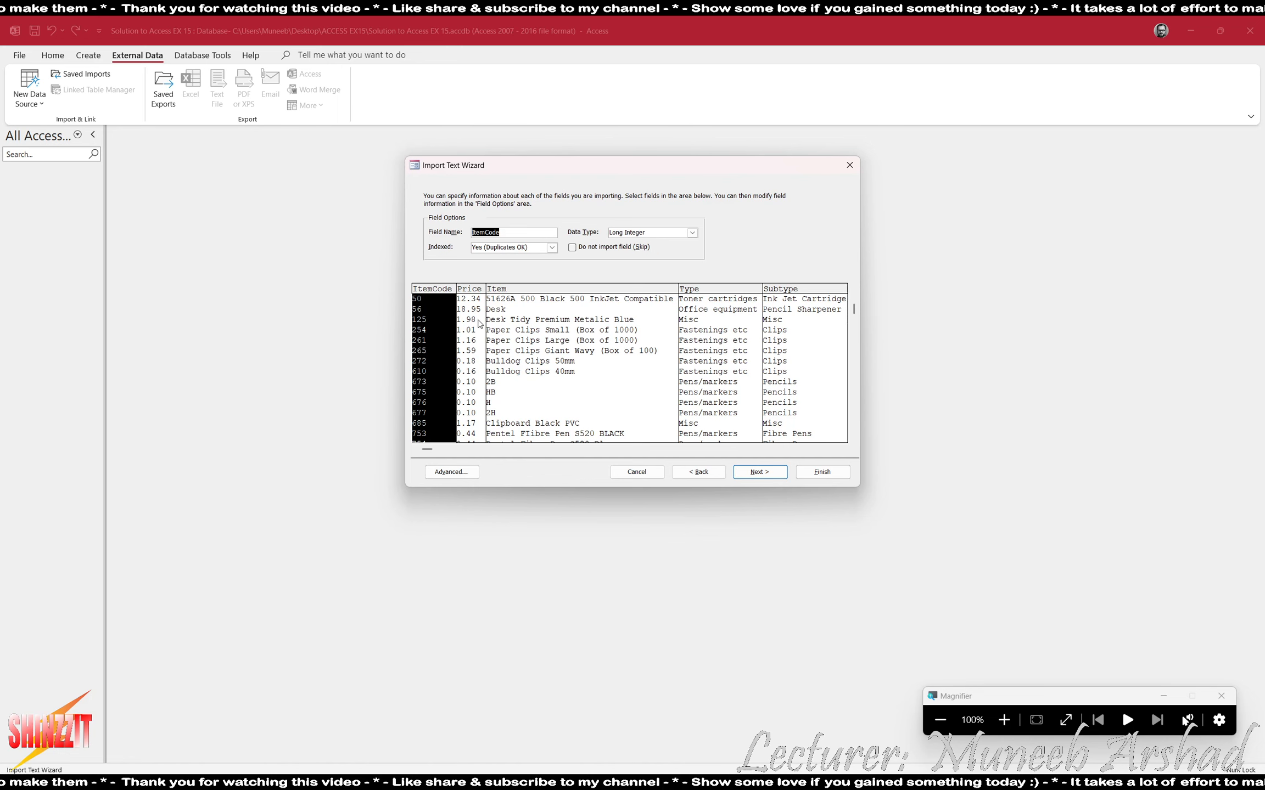
- Set the Price field's data type to Currency in the items03 import
{"action": "left_click", "coordinate": [470, 290]}
{"action": "left_click", "coordinate": [692, 232]}
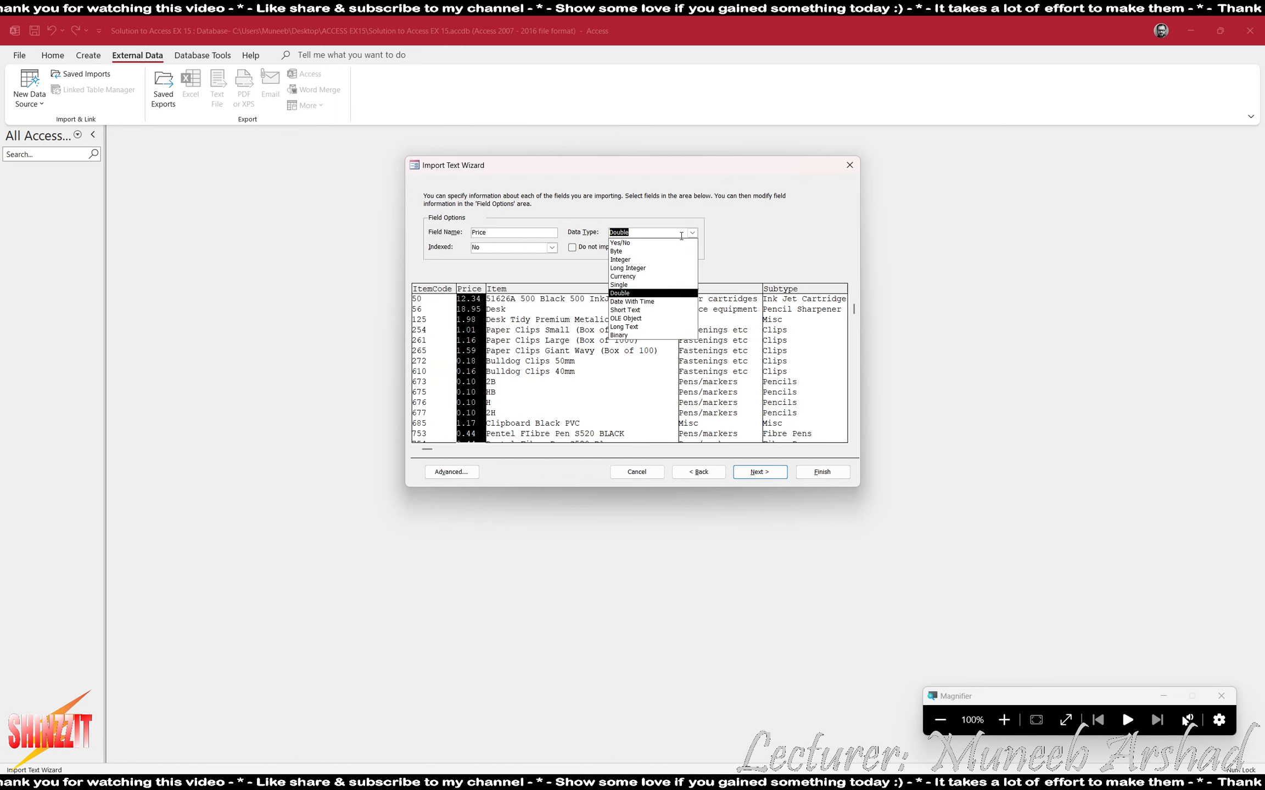
{"action": "left_click", "coordinate": [657, 279]}
- Check the data types of the Item, Type, Subtype, PackSize, ReorderLevel, Instock and Supplier fields in the import
{"action": "left_click", "coordinate": [588, 349]}
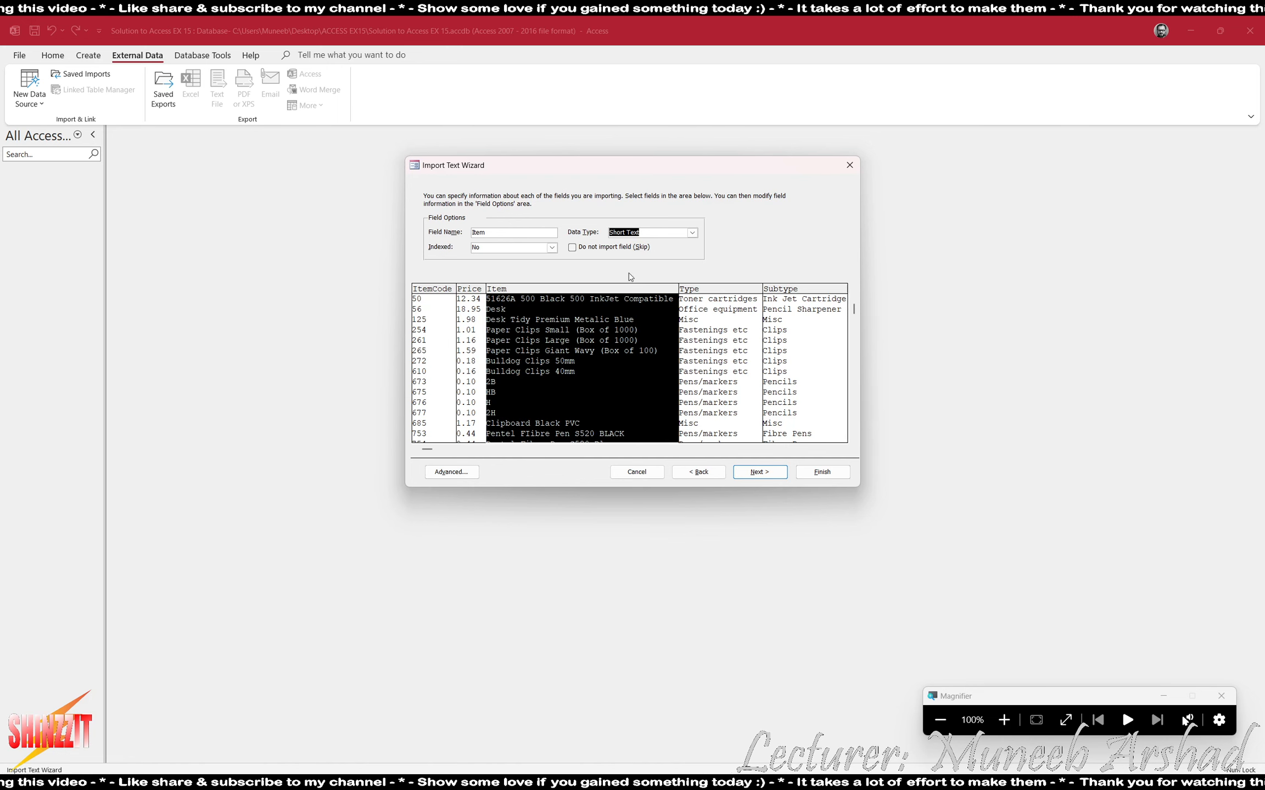
{"action": "left_click", "coordinate": [728, 362]}
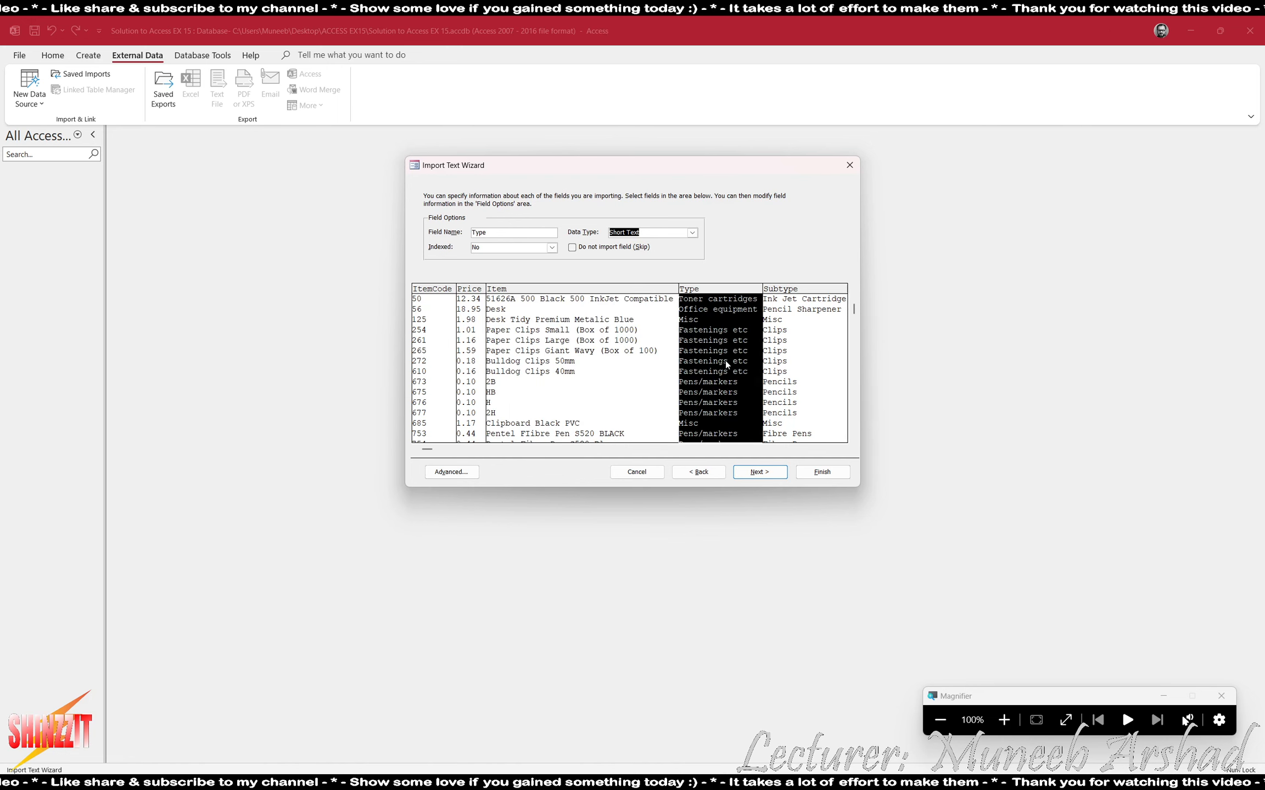
{"action": "left_click", "coordinate": [841, 450]}
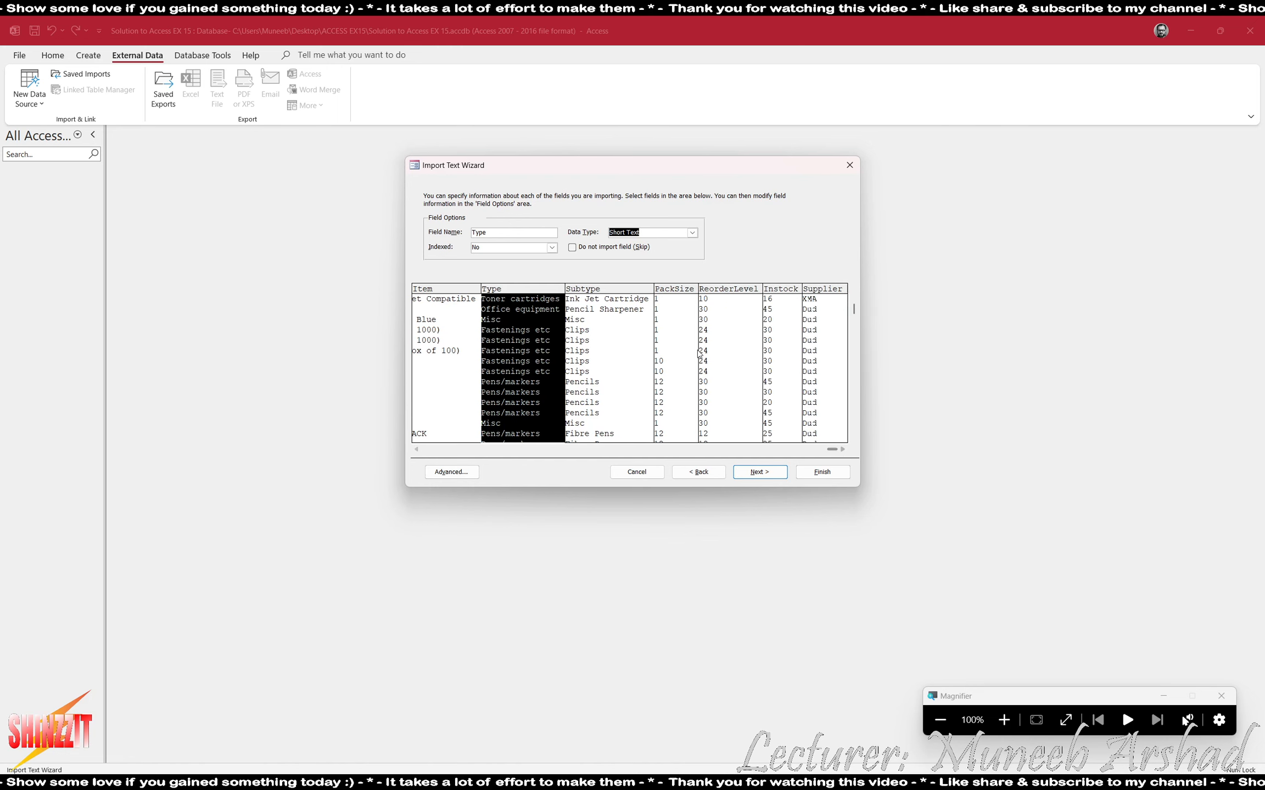
{"action": "left_click", "coordinate": [628, 354]}
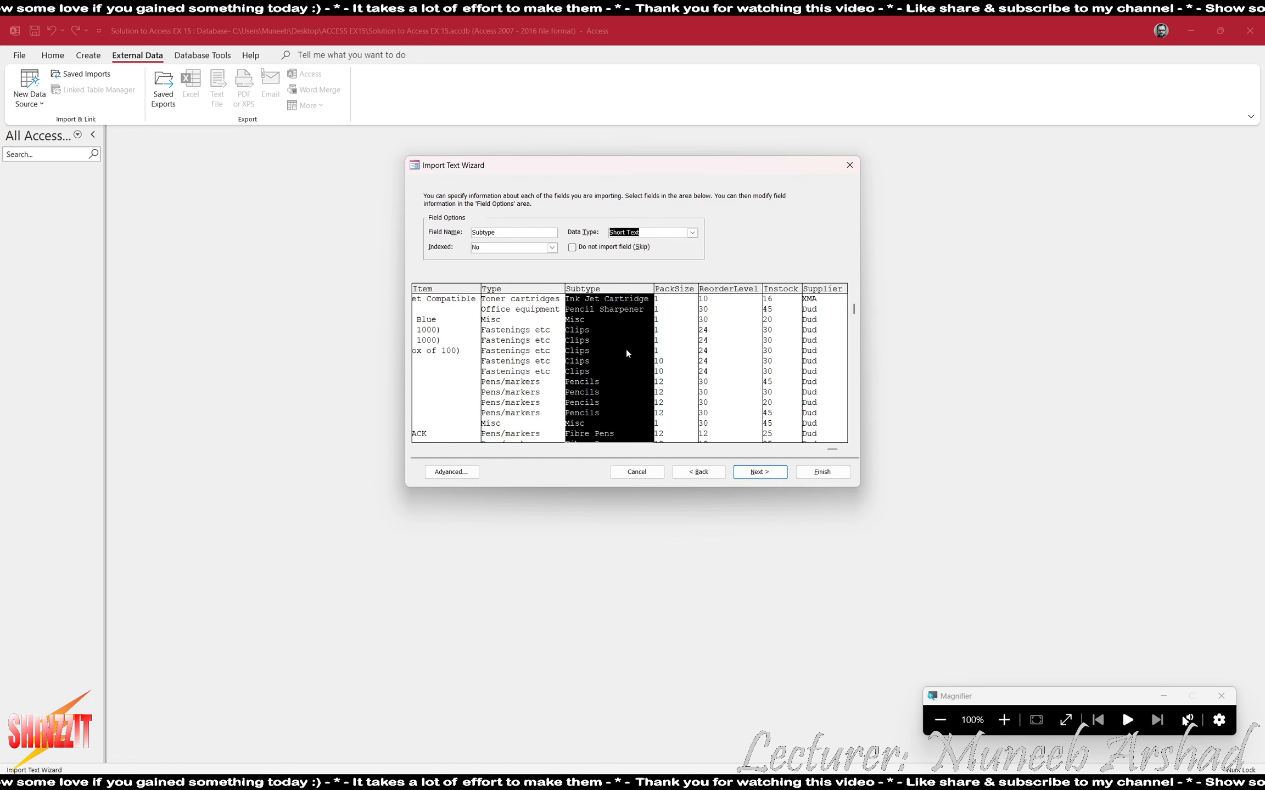
{"action": "left_click", "coordinate": [679, 338]}
{"action": "left_click", "coordinate": [753, 339]}
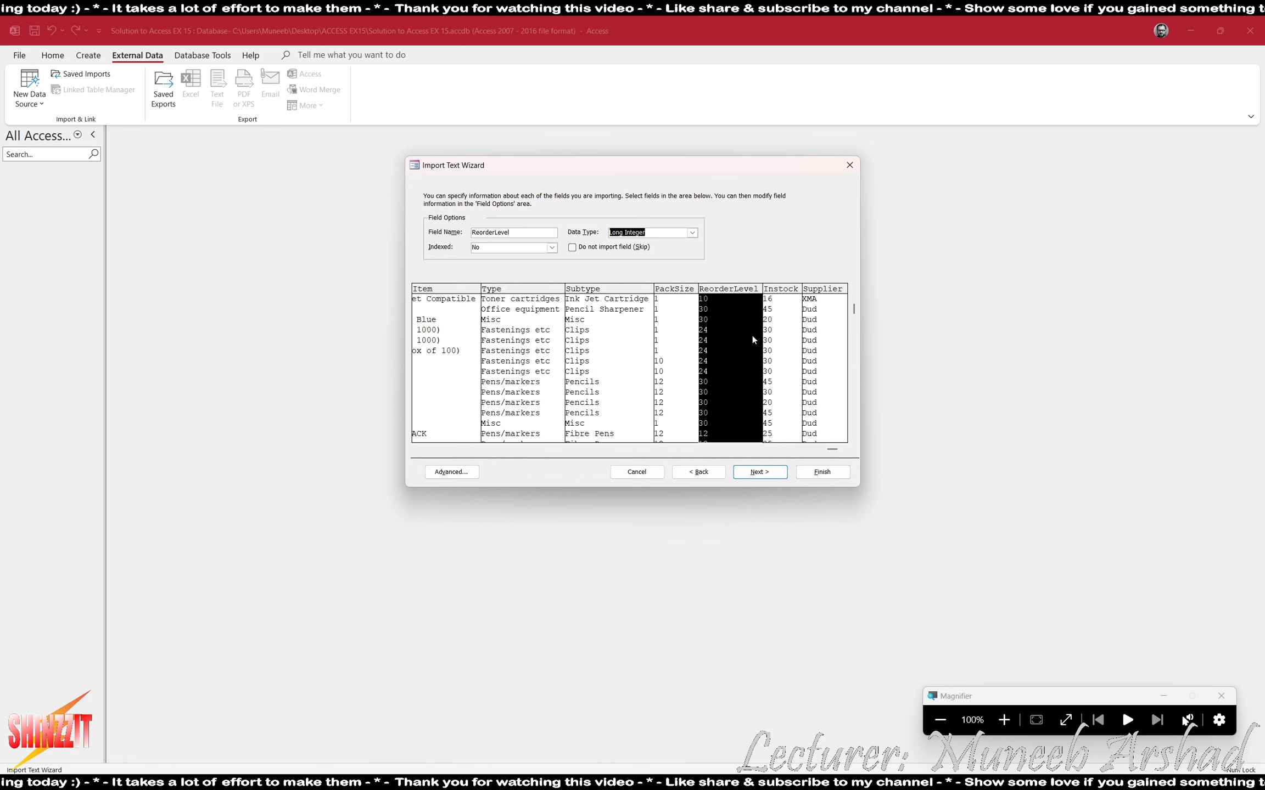
{"action": "left_click", "coordinate": [780, 341]}
{"action": "left_click", "coordinate": [814, 331]}
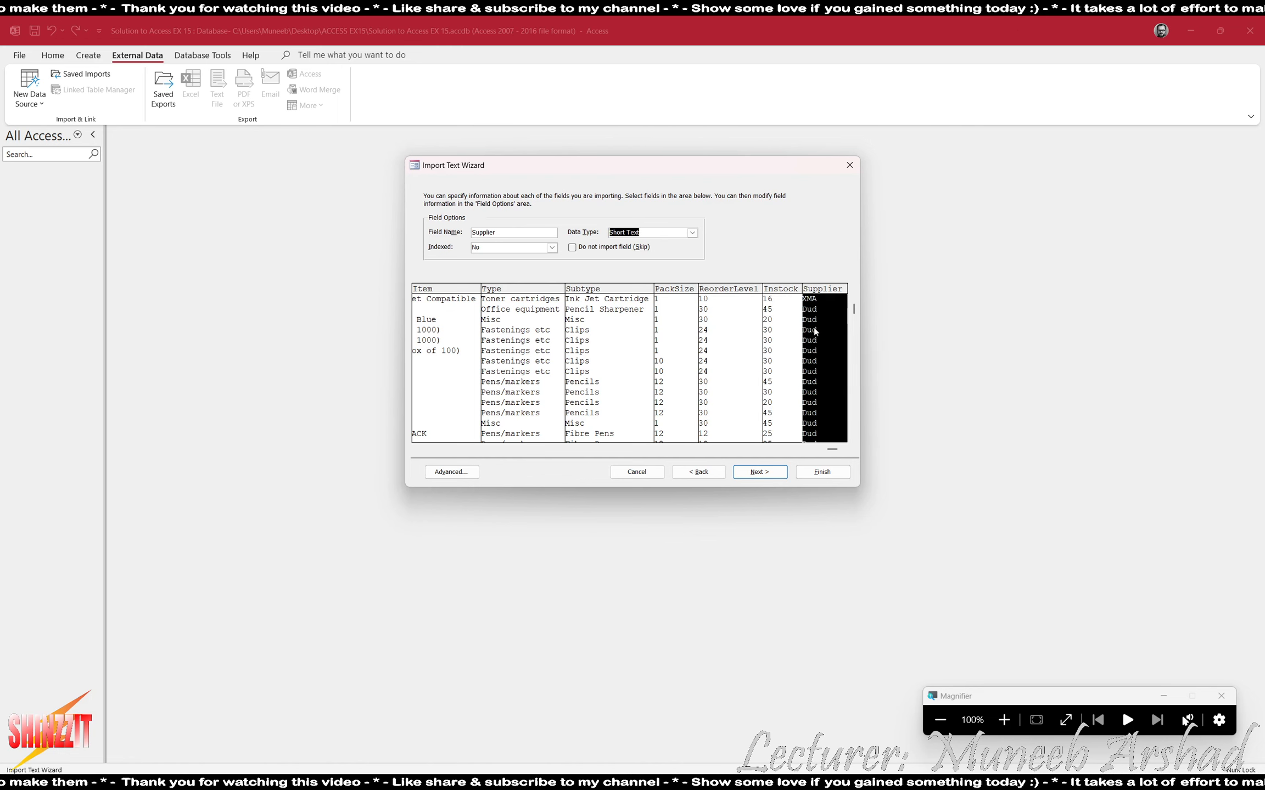
- Choose ItemCode as the primary key and import the items03 data into a table named ITEMS, without saving the import steps
{"action": "left_click", "coordinate": [771, 475]}
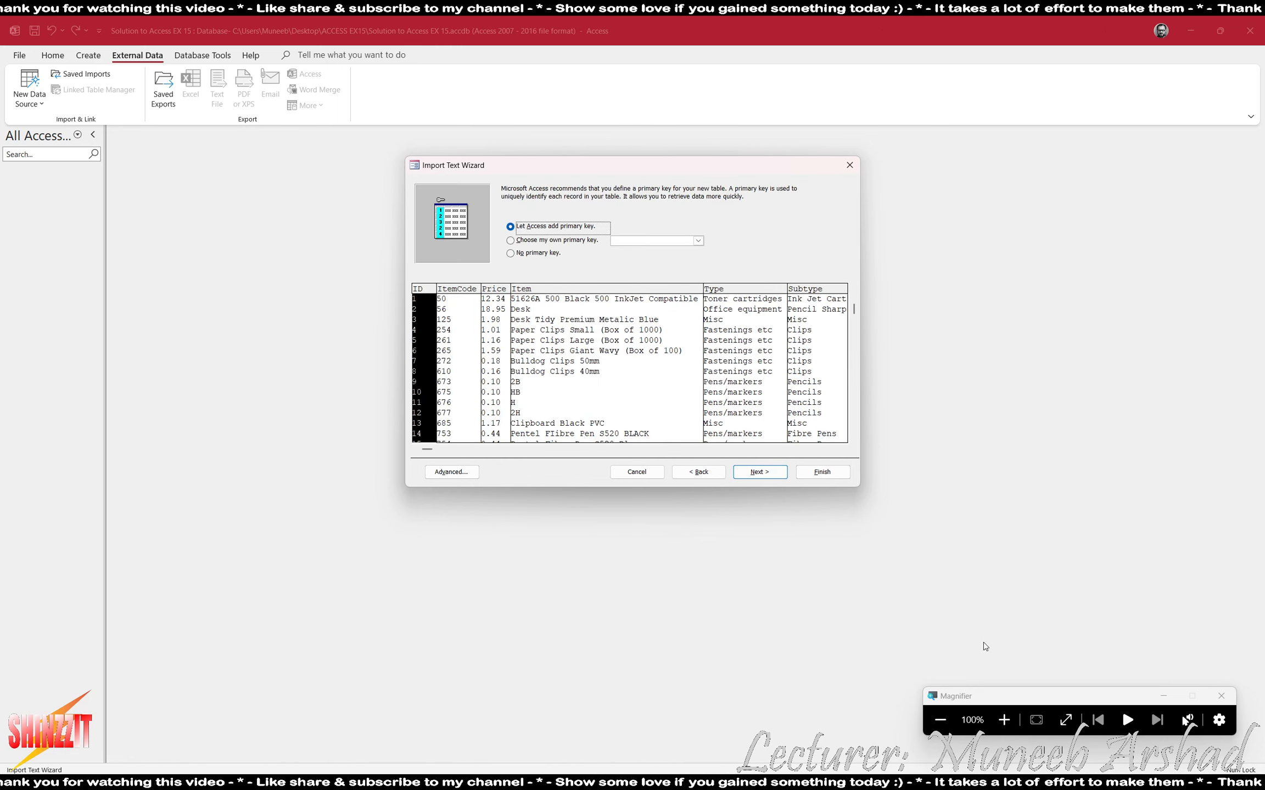
{"action": "left_click", "coordinate": [1003, 720]}
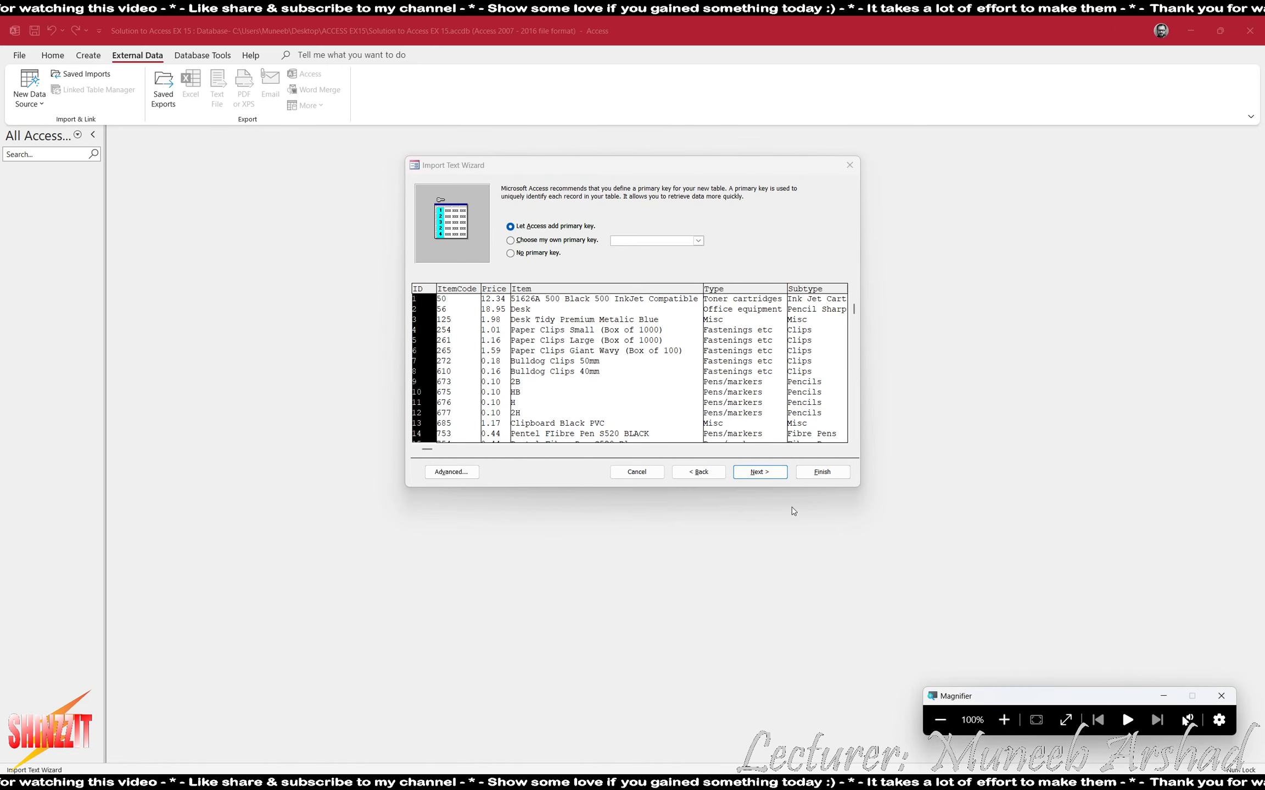
{"action": "left_click", "coordinate": [575, 241]}
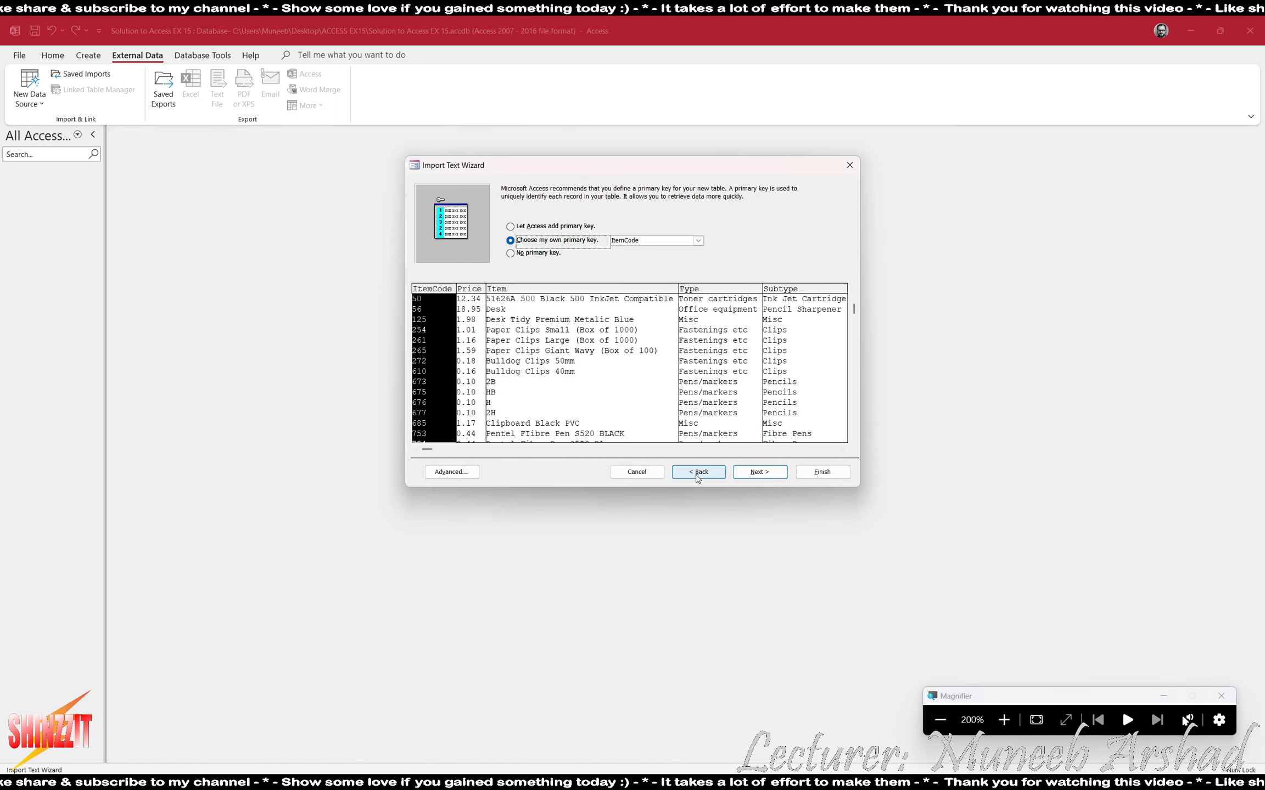
{"action": "left_click", "coordinate": [758, 473]}
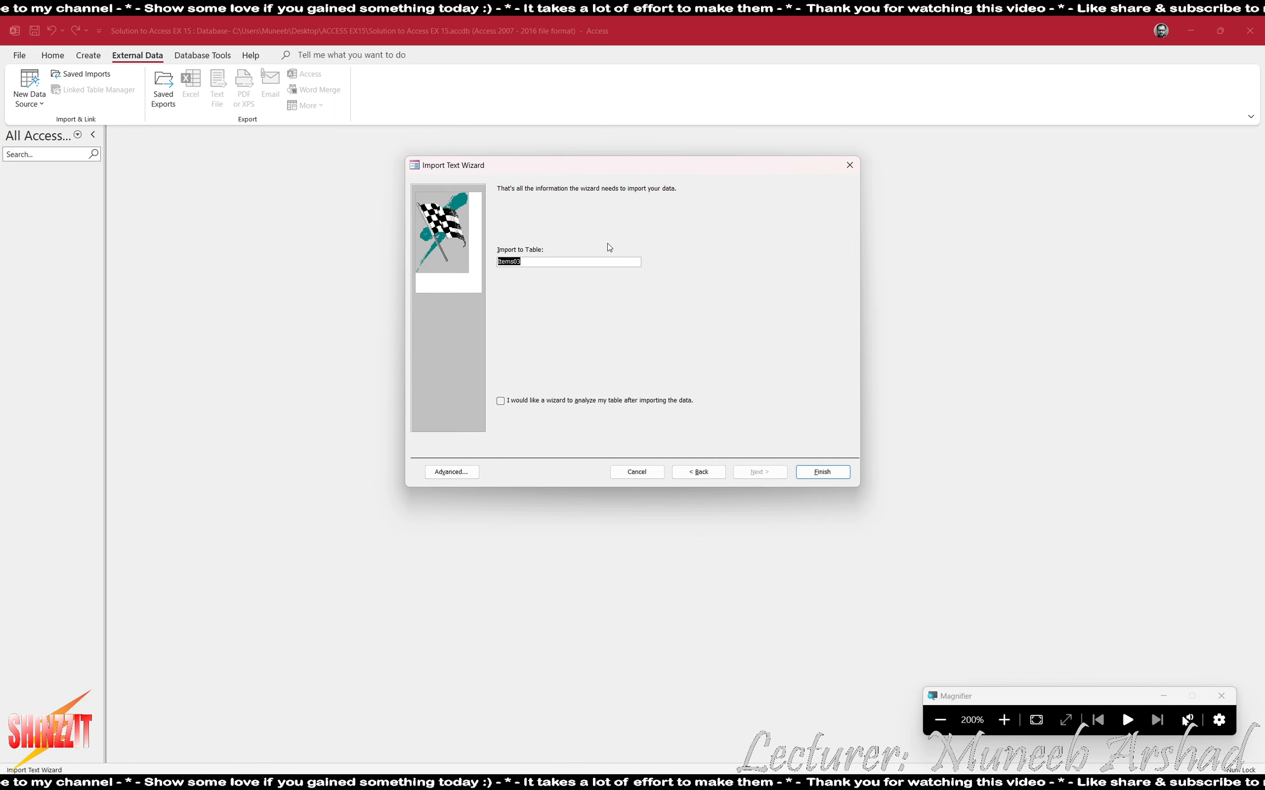
{"action": "type", "text": "ITEMS"}
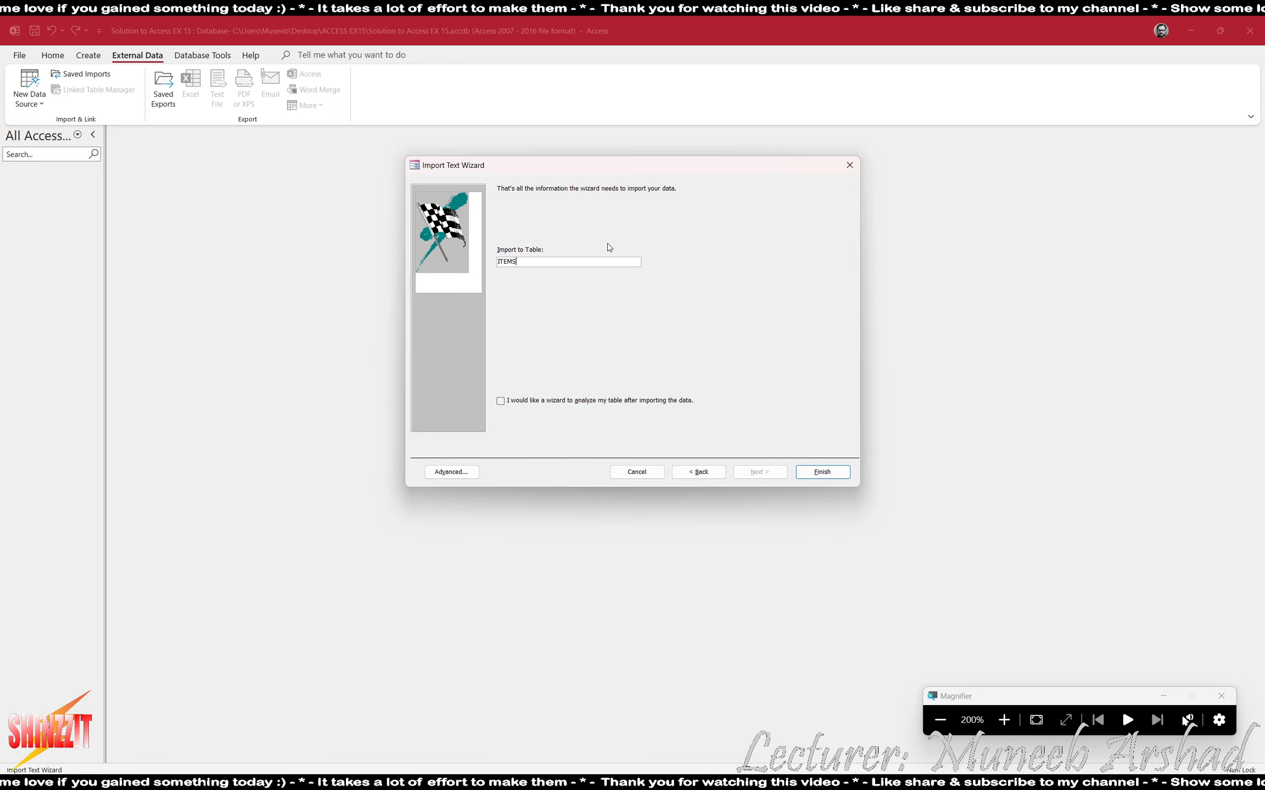
{"action": "key", "text": "Return"}
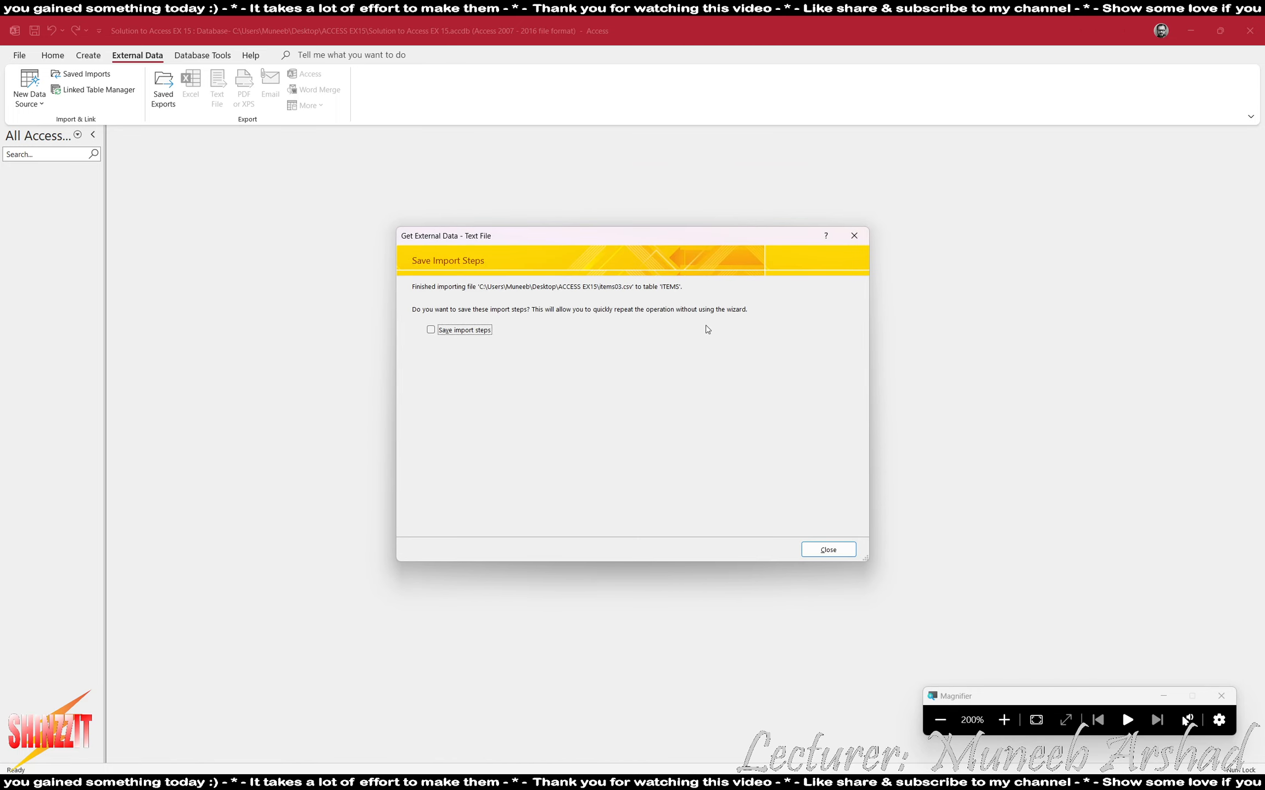
{"action": "left_click", "coordinate": [828, 549]}
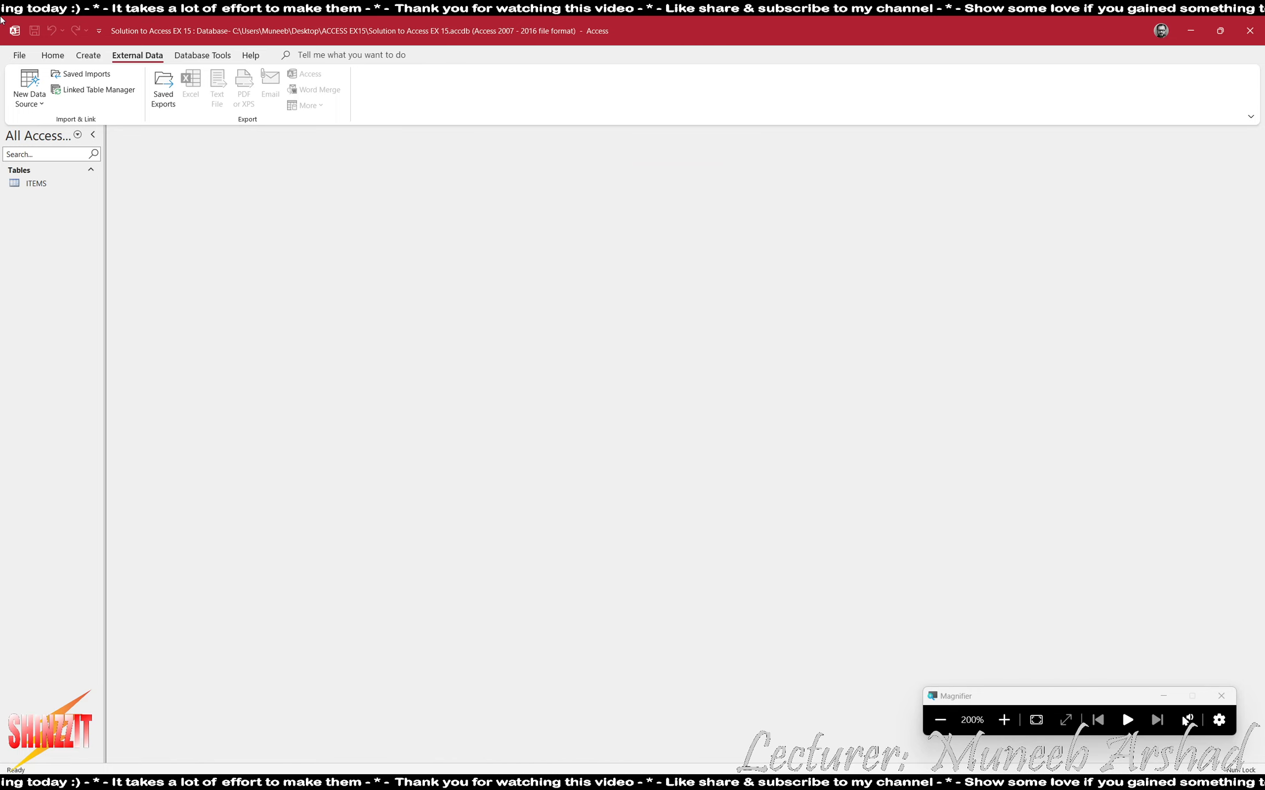
- Start another text file import into a new table and browse the ACCESS EX15 folder for the source file
{"action": "left_click", "coordinate": [29, 87]}
{"action": "mouse_move", "coordinate": [66, 128]}
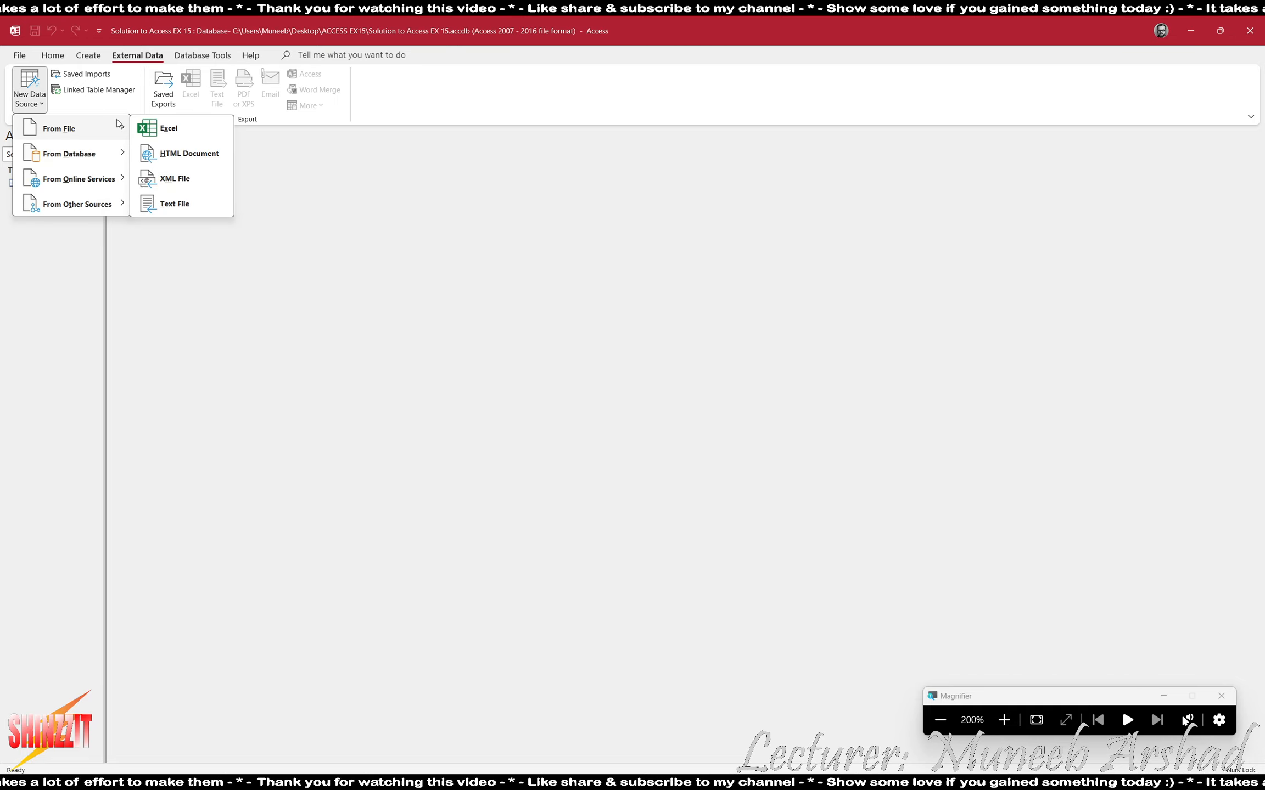
{"action": "left_click", "coordinate": [164, 204]}
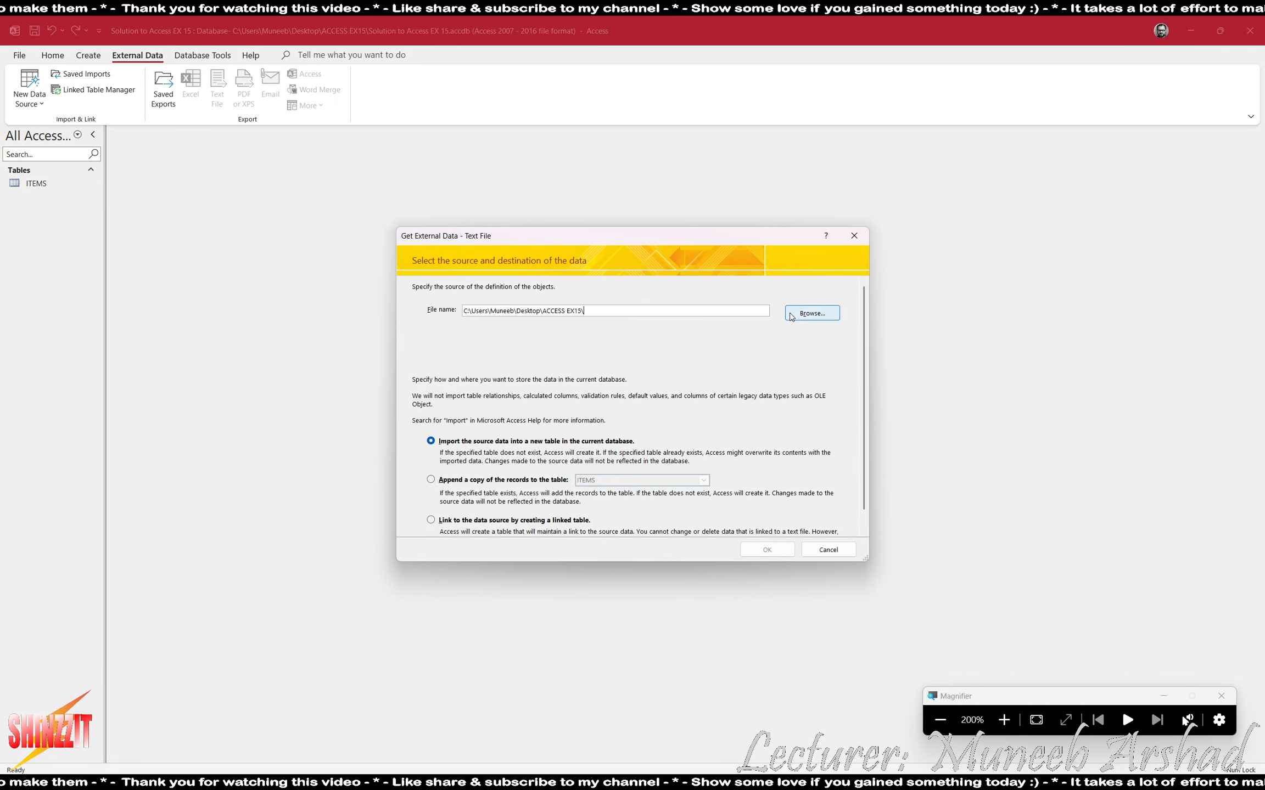
{"action": "left_click", "coordinate": [812, 313]}
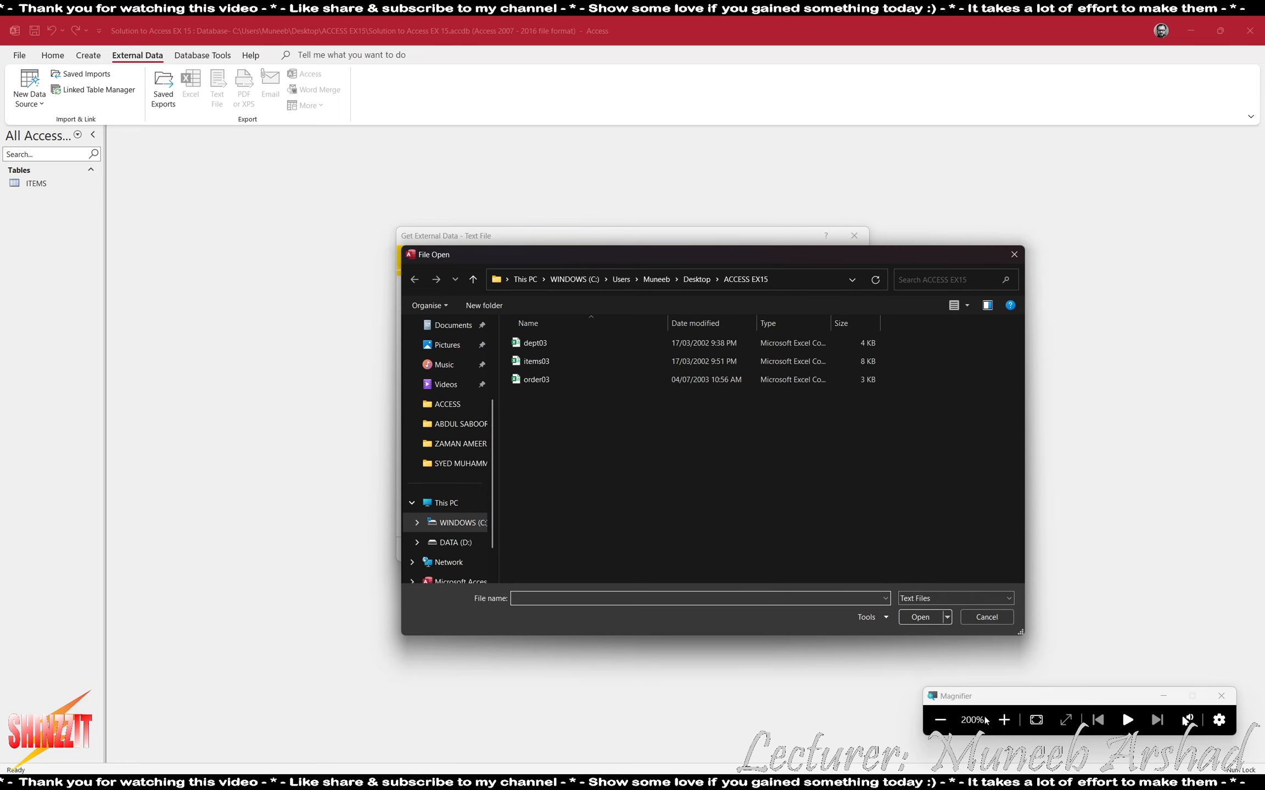
- Set the Magnifier zoom to 100%, consult the required Dept03 field types in the exercise PDF and return to Access
{"action": "left_click", "coordinate": [940, 719]}
{"action": "key", "text": "alt+Tab"}
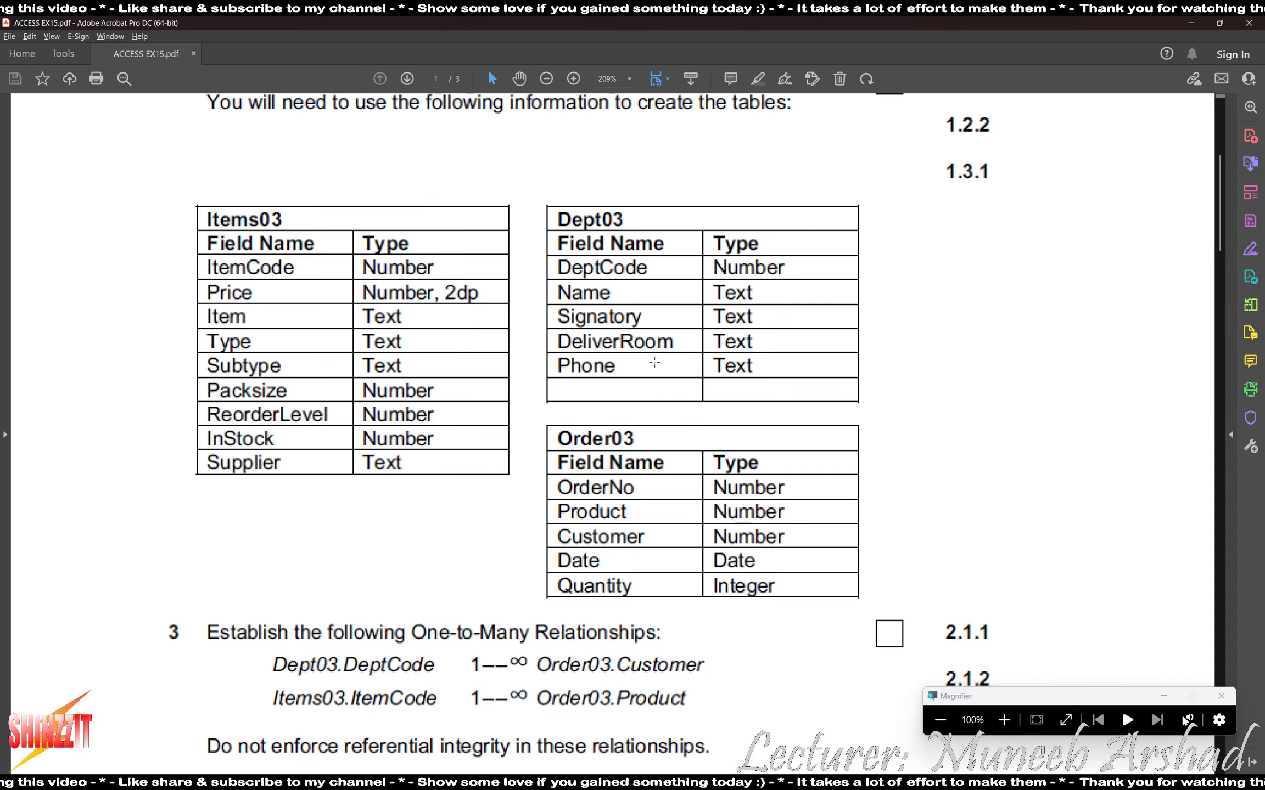
{"action": "left_click_drag", "start_coordinate": [551, 201], "coordinate": [877, 398]}
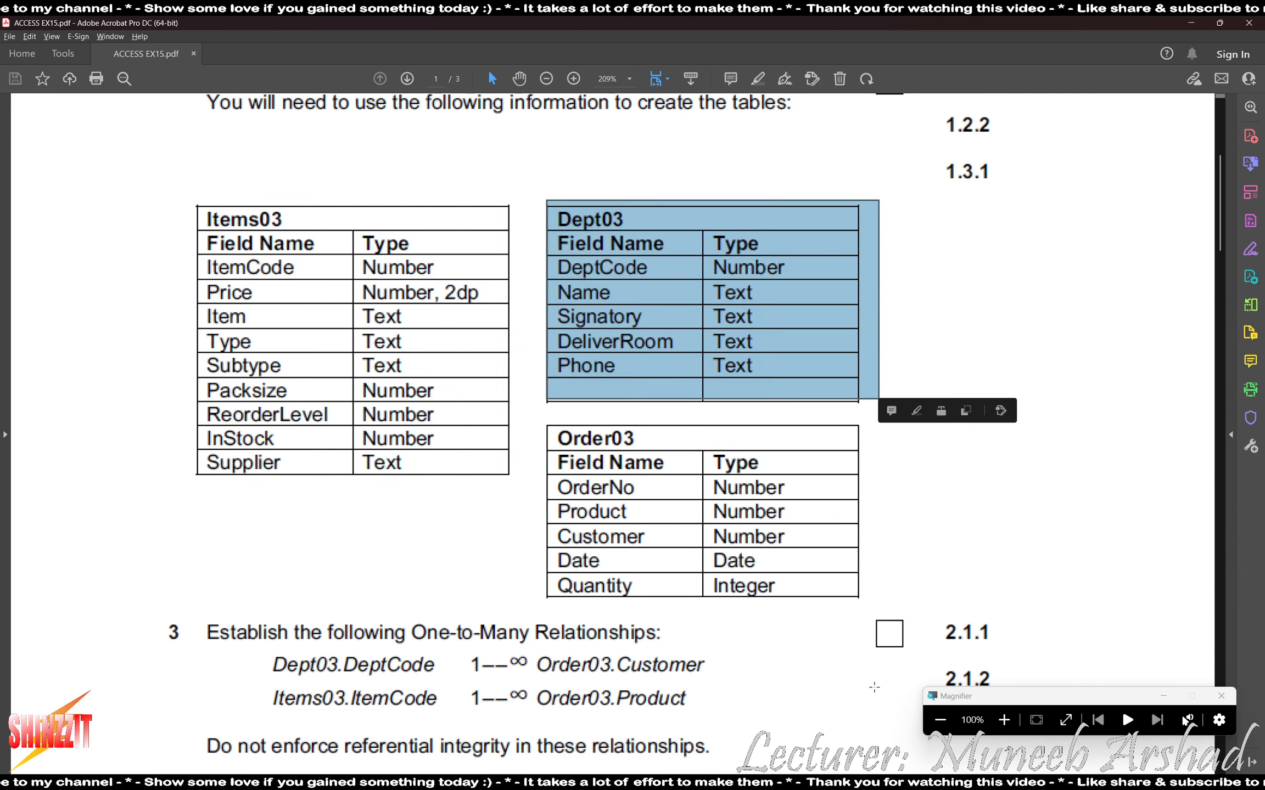
{"action": "key", "text": "alt+Tab"}
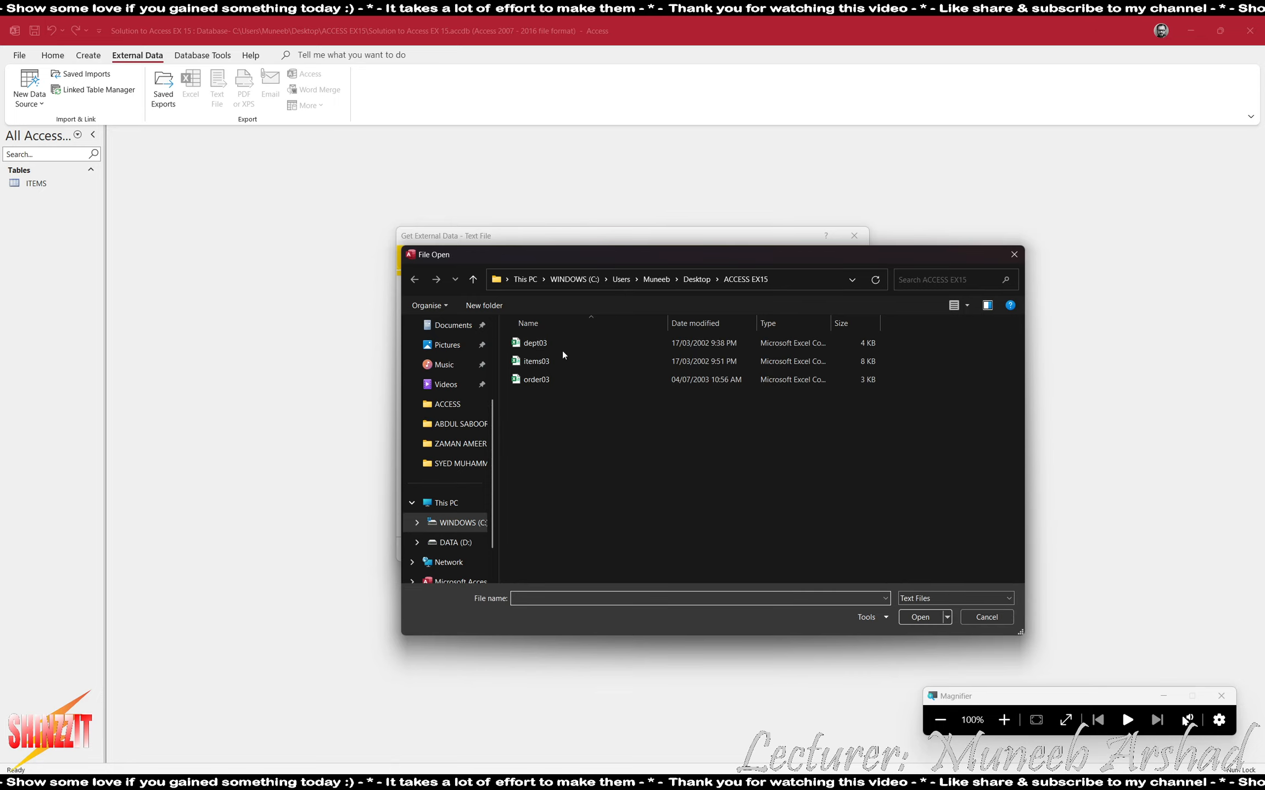
- Use dept03.csv as the import source, keep it comma-delimited, treat the first row as field names and proceed to the field options
{"action": "double_click", "coordinate": [536, 343]}
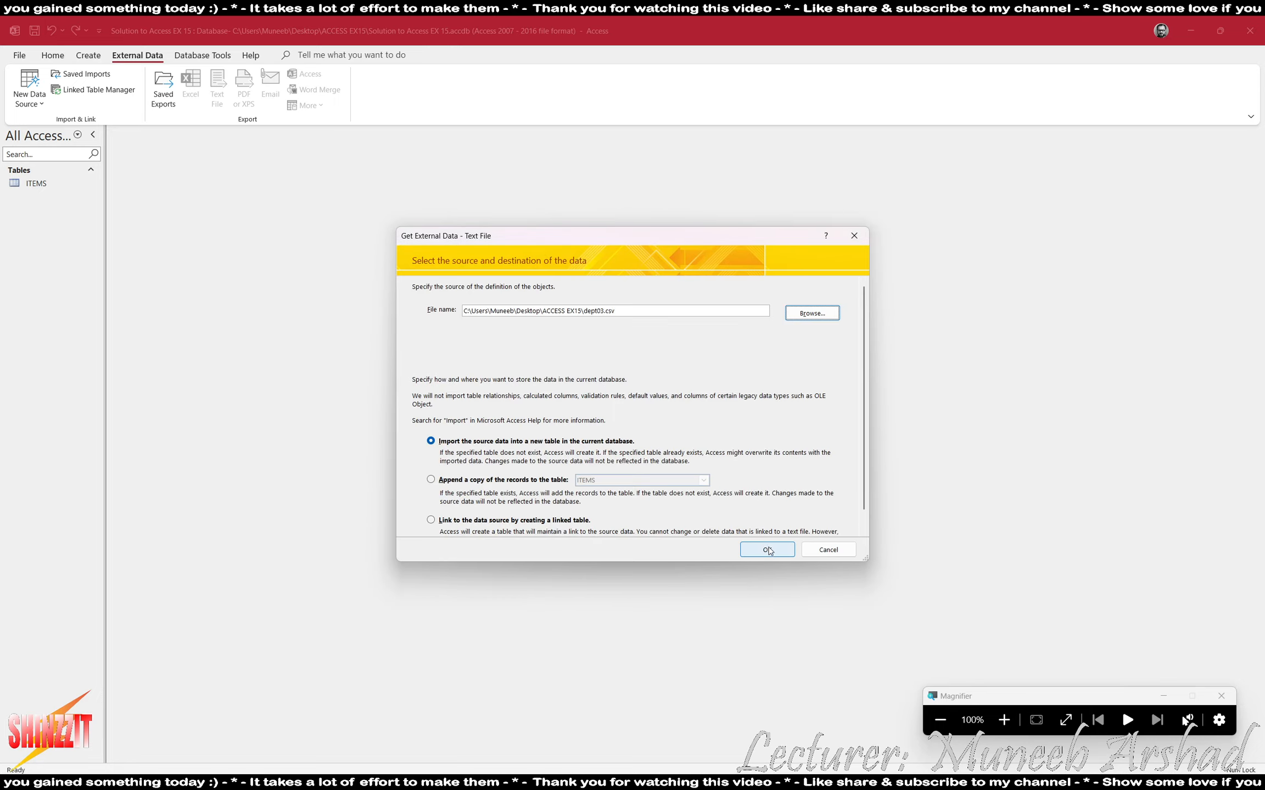
{"action": "left_click", "coordinate": [767, 549]}
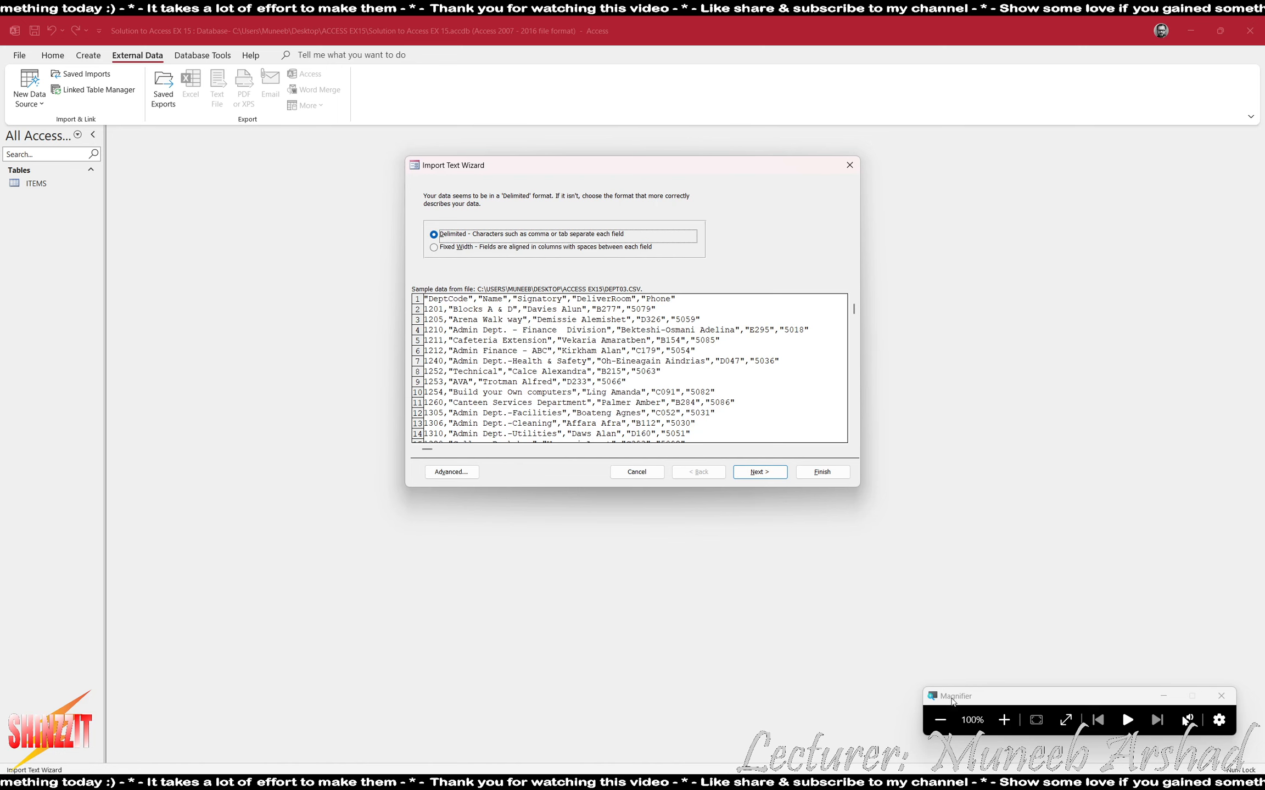
{"action": "left_click", "coordinate": [1004, 719]}
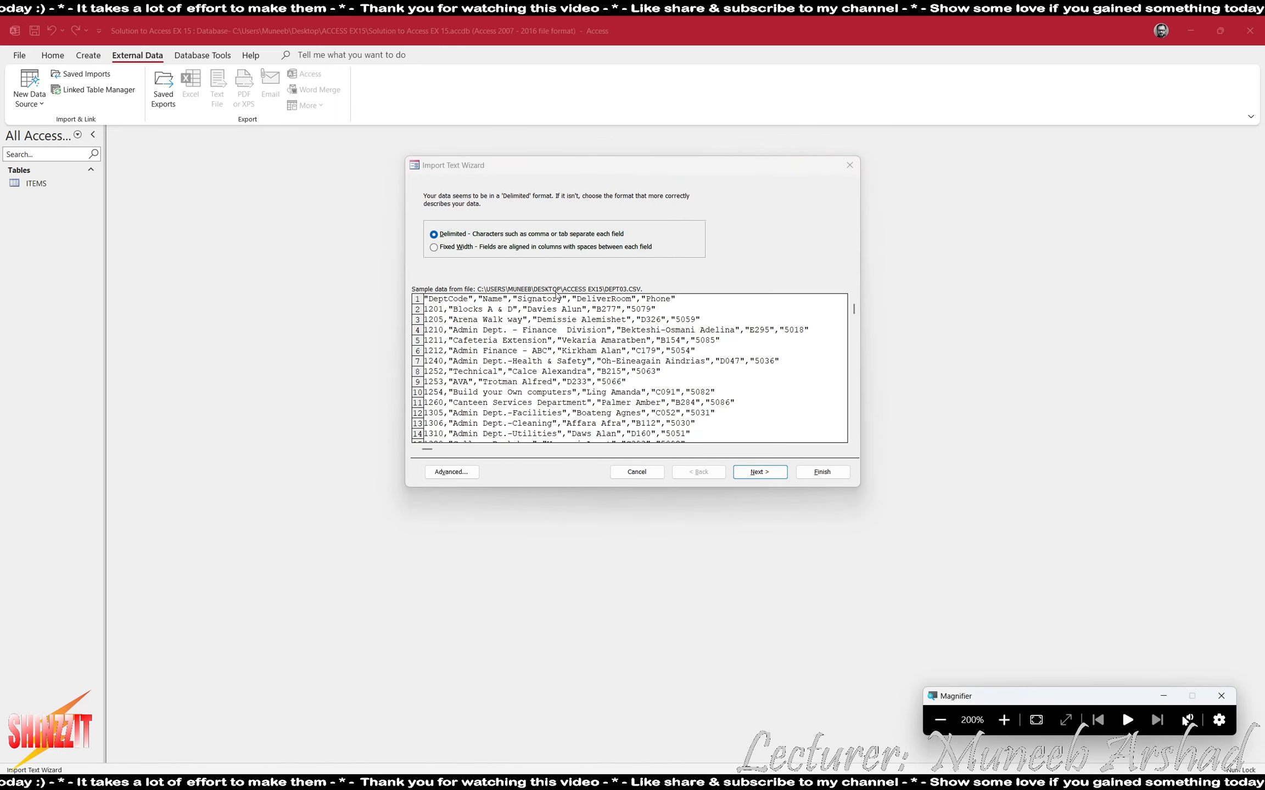
{"action": "left_click", "coordinate": [764, 472]}
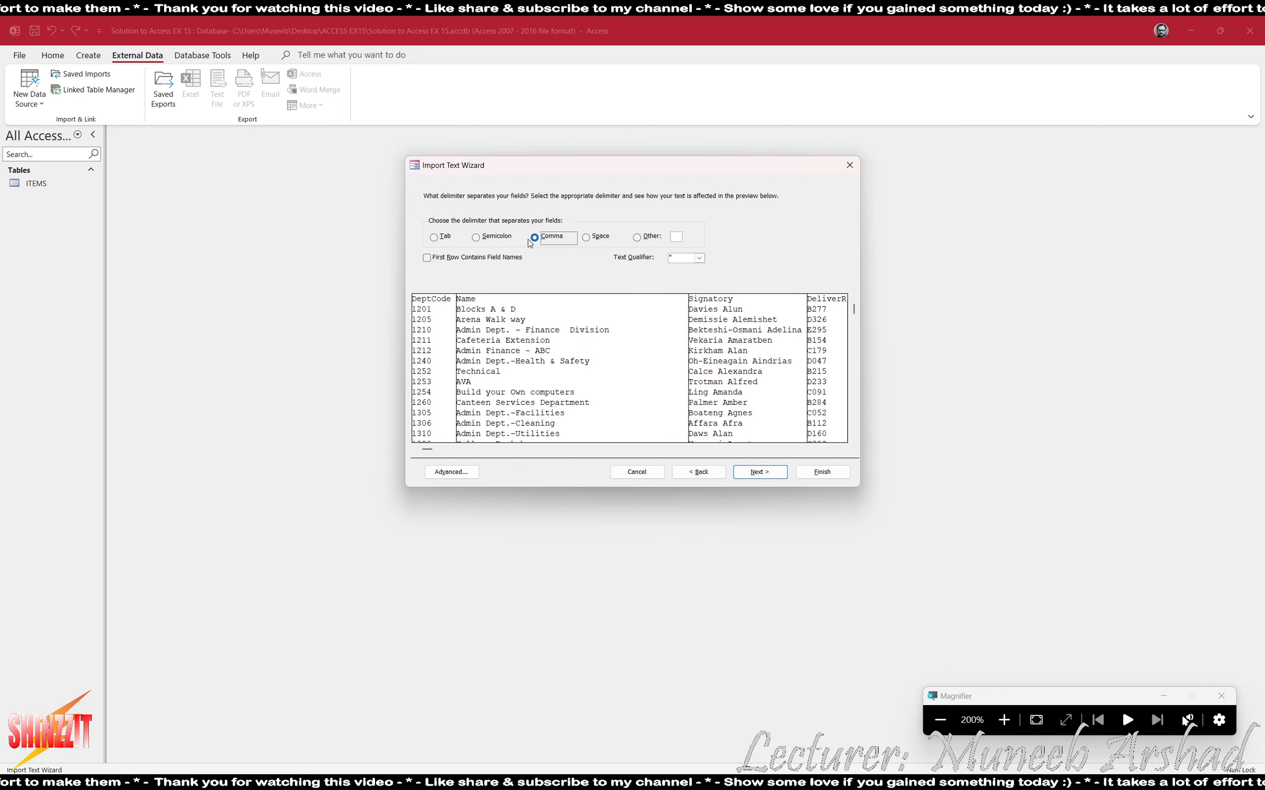
{"action": "left_click", "coordinate": [494, 259]}
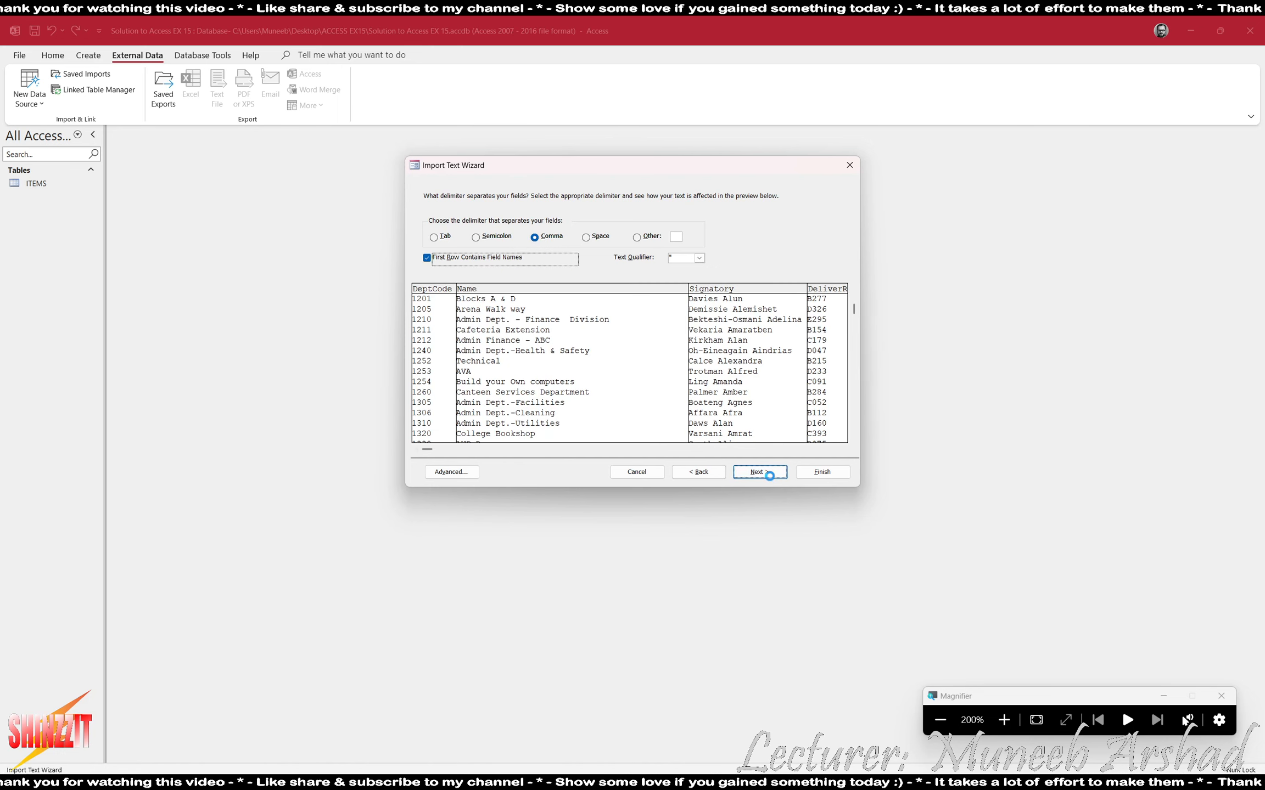
{"action": "left_click", "coordinate": [760, 472]}
- Check the data types of the Name, Signatory, DeliverRoom and Phone fields in the dept03 import
{"action": "left_click", "coordinate": [512, 366]}
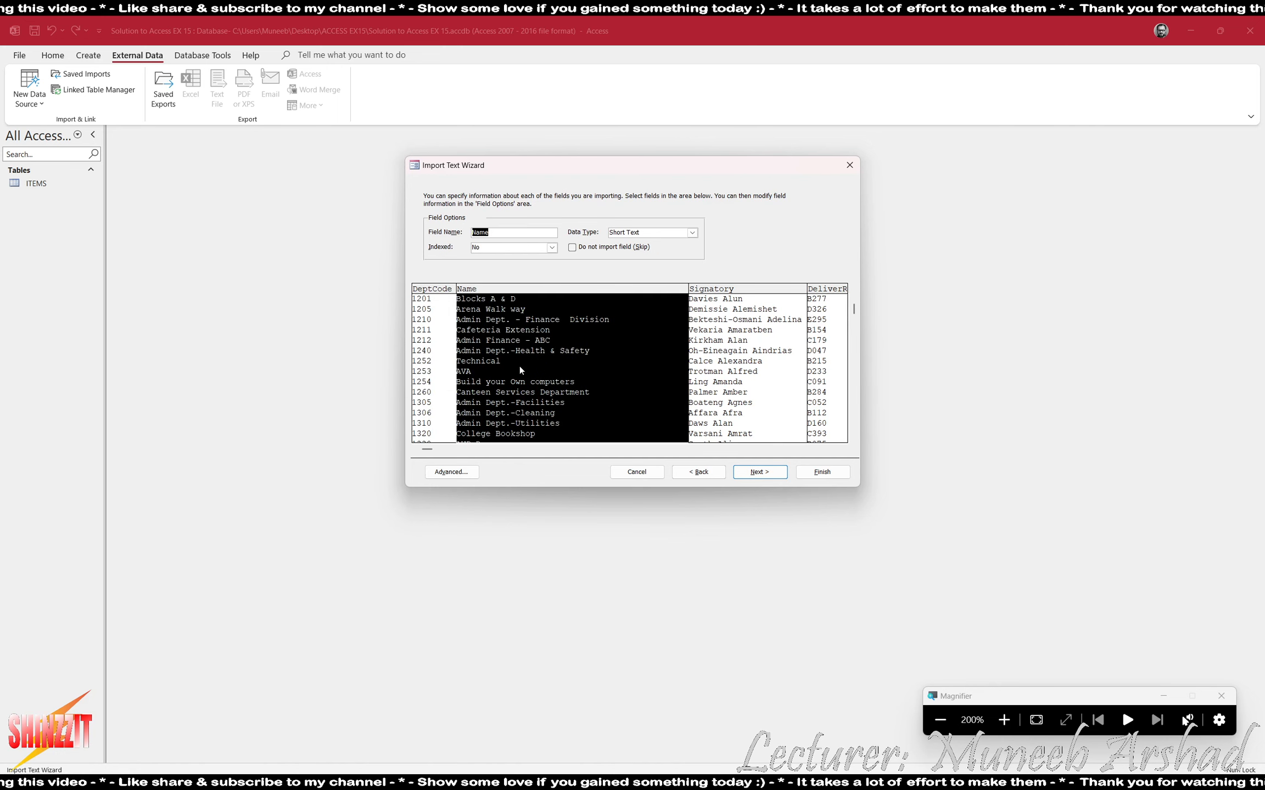
{"action": "left_click", "coordinate": [729, 366]}
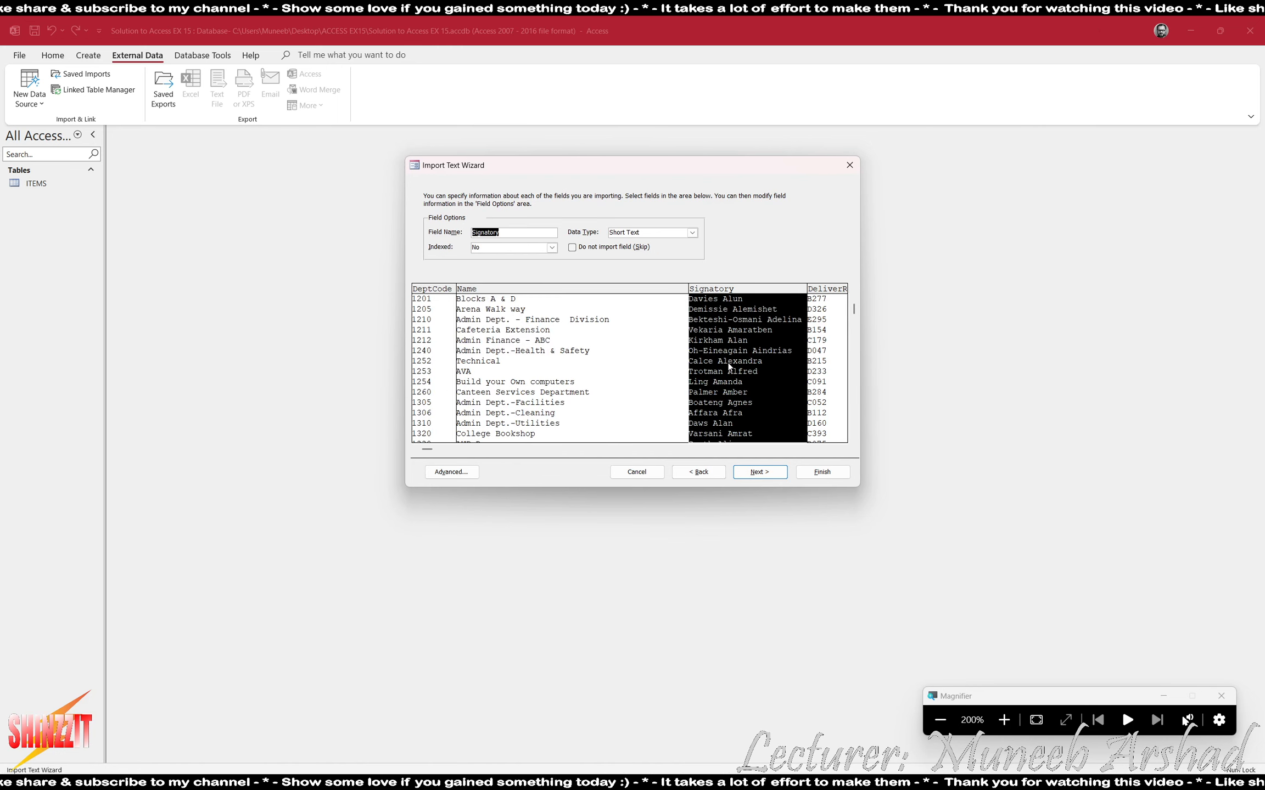
{"action": "left_click", "coordinate": [828, 379]}
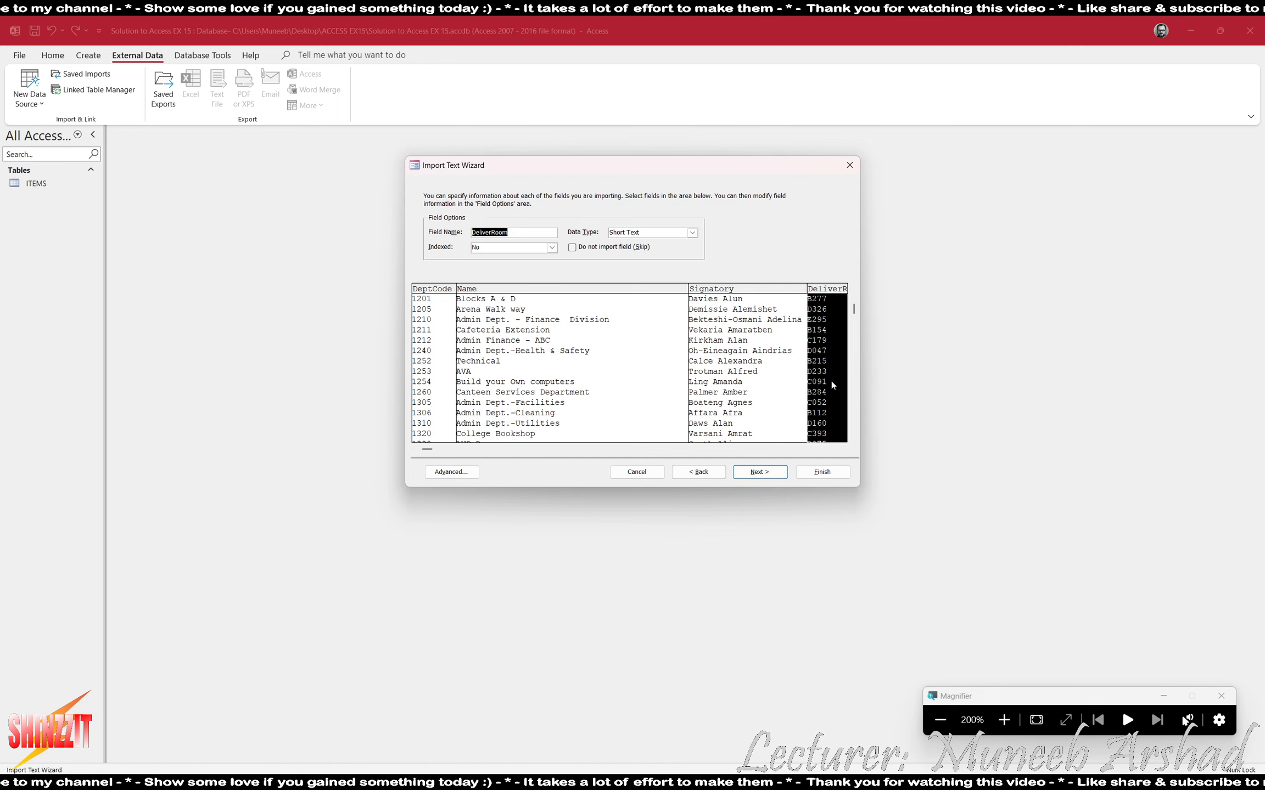
{"action": "left_click", "coordinate": [832, 449]}
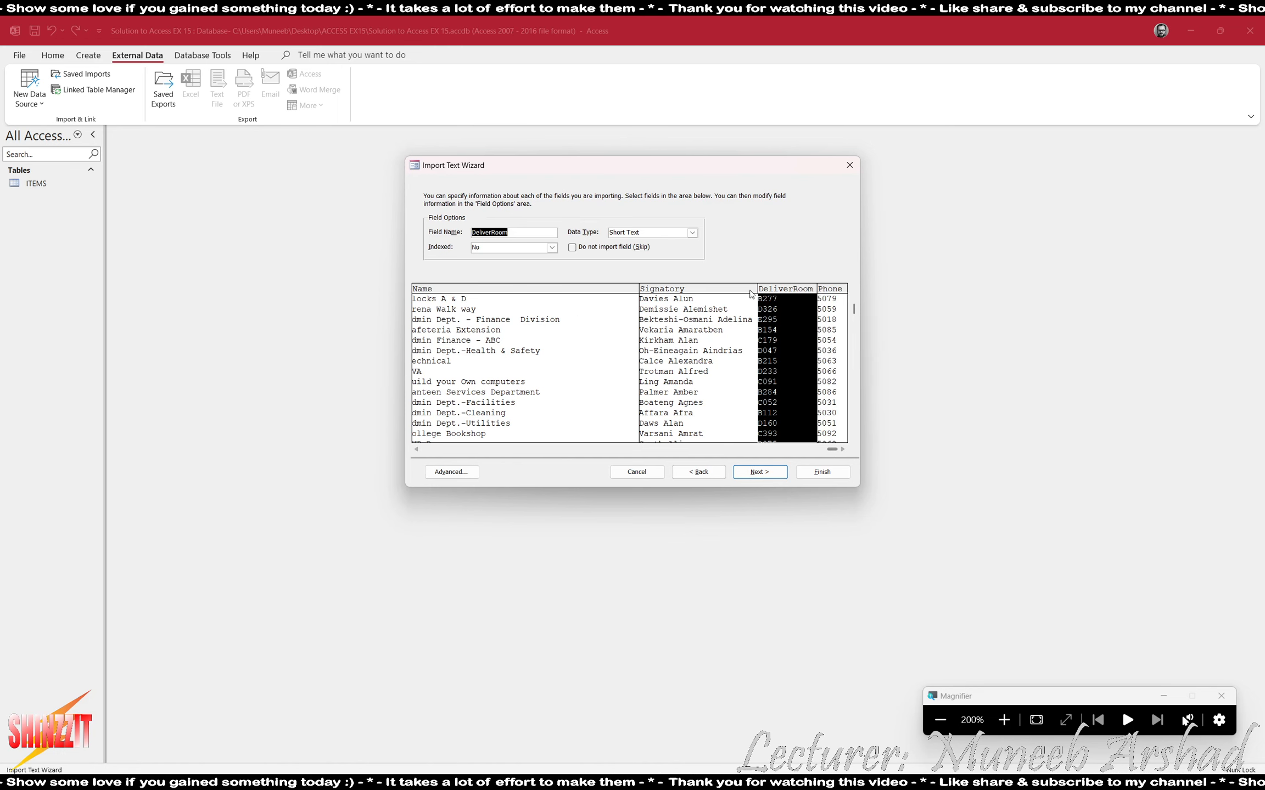
{"action": "left_click", "coordinate": [832, 333]}
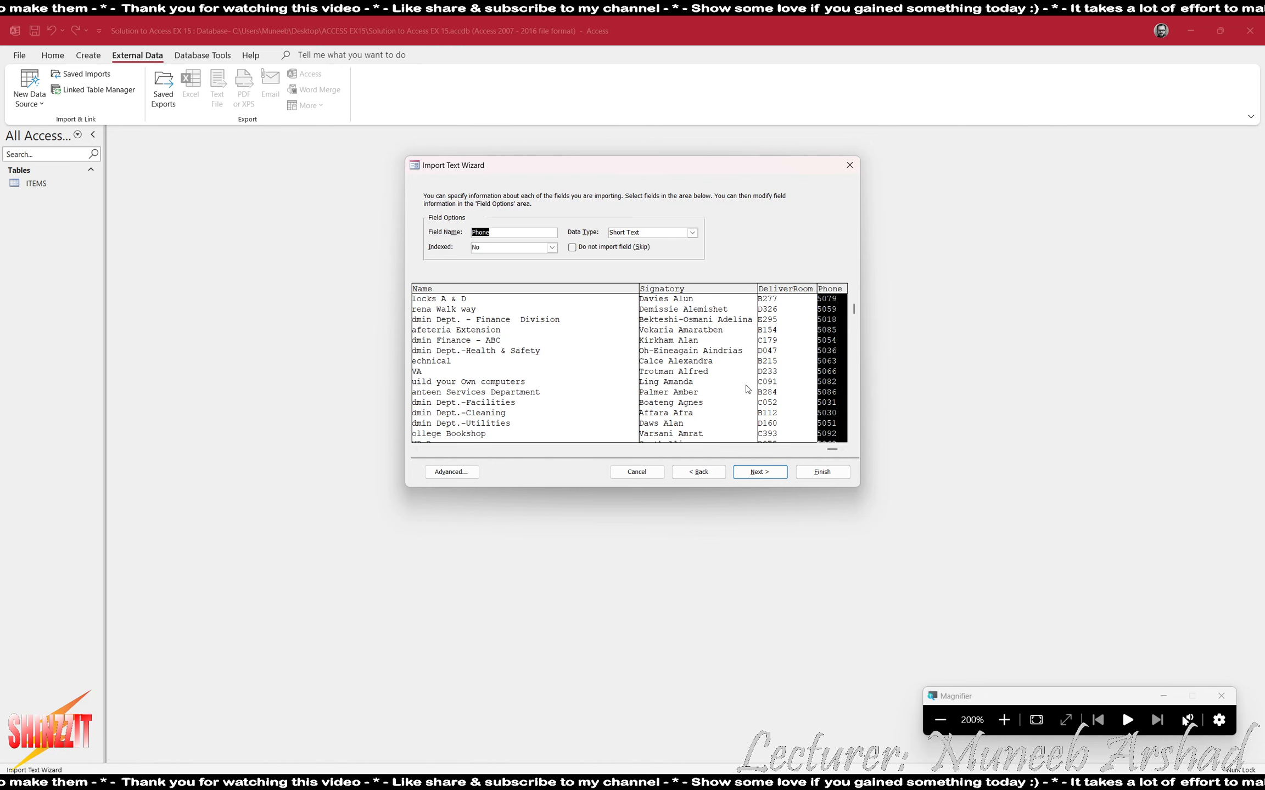
- Choose DeptCode as the primary key and import the dept03 data into a table named DEPT, without saving the import steps
{"action": "left_click", "coordinate": [768, 476]}
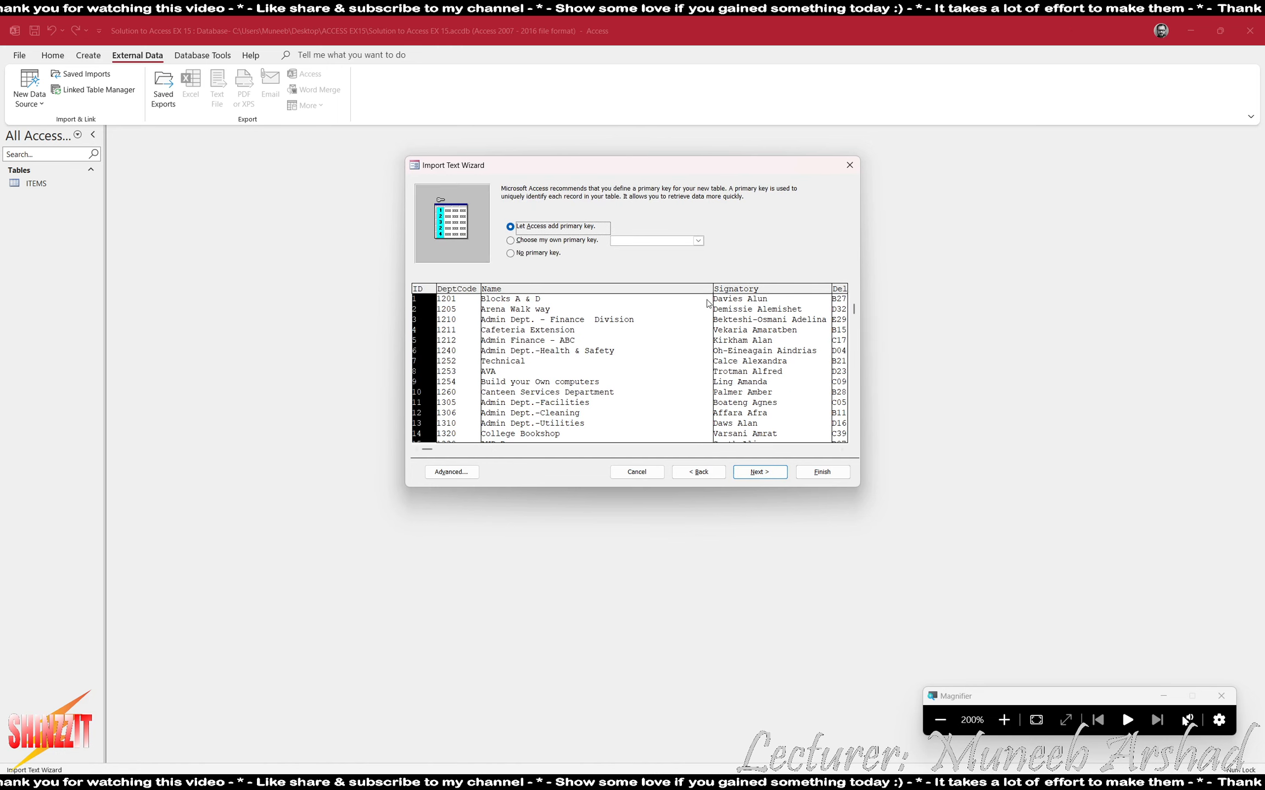
{"action": "left_click", "coordinate": [586, 242]}
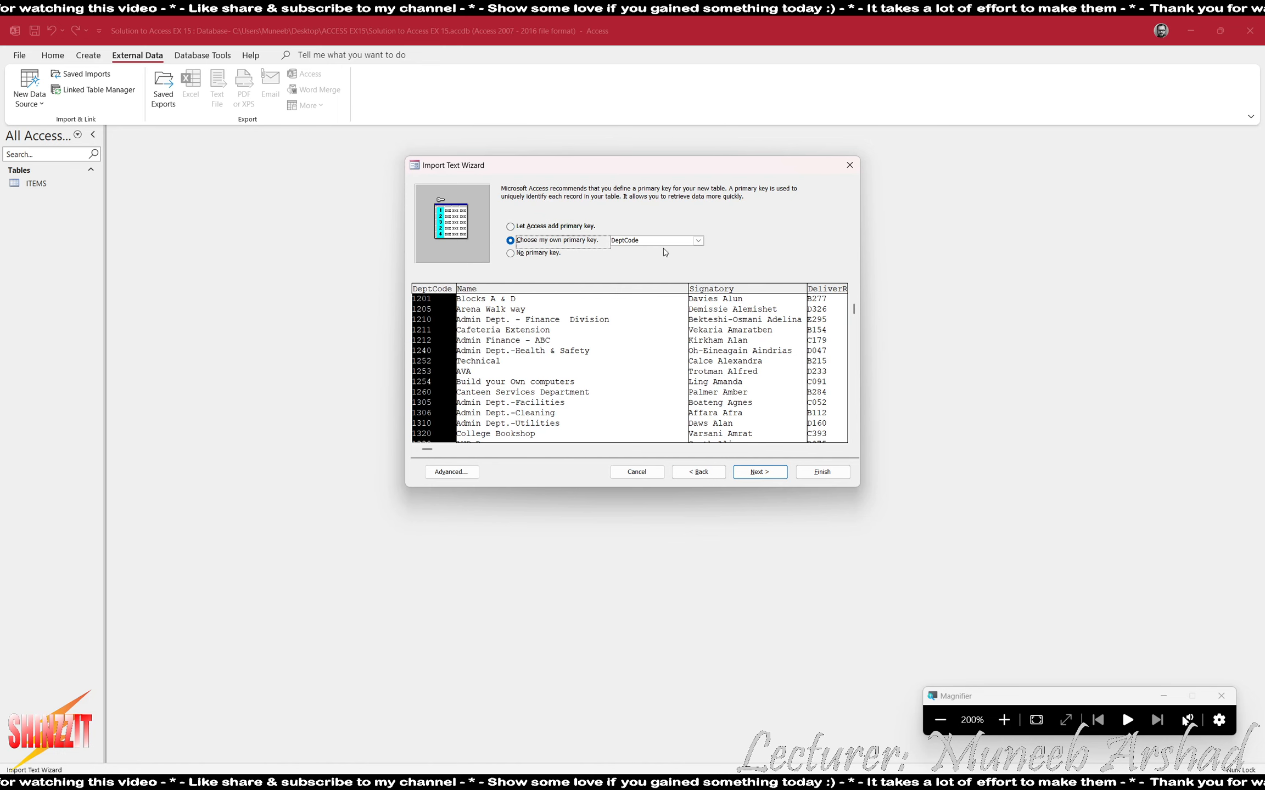
{"action": "left_click", "coordinate": [761, 474]}
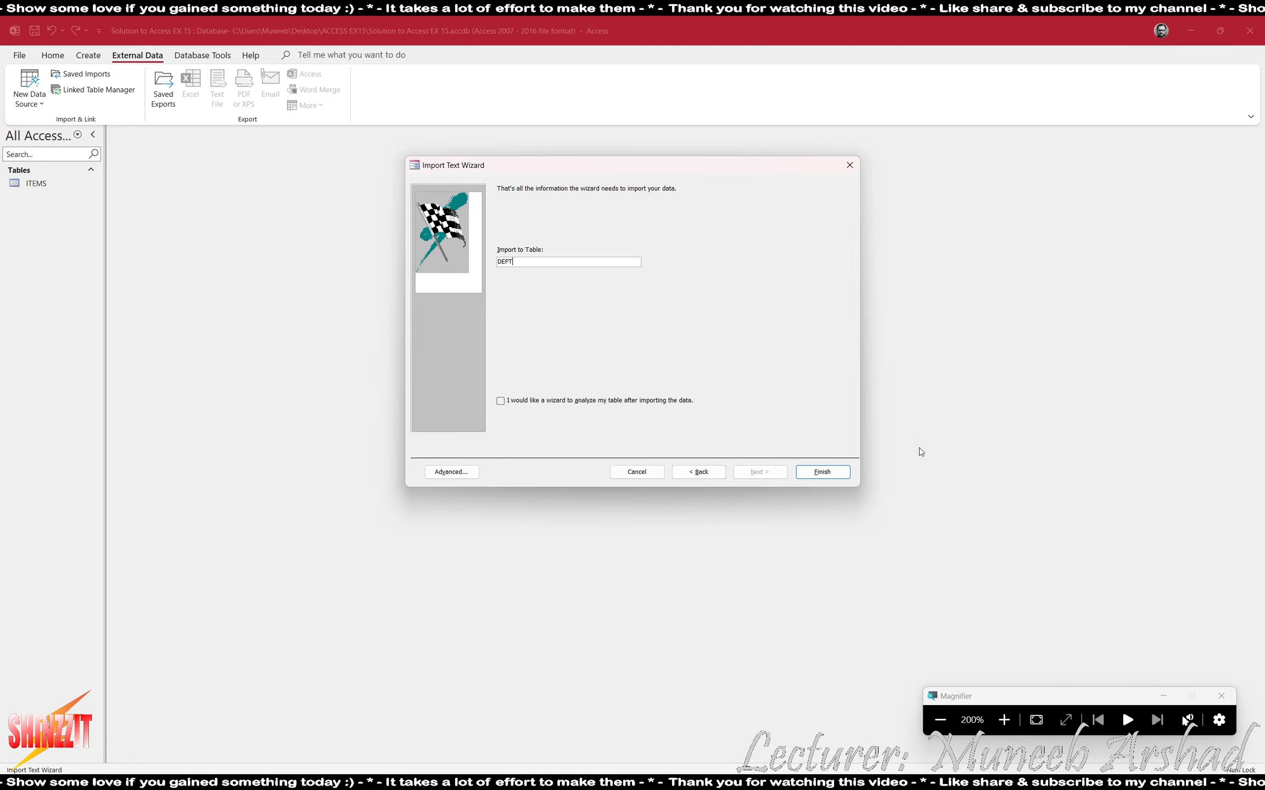
{"action": "left_click", "coordinate": [823, 473]}
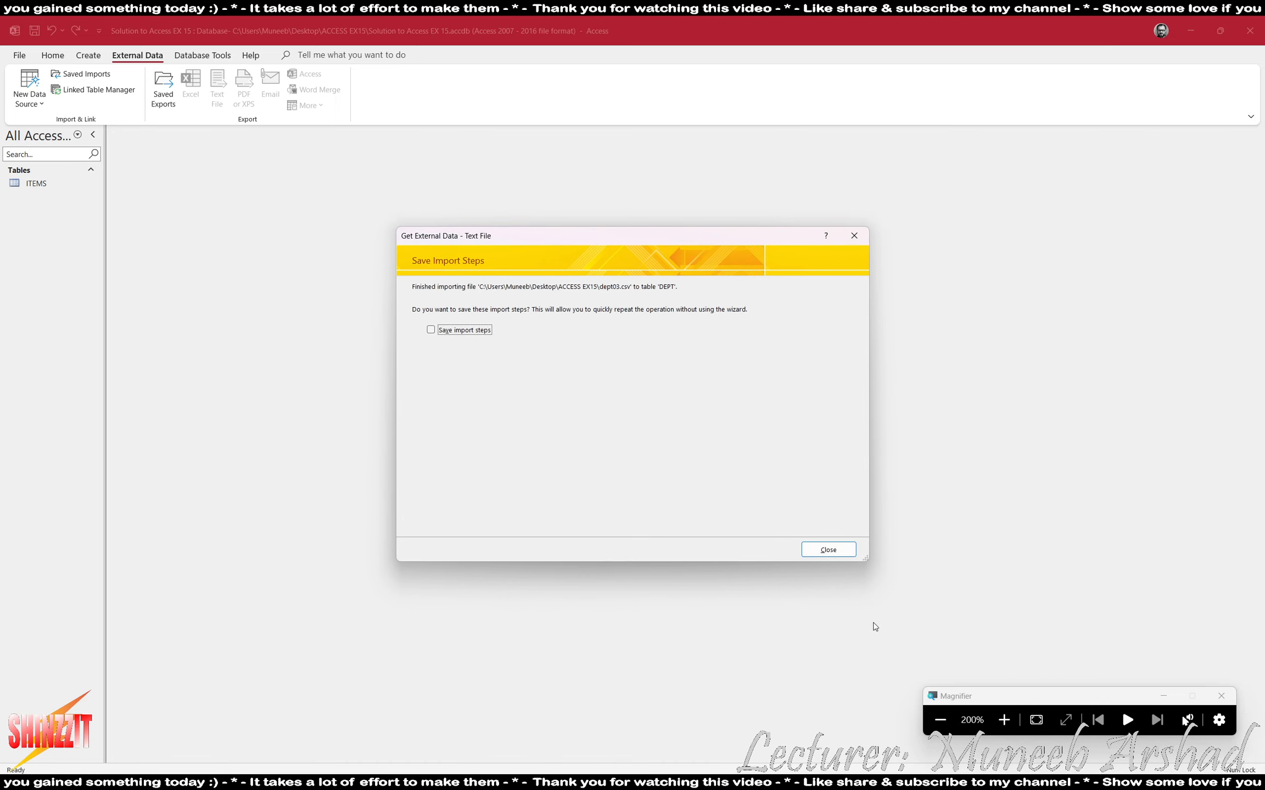
{"action": "left_click", "coordinate": [840, 551]}
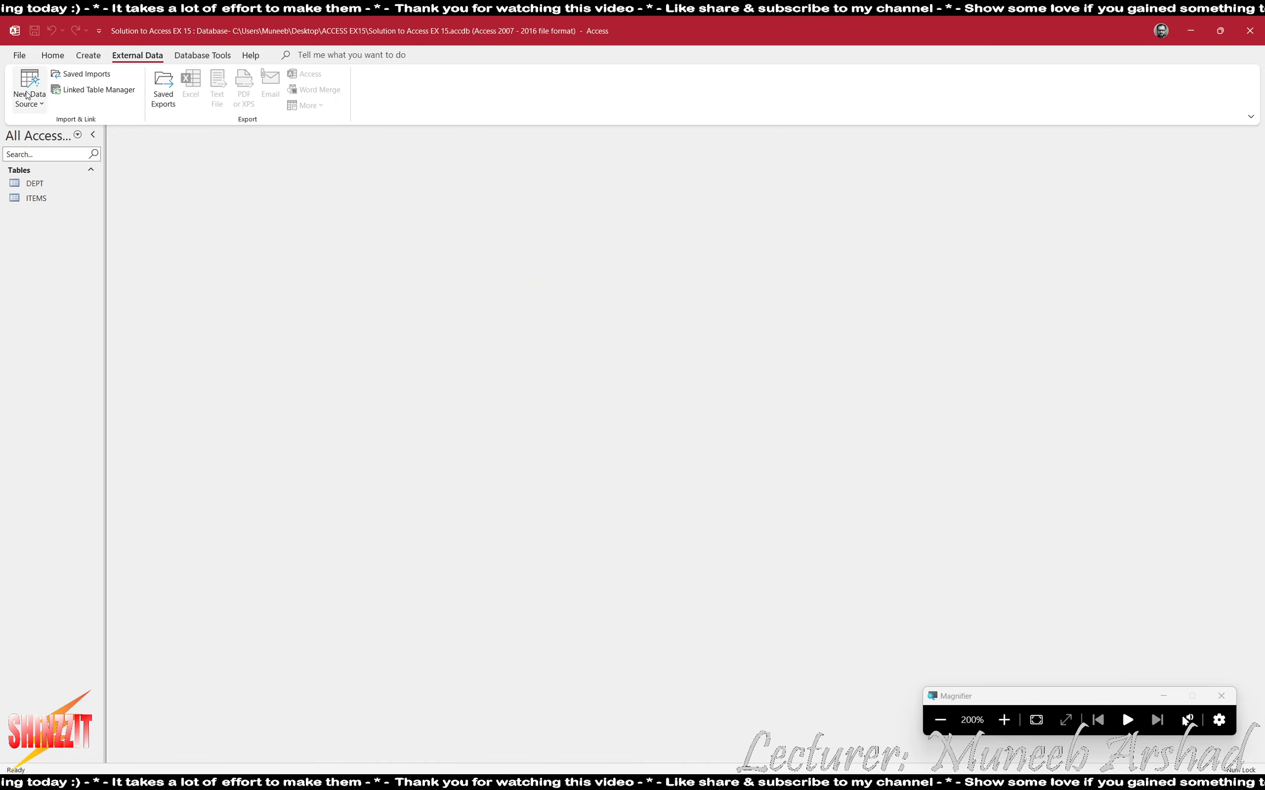
- Start a text file import into a new table with order03.csv as the source
{"action": "left_click", "coordinate": [27, 95]}
{"action": "mouse_move", "coordinate": [66, 127]}
{"action": "left_click", "coordinate": [177, 203]}
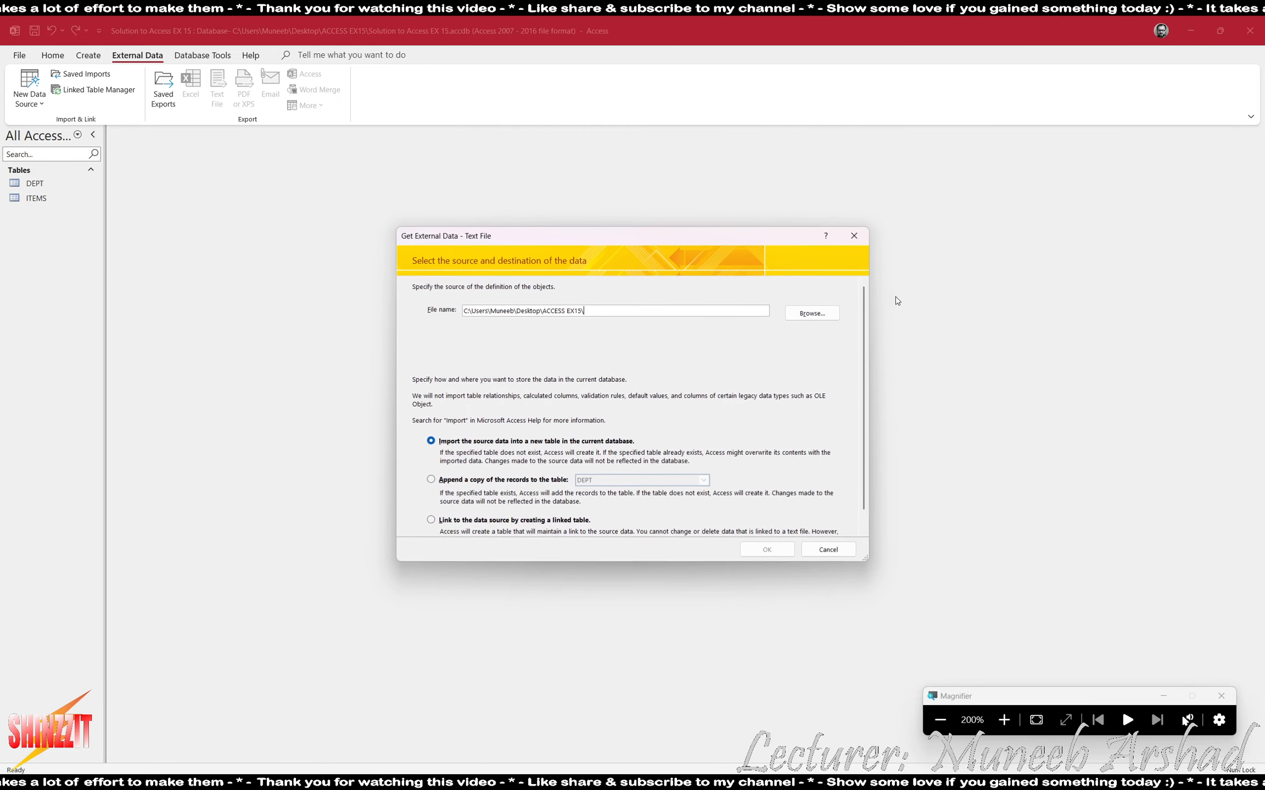
{"action": "left_click", "coordinate": [804, 311]}
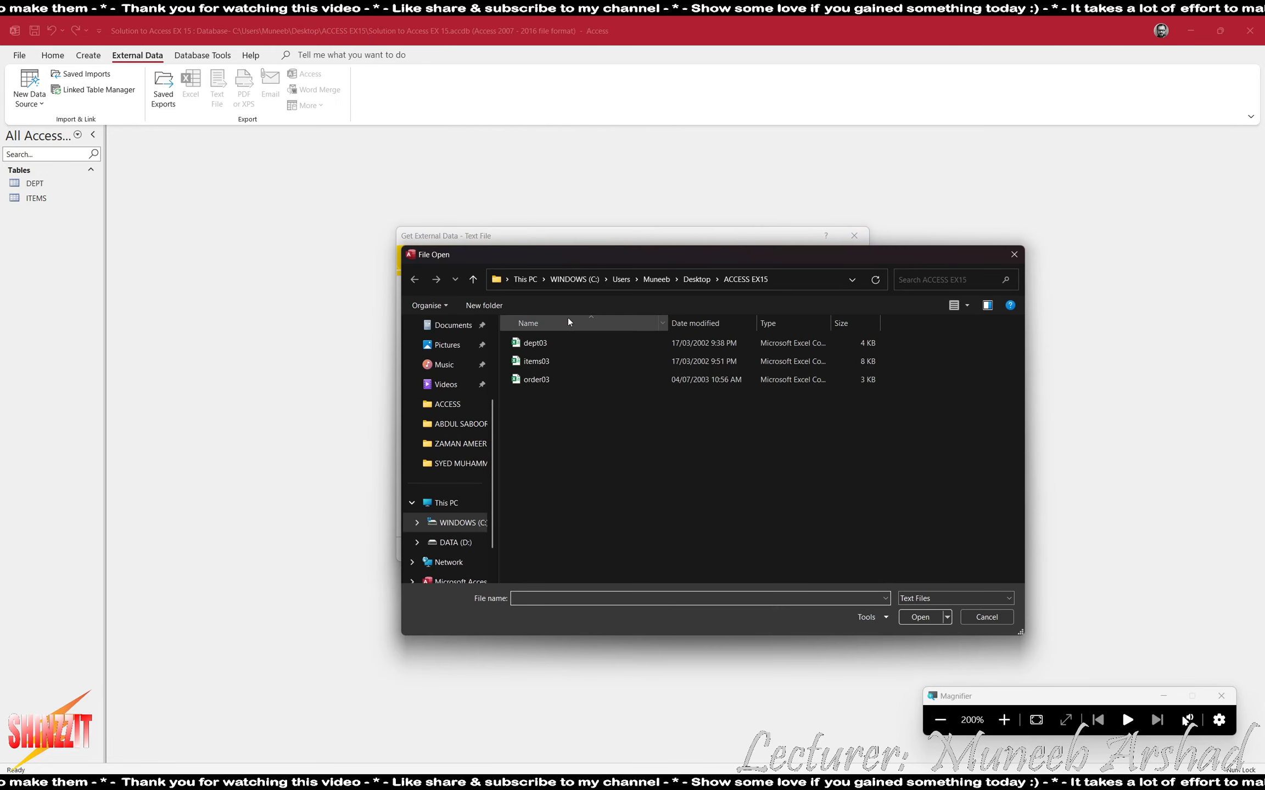
{"action": "double_click", "coordinate": [535, 379]}
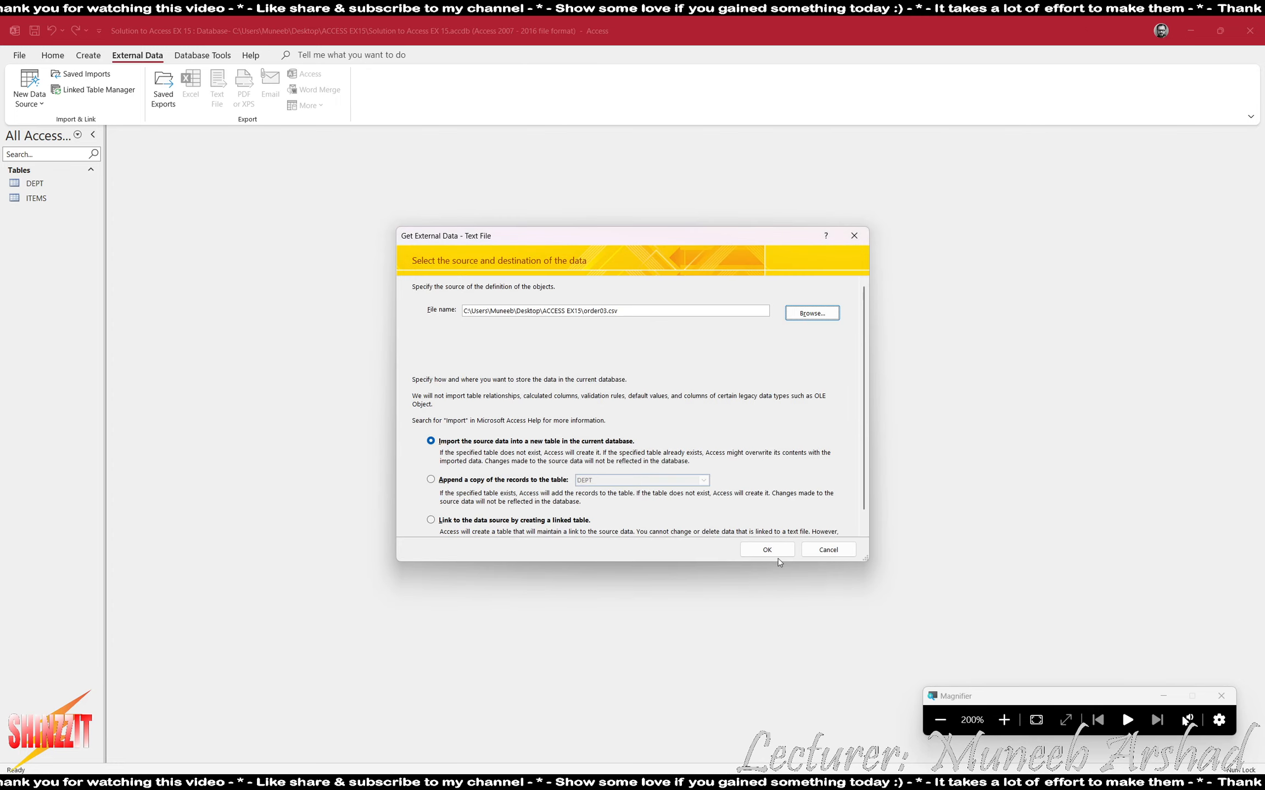
{"action": "left_click", "coordinate": [774, 552]}
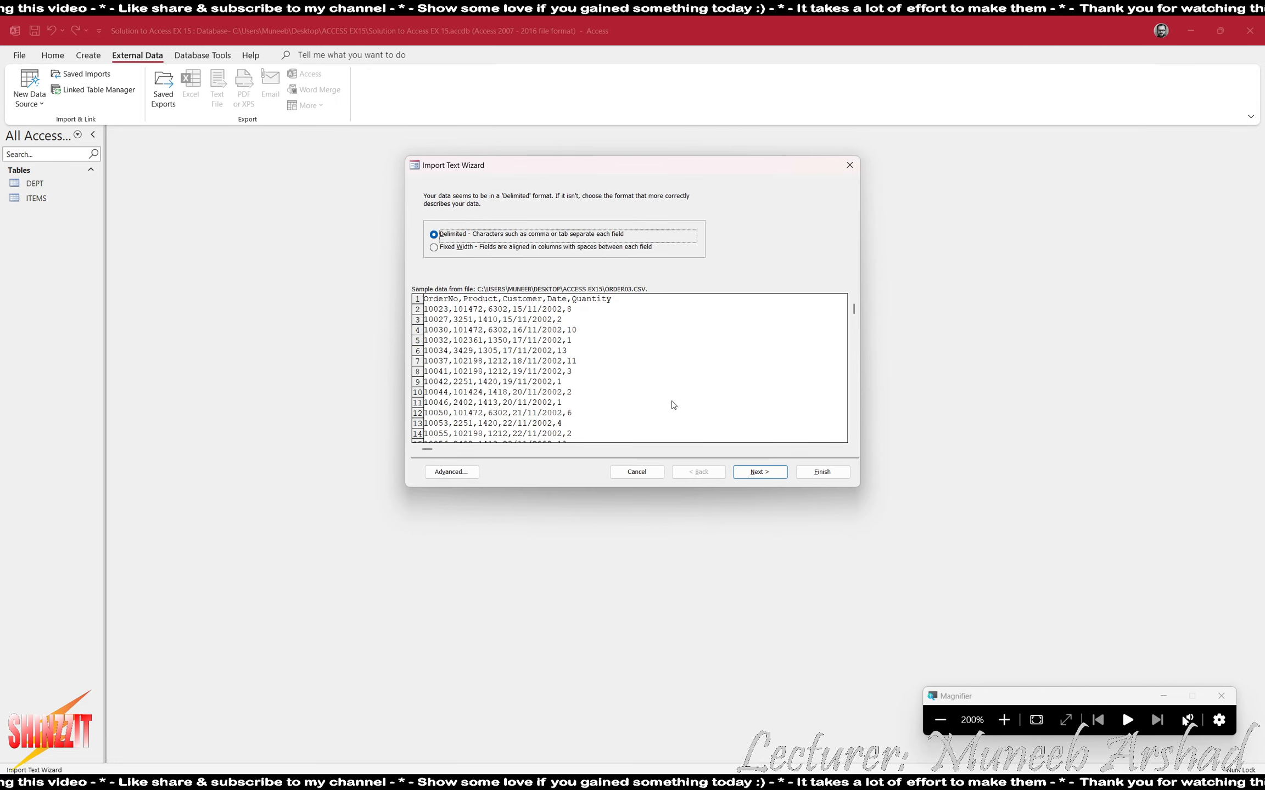
- Keep the order03 import comma-delimited, treat the first row as field names and proceed to the field options
{"action": "left_click", "coordinate": [761, 475]}
{"action": "left_click", "coordinate": [505, 261]}
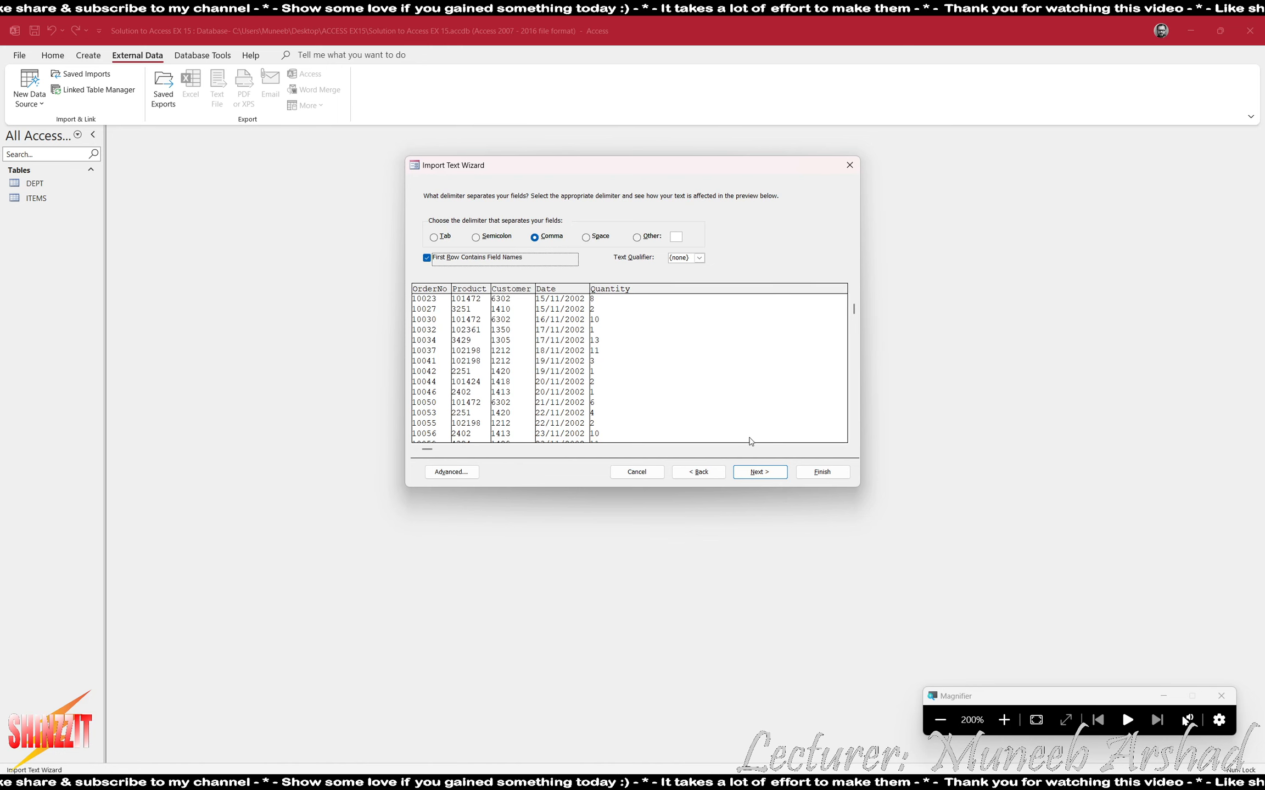
{"action": "left_click", "coordinate": [780, 475]}
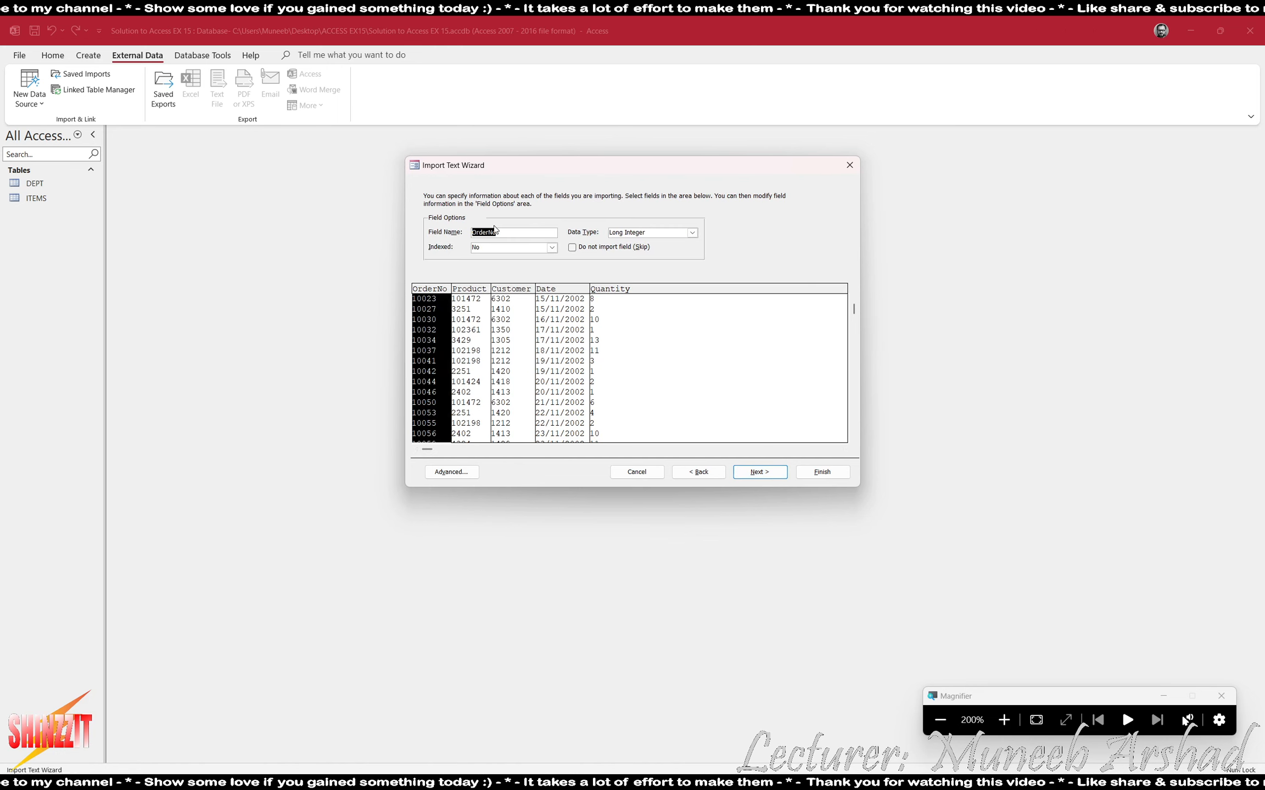
- Check the data types of the Product, Customer, Date and Quantity fields in the order03 import and proceed to the primary key options
{"action": "left_click", "coordinate": [474, 347]}
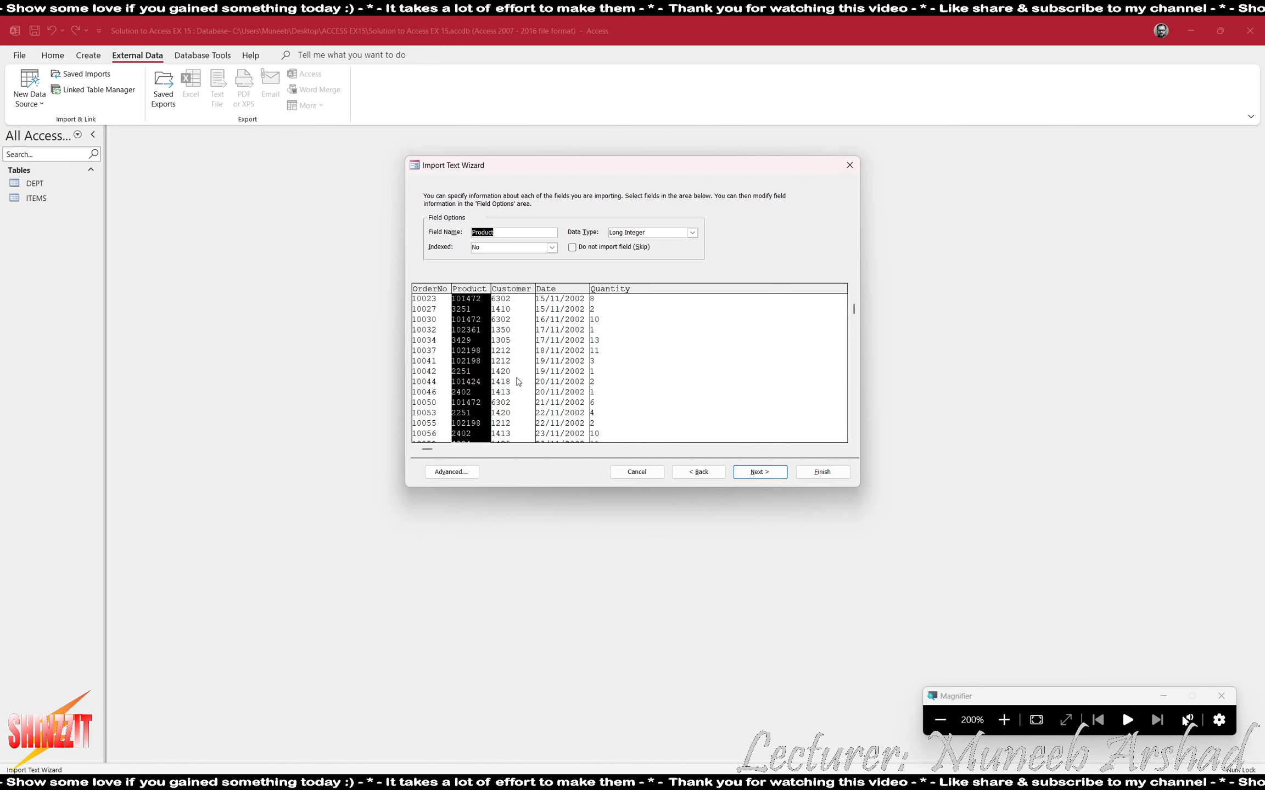
{"action": "left_click", "coordinate": [511, 352]}
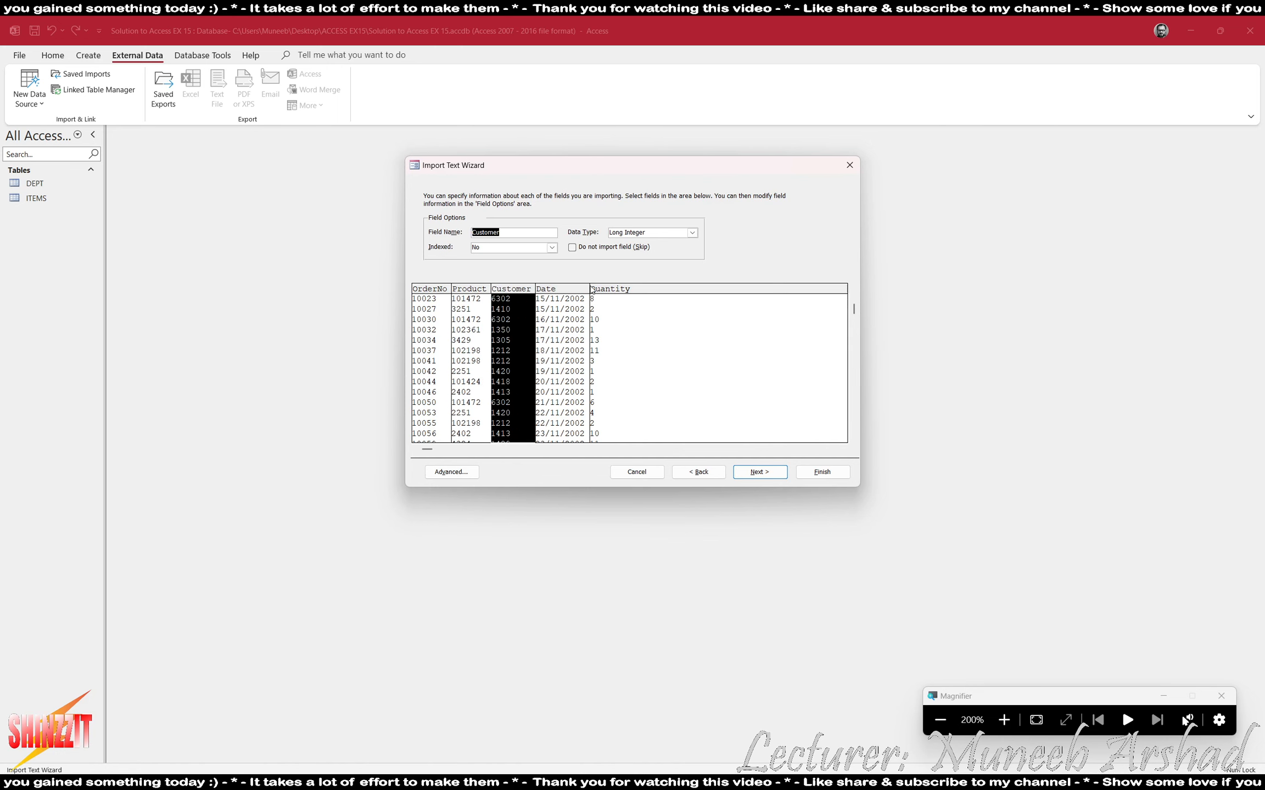
{"action": "left_click", "coordinate": [566, 361]}
{"action": "left_click", "coordinate": [626, 343]}
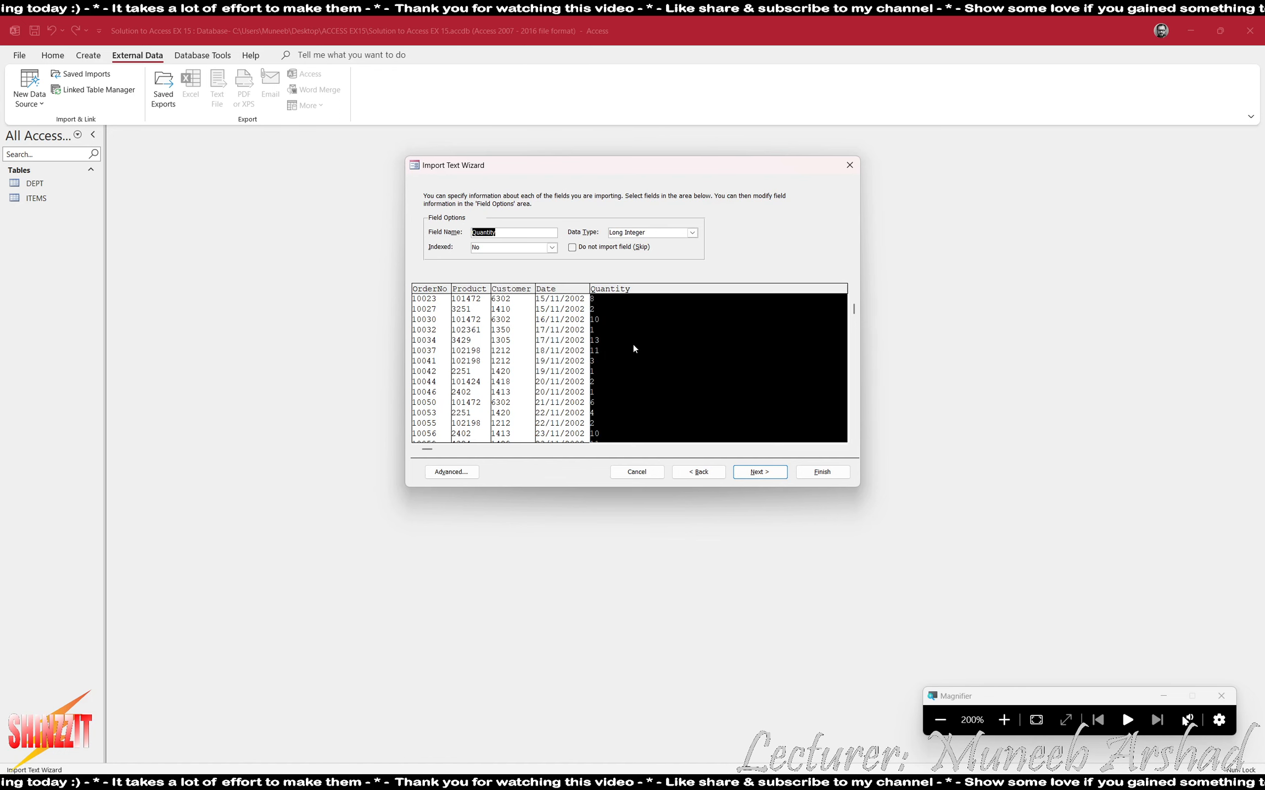
{"action": "left_click", "coordinate": [778, 476]}
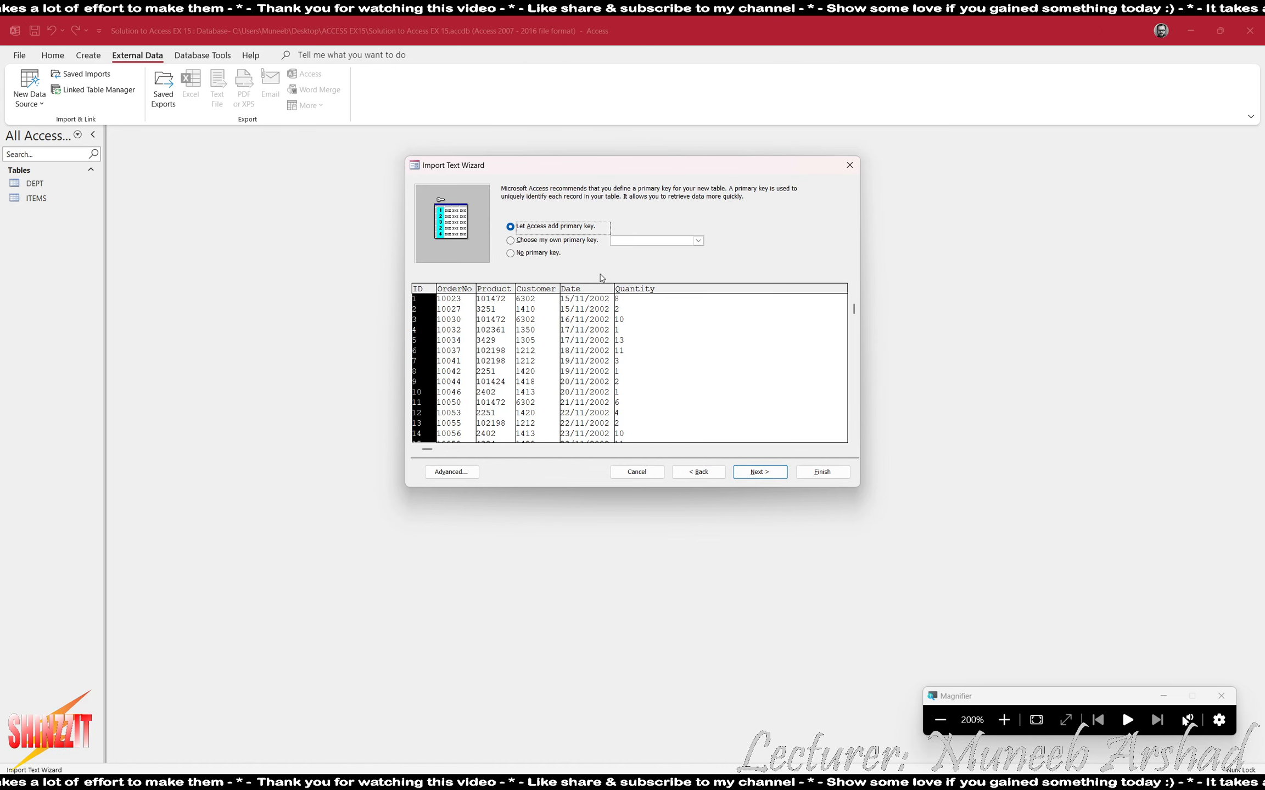
- Choose OrderNo as the primary key and import the order03 data into a table named ORDER, without saving the import steps
{"action": "left_click", "coordinate": [589, 242]}
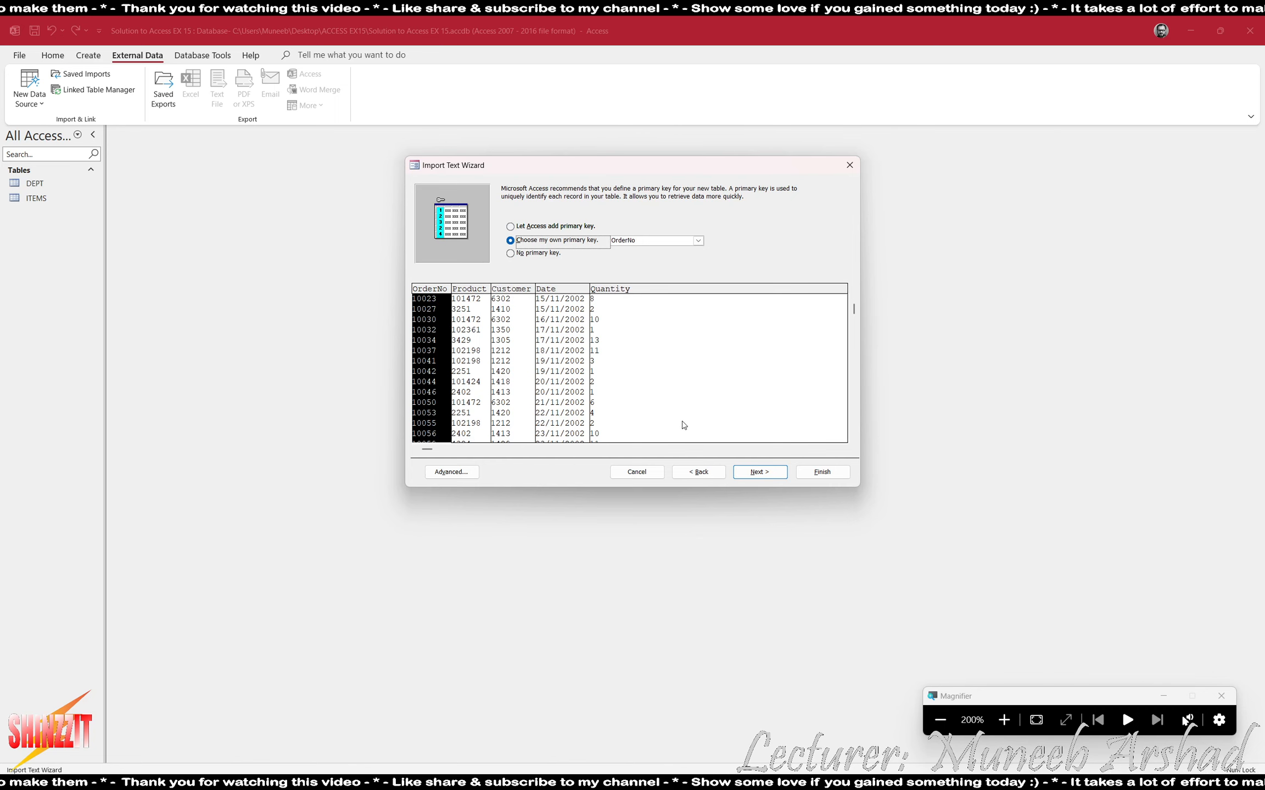
{"action": "left_click", "coordinate": [759, 473]}
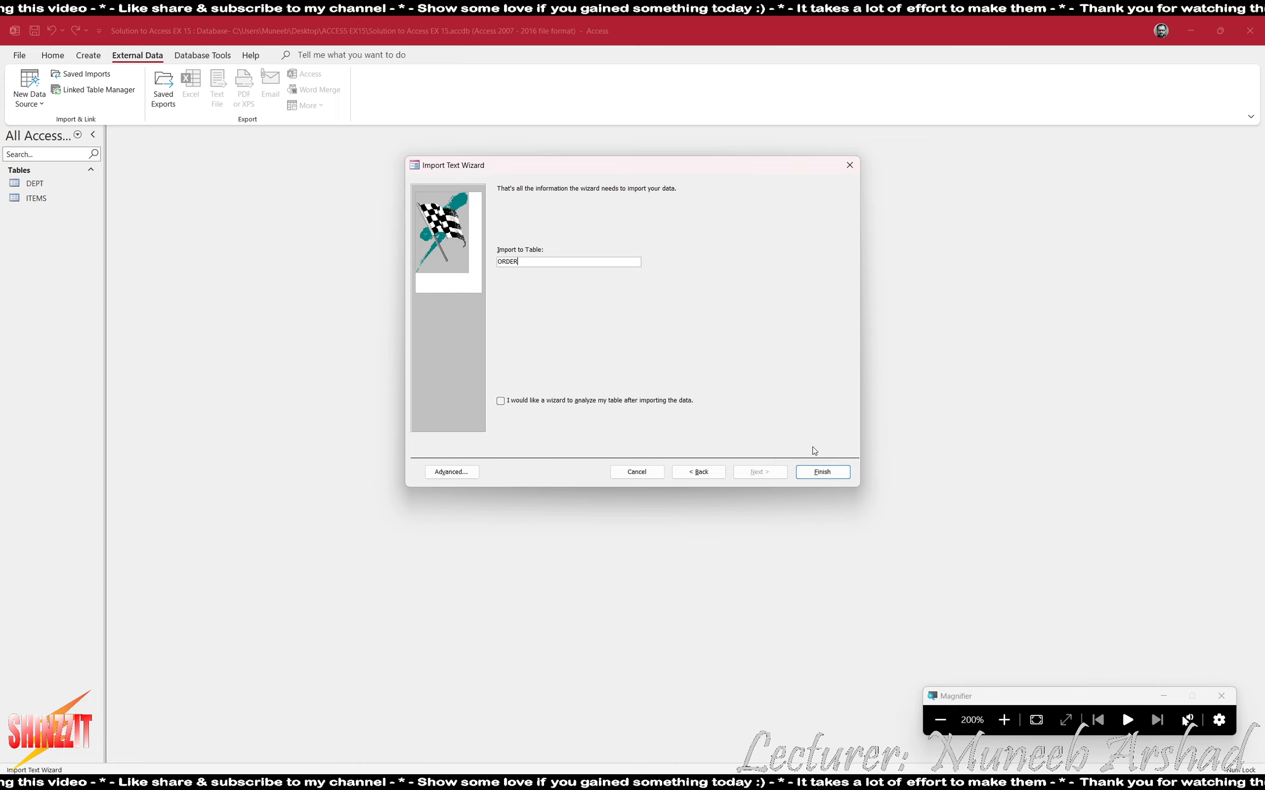
{"action": "left_click", "coordinate": [823, 473]}
{"action": "left_click", "coordinate": [823, 550]}
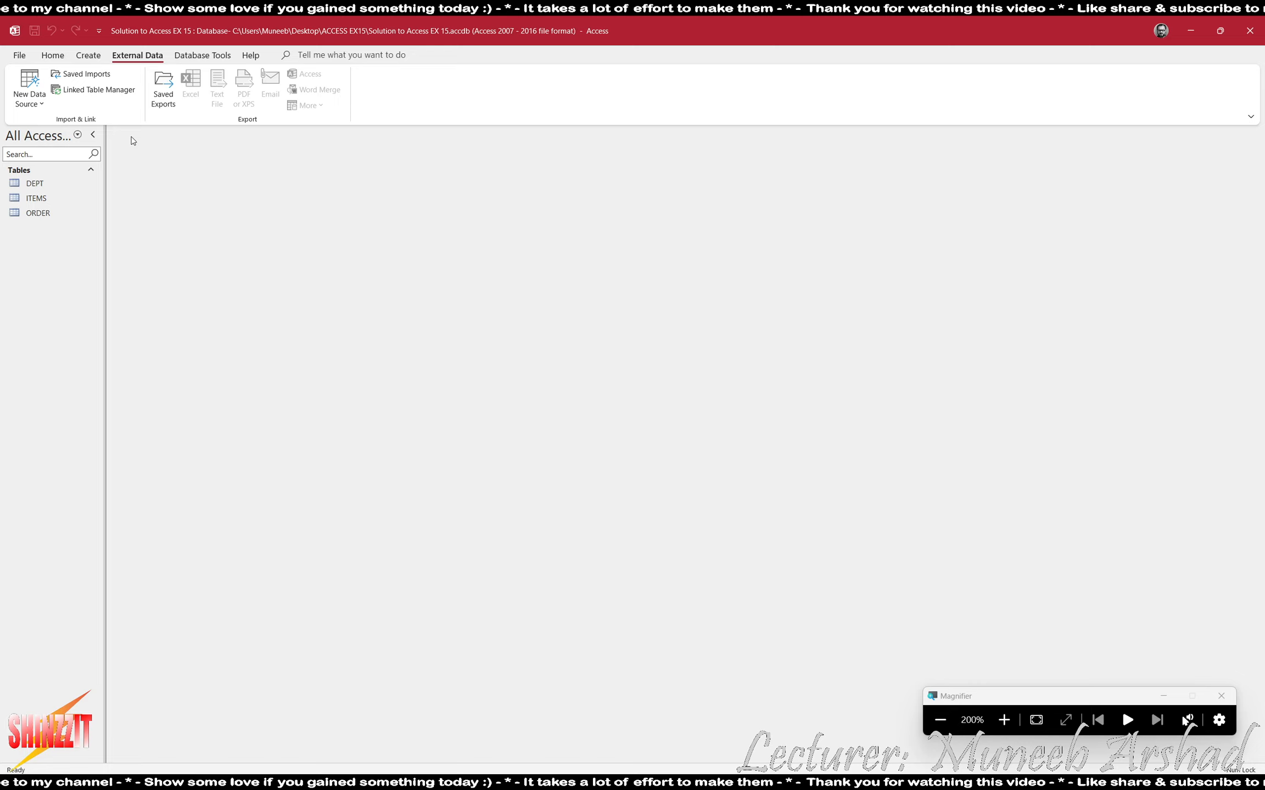
- Open the ORDER table and fit all its columns to the width of their contents
{"action": "double_click", "coordinate": [50, 214]}
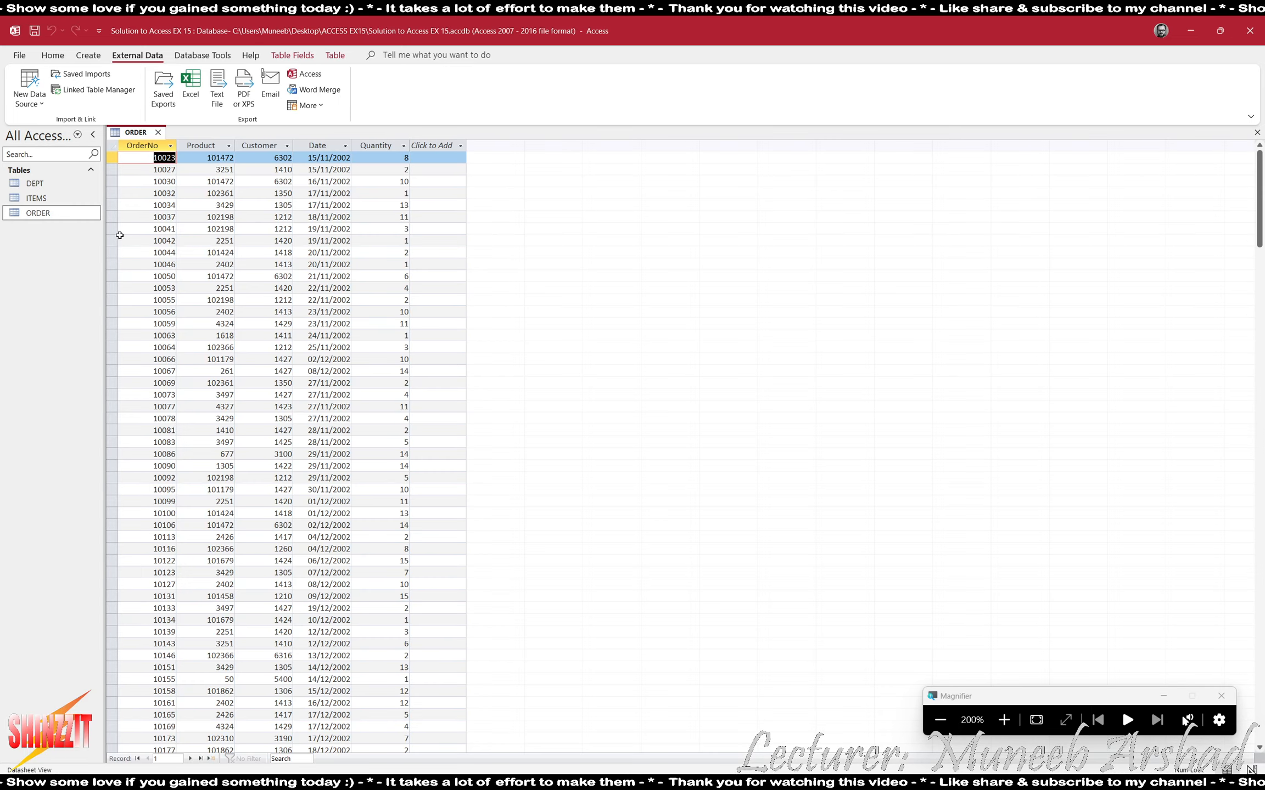
{"action": "left_click", "coordinate": [112, 147]}
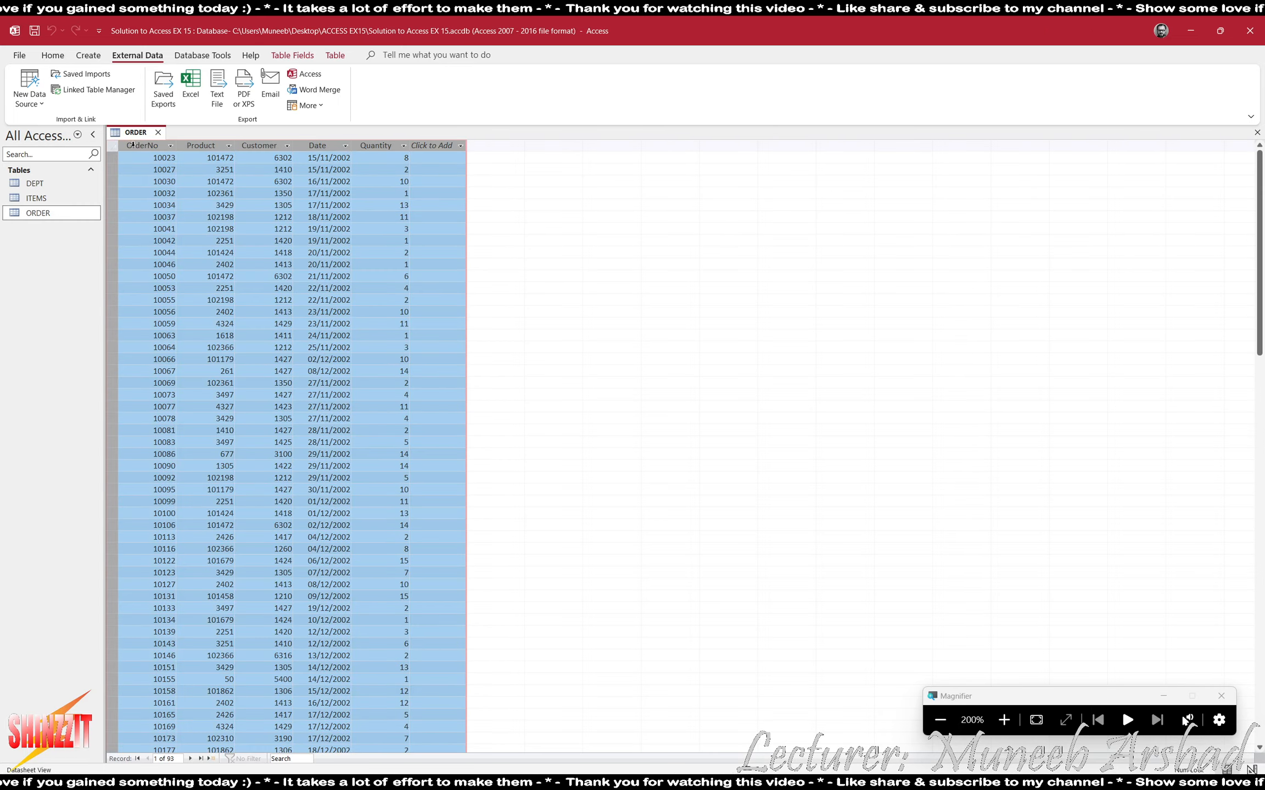
{"action": "double_click", "coordinate": [178, 146]}
- Open the ITEMS table and fit all its columns to the width of their contents
{"action": "double_click", "coordinate": [47, 201]}
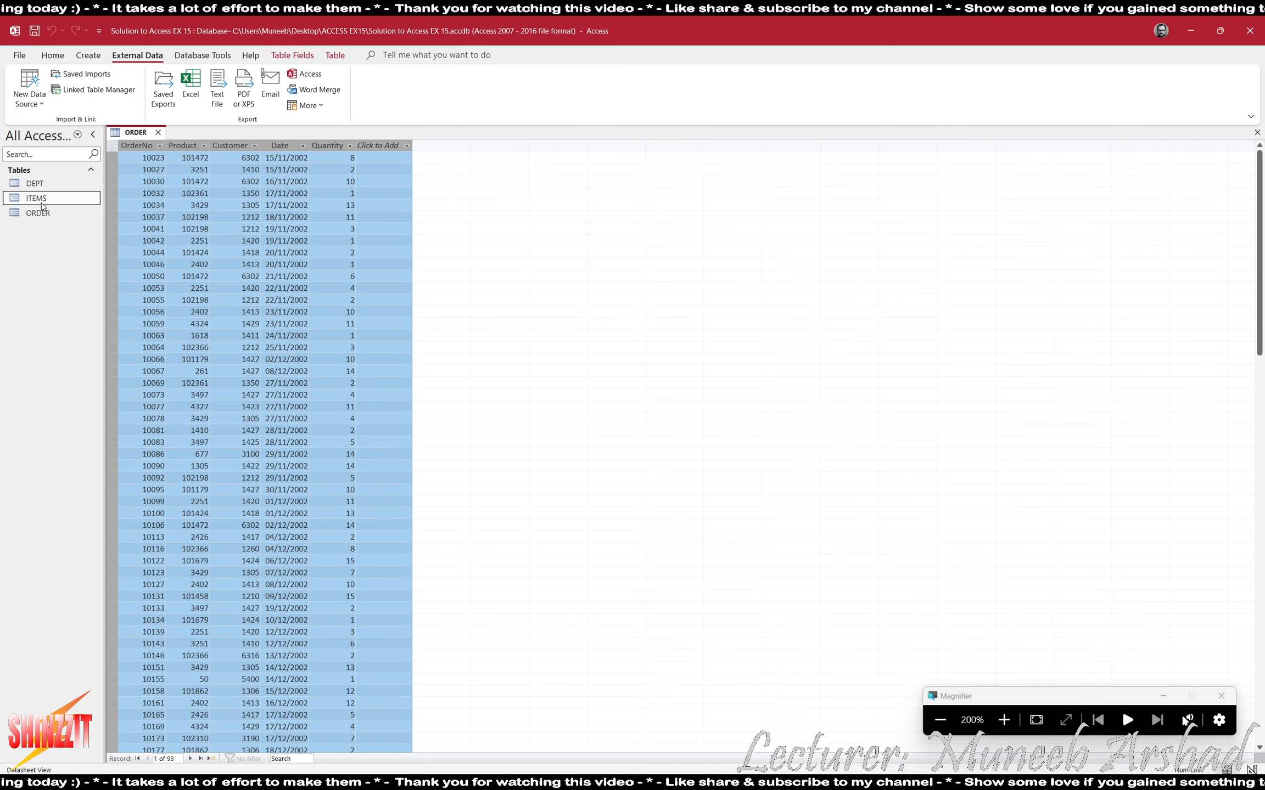
{"action": "left_click", "coordinate": [113, 147]}
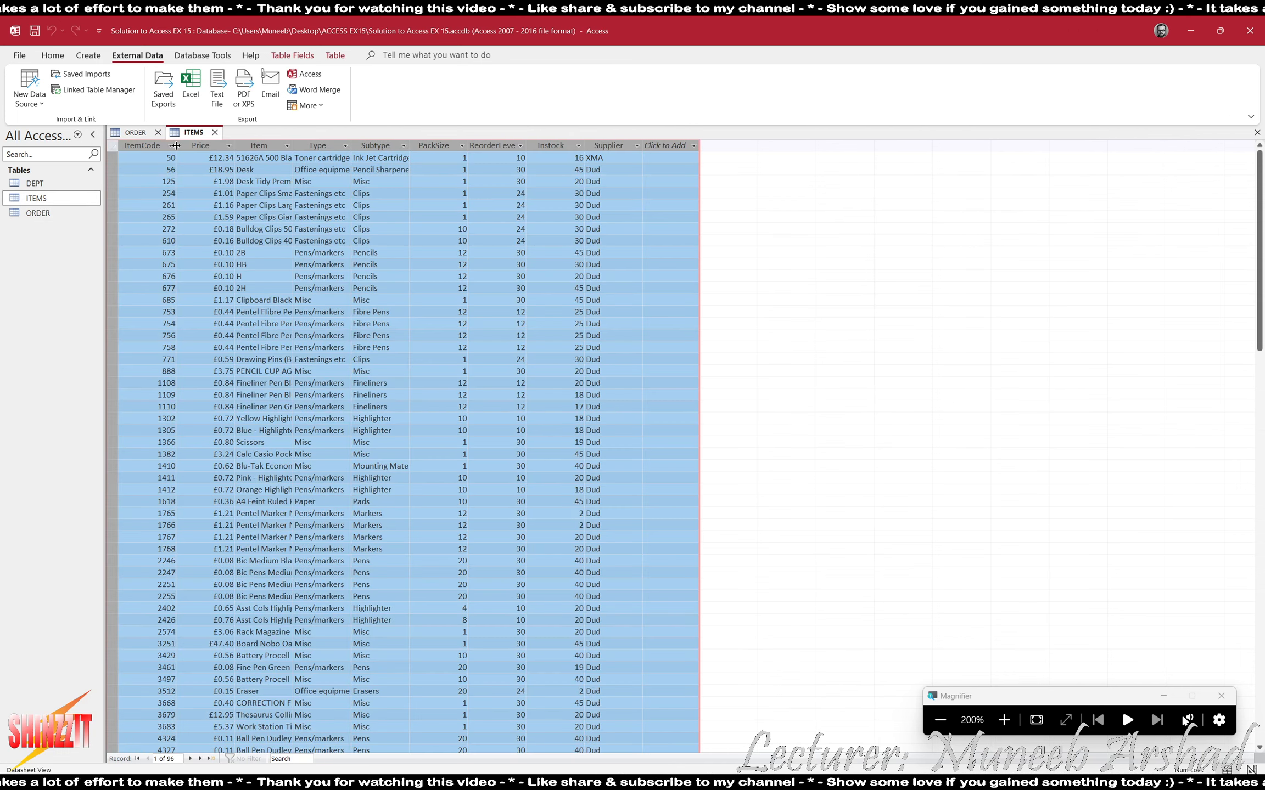
{"action": "double_click", "coordinate": [175, 145]}
- Open the DEPT table and fit all its columns to the width of their contents
{"action": "double_click", "coordinate": [34, 184]}
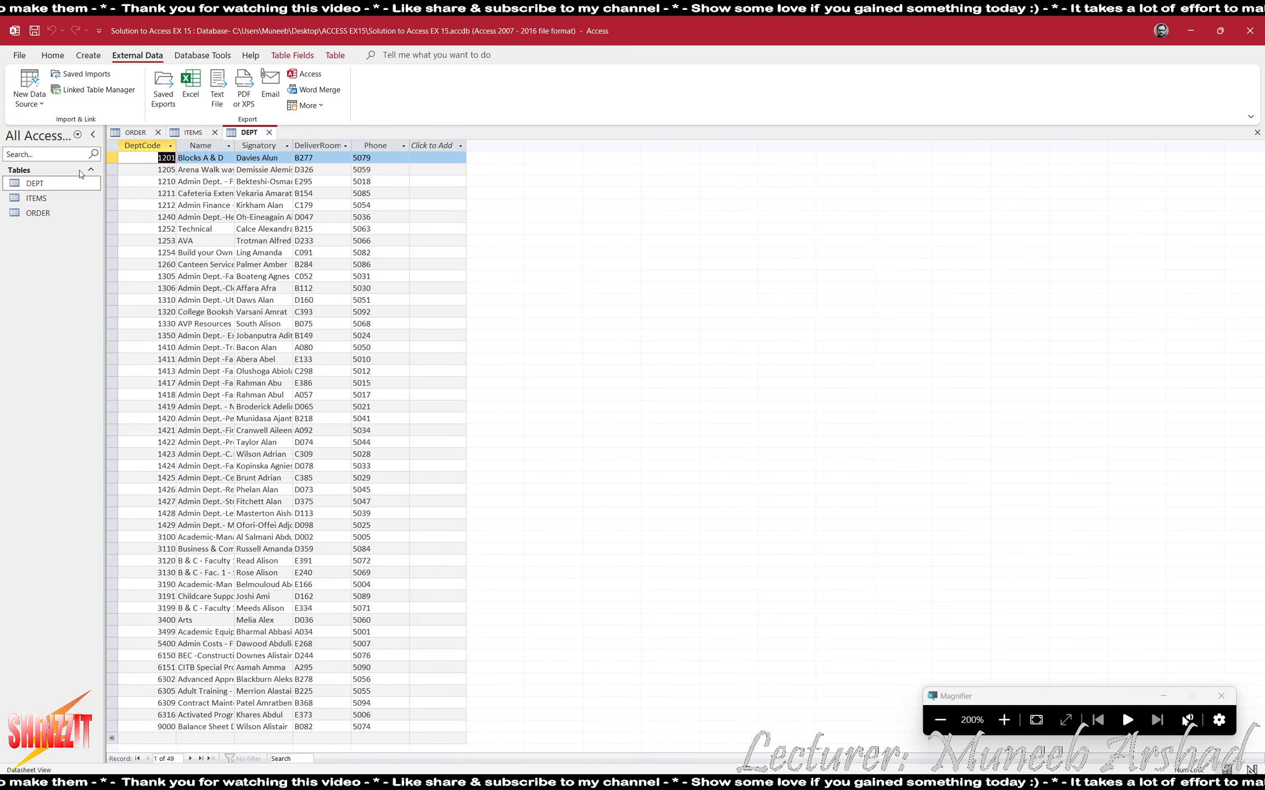
{"action": "left_click", "coordinate": [114, 147]}
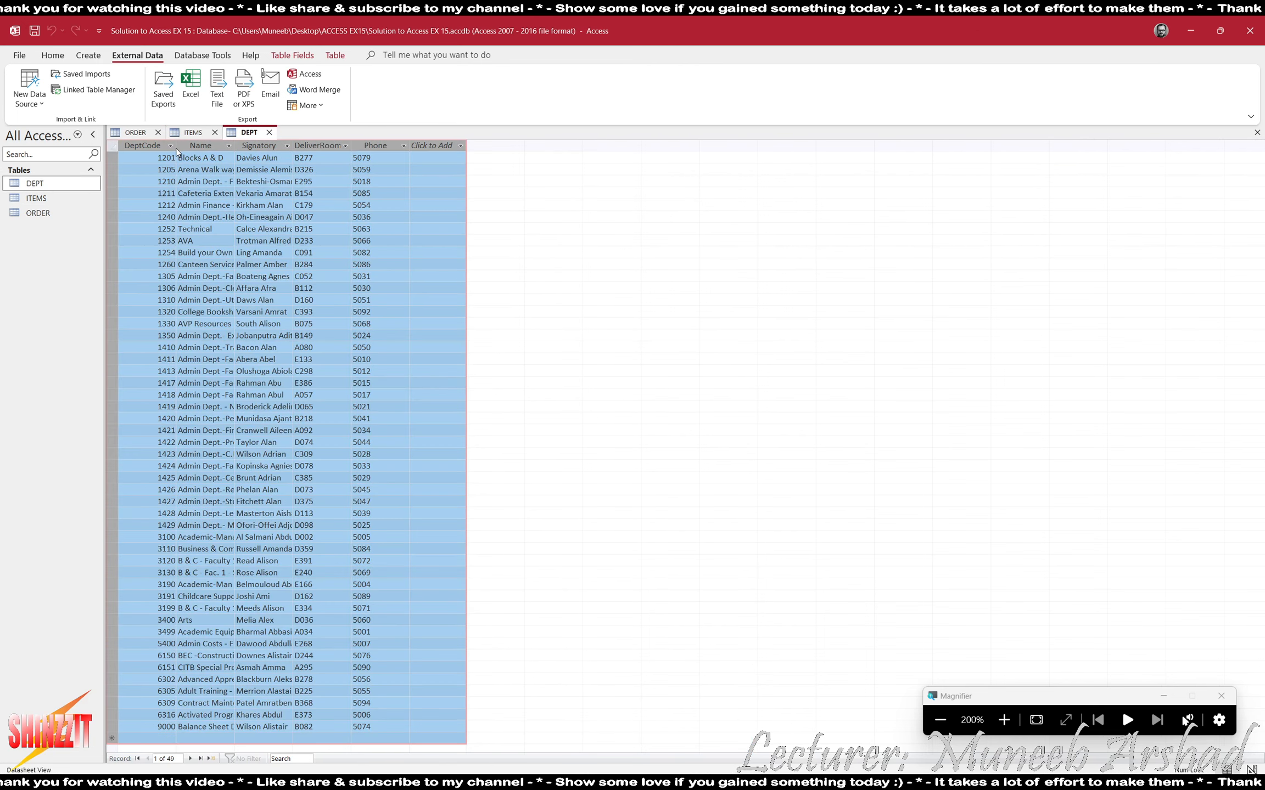
{"action": "left_click", "coordinate": [171, 146]}
{"action": "left_click", "coordinate": [115, 147]}
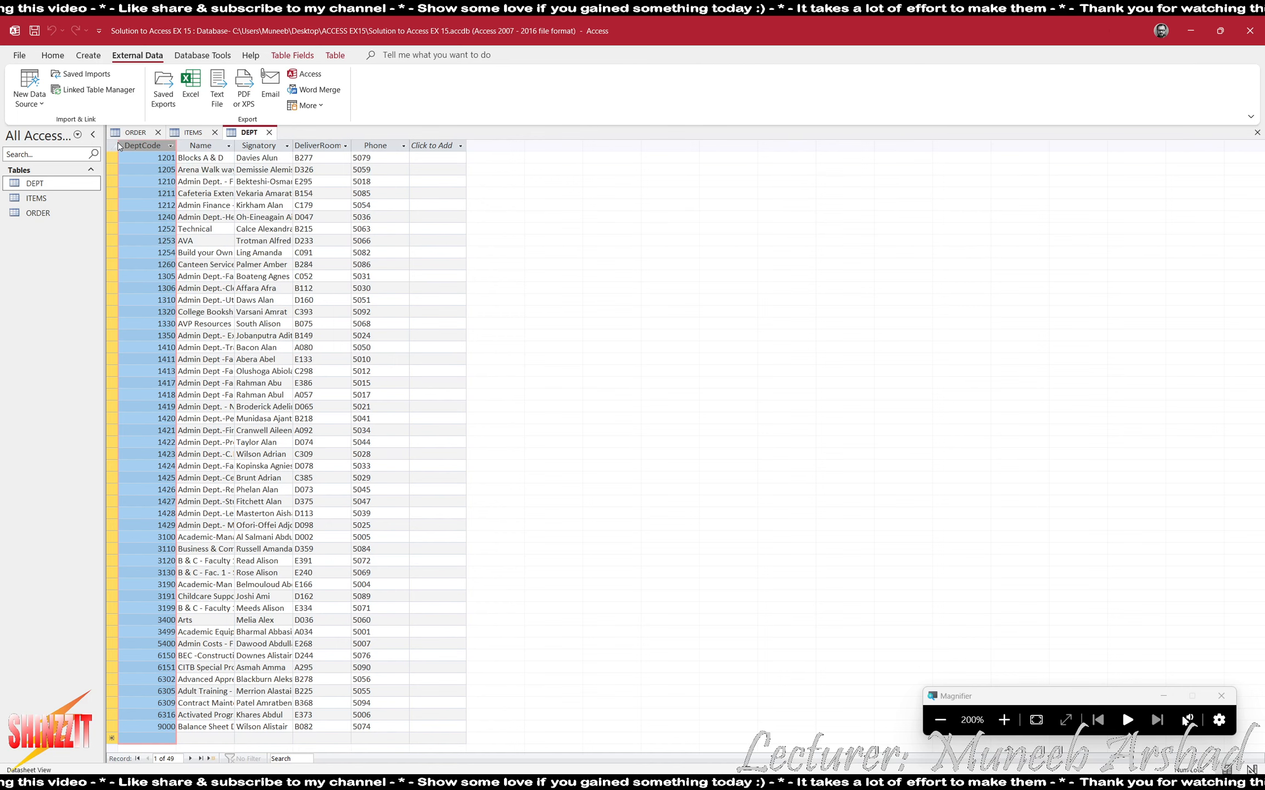
{"action": "left_click", "coordinate": [113, 145]}
{"action": "double_click", "coordinate": [176, 146]}
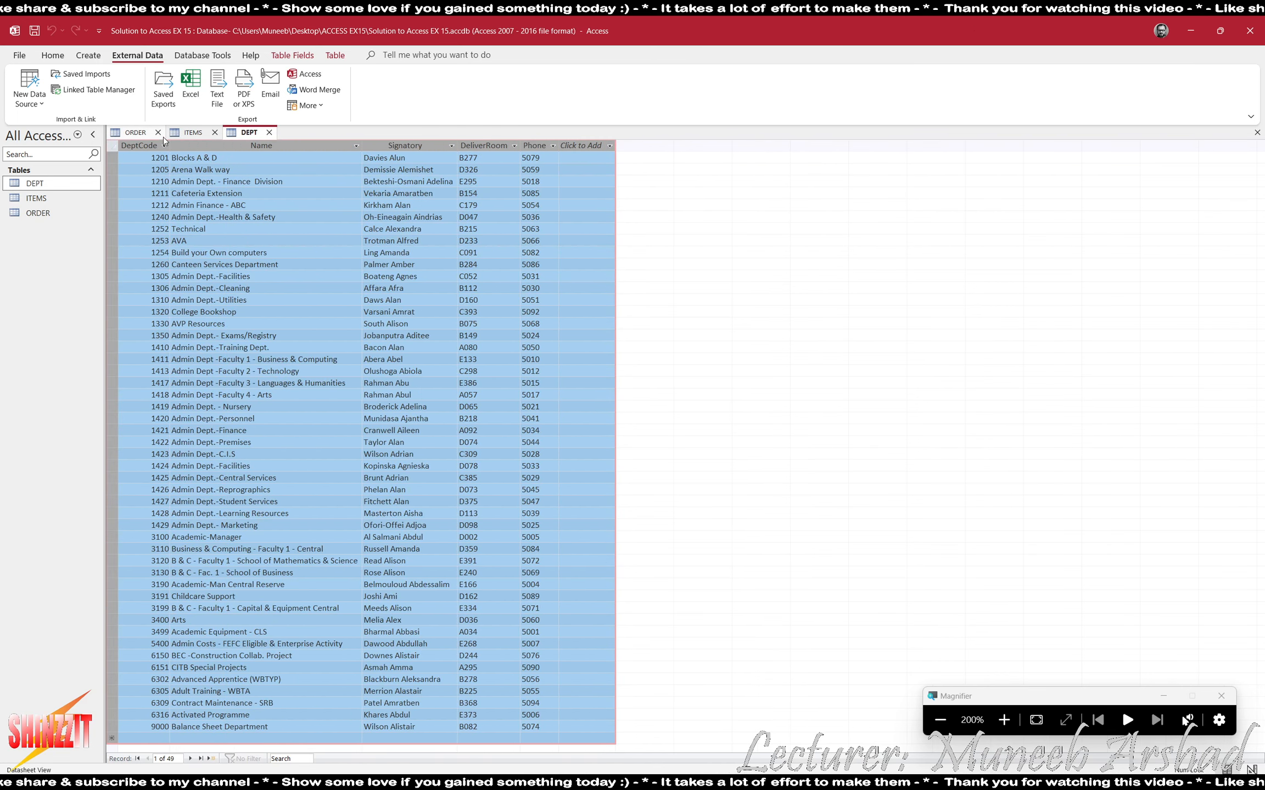
- Close the ORDER, ITEMS and DEPT tables, saving their layout changes
{"action": "left_click", "coordinate": [158, 133]}
{"action": "left_click", "coordinate": [588, 434]}
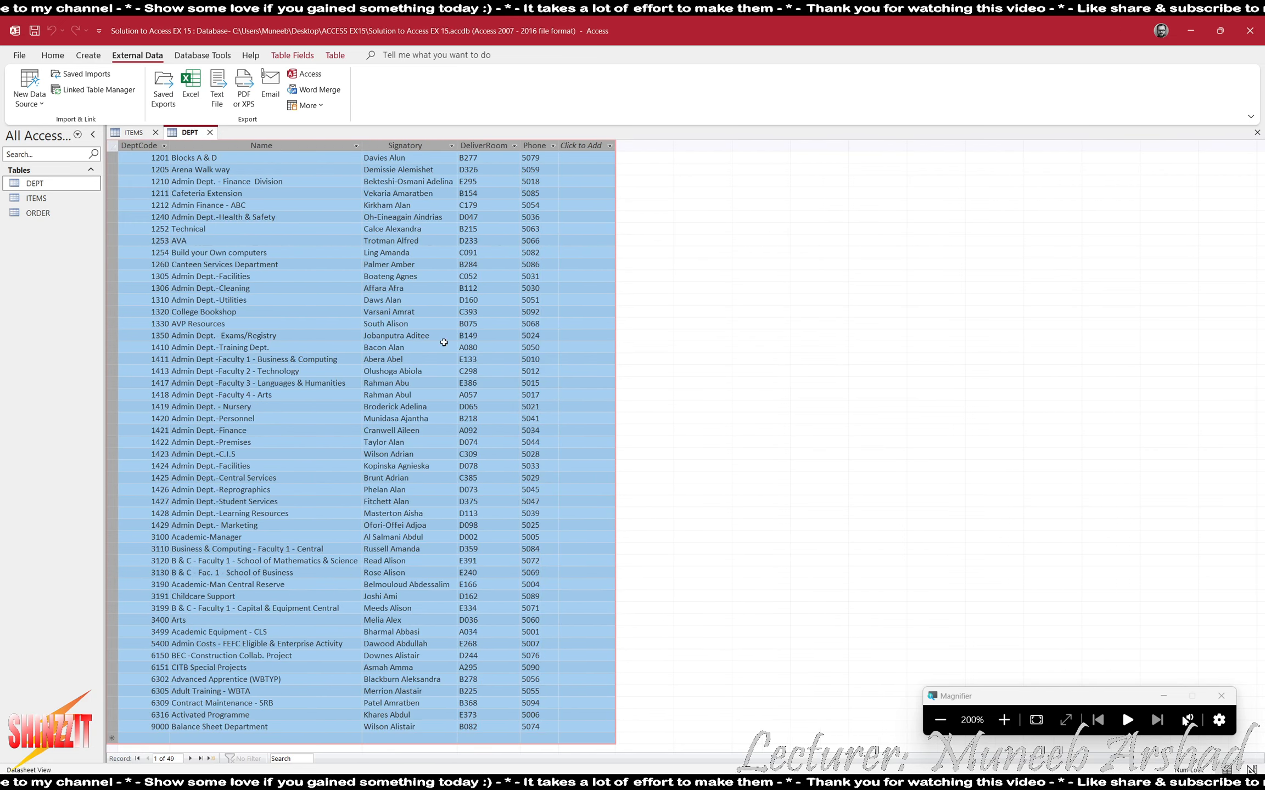
{"action": "left_click", "coordinate": [155, 133]}
{"action": "left_click", "coordinate": [588, 435]}
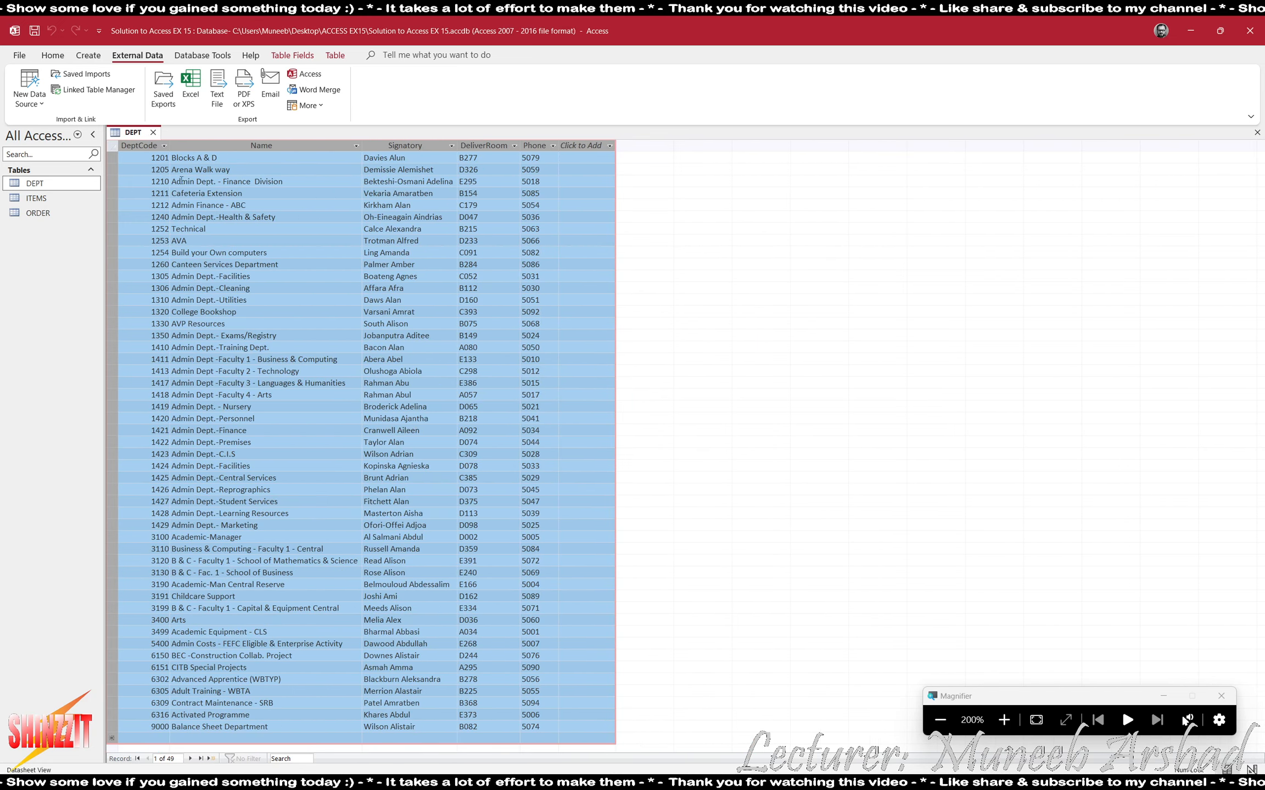
{"action": "left_click", "coordinate": [153, 132]}
{"action": "left_click", "coordinate": [588, 435]}
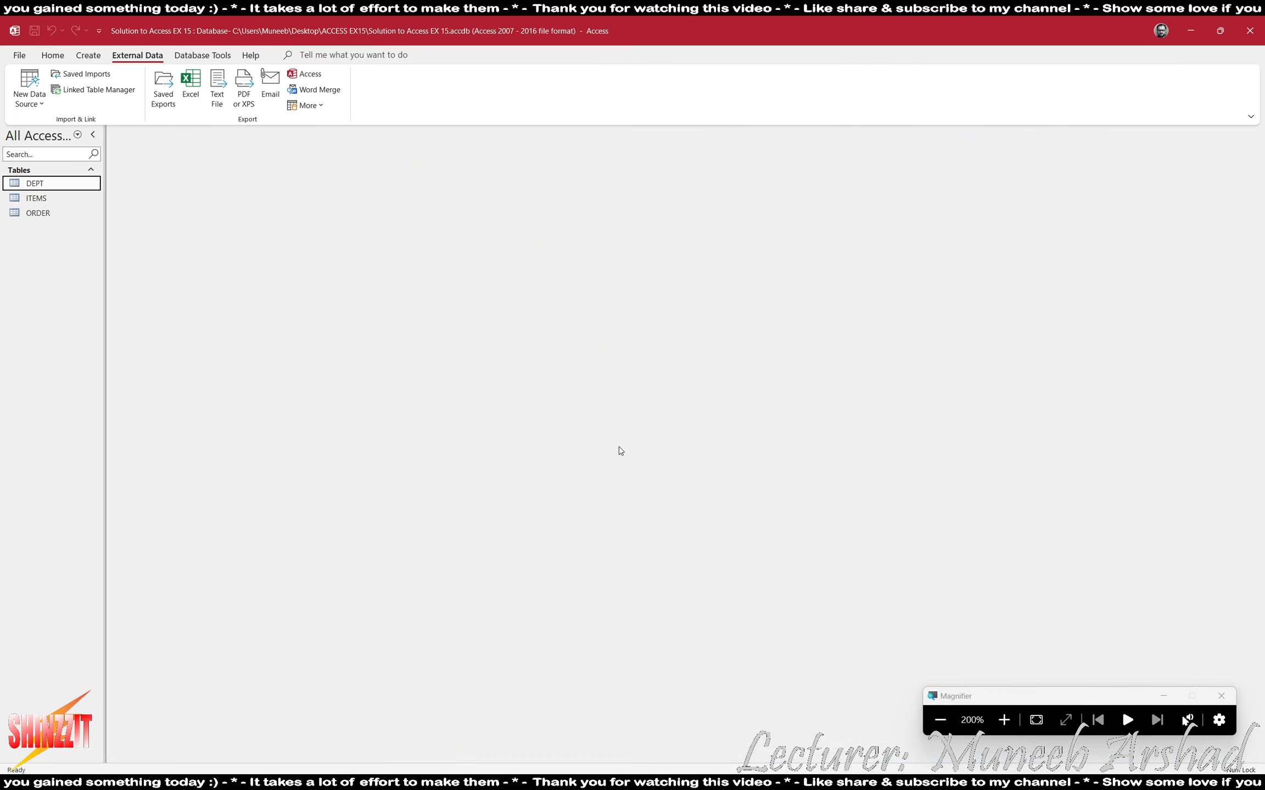
- Read the required one-to-many relationships in task 3 of ACCESS EX15.pdf in Adobe Acrobat and return to Access
{"action": "left_click", "coordinate": [939, 720]}
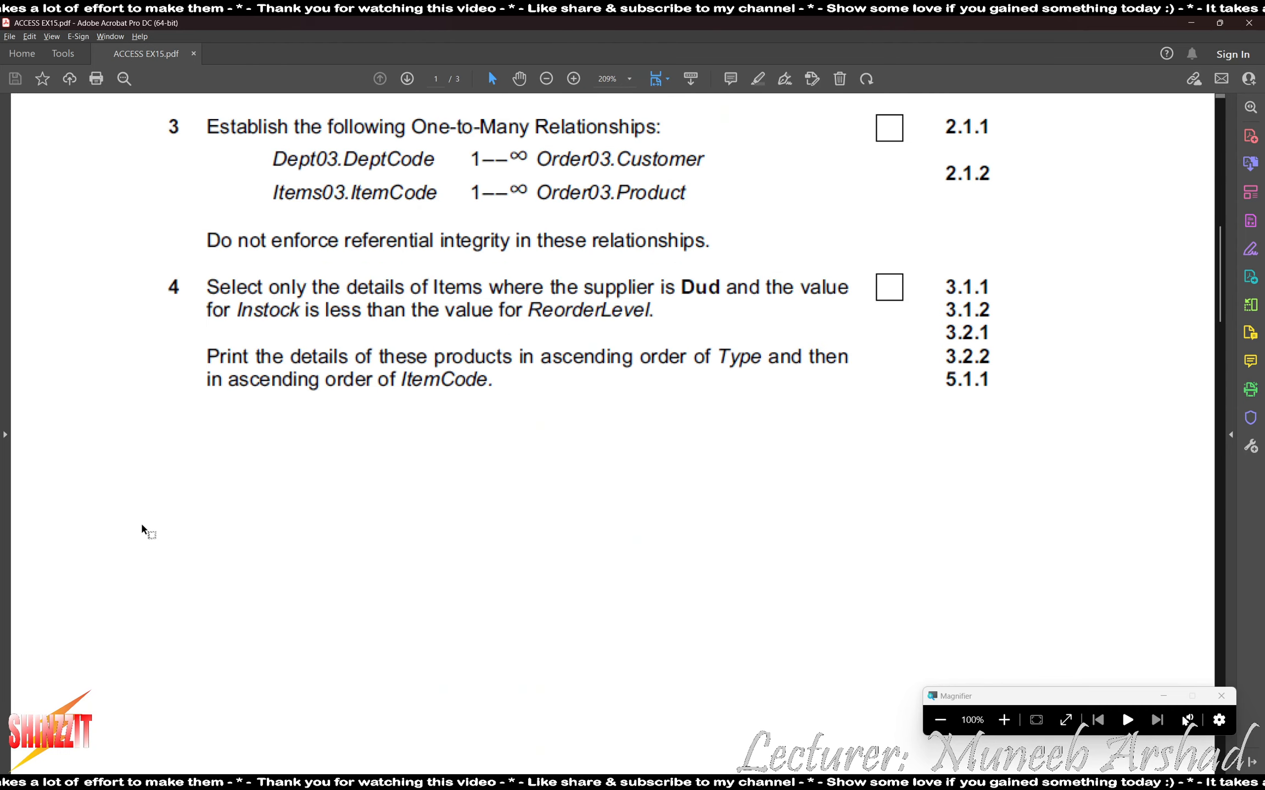
{"action": "scroll", "coordinate": [142, 528], "scroll_direction": "up", "scroll_amount": 3}
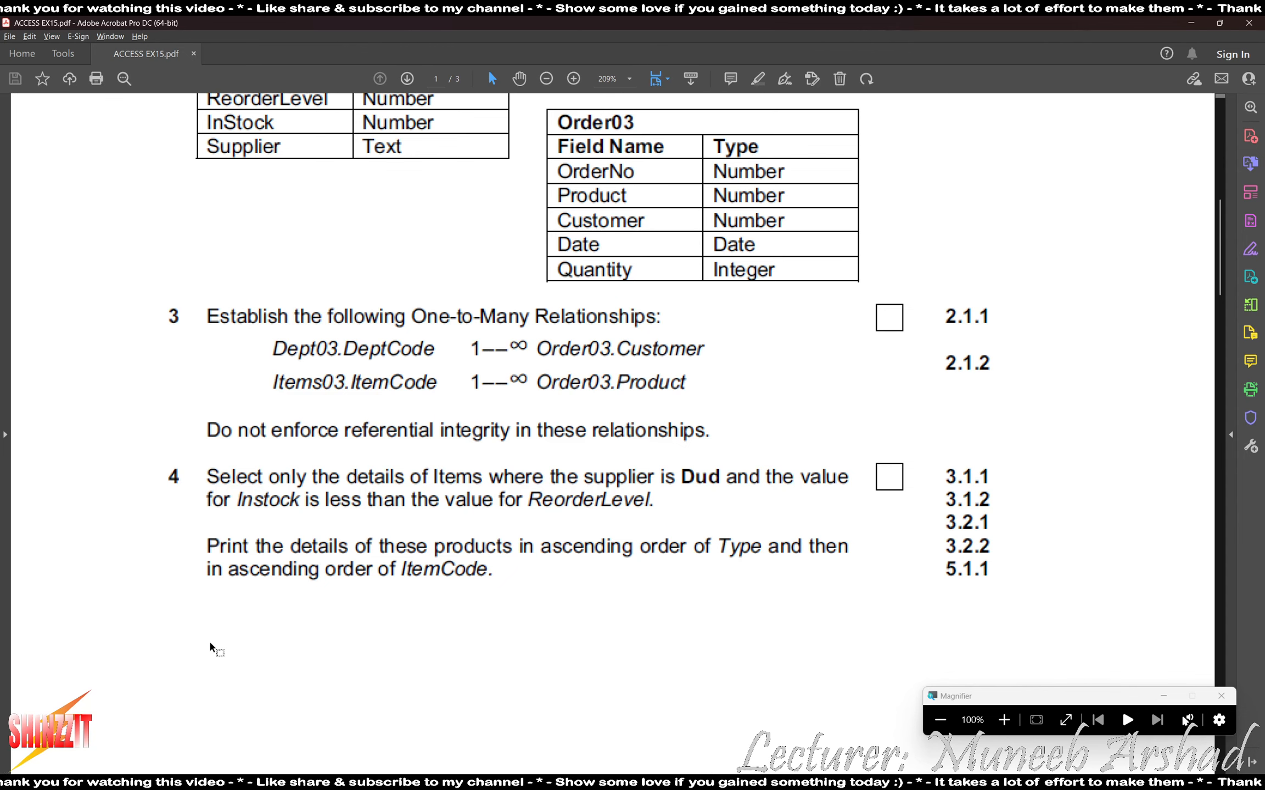
{"action": "key", "text": "alt+Tab"}
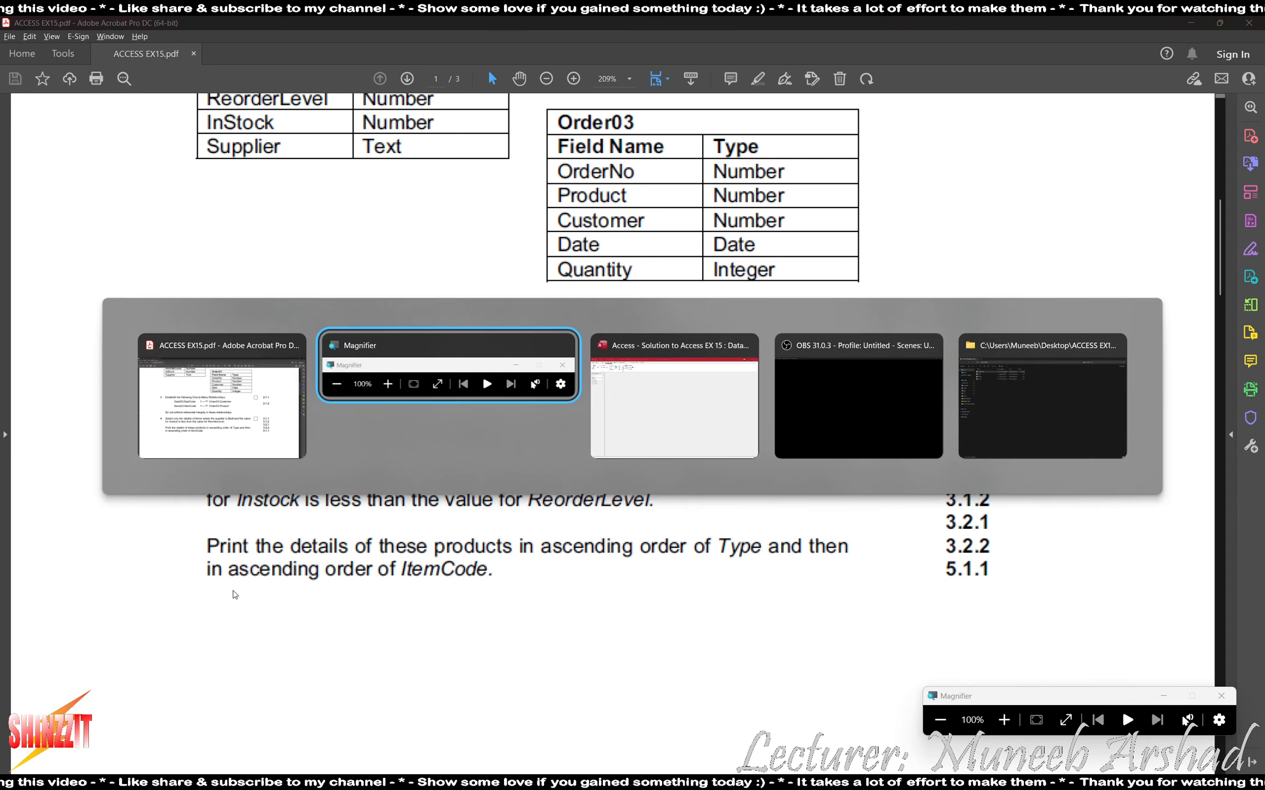
{"action": "key", "text": "alt+Tab"}
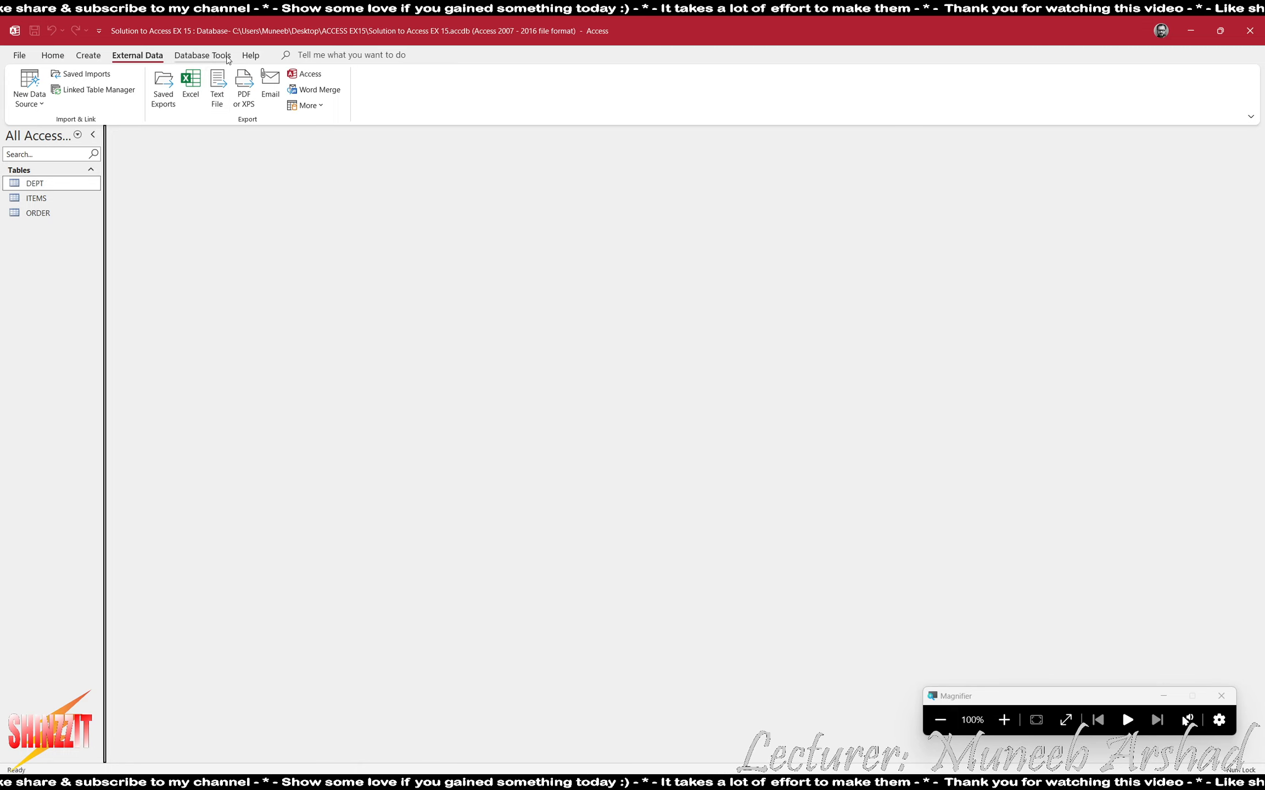
- Open the database's relationship layout and add the DEPT, ITEMS and ORDER tables to it
{"action": "left_click", "coordinate": [228, 56]}
{"action": "left_click", "coordinate": [160, 88]}
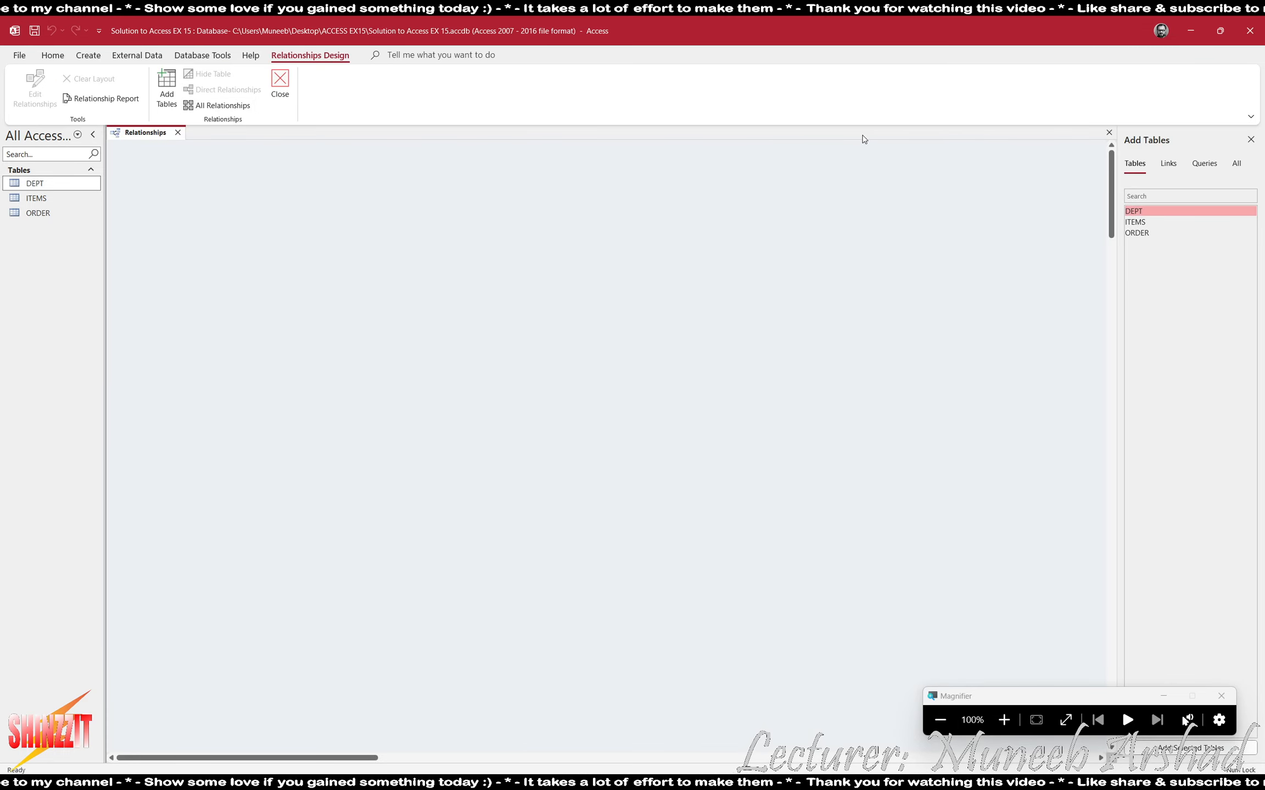
{"action": "double_click", "coordinate": [1134, 213]}
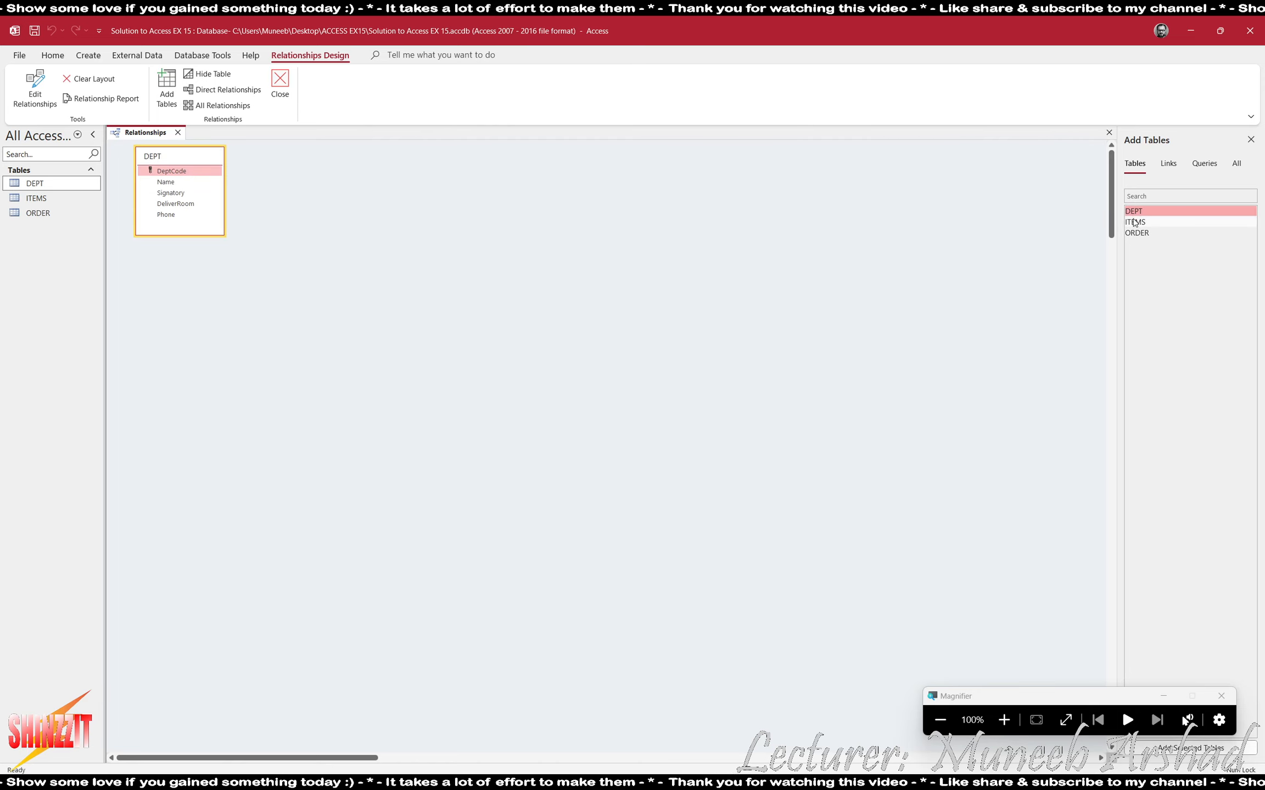
{"action": "double_click", "coordinate": [1134, 221]}
{"action": "double_click", "coordinate": [1136, 232]}
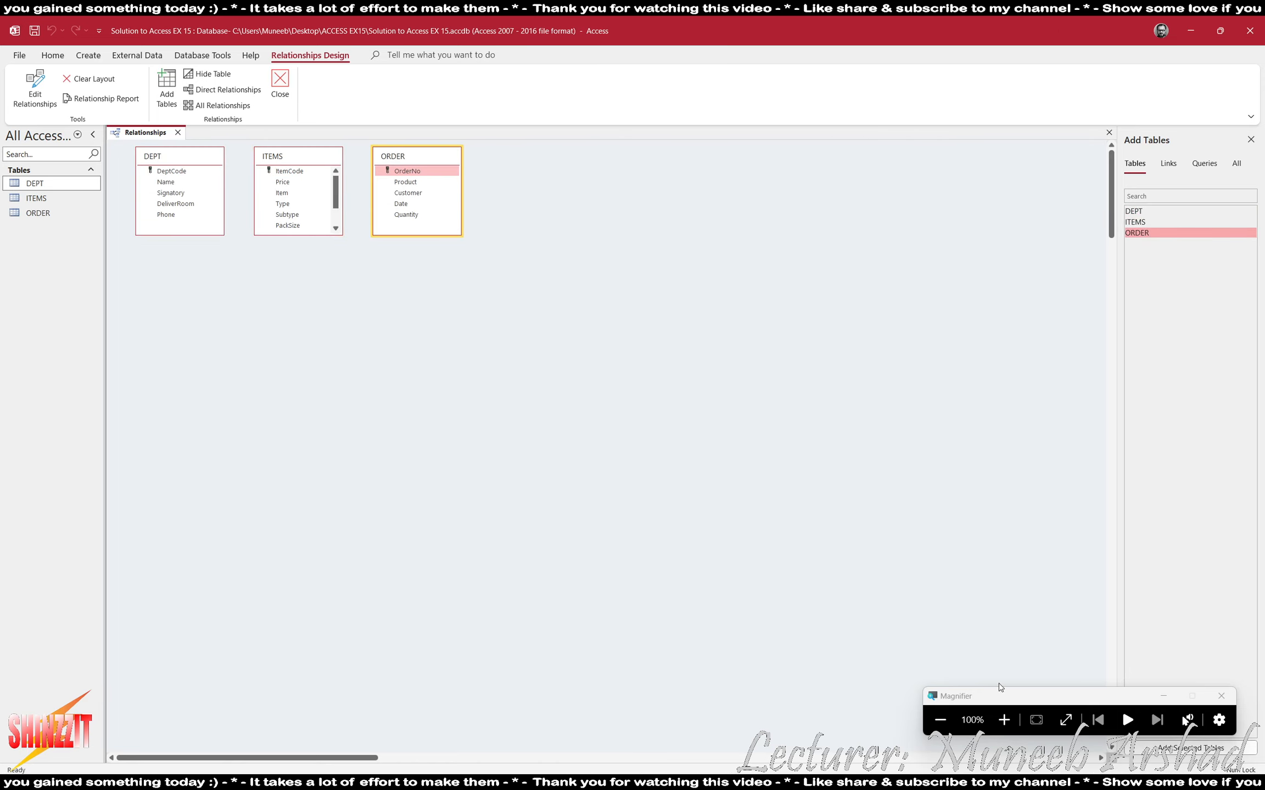
- Enlarge the ITEMS table box to show all its fields and place it below and between DEPT and ORDER
{"action": "left_click", "coordinate": [1003, 720]}
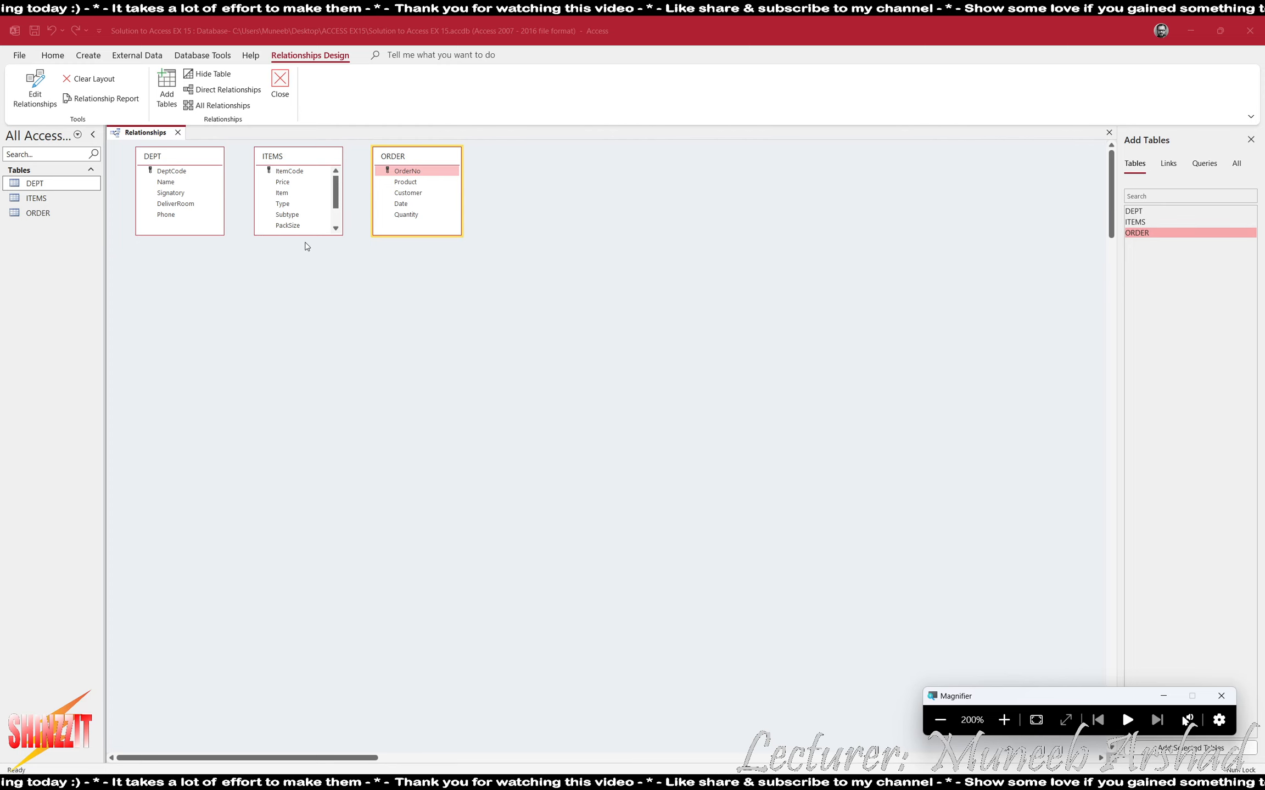
{"action": "left_click_drag", "start_coordinate": [315, 235], "coordinate": [324, 272]}
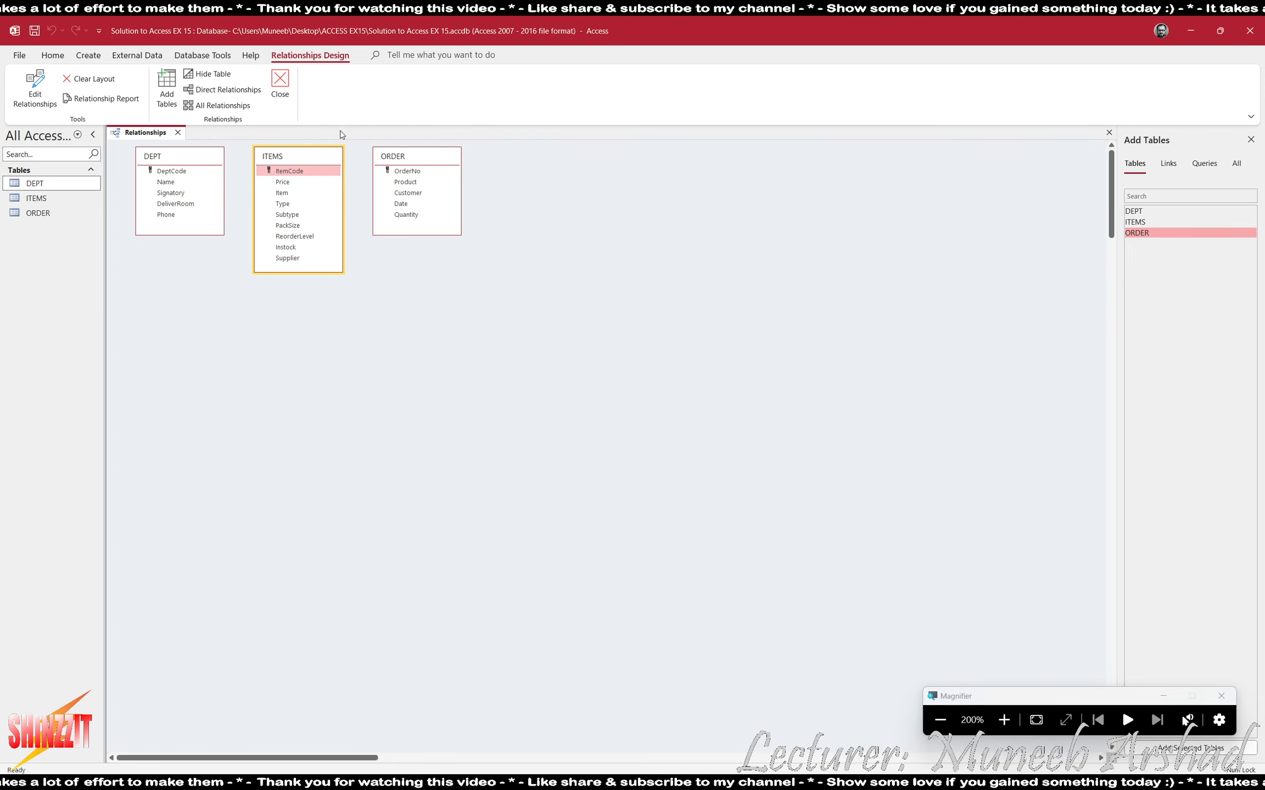
{"action": "left_click_drag", "start_coordinate": [326, 156], "coordinate": [328, 249]}
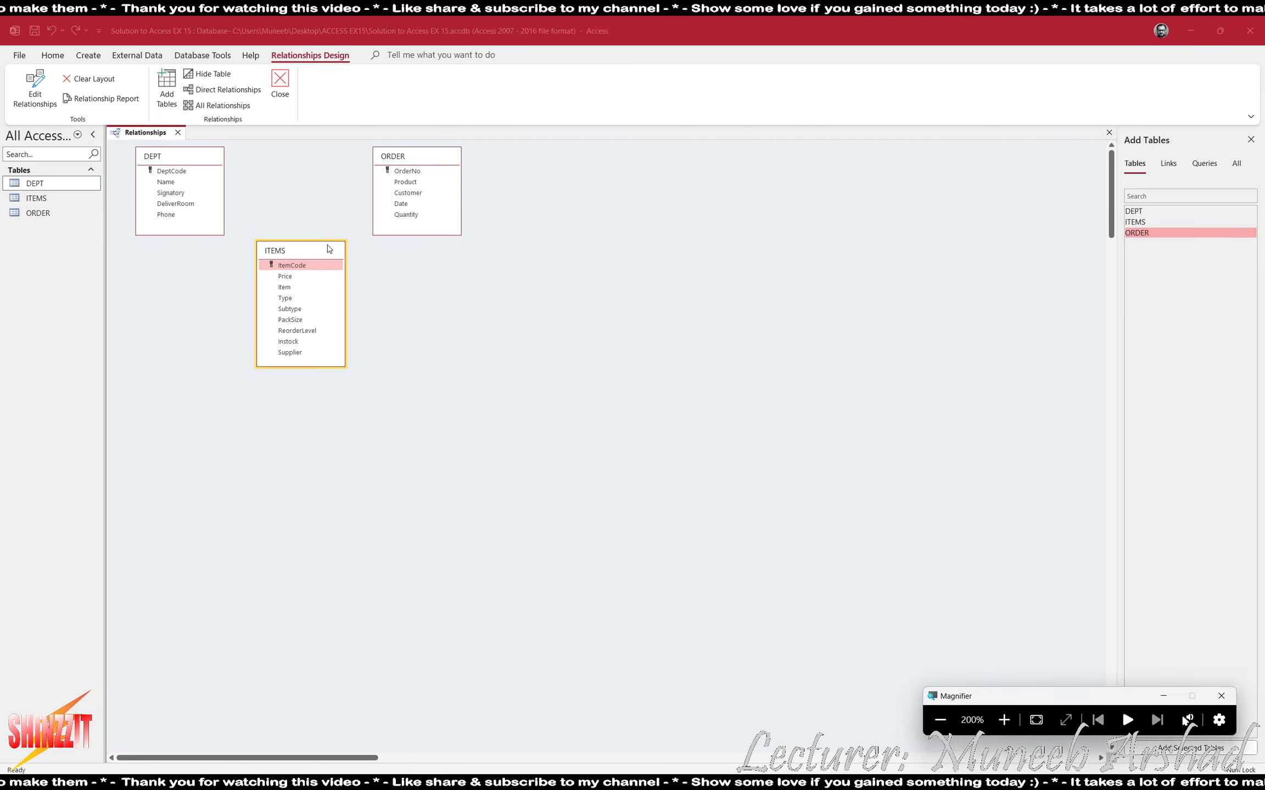
- Compare the table layout with the relationships listed in task 3 of ACCESS EX15.pdf in Adobe Acrobat and return to Access
{"action": "left_click", "coordinate": [941, 720]}
{"action": "key", "text": "alt+Tab"}
{"action": "key", "text": "alt+Tab"}
{"action": "key", "text": "alt+Tab"}
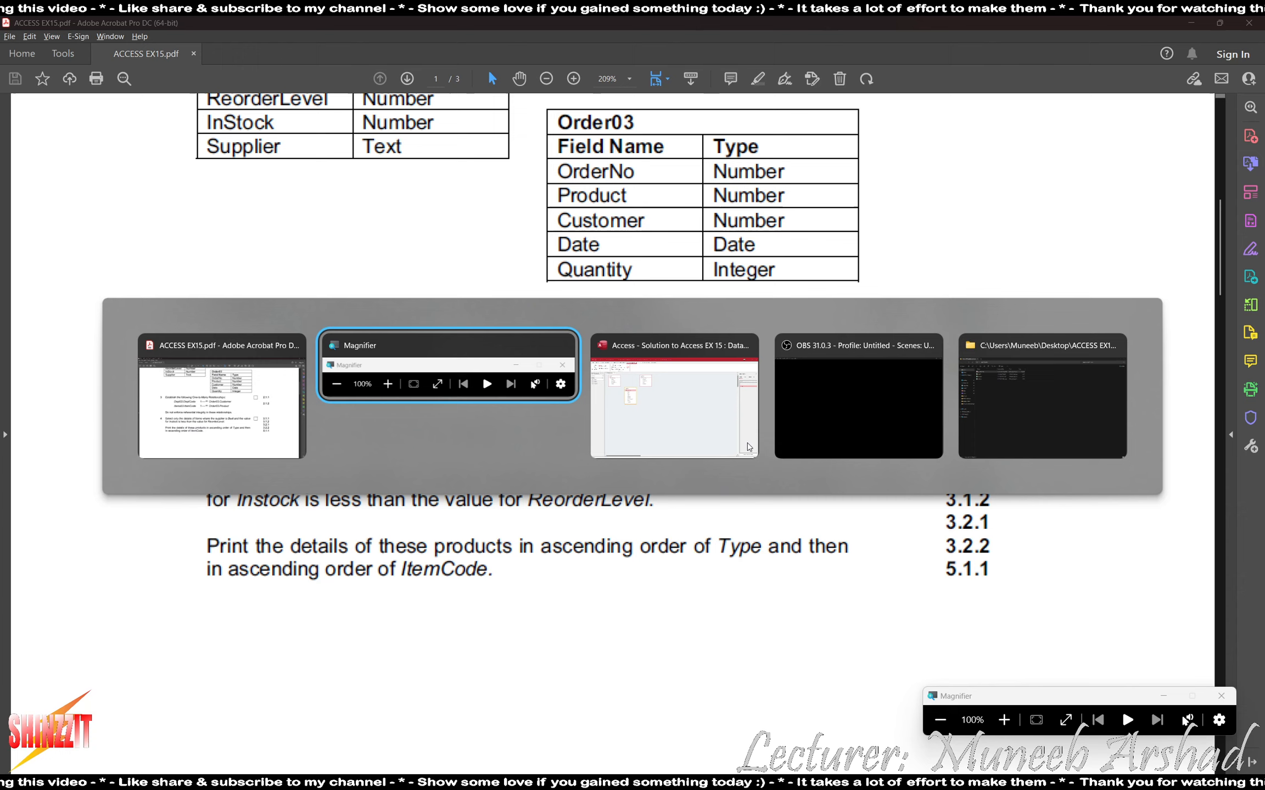
{"action": "key", "text": "alt+Tab"}
{"action": "key", "text": "alt+Tab"}
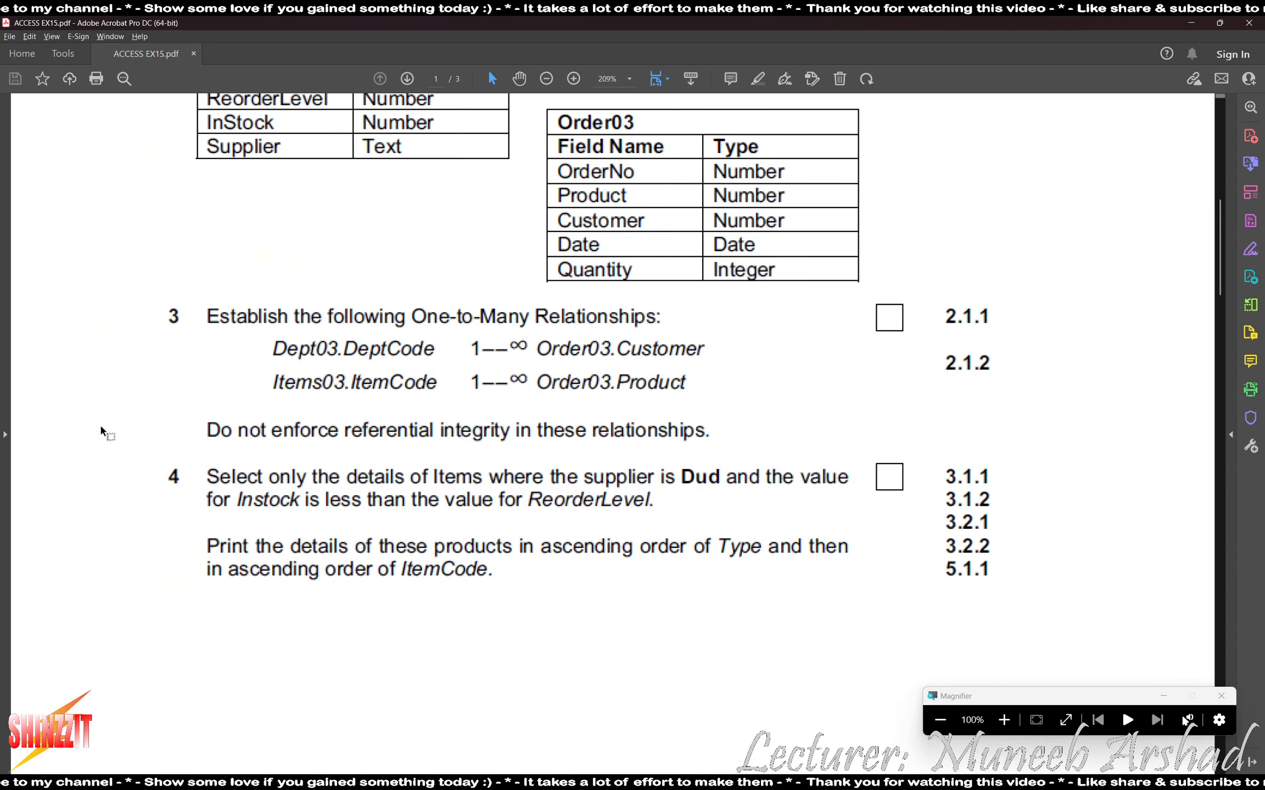
{"action": "key", "text": "alt+Tab"}
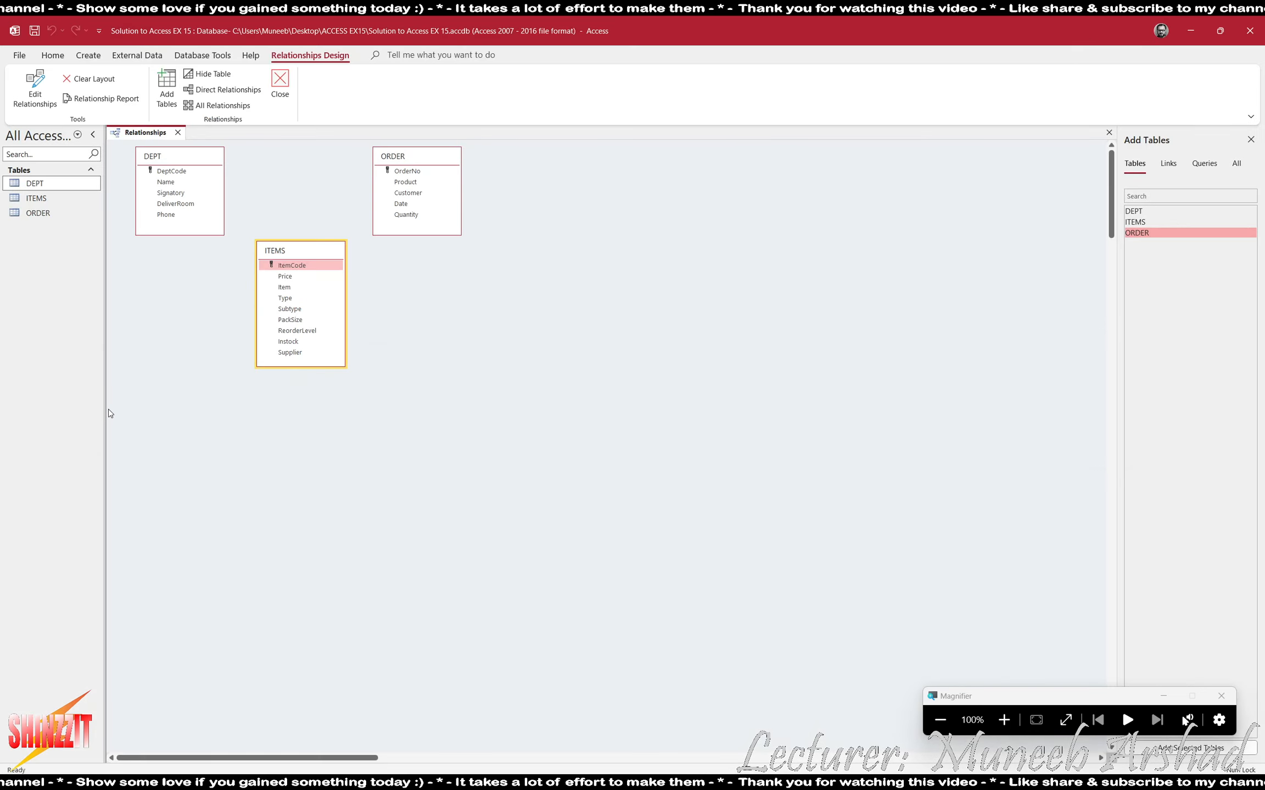
{"action": "left_click", "coordinate": [171, 186]}
{"action": "key", "text": "alt+Tab"}
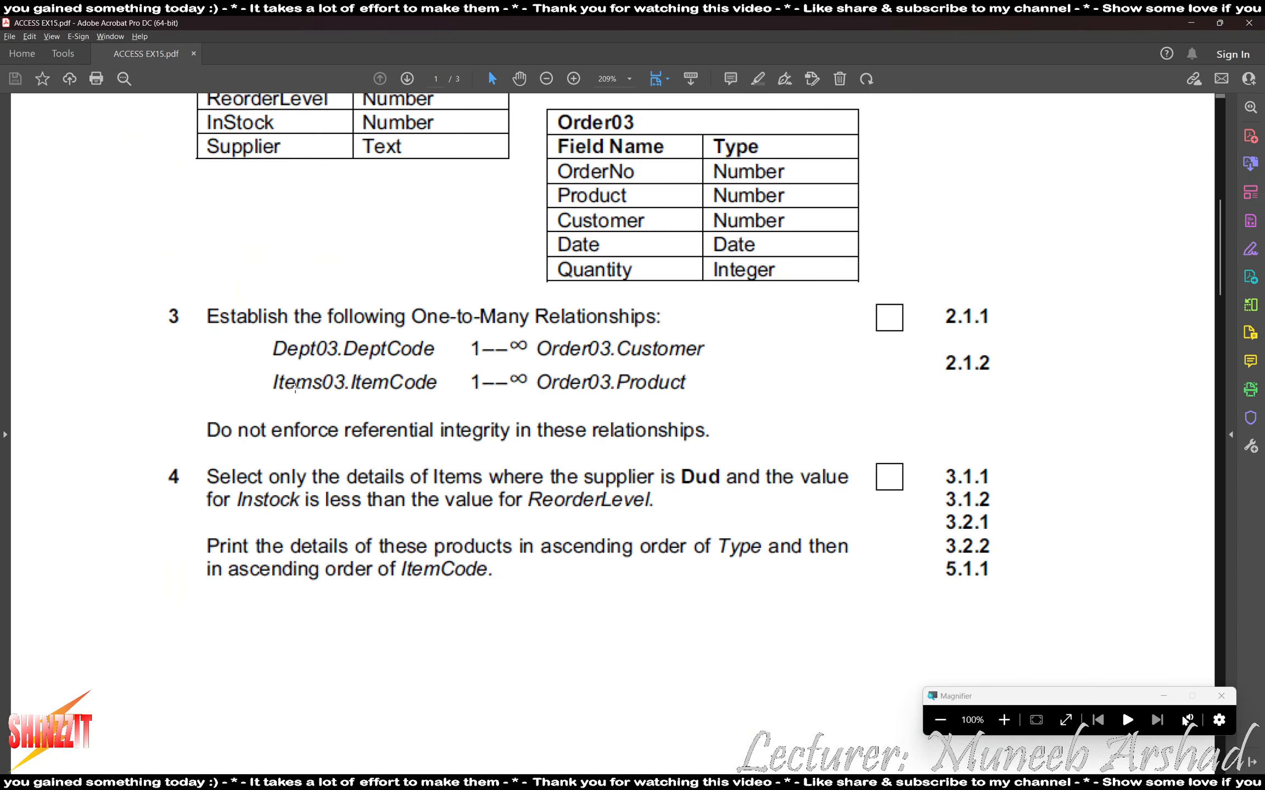
{"action": "key", "text": "alt+Tab"}
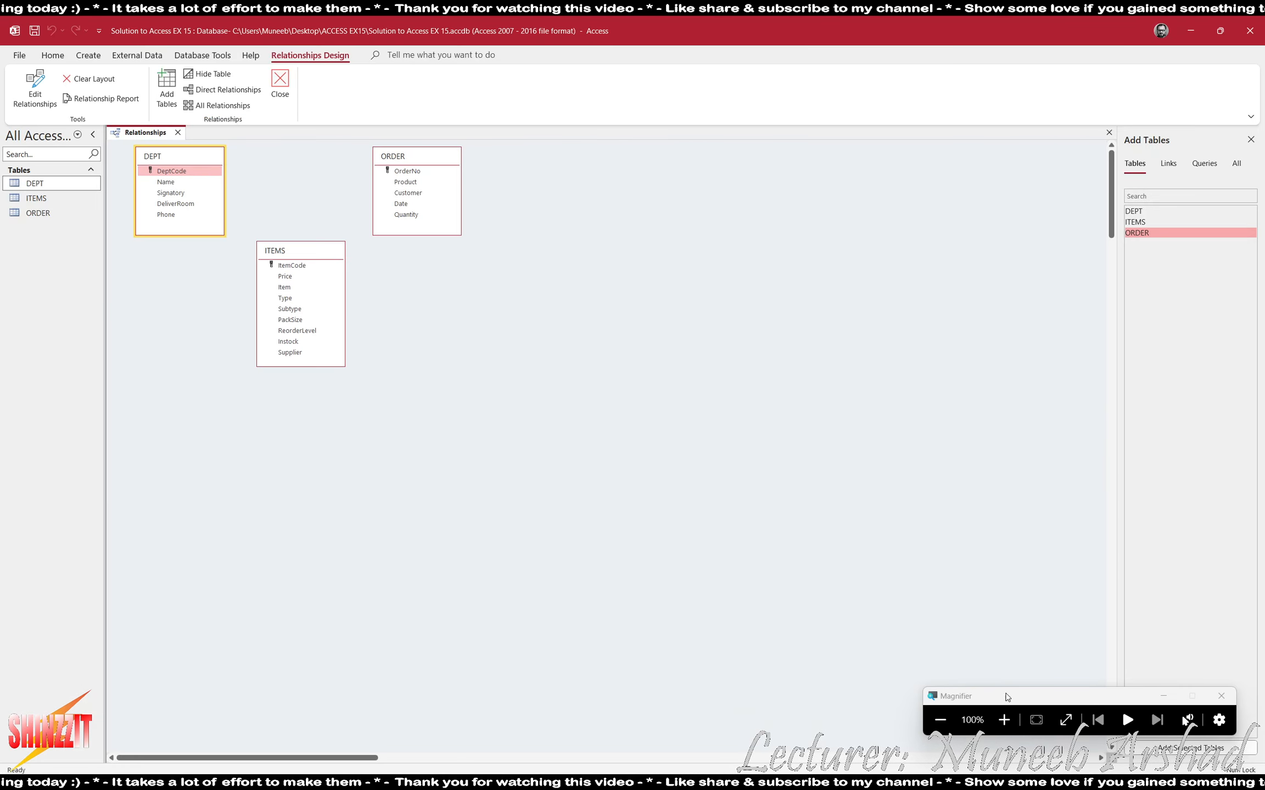
- Create a one-to-many relationship from DeptCode in DEPT to Customer in ORDER without enforcing referential integrity
{"action": "left_click", "coordinate": [1004, 720]}
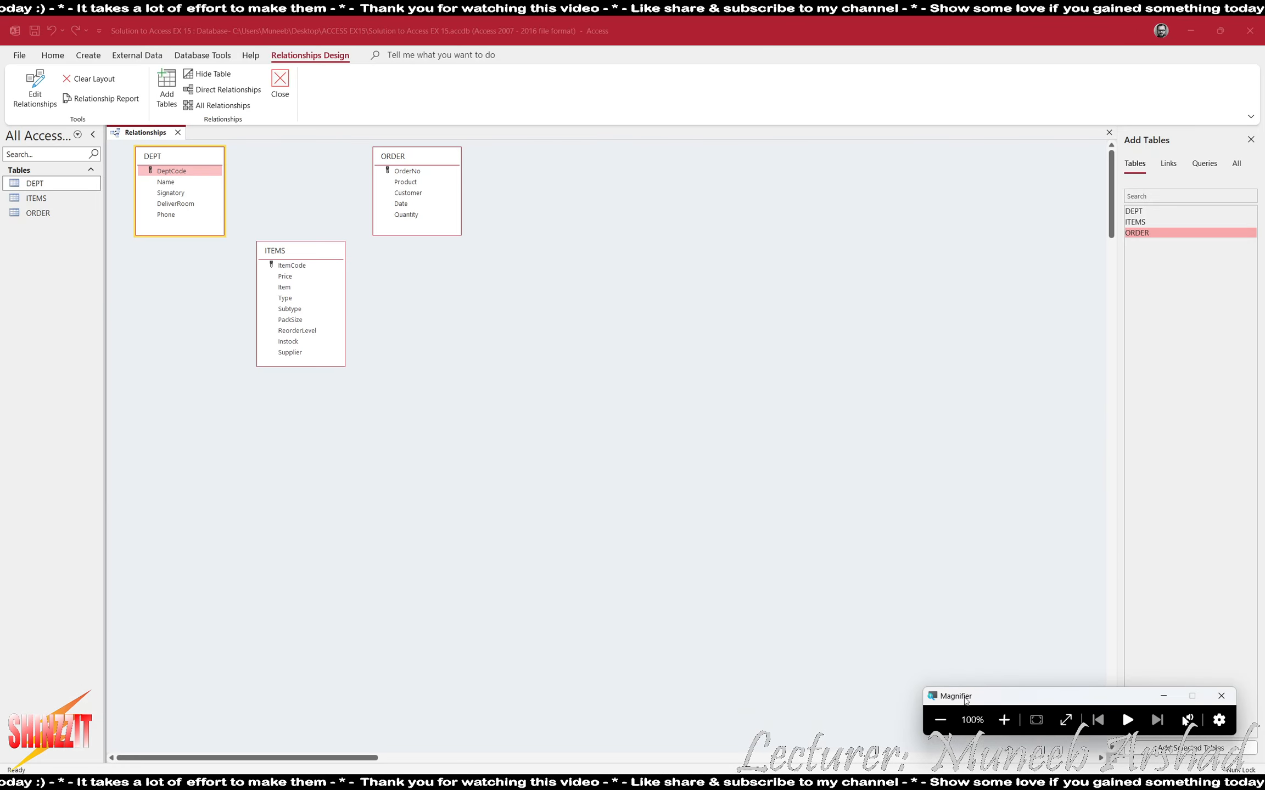
{"action": "left_click", "coordinate": [178, 173]}
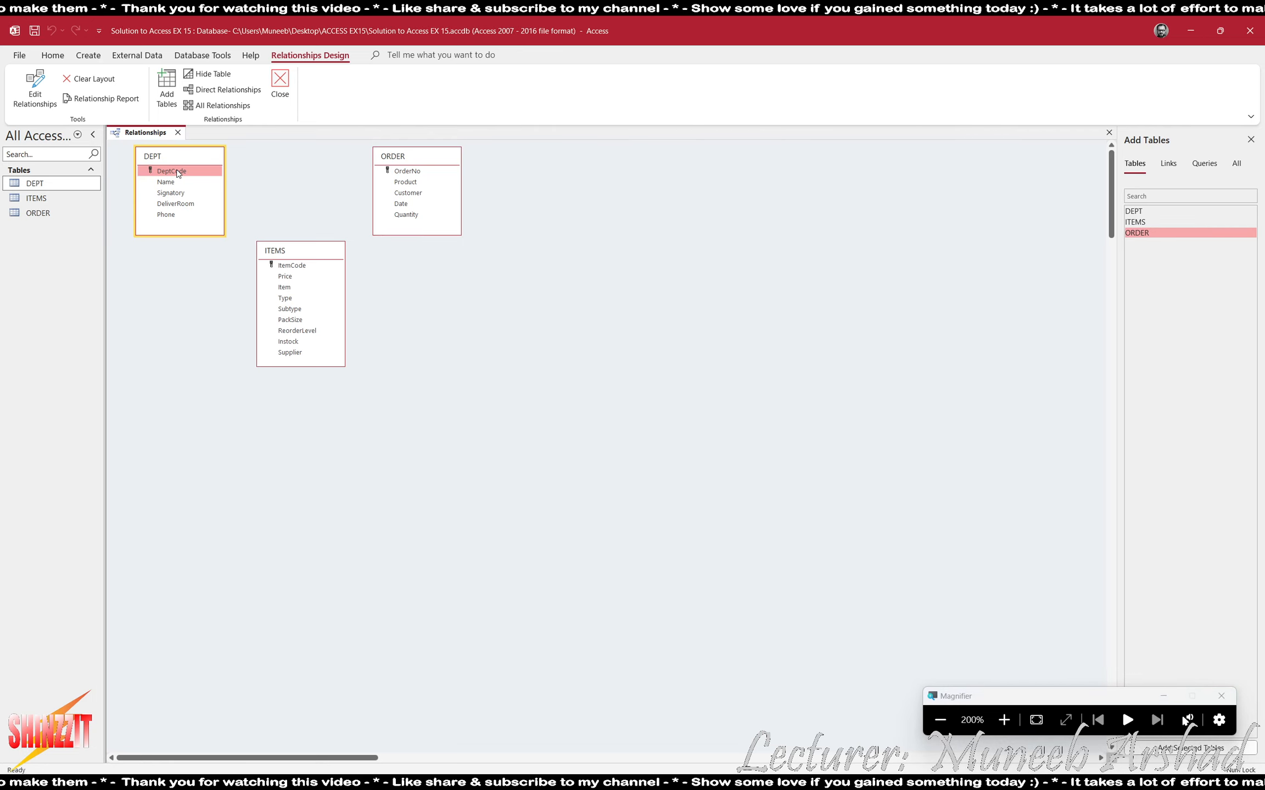
{"action": "left_click_drag", "start_coordinate": [178, 173], "coordinate": [409, 193]}
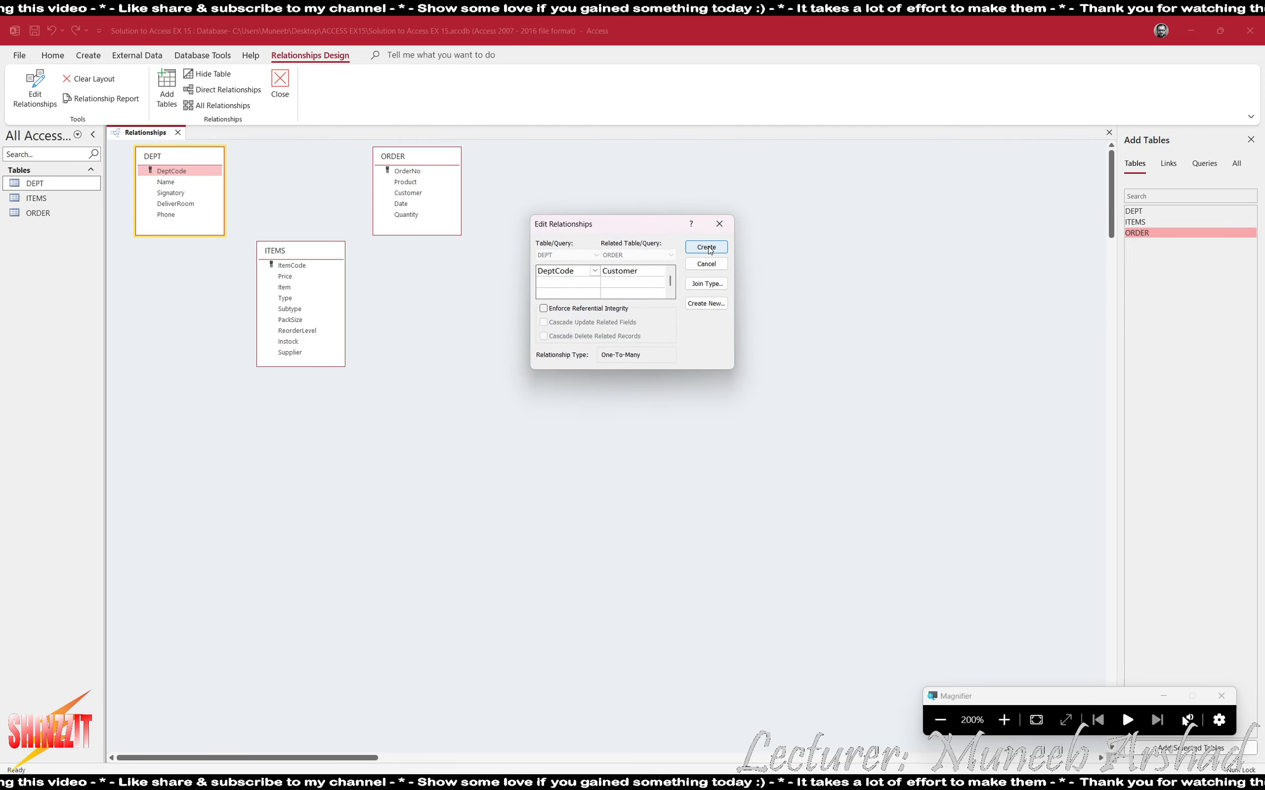
{"action": "left_click", "coordinate": [706, 247]}
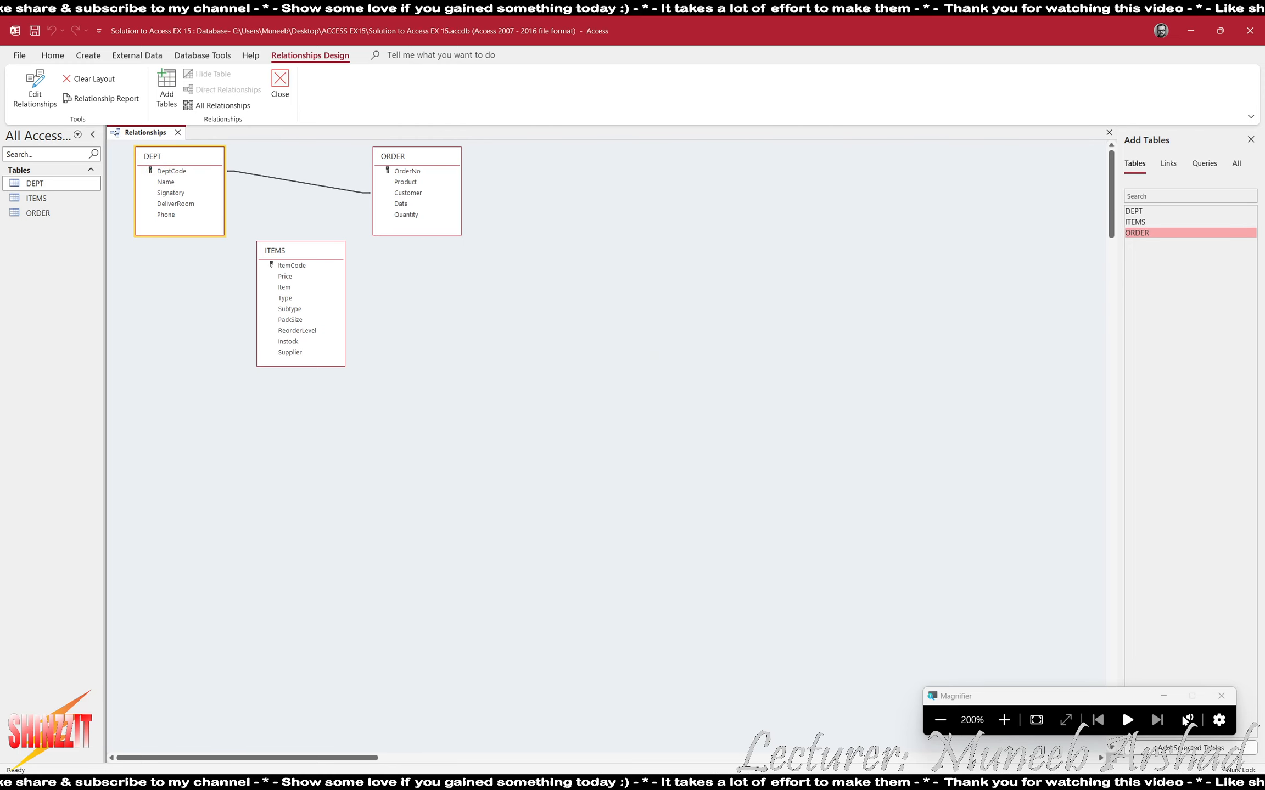
- Check task 3 in ACCESS EX15.pdf in Adobe Acrobat and, back in Access, relate ItemCode in ITEMS to Product in ORDER
{"action": "left_click", "coordinate": [945, 715]}
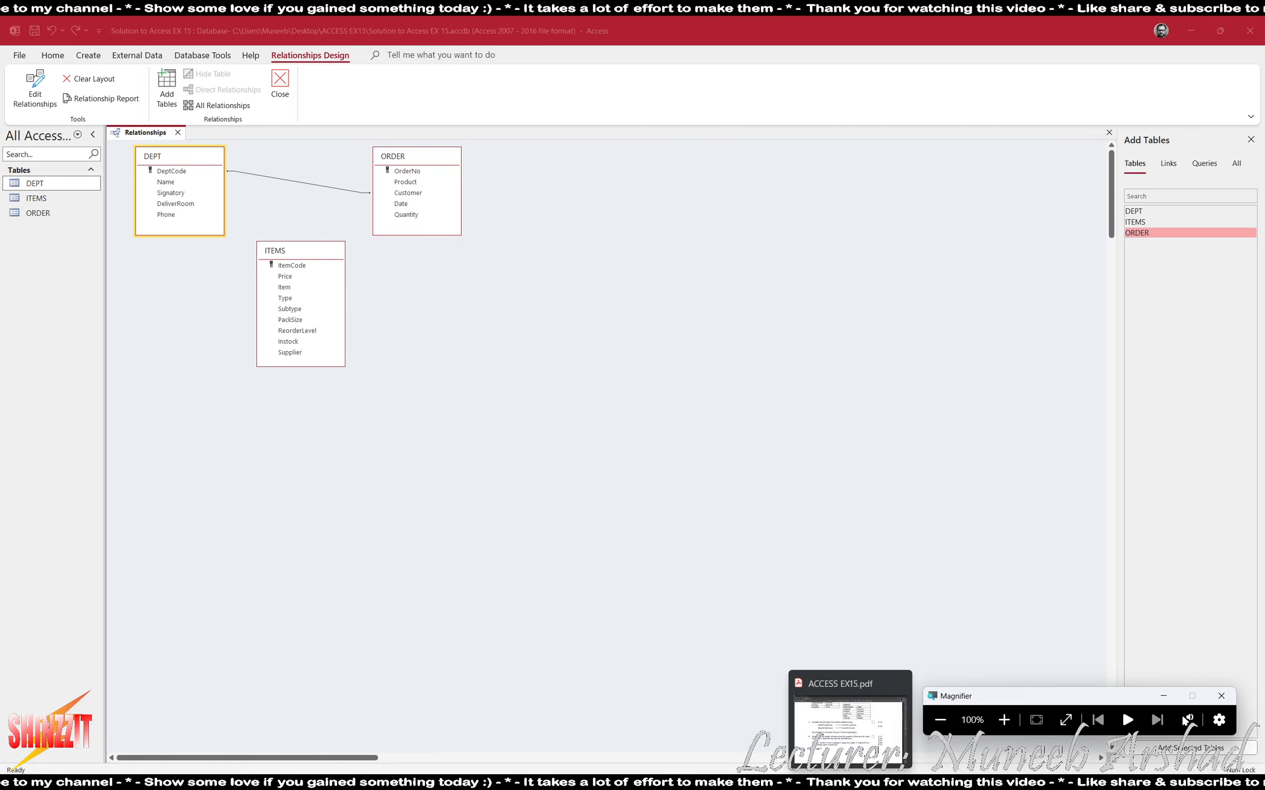
{"action": "left_click", "coordinate": [850, 782]}
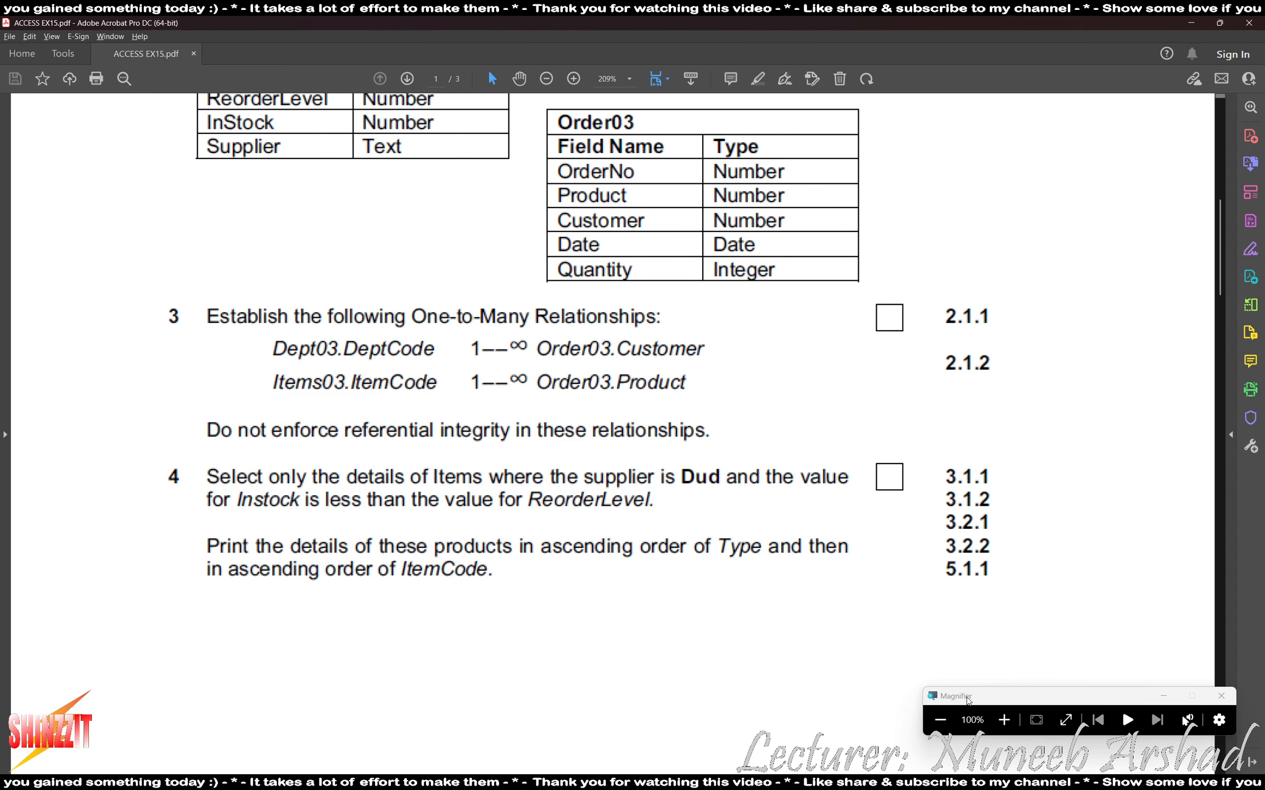
{"action": "key", "text": "alt+Tab"}
{"action": "key", "text": "alt+Tab"}
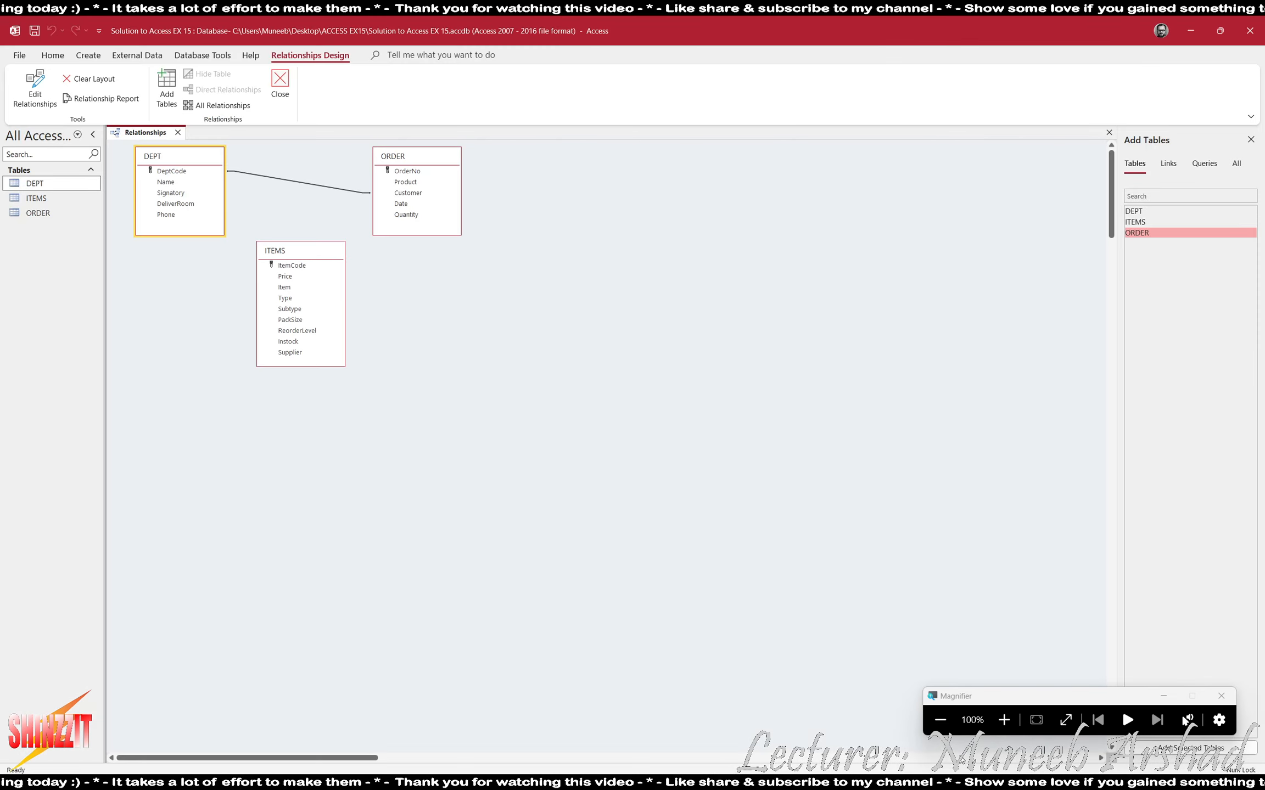
{"action": "left_click", "coordinate": [1003, 720]}
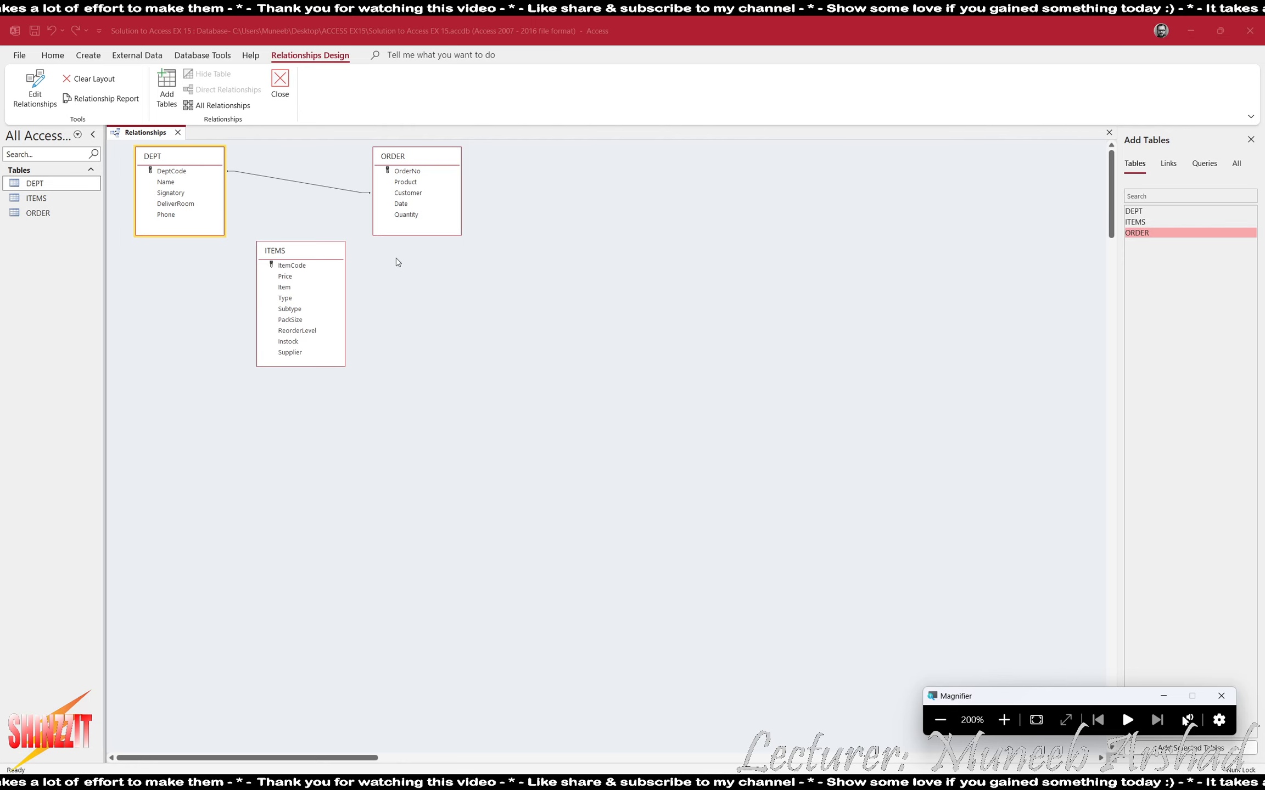
{"action": "left_click_drag", "start_coordinate": [291, 265], "coordinate": [408, 186]}
{"action": "key", "text": "Return"}
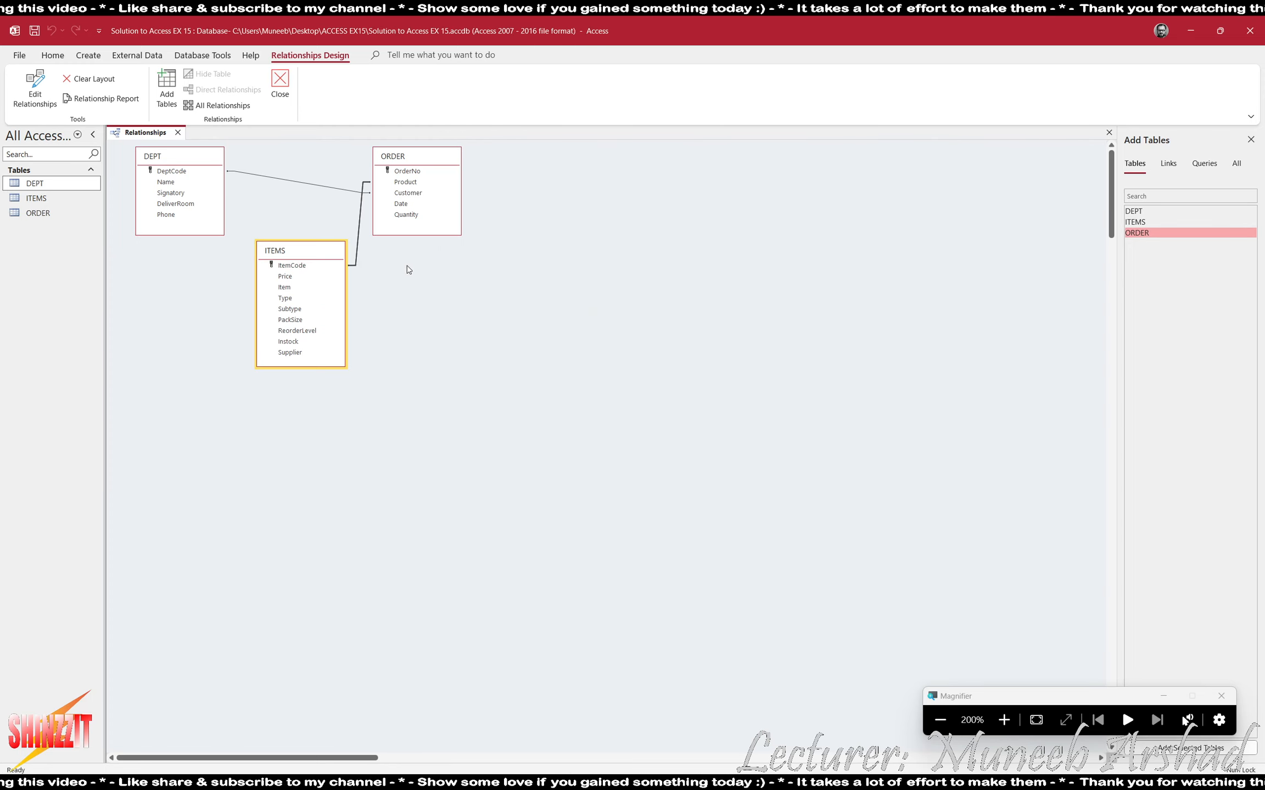
- Rearrange the relationship layout so ORDER sits slightly lower between DEPT and ITEMS, and close it with the layout saved
{"action": "left_click_drag", "start_coordinate": [296, 250], "coordinate": [538, 152]}
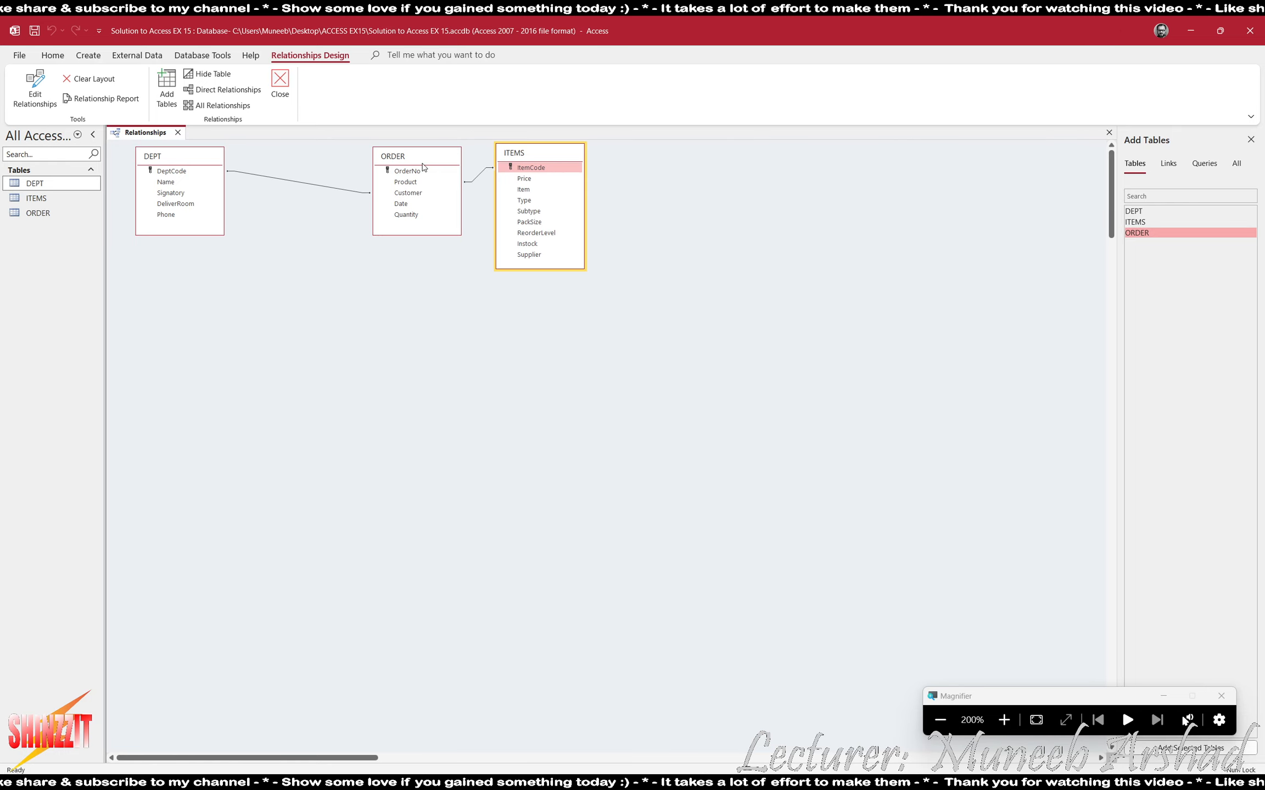
{"action": "left_click_drag", "start_coordinate": [423, 167], "coordinate": [333, 184]}
{"action": "left_click_drag", "start_coordinate": [523, 156], "coordinate": [440, 169]}
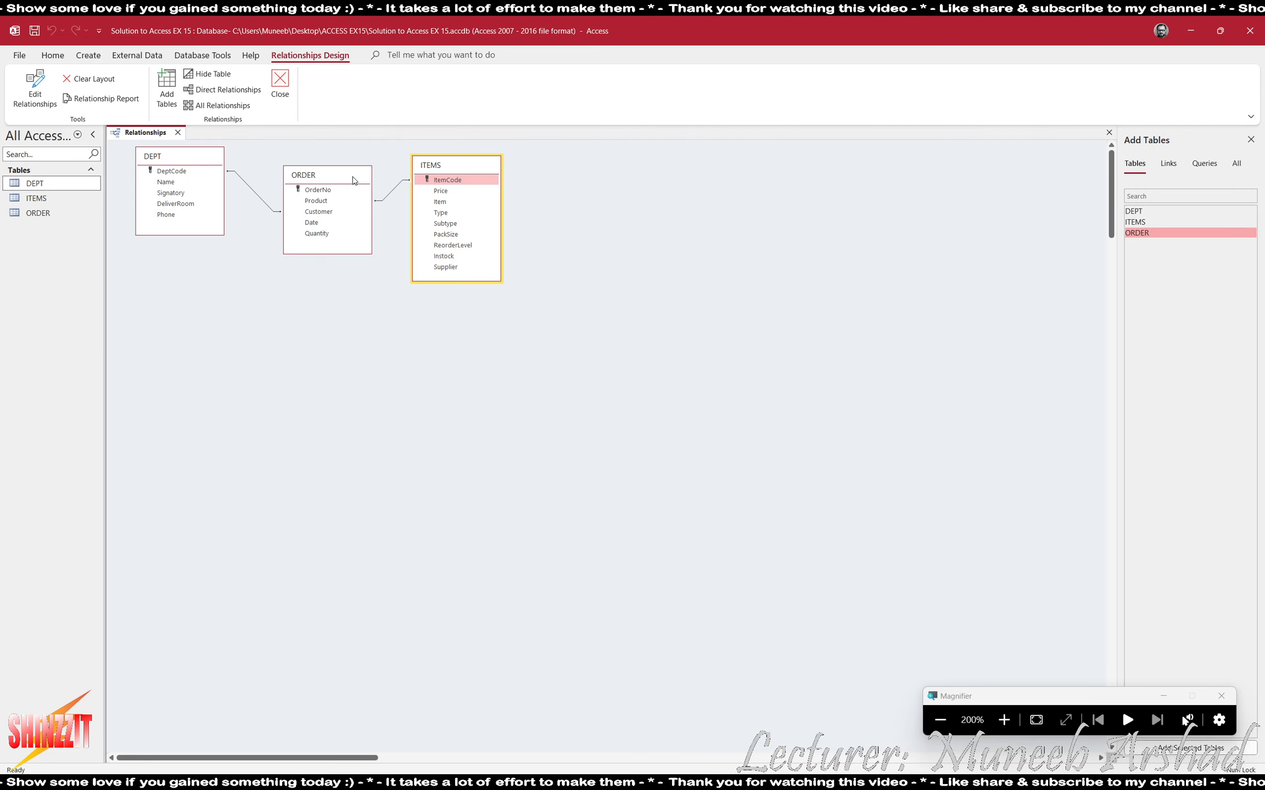
{"action": "left_click_drag", "start_coordinate": [357, 177], "coordinate": [350, 204]}
{"action": "left_click", "coordinate": [352, 306]}
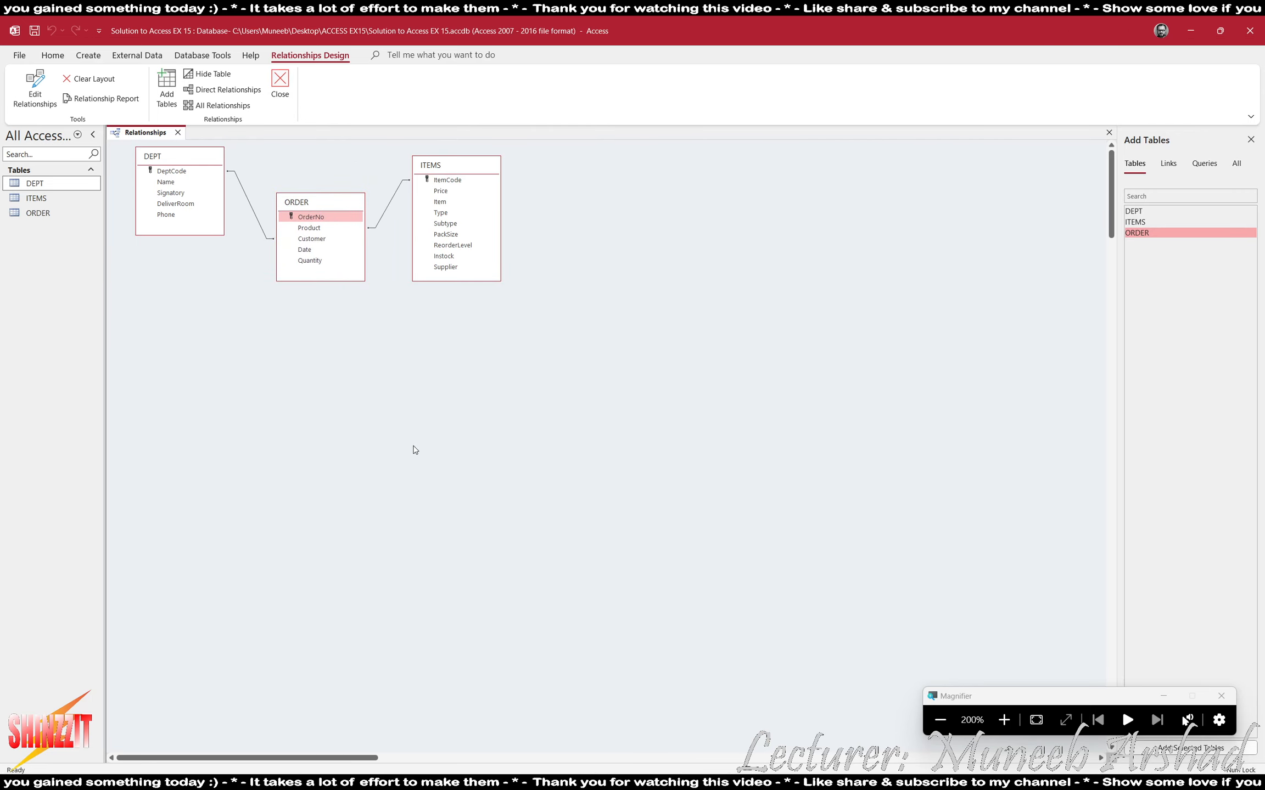
{"action": "left_click", "coordinate": [280, 82]}
{"action": "left_click", "coordinate": [589, 437]}
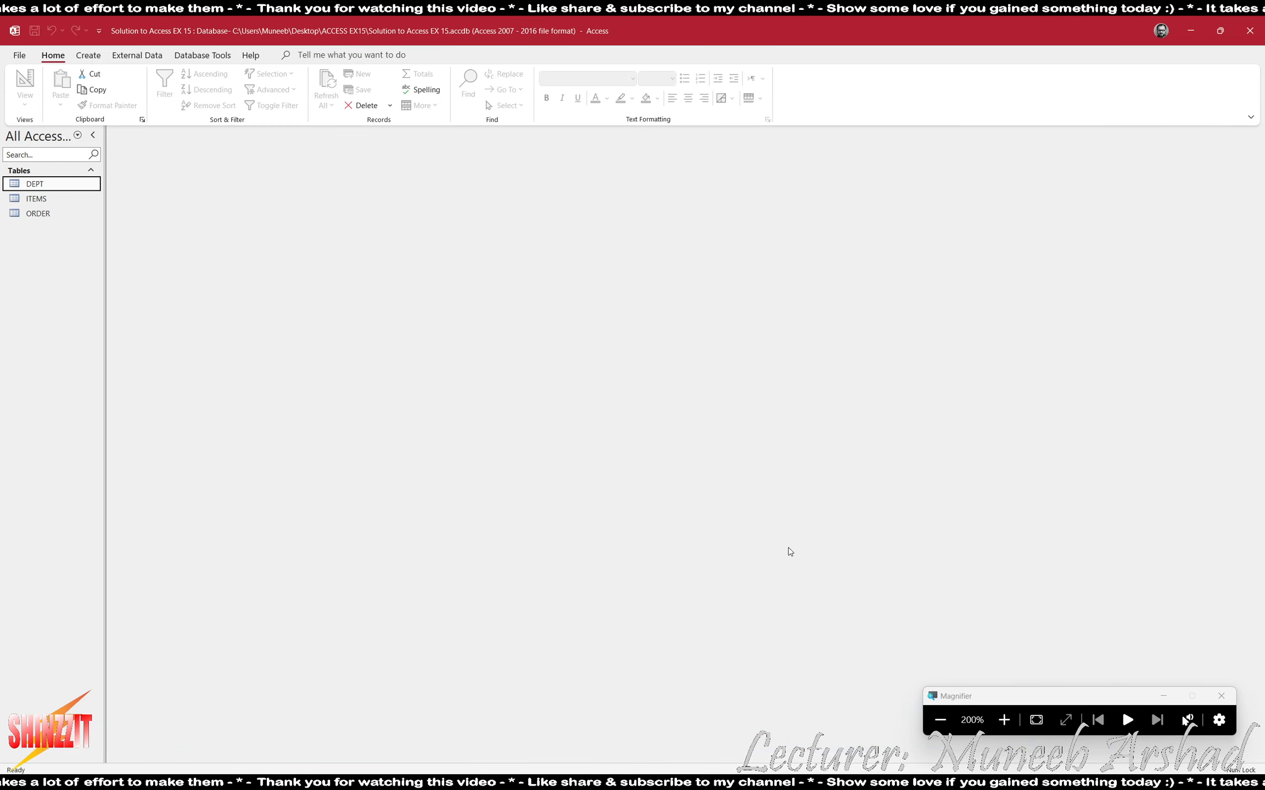
- Read the referential integrity note and the task 4 selection and sorting requirements in ACCESS EX15.pdf in Adobe Acrobat, and return to Access
{"action": "left_click", "coordinate": [930, 727]}
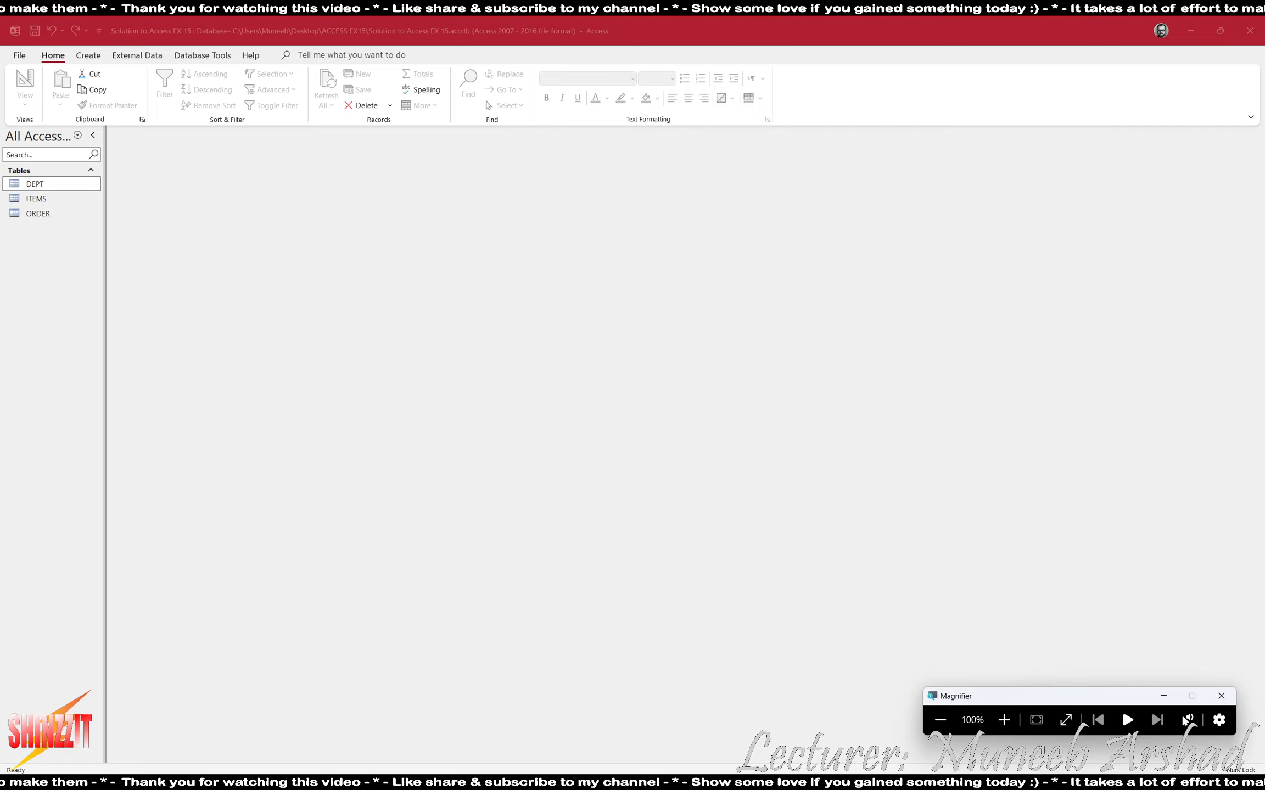
{"action": "key", "text": "alt+Tab"}
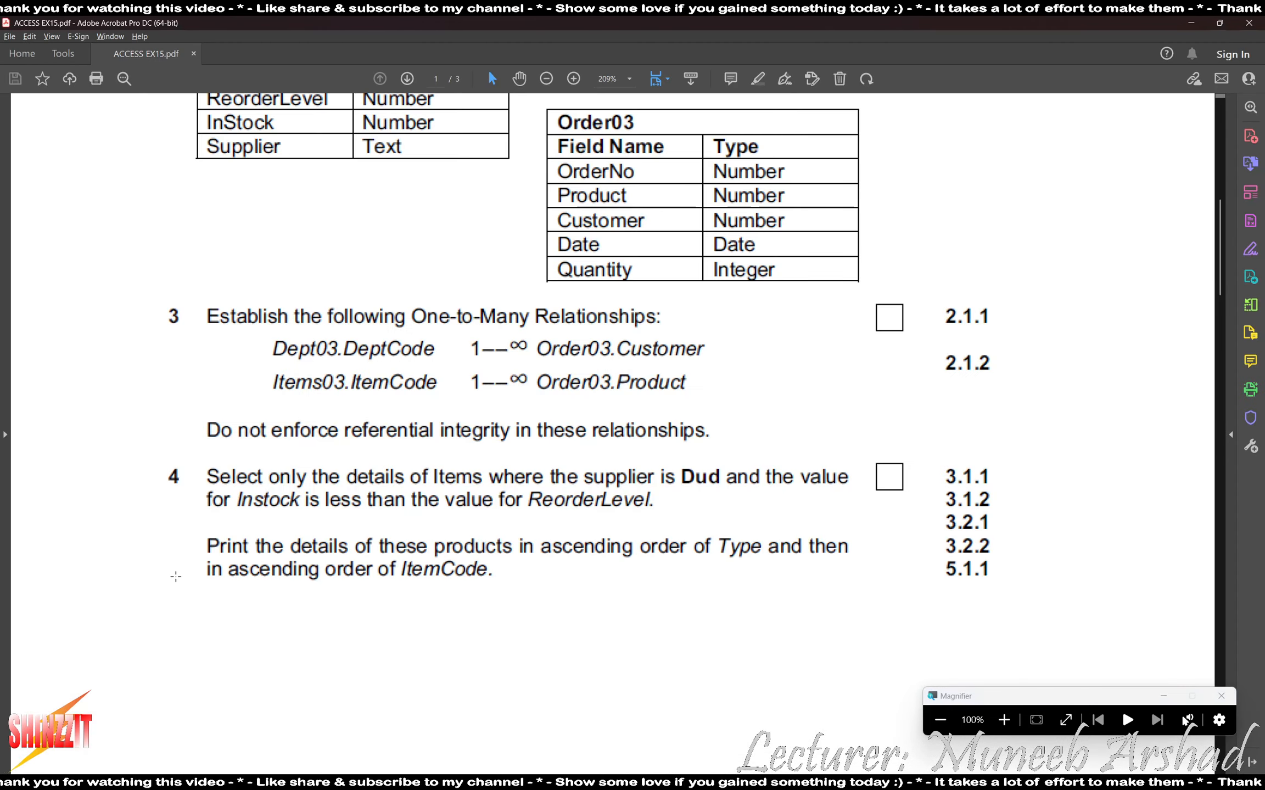
{"action": "left_click_drag", "start_coordinate": [175, 409], "coordinate": [762, 455]}
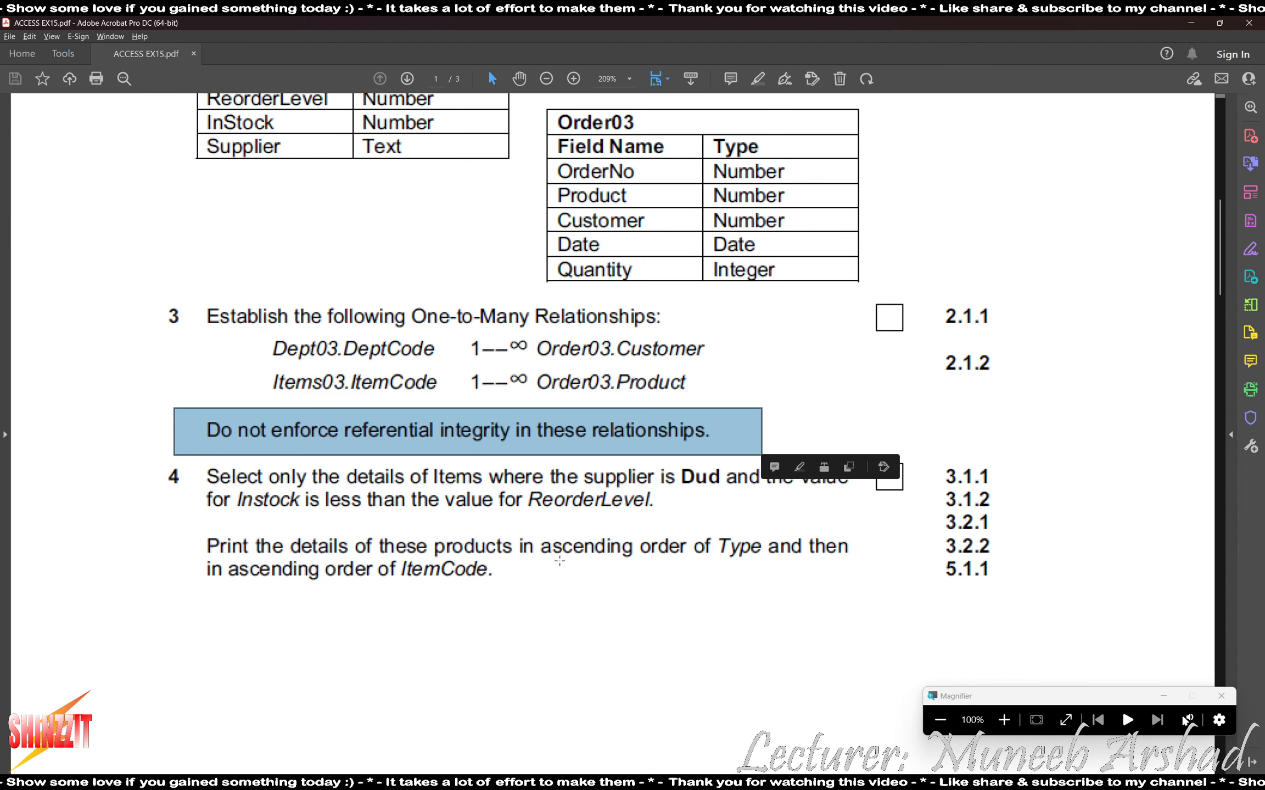
{"action": "left_click", "coordinate": [422, 638]}
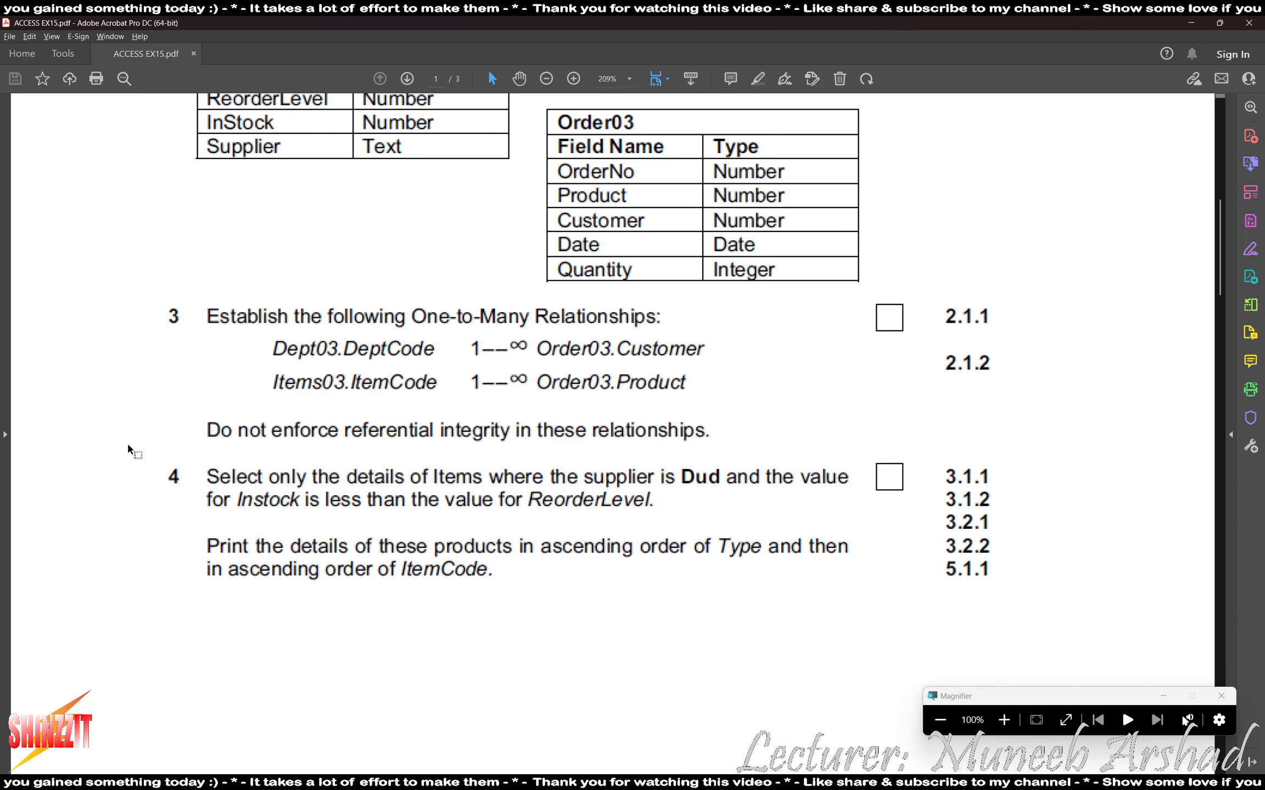
{"action": "left_click_drag", "start_coordinate": [157, 460], "coordinate": [1025, 592]}
{"action": "key", "text": "alt+Tab"}
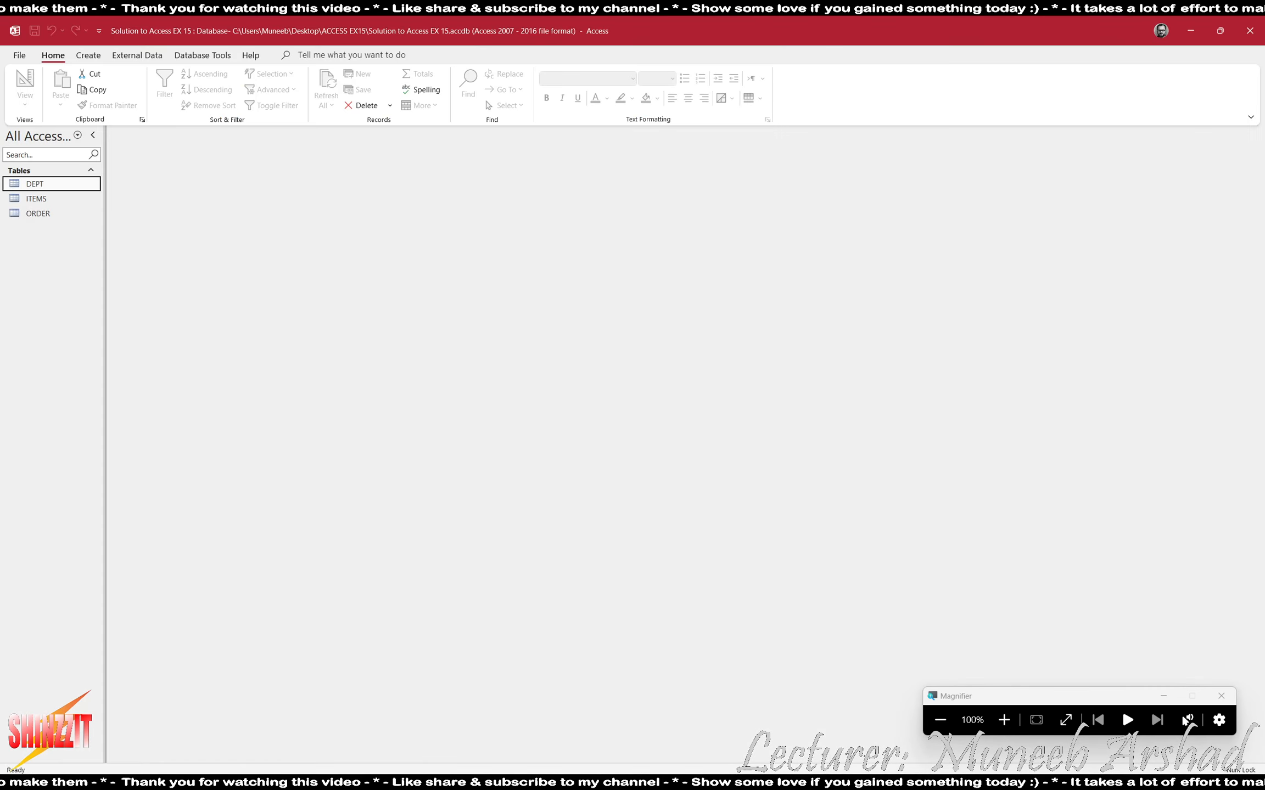
{"action": "key", "text": "alt+Tab"}
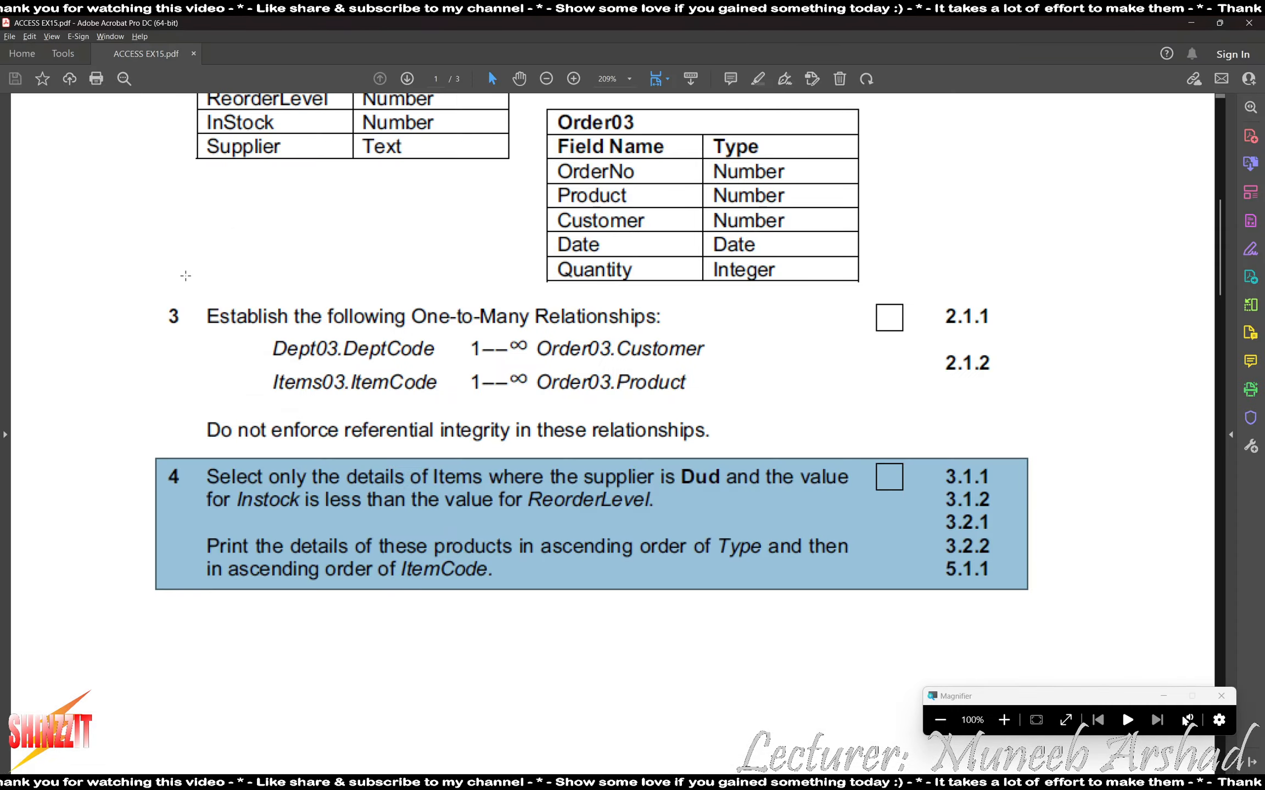
{"action": "left_click", "coordinate": [497, 609]}
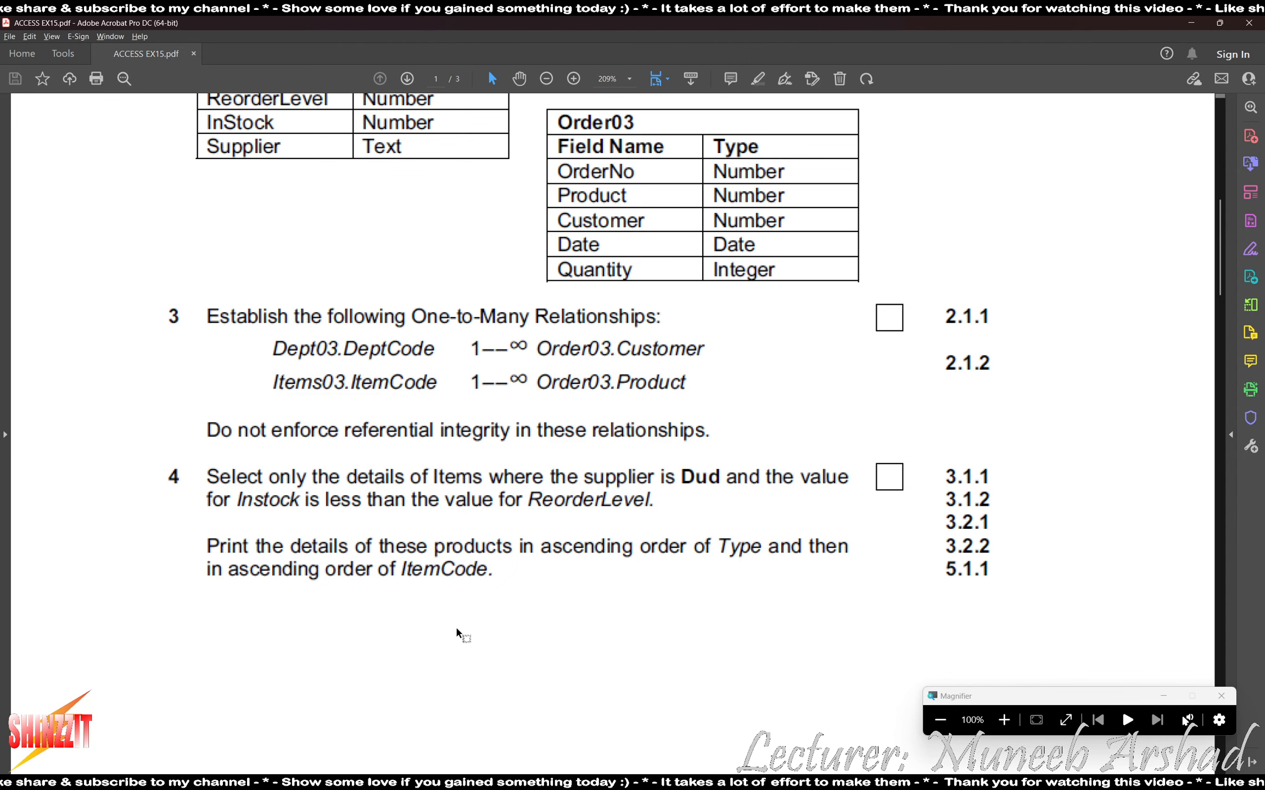
{"action": "key", "text": "alt+Tab"}
- Open the ITEMS table and examine its Instock and ReorderLevel columns
{"action": "double_click", "coordinate": [34, 200]}
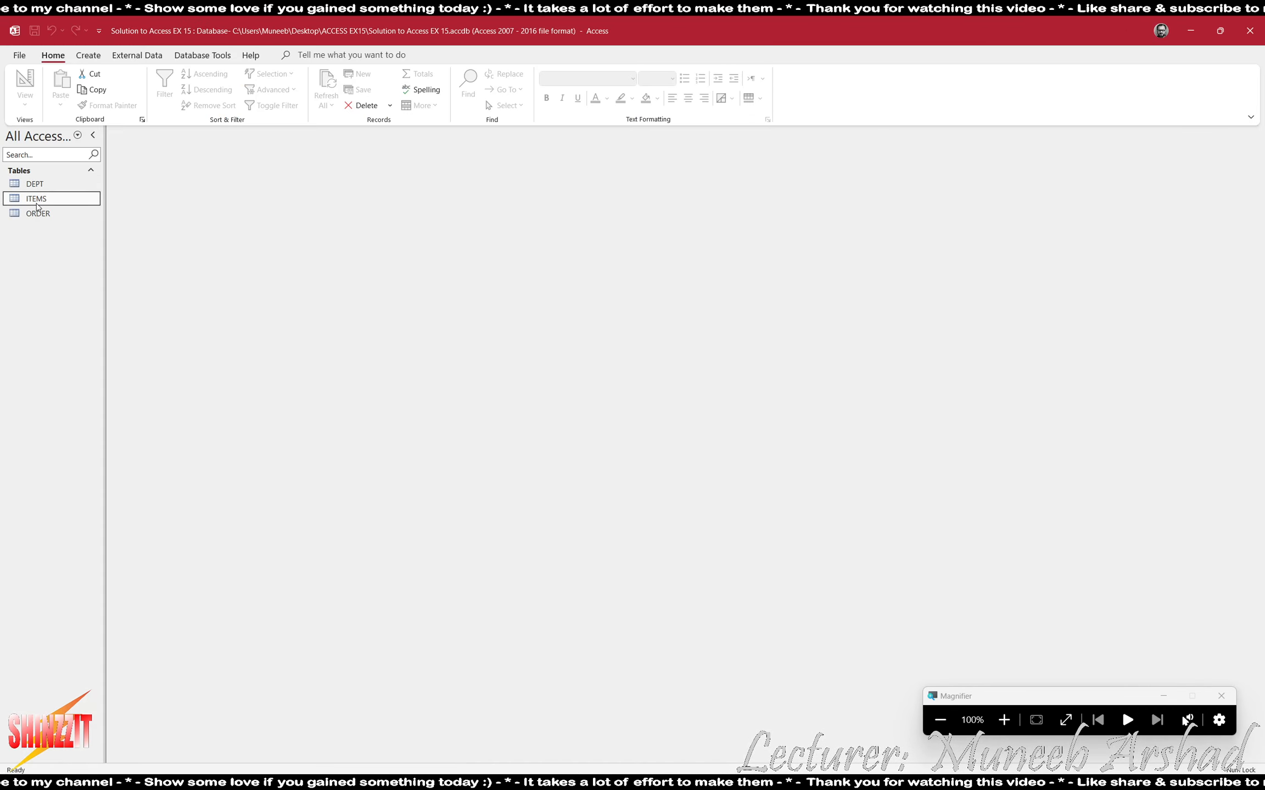
{"action": "left_click", "coordinate": [1003, 732]}
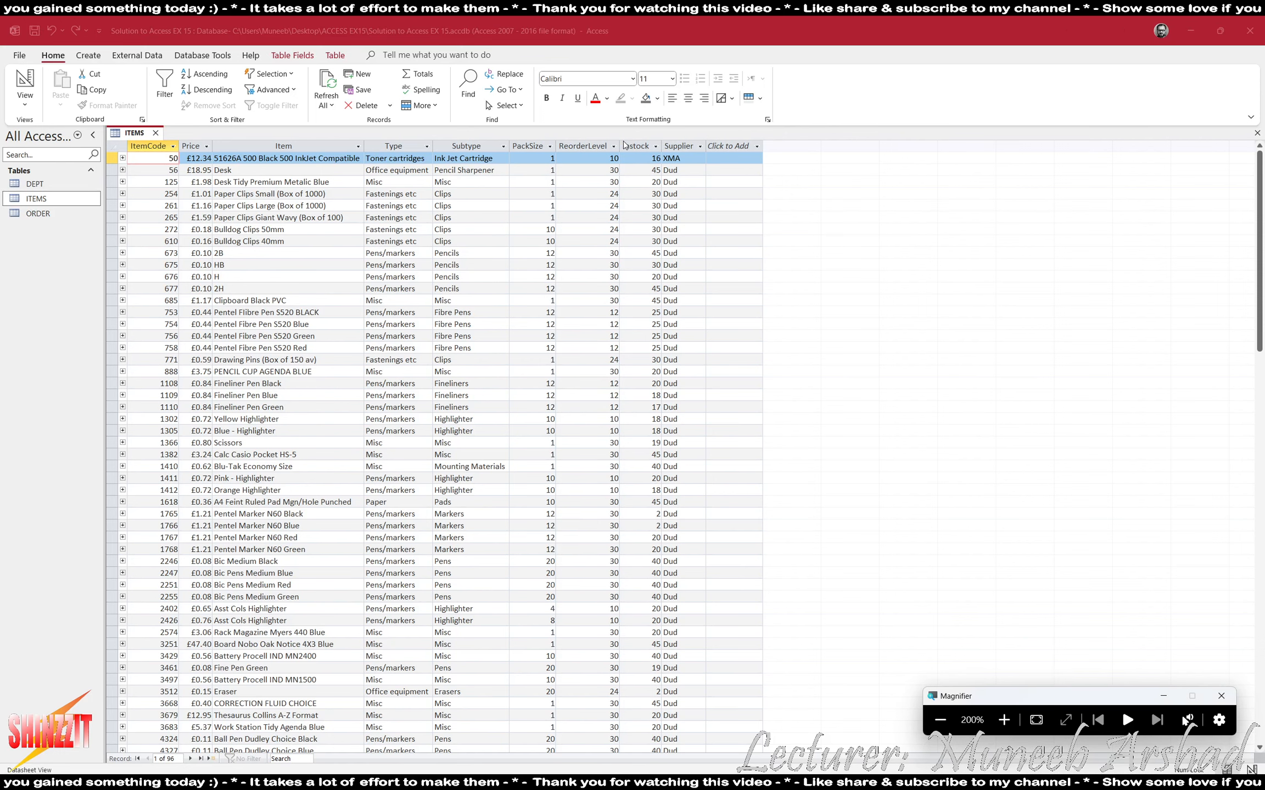
{"action": "left_click", "coordinate": [645, 146]}
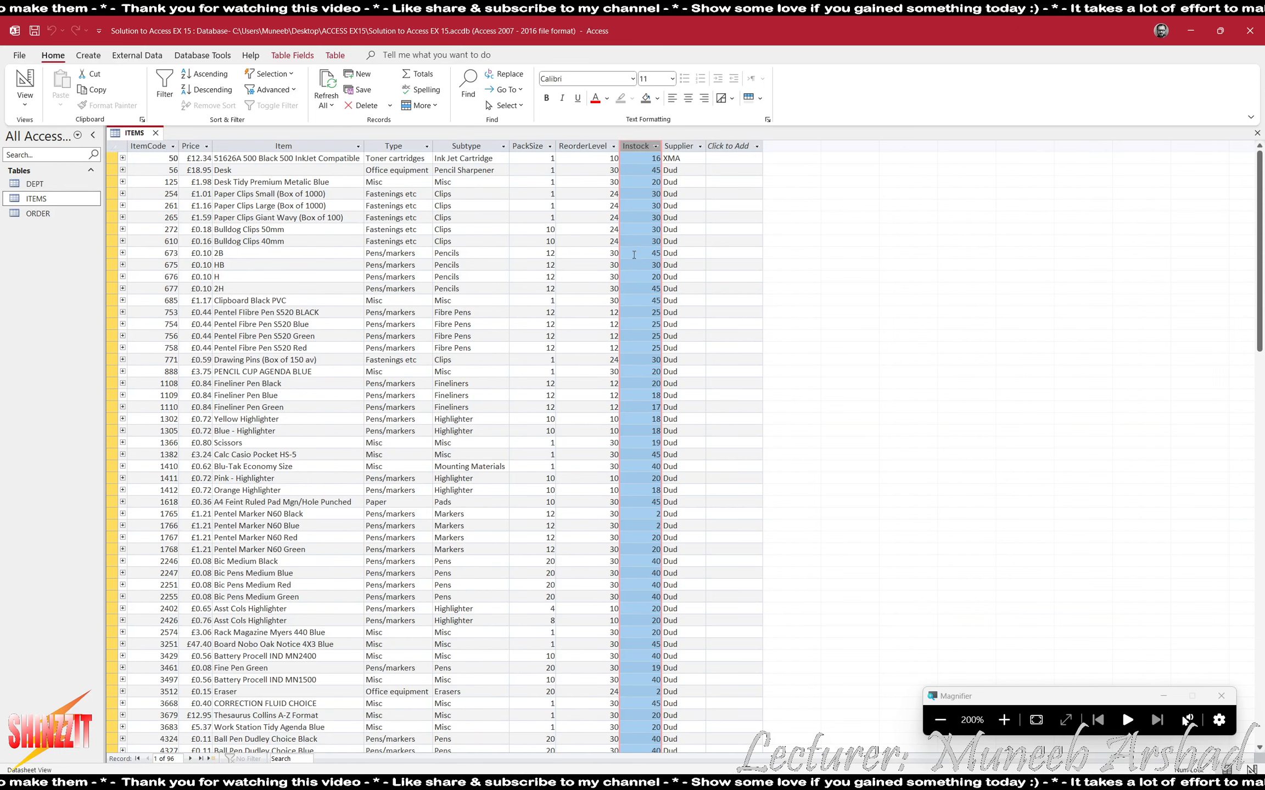
{"action": "scroll", "coordinate": [634, 255], "scroll_direction": "down", "scroll_amount": 3}
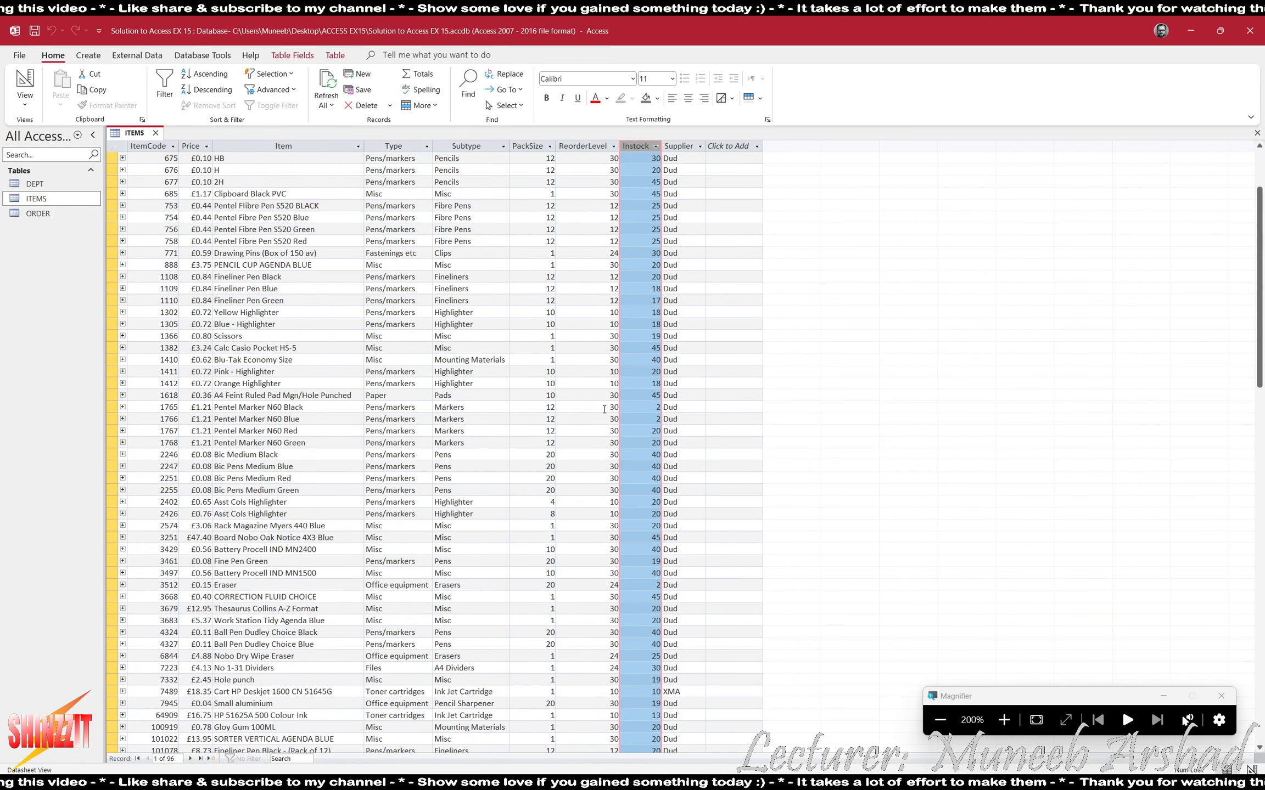
{"action": "scroll", "coordinate": [604, 409], "scroll_direction": "down", "scroll_amount": 1}
{"action": "left_click", "coordinate": [574, 146]}
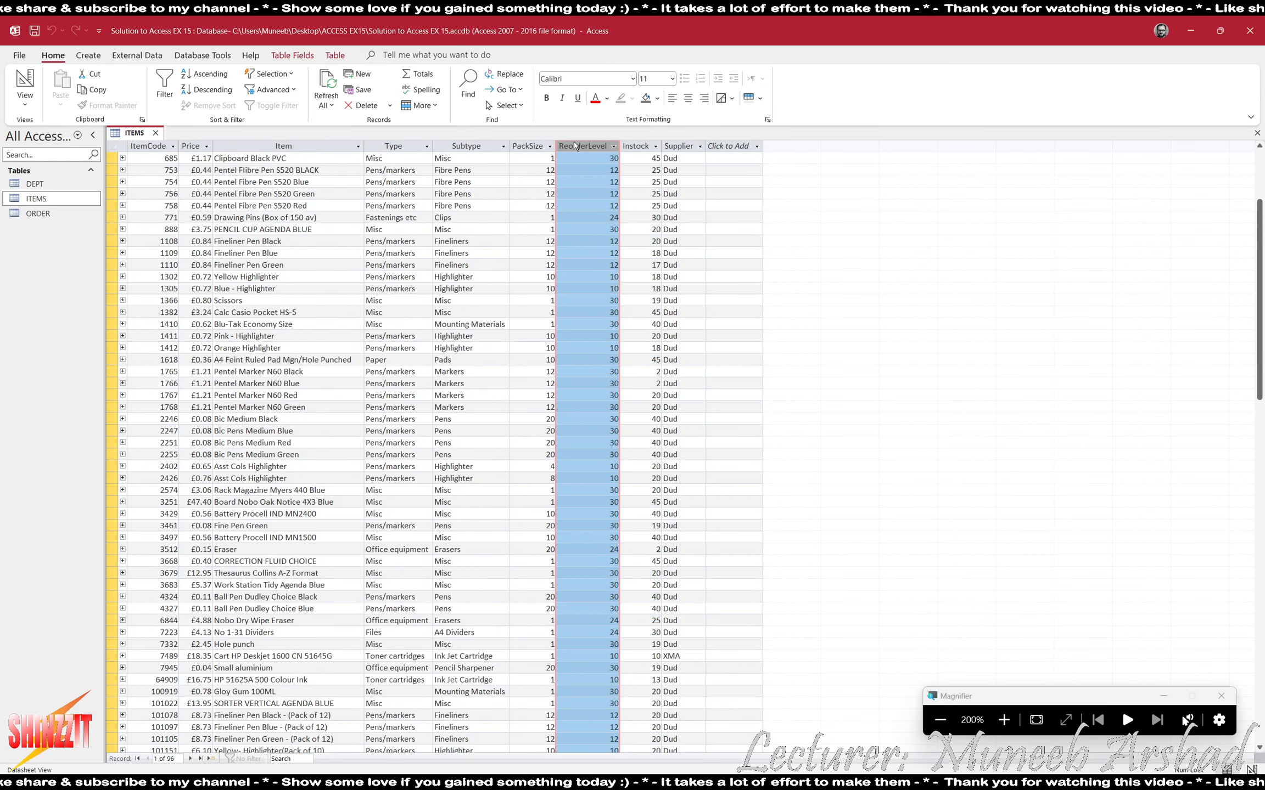
- Look through the ITEMS records for products whose Instock is below their ReorderLevel, and close the table
{"action": "left_click", "coordinate": [655, 371]}
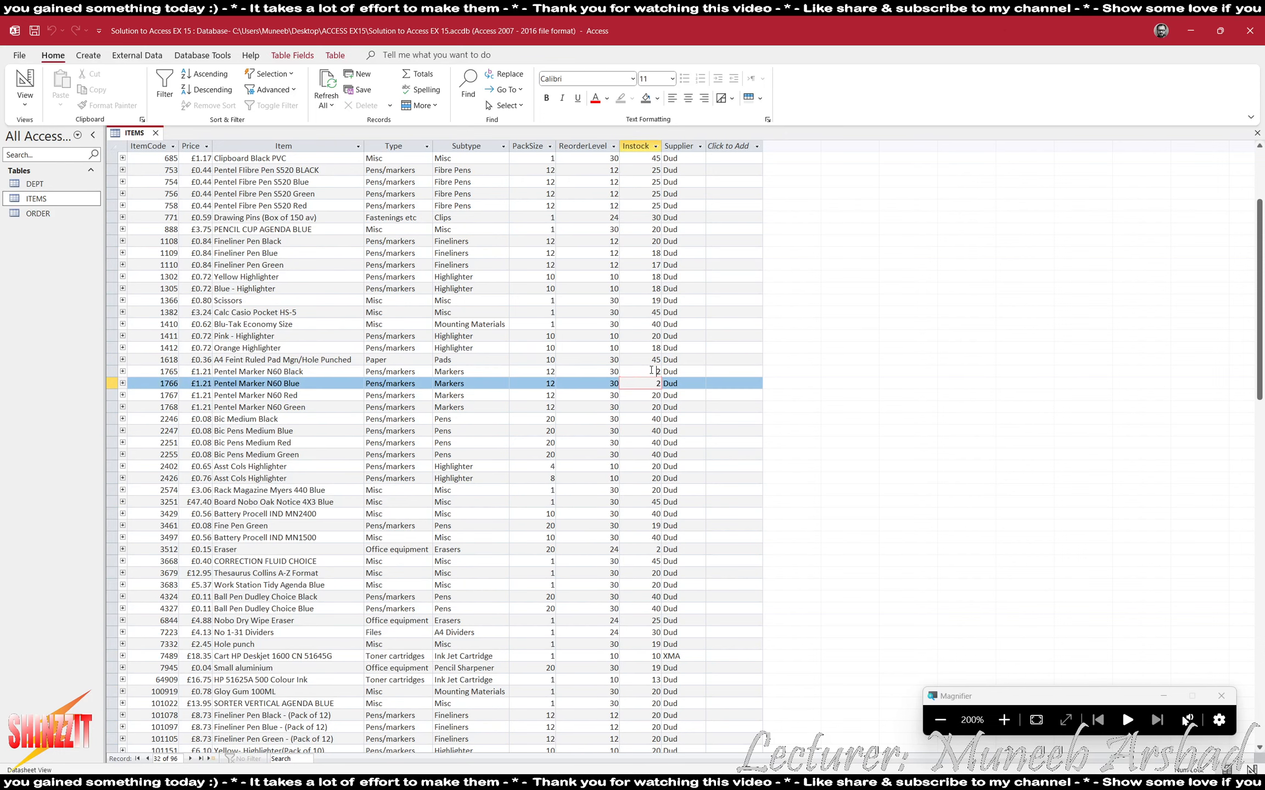
{"action": "left_click", "coordinate": [654, 383]}
{"action": "scroll", "coordinate": [650, 387], "scroll_direction": "down", "scroll_amount": 6}
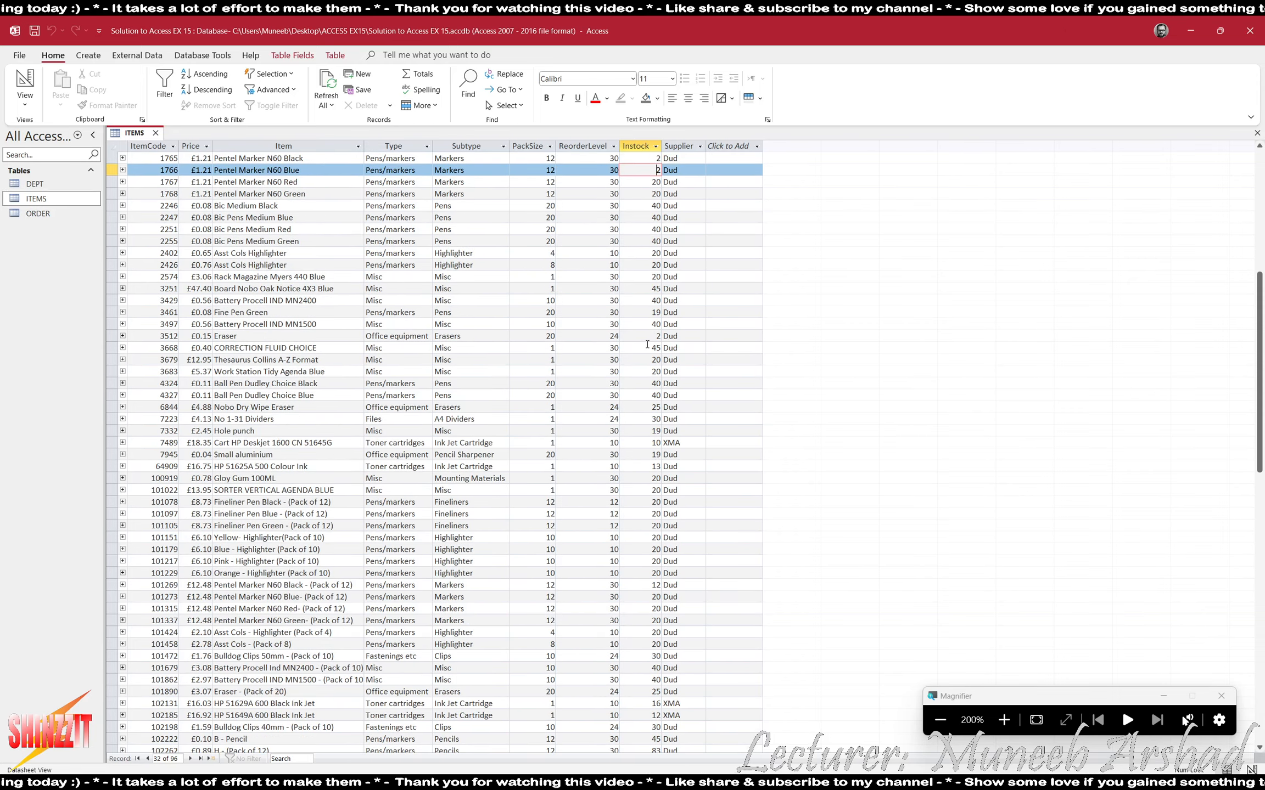
{"action": "left_click", "coordinate": [645, 341]}
{"action": "scroll", "coordinate": [647, 357], "scroll_direction": "down", "scroll_amount": 6}
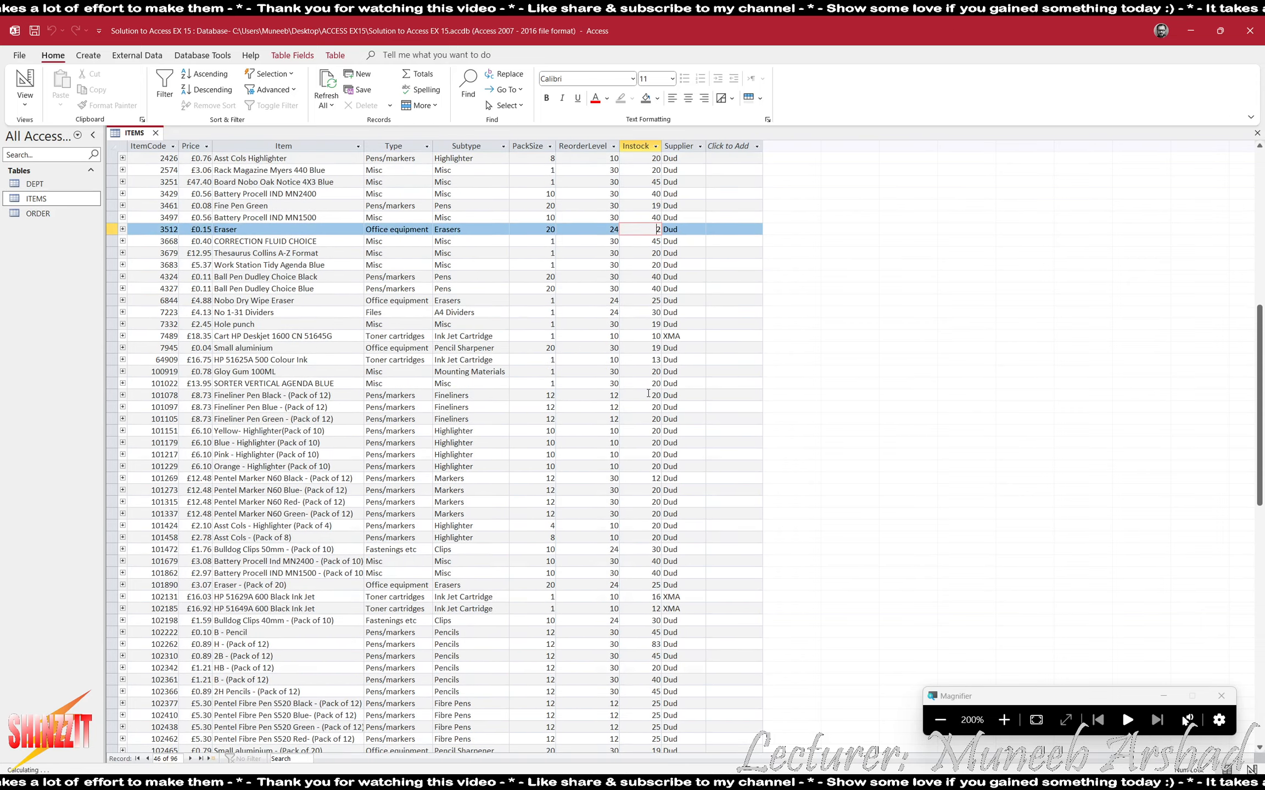
{"action": "scroll", "coordinate": [651, 374], "scroll_direction": "down", "scroll_amount": 4}
{"action": "scroll", "coordinate": [540, 313], "scroll_direction": "up", "scroll_amount": 16}
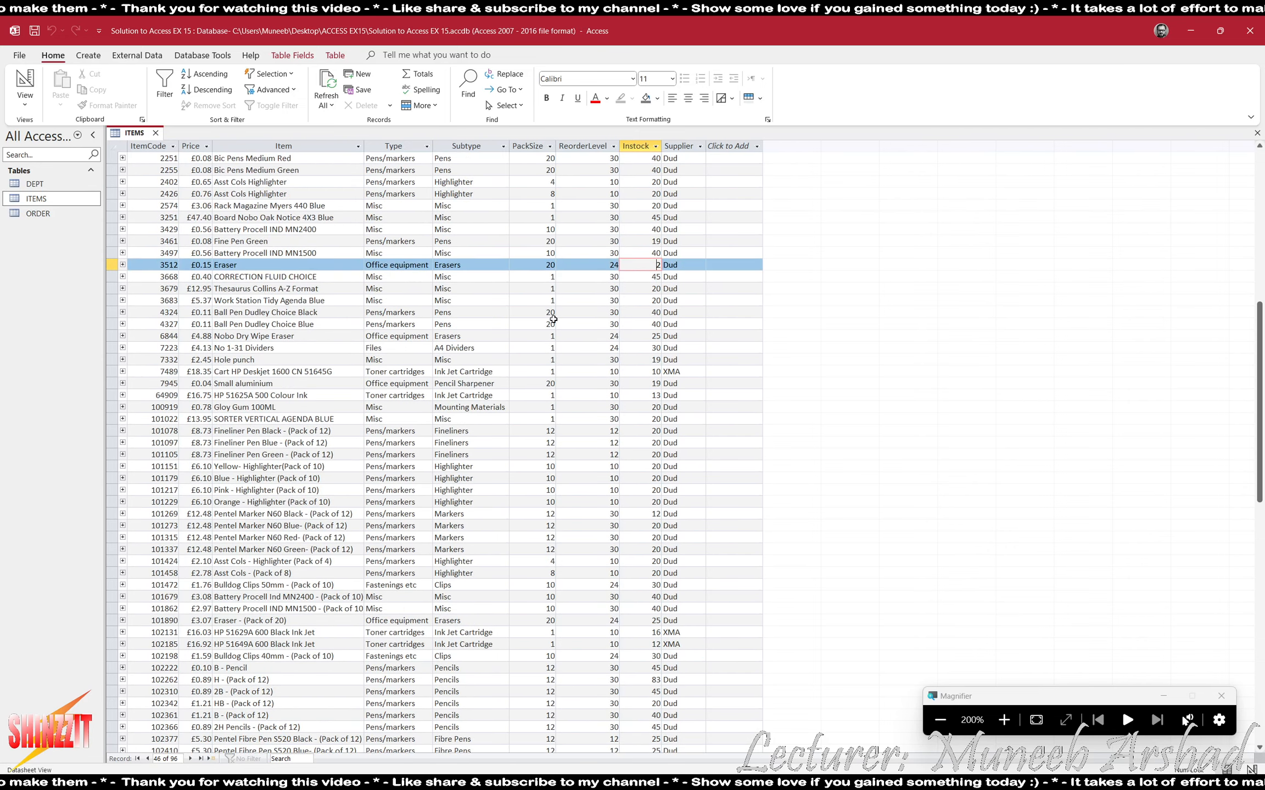
{"action": "scroll", "coordinate": [540, 313], "scroll_direction": "up", "scroll_amount": 4}
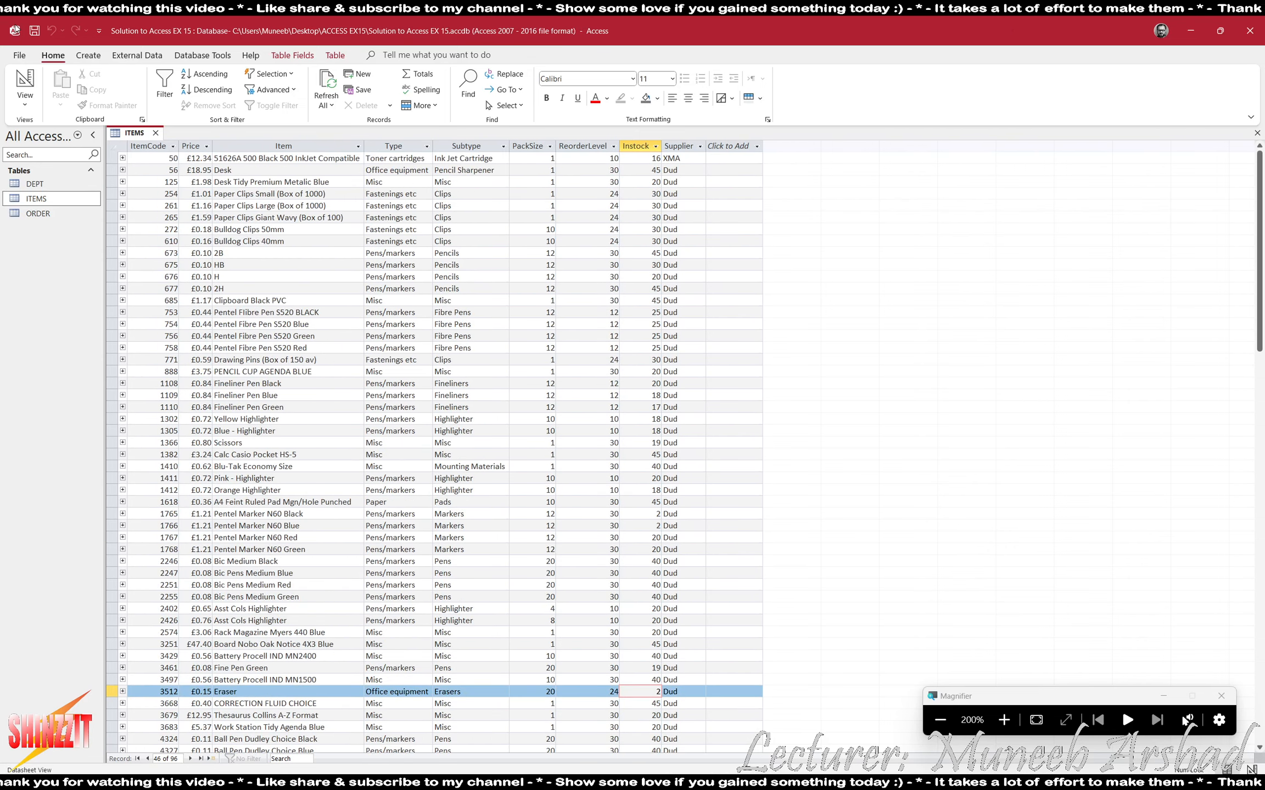
{"action": "left_click", "coordinate": [156, 134]}
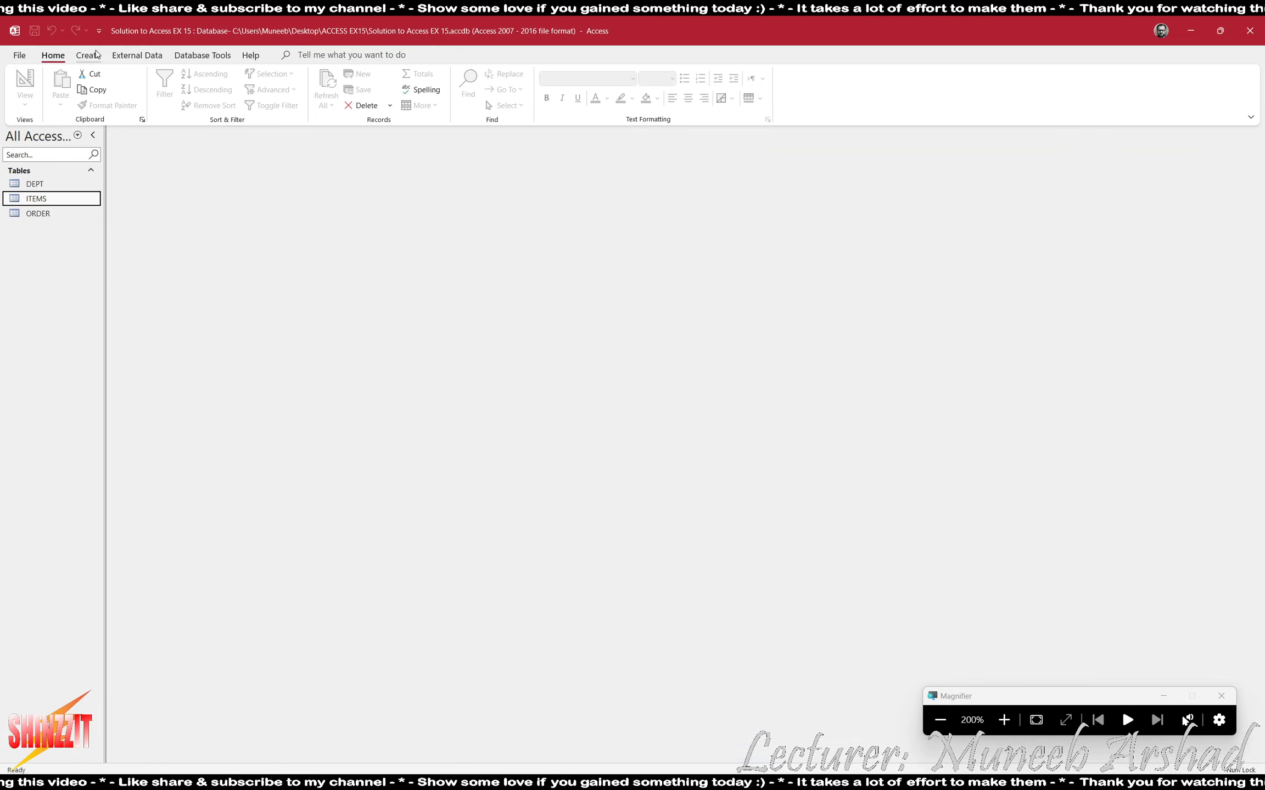
- Start a new query design and add the DEPT, ITEMS and ORDER tables to it
{"action": "left_click", "coordinate": [96, 55]}
{"action": "left_click", "coordinate": [202, 88]}
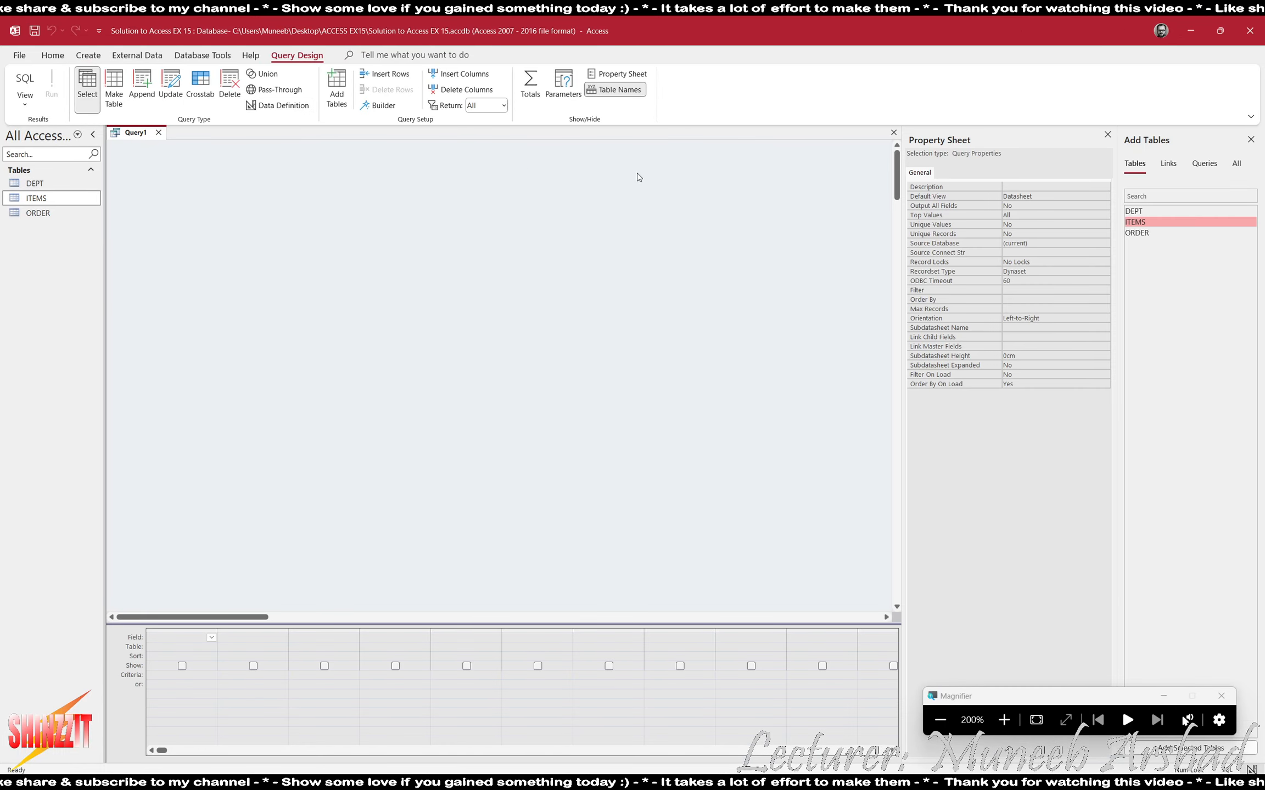
{"action": "double_click", "coordinate": [1131, 211]}
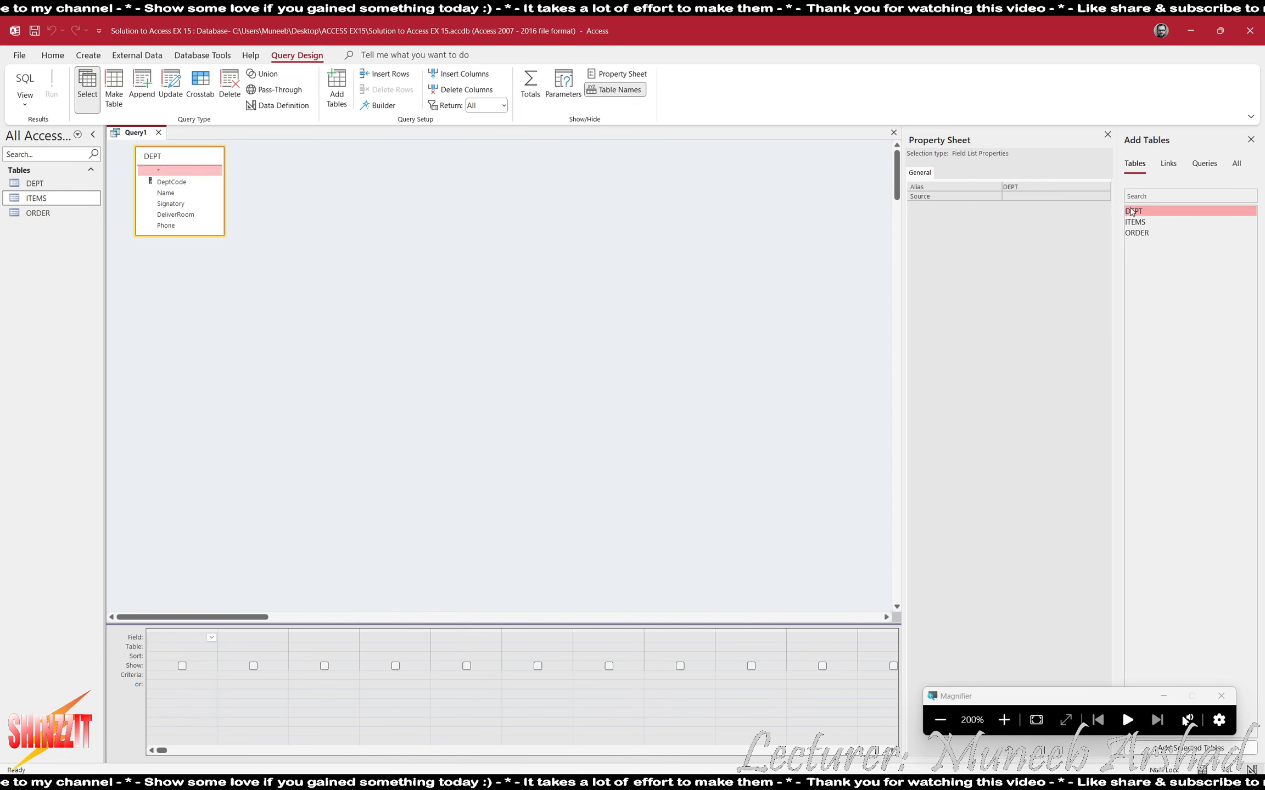
{"action": "double_click", "coordinate": [1134, 221]}
{"action": "double_click", "coordinate": [1137, 233]}
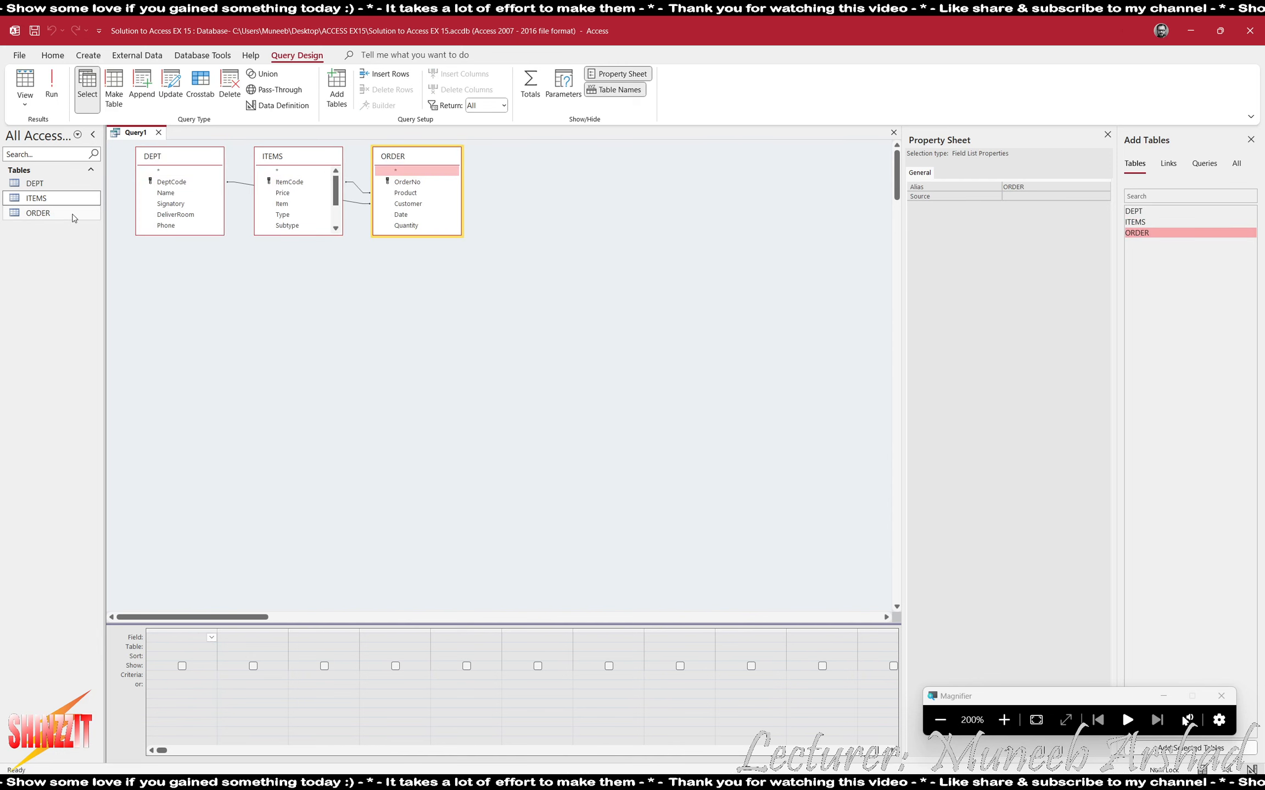
- Move the ITEMS and ORDER tables apart in the query design and enlarge ITEMS to show all its fields
{"action": "left_click_drag", "start_coordinate": [322, 150], "coordinate": [318, 235]}
{"action": "left_click_drag", "start_coordinate": [416, 155], "coordinate": [446, 146]}
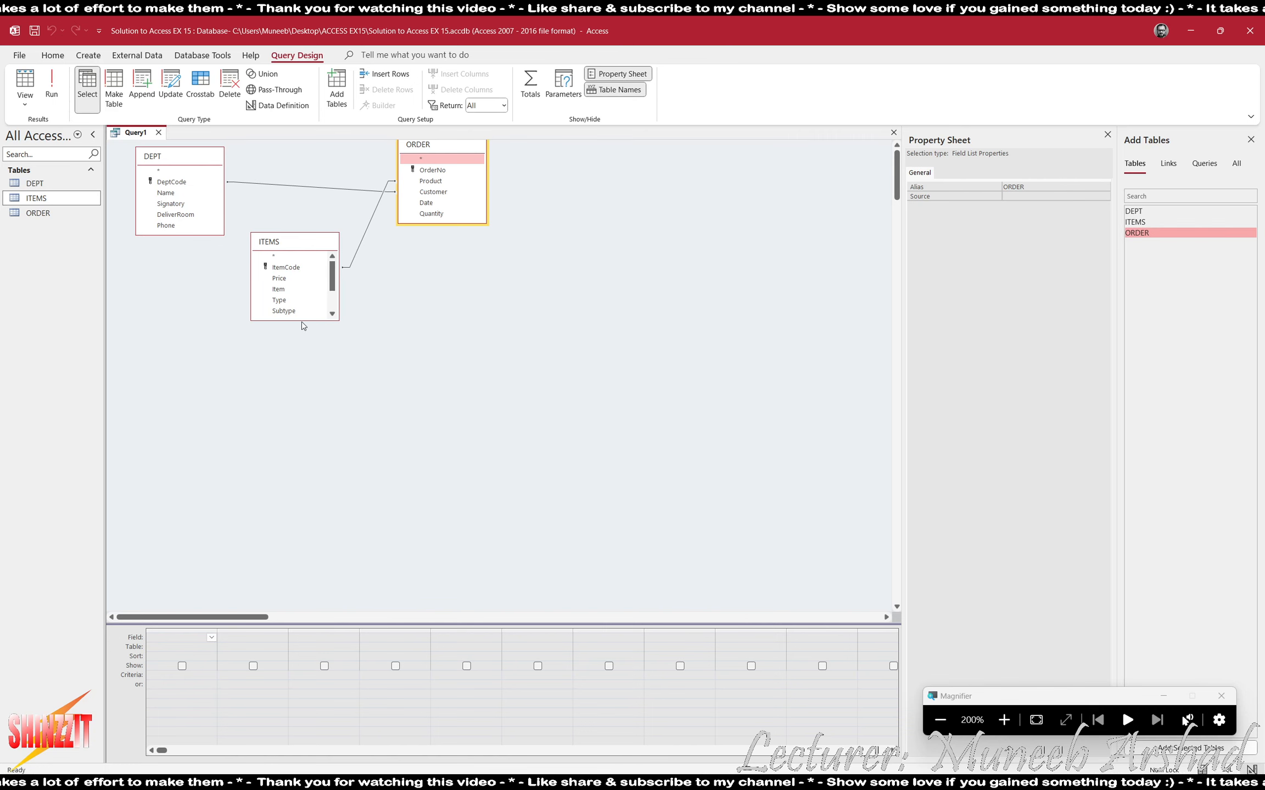
{"action": "left_click_drag", "start_coordinate": [308, 320], "coordinate": [308, 371]}
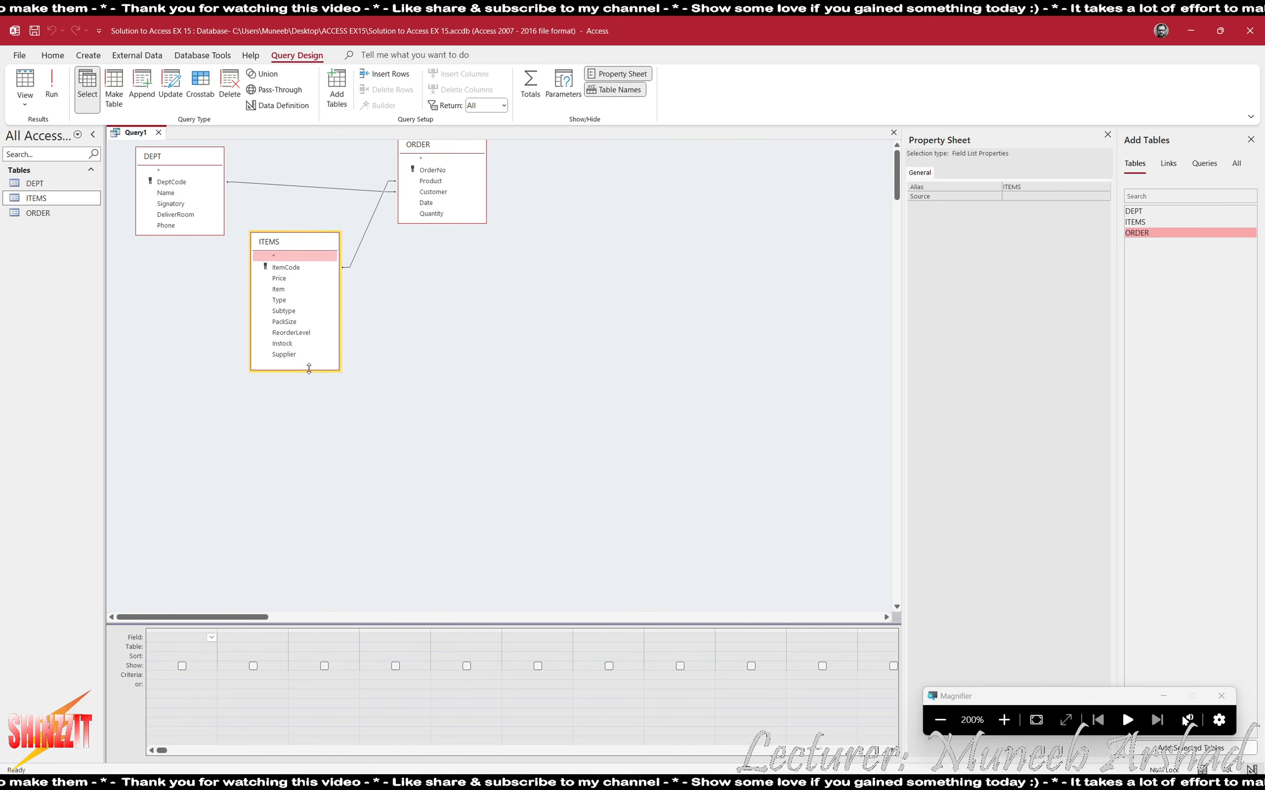
- Add the Supplier field from ITEMS to the query with the criterion dud, checking task 4 of ACCESS EX15.pdf in Adobe Acrobat
{"action": "left_click", "coordinate": [289, 356]}
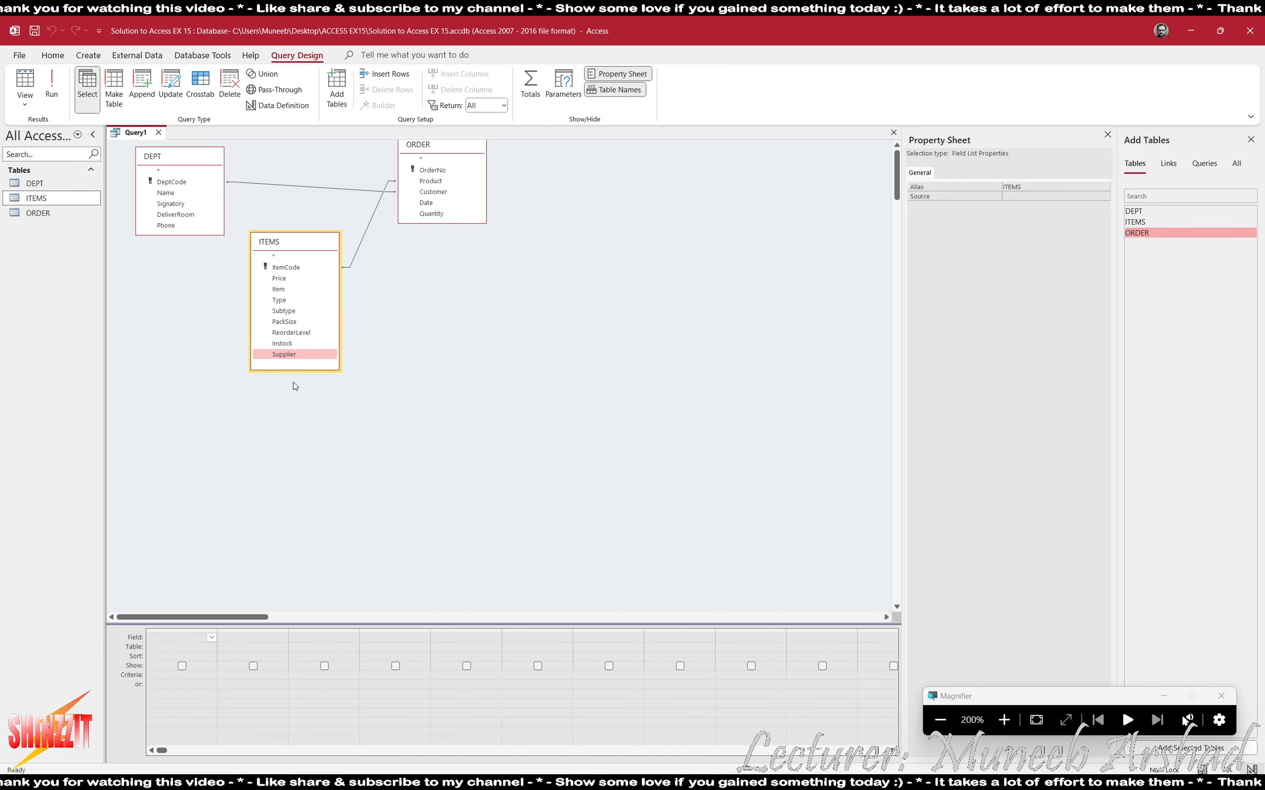
{"action": "double_click", "coordinate": [289, 355]}
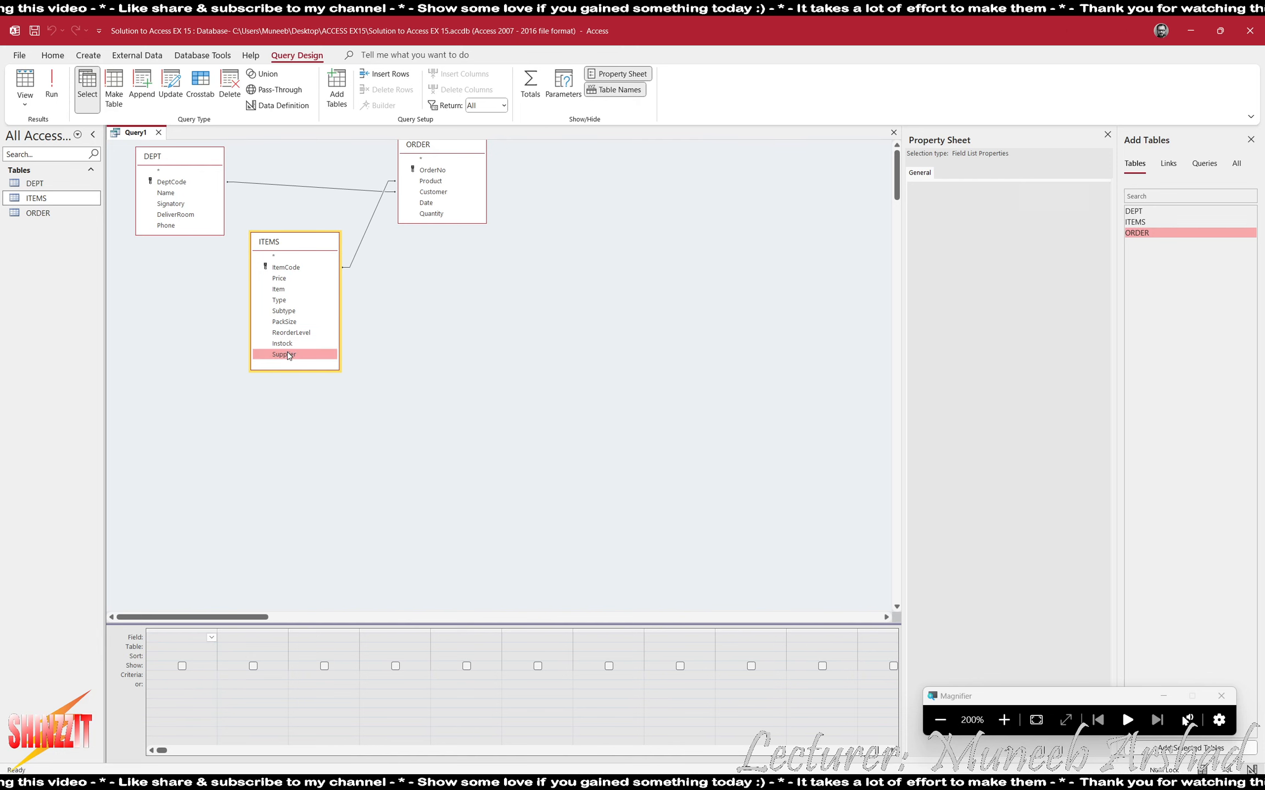
{"action": "left_click", "coordinate": [948, 726]}
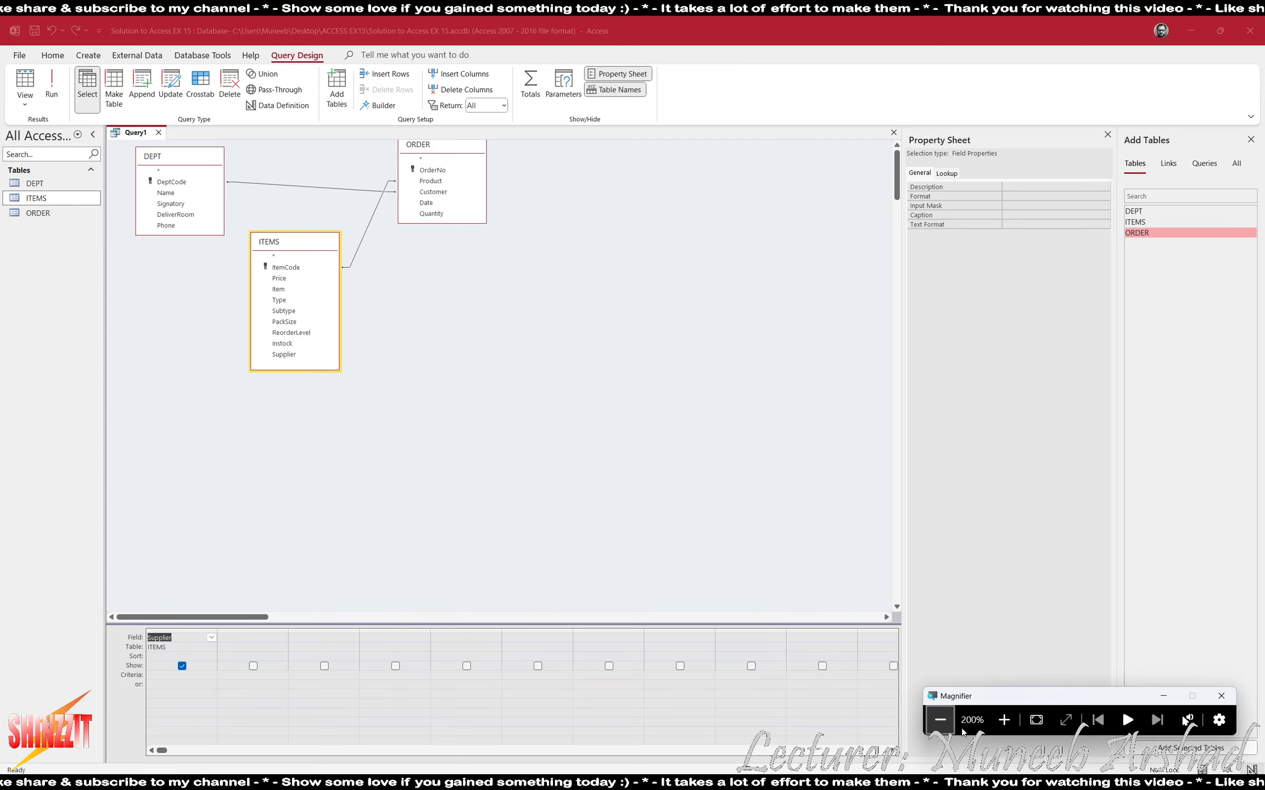
{"action": "key", "text": "alt+Tab"}
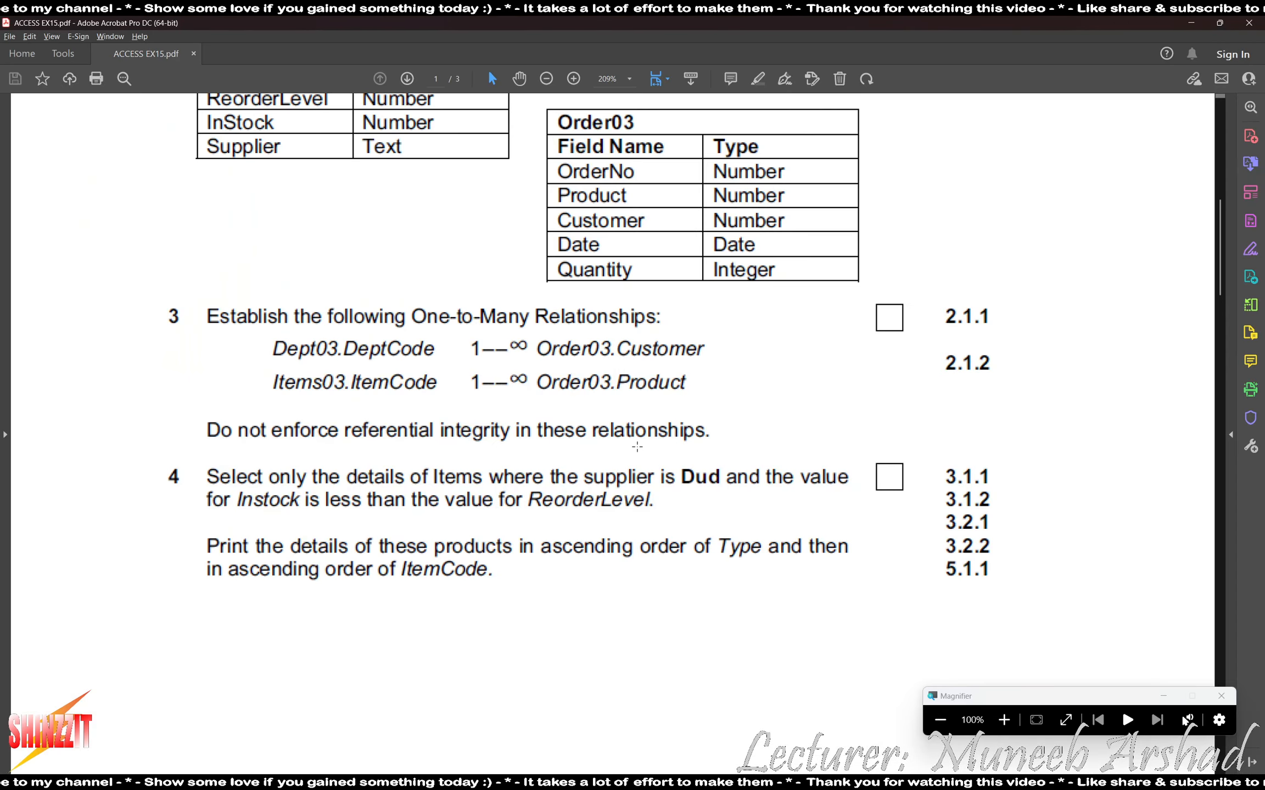
{"action": "left_click_drag", "start_coordinate": [634, 441], "coordinate": [740, 505]}
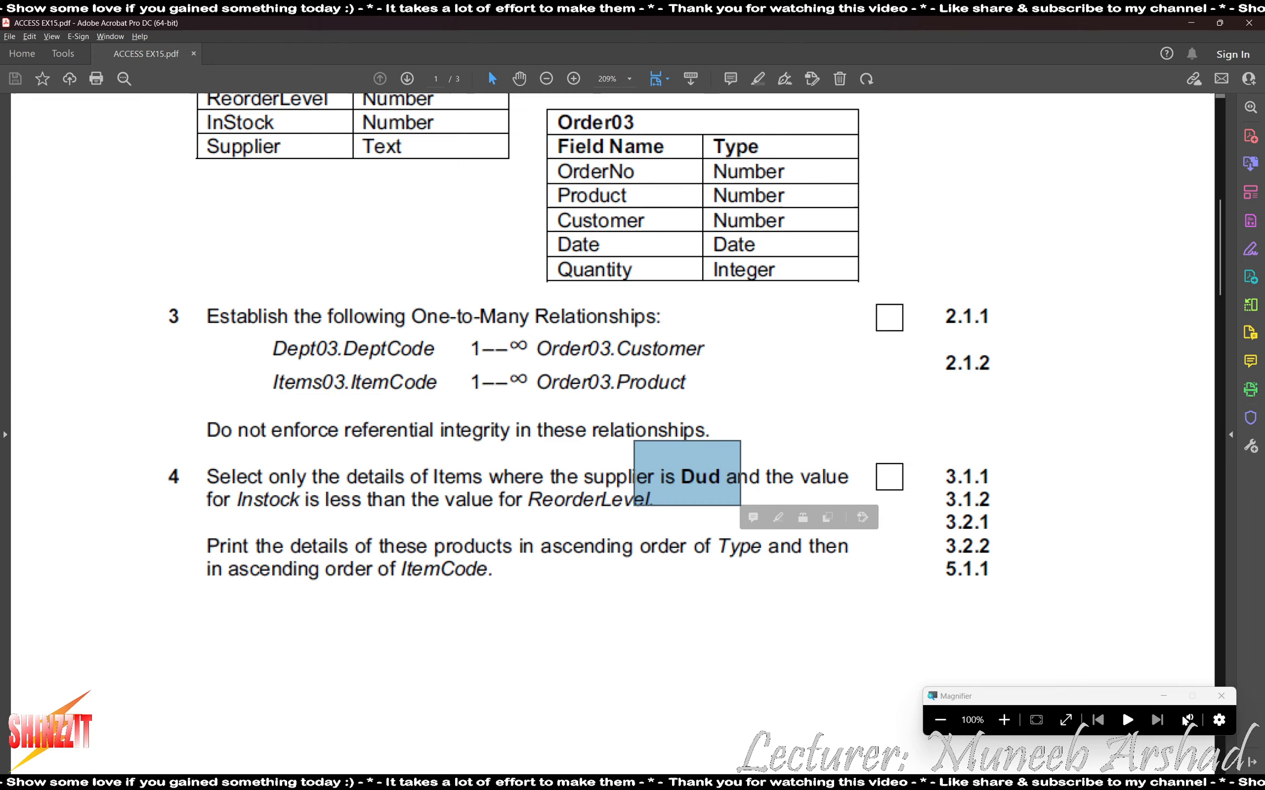
{"action": "key", "text": "alt+Tab"}
{"action": "left_click", "coordinate": [1004, 721]}
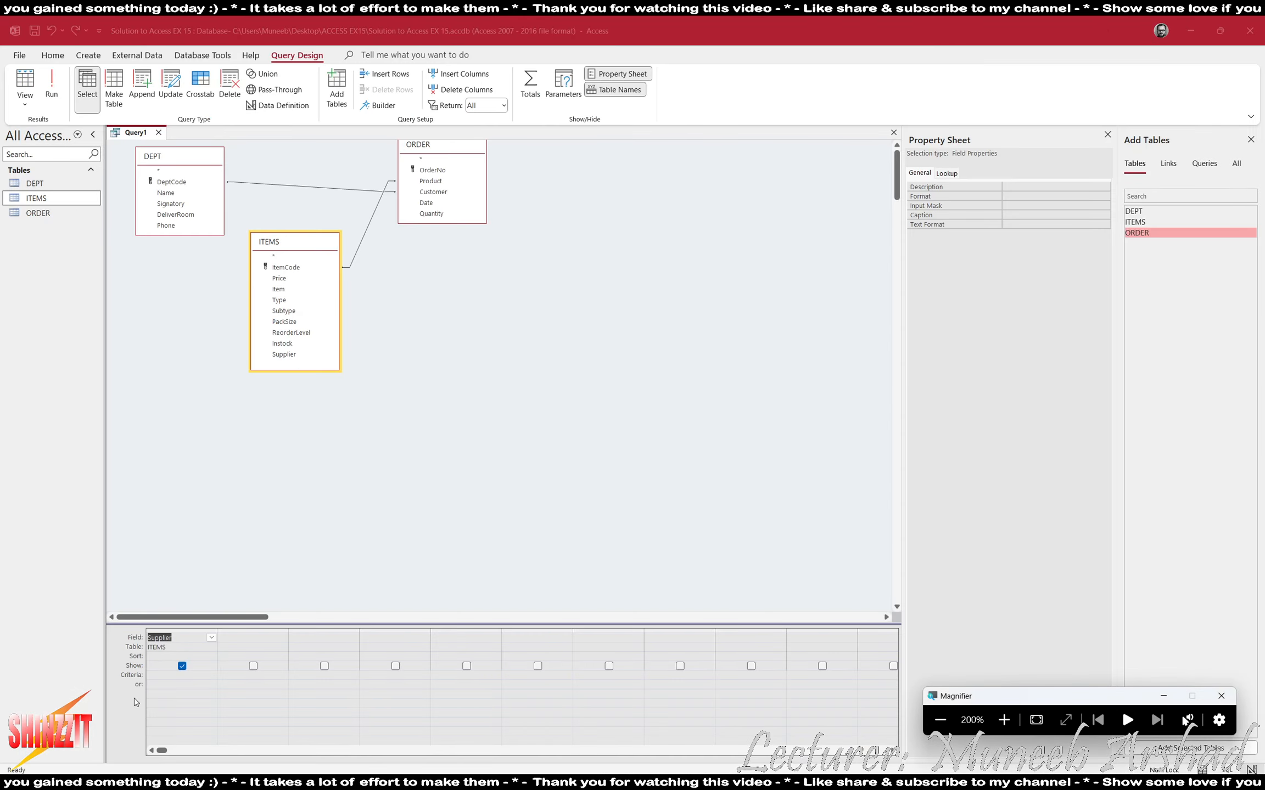
{"action": "left_click", "coordinate": [169, 674]}
{"action": "type", "text": "dud"}
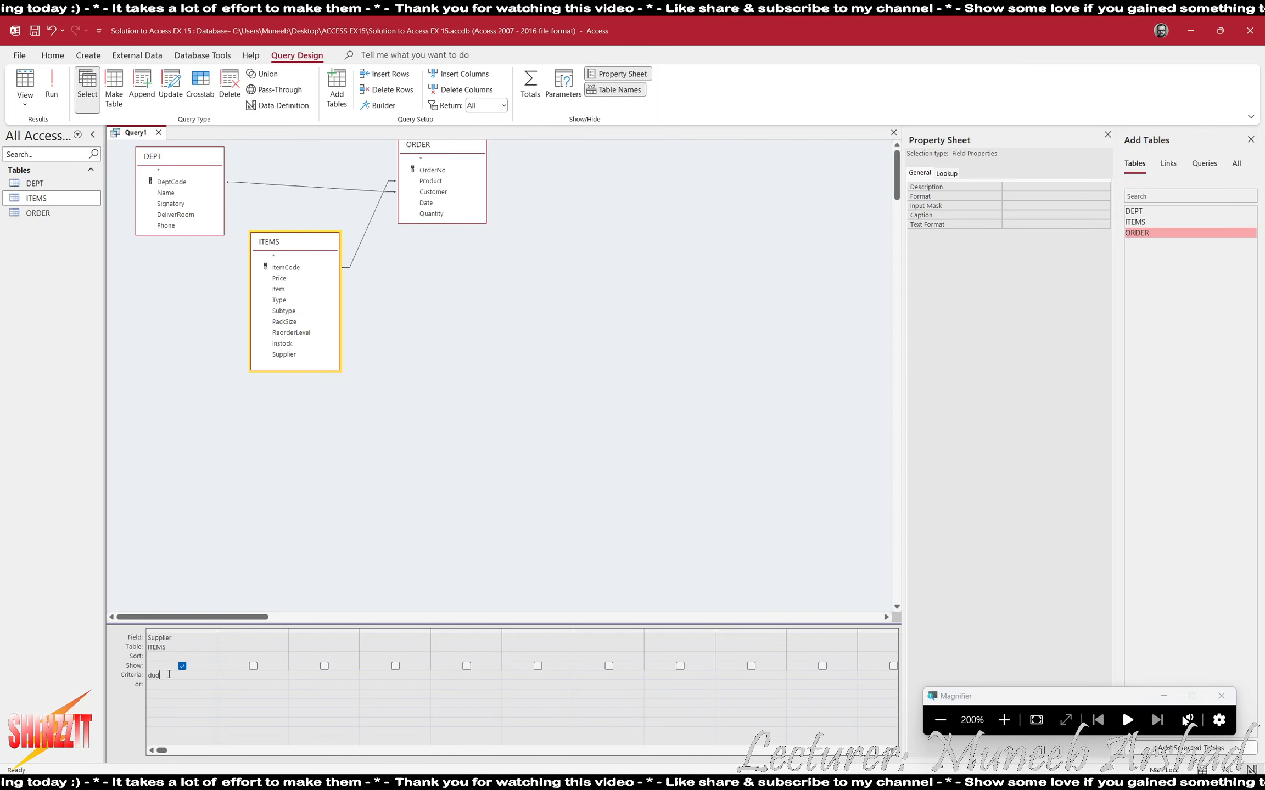
{"action": "left_click", "coordinate": [178, 714]}
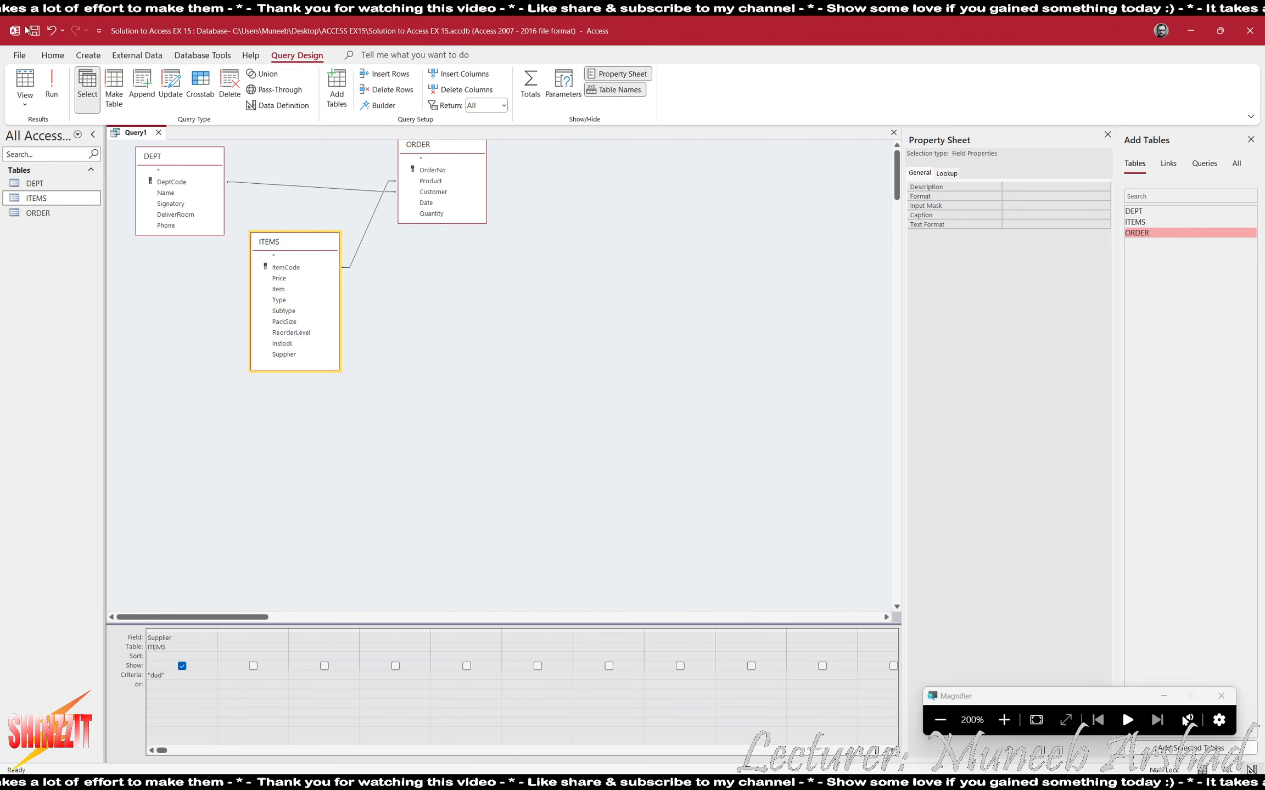
- Run the query to check the supplier filter, and reread the task 4 stock condition in ACCESS EX15.pdf in Adobe Acrobat before returning to Access
{"action": "left_click", "coordinate": [51, 86]}
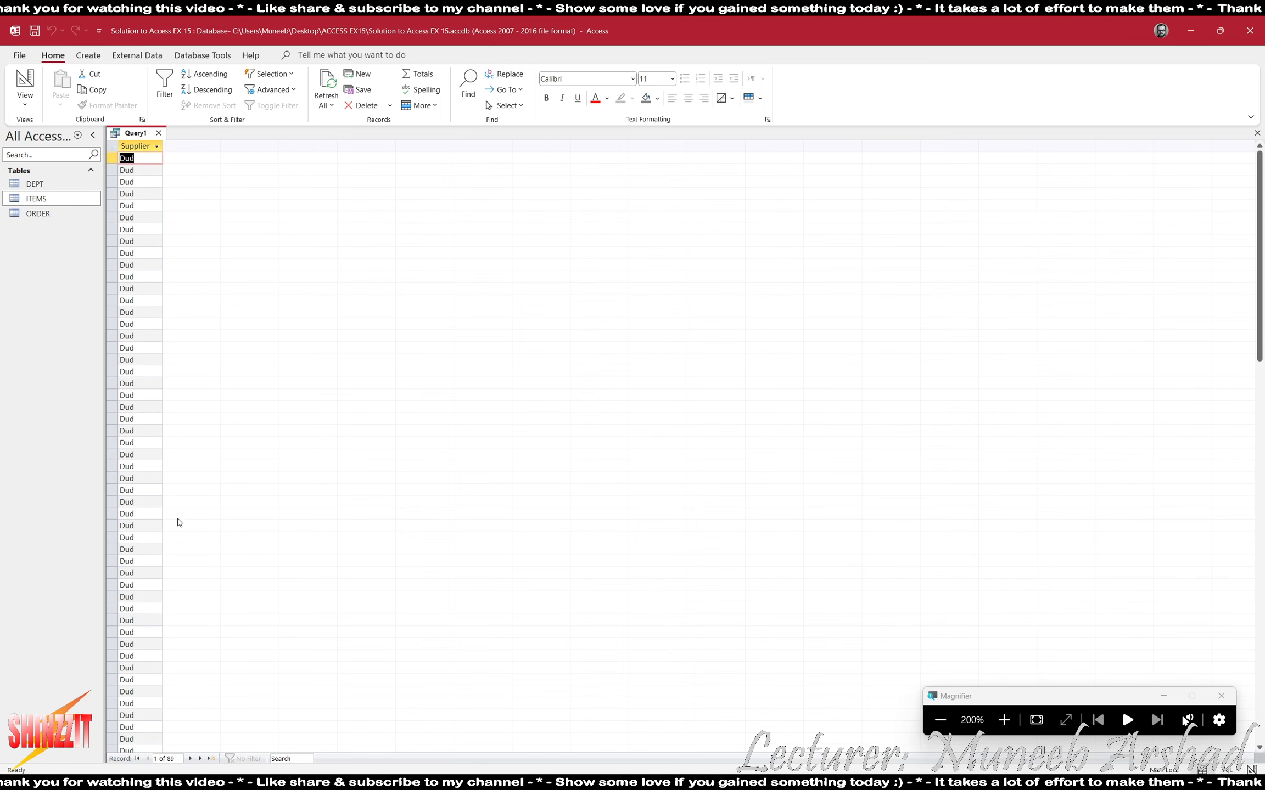
{"action": "left_click", "coordinate": [25, 80]}
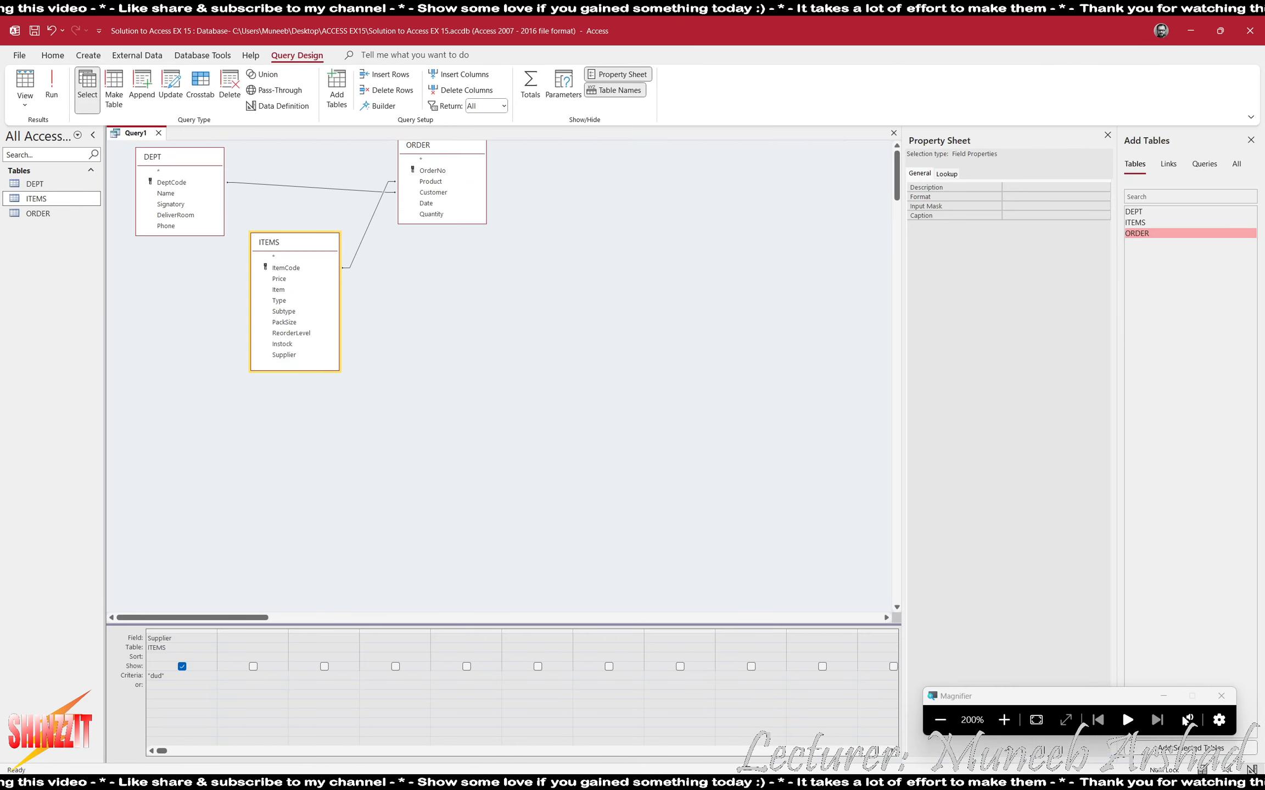
{"action": "left_click", "coordinate": [939, 719]}
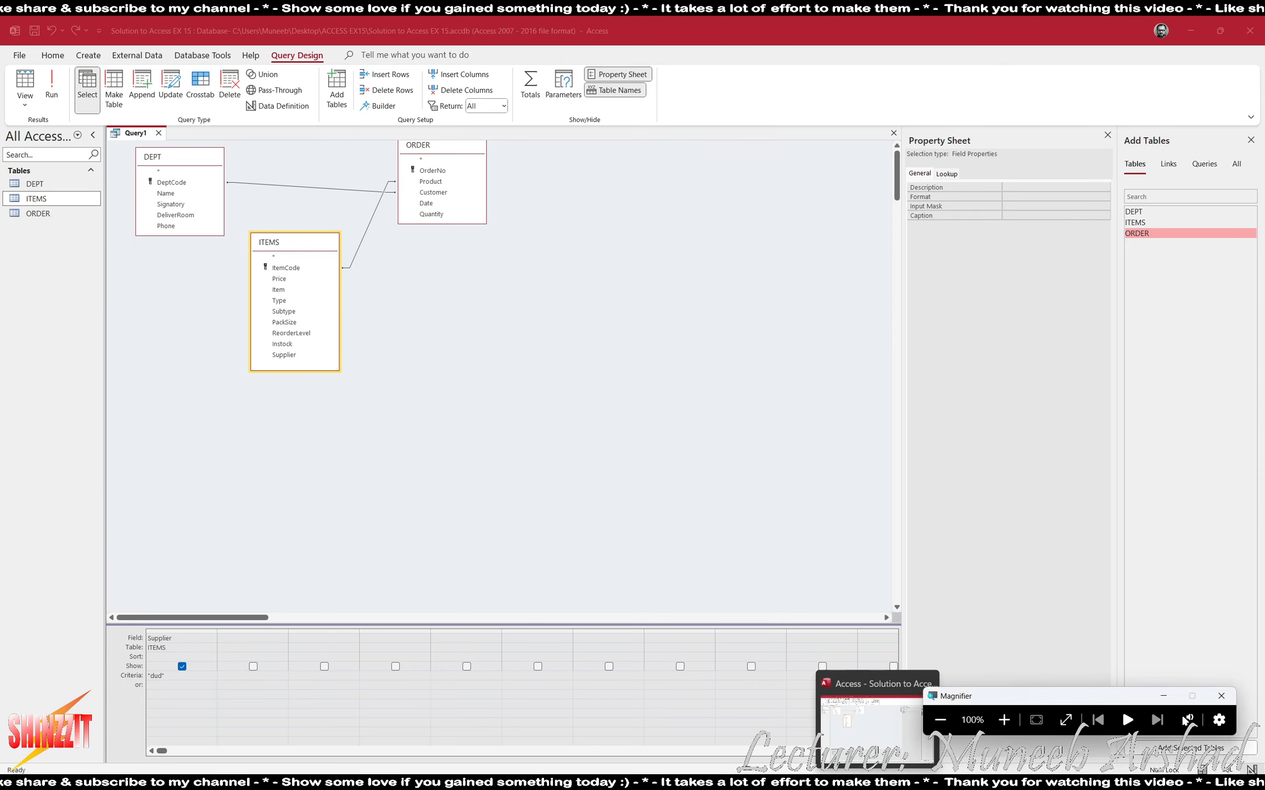
{"action": "left_click", "coordinate": [849, 782]}
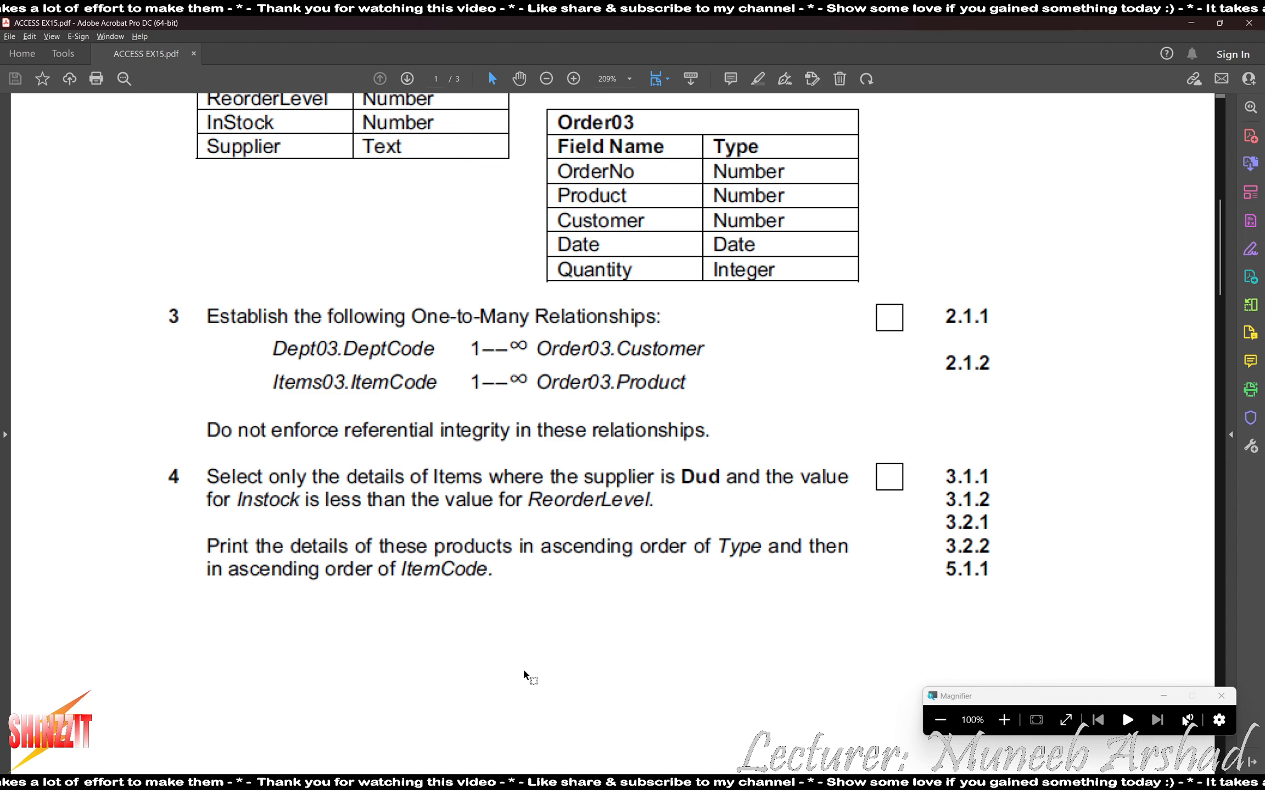
{"action": "key", "text": "alt+Tab"}
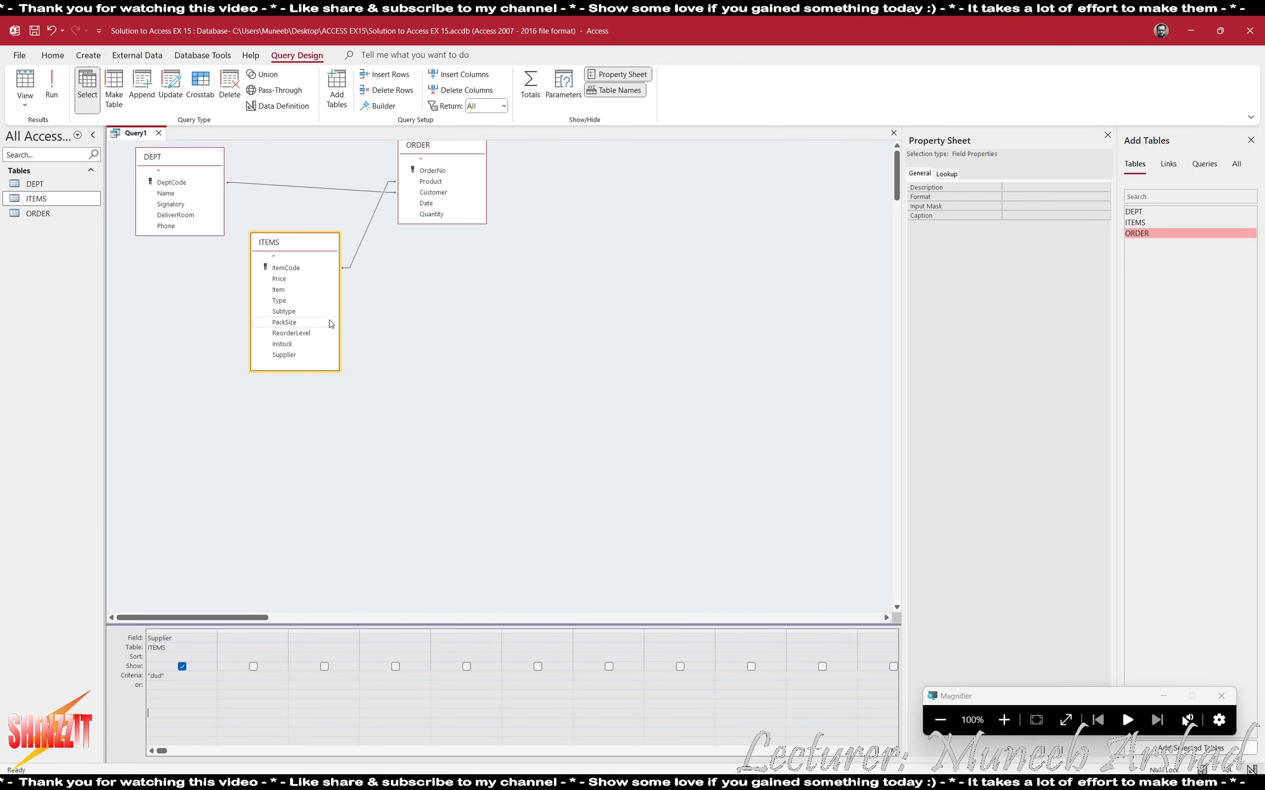
- Add the Instock and ReorderLevel fields from ITEMS to the query and run it
{"action": "double_click", "coordinate": [290, 344]}
{"action": "double_click", "coordinate": [300, 335]}
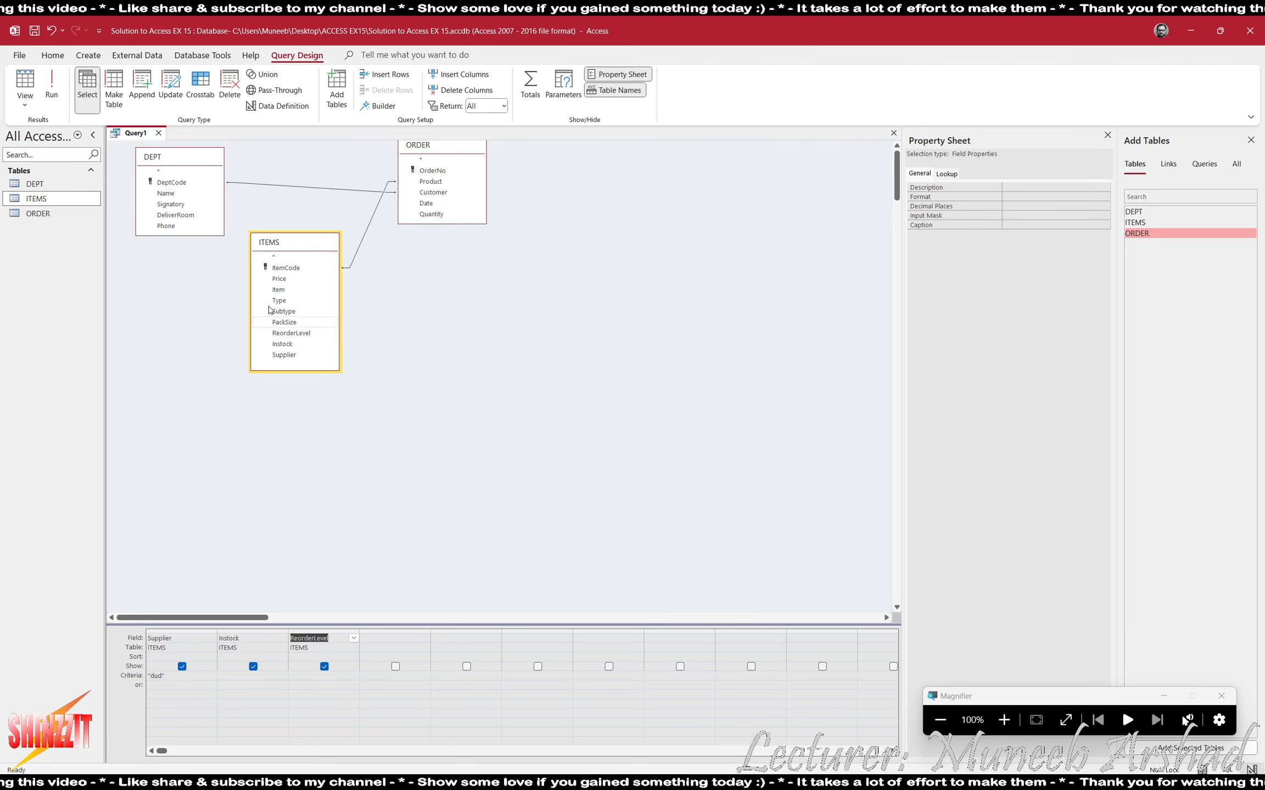
{"action": "left_click", "coordinate": [51, 88]}
- Compare the Instock and ReorderLevel values throughout the query's records for supplier Dud
{"action": "scroll", "coordinate": [158, 448], "scroll_direction": "down", "scroll_amount": 15}
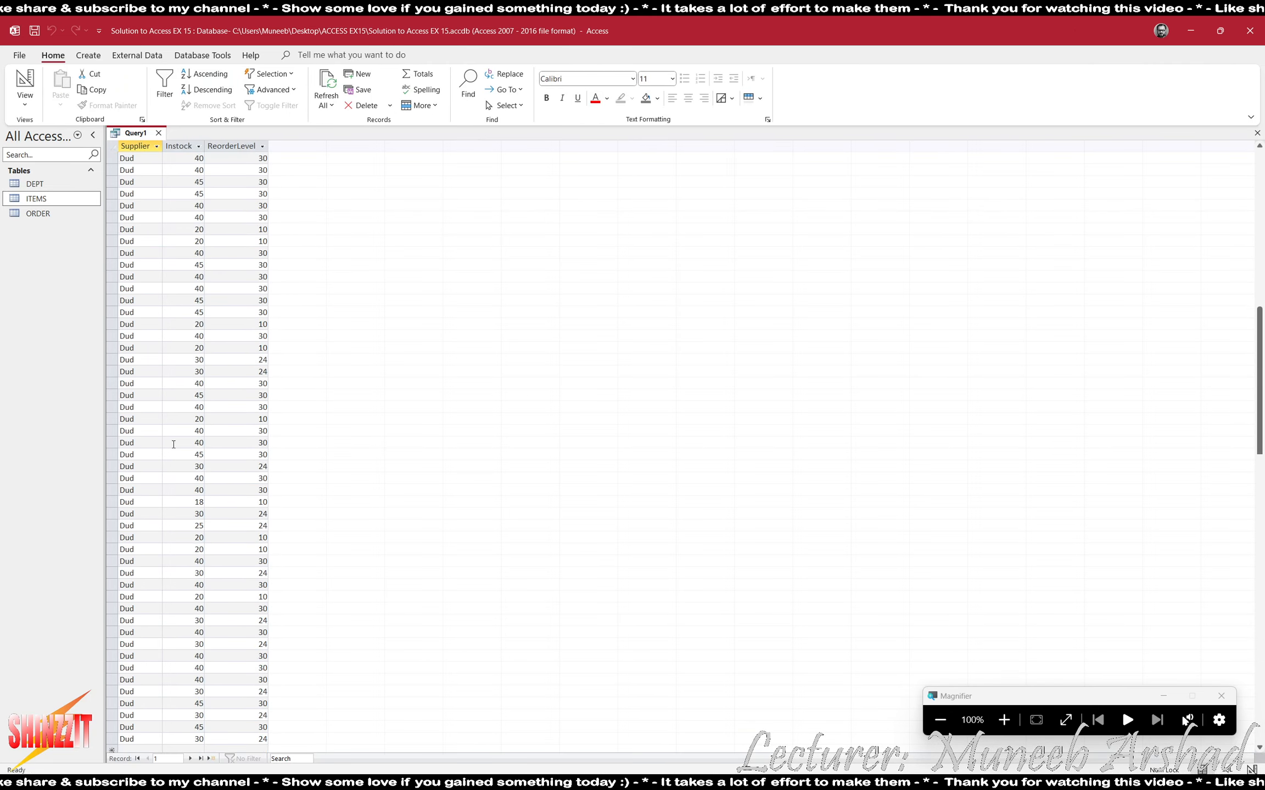
{"action": "left_click", "coordinate": [1004, 719]}
{"action": "scroll", "coordinate": [190, 421], "scroll_direction": "up", "scroll_amount": 5}
{"action": "scroll", "coordinate": [191, 420], "scroll_direction": "up", "scroll_amount": 4}
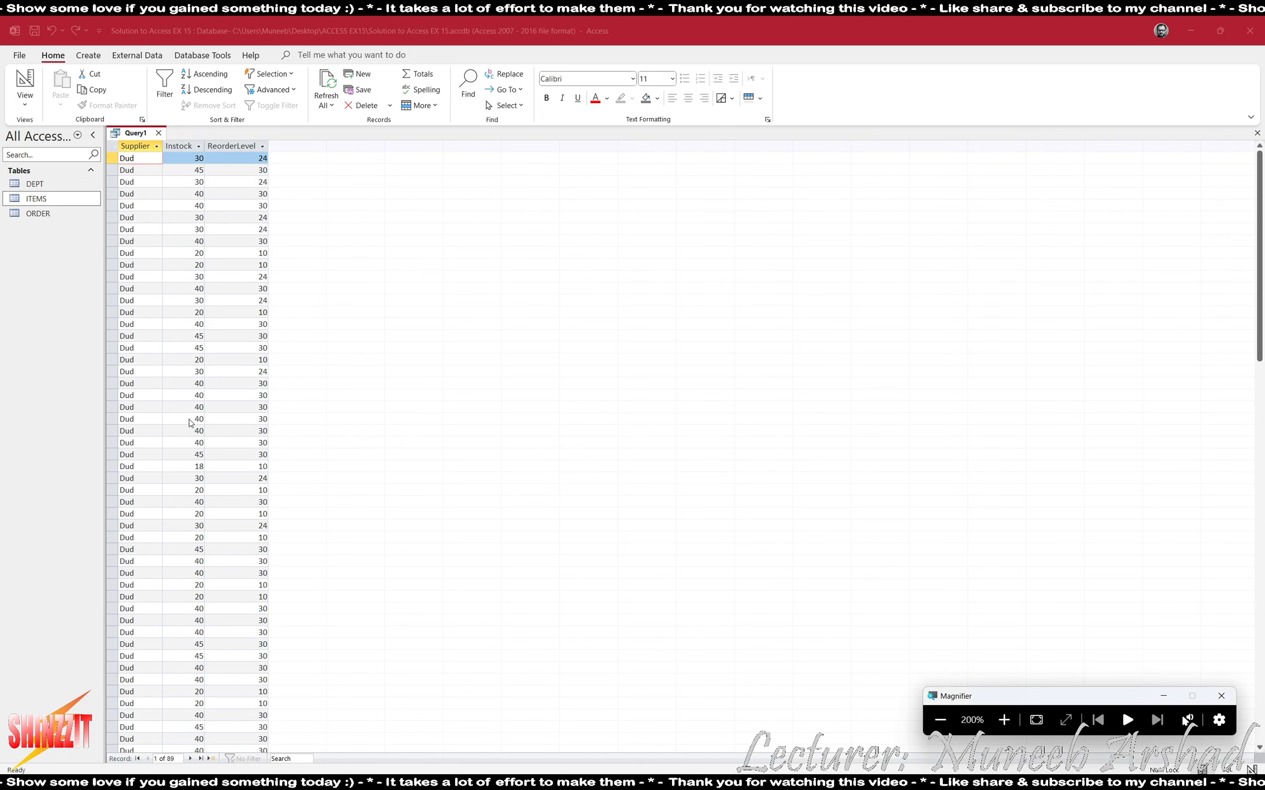
{"action": "left_click", "coordinate": [234, 146]}
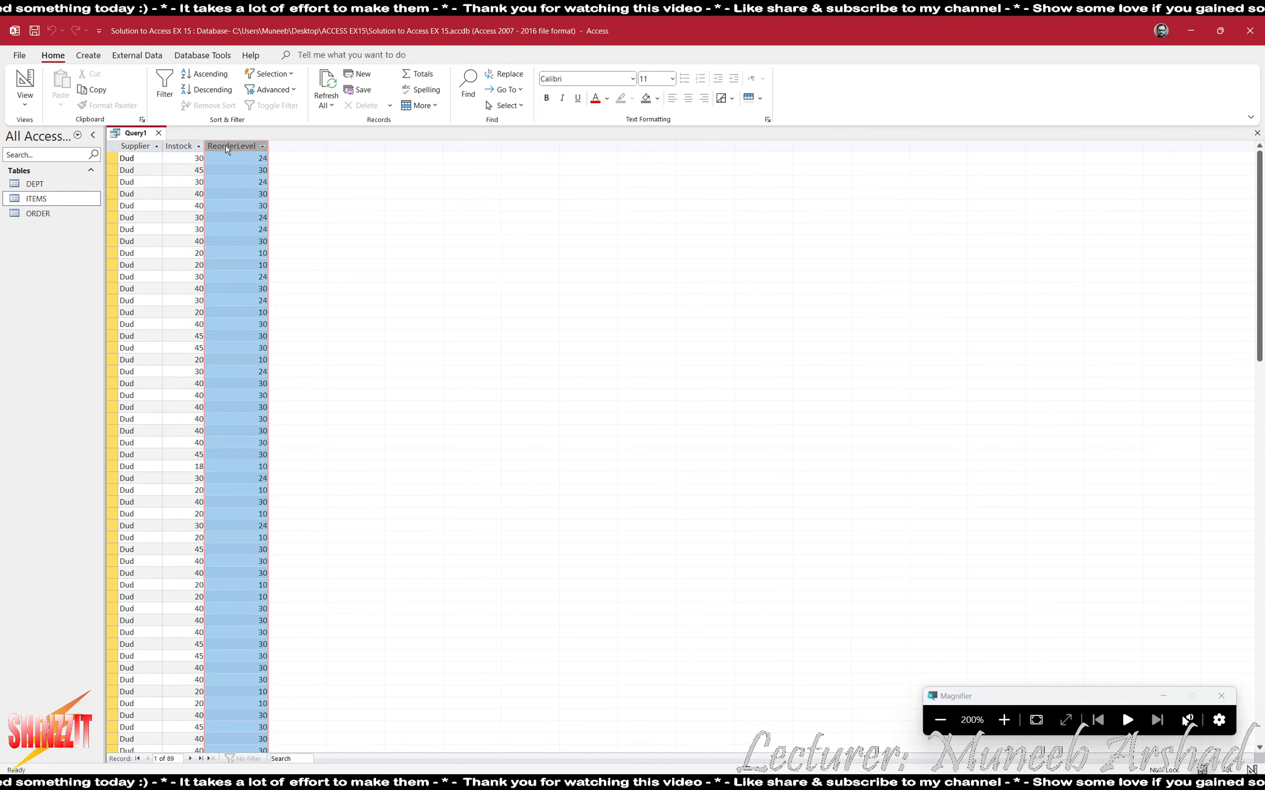
{"action": "left_click", "coordinate": [182, 146]}
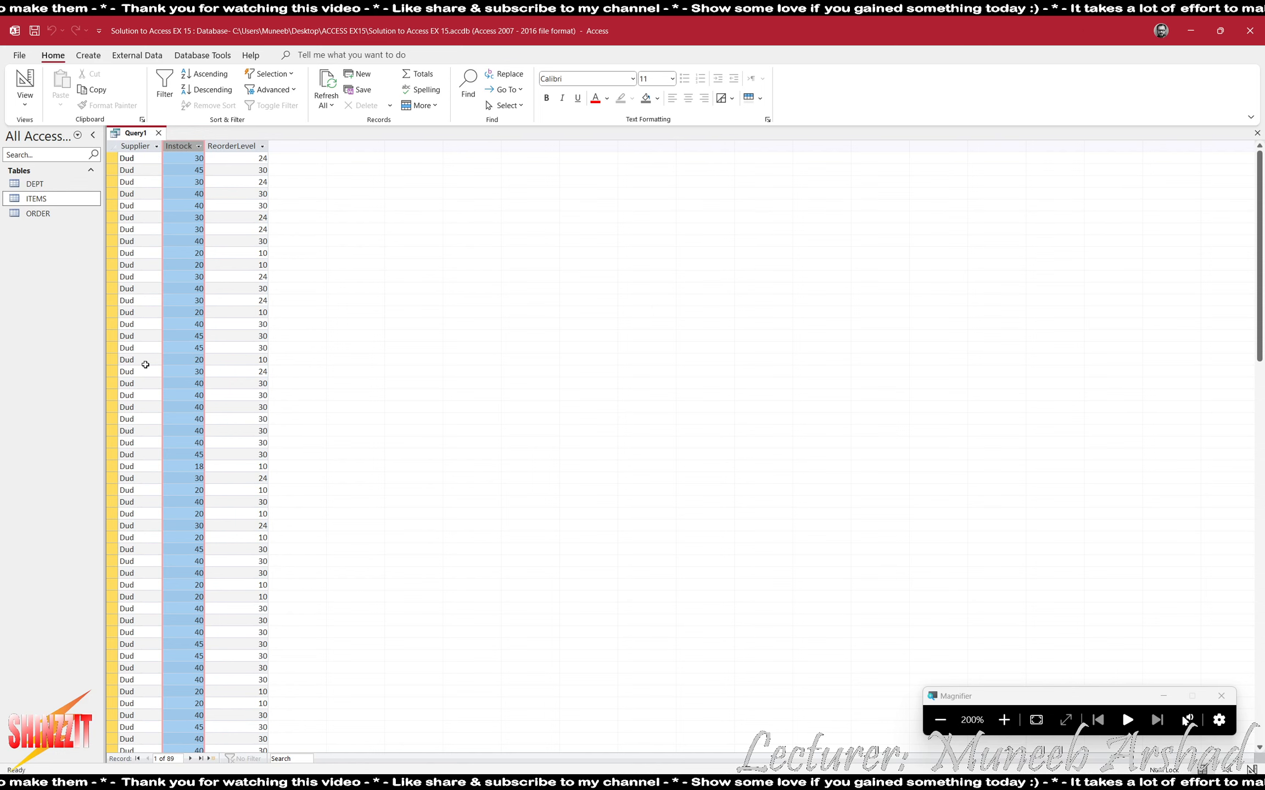
{"action": "scroll", "coordinate": [140, 393], "scroll_direction": "down", "scroll_amount": 5}
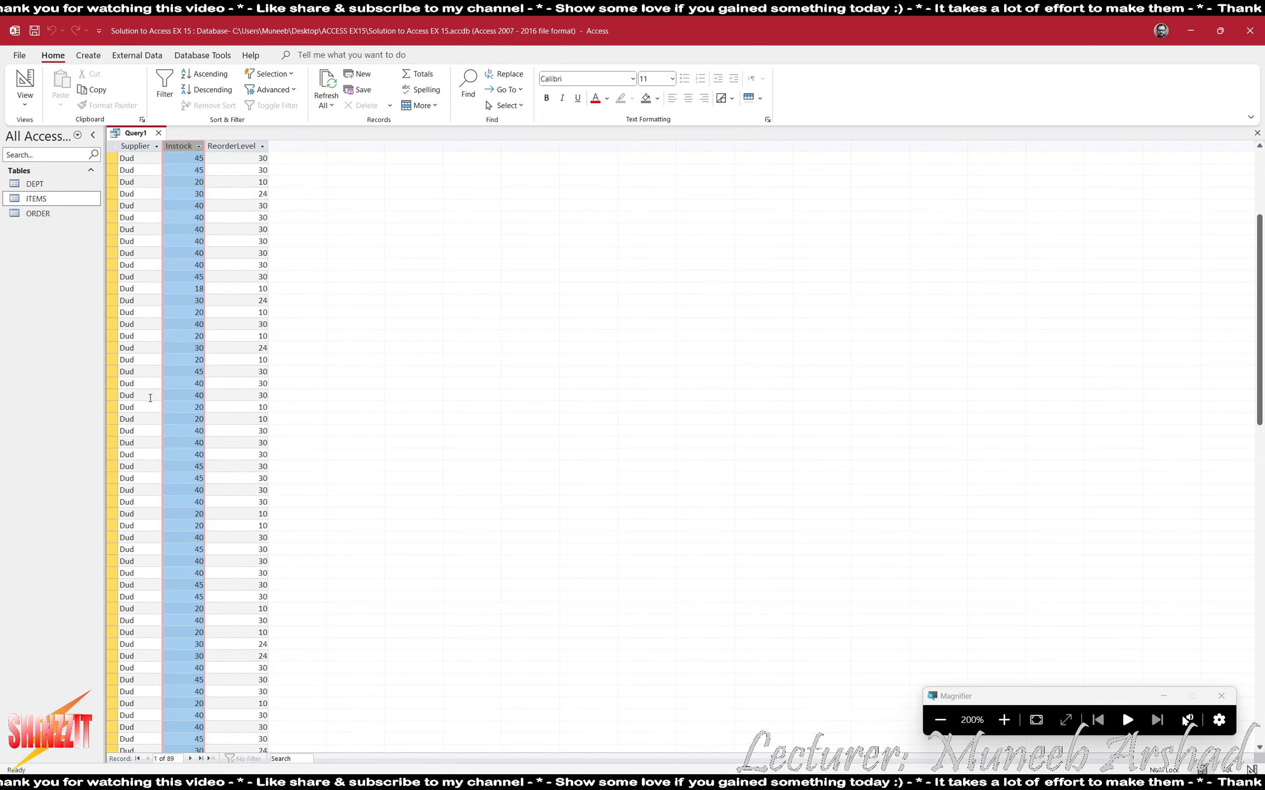
{"action": "scroll", "coordinate": [150, 397], "scroll_direction": "down", "scroll_amount": 1}
{"action": "scroll", "coordinate": [153, 393], "scroll_direction": "down", "scroll_amount": 9}
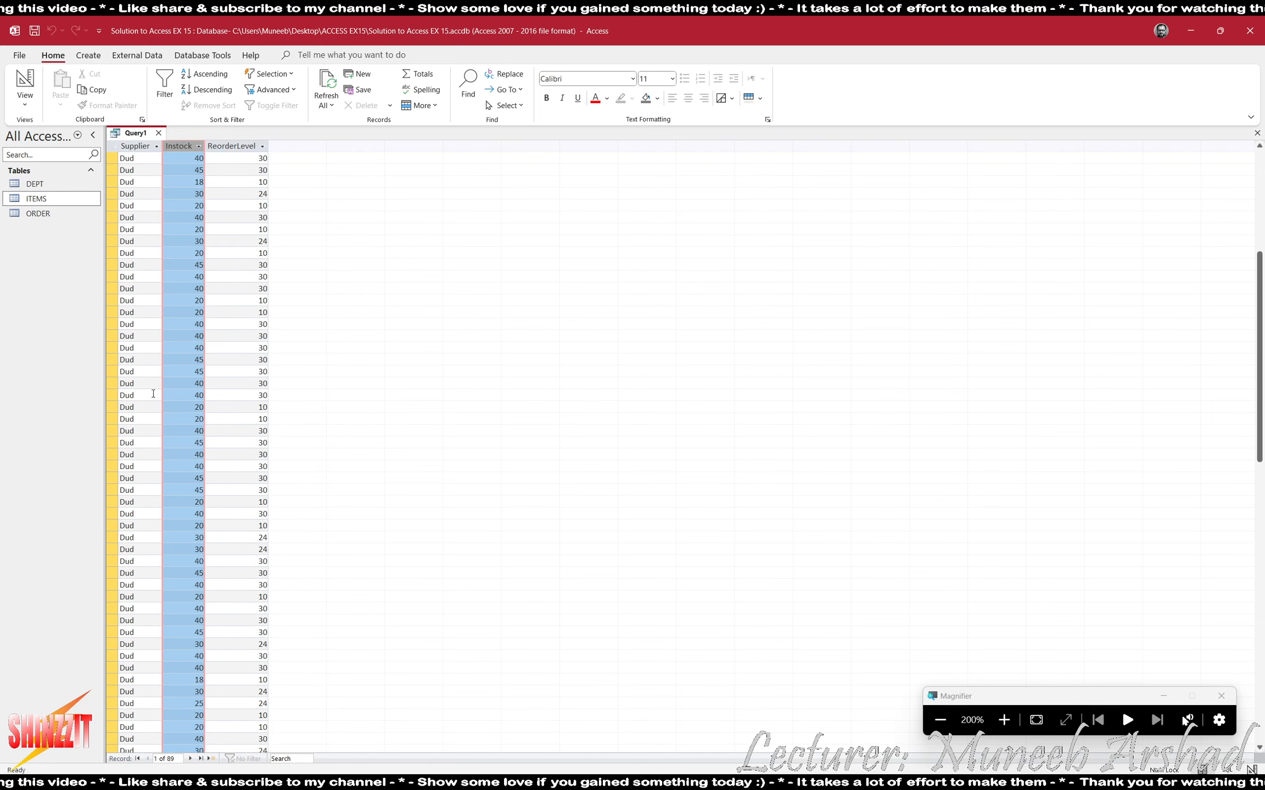
{"action": "scroll", "coordinate": [153, 389], "scroll_direction": "down", "scroll_amount": 4}
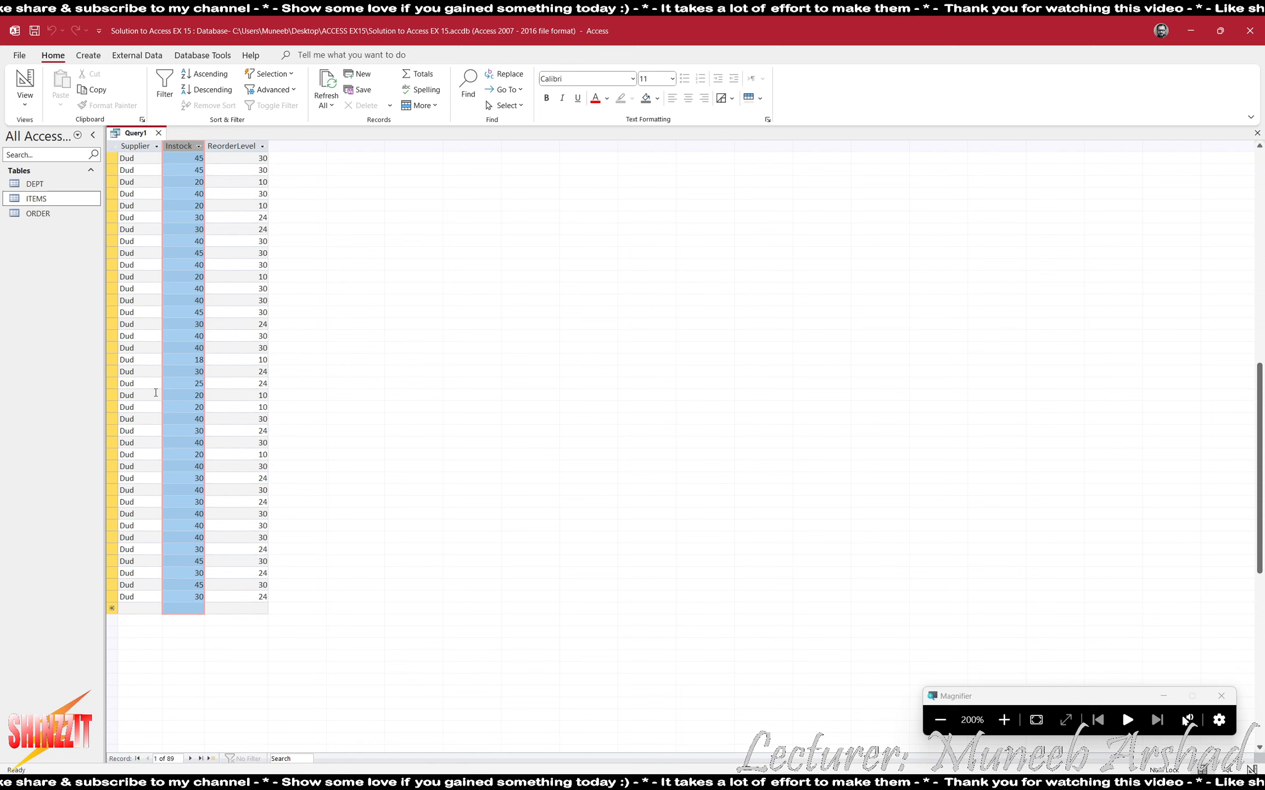
{"action": "scroll", "coordinate": [156, 371], "scroll_direction": "down", "scroll_amount": 5}
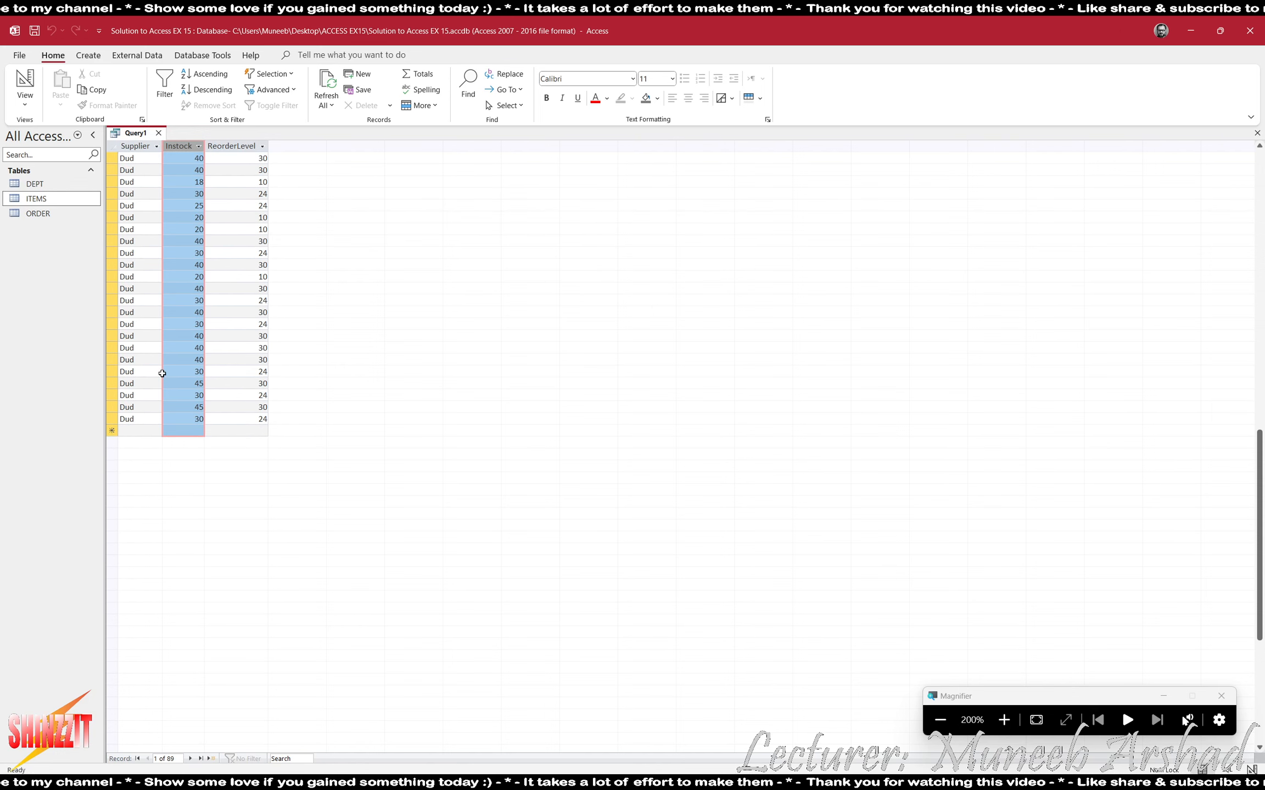
{"action": "scroll", "coordinate": [177, 373], "scroll_direction": "up", "scroll_amount": 10}
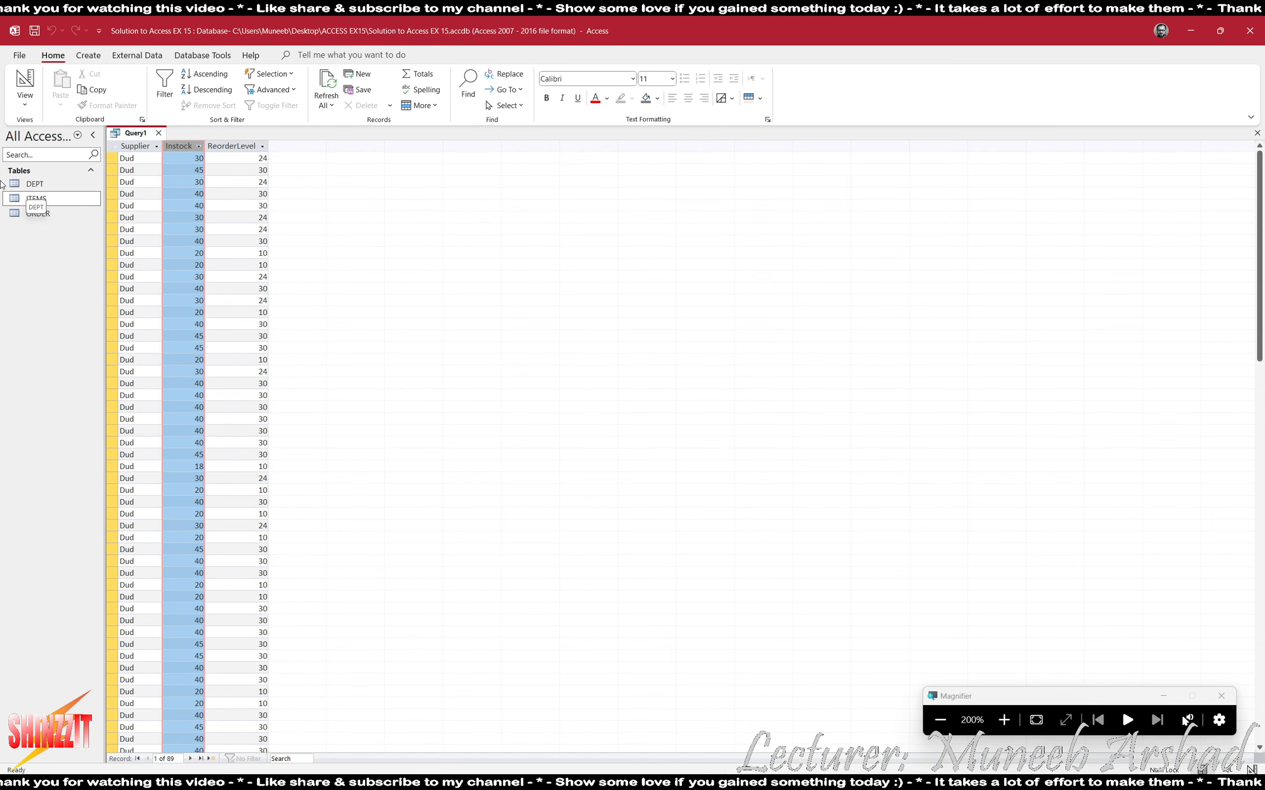
- Return to the query design and add a calculated field with the expression instock<reorderlevel after ReorderLevel
{"action": "left_click", "coordinate": [33, 78]}
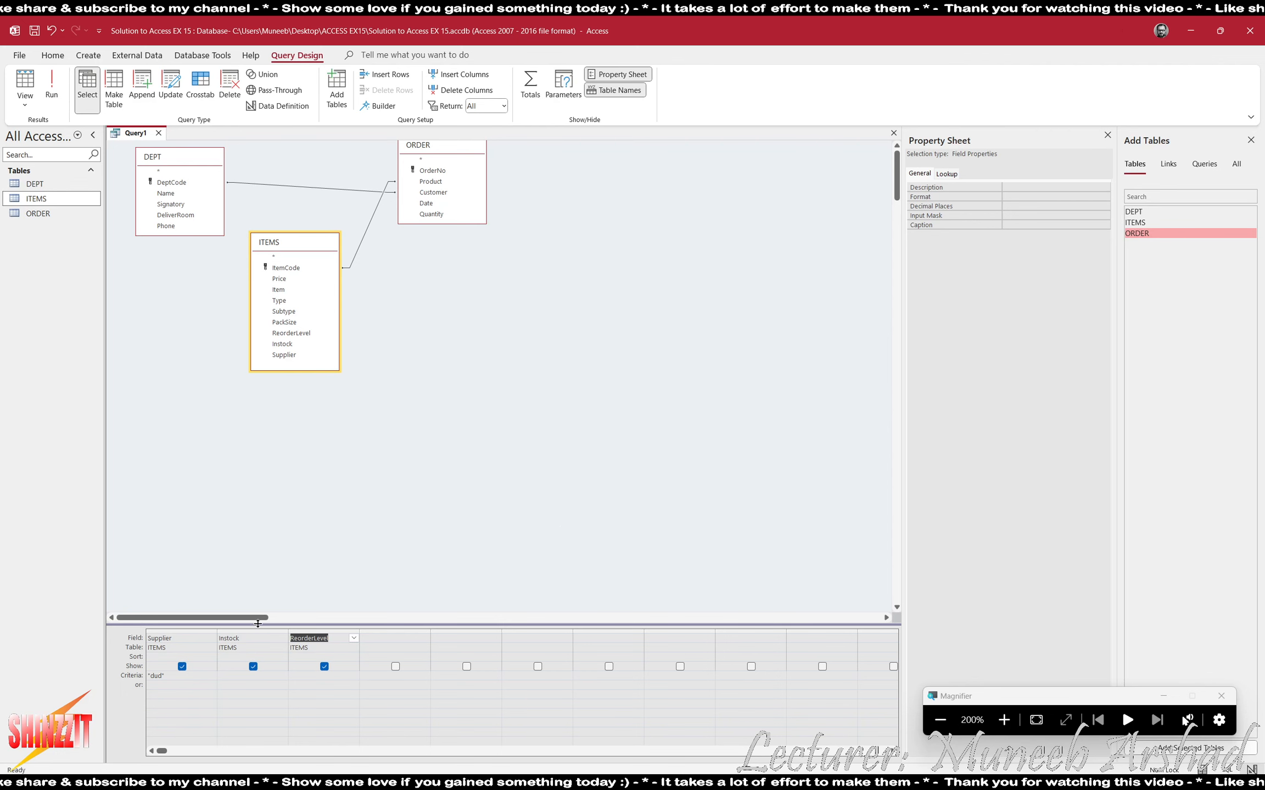
{"action": "left_click", "coordinate": [388, 638]}
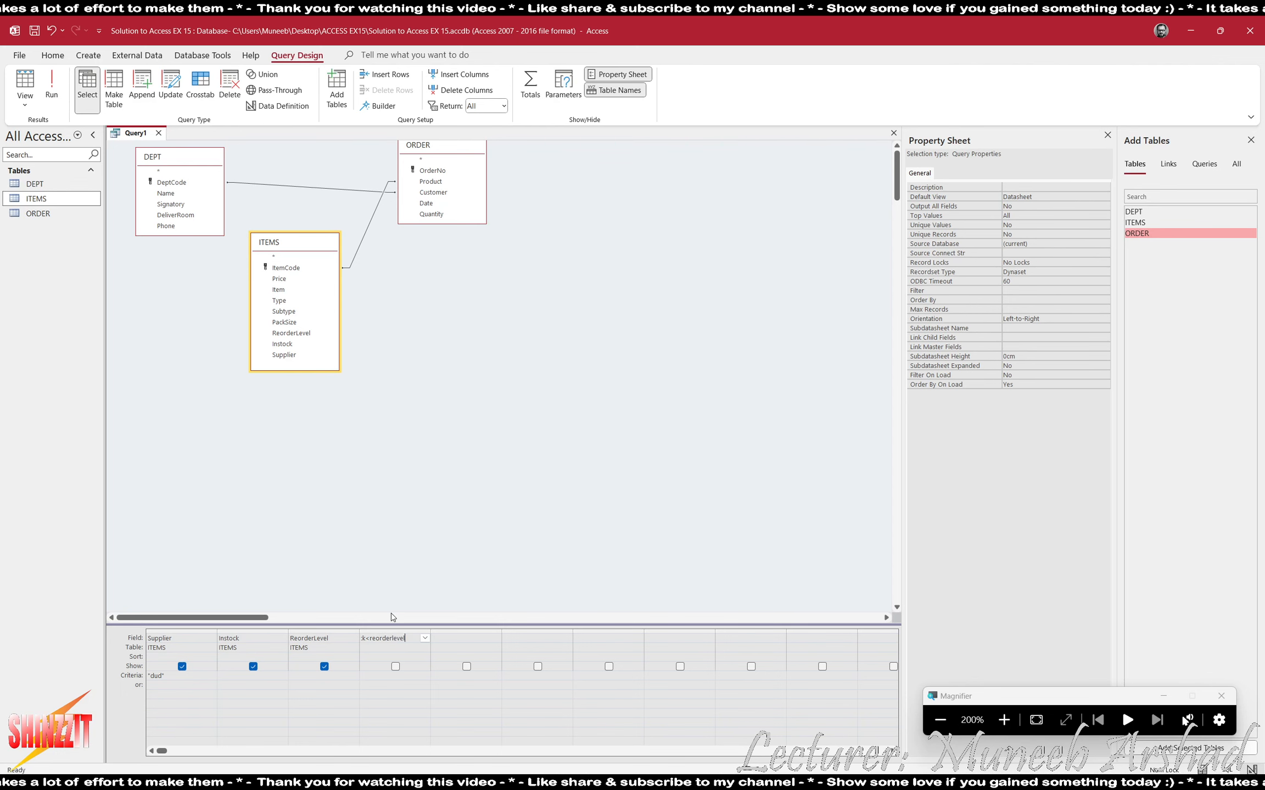
{"action": "key", "text": "Return"}
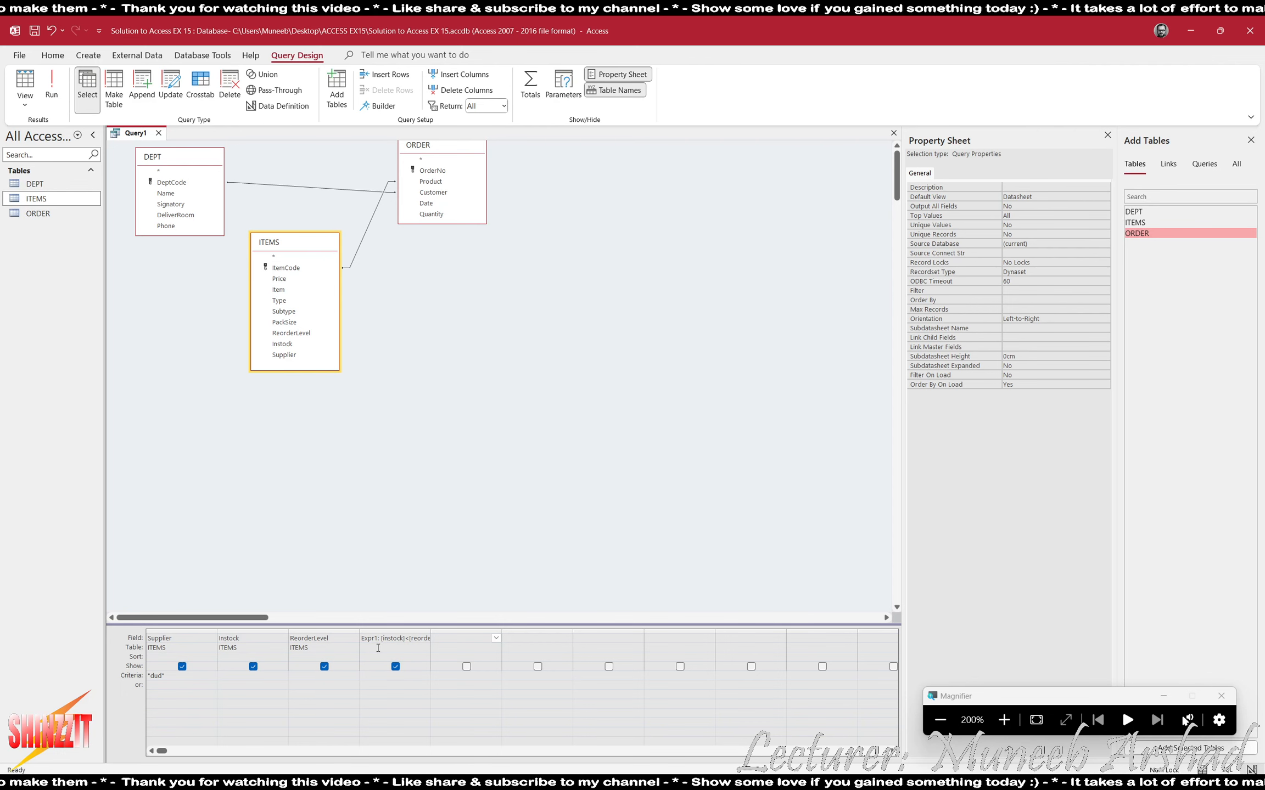
- Rename the calculated stock comparison field as Extract
{"action": "double_click", "coordinate": [378, 640]}
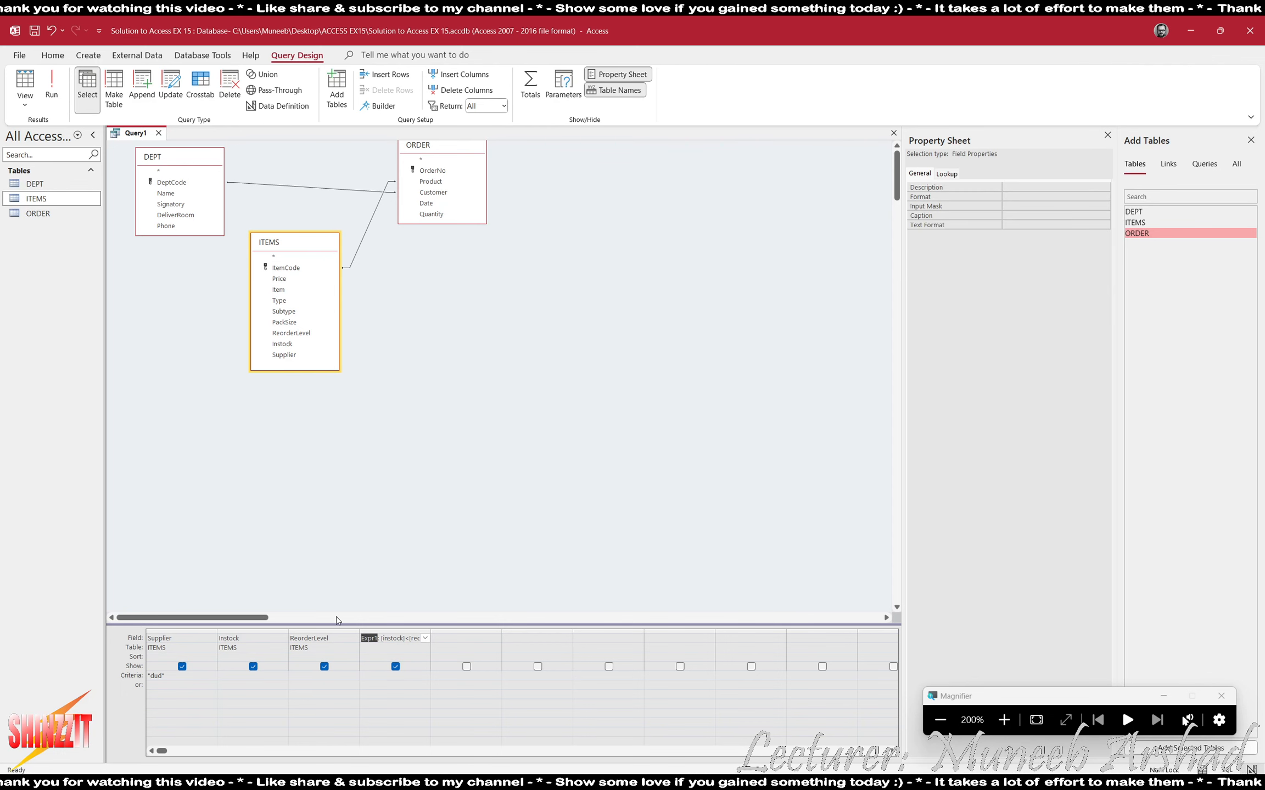
{"action": "type", "text": "S"}
{"action": "key", "text": "BackSpace"}
{"action": "type", "text": "Extra"}
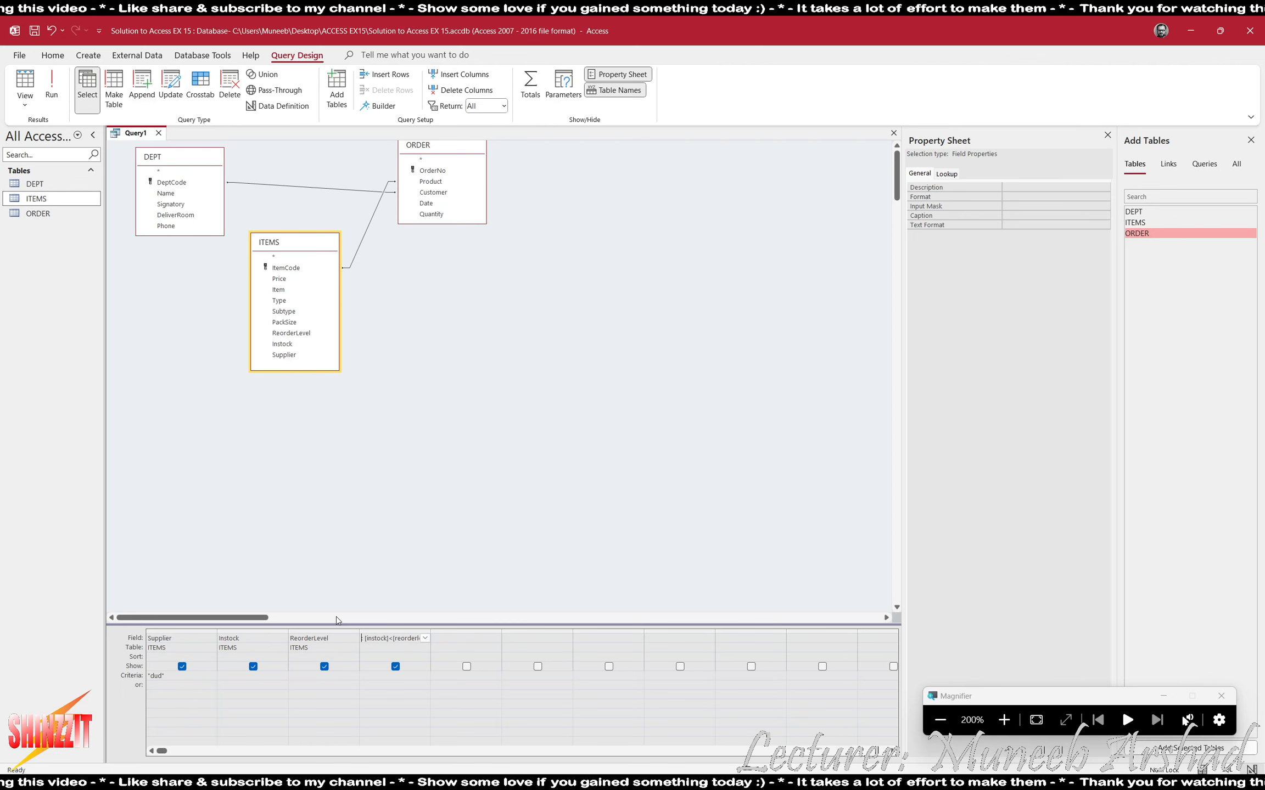
{"action": "type", "text": "ct:"}
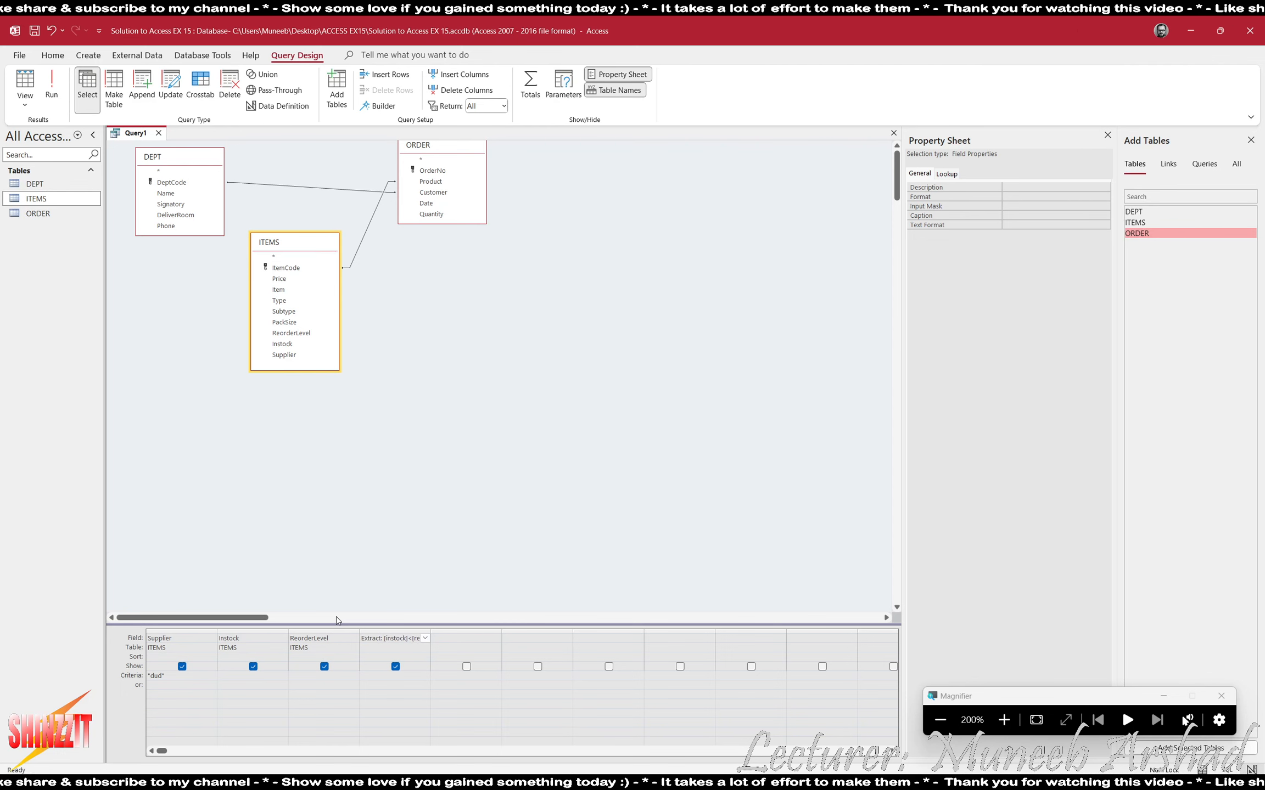
{"action": "left_click", "coordinate": [382, 723]}
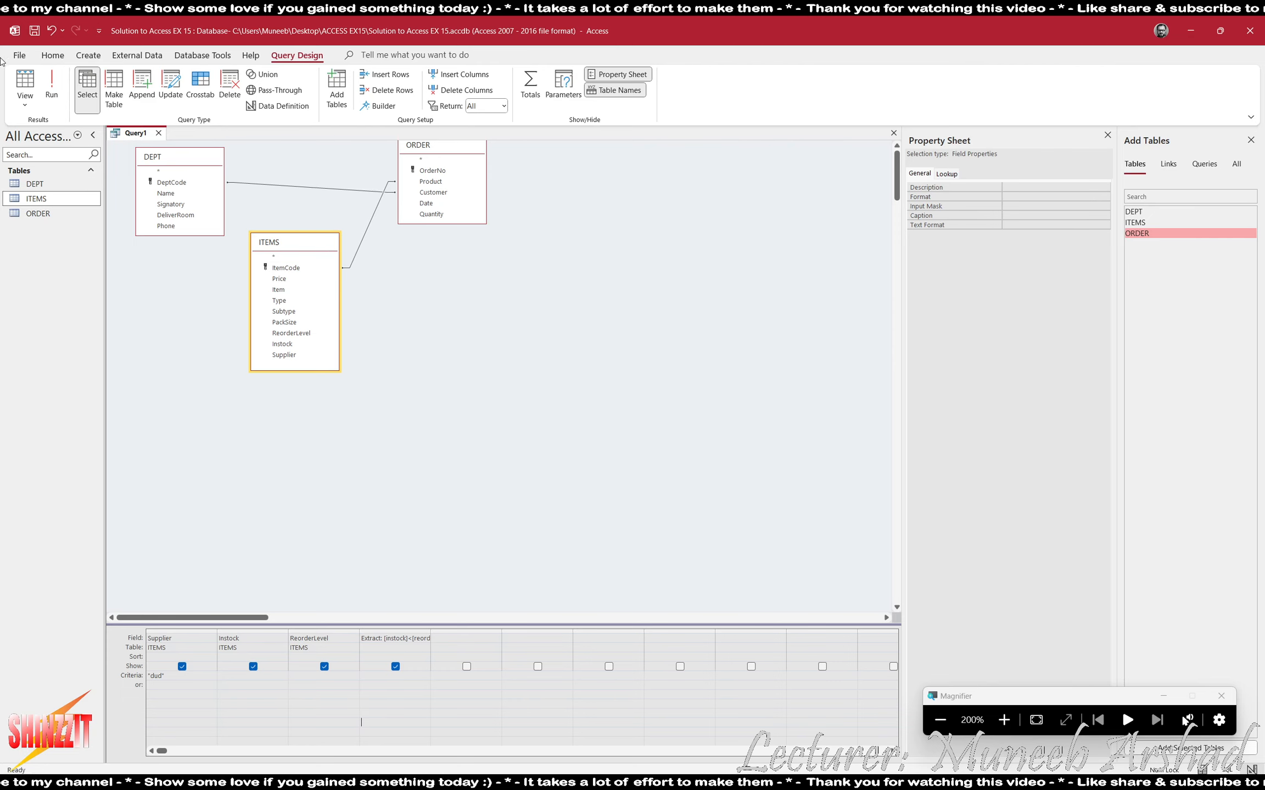
- Run the query and look through the Extract values beside Instock and ReorderLevel
{"action": "left_click", "coordinate": [52, 87]}
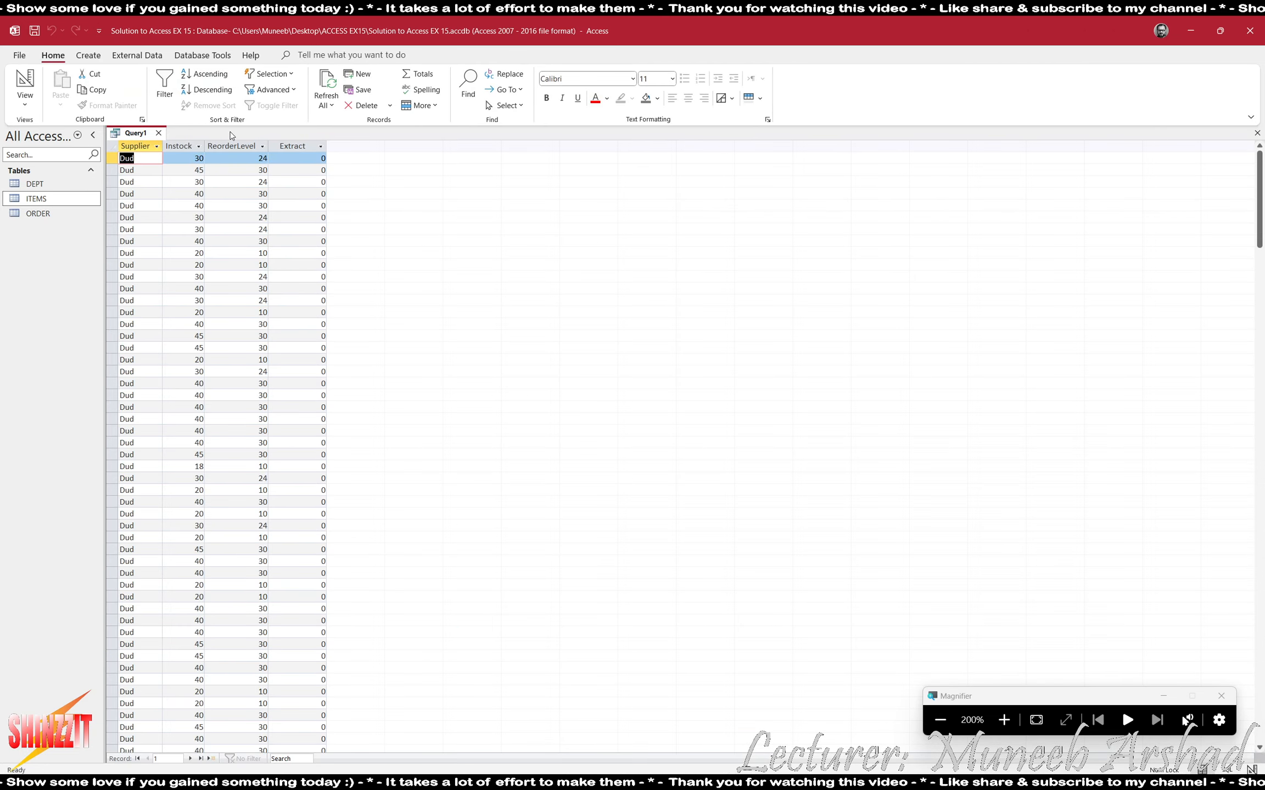
{"action": "scroll", "coordinate": [320, 341], "scroll_direction": "down", "scroll_amount": 15}
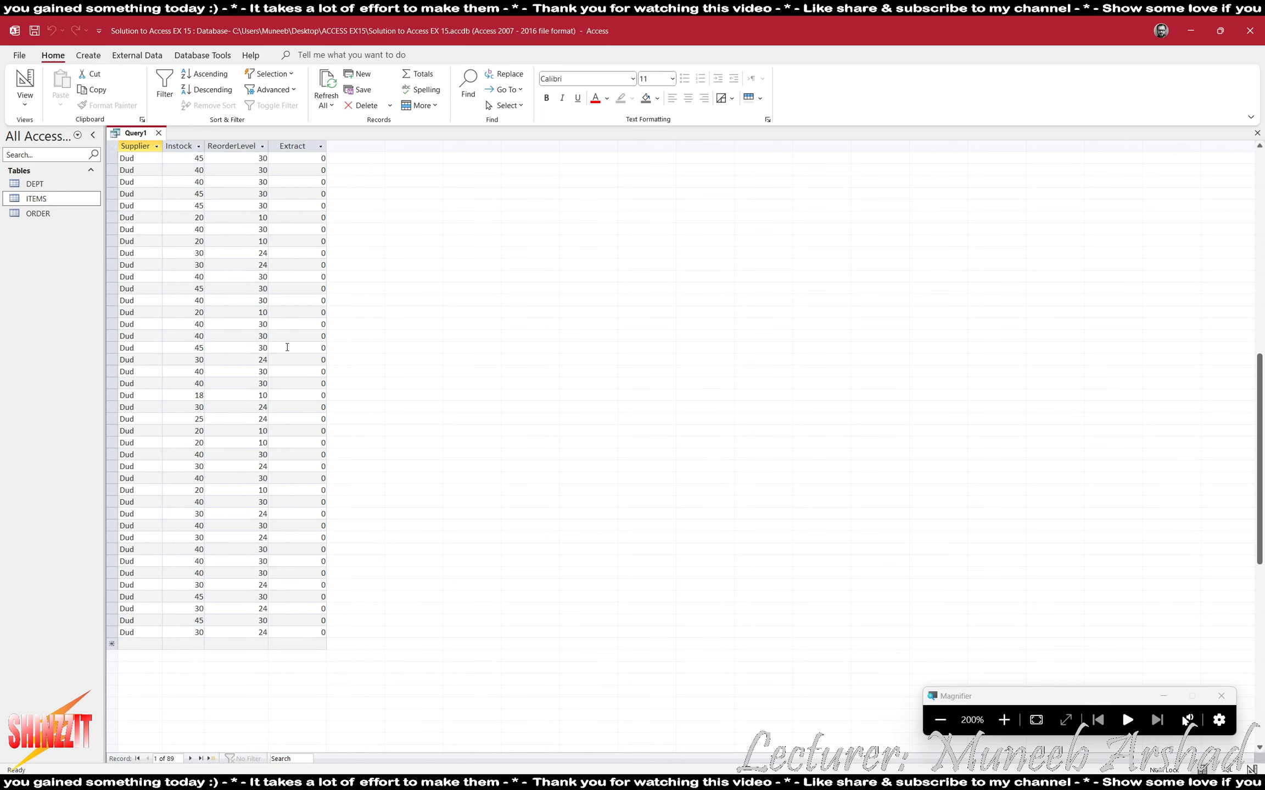
{"action": "scroll", "coordinate": [296, 326], "scroll_direction": "up", "scroll_amount": 15}
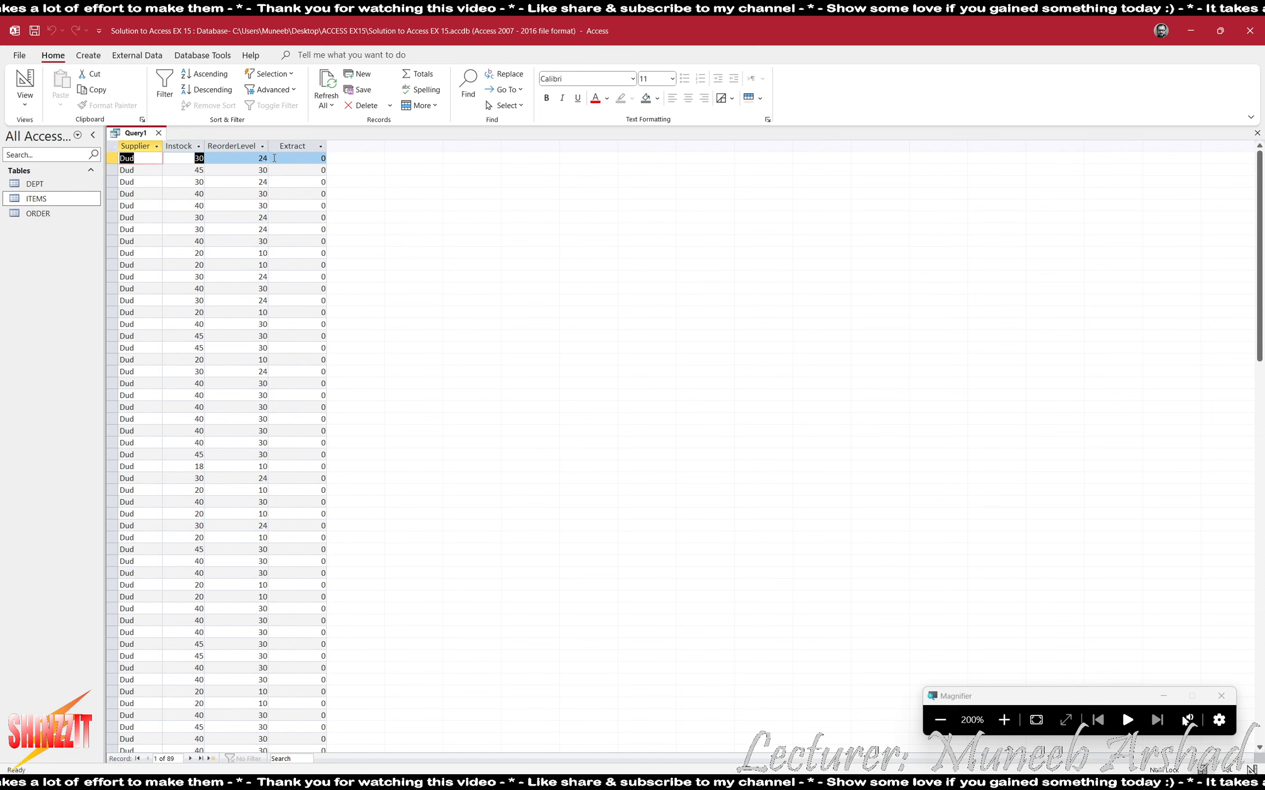
- Return to the query design and remove the ORDER and DEPT tables, keeping only ITEMS as the source
{"action": "key", "text": "Tab"}
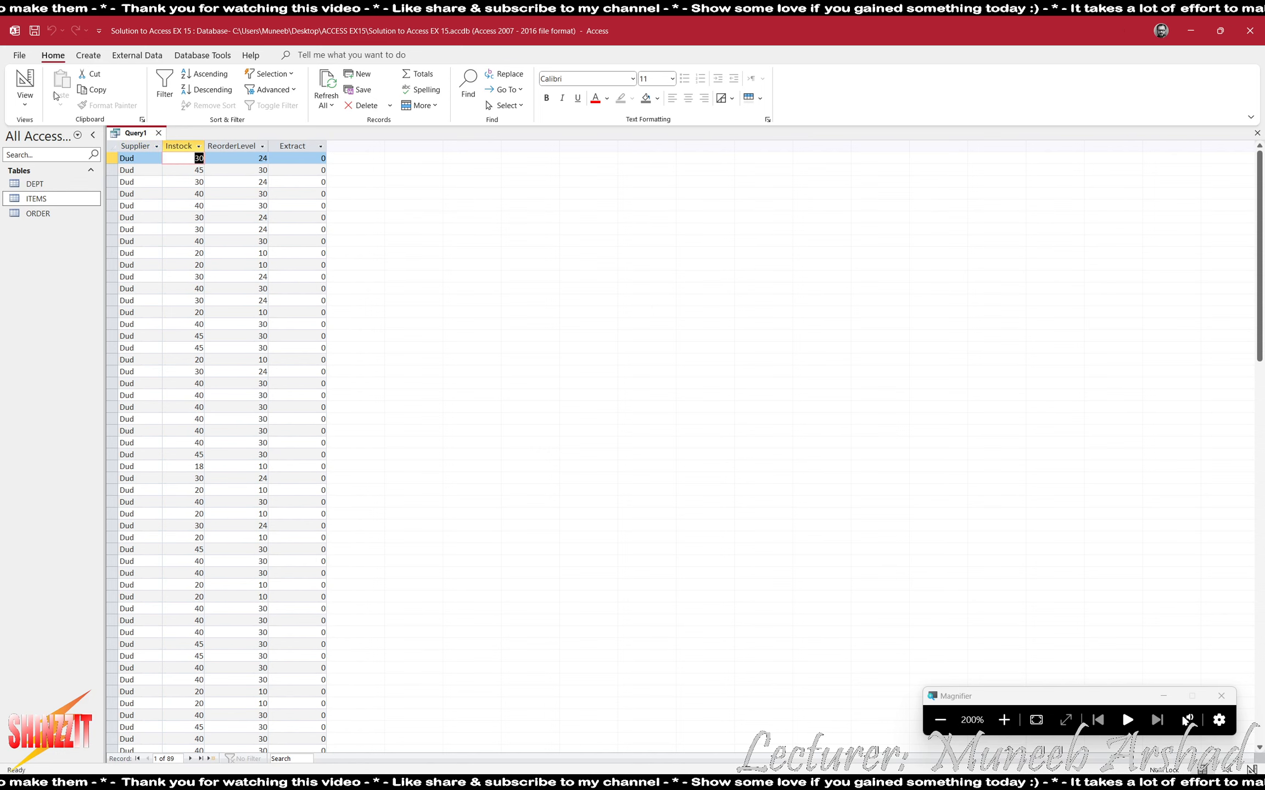
{"action": "key", "text": "Tab"}
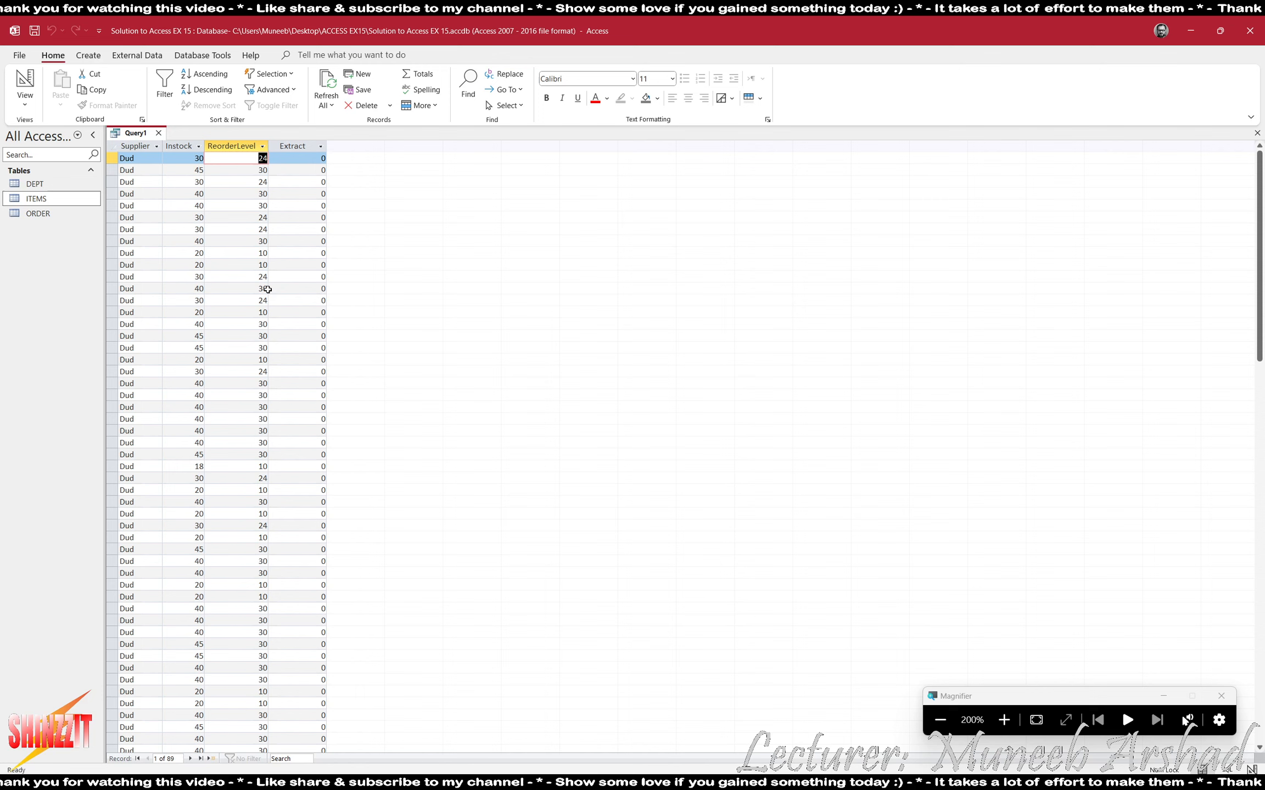
{"action": "left_click", "coordinate": [24, 82]}
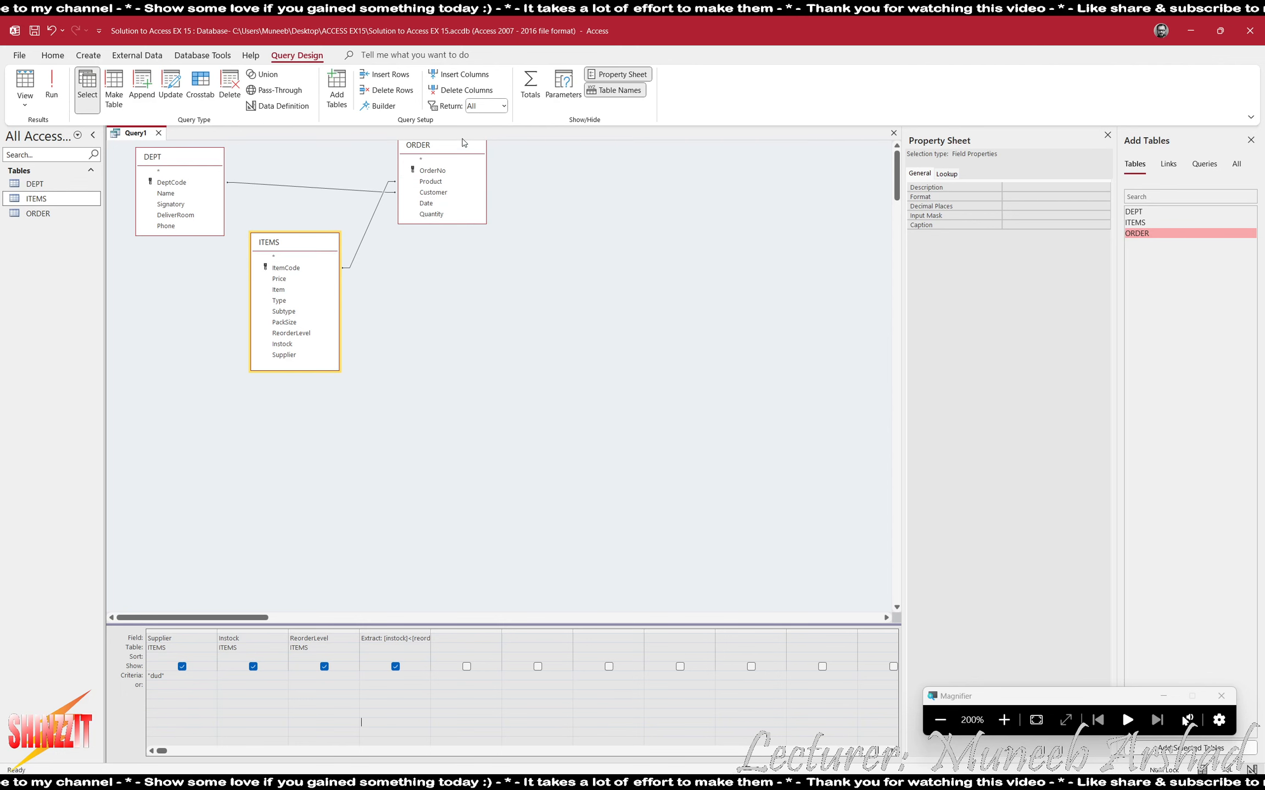
{"action": "mouse_move", "coordinate": [426, 151]}
{"action": "left_mouse_down"}
{"action": "mouse_move", "coordinate": [437, 221]}
{"action": "mouse_move", "coordinate": [431, 177]}
{"action": "left_mouse_up"}
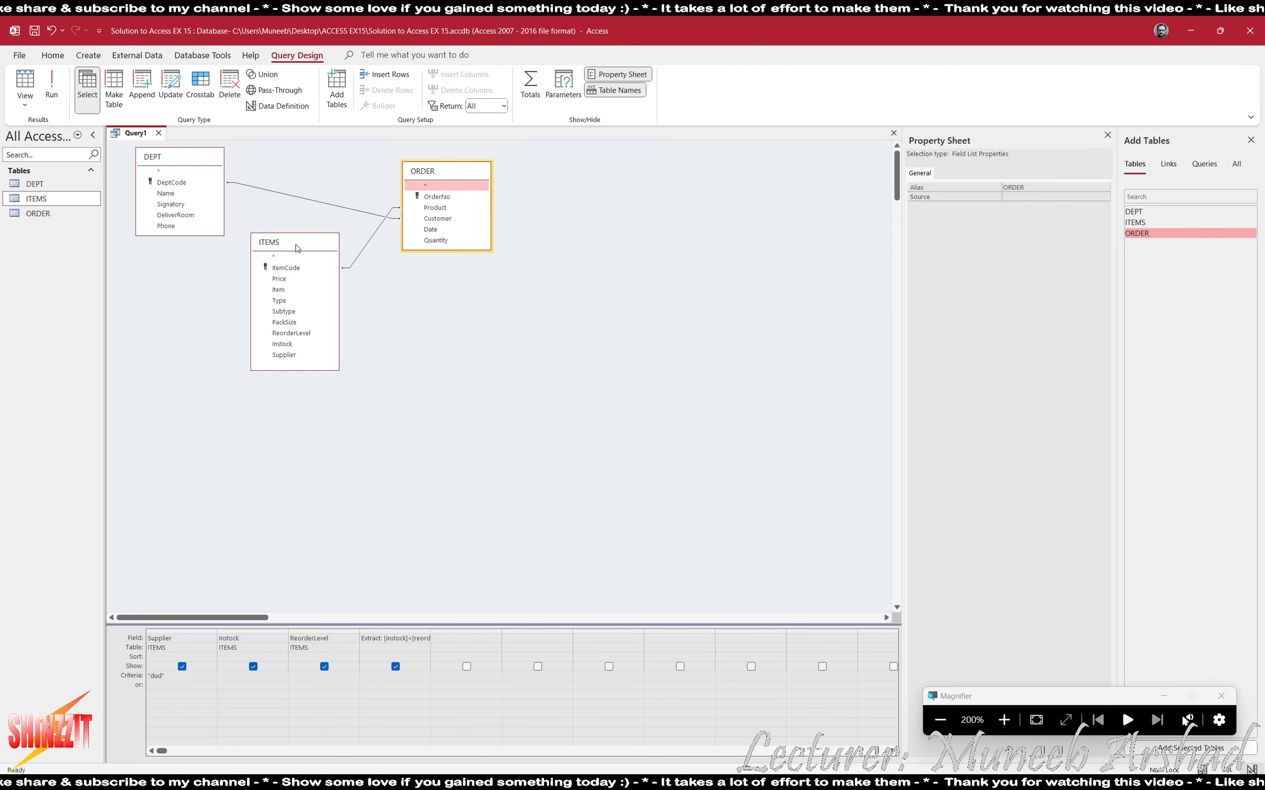
{"action": "left_click", "coordinate": [290, 356]}
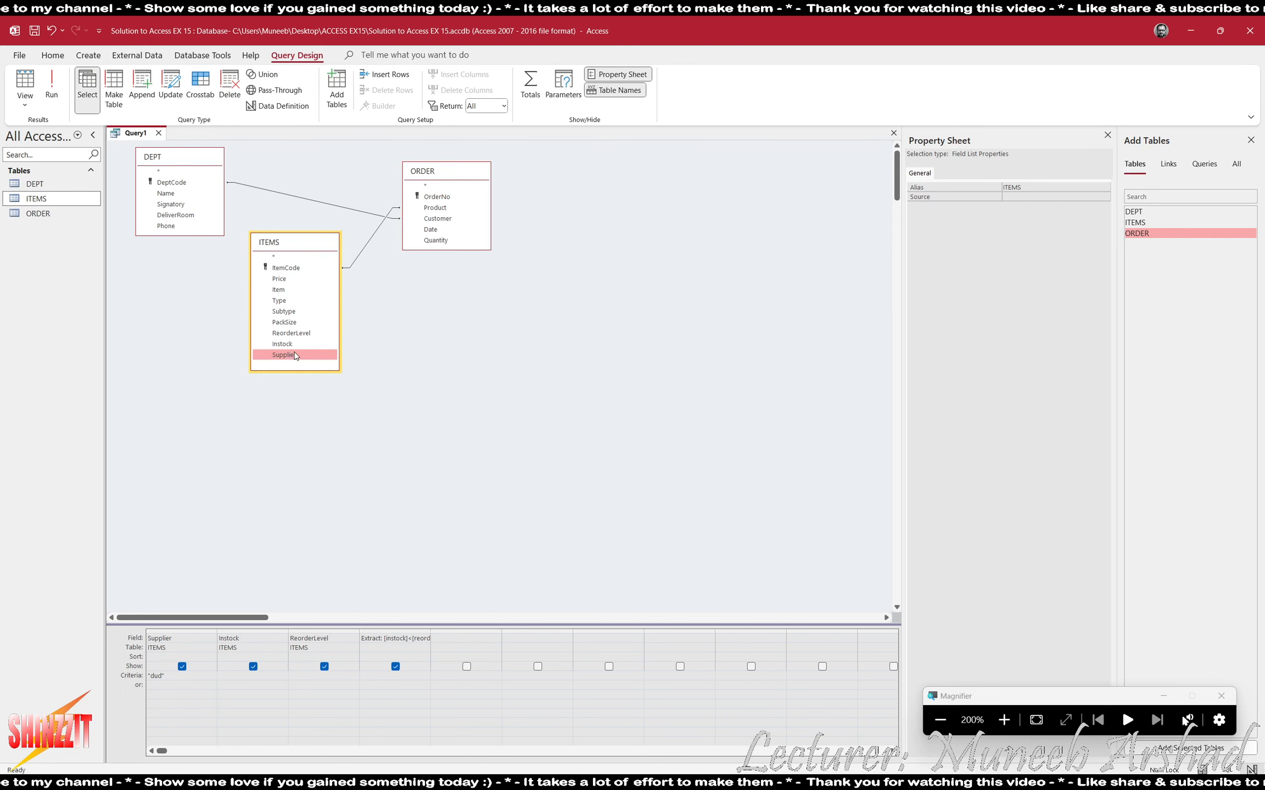
{"action": "left_click", "coordinate": [292, 333]}
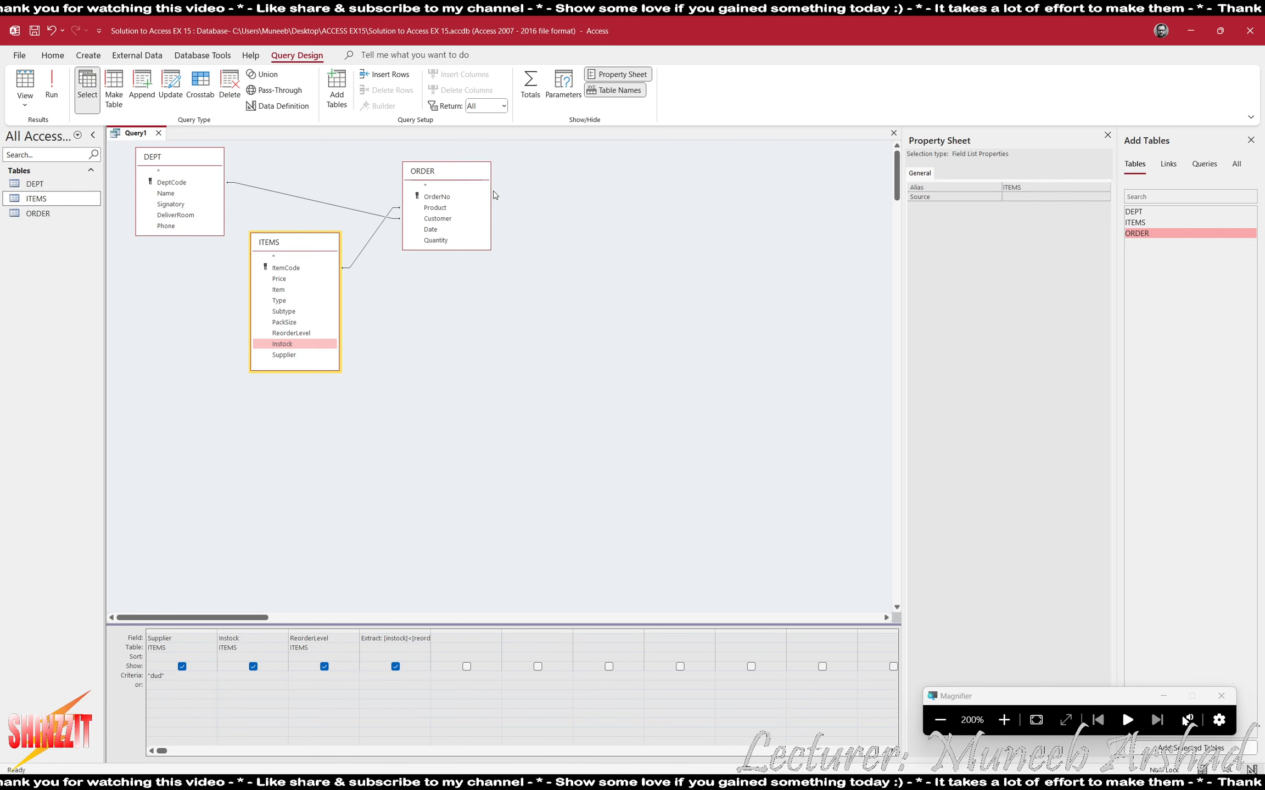
{"action": "left_click", "coordinate": [436, 169]}
{"action": "key", "text": "Delete"}
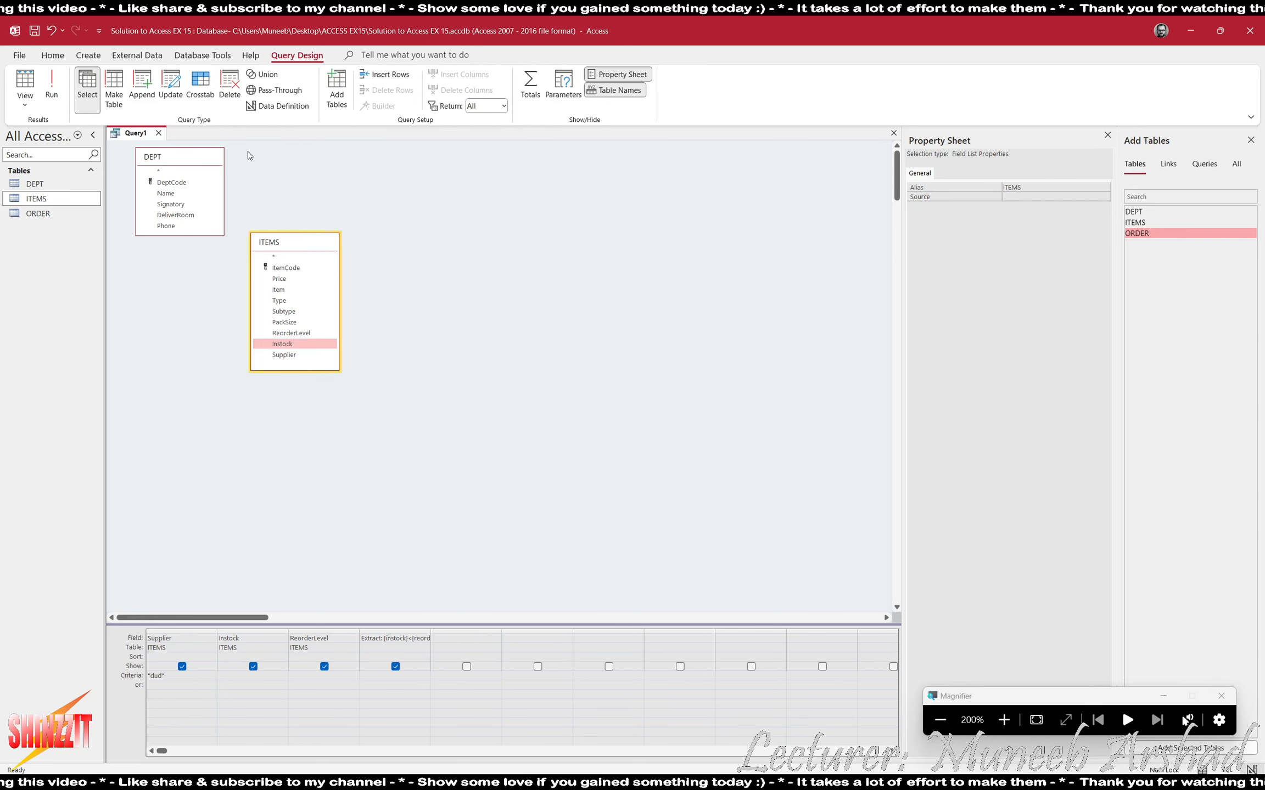
{"action": "left_click", "coordinate": [162, 158]}
{"action": "key", "text": "Delete"}
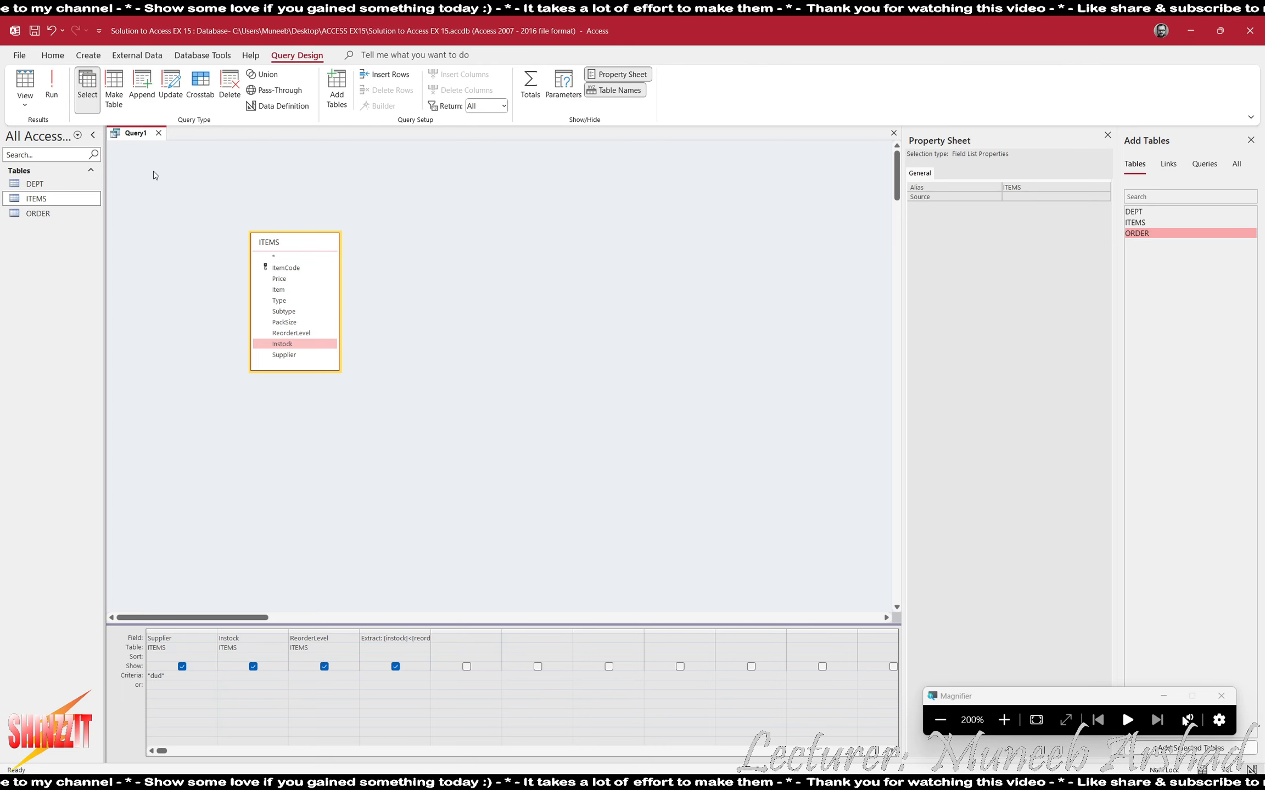
- Run the query and compare the Extract values with Instock and ReorderLevel throughout the records
{"action": "left_click", "coordinate": [51, 82]}
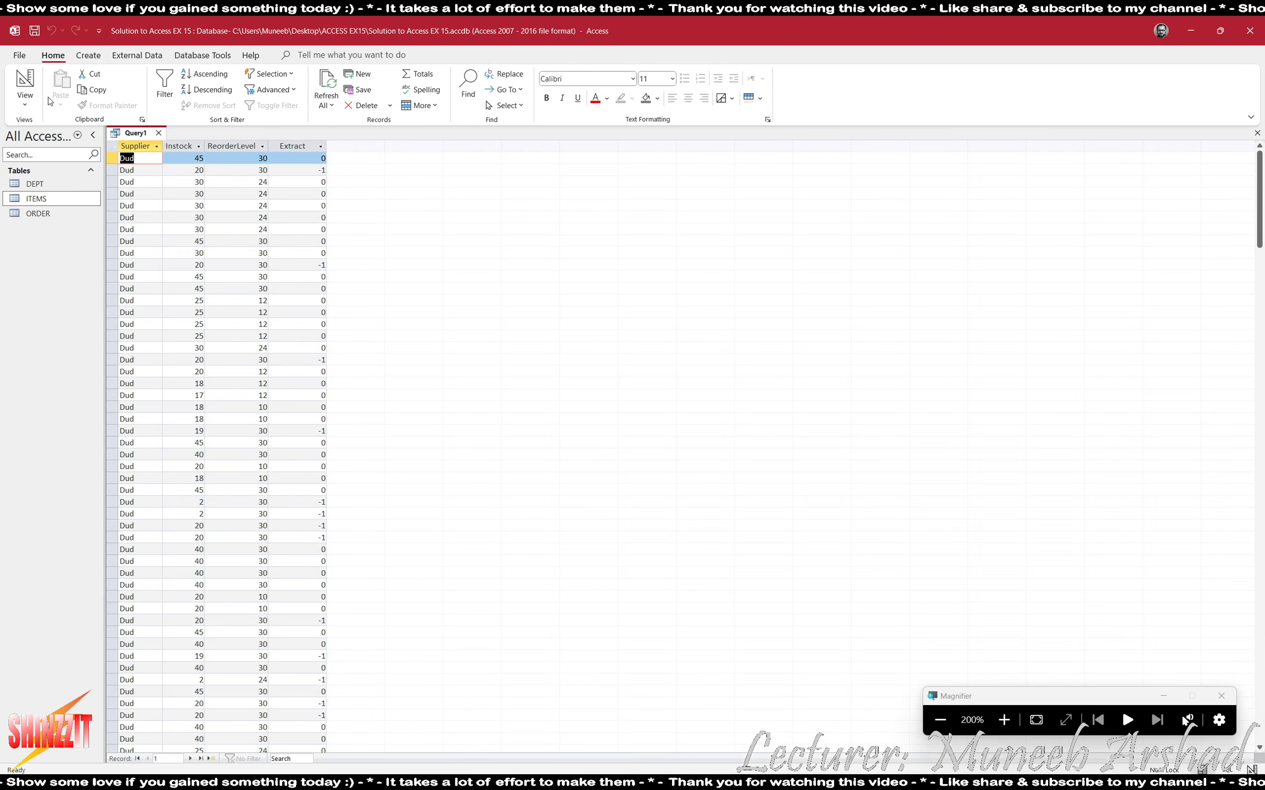
{"action": "scroll", "coordinate": [294, 257], "scroll_direction": "down", "scroll_amount": 7}
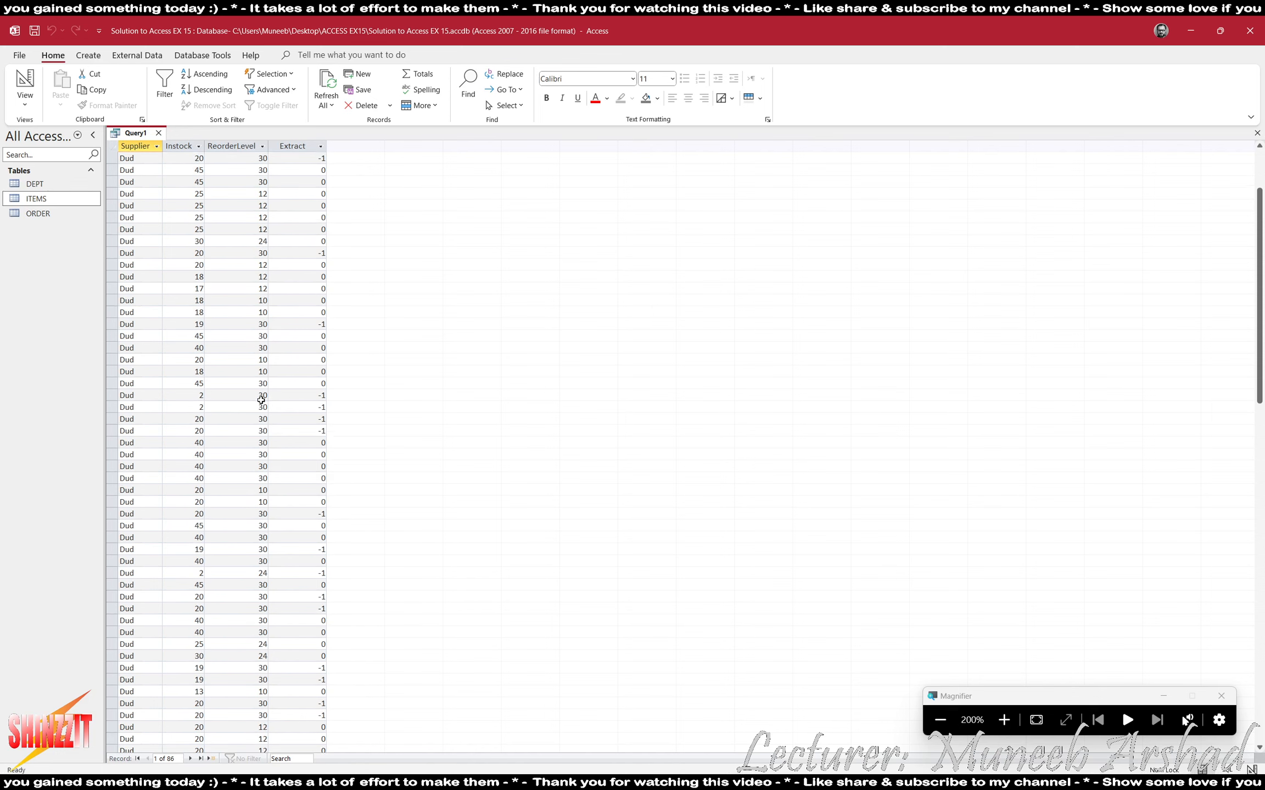
{"action": "scroll", "coordinate": [277, 377], "scroll_direction": "down", "scroll_amount": 7}
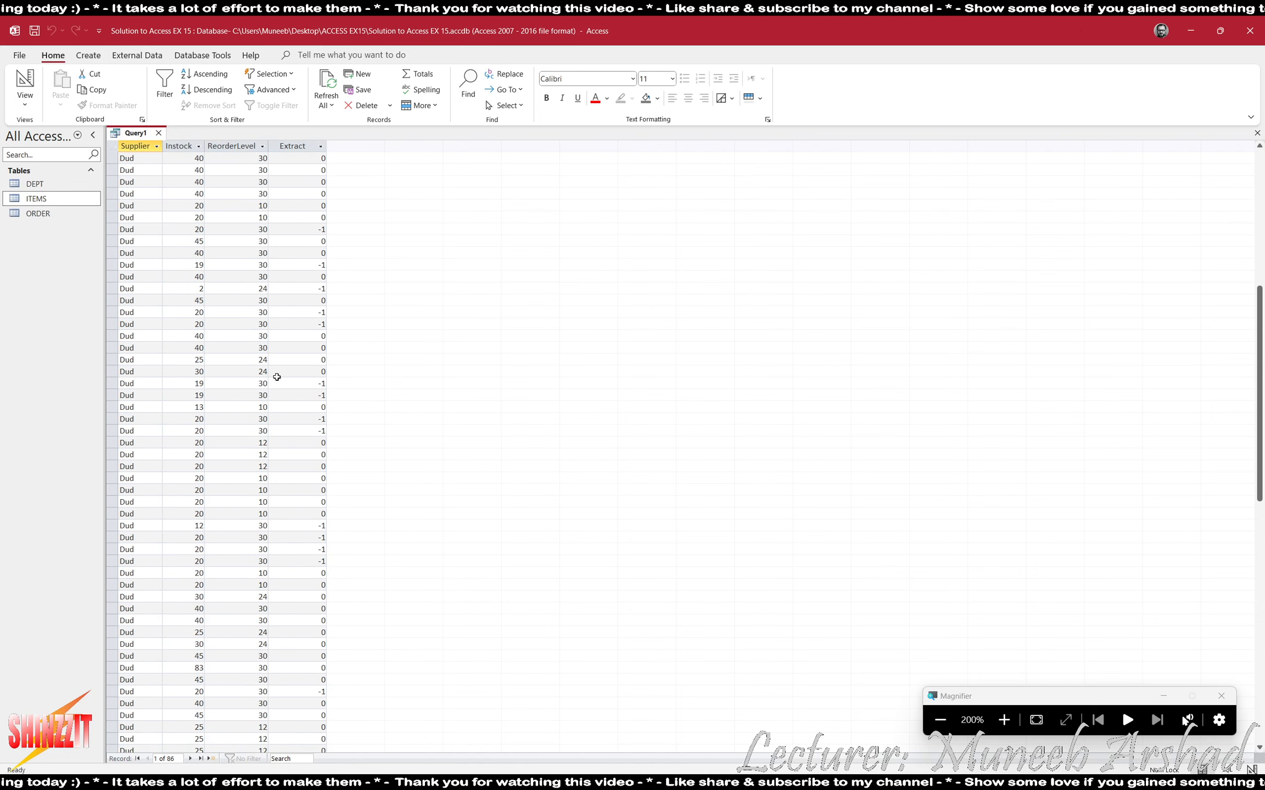
{"action": "scroll", "coordinate": [276, 376], "scroll_direction": "down", "scroll_amount": 8}
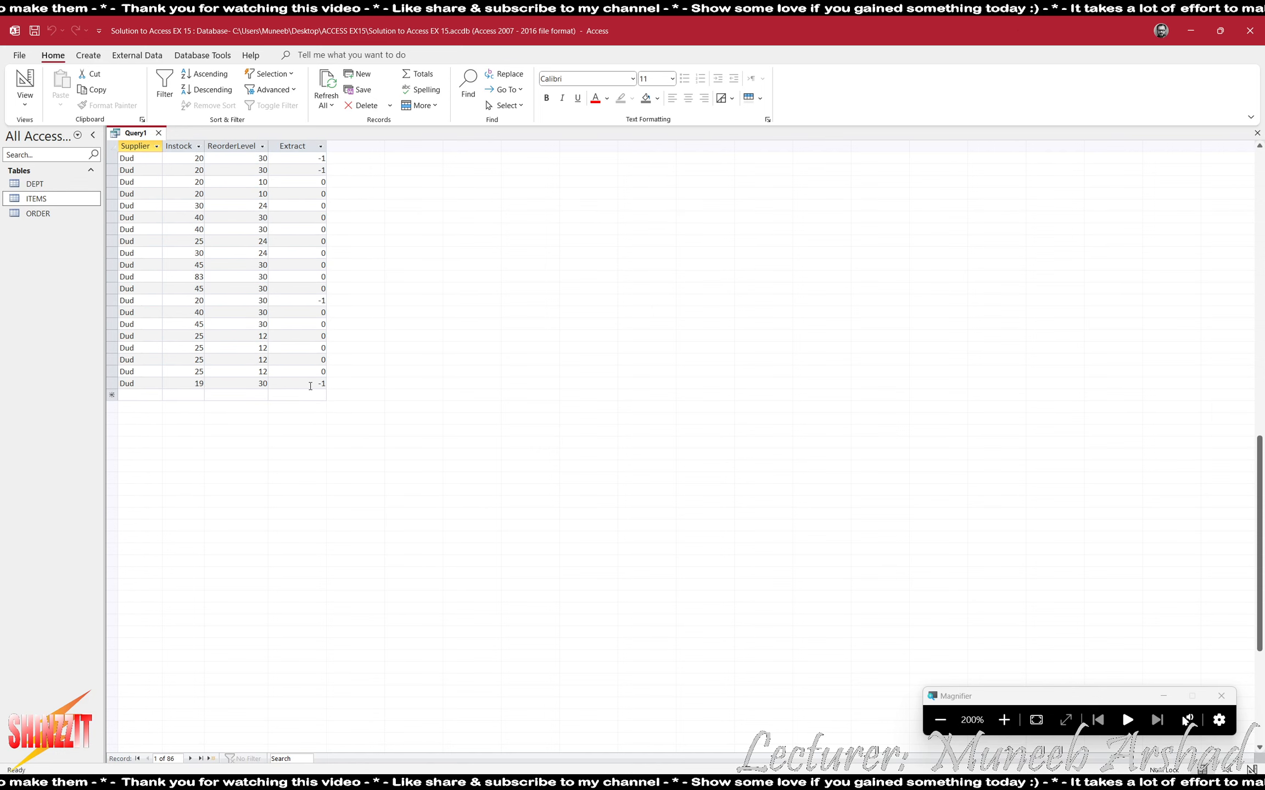
{"action": "left_click", "coordinate": [321, 383]}
{"action": "left_click", "coordinate": [311, 303]}
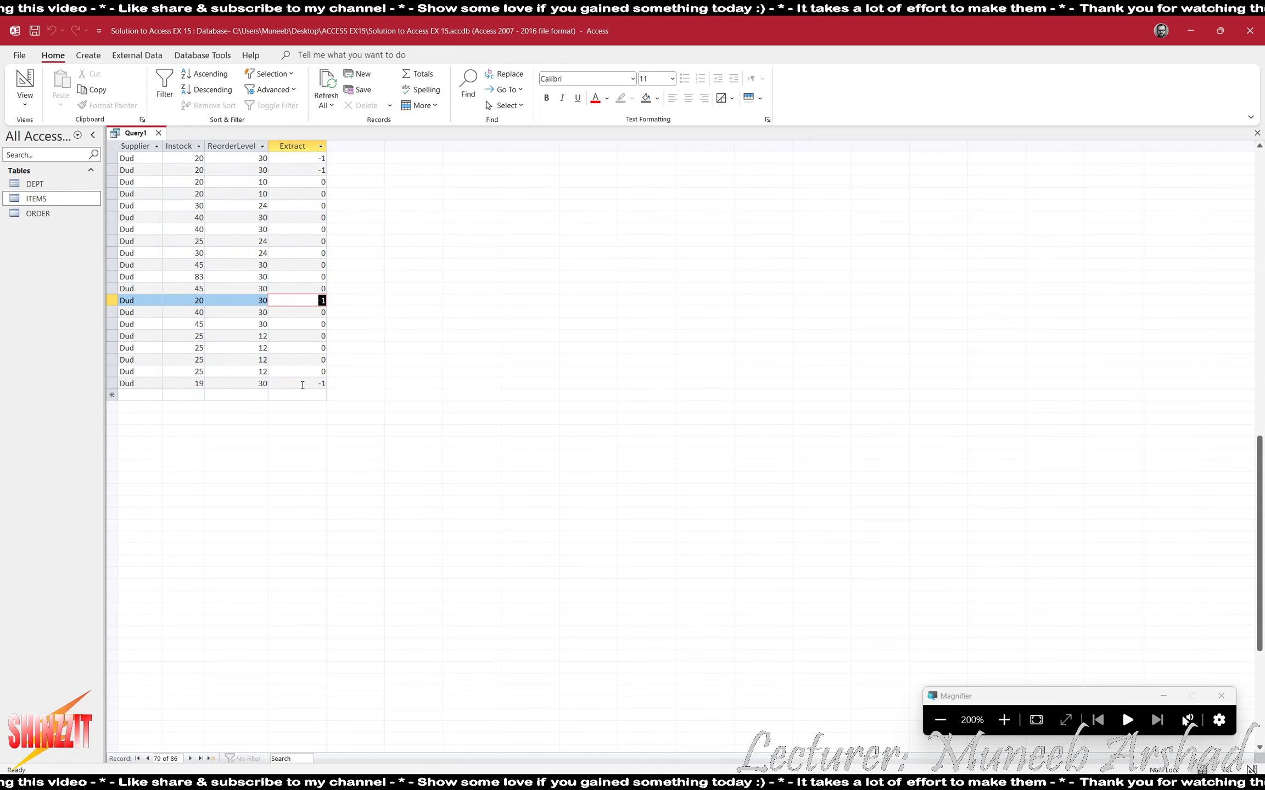
{"action": "scroll", "coordinate": [302, 385], "scroll_direction": "up", "scroll_amount": 20}
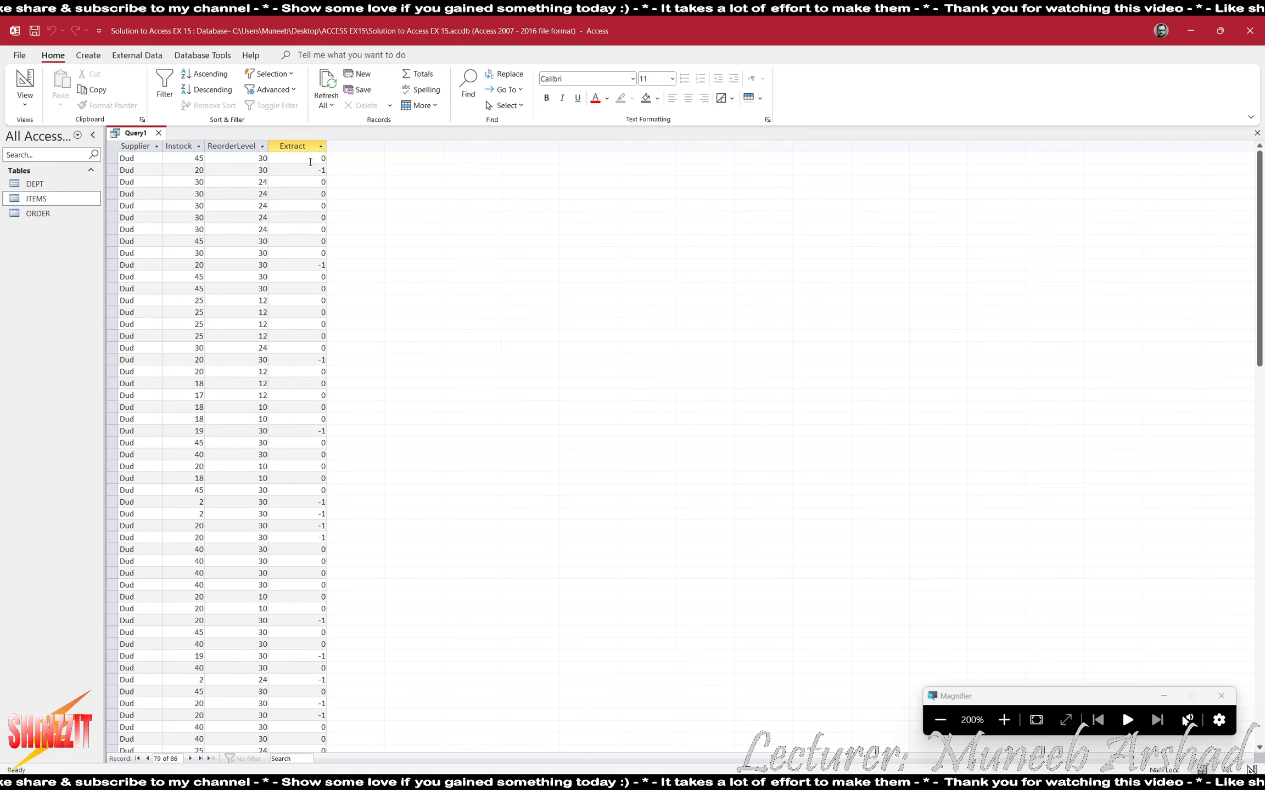
{"action": "left_click", "coordinate": [302, 173]}
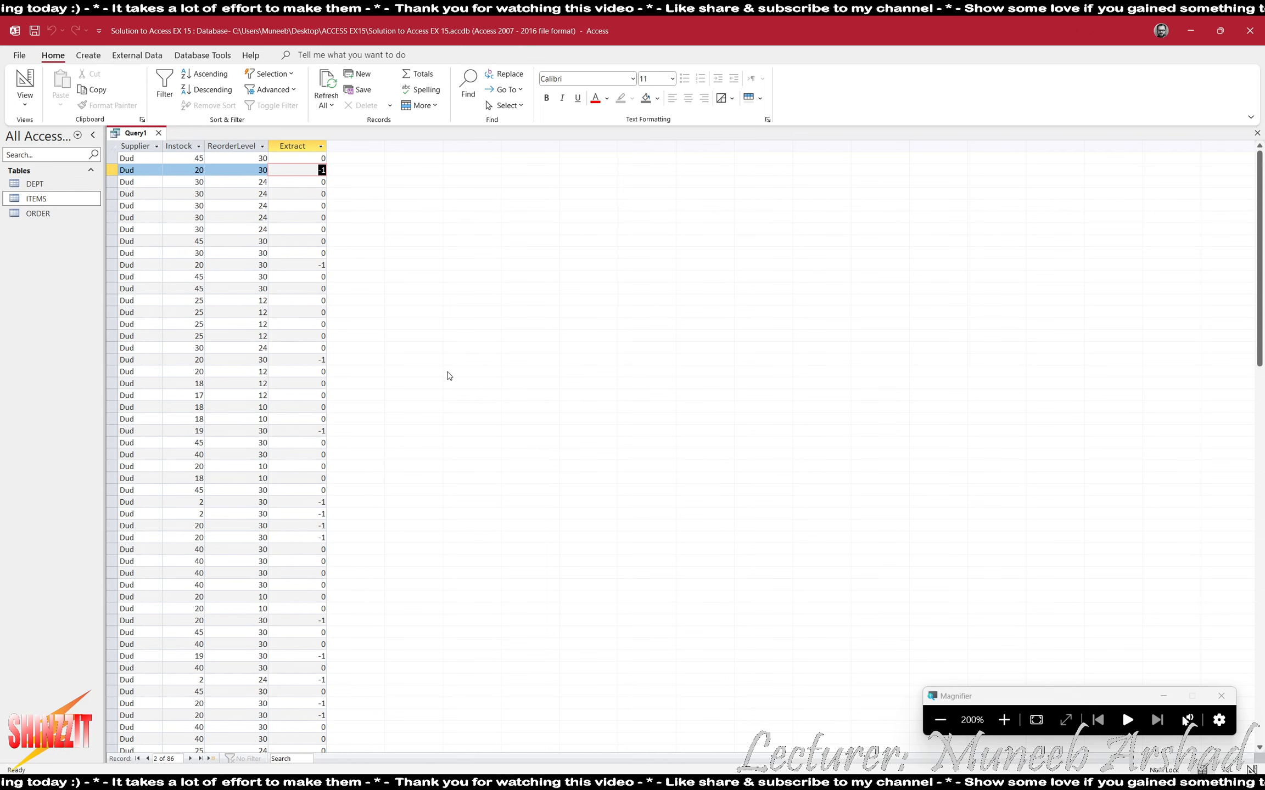
{"action": "left_click", "coordinate": [324, 182]}
{"action": "left_click", "coordinate": [305, 168]}
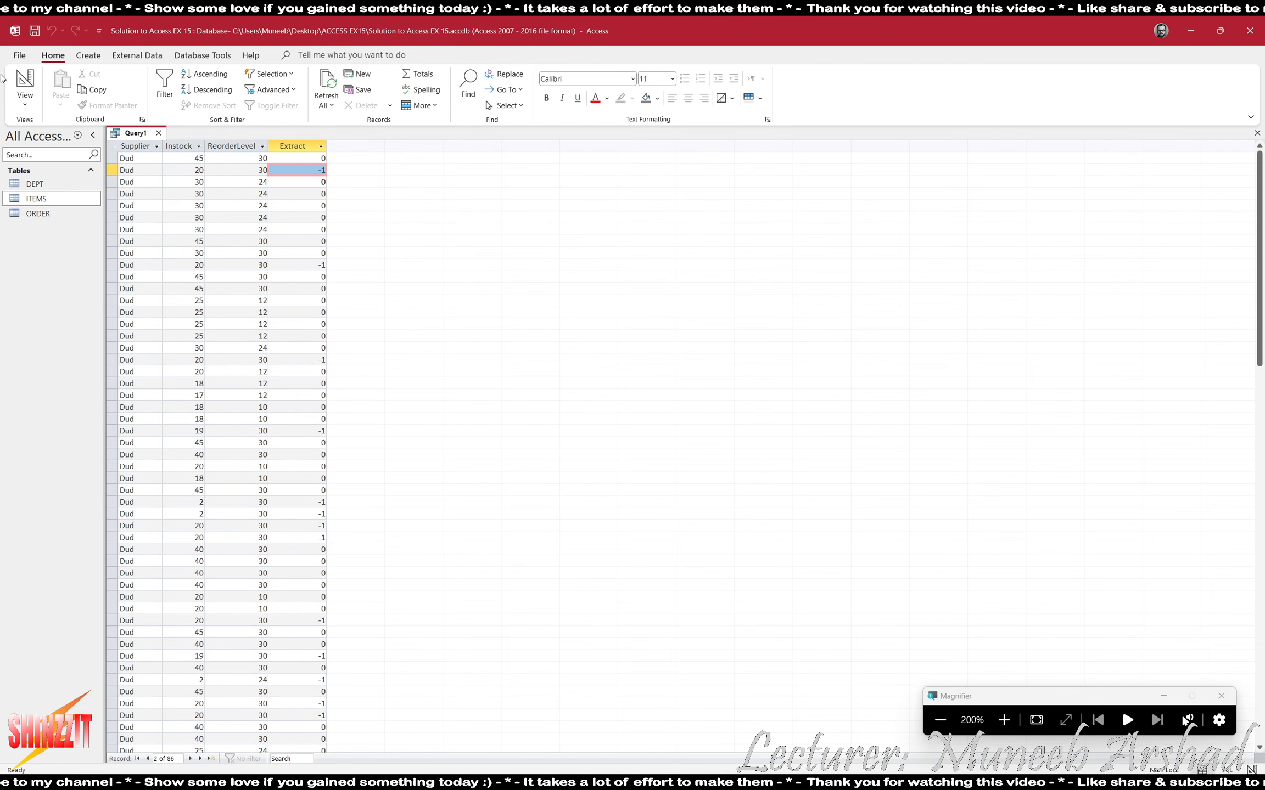
- Check the Extract field's format options in the query design and widen its column to fit the full expression
{"action": "left_click", "coordinate": [25, 80]}
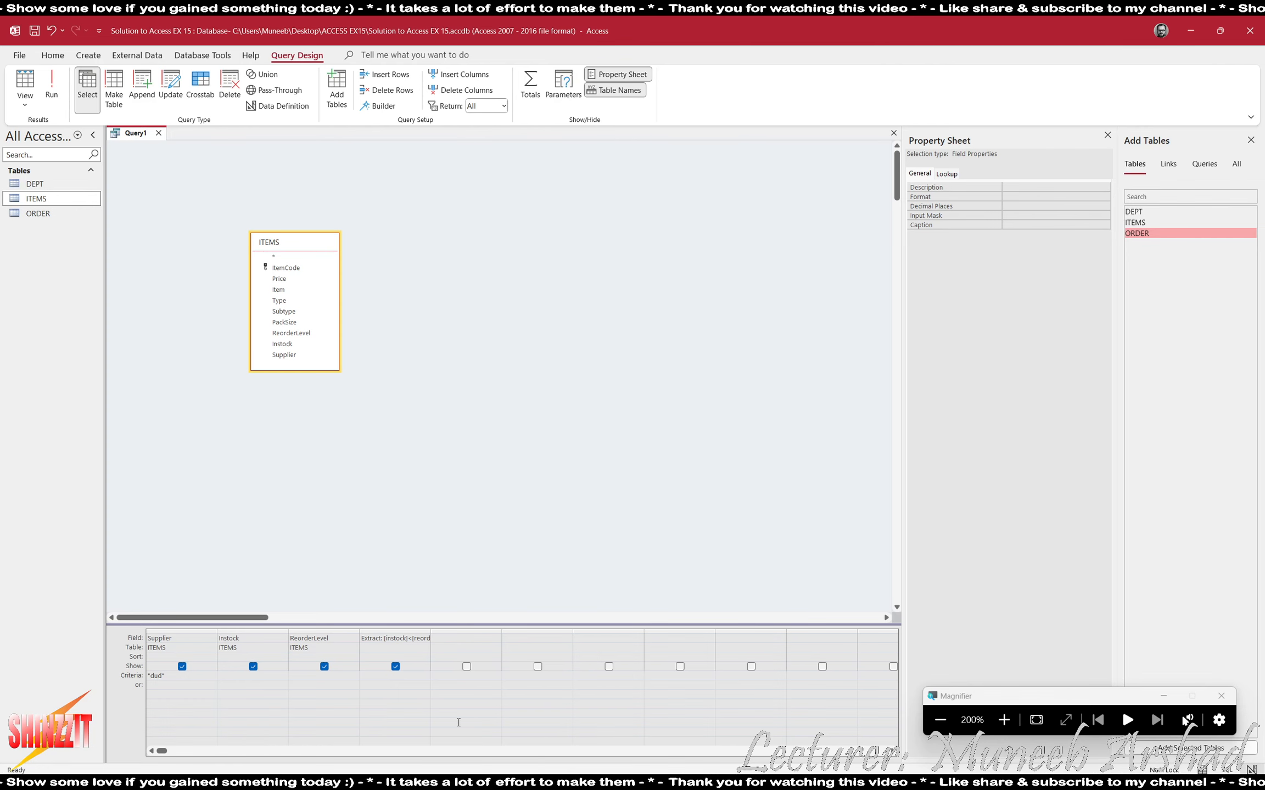
{"action": "right_click", "coordinate": [401, 699]}
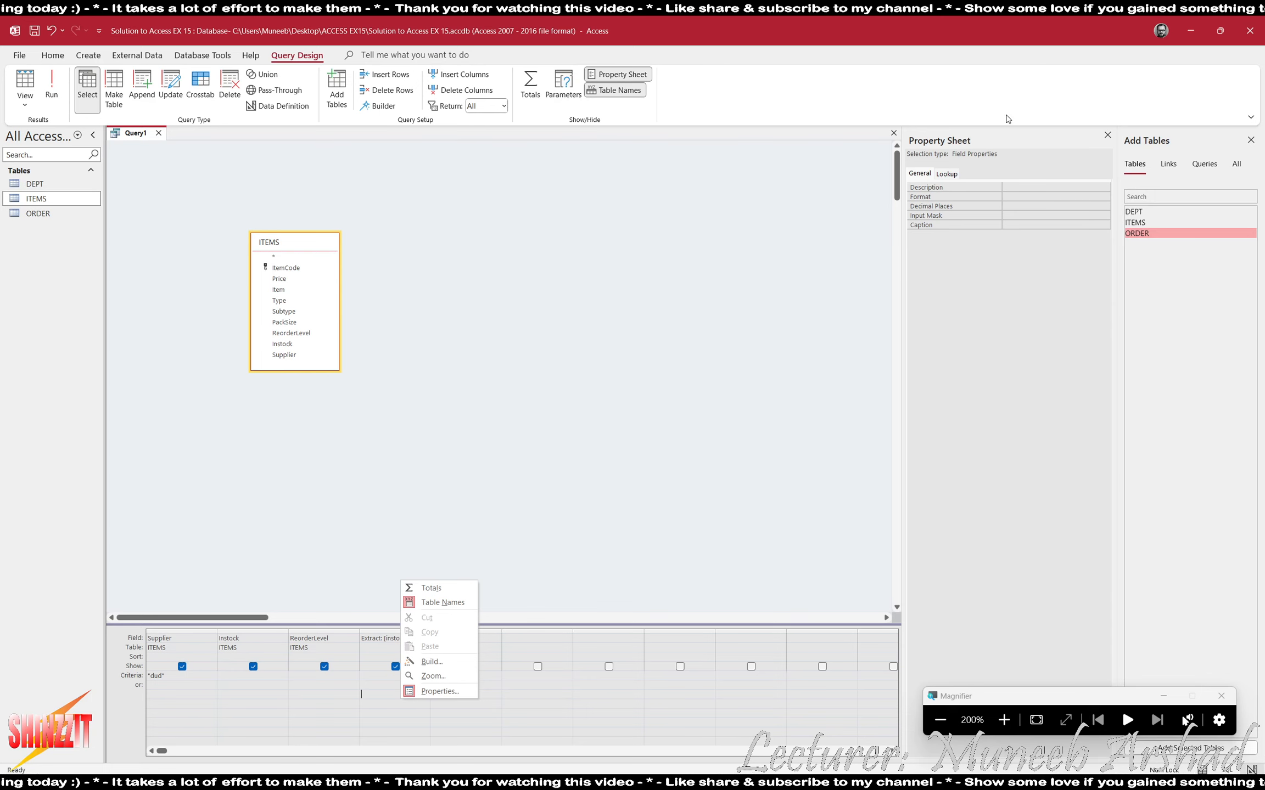
{"action": "left_click", "coordinate": [1057, 195]}
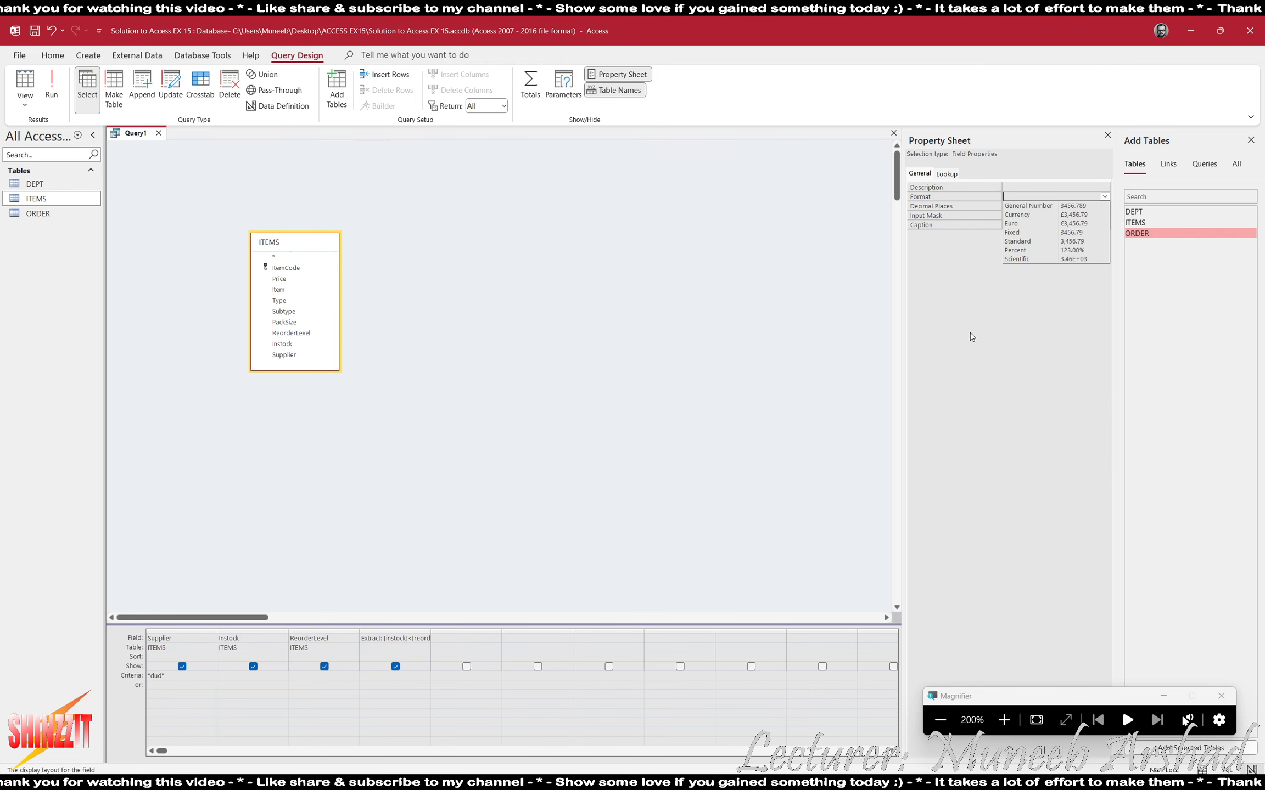
{"action": "left_click", "coordinate": [959, 317]}
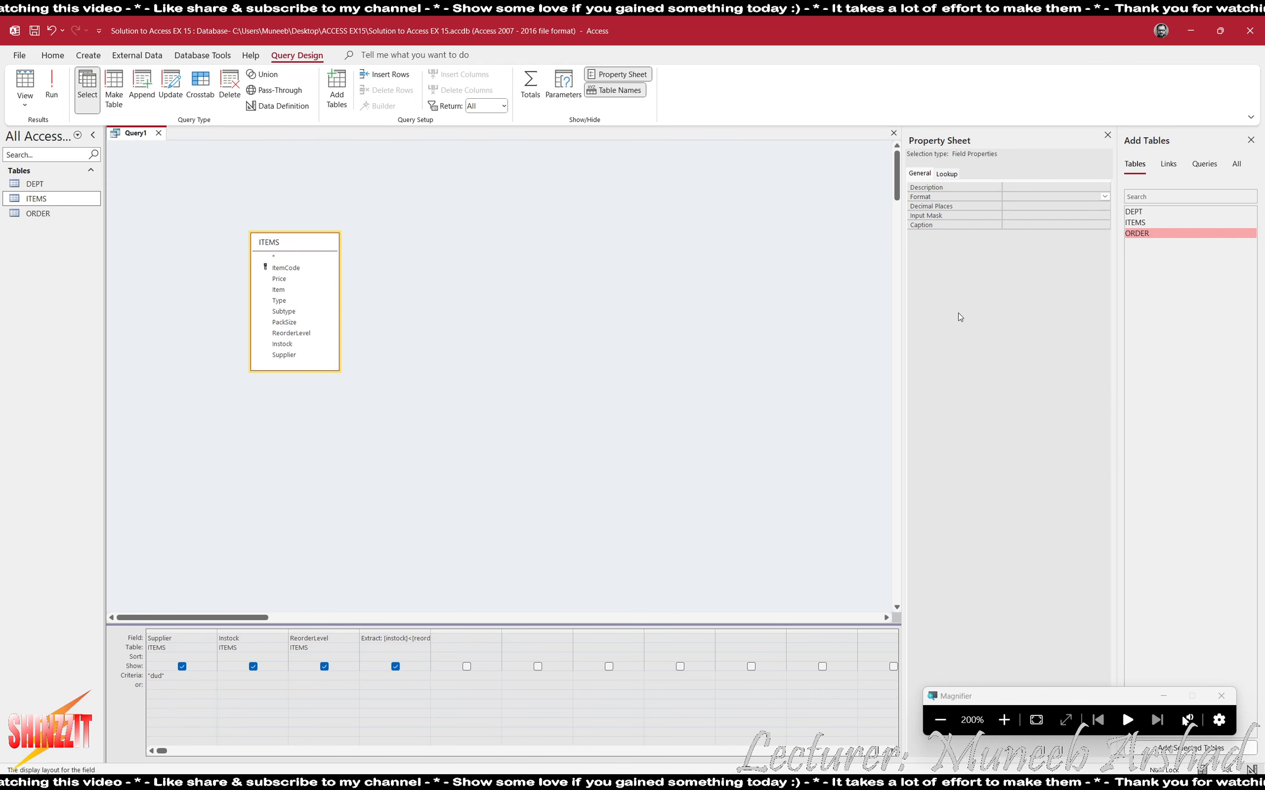
{"action": "left_click", "coordinate": [946, 174]}
{"action": "left_click", "coordinate": [918, 175]}
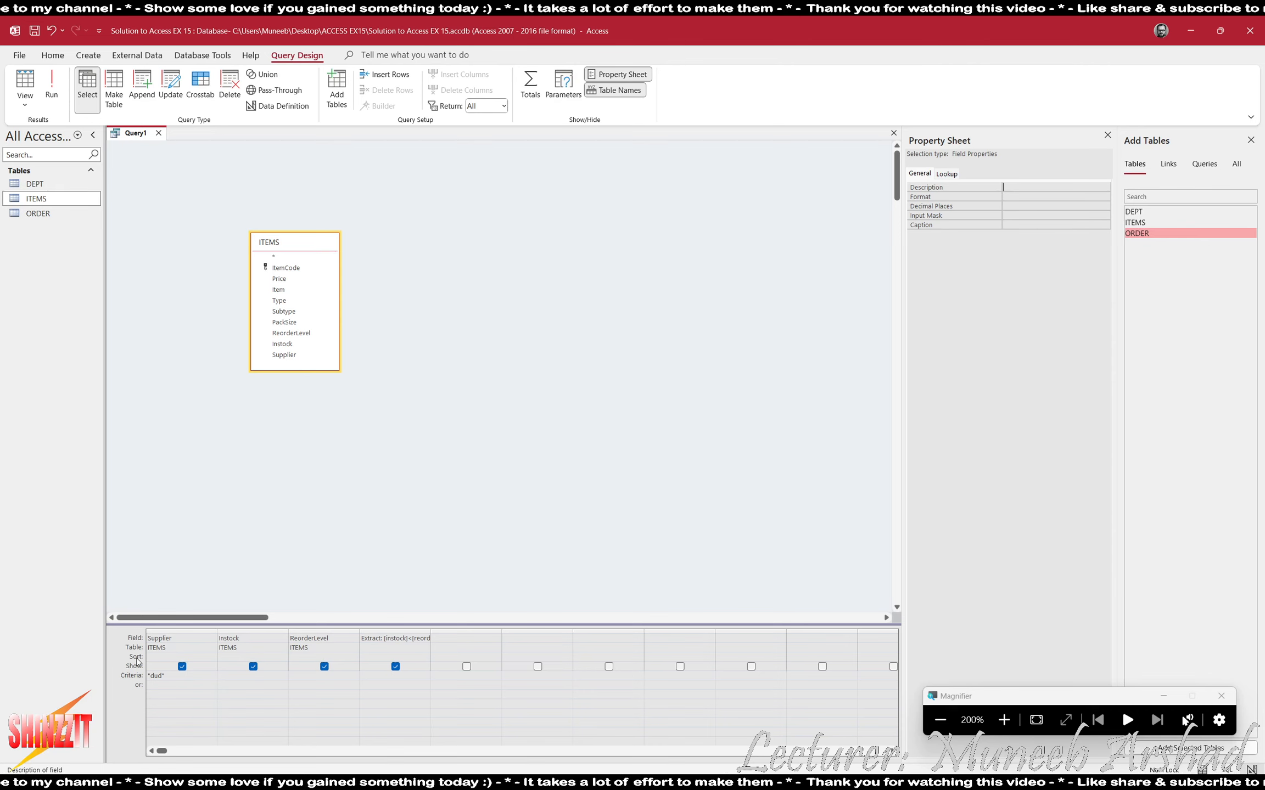
{"action": "double_click", "coordinate": [431, 629]}
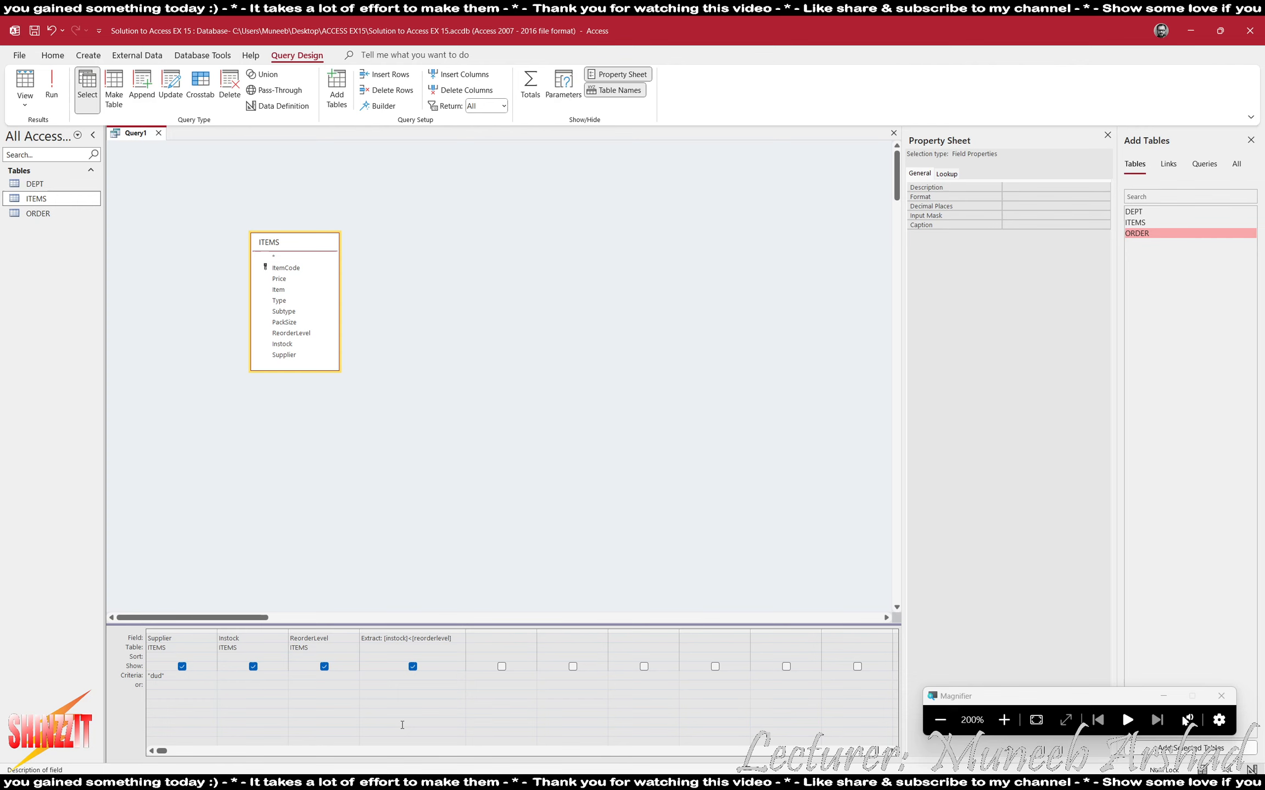
- Hide the Instock and ReorderLevel fields from the query output and run the query to review the Extract values
{"action": "left_click", "coordinate": [253, 666]}
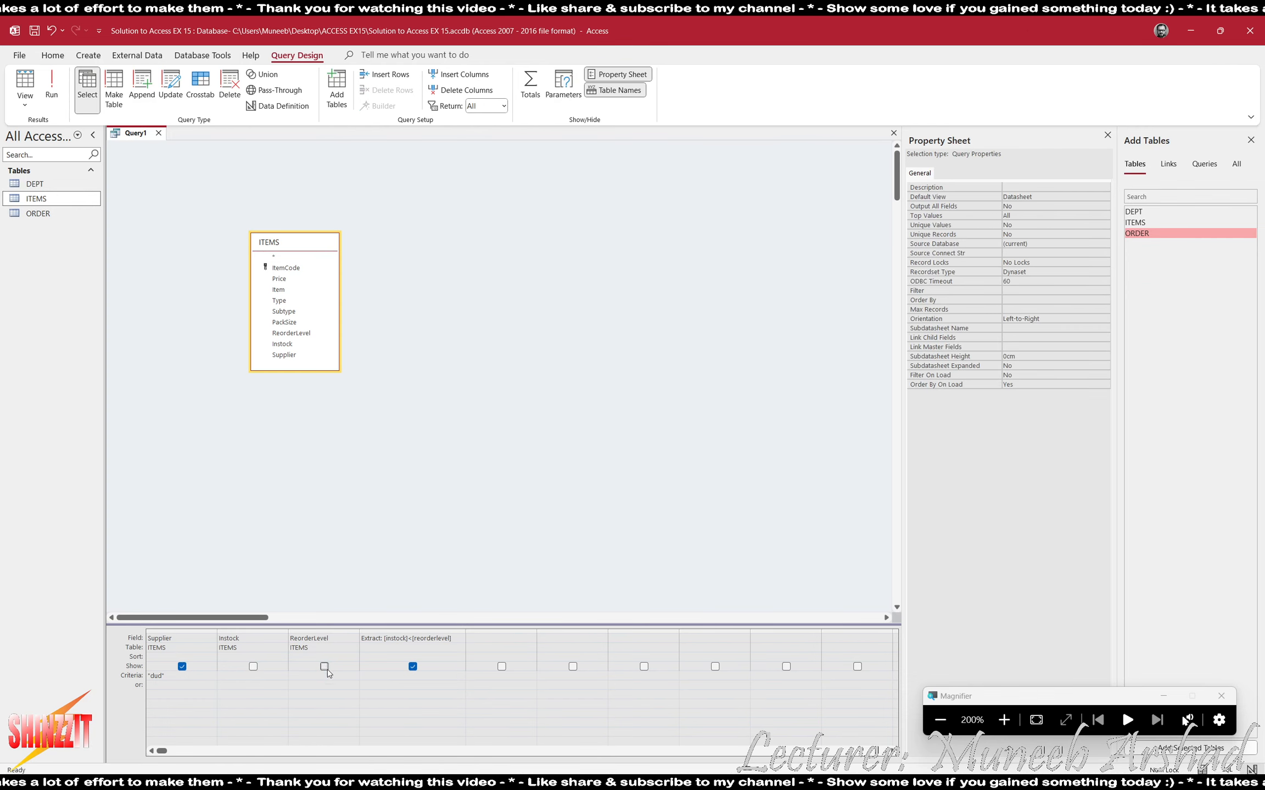
{"action": "left_click", "coordinate": [47, 107]}
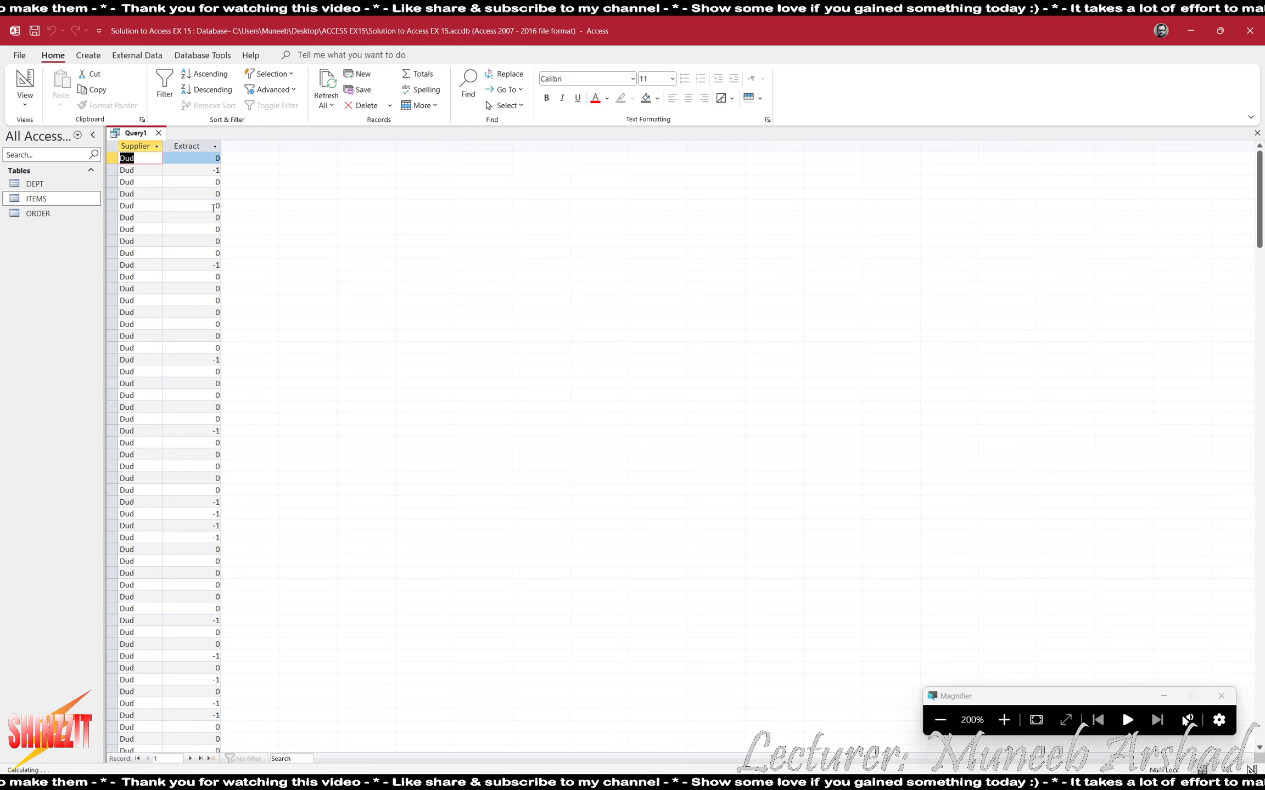
{"action": "scroll", "coordinate": [201, 255], "scroll_direction": "down", "scroll_amount": 12}
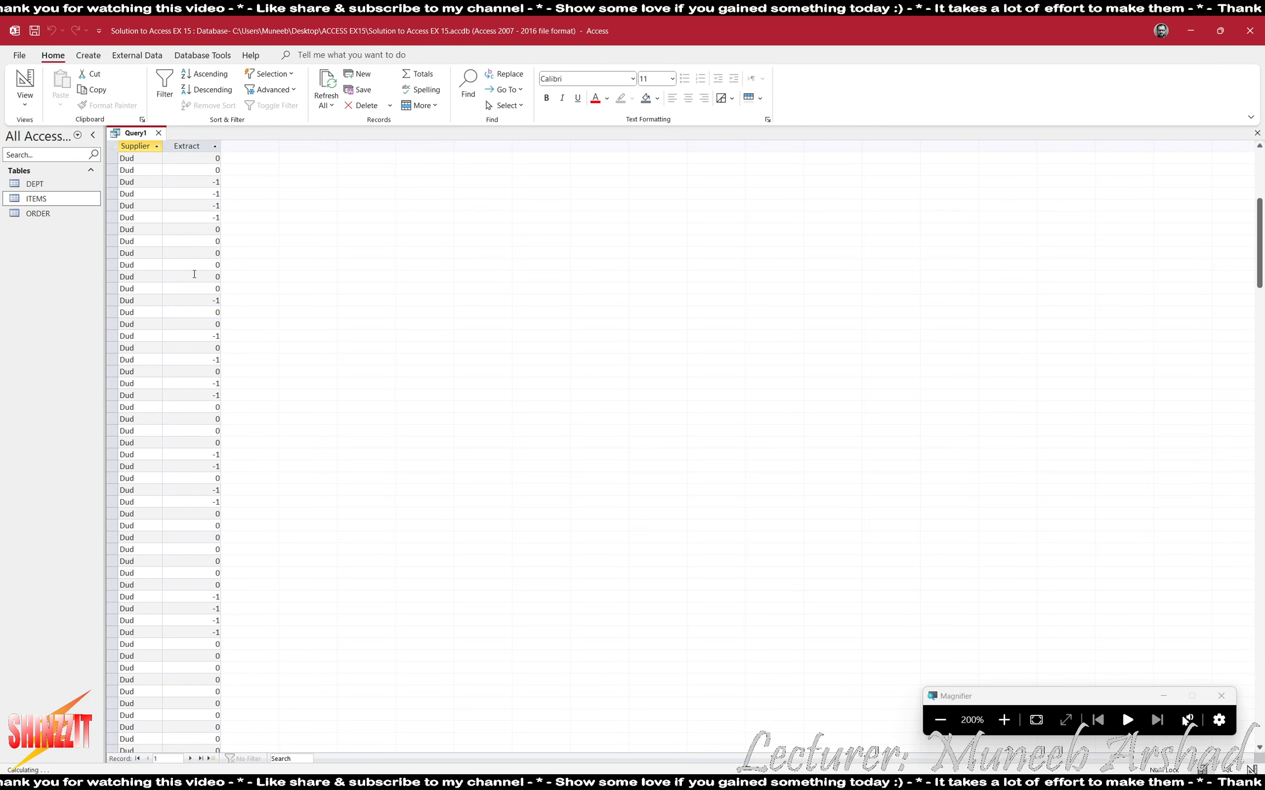
{"action": "scroll", "coordinate": [194, 311], "scroll_direction": "down", "scroll_amount": 10}
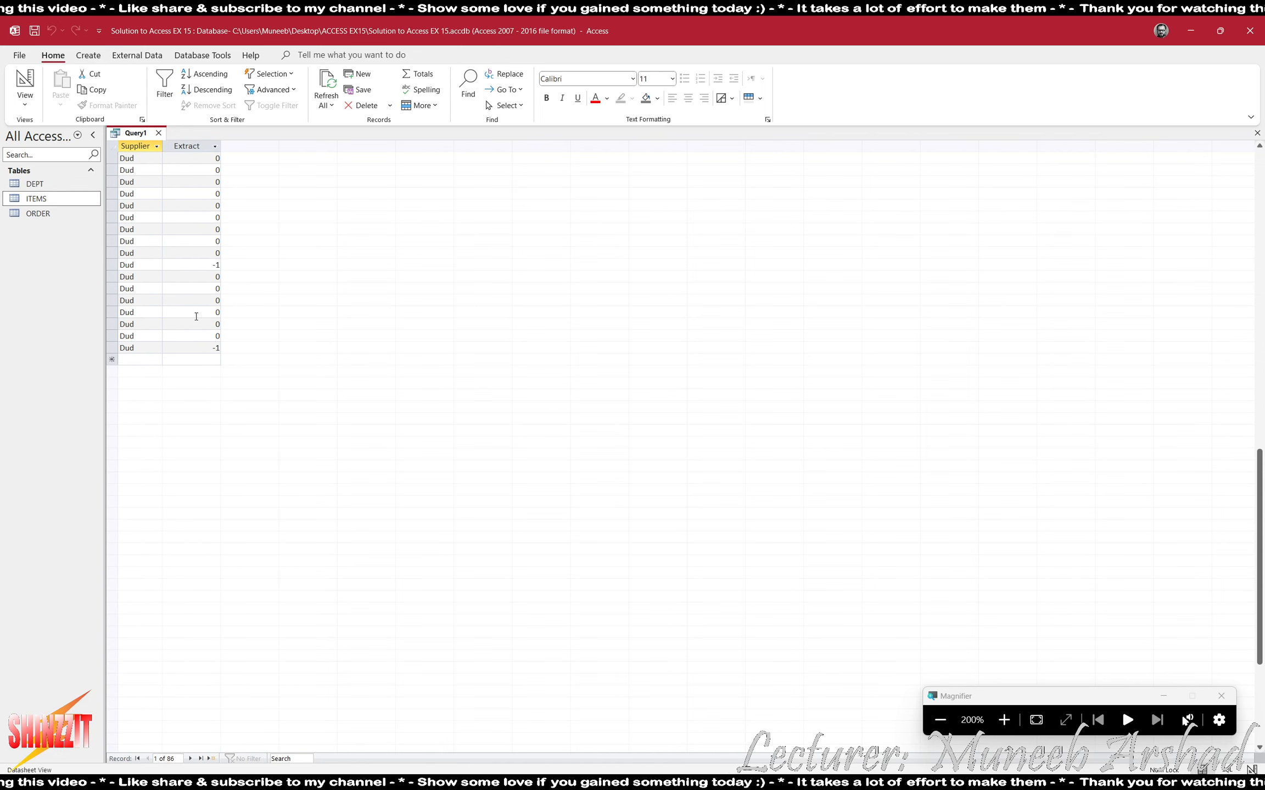
{"action": "left_click_drag", "start_coordinate": [207, 349], "coordinate": [231, 352]}
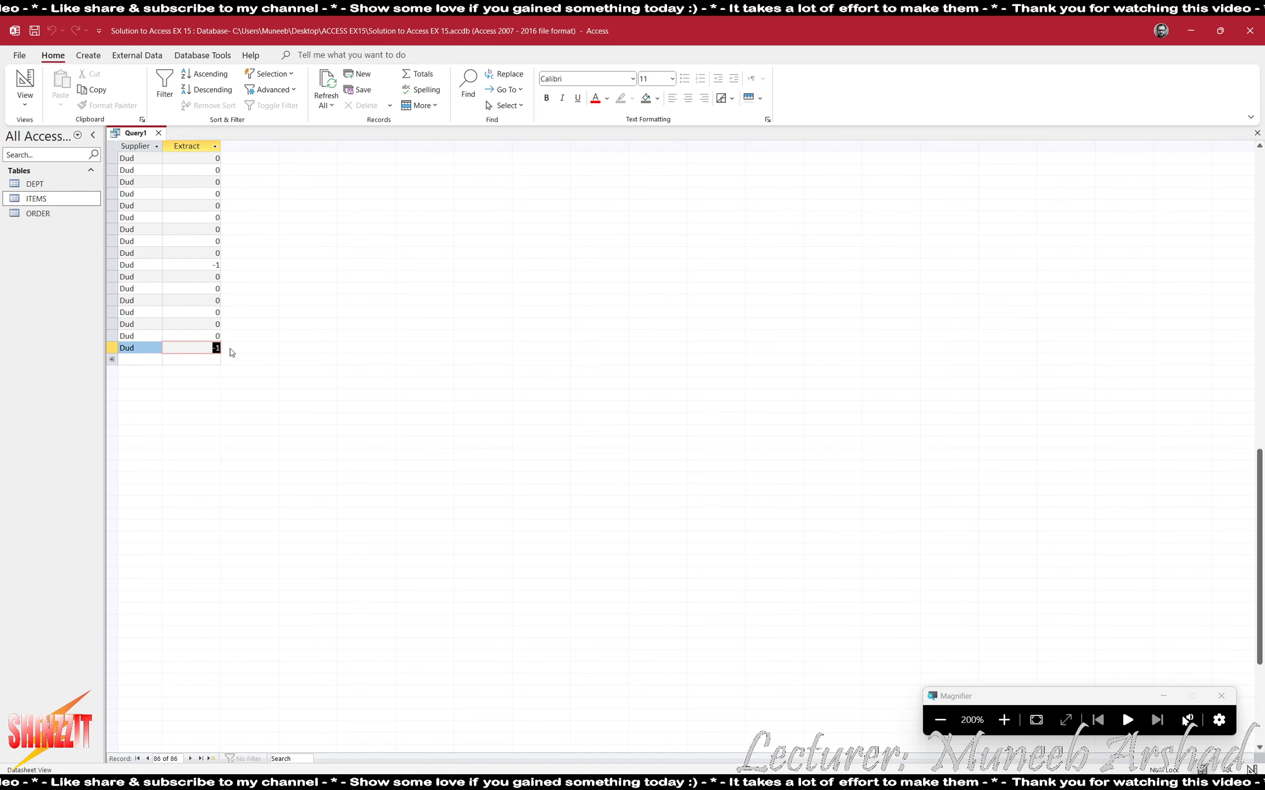
{"action": "left_click", "coordinate": [212, 265]}
{"action": "scroll", "coordinate": [203, 302], "scroll_direction": "up", "scroll_amount": 20}
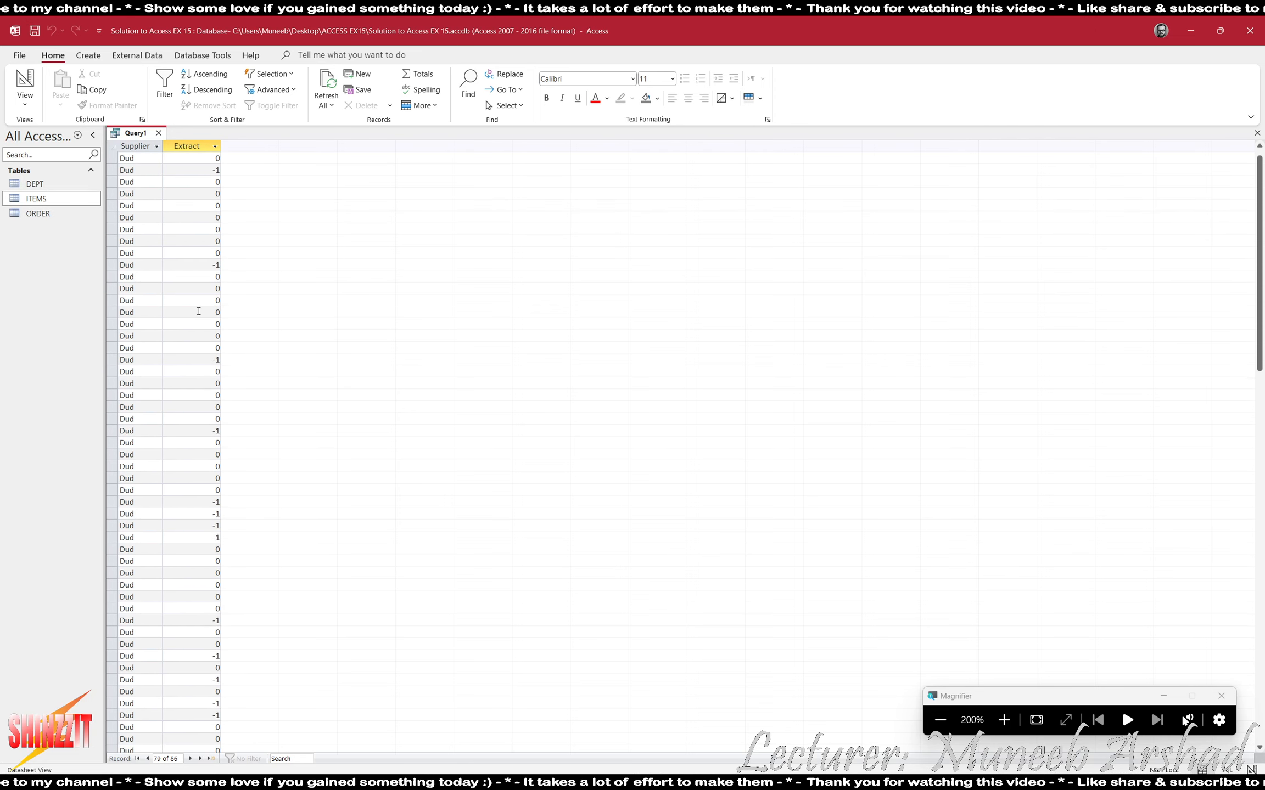
- Set the criterion of the Extract field to Yes in the query design and run the query
{"action": "left_click", "coordinate": [25, 81]}
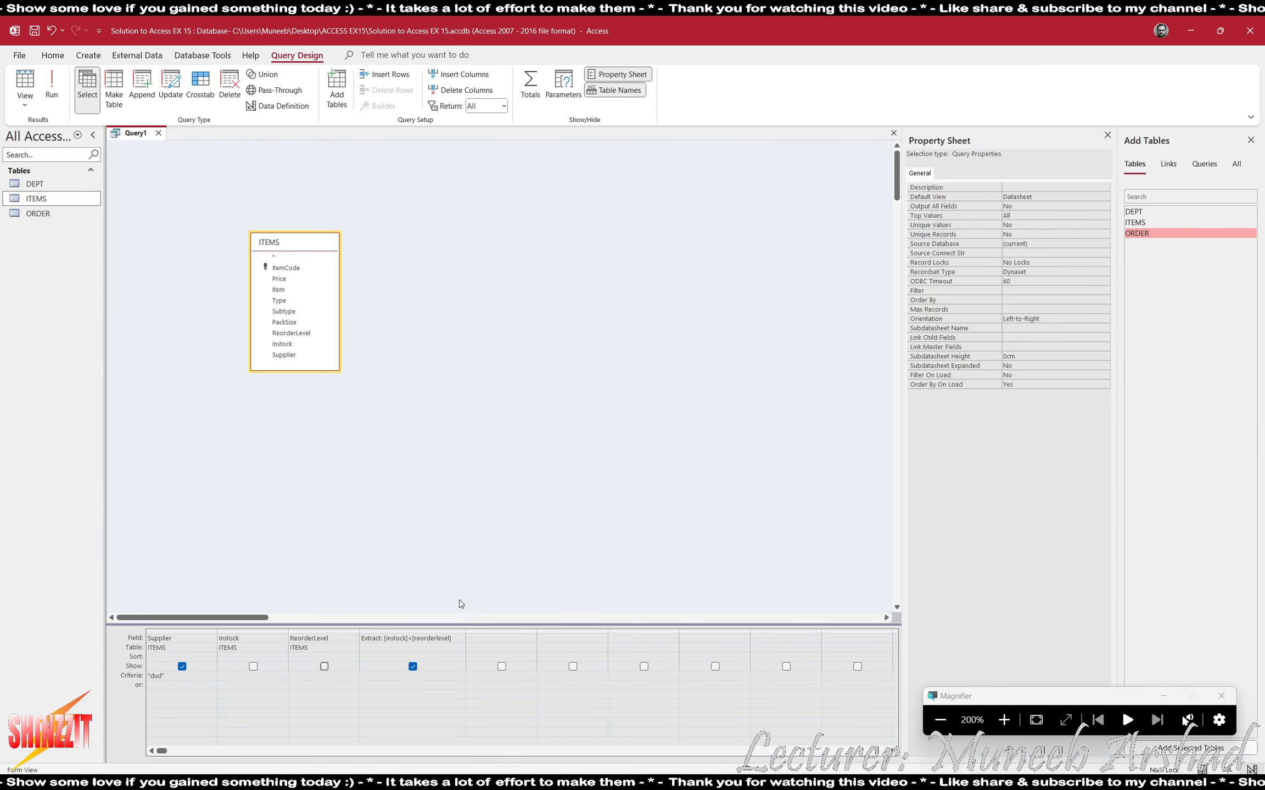
{"action": "left_click", "coordinate": [394, 674]}
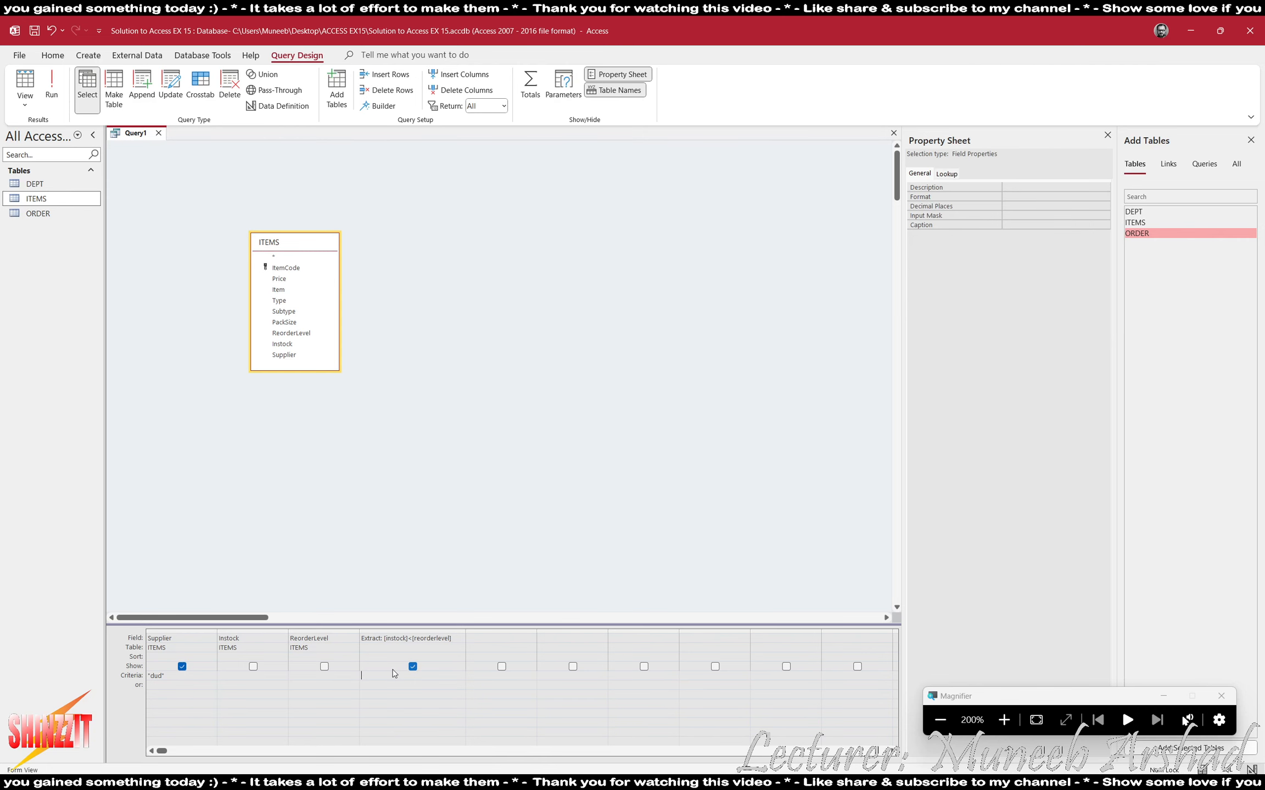
{"action": "type", "text": "yes"}
{"action": "key", "text": "Return"}
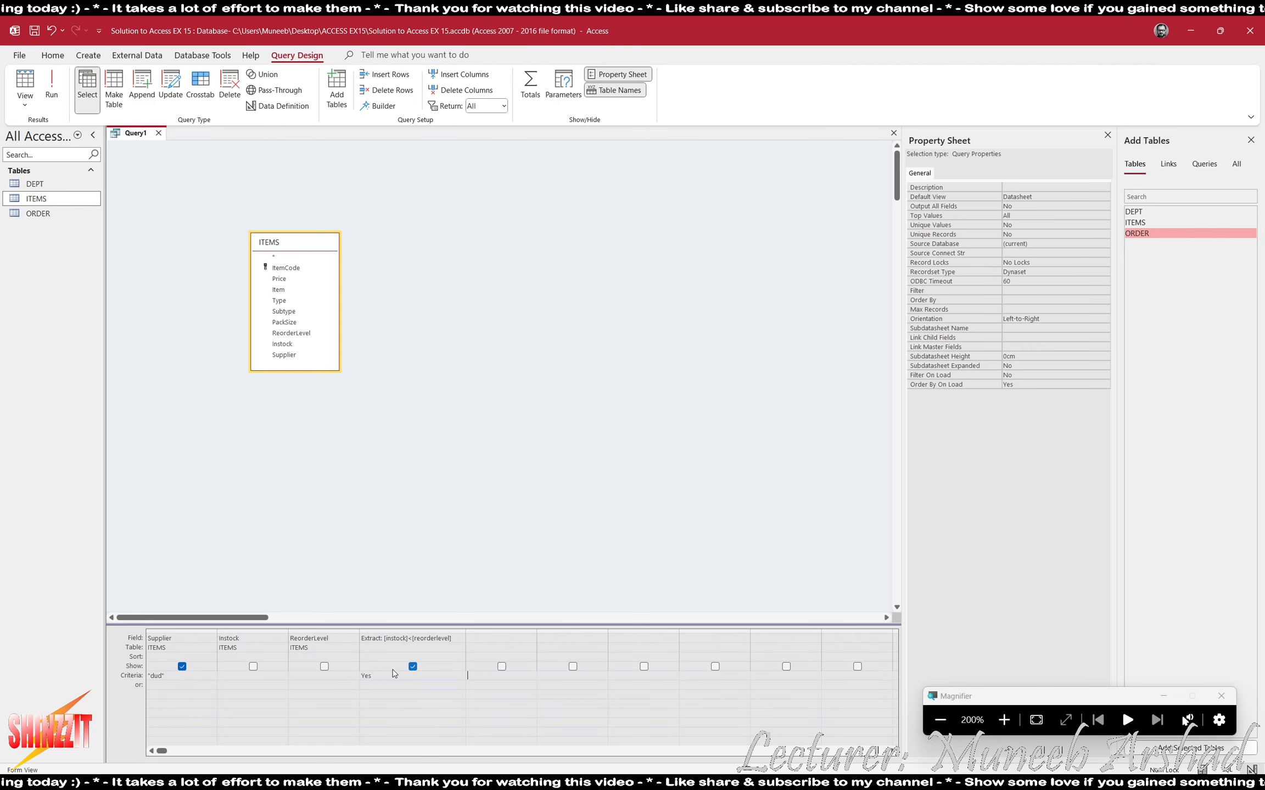
{"action": "left_click", "coordinate": [59, 83]}
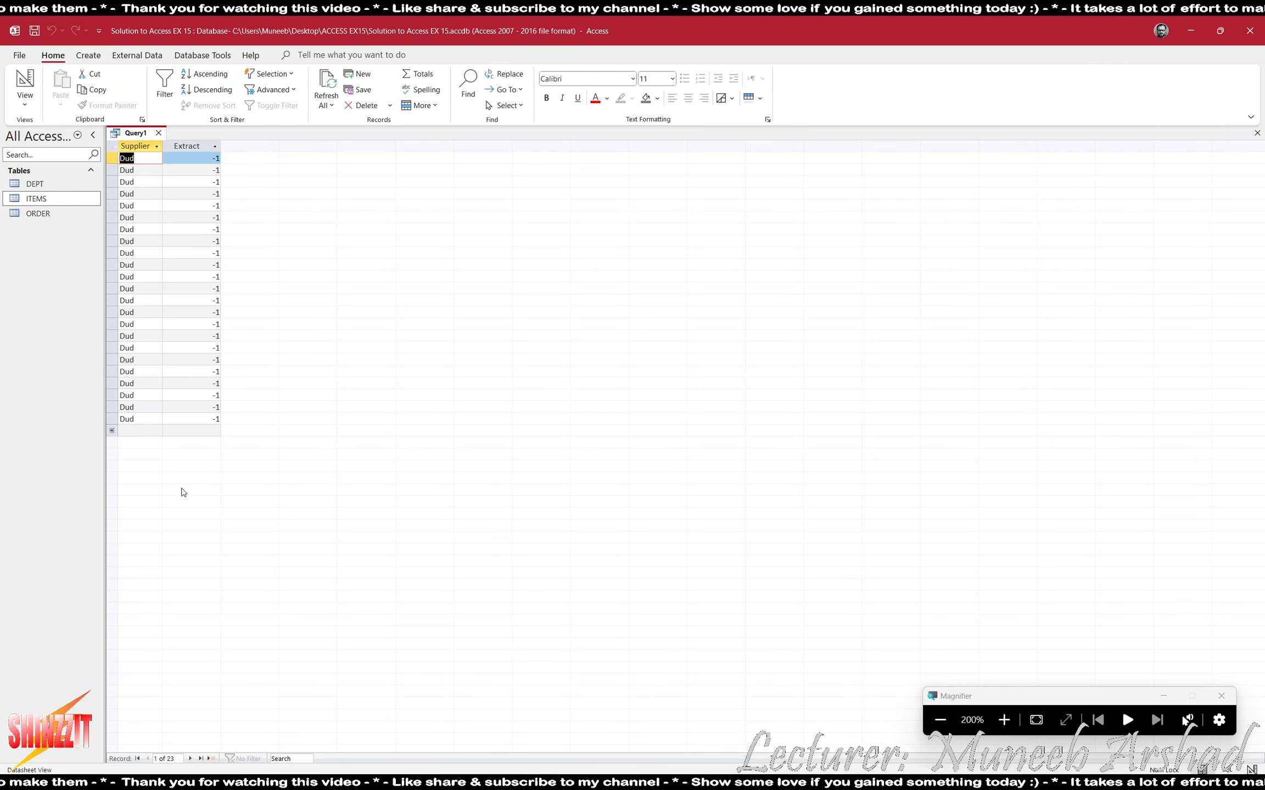
- Reopen the query design, and switch to ACCESS EX15.pdf in Adobe Acrobat at 100% magnification to read the task 4 requirements
{"action": "left_click", "coordinate": [23, 80]}
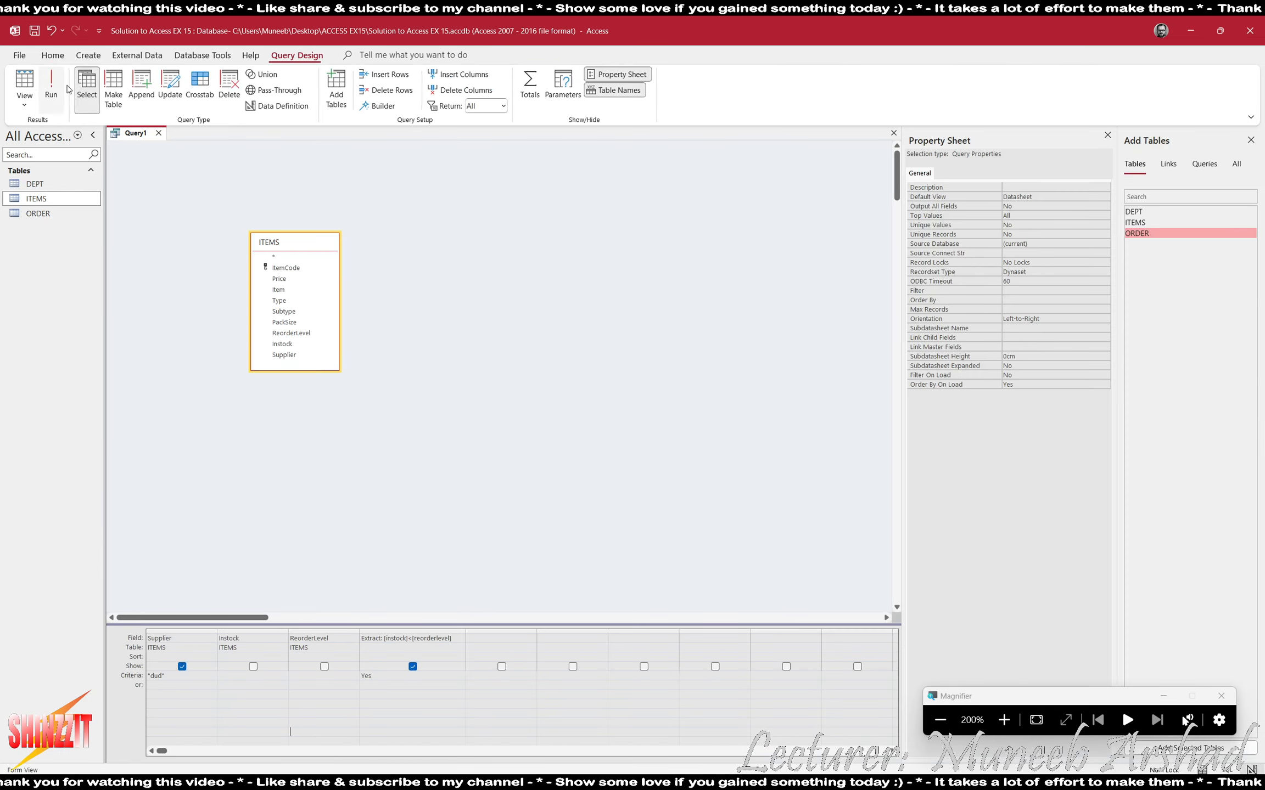
{"action": "left_click", "coordinate": [940, 720]}
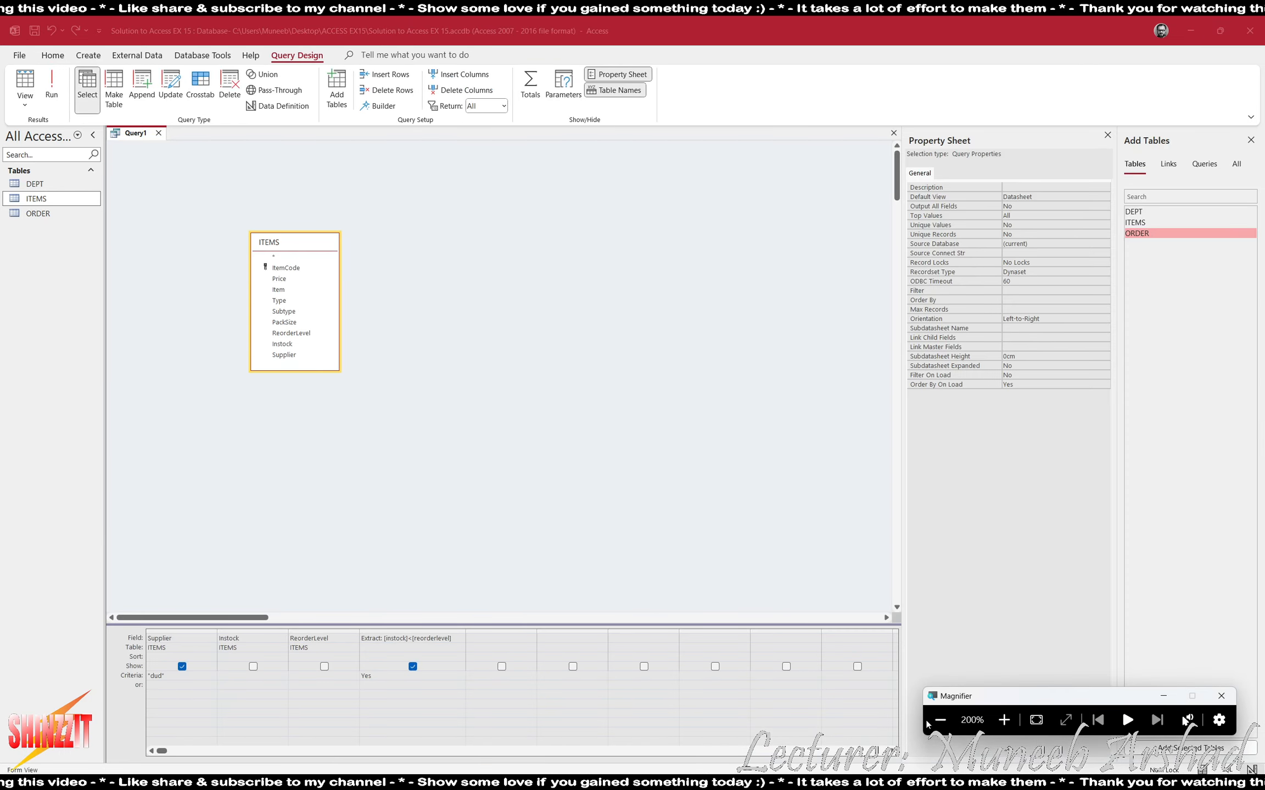
{"action": "left_click", "coordinate": [761, 785]}
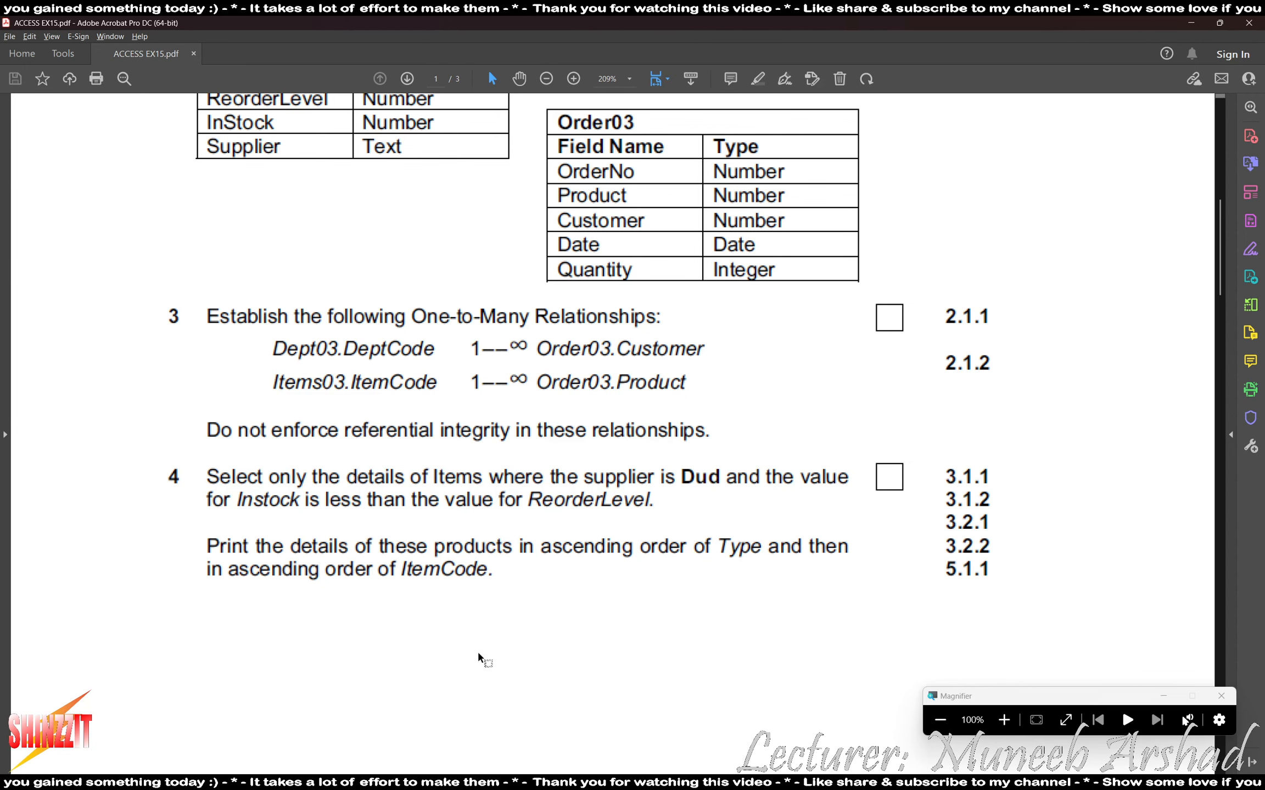
- Switch back to Access, add the Type and ItemCode fields from ITEMS to the query, and run it at 200% magnification
{"action": "key", "text": "alt+Tab"}
{"action": "key", "text": "alt+Tab"}
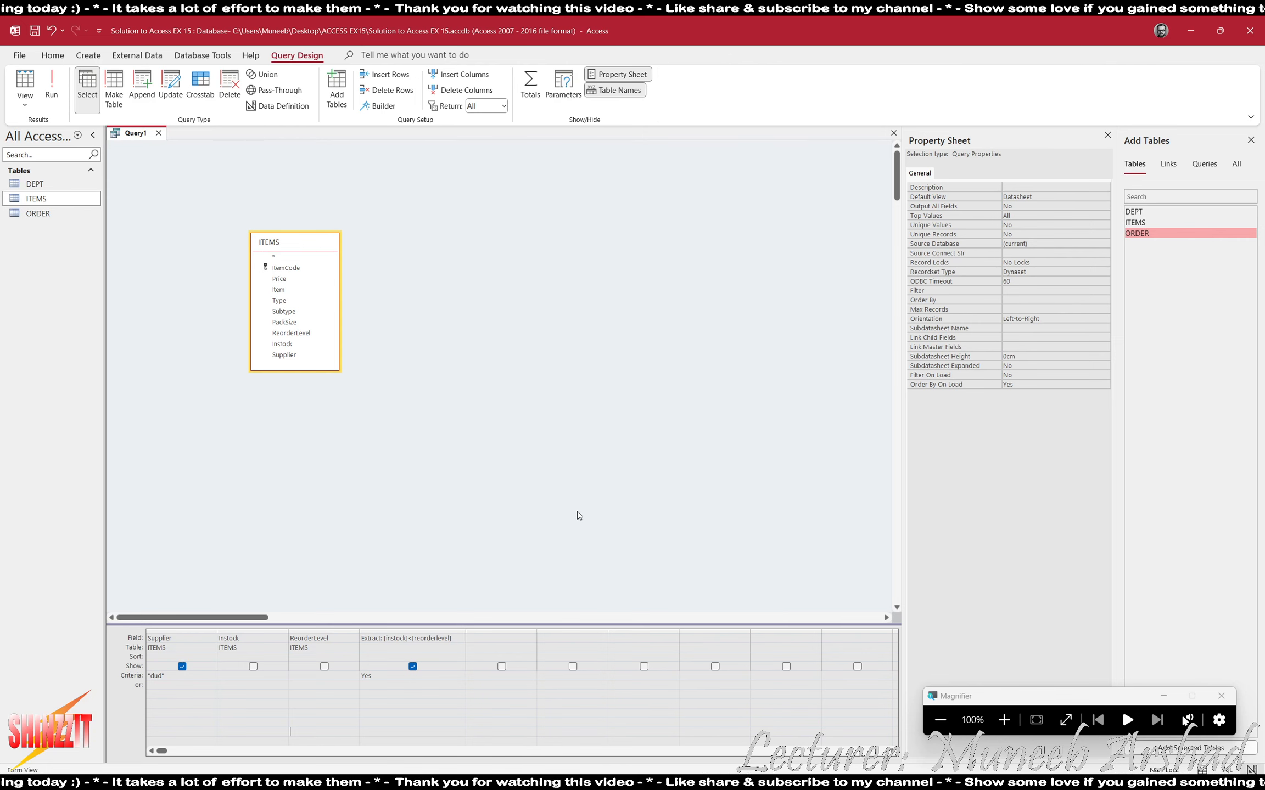
{"action": "left_click", "coordinate": [279, 301]}
{"action": "double_click", "coordinate": [278, 301]}
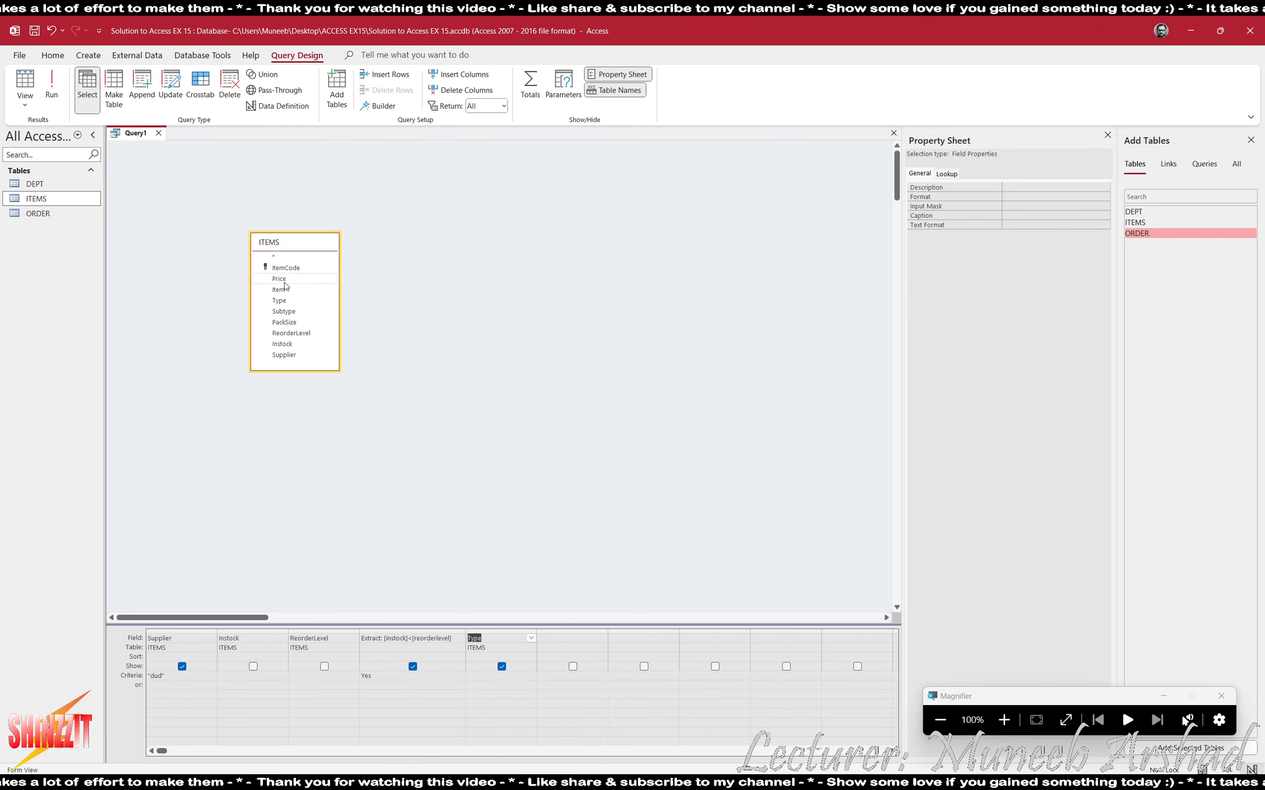
{"action": "double_click", "coordinate": [285, 268]}
{"action": "left_click", "coordinate": [51, 86]}
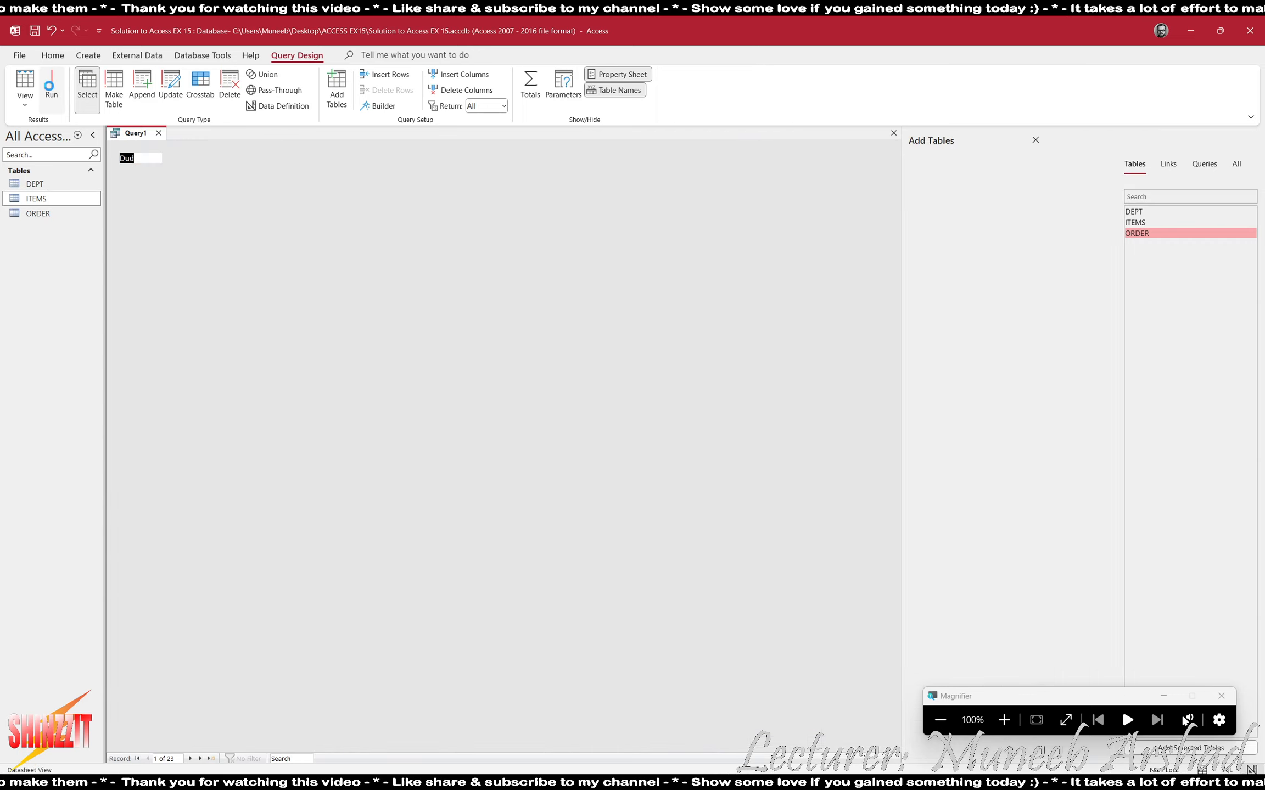
{"action": "left_click", "coordinate": [1004, 720]}
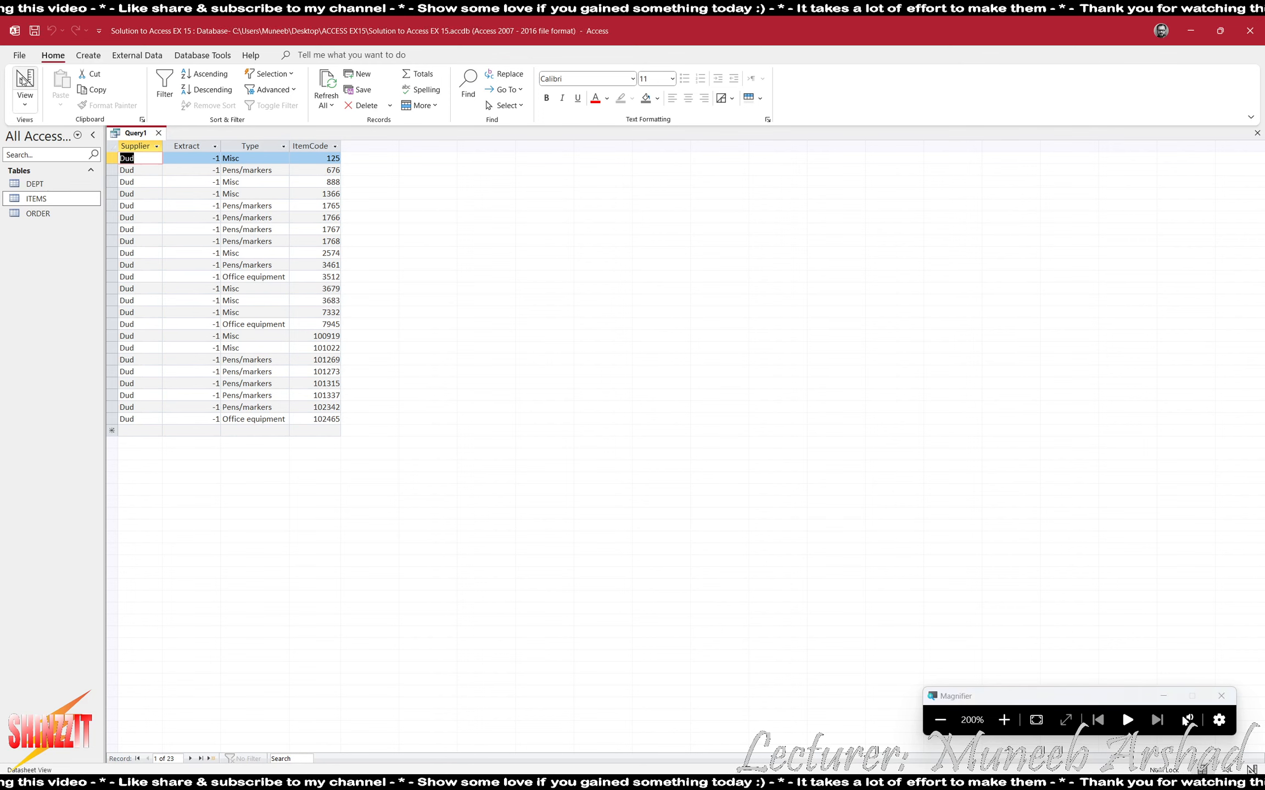
- Hide the Extract field from the query output, then run the query and check its ItemCode and Type columns
{"action": "left_click", "coordinate": [25, 82]}
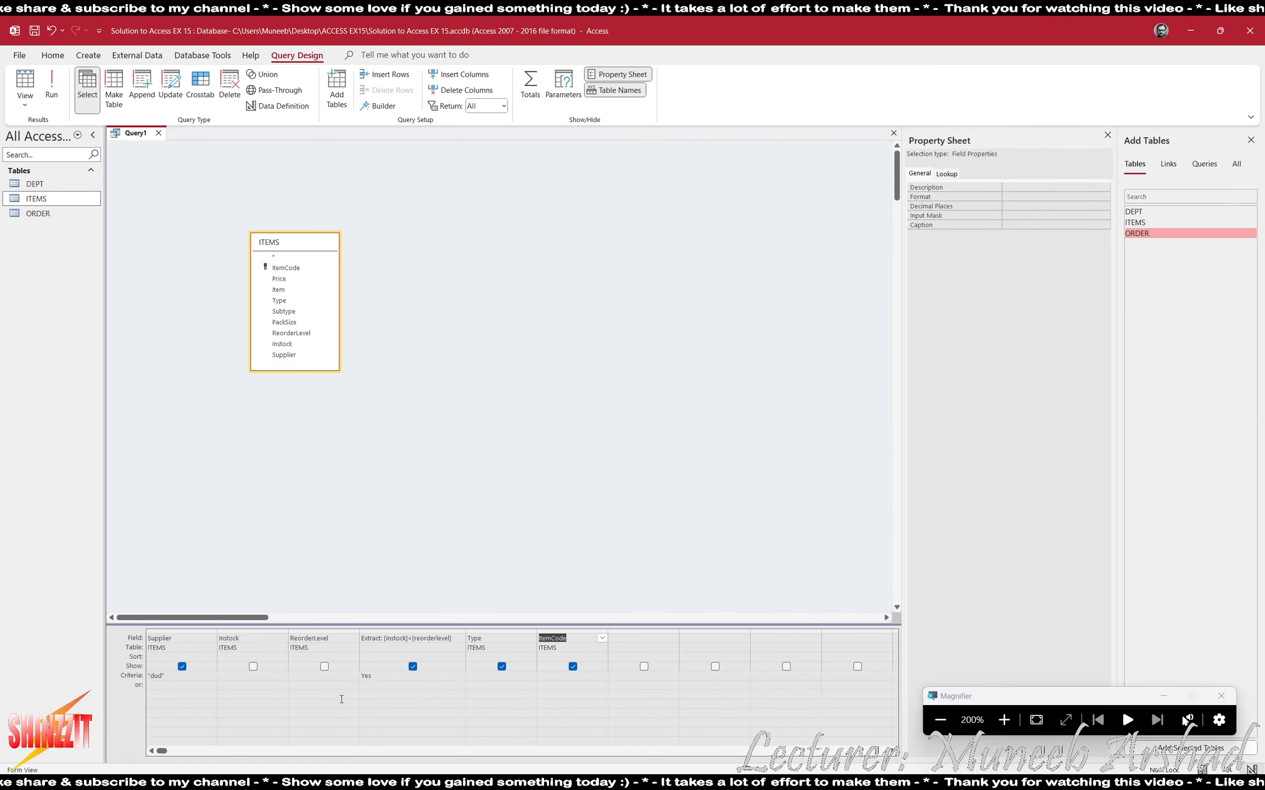
{"action": "left_click", "coordinate": [412, 666]}
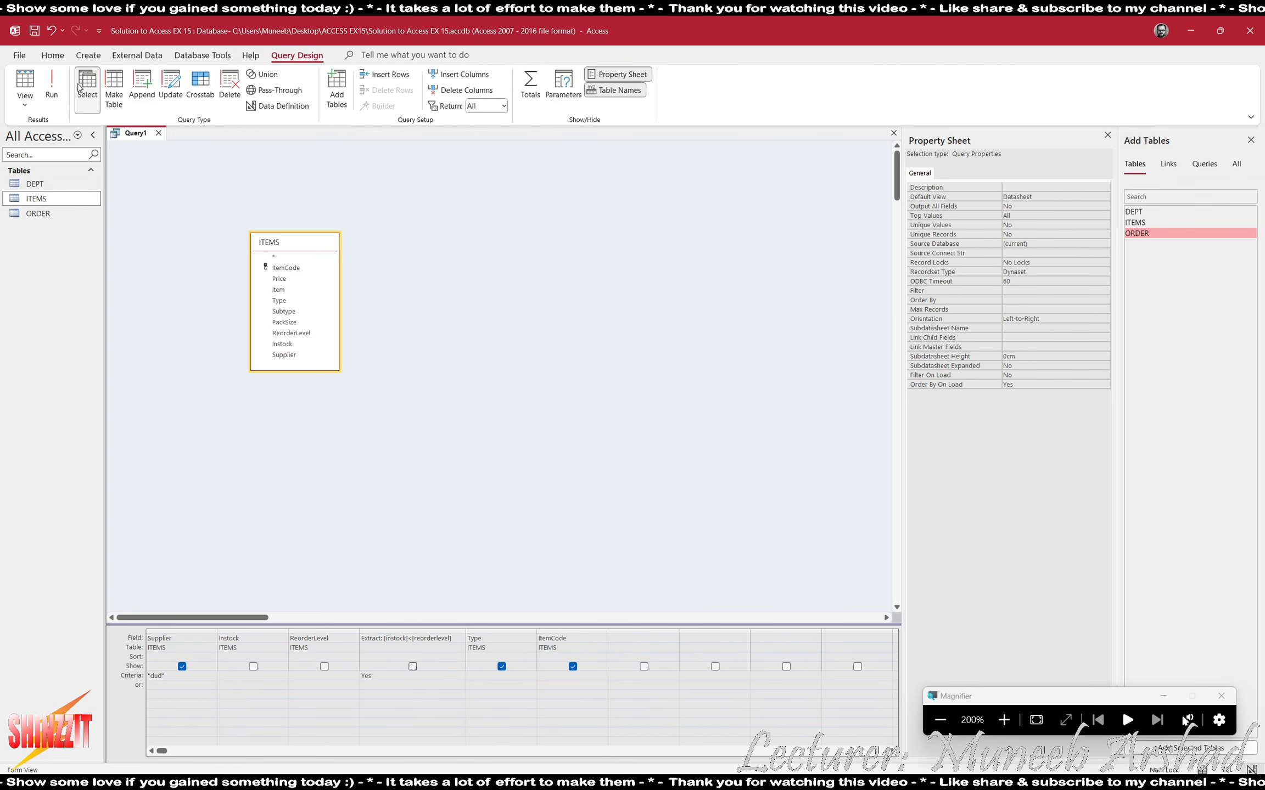
{"action": "left_click", "coordinate": [51, 82]}
{"action": "left_click", "coordinate": [249, 147]}
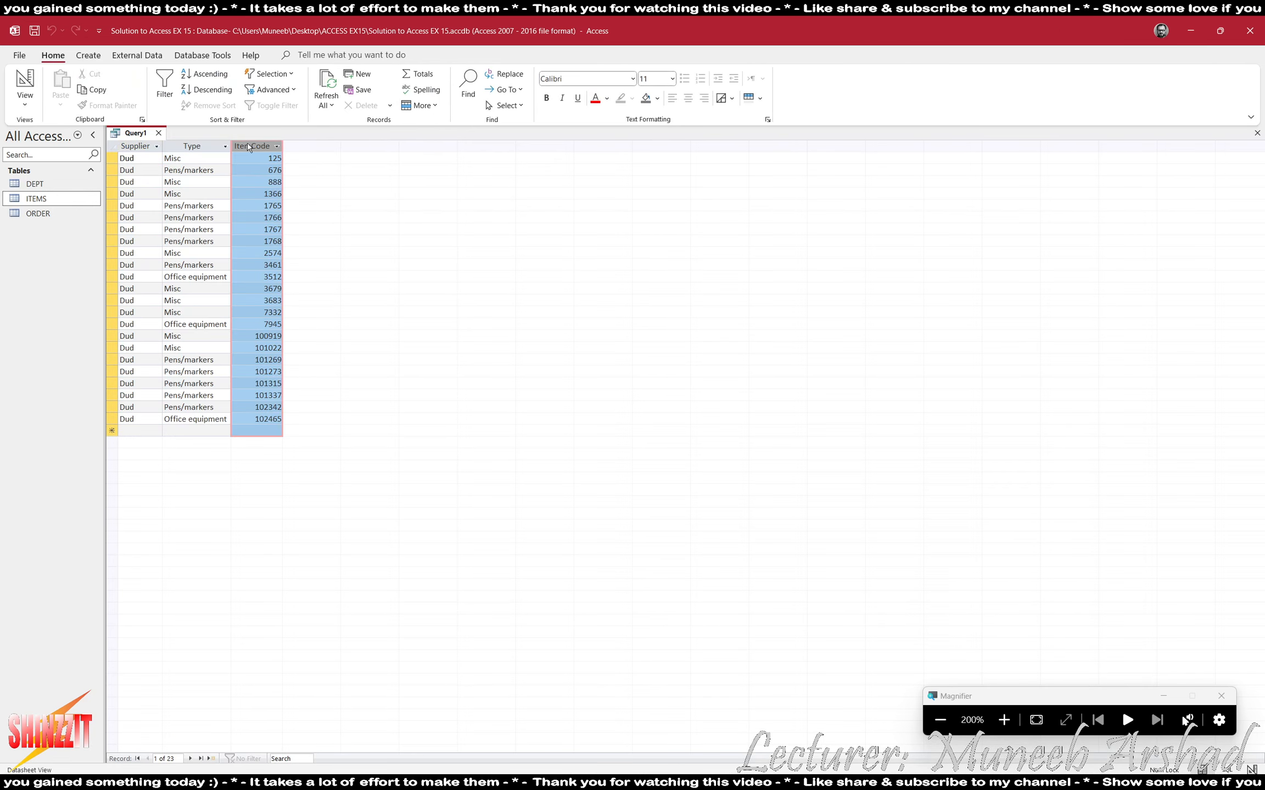
{"action": "left_click", "coordinate": [186, 144]}
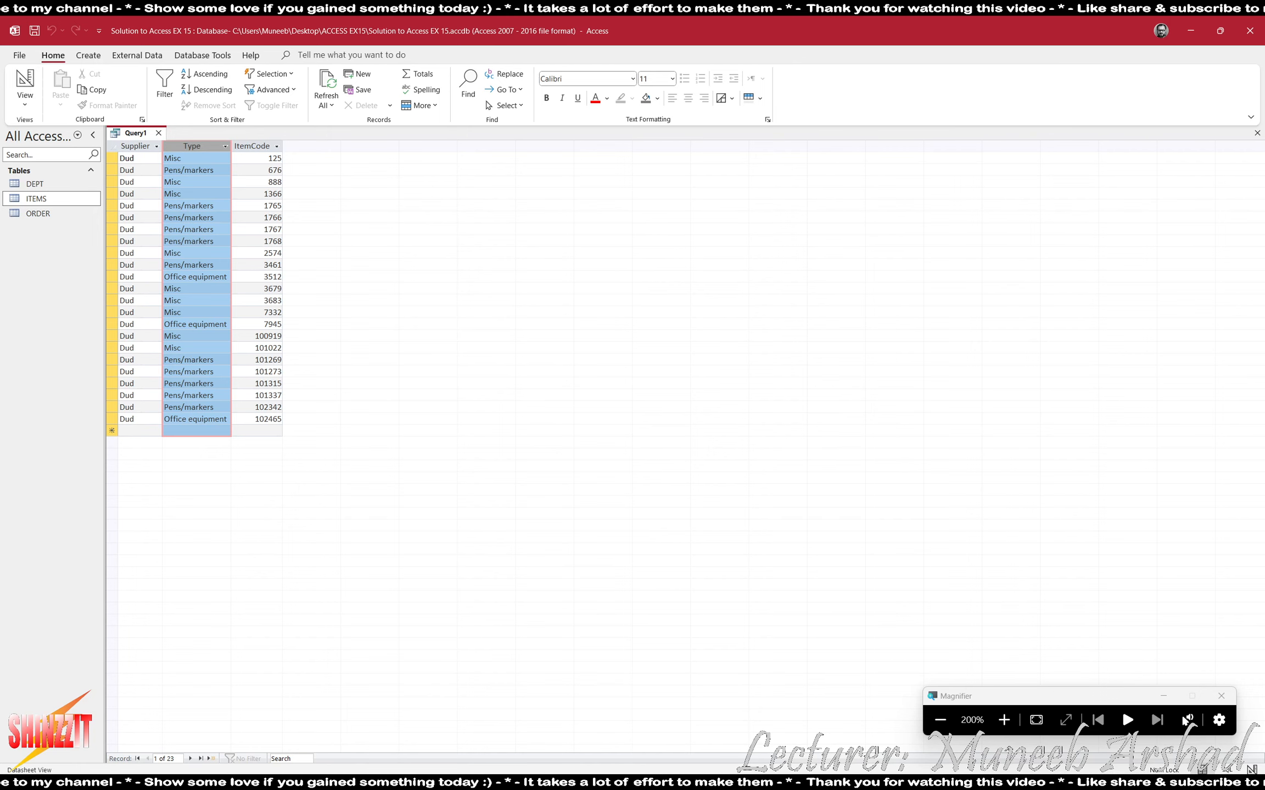
- Check the sort order required by task 4 in ACCESS EX15.pdf at 100% magnification, and return to Access
{"action": "left_click", "coordinate": [940, 720]}
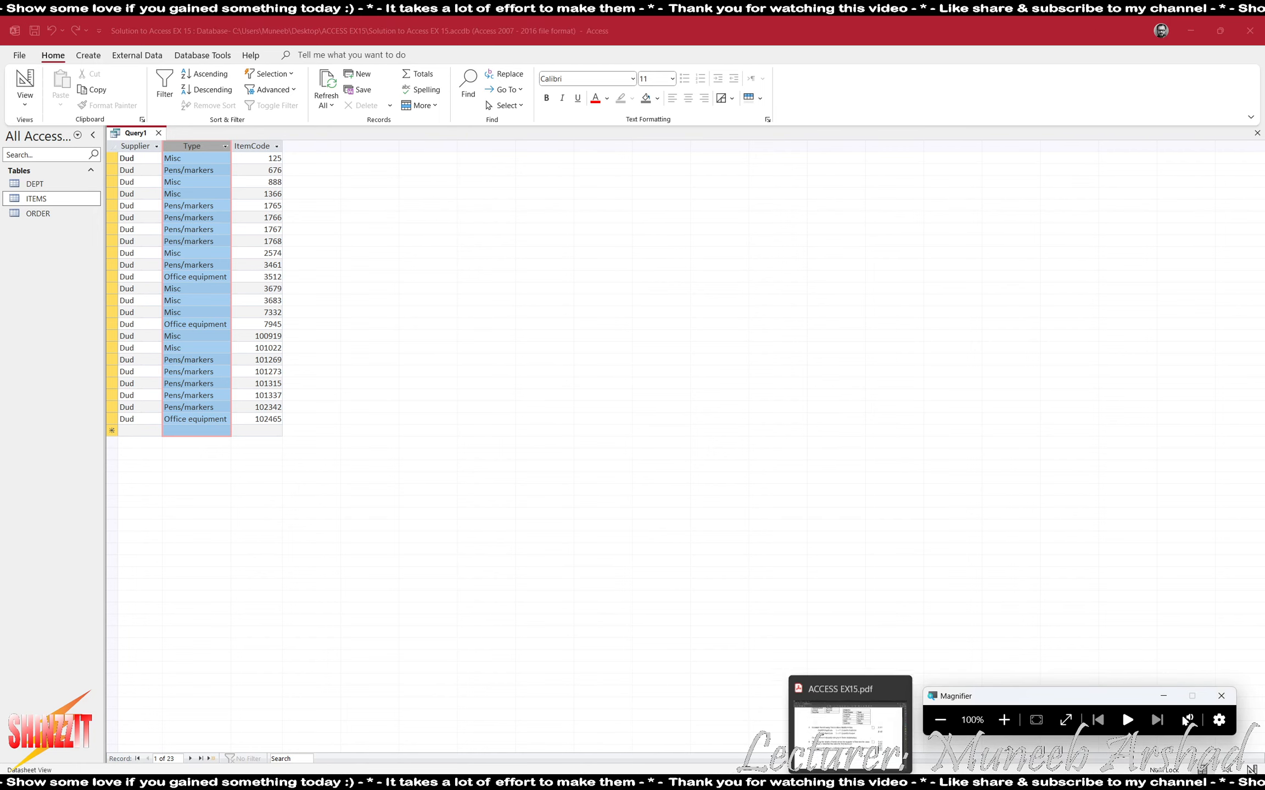
{"action": "left_click", "coordinate": [848, 782]}
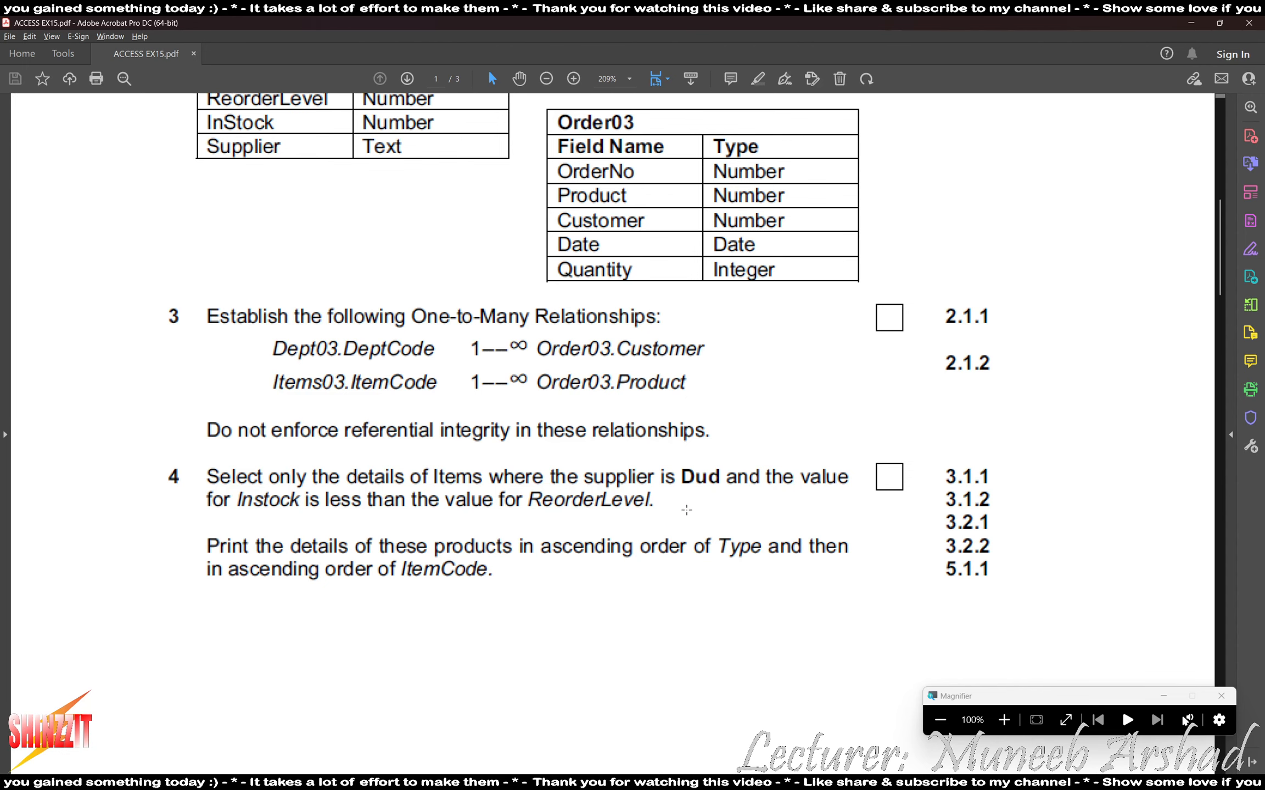
{"action": "left_click_drag", "start_coordinate": [685, 511], "coordinate": [768, 577]}
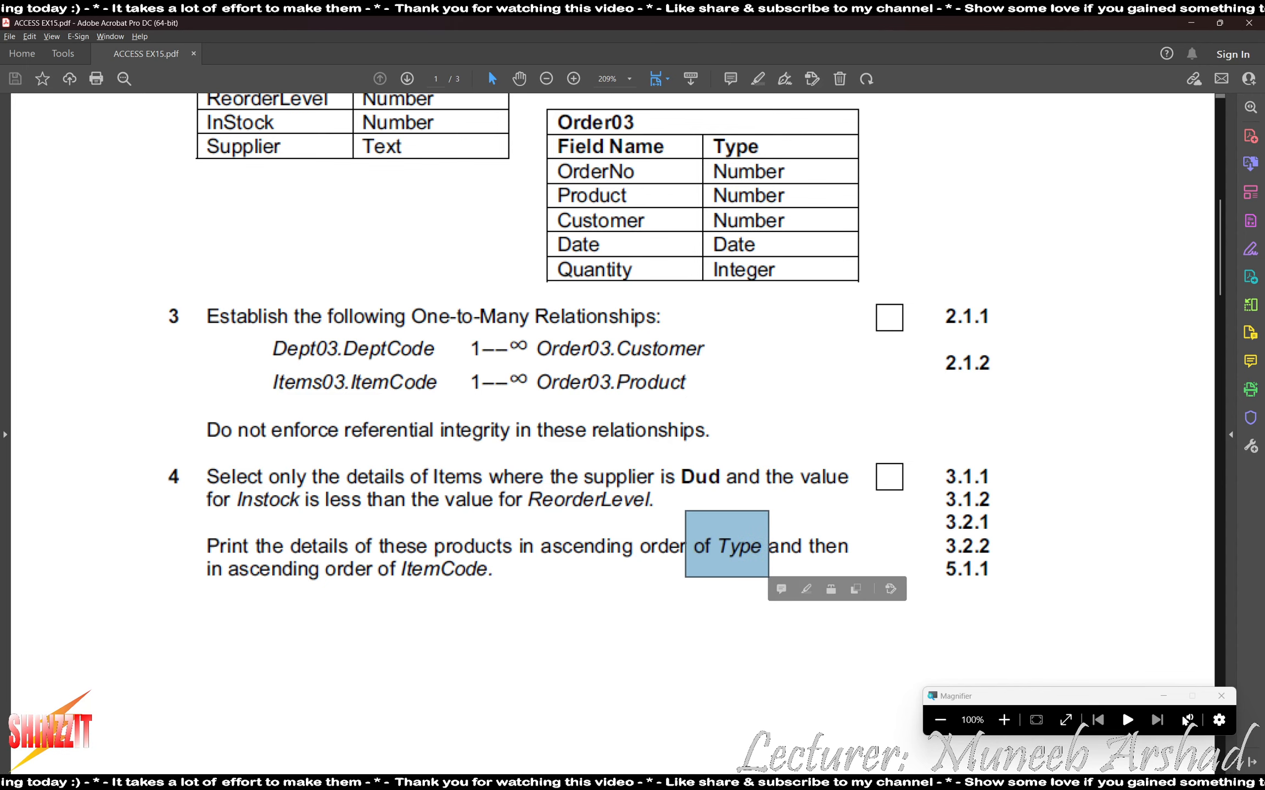
{"action": "left_click", "coordinate": [705, 782]}
- Set ascending sorting for the Type field and the ItemCode field in the query design
{"action": "left_click", "coordinate": [24, 82]}
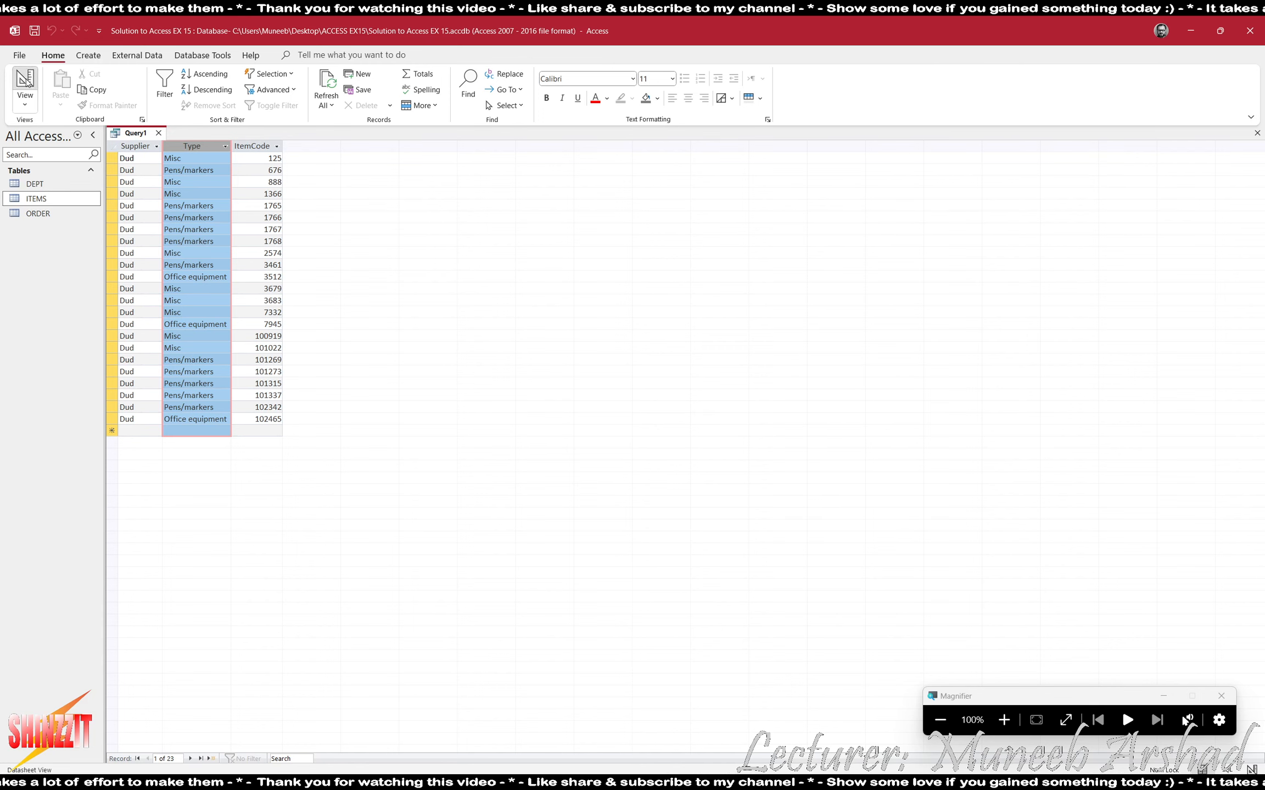
{"action": "left_click", "coordinate": [1004, 721]}
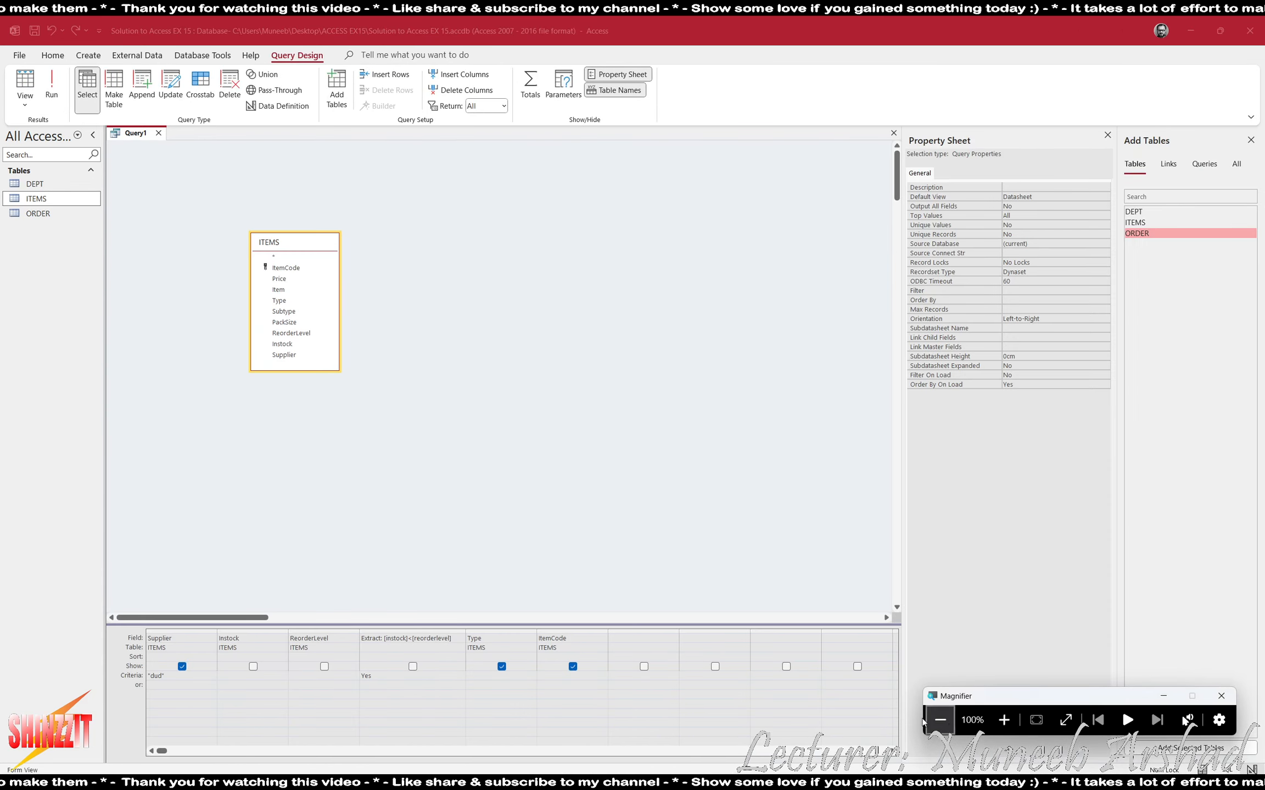
{"action": "left_click", "coordinate": [531, 657]}
{"action": "left_click", "coordinate": [483, 666]}
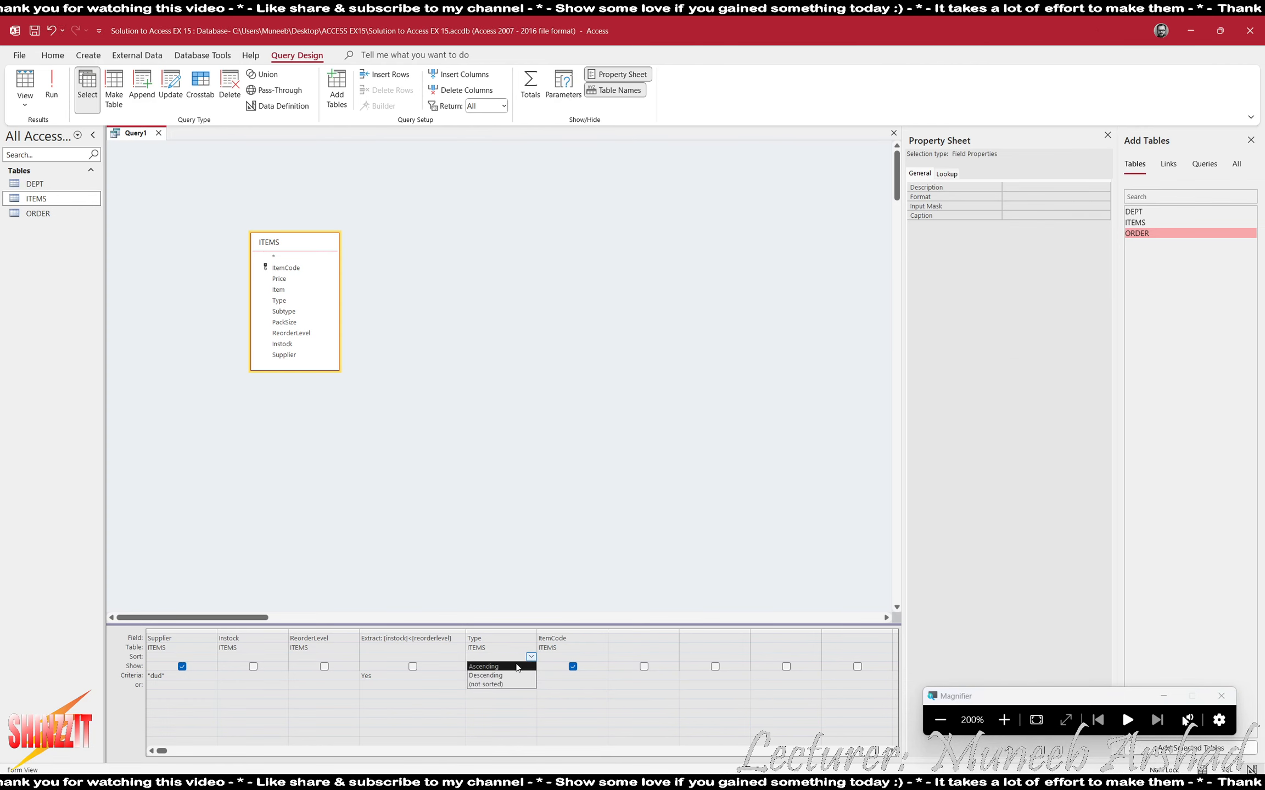
{"action": "left_click", "coordinate": [600, 657]}
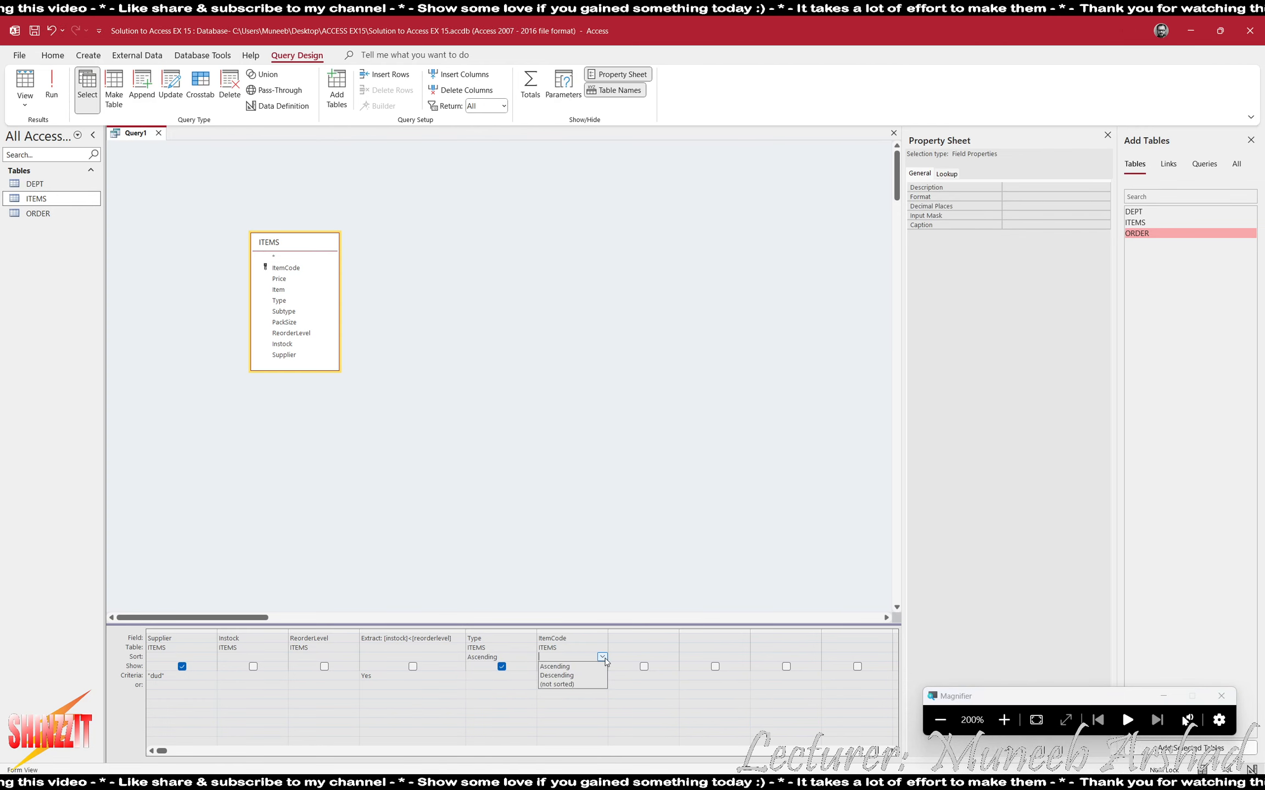
{"action": "left_click", "coordinate": [554, 667]}
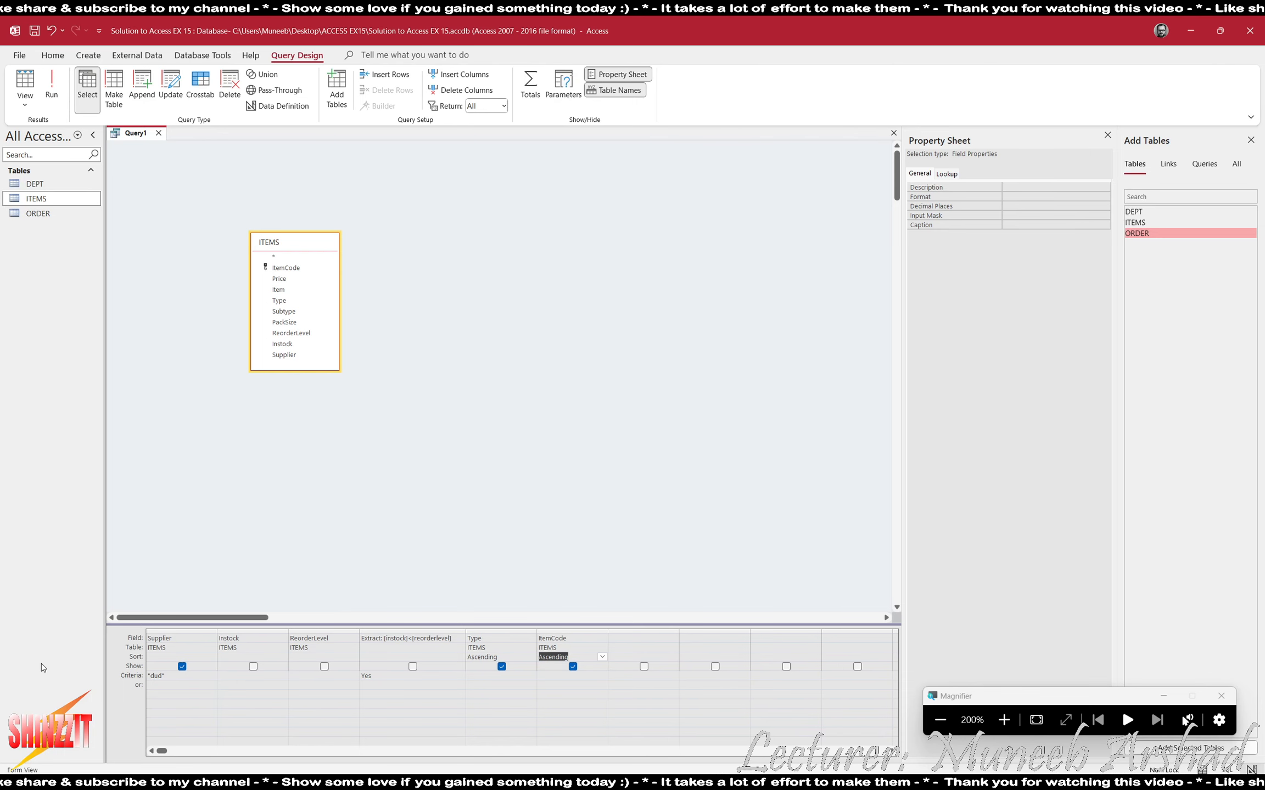
- Move the Supplier field after ItemCode in the query design and run the query
{"action": "left_click", "coordinate": [184, 630]}
{"action": "left_click_drag", "start_coordinate": [270, 641], "coordinate": [637, 650]}
{"action": "left_click", "coordinate": [480, 740]}
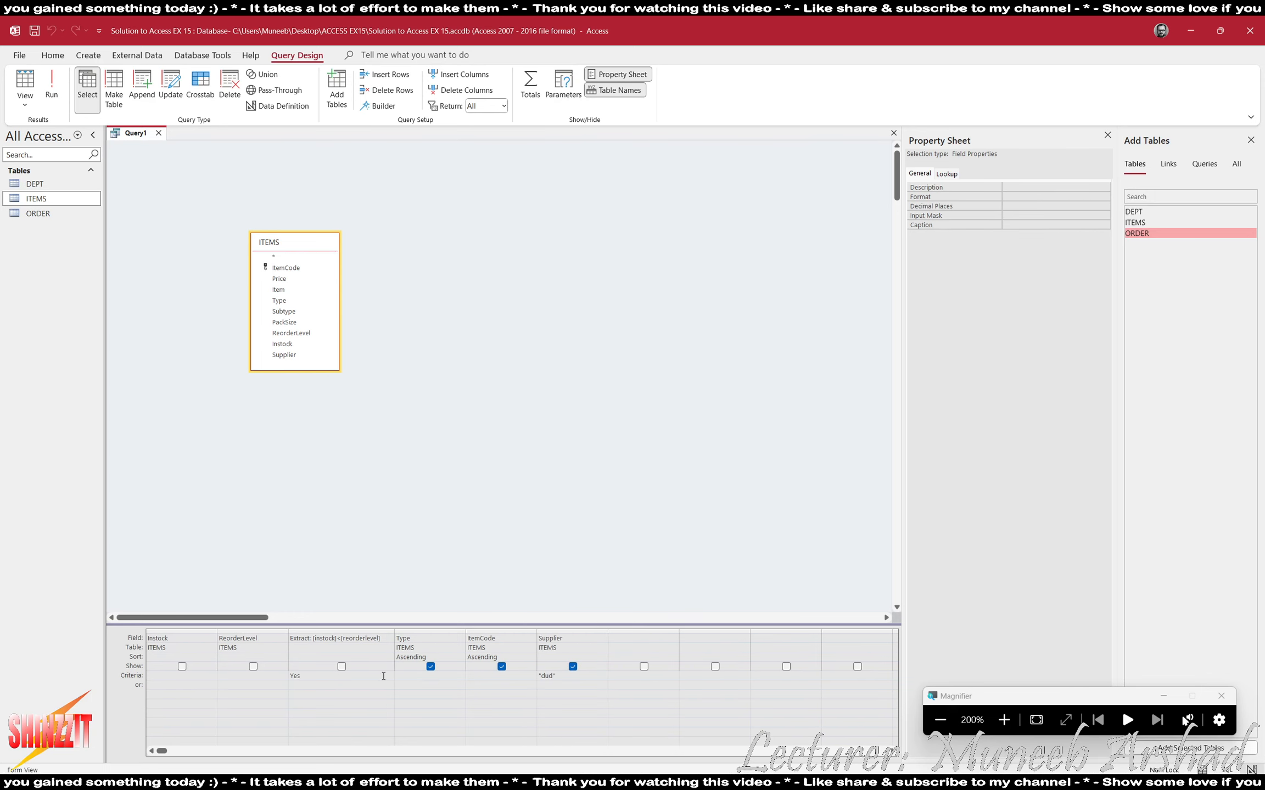
{"action": "left_click", "coordinate": [55, 101]}
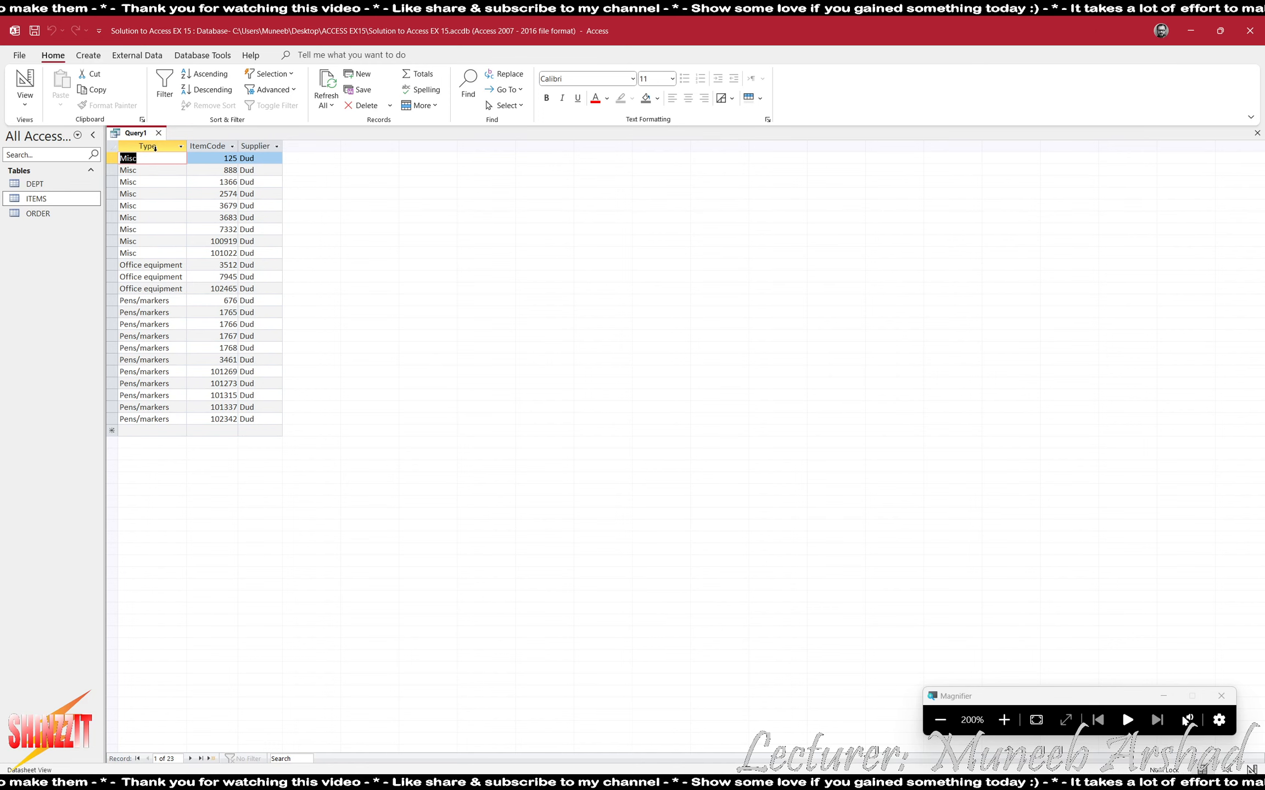
- Try adding the ORDER and DEPT tables to the query design, move ITEMS below them, and run the query
{"action": "left_click", "coordinate": [26, 79]}
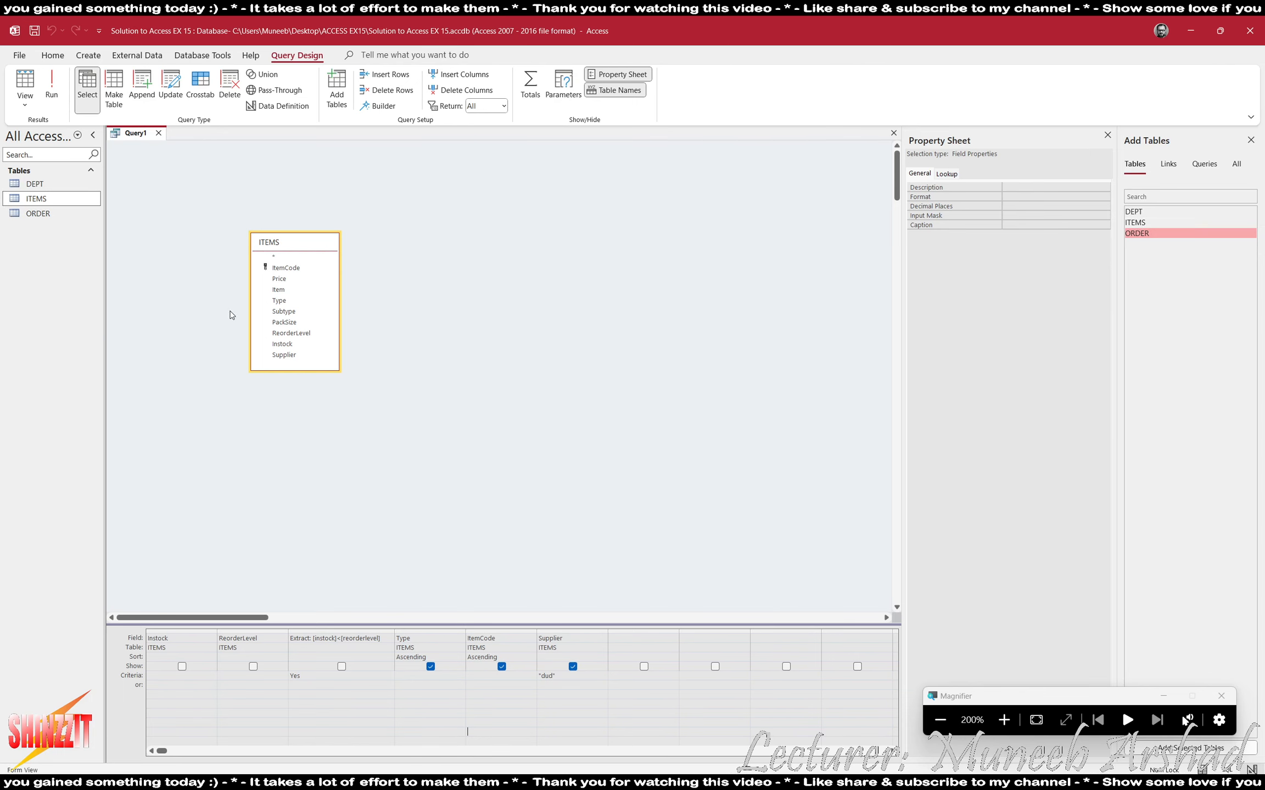
{"action": "double_click", "coordinate": [1141, 234]}
{"action": "double_click", "coordinate": [1135, 212]}
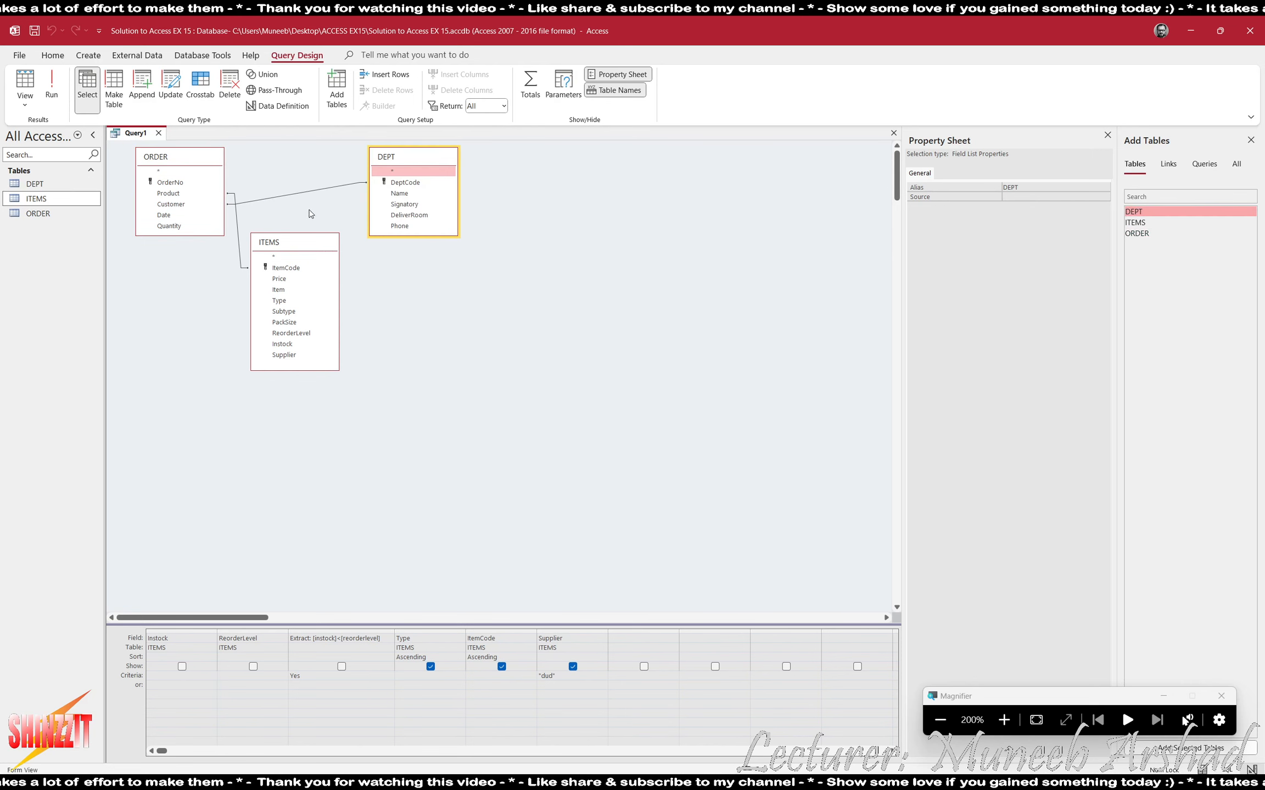
{"action": "left_click_drag", "start_coordinate": [321, 253], "coordinate": [365, 305]}
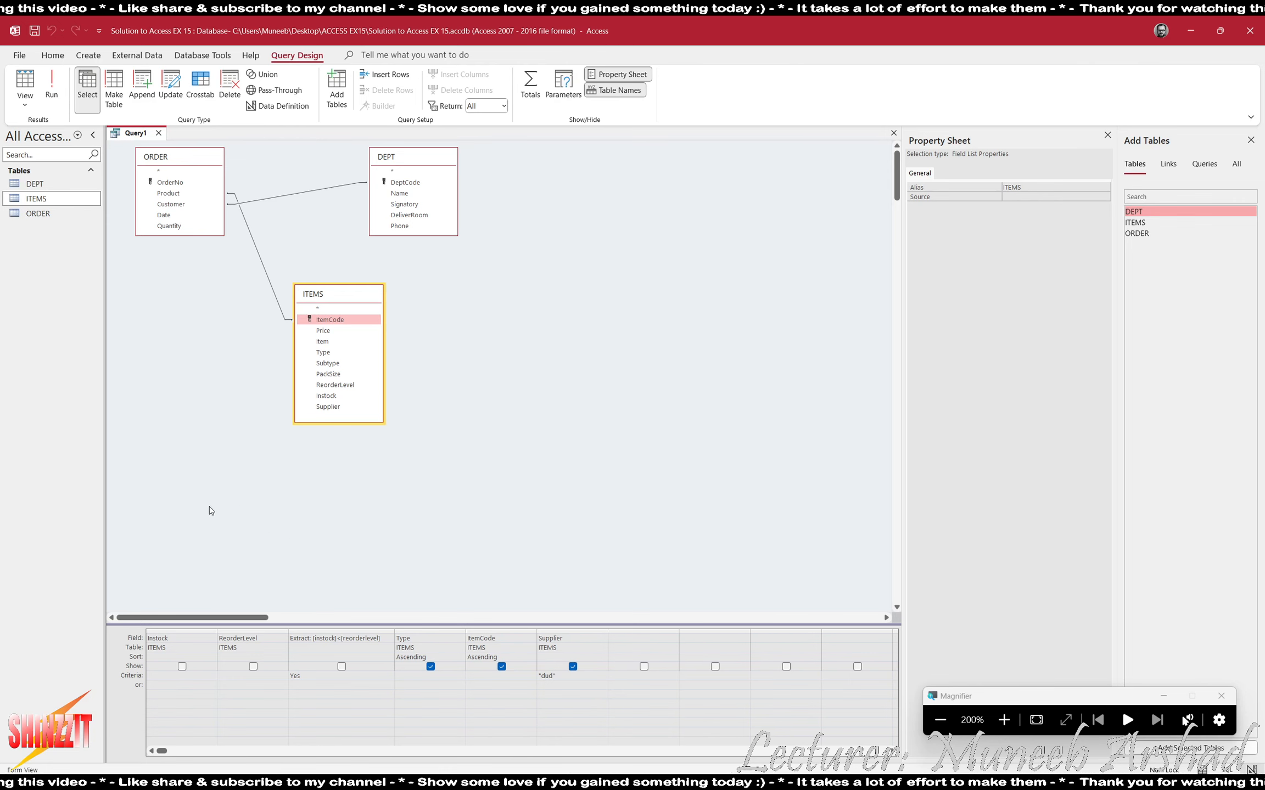
{"action": "left_click", "coordinate": [53, 88]}
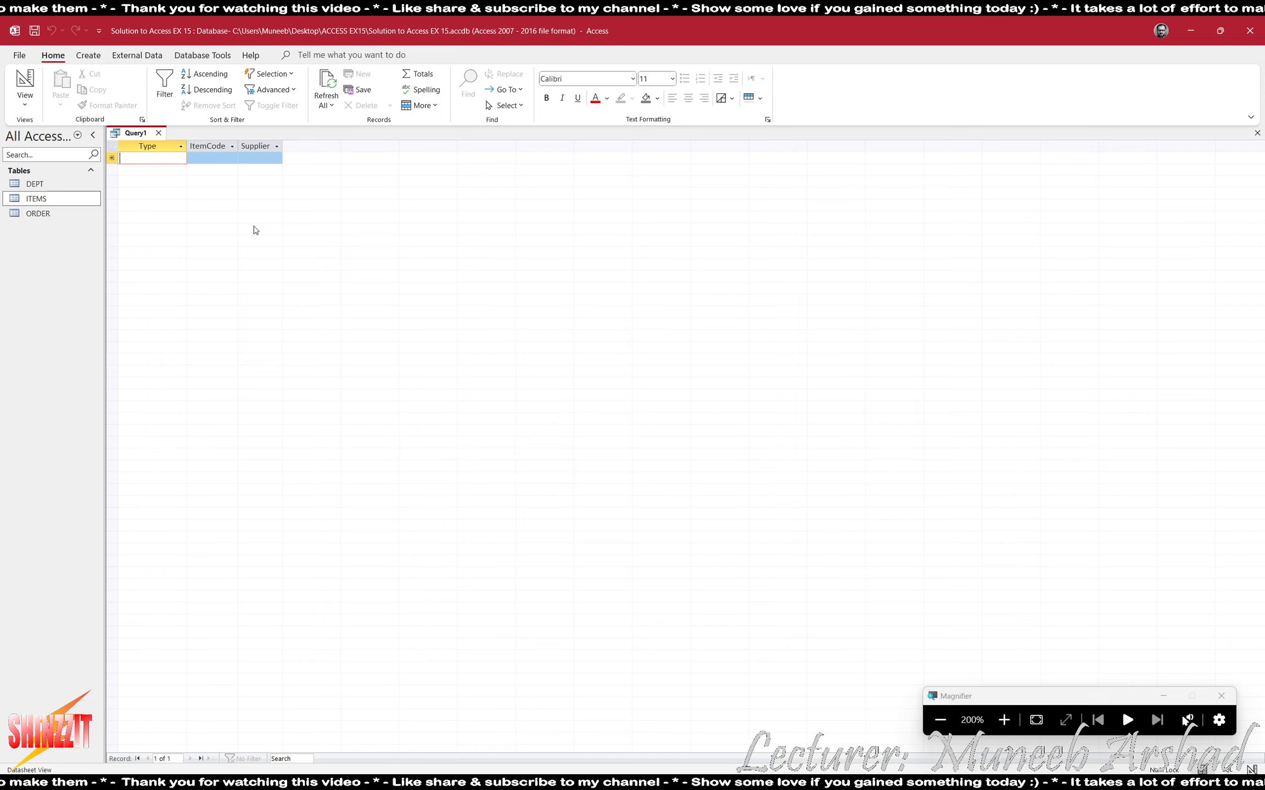
- Return to the query design, rearrange the ITEMS, DEPT and ORDER tables, and review the Extract expression and its criterion
{"action": "left_click", "coordinate": [25, 82]}
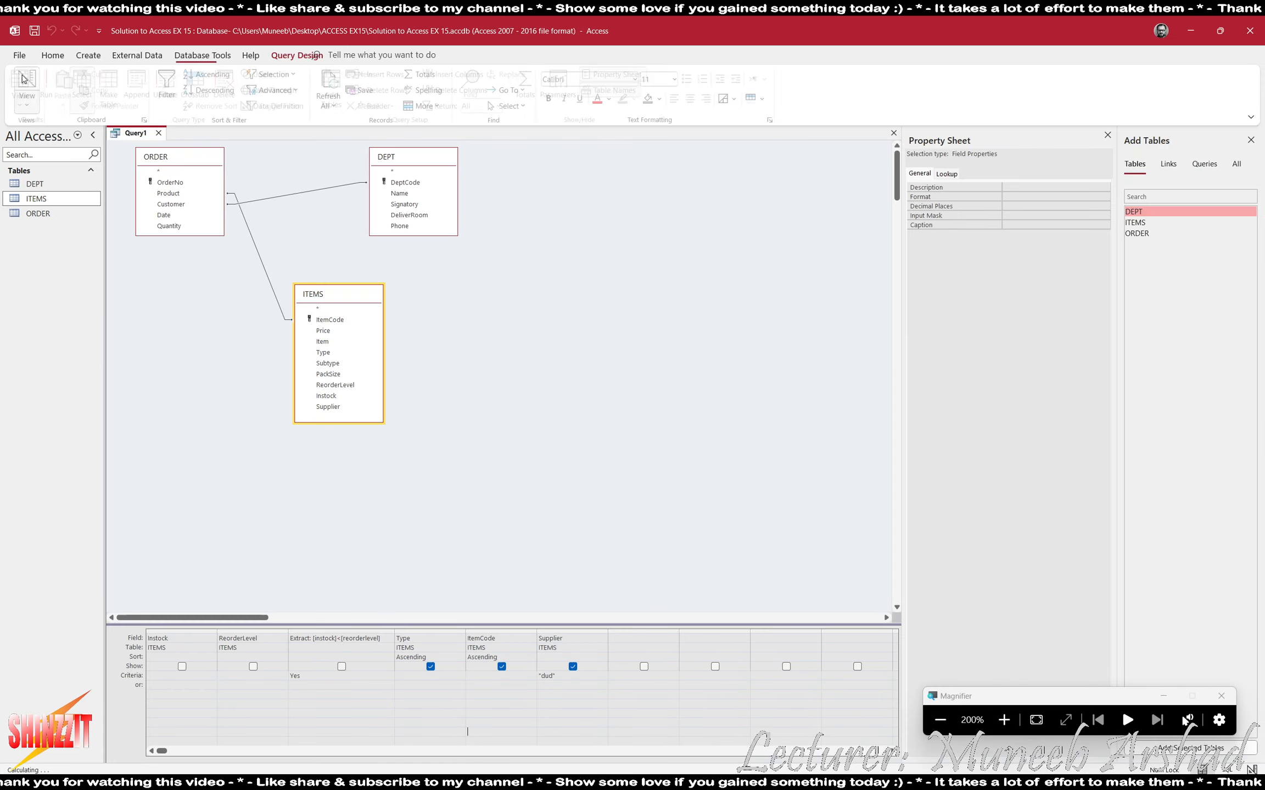
{"action": "left_click_drag", "start_coordinate": [348, 305], "coordinate": [335, 254]}
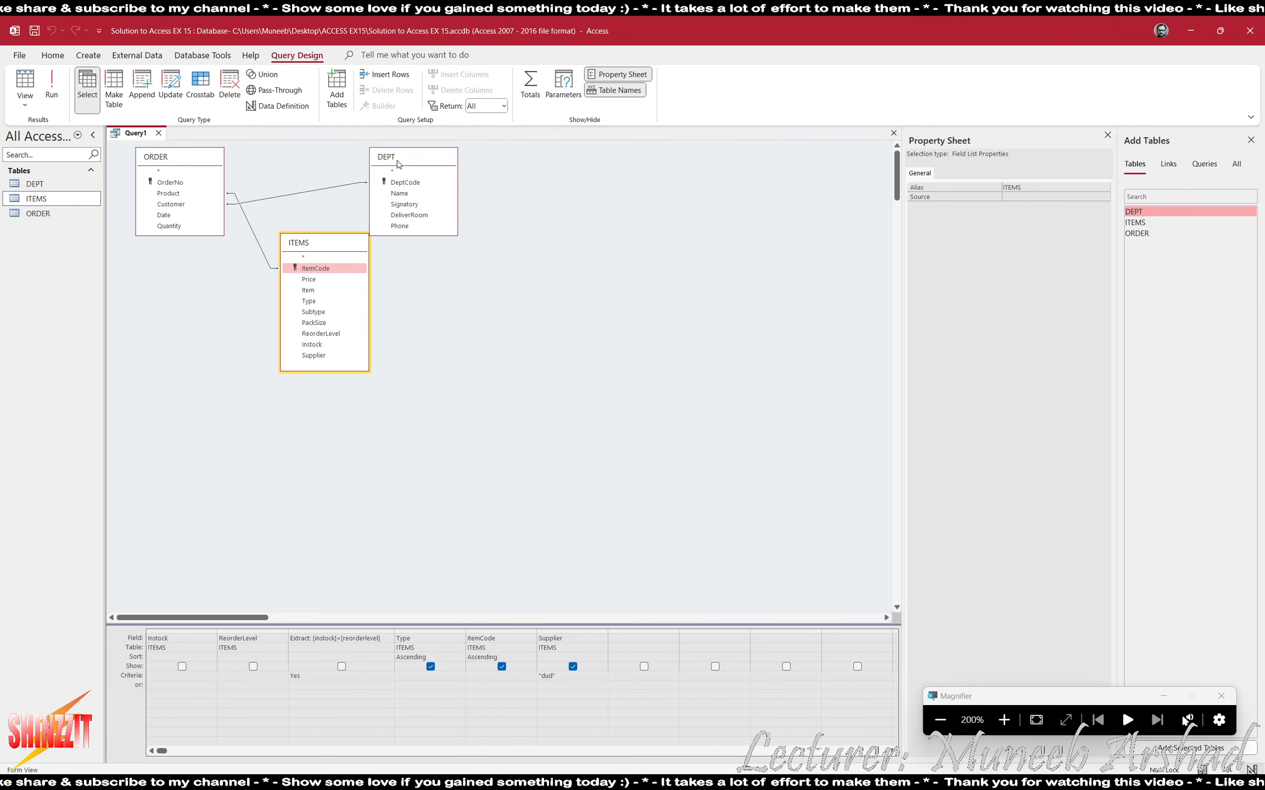
{"action": "left_click_drag", "start_coordinate": [398, 163], "coordinate": [493, 193]}
{"action": "left_click_drag", "start_coordinate": [159, 165], "coordinate": [218, 189]}
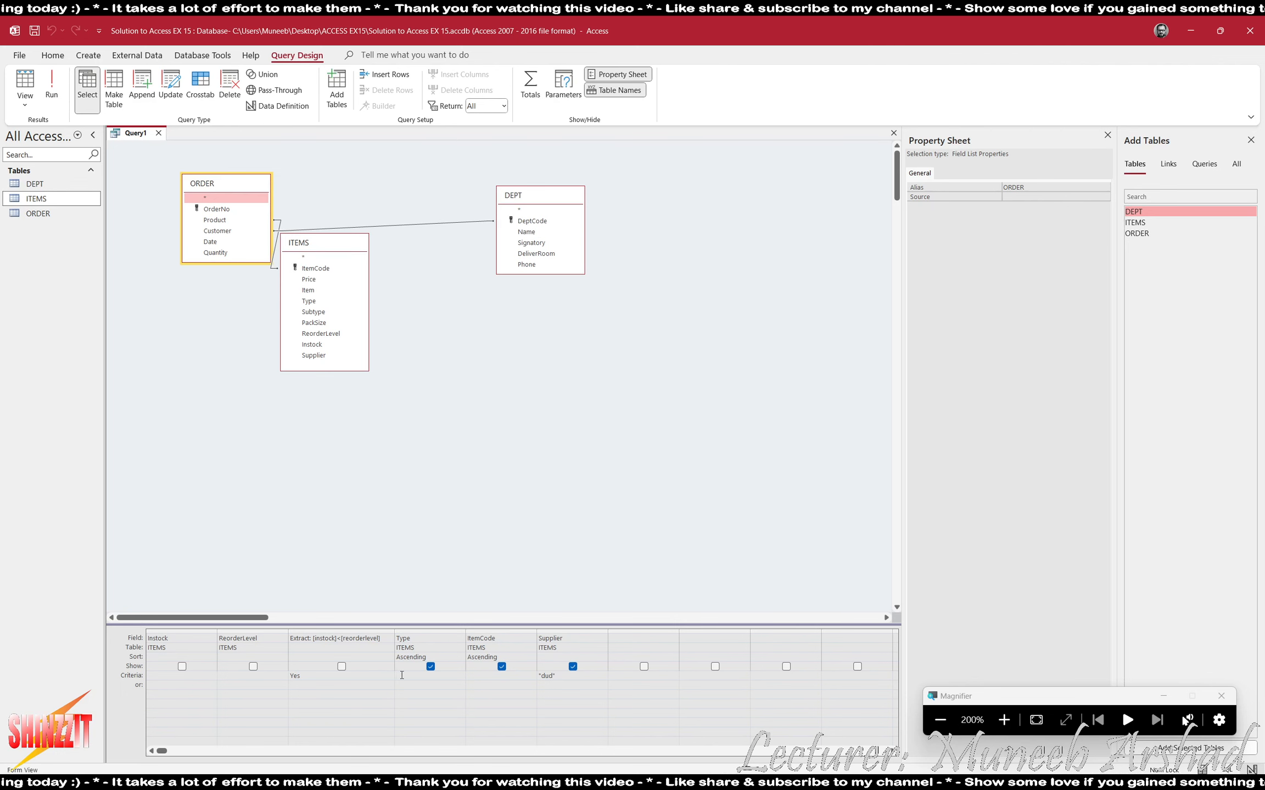
{"action": "left_click", "coordinate": [385, 640]}
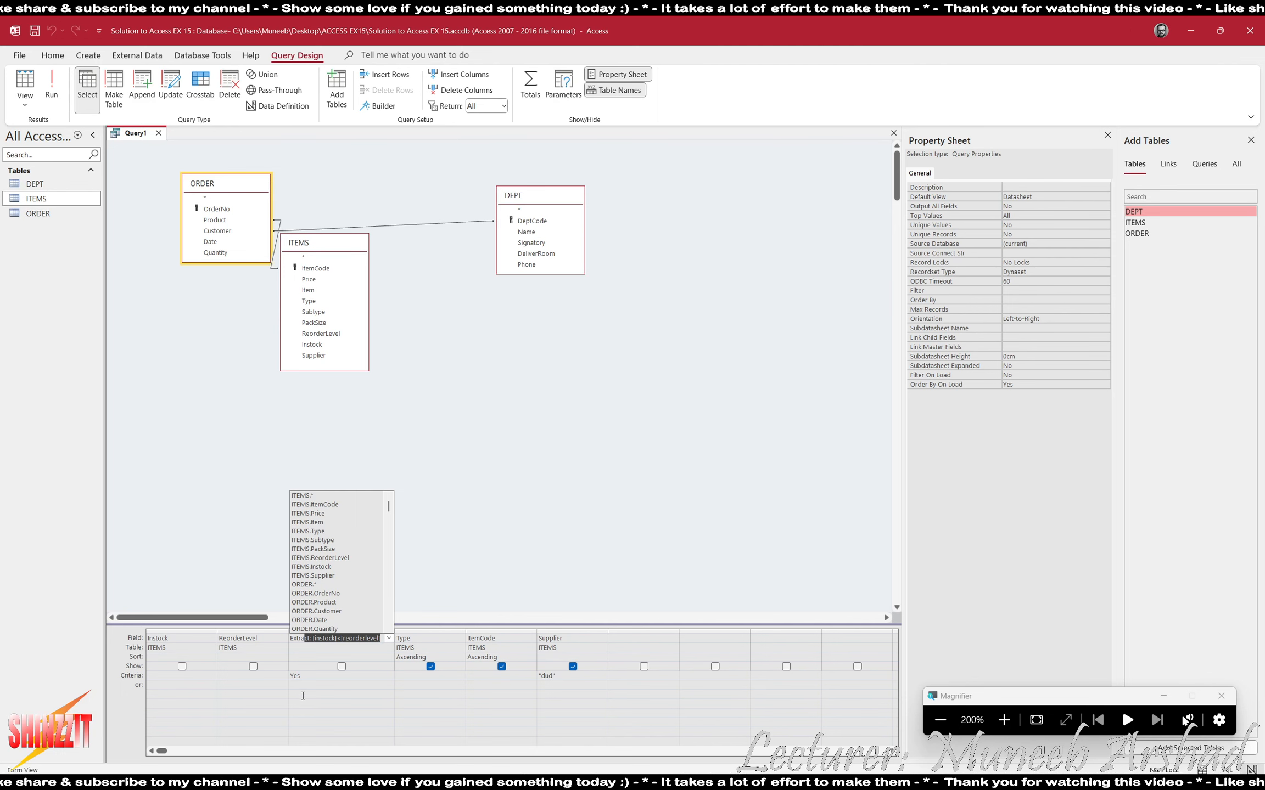
{"action": "left_click", "coordinate": [343, 683]}
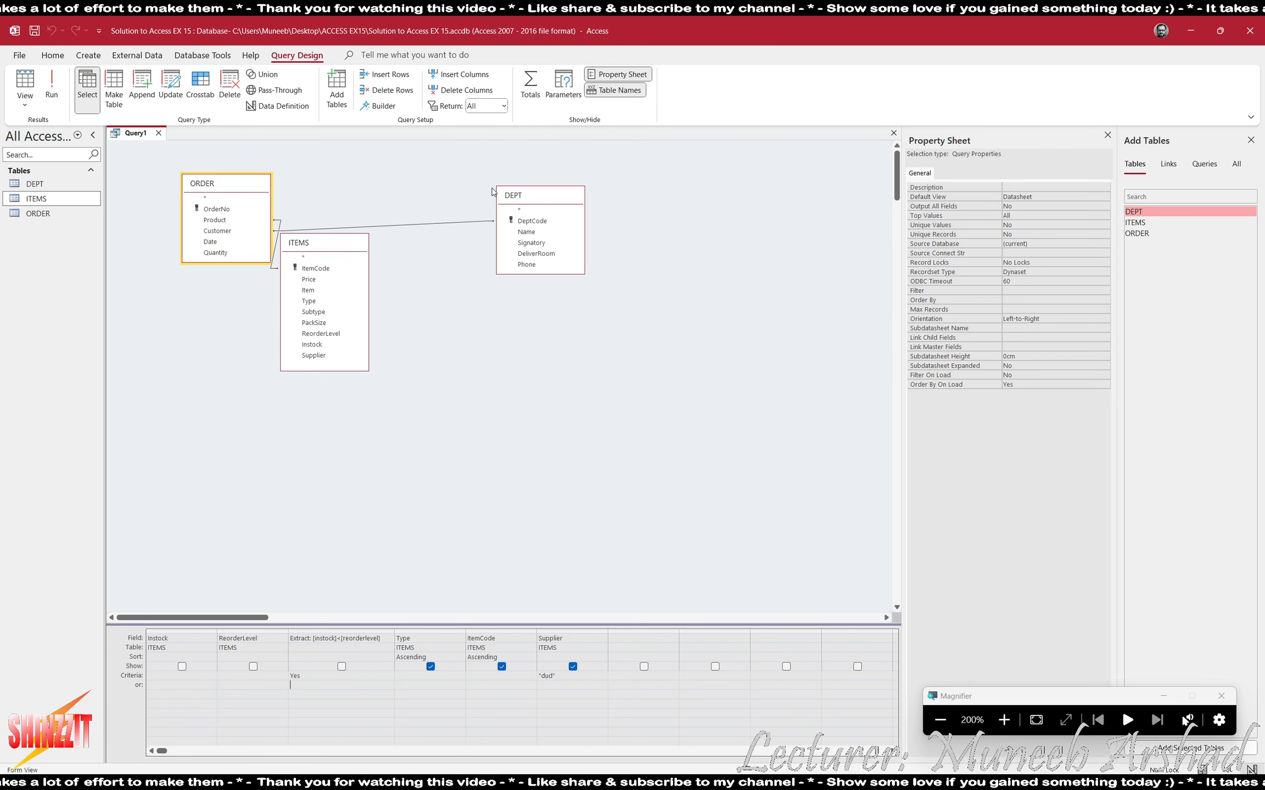
- Remove the DEPT and ORDER tables from the query design
{"action": "left_click", "coordinate": [525, 204]}
{"action": "key", "text": "Delete"}
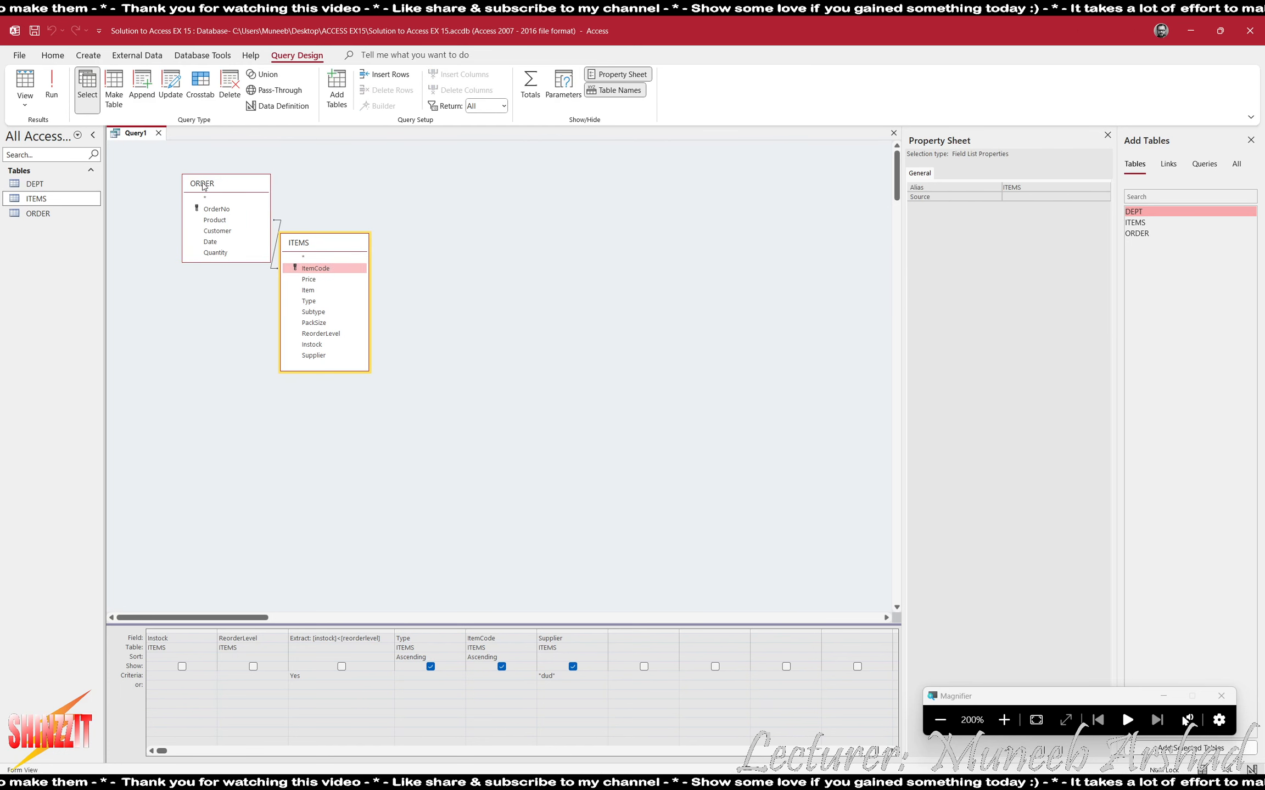
{"action": "left_click", "coordinate": [228, 184]}
{"action": "key", "text": "Delete"}
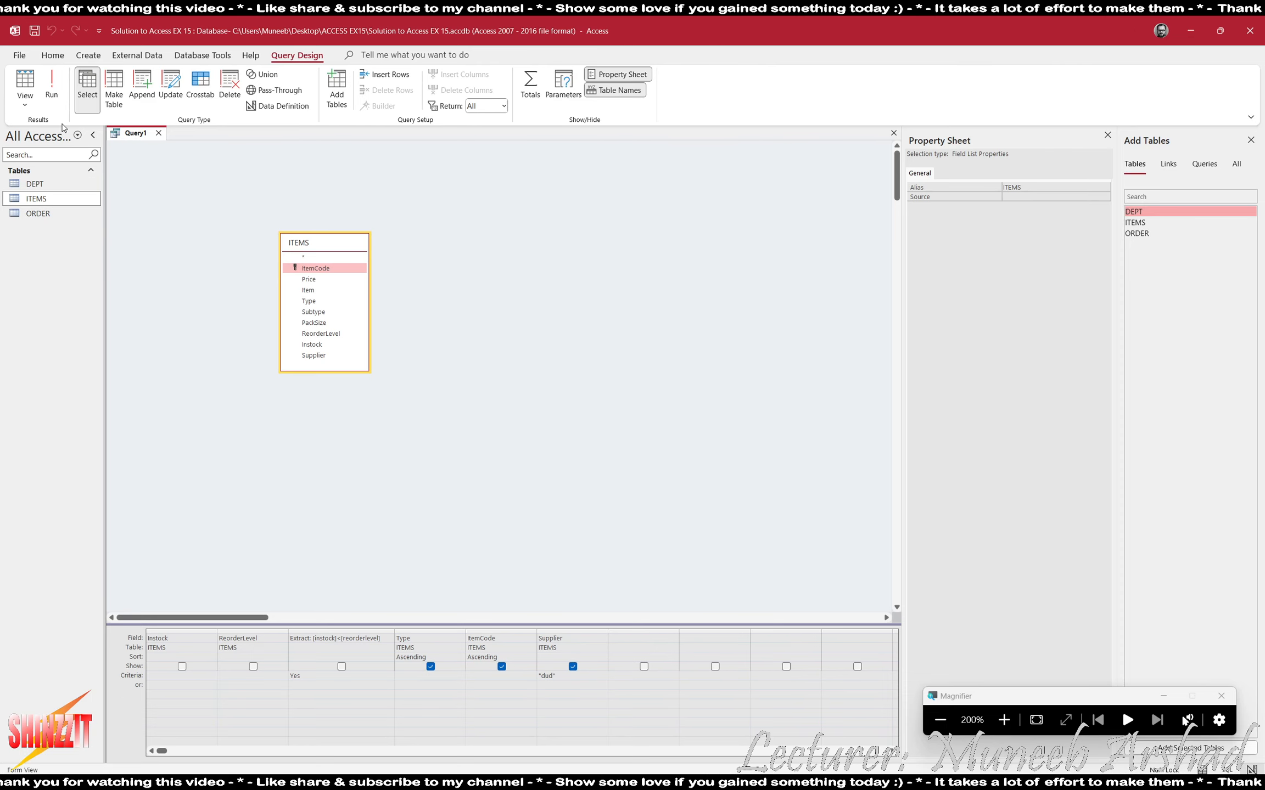
- Run the query, then close it and save it under the name Extract
{"action": "left_click", "coordinate": [52, 85]}
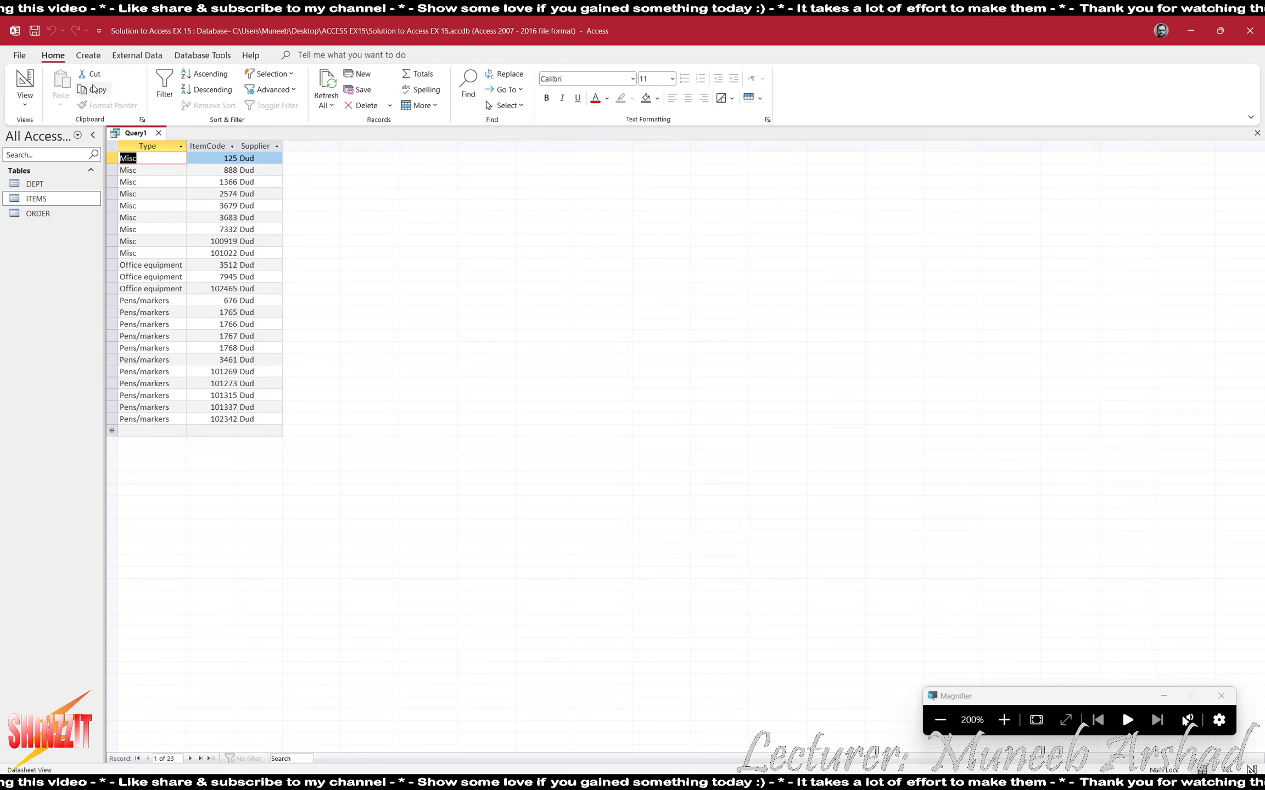
{"action": "left_click", "coordinate": [158, 133]}
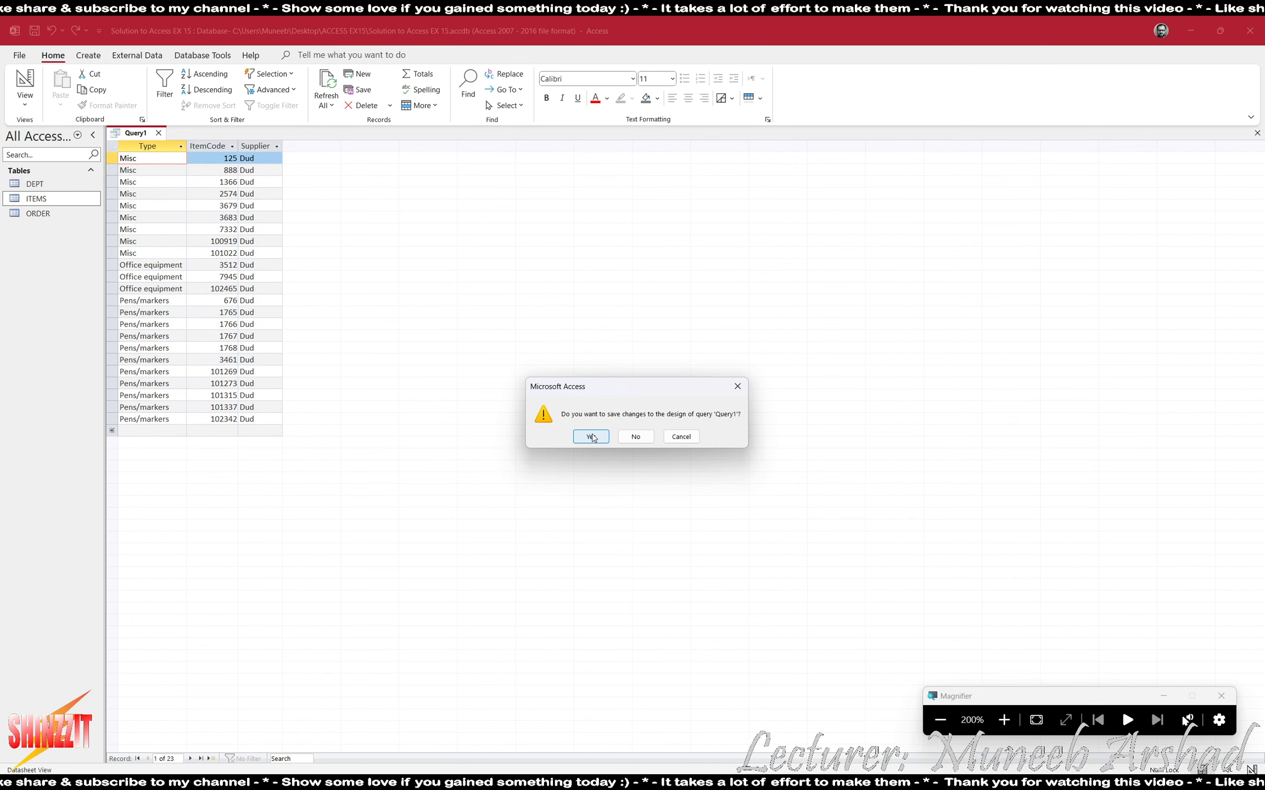
{"action": "left_click", "coordinate": [591, 437]}
{"action": "type", "text": "Extrac"}
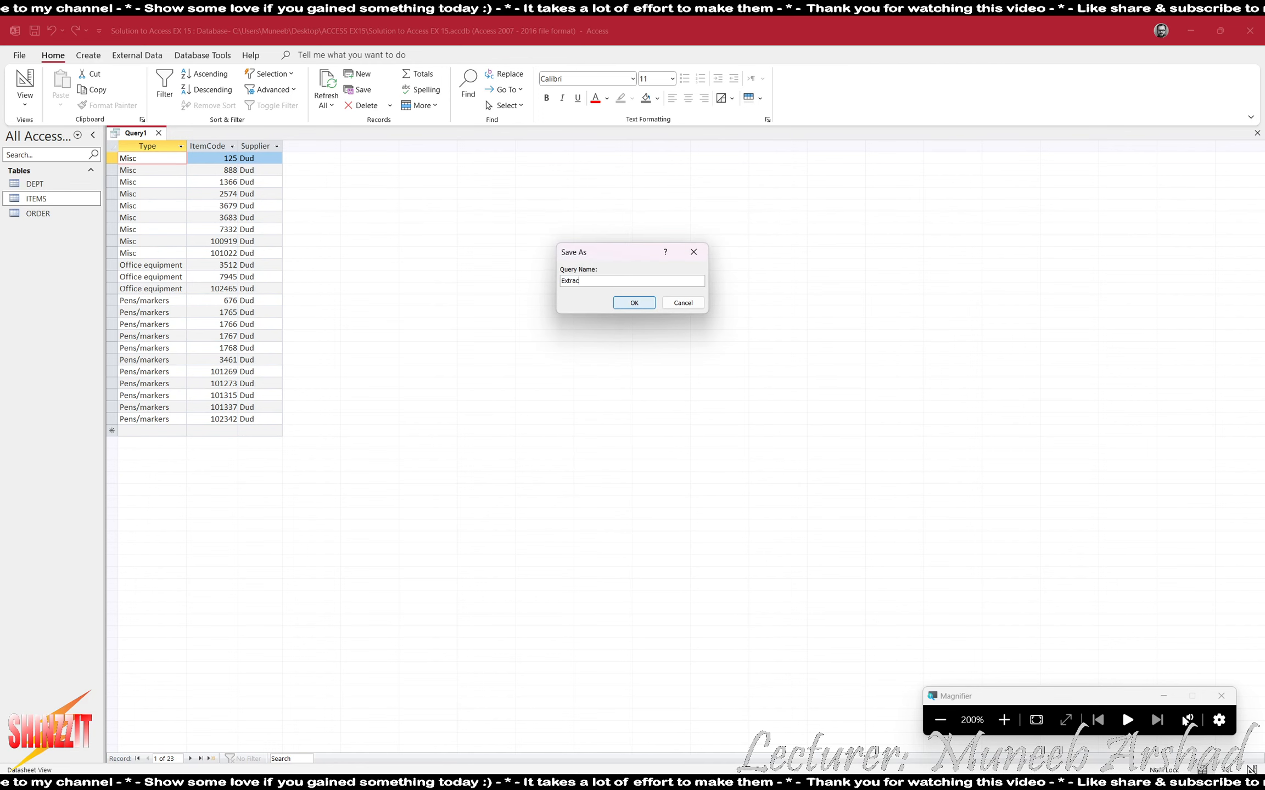
{"action": "type", "text": "t"}
{"action": "left_click", "coordinate": [634, 302]}
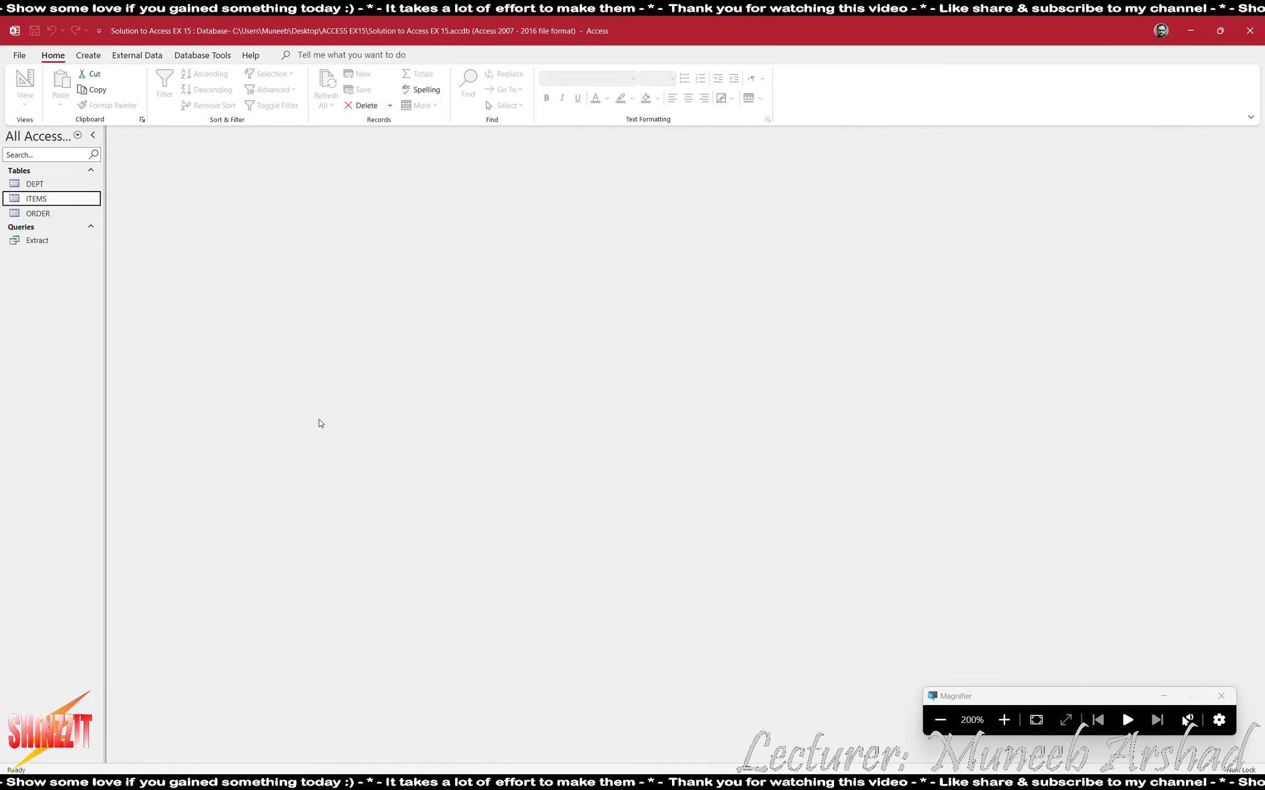
- Switch to ACCESS EX15.pdf at 100% magnification and read the requirements of tasks 5 and 6
{"action": "left_click", "coordinate": [940, 720]}
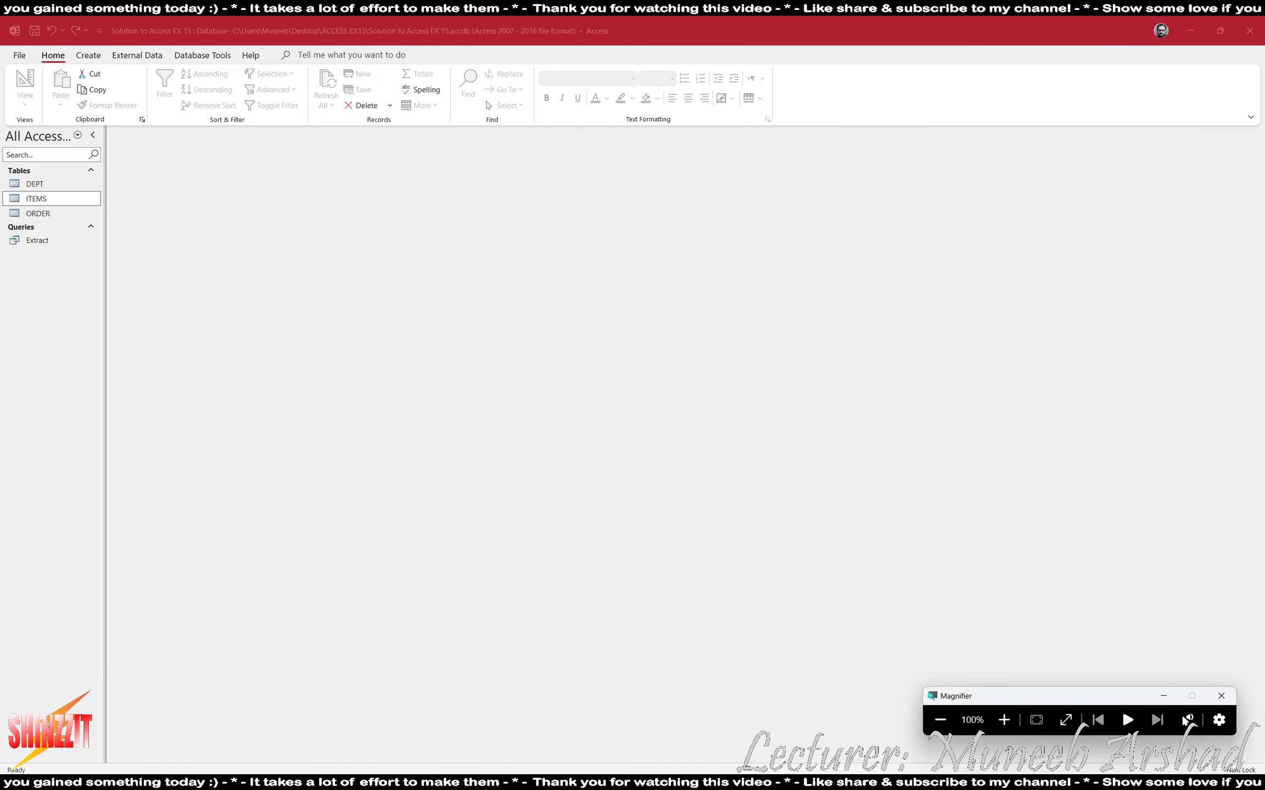
{"action": "key", "text": "alt+Tab"}
{"action": "scroll", "coordinate": [77, 496], "scroll_direction": "down", "scroll_amount": 10}
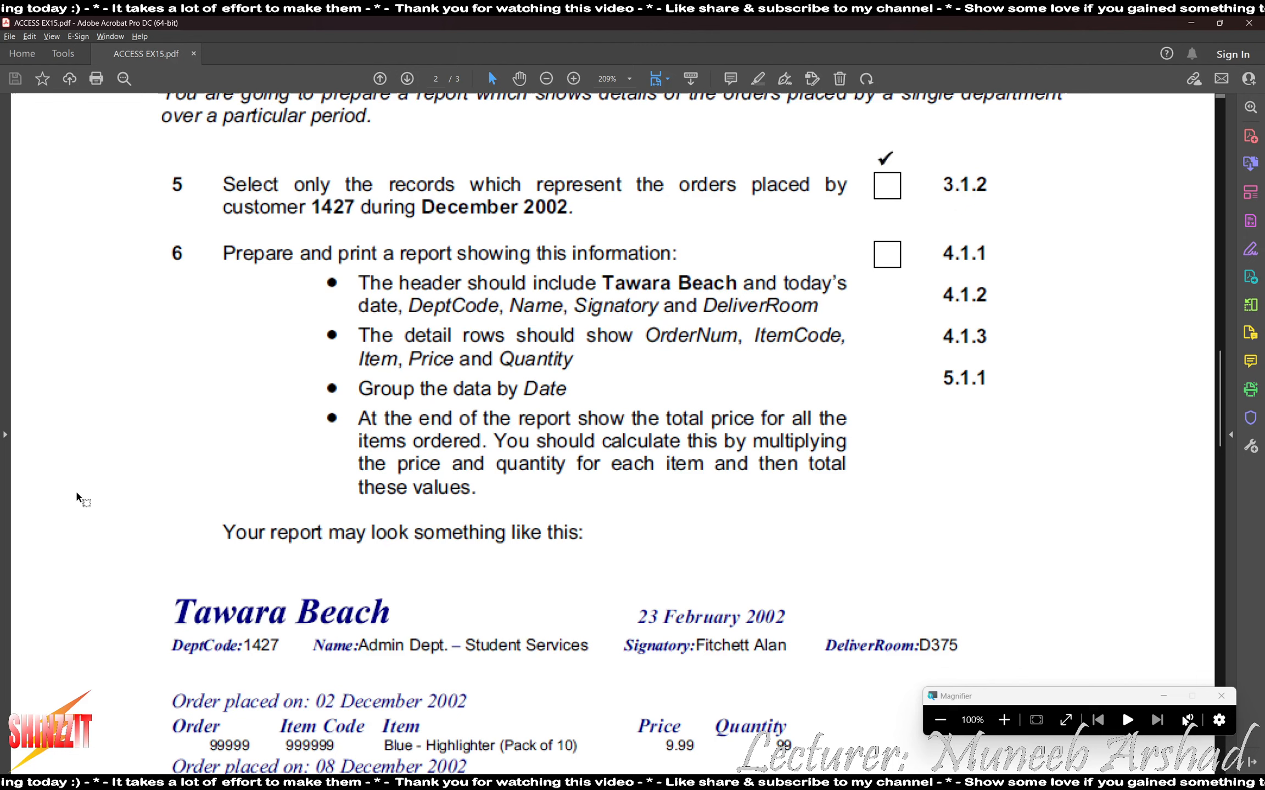
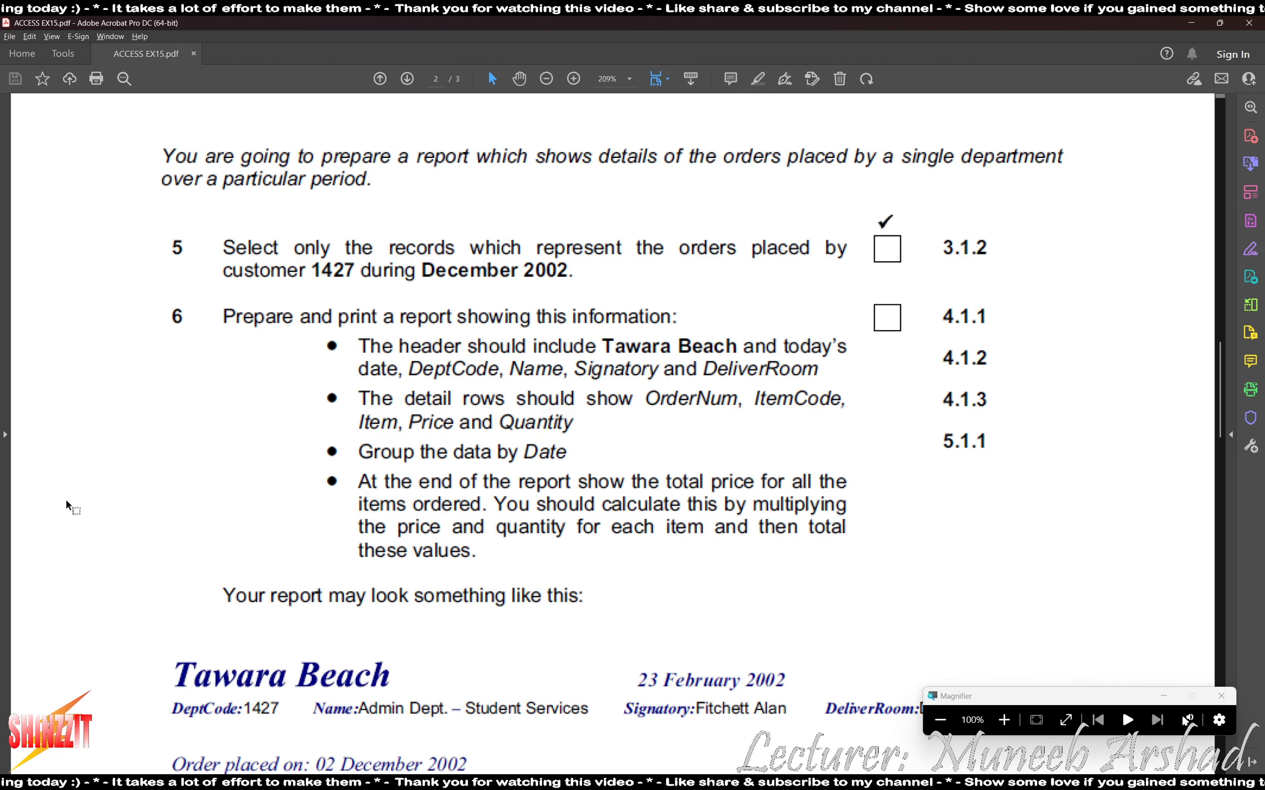
- Switch from the exercise PDF to the Solution to Access EX 15 database
{"action": "key", "text": "alt+Tab"}
{"action": "key", "text": "alt+Tab"}
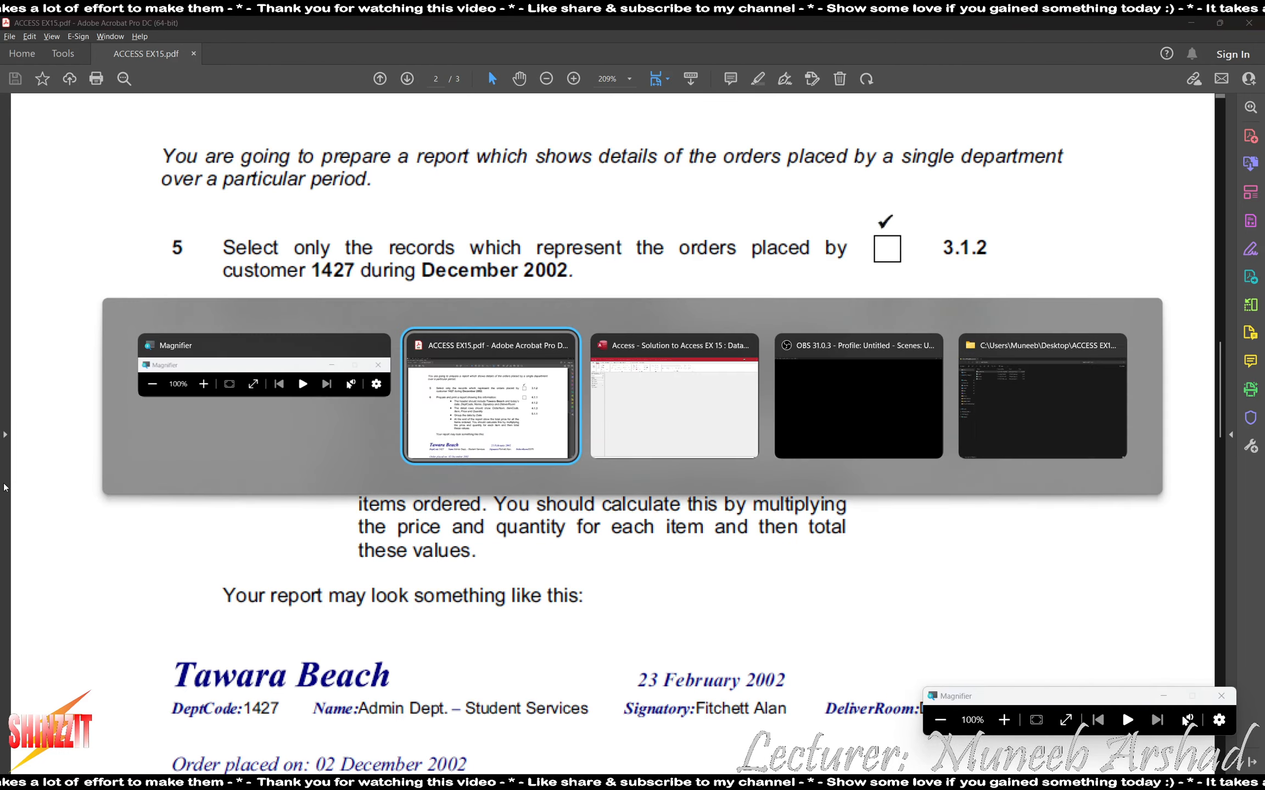
{"action": "key", "text": "alt+Tab"}
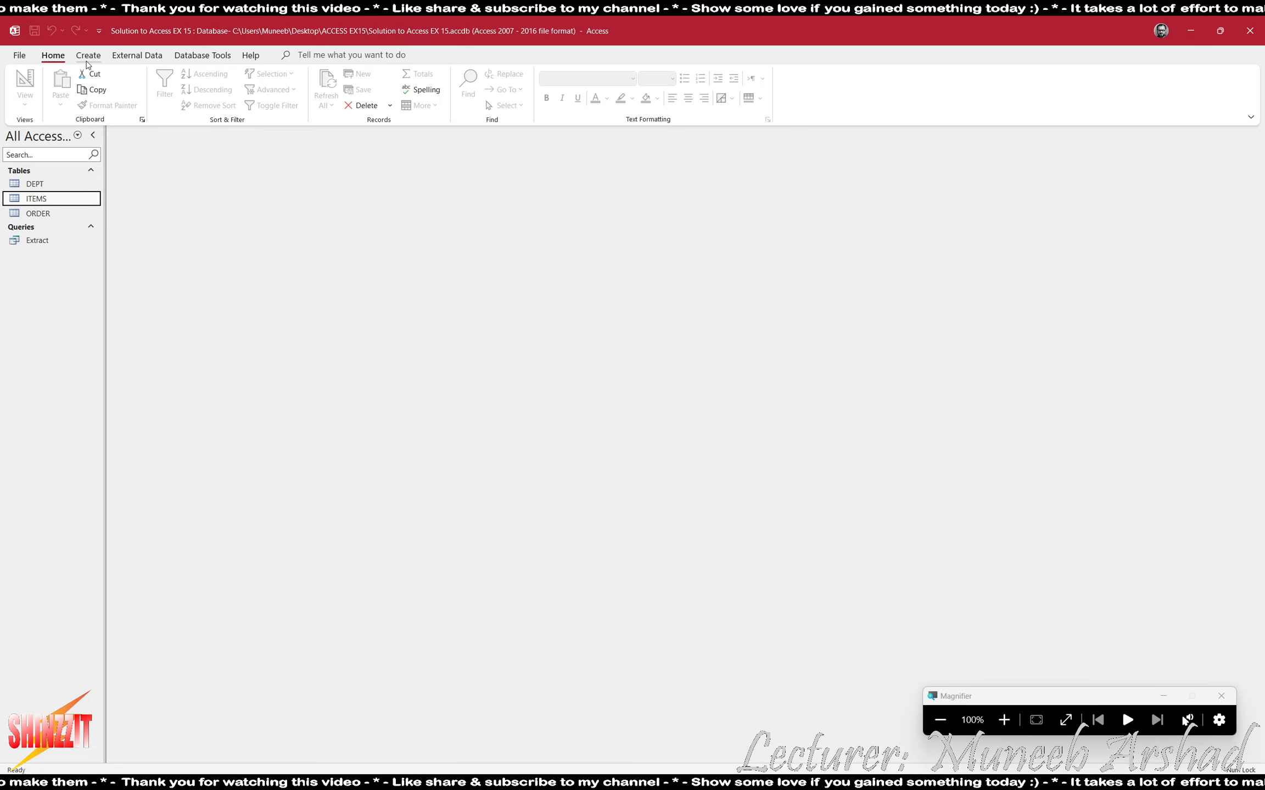
{"action": "left_click", "coordinate": [88, 57]}
{"action": "left_click", "coordinate": [202, 87]}
{"action": "left_click", "coordinate": [200, 85]}
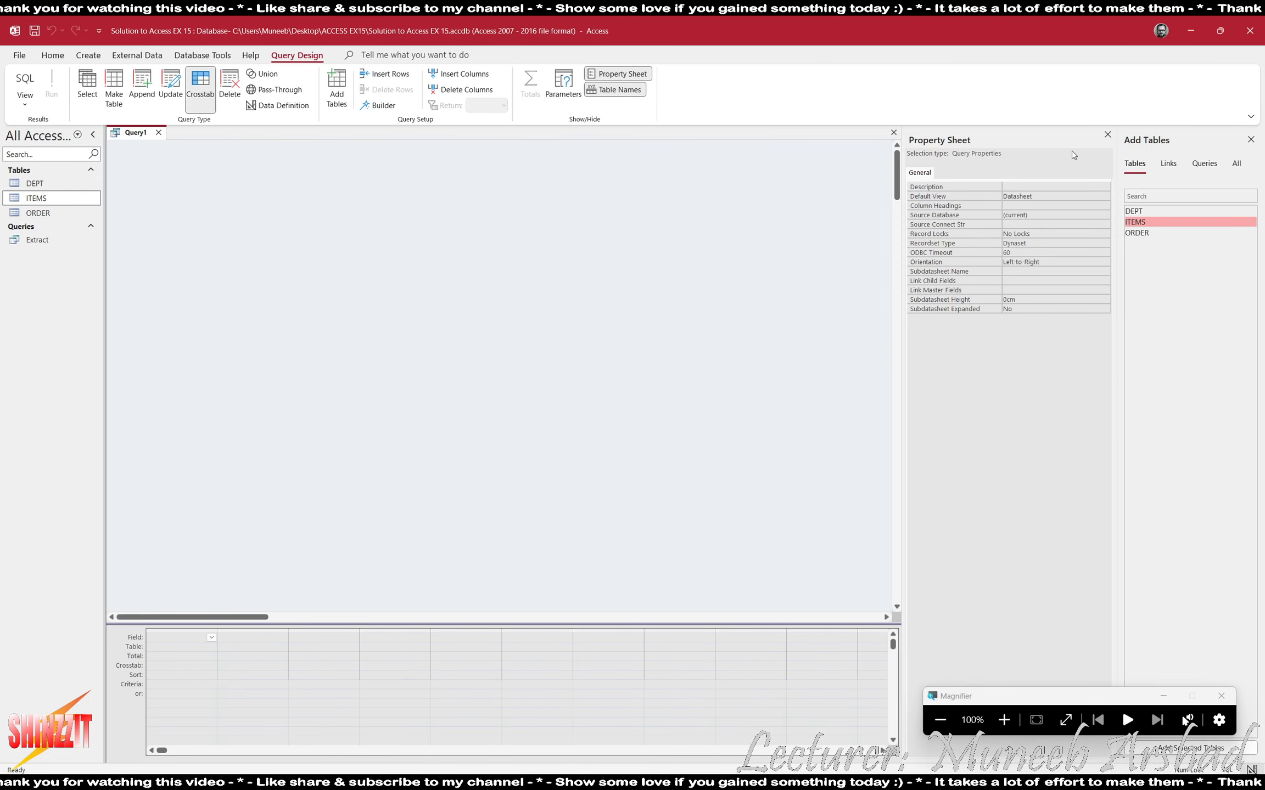
{"action": "left_click", "coordinate": [1133, 211]}
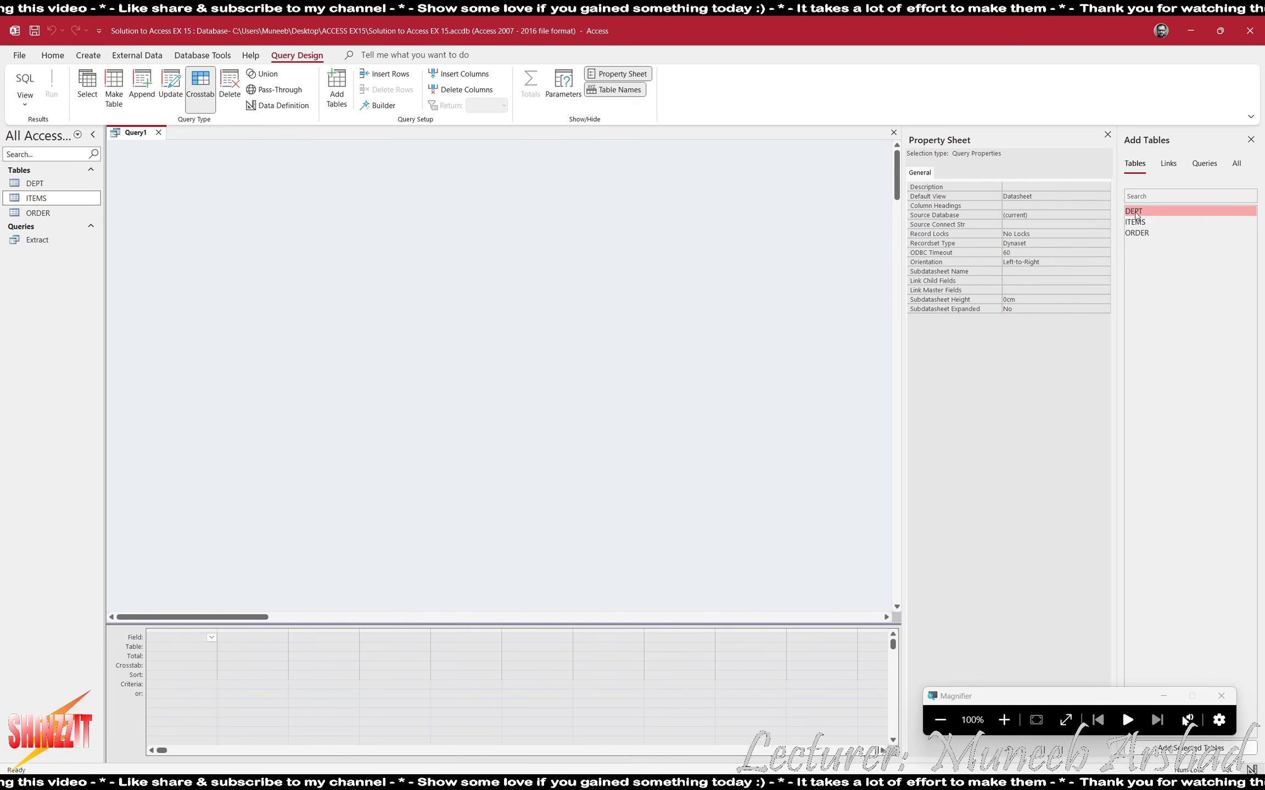
{"action": "double_click", "coordinate": [1134, 212]}
{"action": "double_click", "coordinate": [1134, 222]}
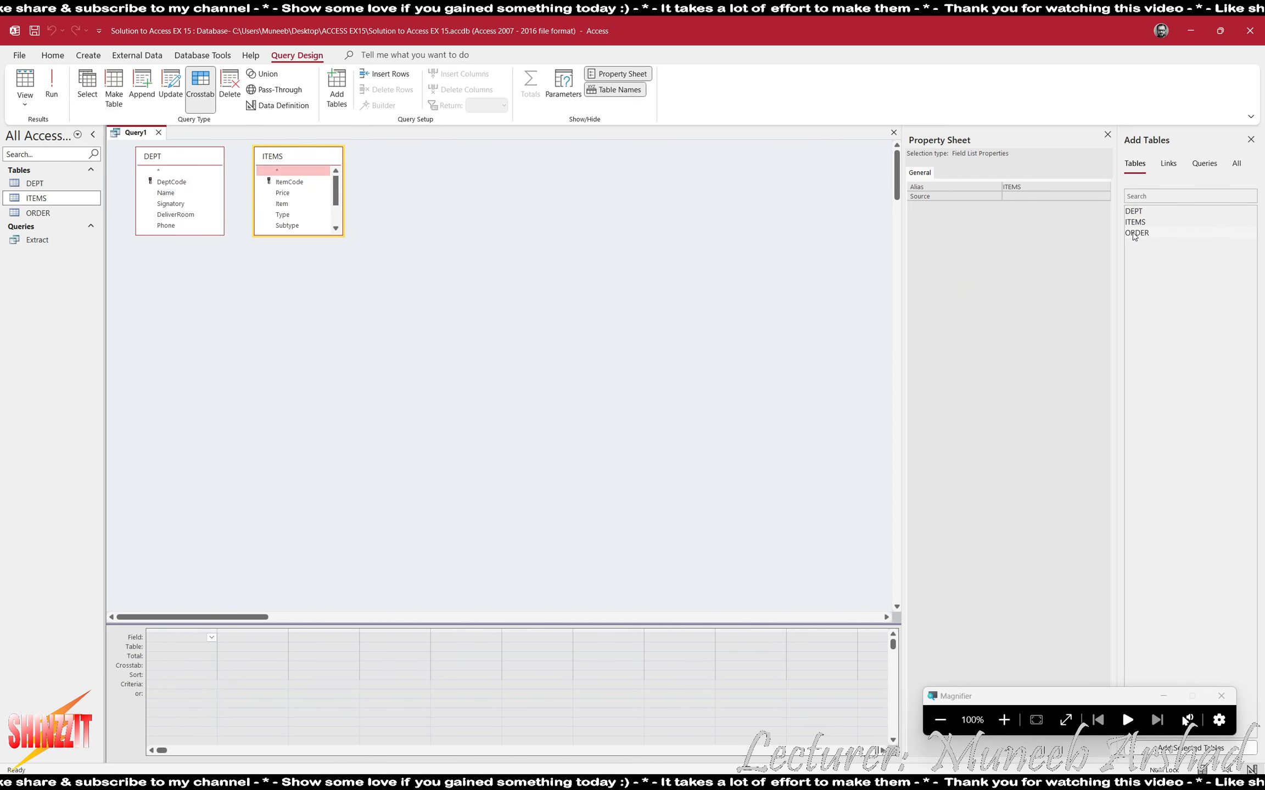
{"action": "double_click", "coordinate": [1134, 233]}
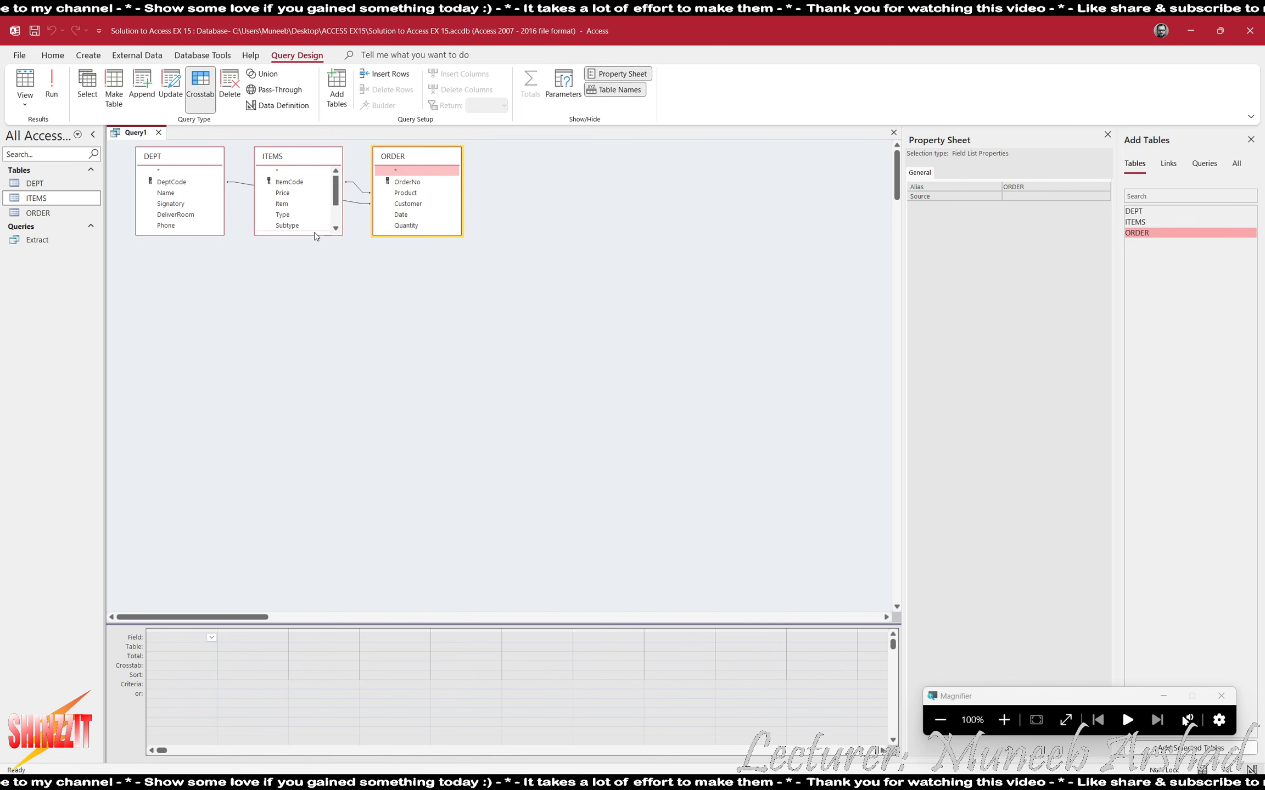
{"action": "left_click_drag", "start_coordinate": [316, 234], "coordinate": [330, 285]}
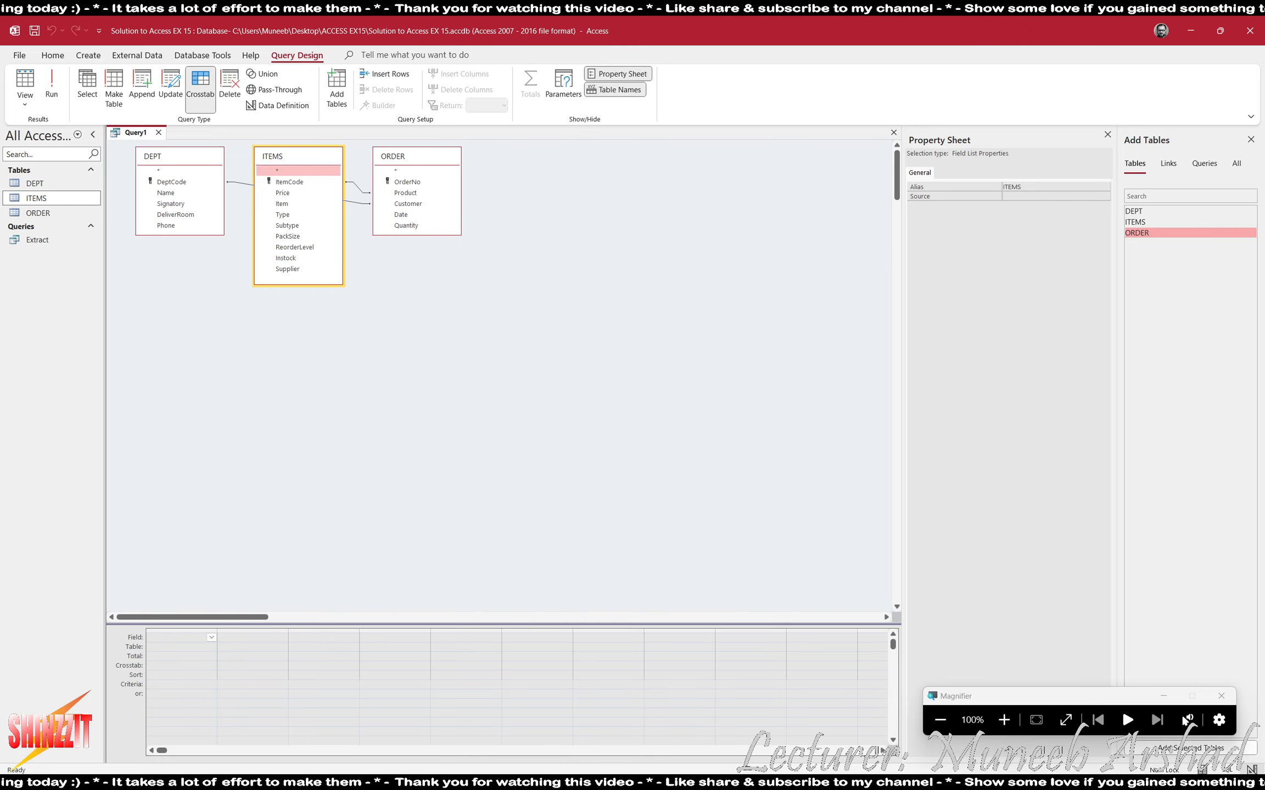
{"action": "key", "text": "alt+Tab"}
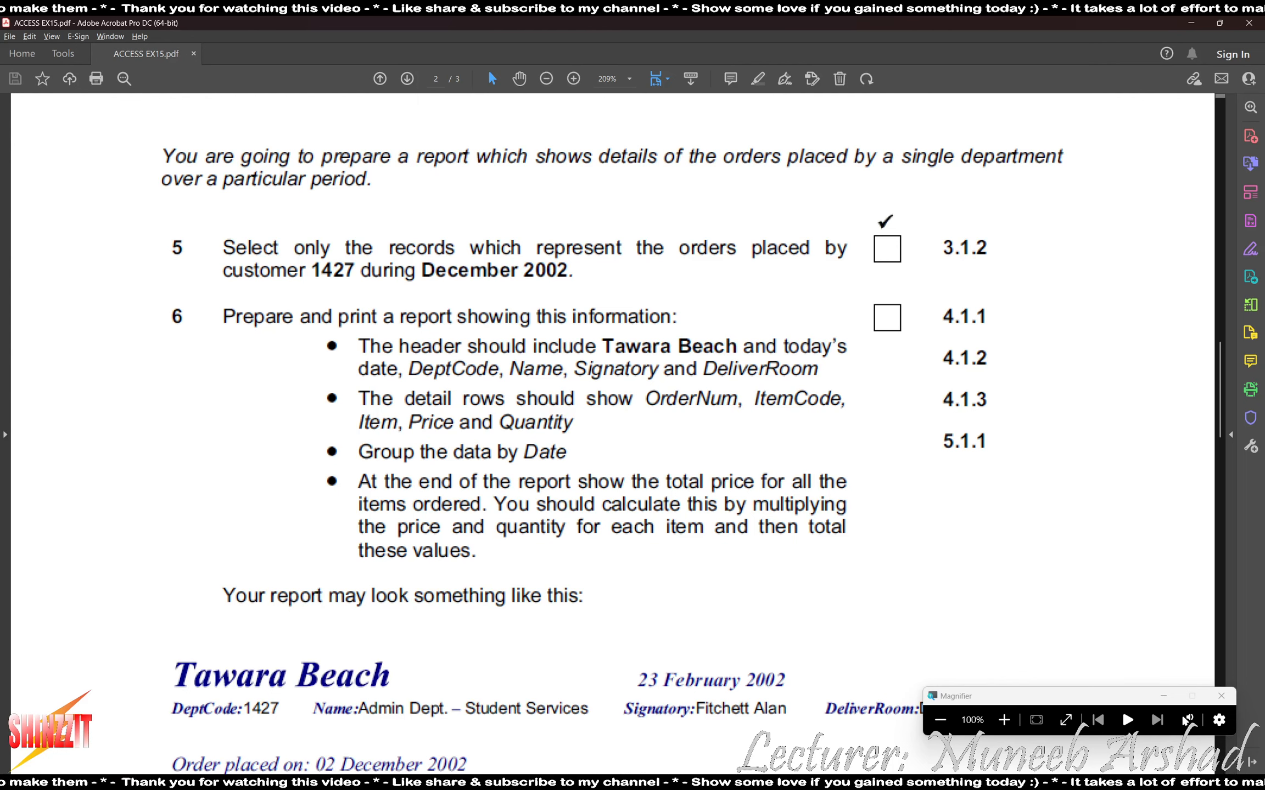
{"action": "key", "text": "alt+Tab"}
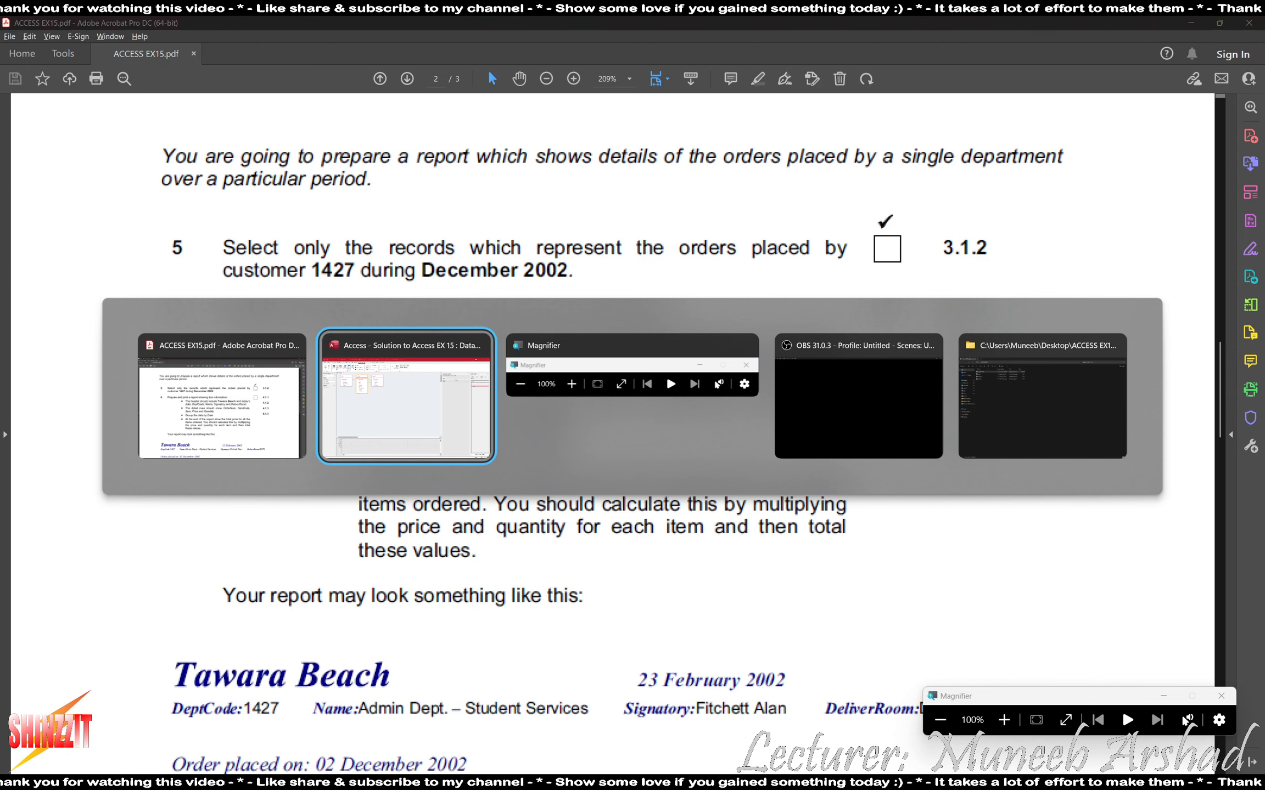
{"action": "left_click", "coordinate": [1003, 719]}
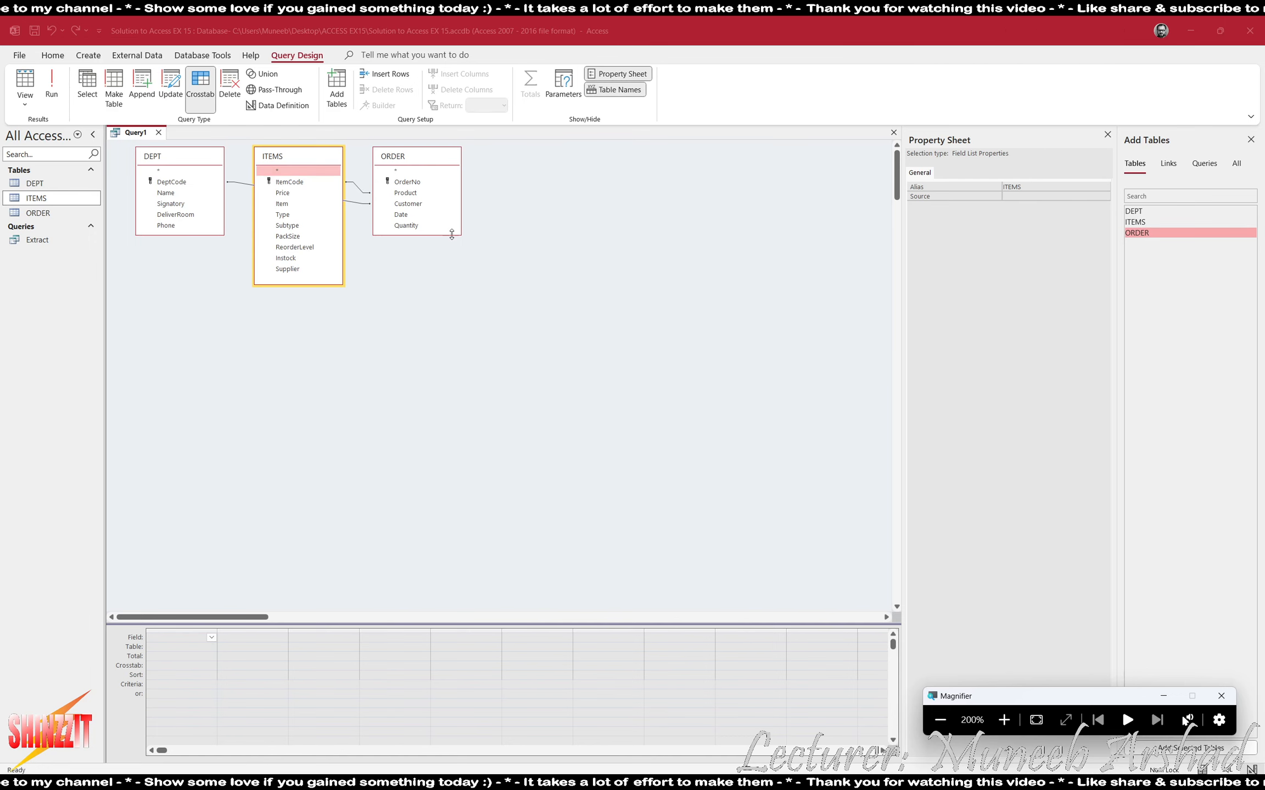
{"action": "double_click", "coordinate": [408, 204]}
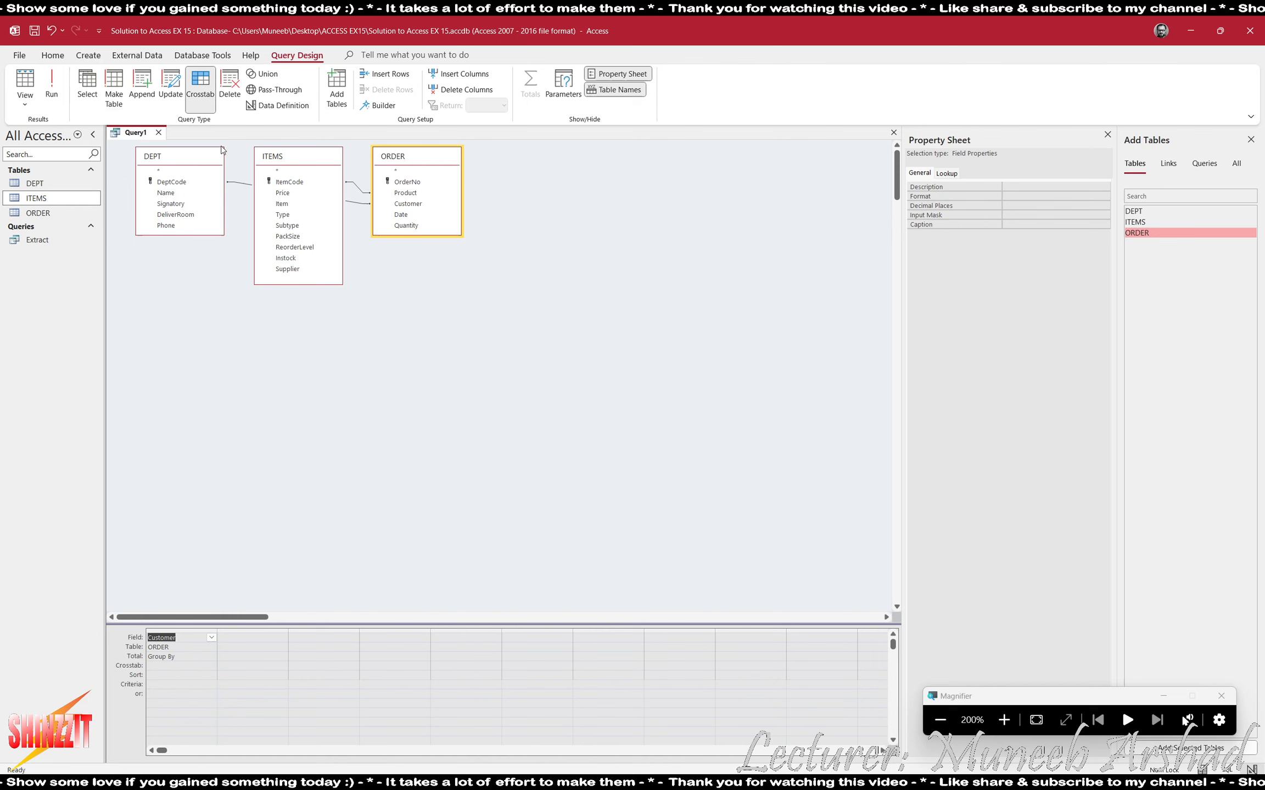
{"action": "left_click", "coordinate": [52, 83]}
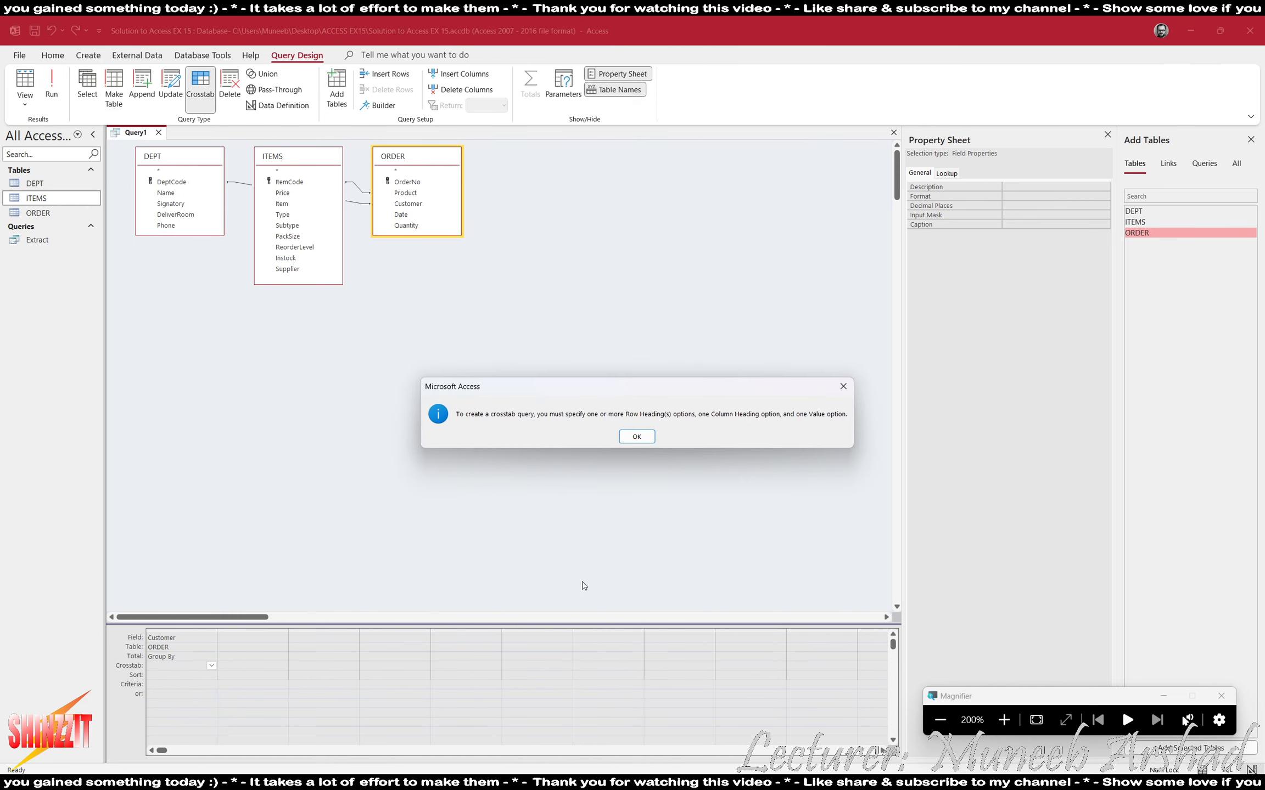
{"action": "left_click", "coordinate": [634, 438]}
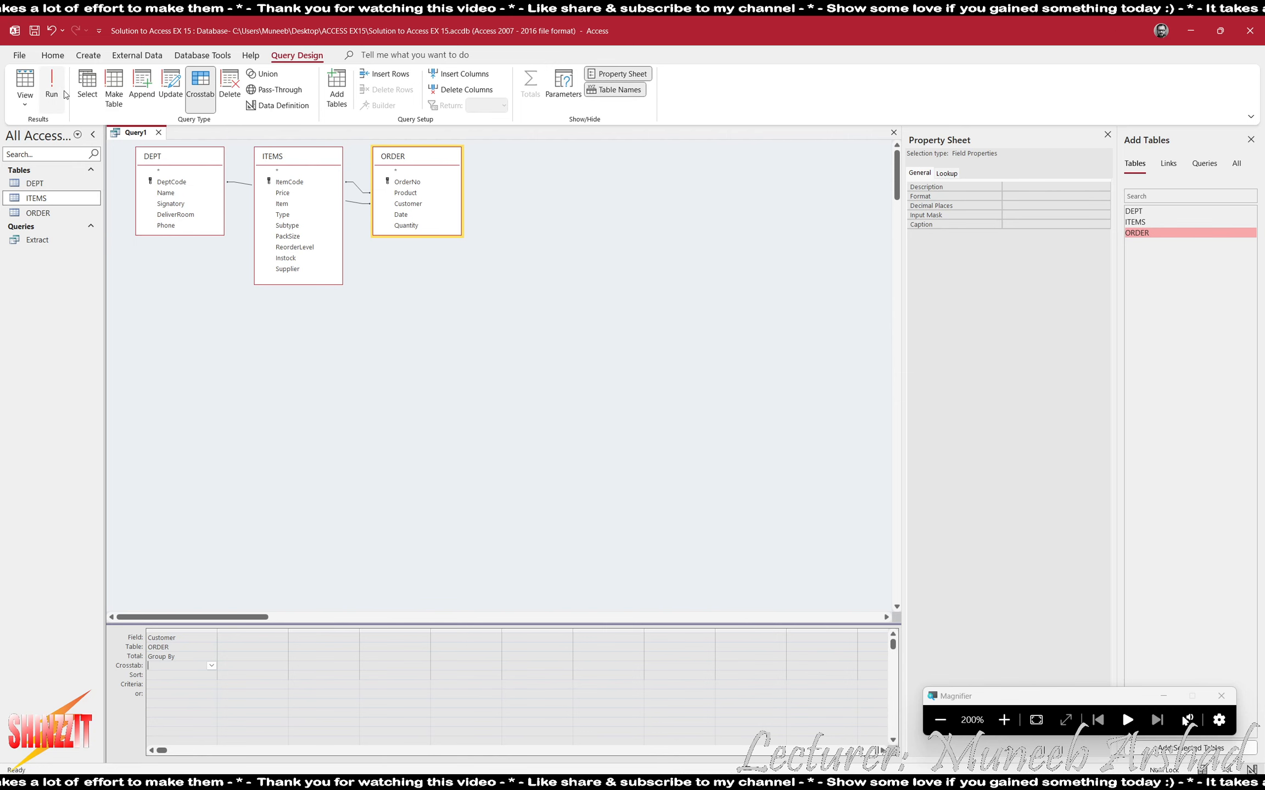
{"action": "left_click", "coordinate": [159, 133]}
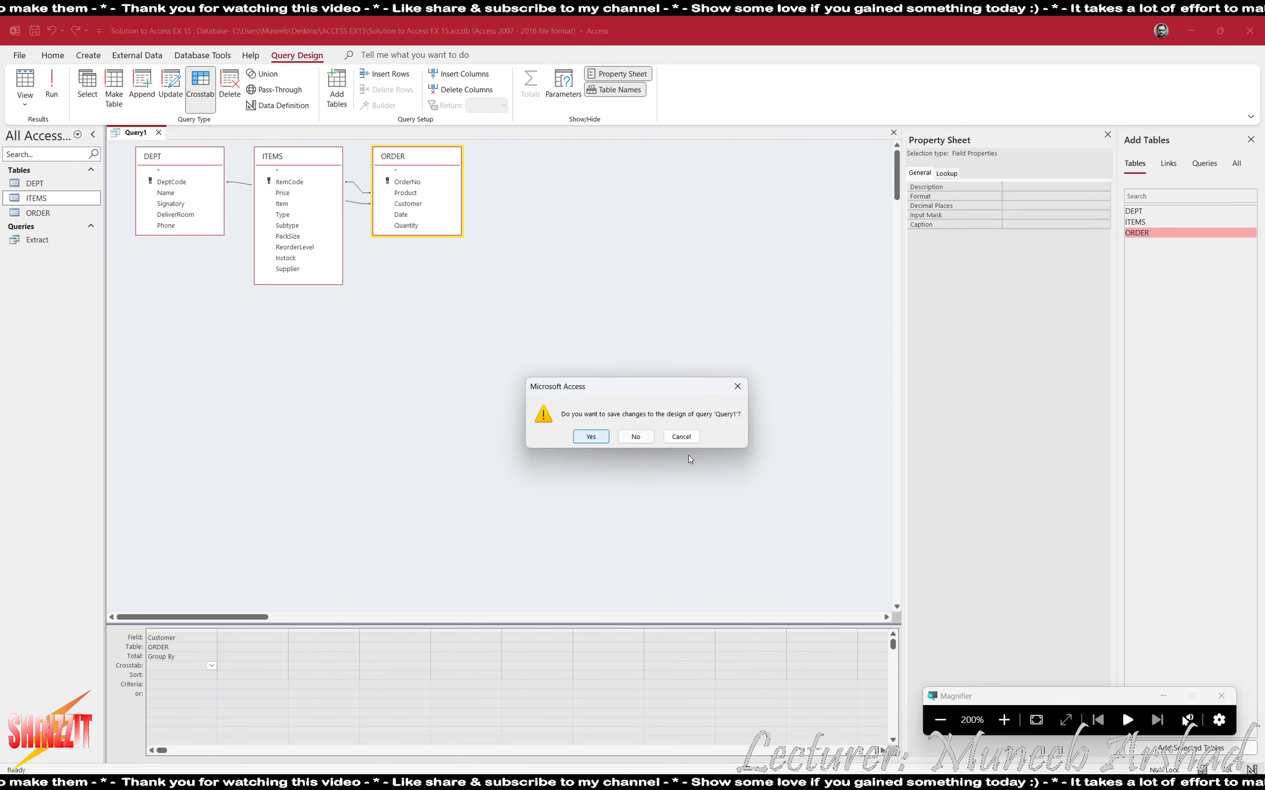
{"action": "left_click", "coordinate": [635, 436]}
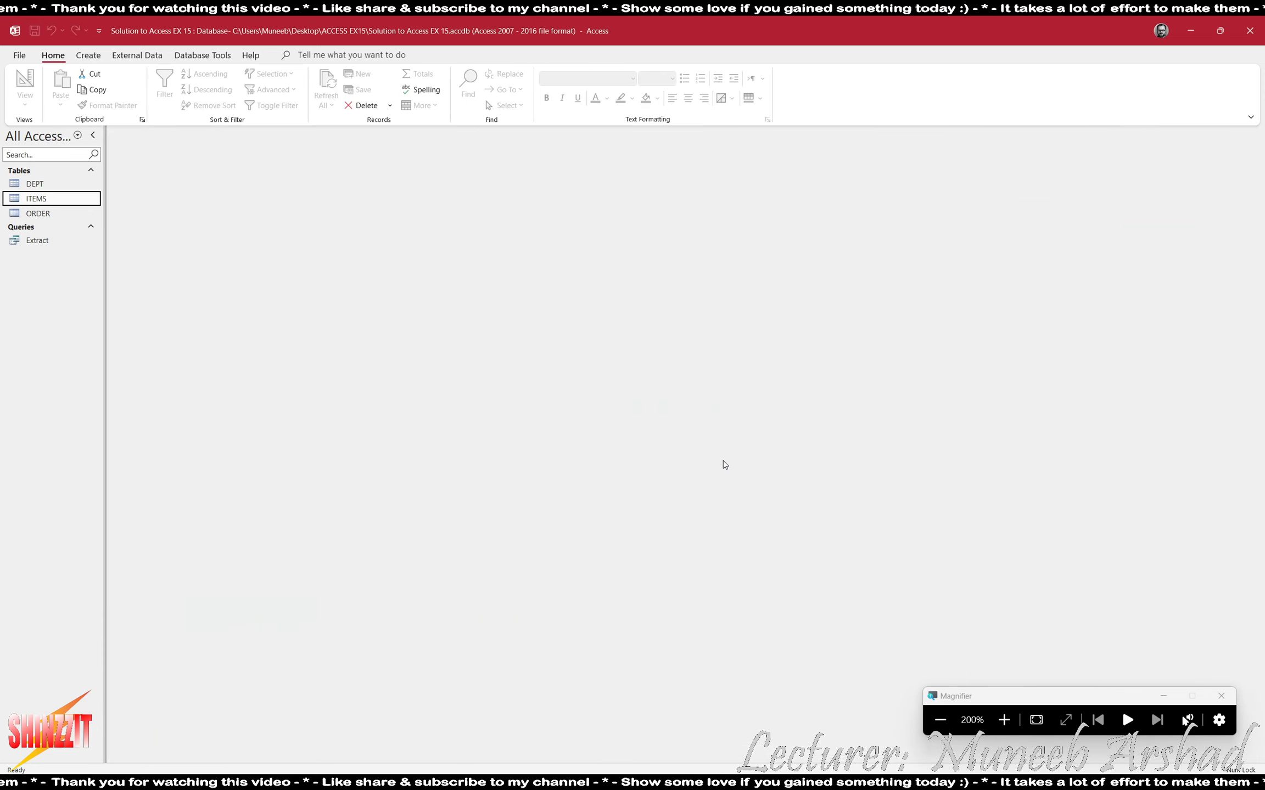
- Create a new select query in design view containing the DEPT, ITEMS and ORDER tables
{"action": "left_click", "coordinate": [86, 59]}
{"action": "left_click", "coordinate": [199, 85]}
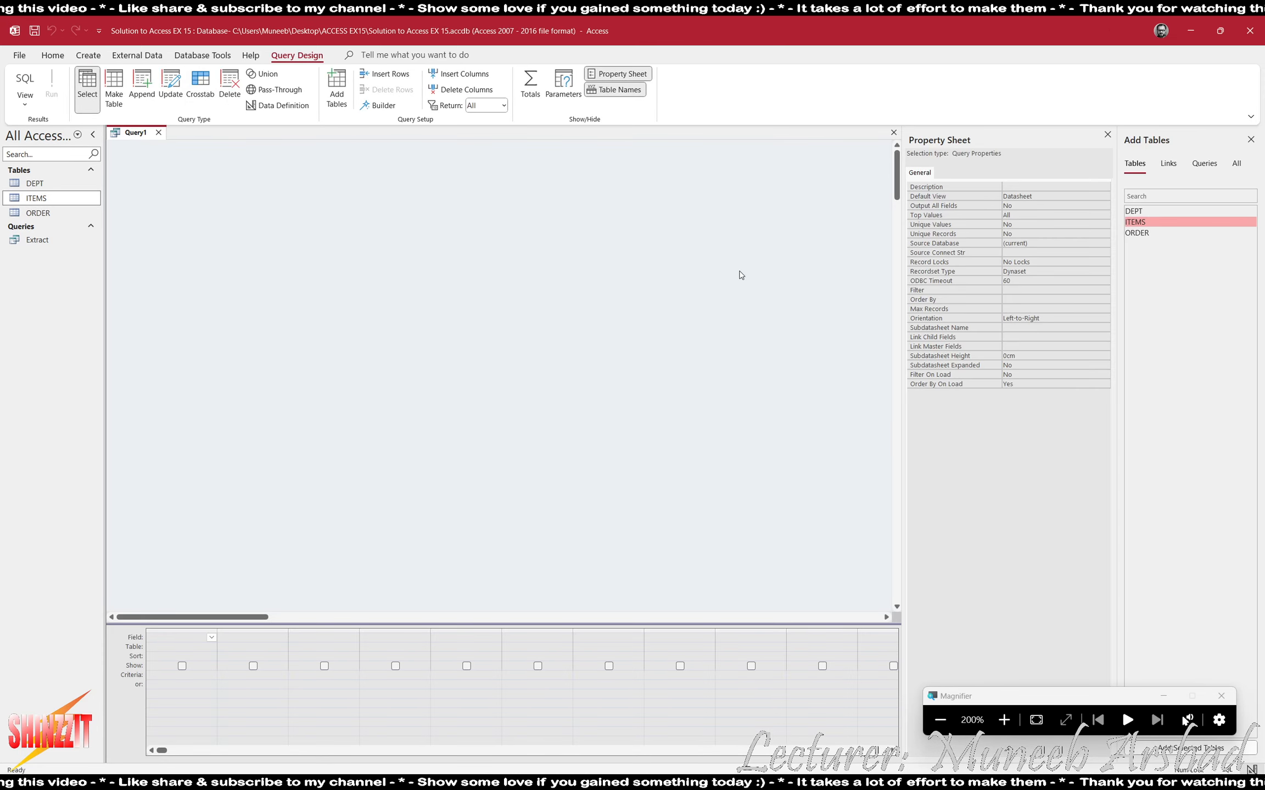
{"action": "double_click", "coordinate": [1133, 211]}
{"action": "double_click", "coordinate": [1135, 222]}
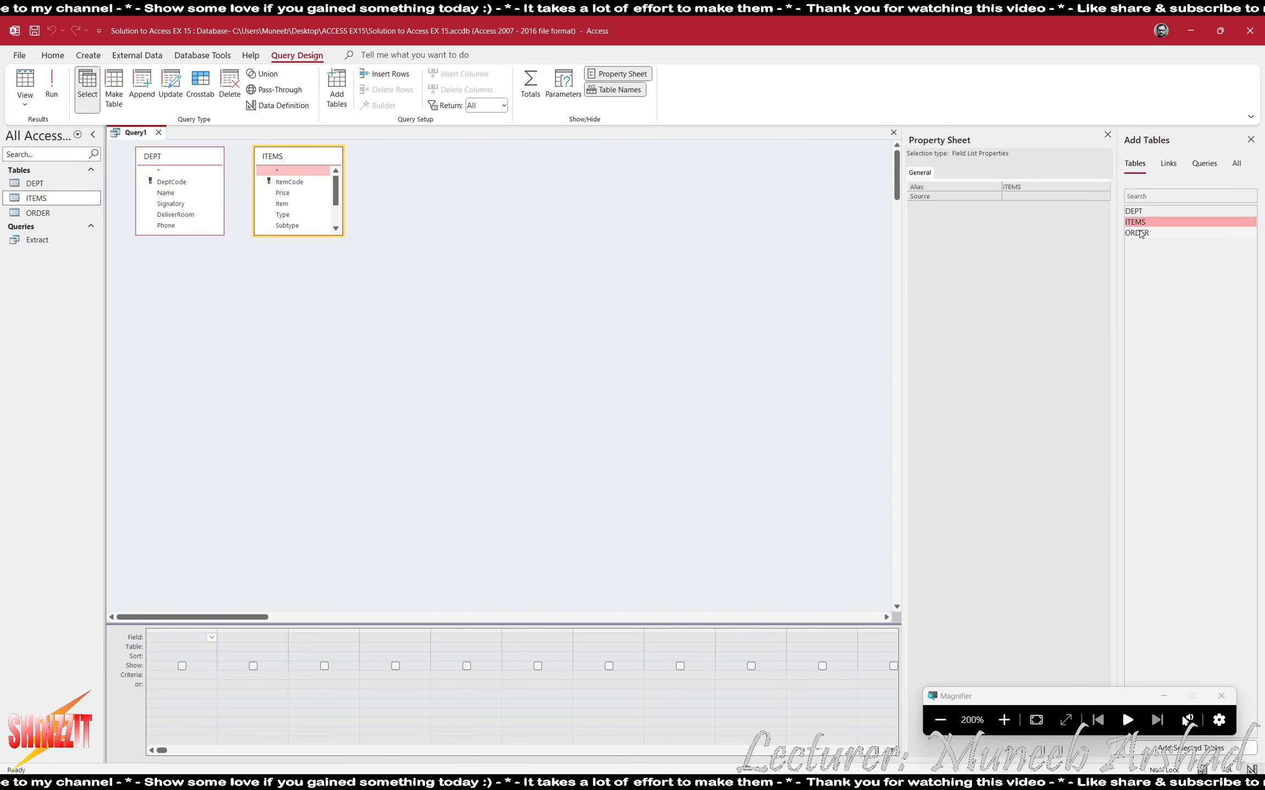
{"action": "double_click", "coordinate": [1137, 232]}
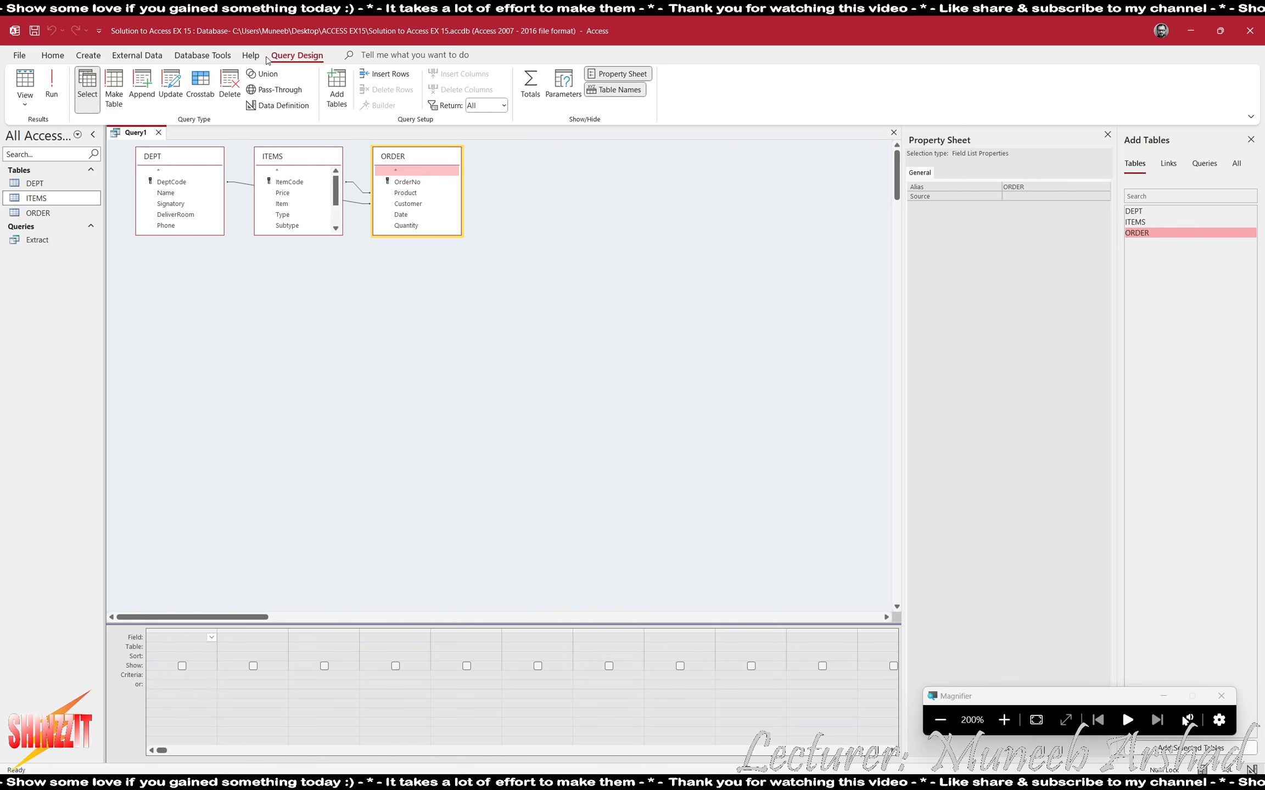
- Add the ORDER table's Customer field to the query, preview the results and return to the design
{"action": "double_click", "coordinate": [408, 204]}
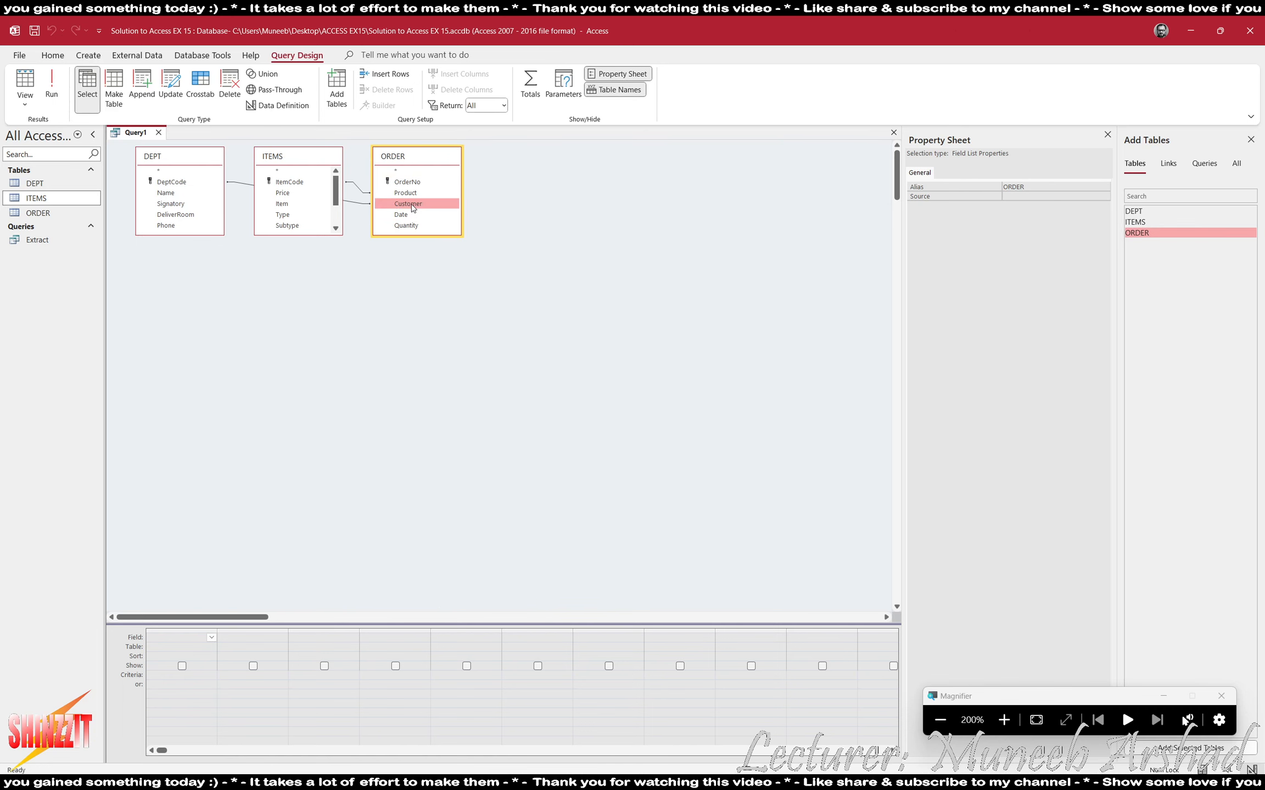
{"action": "left_click", "coordinate": [49, 82]}
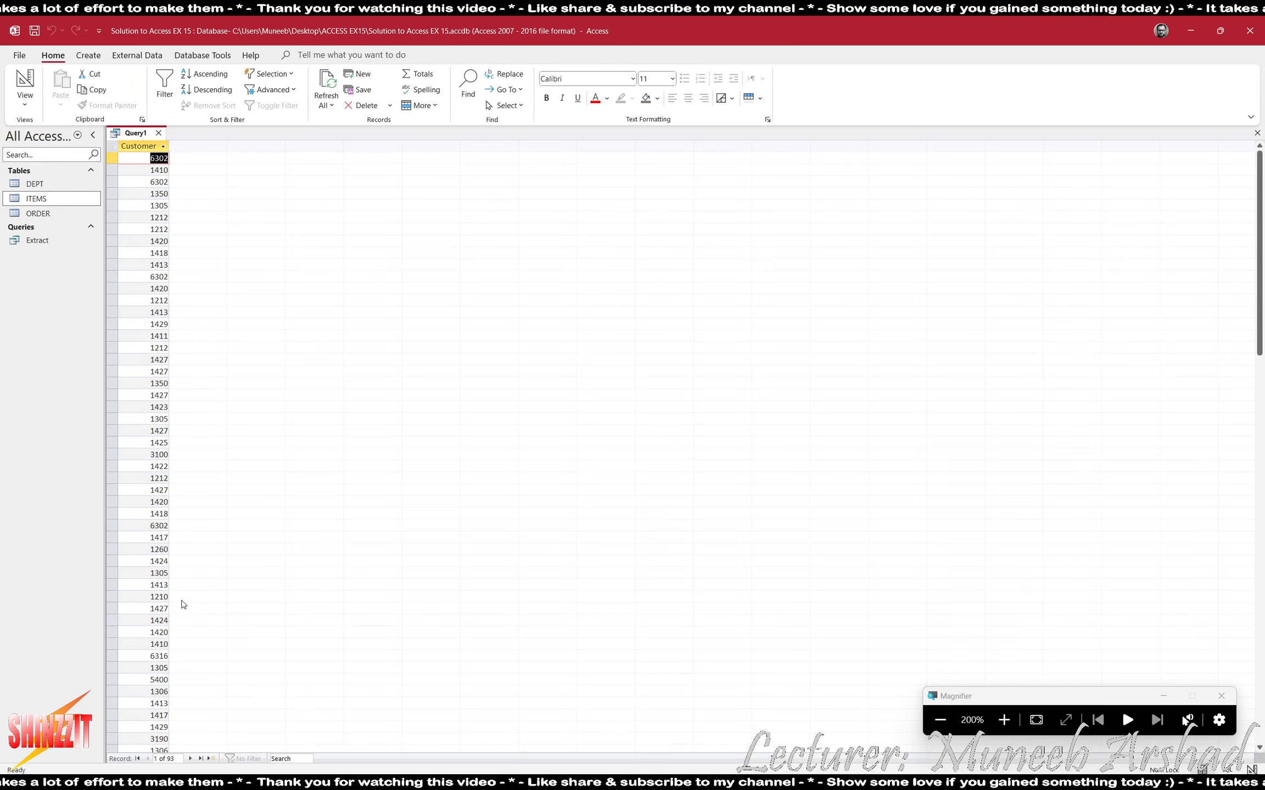
{"action": "left_click", "coordinate": [940, 719]}
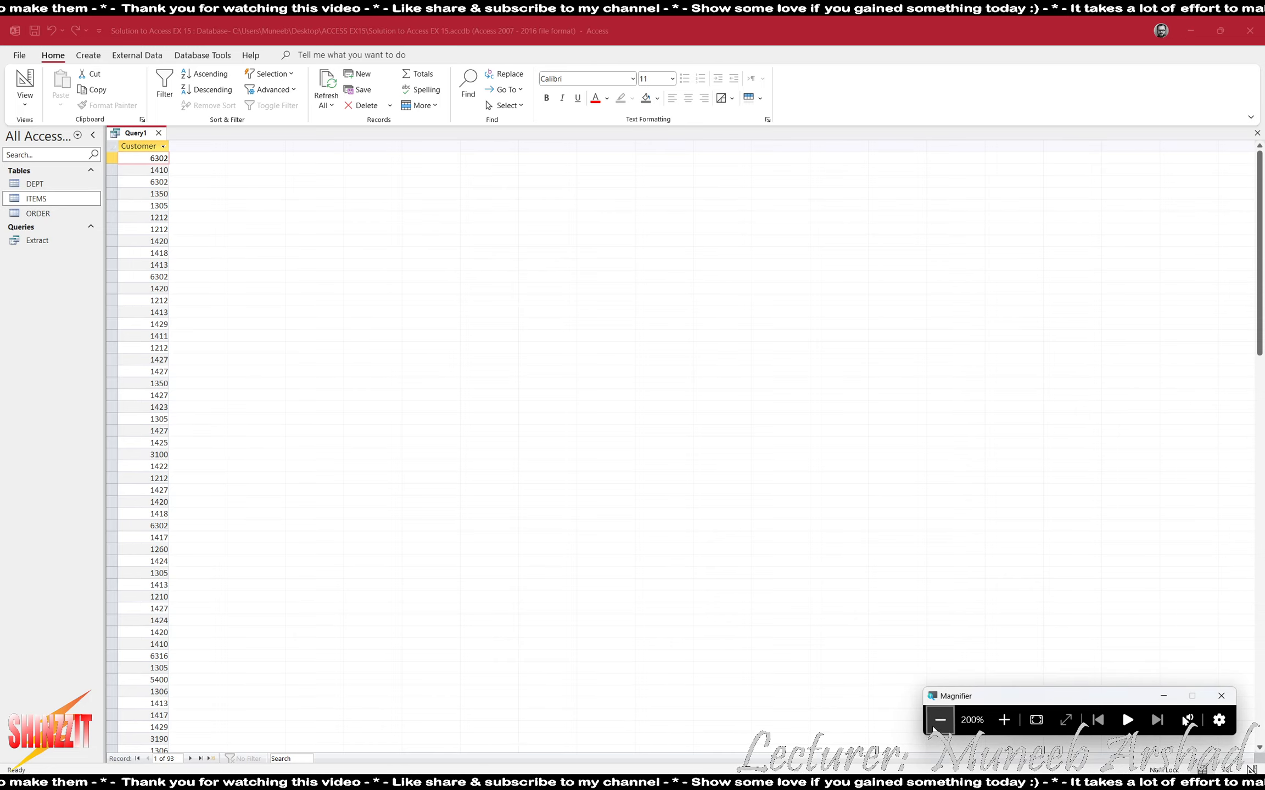
{"action": "key", "text": "alt+Tab"}
{"action": "key", "text": "alt+Tab"}
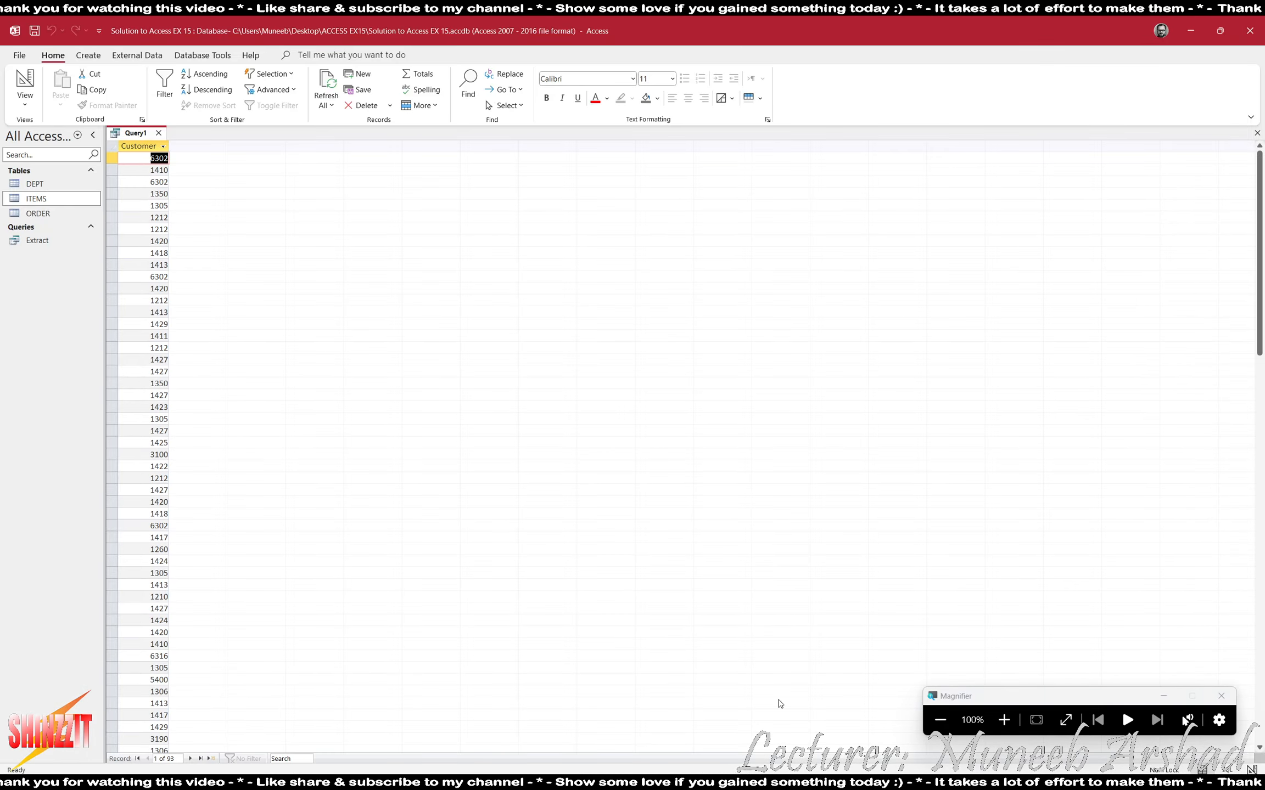
{"action": "left_click", "coordinate": [24, 85]}
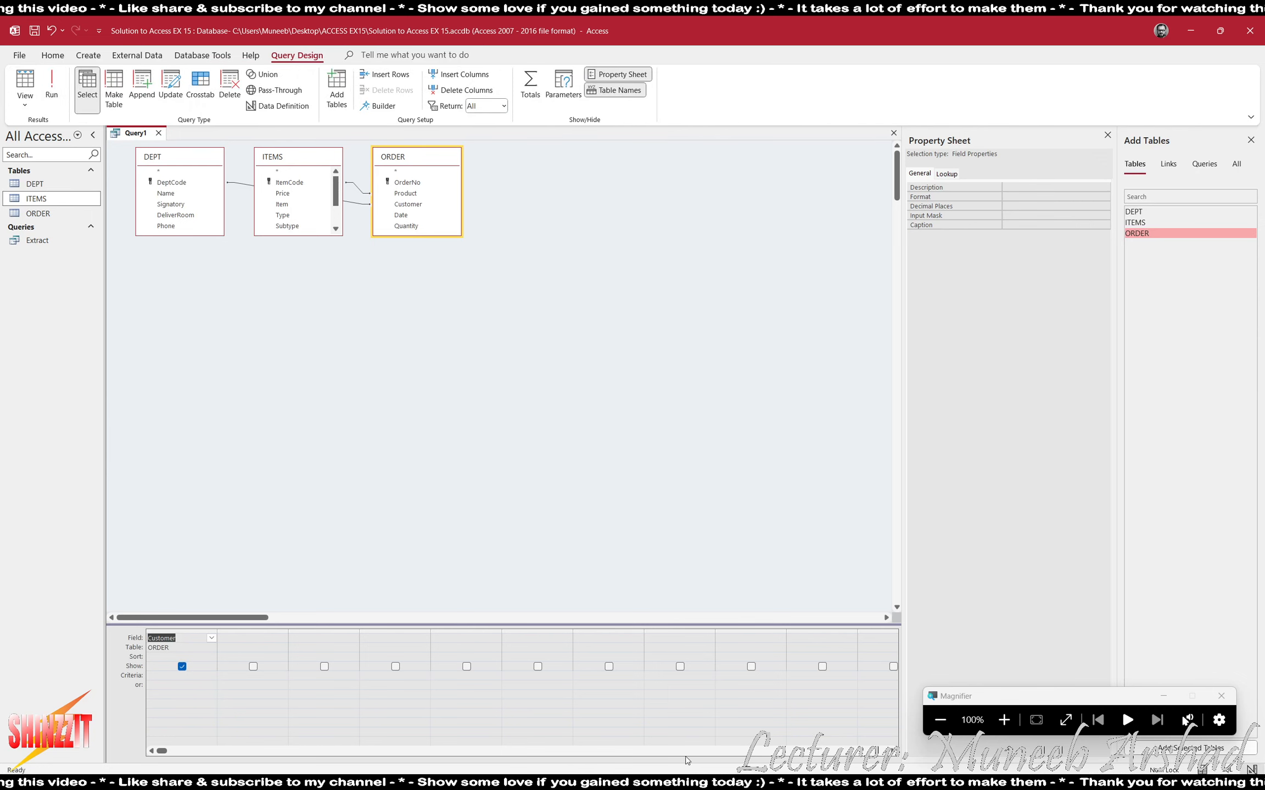
- Restrict the Customer field to the customer number specified in task 5, and check the query results
{"action": "left_click", "coordinate": [1004, 719]}
{"action": "left_click", "coordinate": [178, 676]}
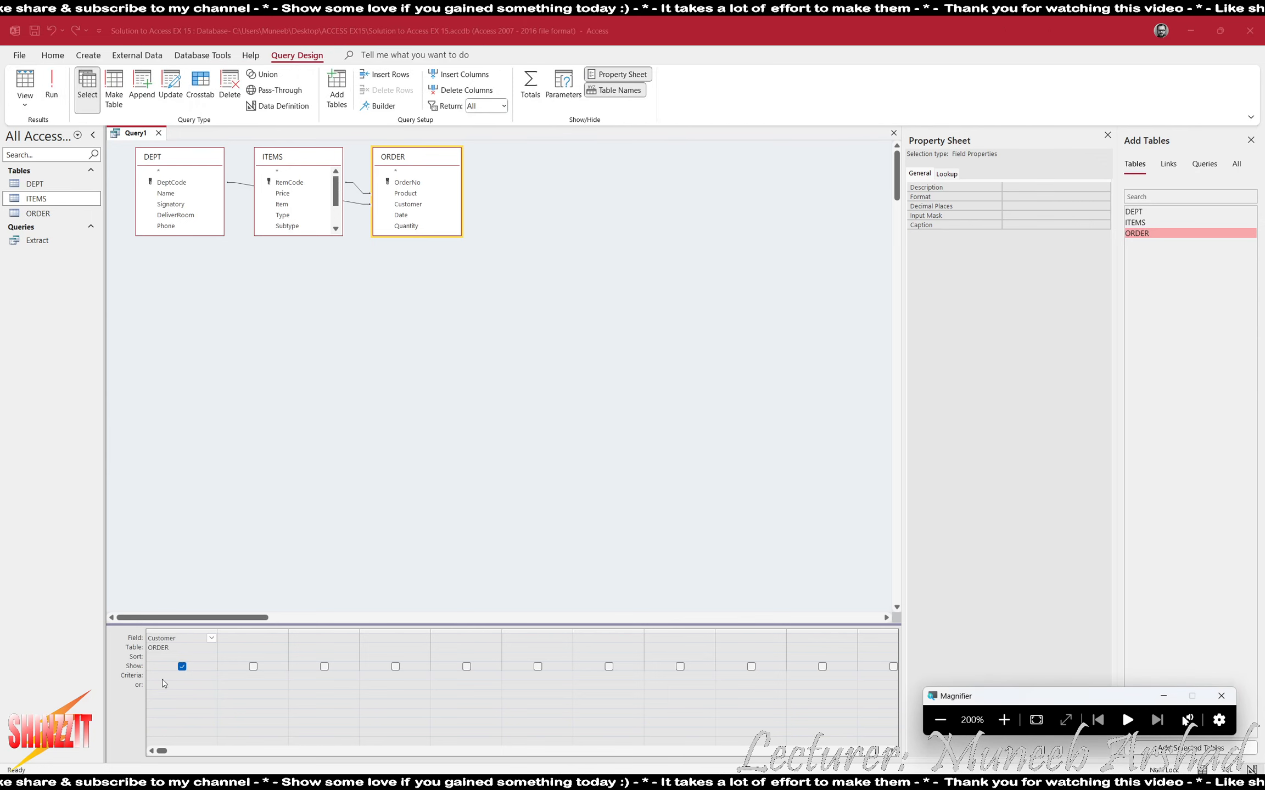
{"action": "type", "text": "1427"}
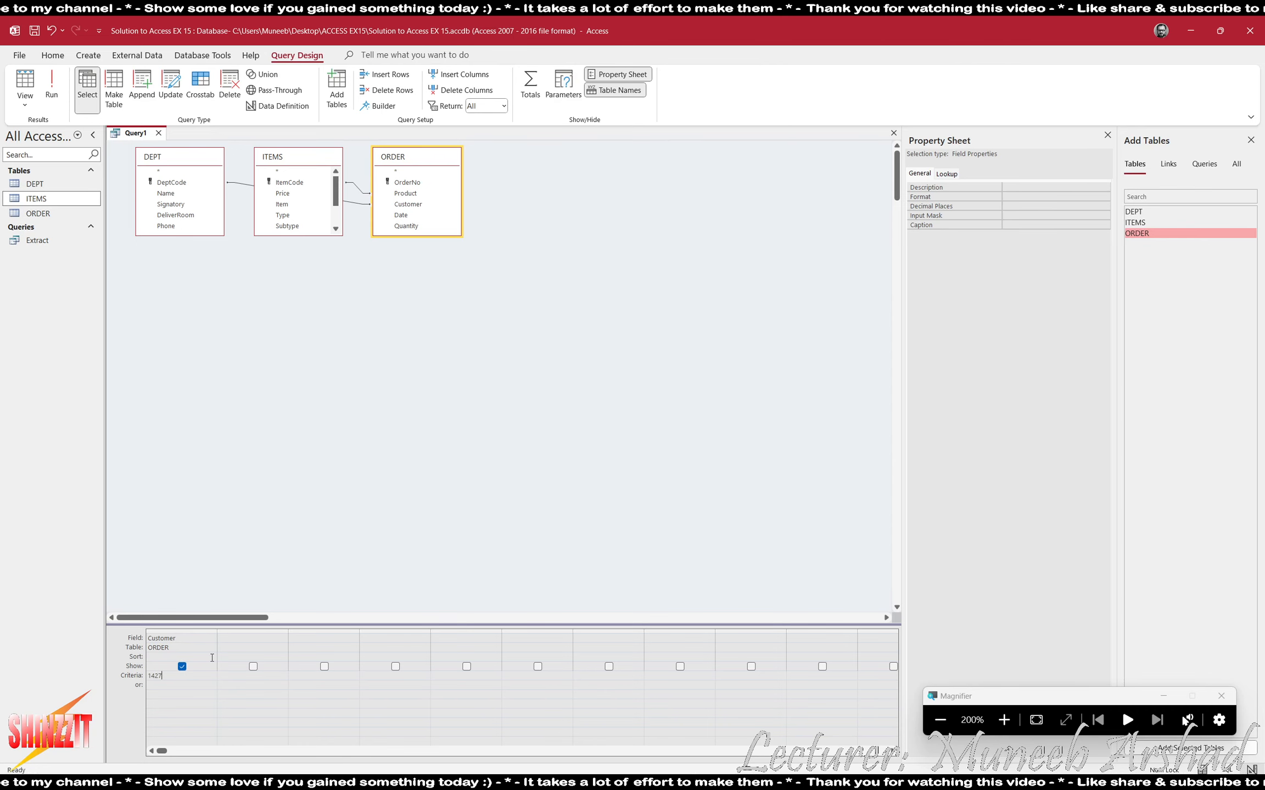
{"action": "left_click", "coordinate": [51, 85]}
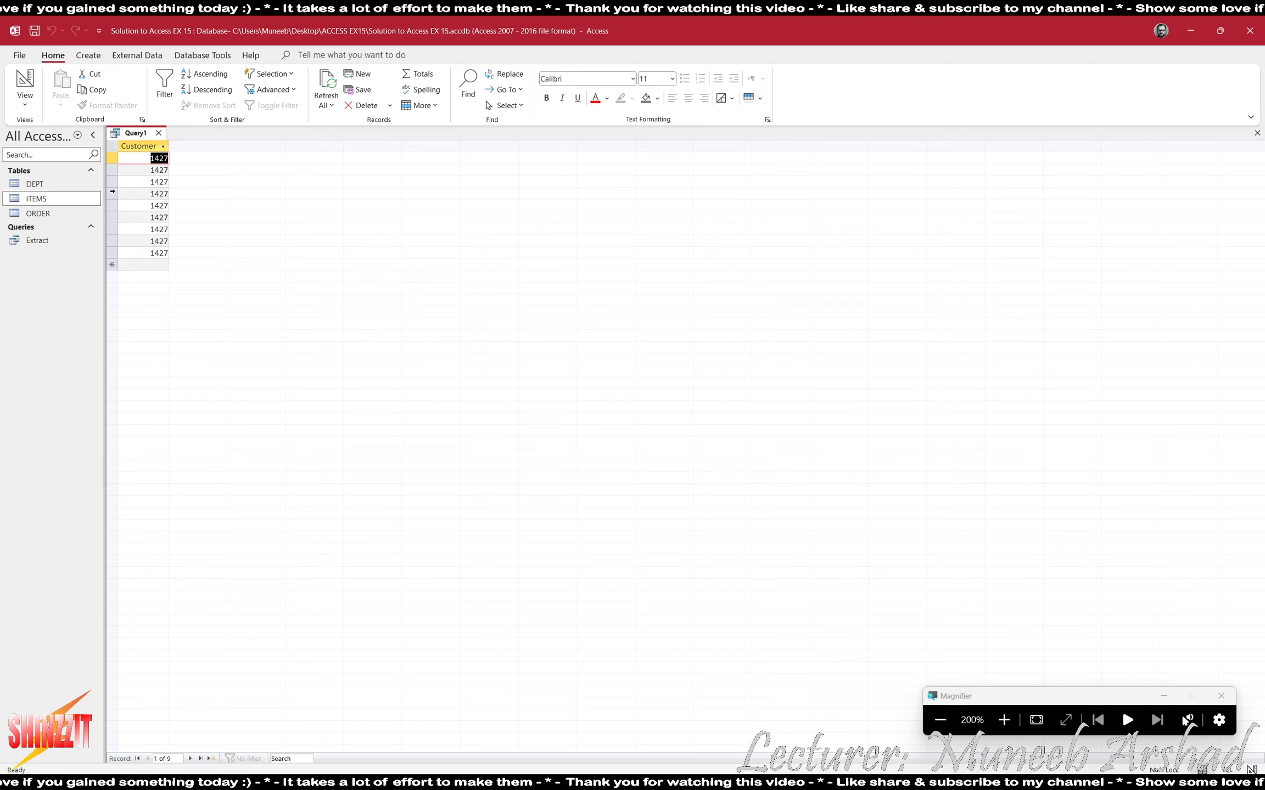
{"action": "left_click", "coordinate": [25, 82]}
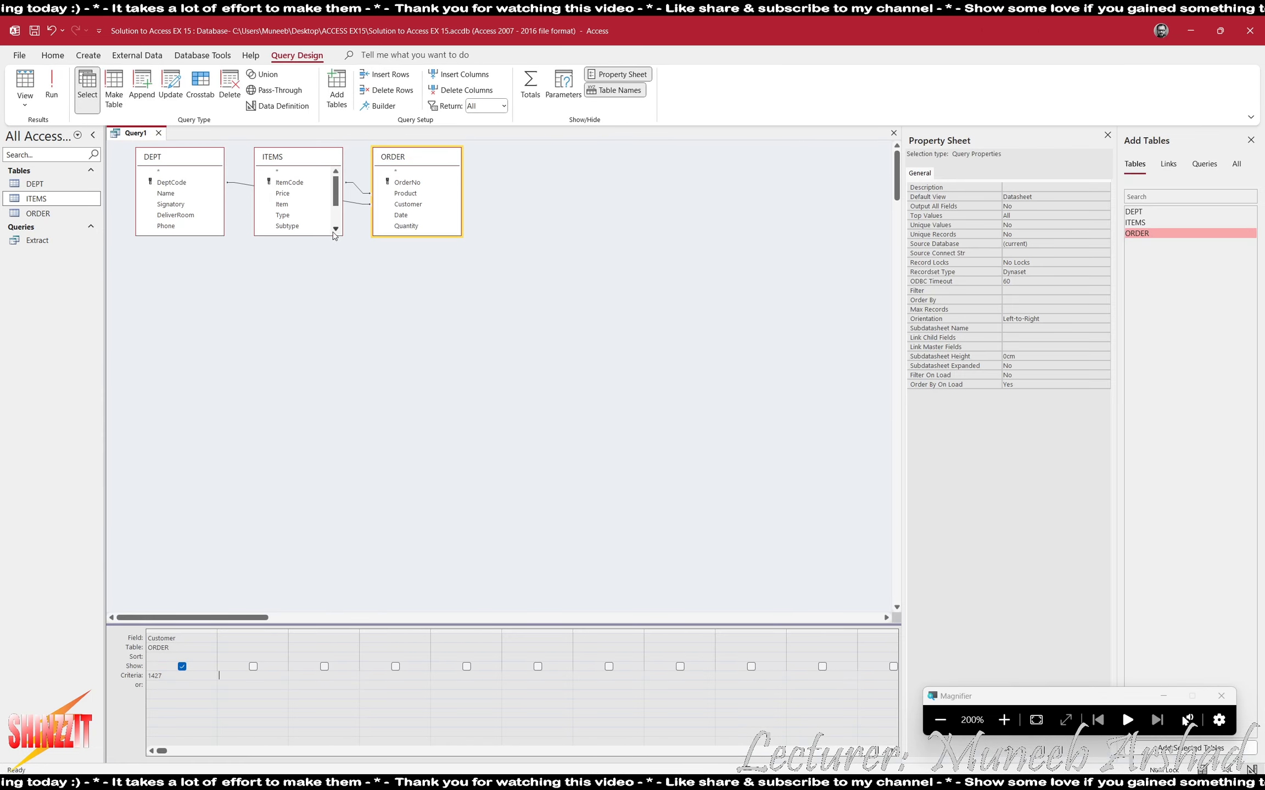
- Lengthen the ITEMS field list and add ORDER's Date field to the query, previewing the dates it returns
{"action": "left_click_drag", "start_coordinate": [336, 236], "coordinate": [344, 281]}
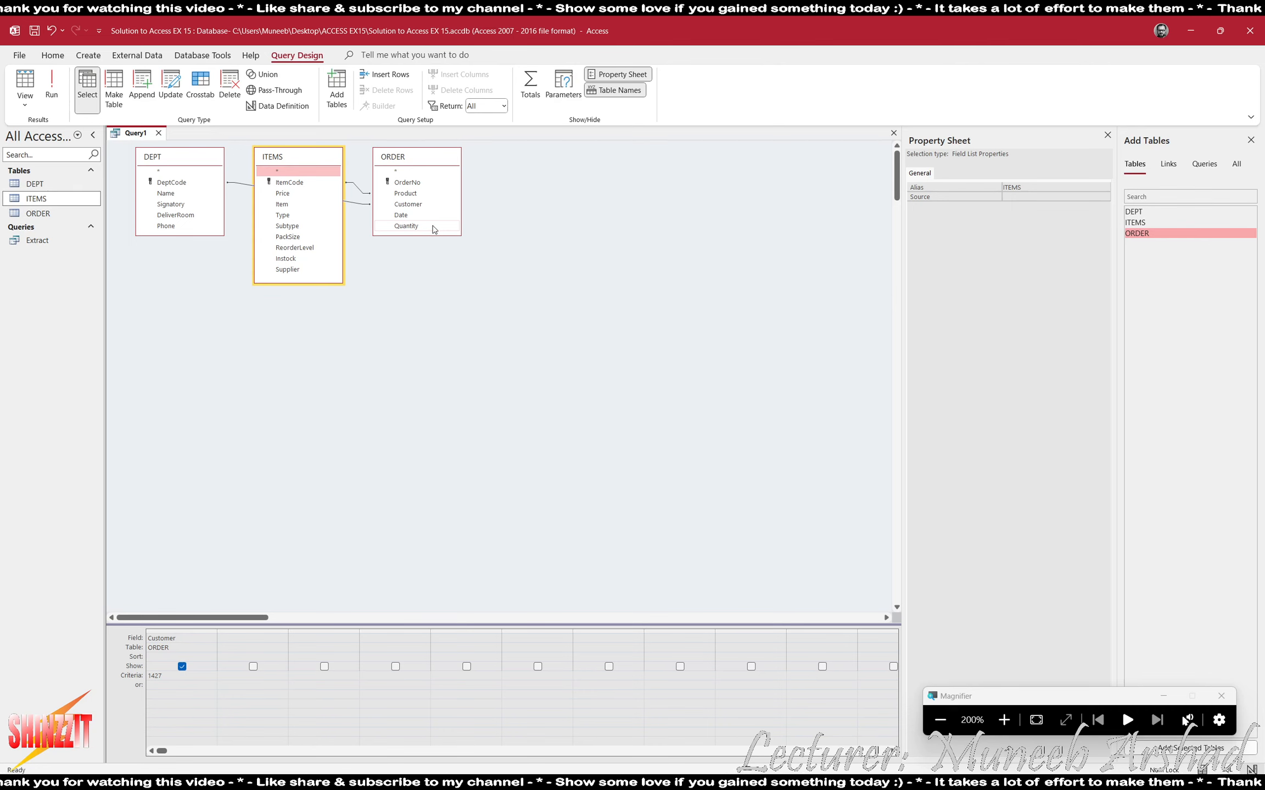
{"action": "double_click", "coordinate": [402, 216]}
{"action": "left_click", "coordinate": [52, 83]}
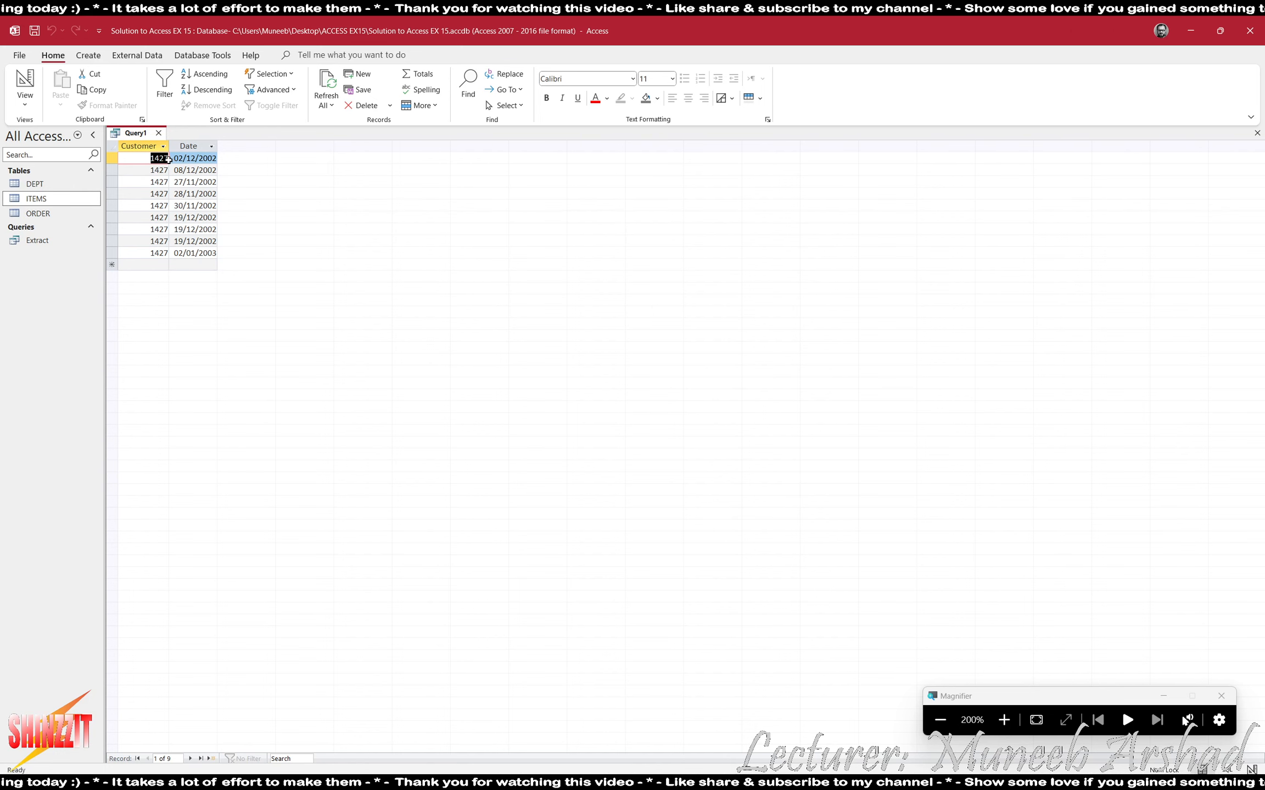
{"action": "left_click_drag", "start_coordinate": [175, 160], "coordinate": [217, 159]}
{"action": "left_click", "coordinate": [25, 82]}
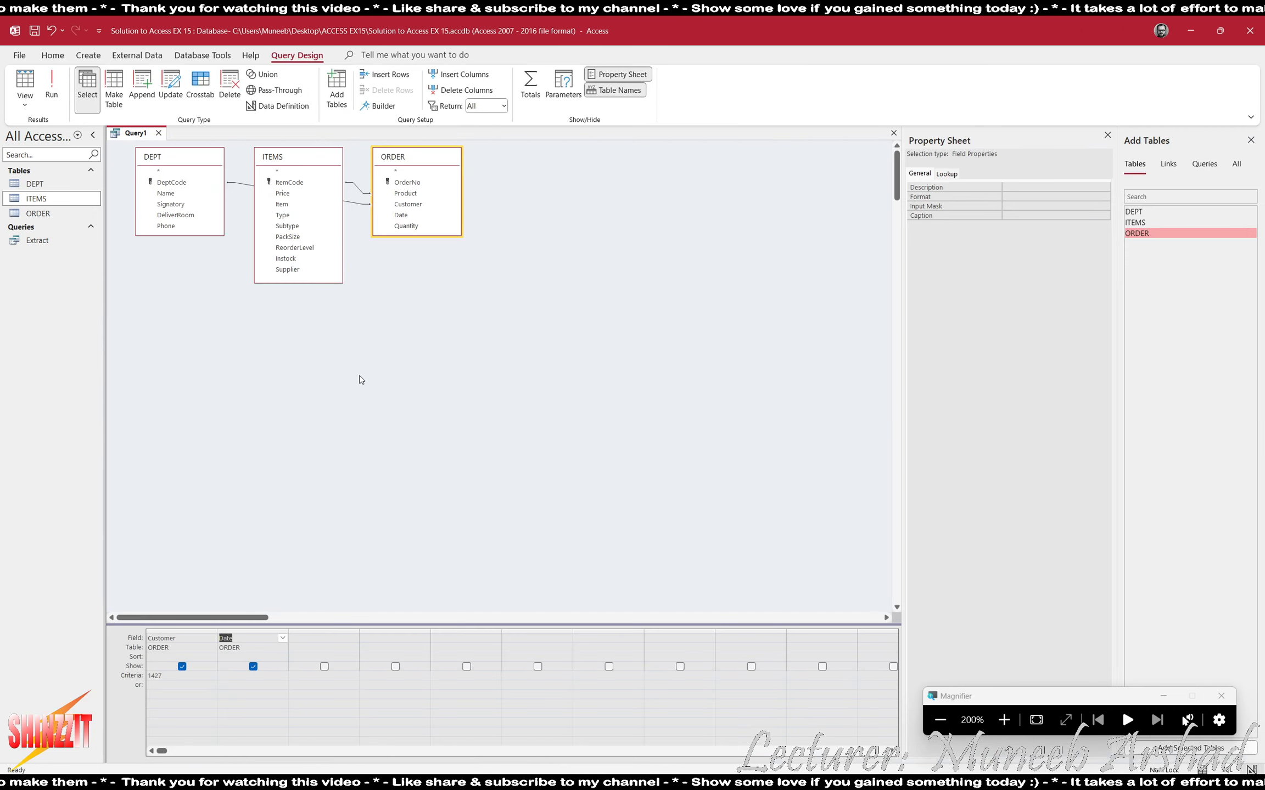
- Restrict the query's Date field to between 01/12/2002 and 31/12/2002, and preview the filtered results
{"action": "left_click", "coordinate": [242, 676]}
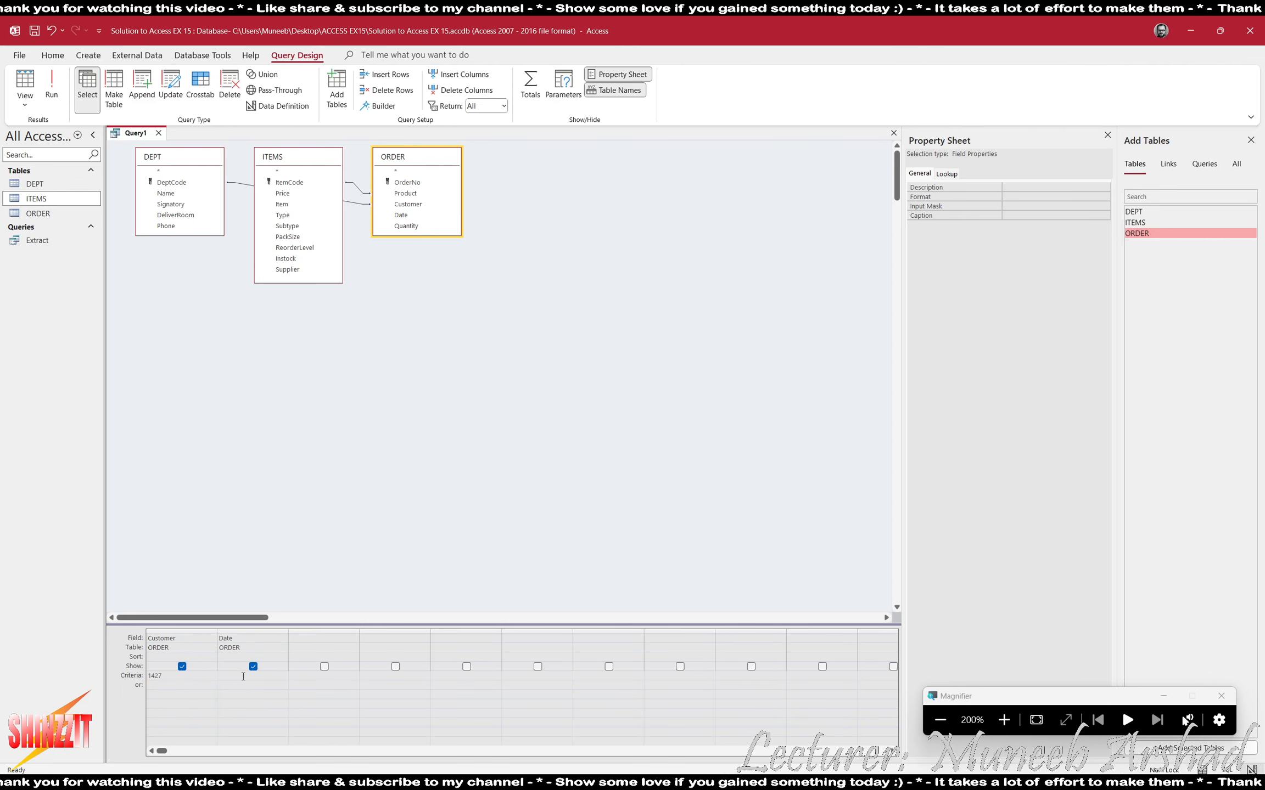
{"action": "type", "text": "between 01"}
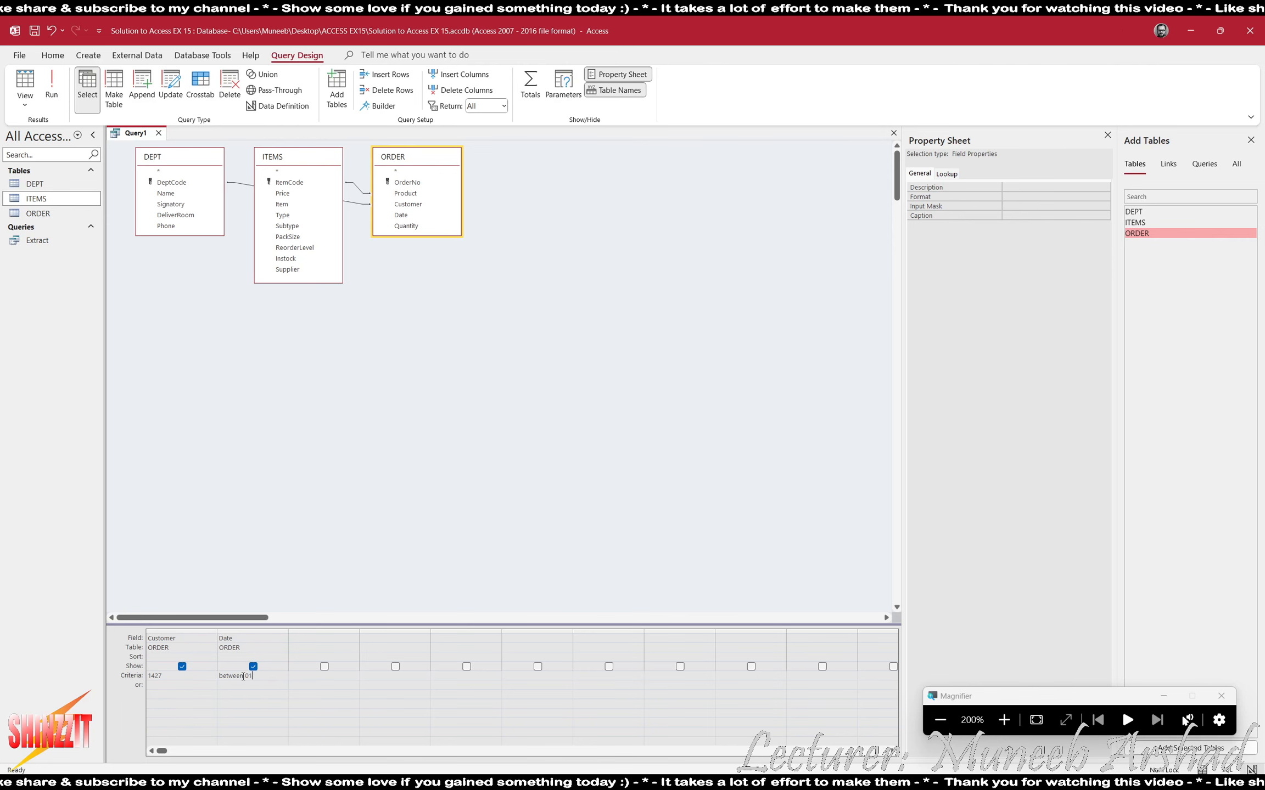
{"action": "type", "text": "/12/20"}
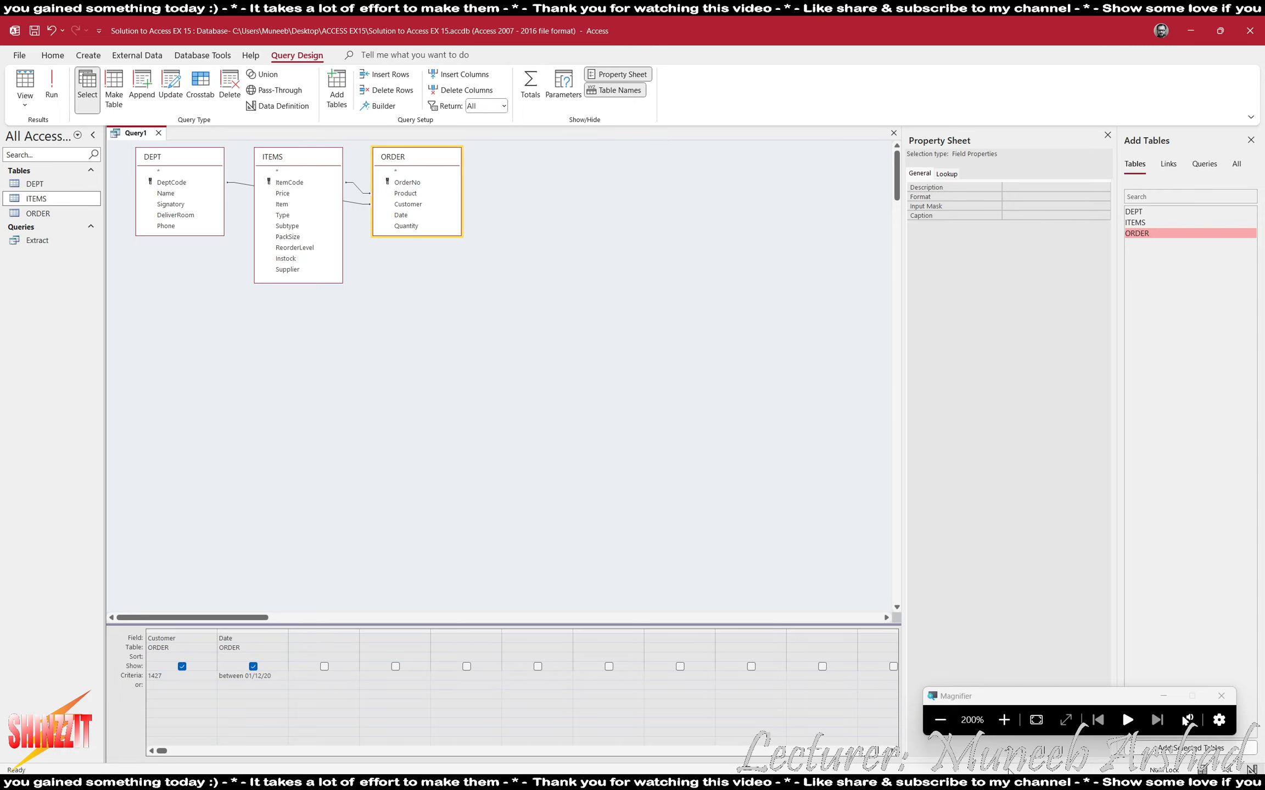
{"action": "key", "text": "alt+Tab"}
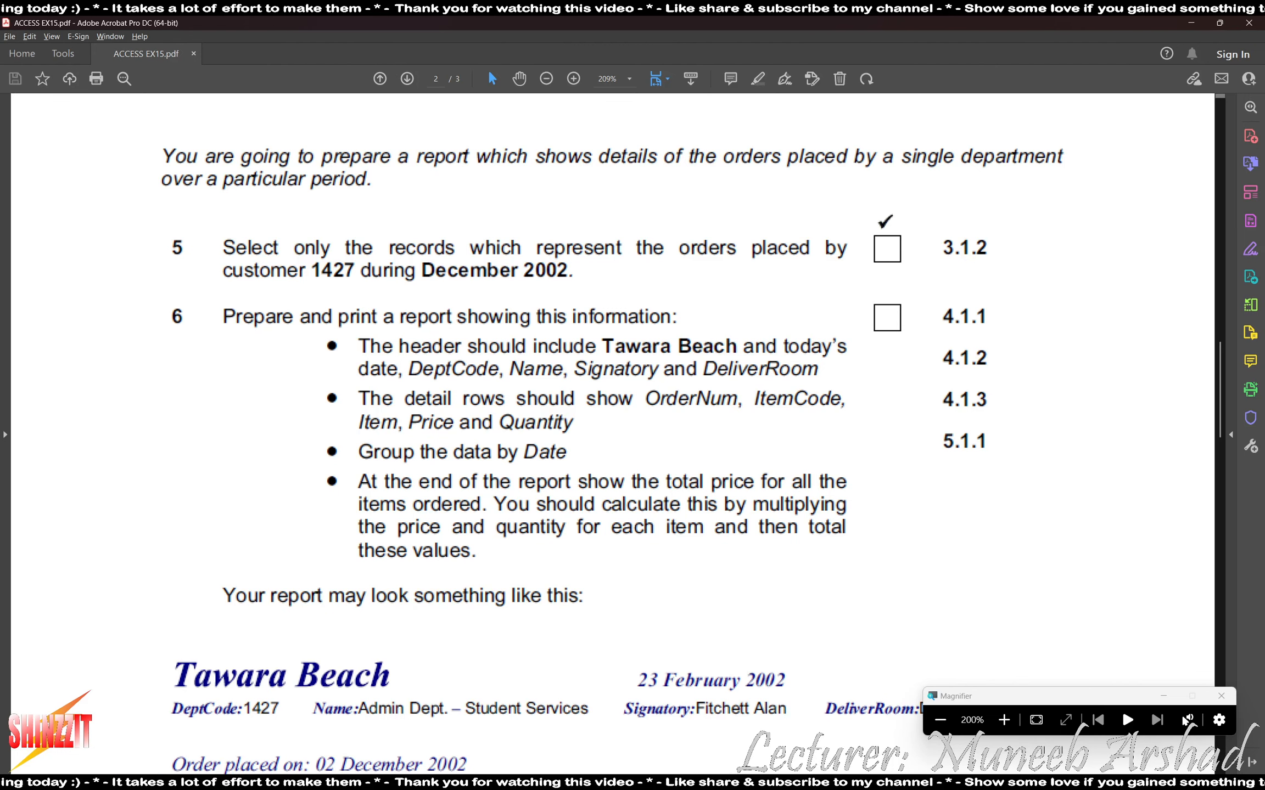
{"action": "key", "text": "alt+Tab"}
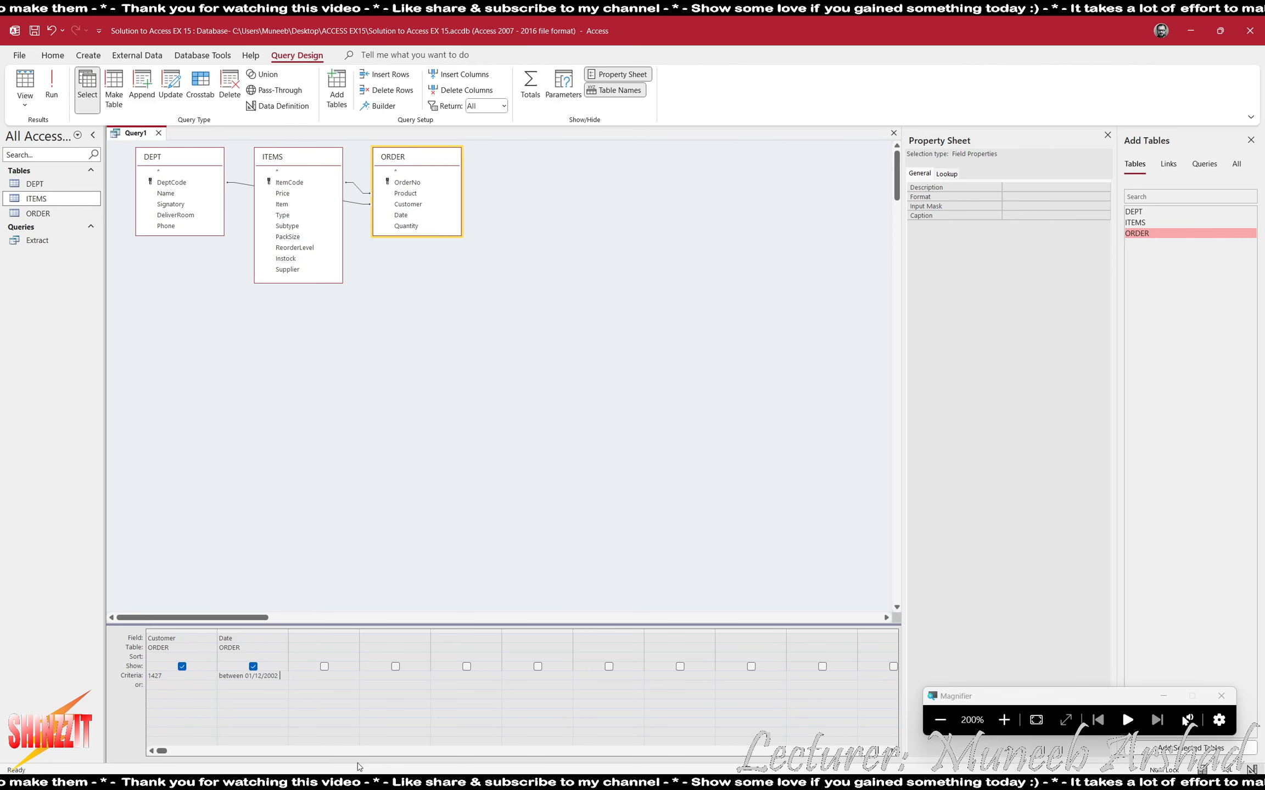
{"action": "type", "text": "and 31/"}
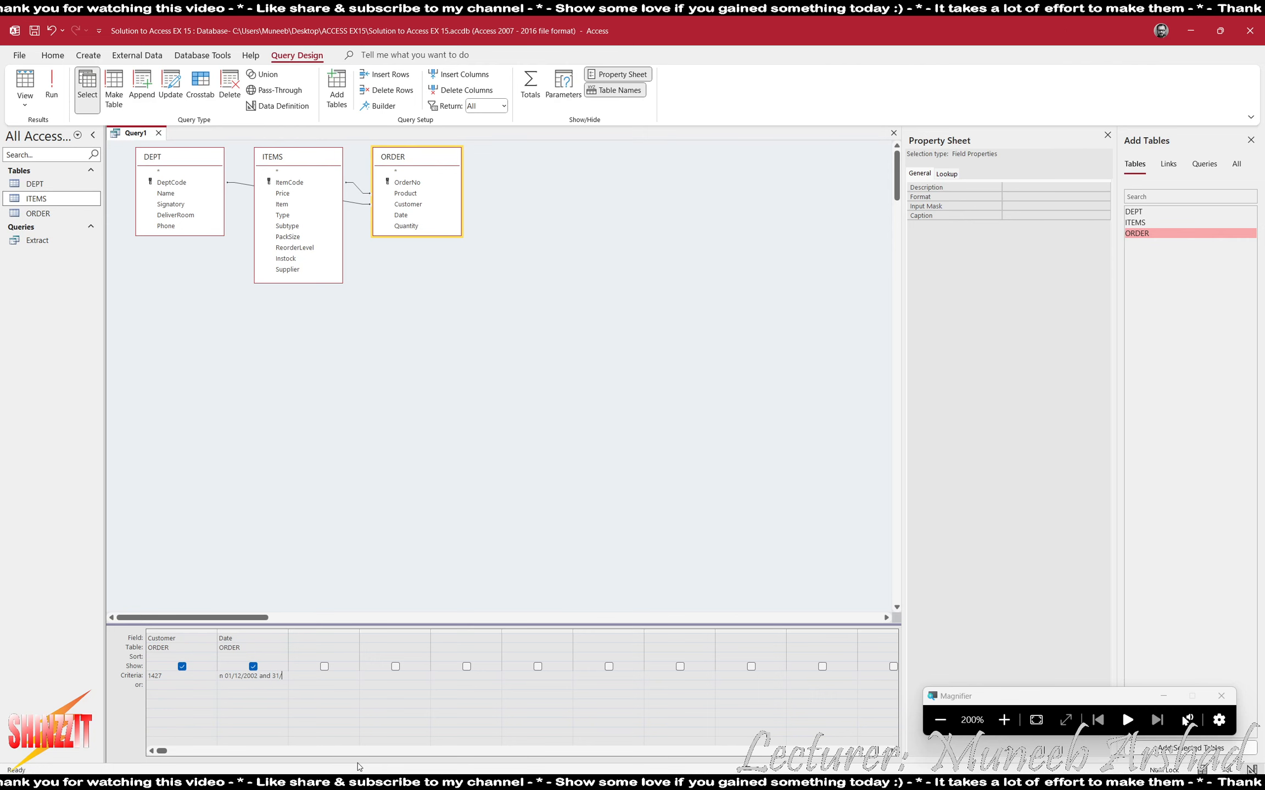
{"action": "type", "text": "12/2002"}
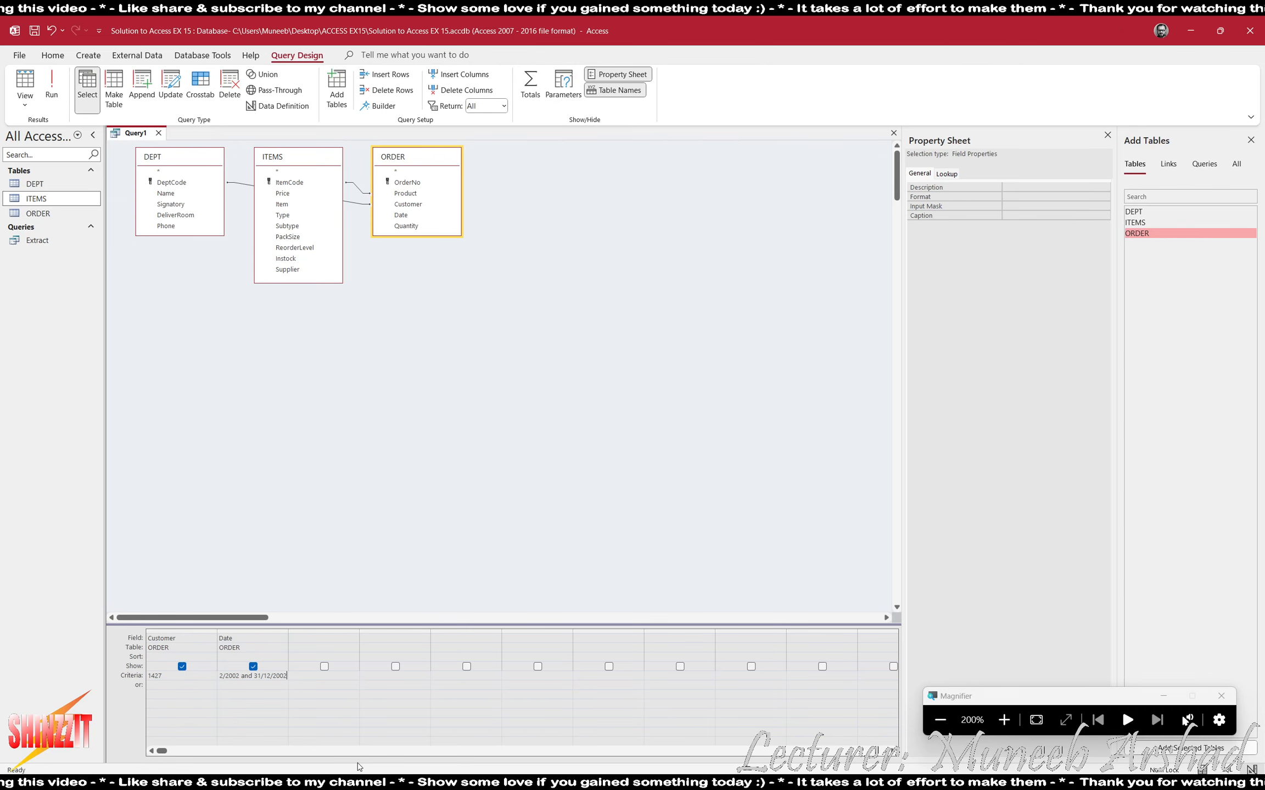
{"action": "key", "text": "Return"}
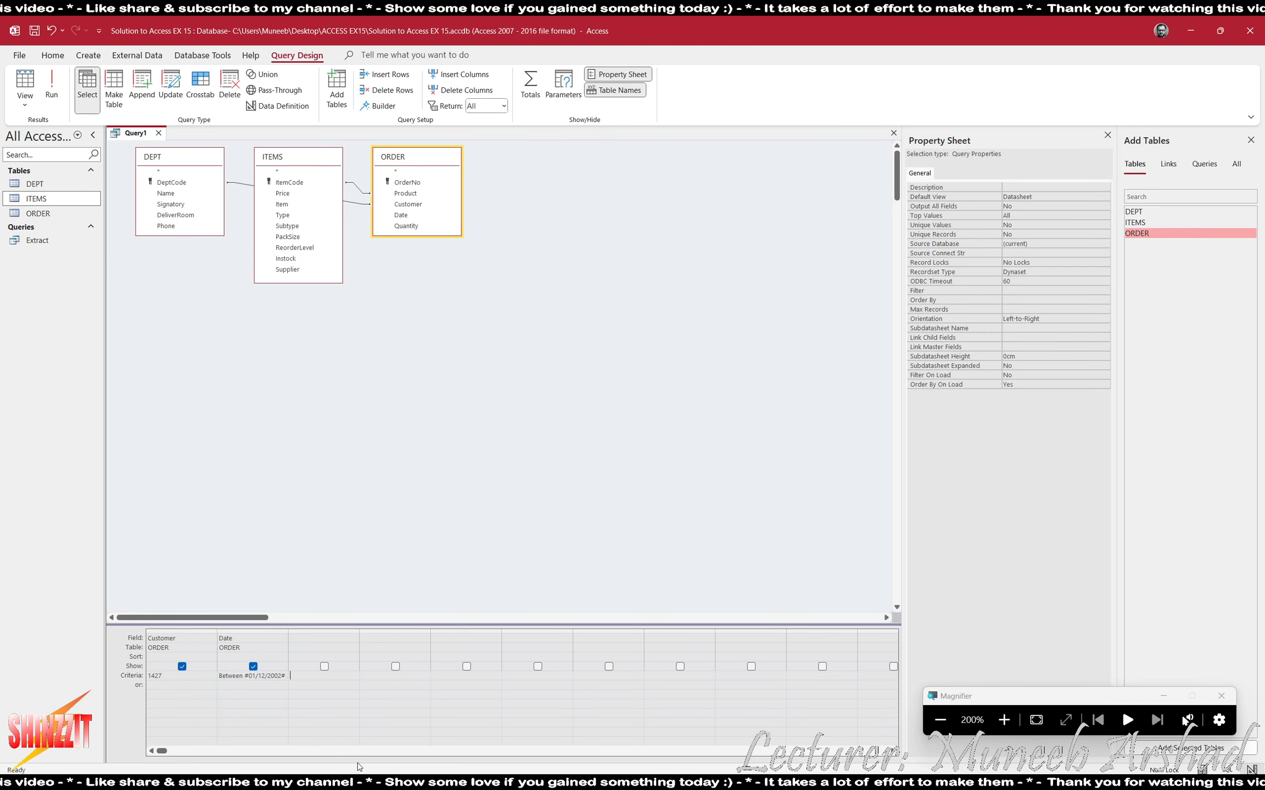
{"action": "left_click", "coordinate": [60, 76]}
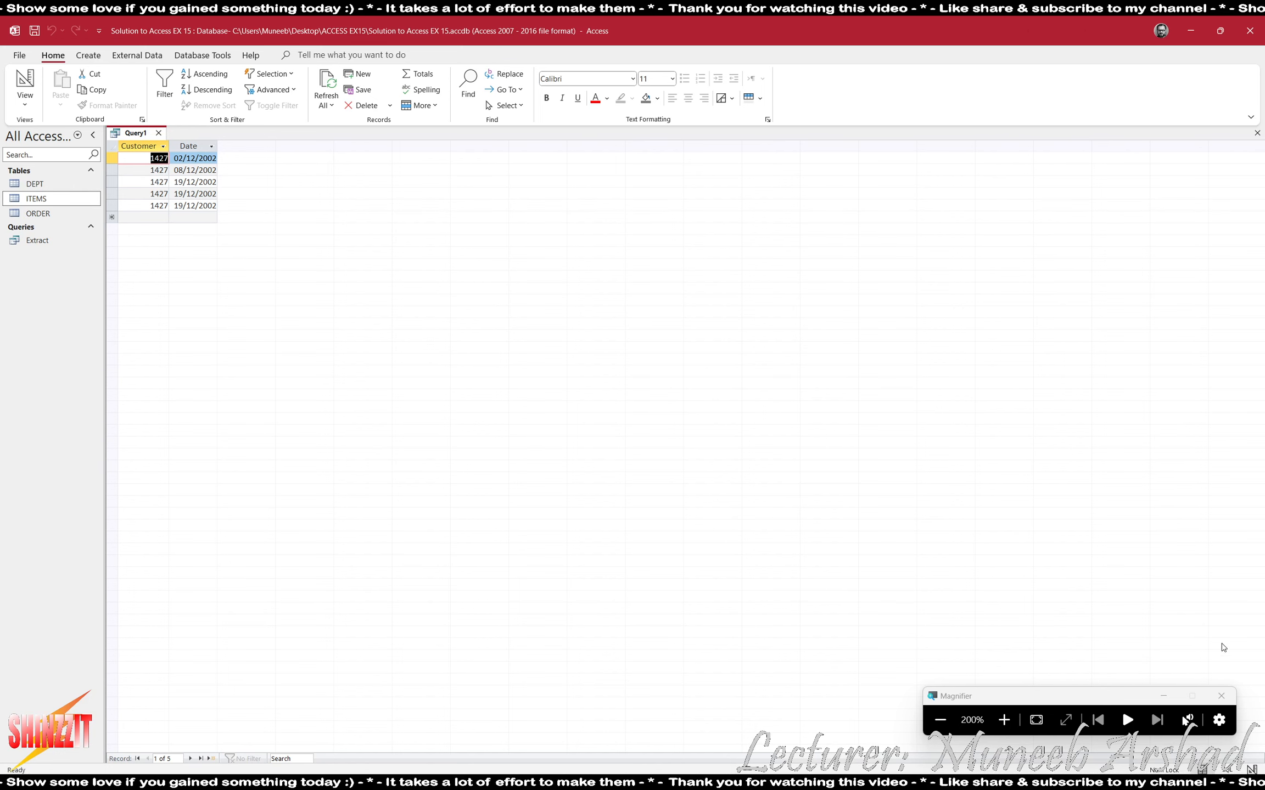
{"action": "left_click", "coordinate": [939, 719]}
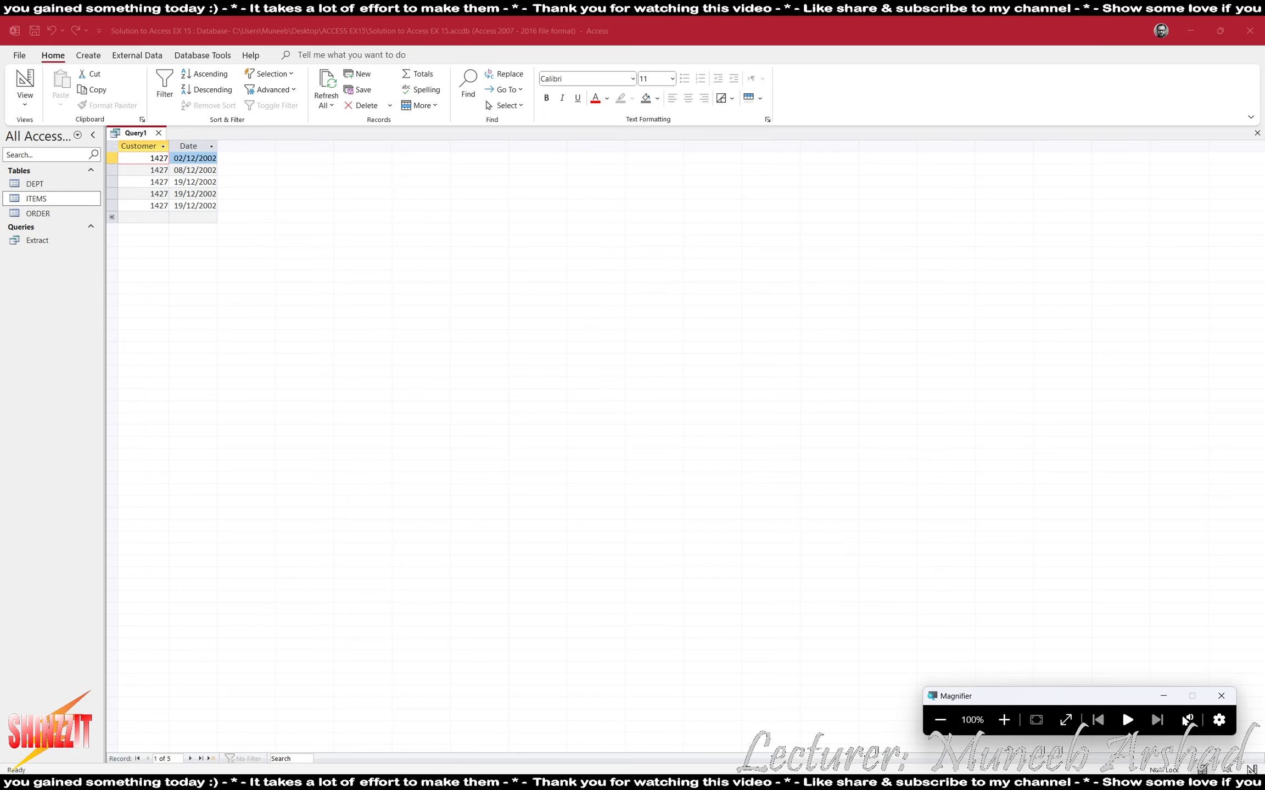
- Return the query to design view and check task 6's required report fields in the exercise PDF
{"action": "left_click", "coordinate": [658, 782]}
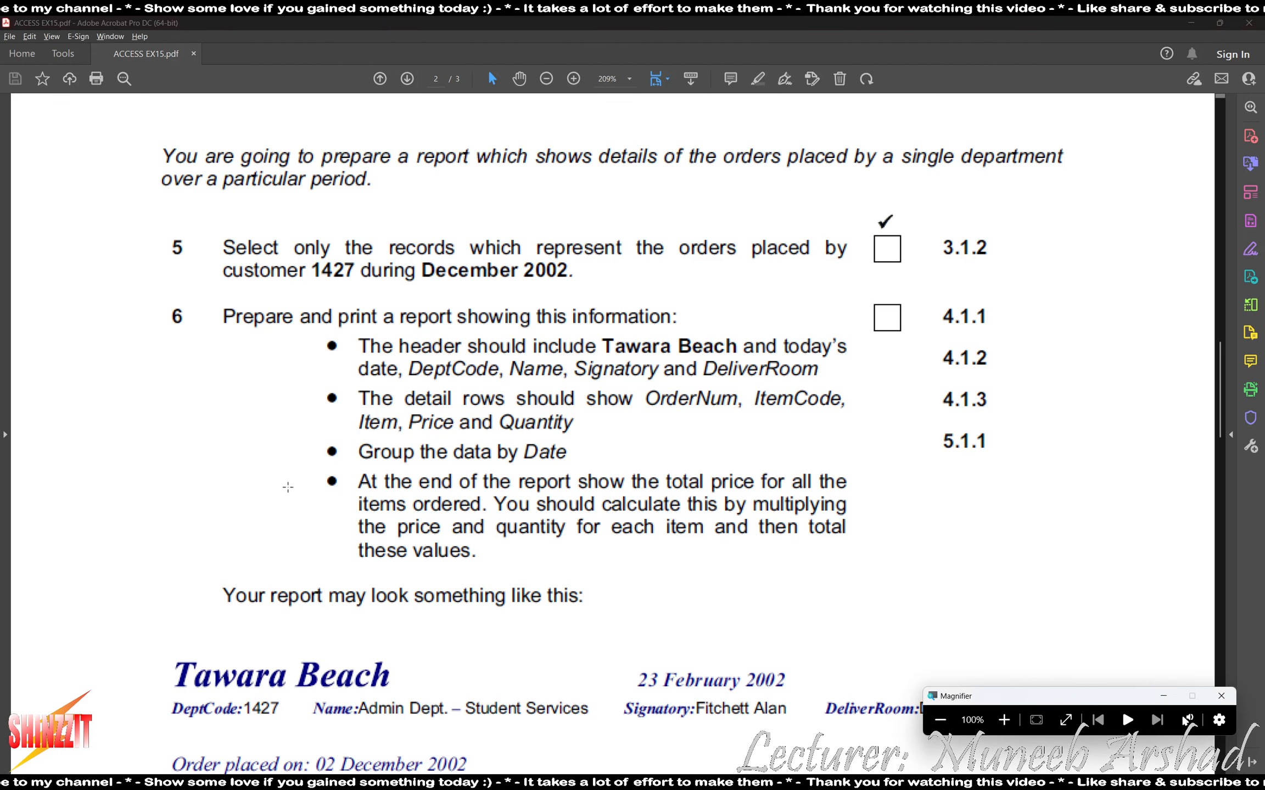
{"action": "key", "text": "alt+Tab"}
{"action": "key", "text": "alt+Tab"}
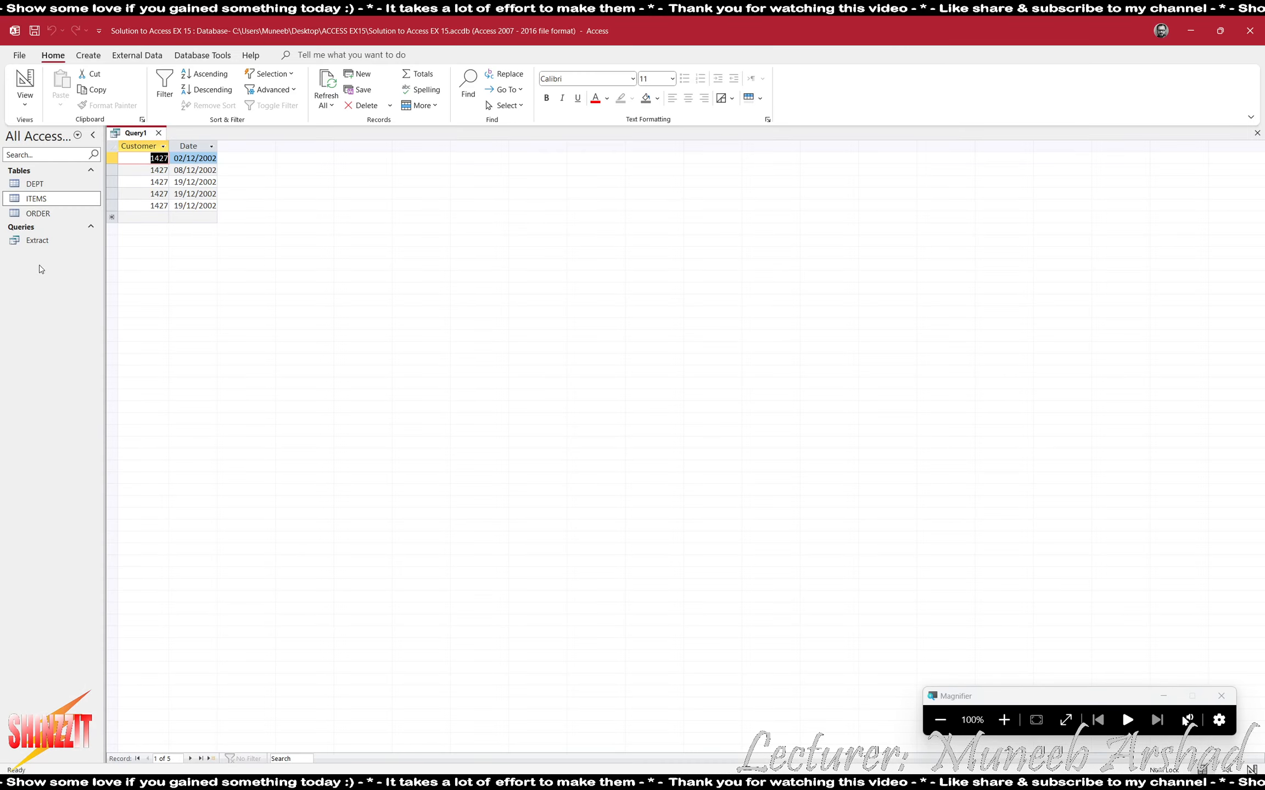
{"action": "left_click", "coordinate": [23, 82]}
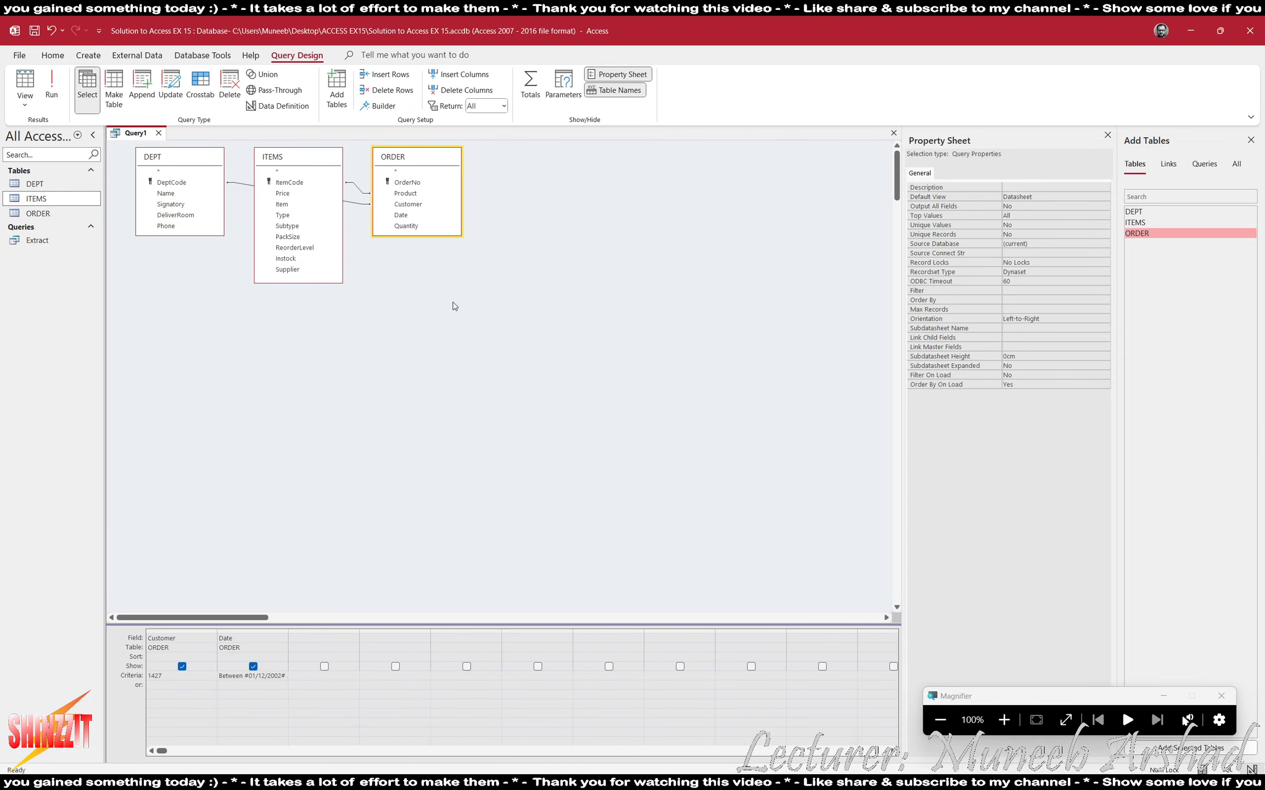
{"action": "key", "text": "alt+Tab"}
{"action": "key", "text": "alt+Tab"}
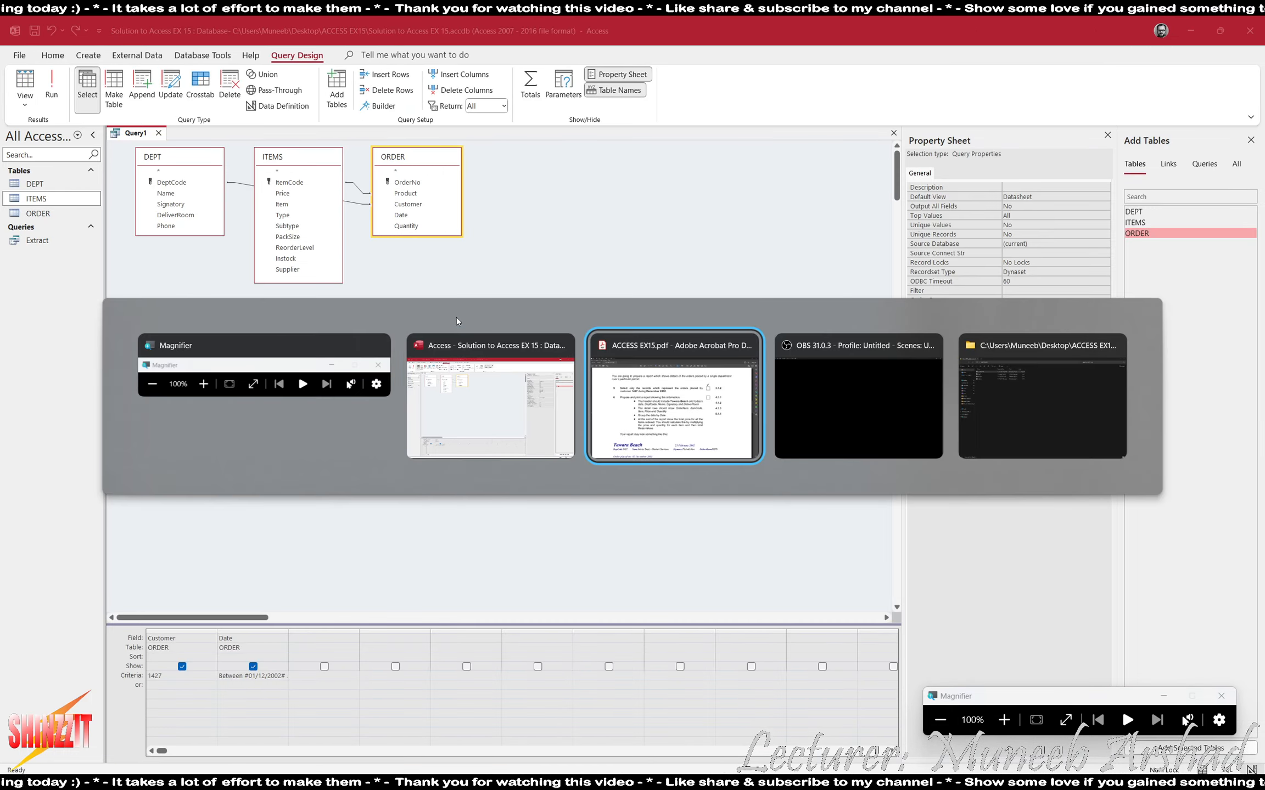
{"action": "key", "text": "alt+Tab"}
{"action": "key", "text": "alt+Tab"}
{"action": "key", "text": "alt+Tab"}
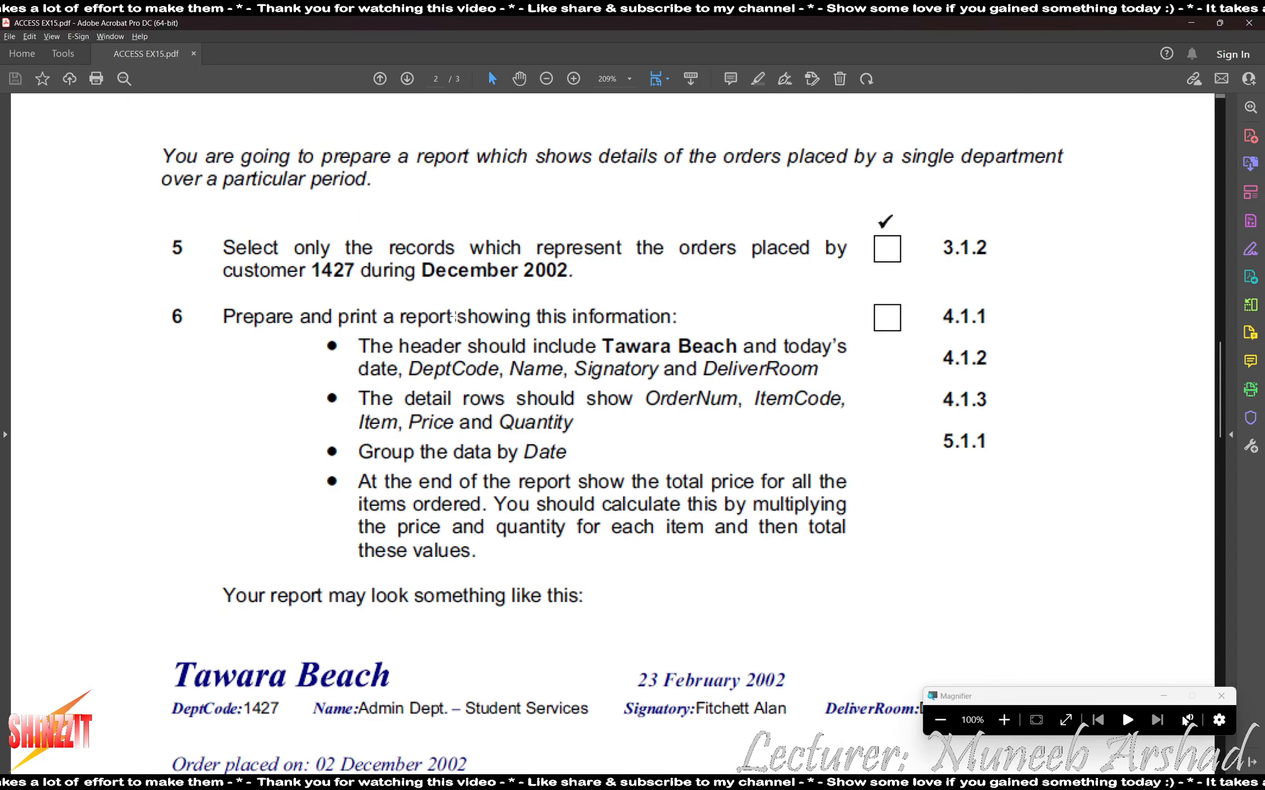
{"action": "key", "text": "alt+Tab"}
{"action": "key", "text": "alt+Tab"}
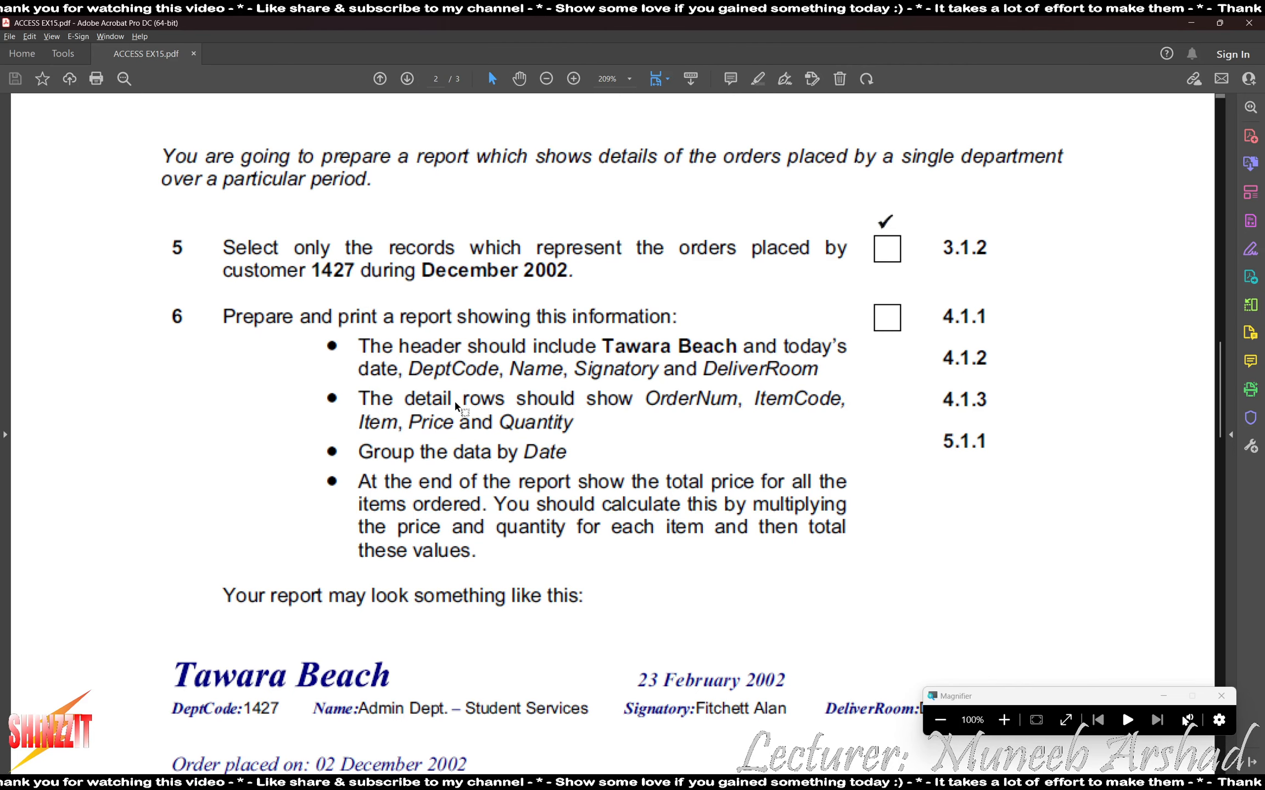
- Add the DEPT table's DeptCode, Name, Signatory and DeliverRoom fields to the query, following task 6's header list in the PDF
{"action": "key", "text": "alt+Tab"}
{"action": "double_click", "coordinate": [171, 182]}
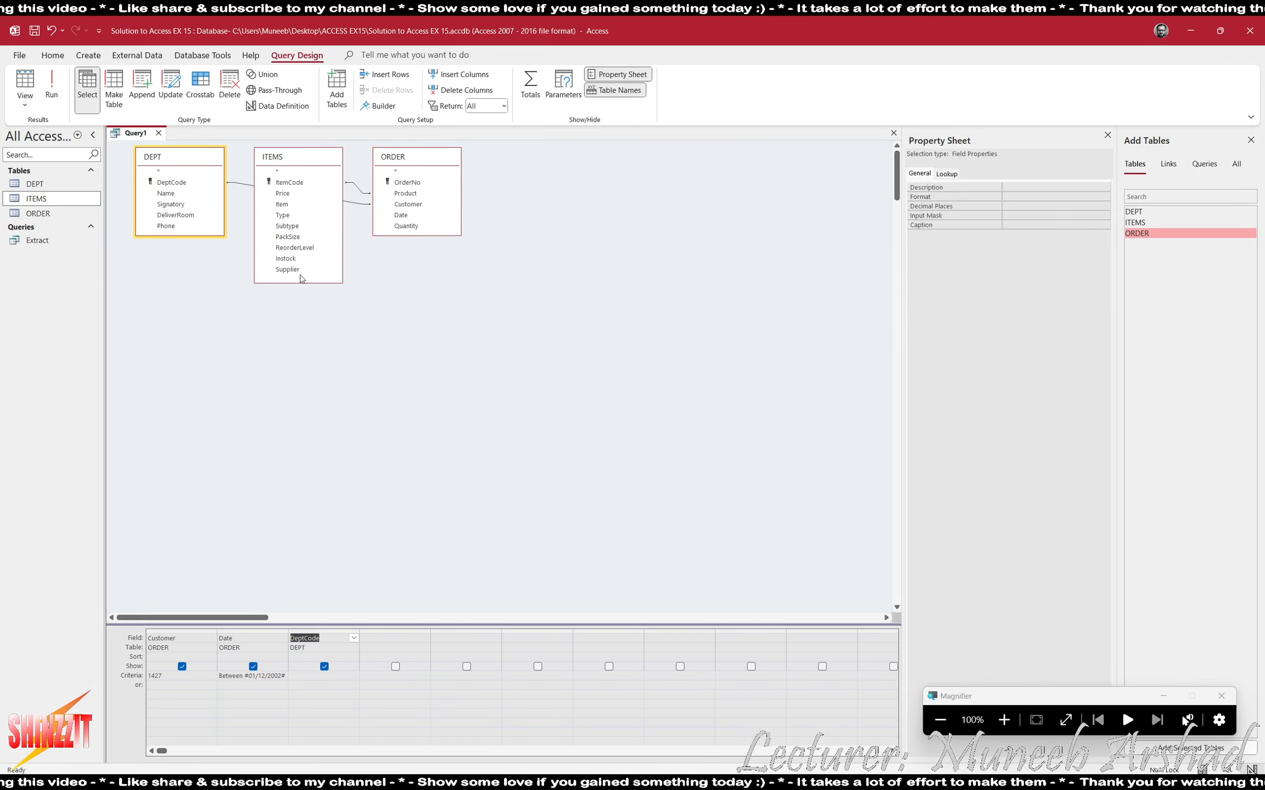
{"action": "key", "text": "alt+Tab"}
{"action": "key", "text": "alt+Tab"}
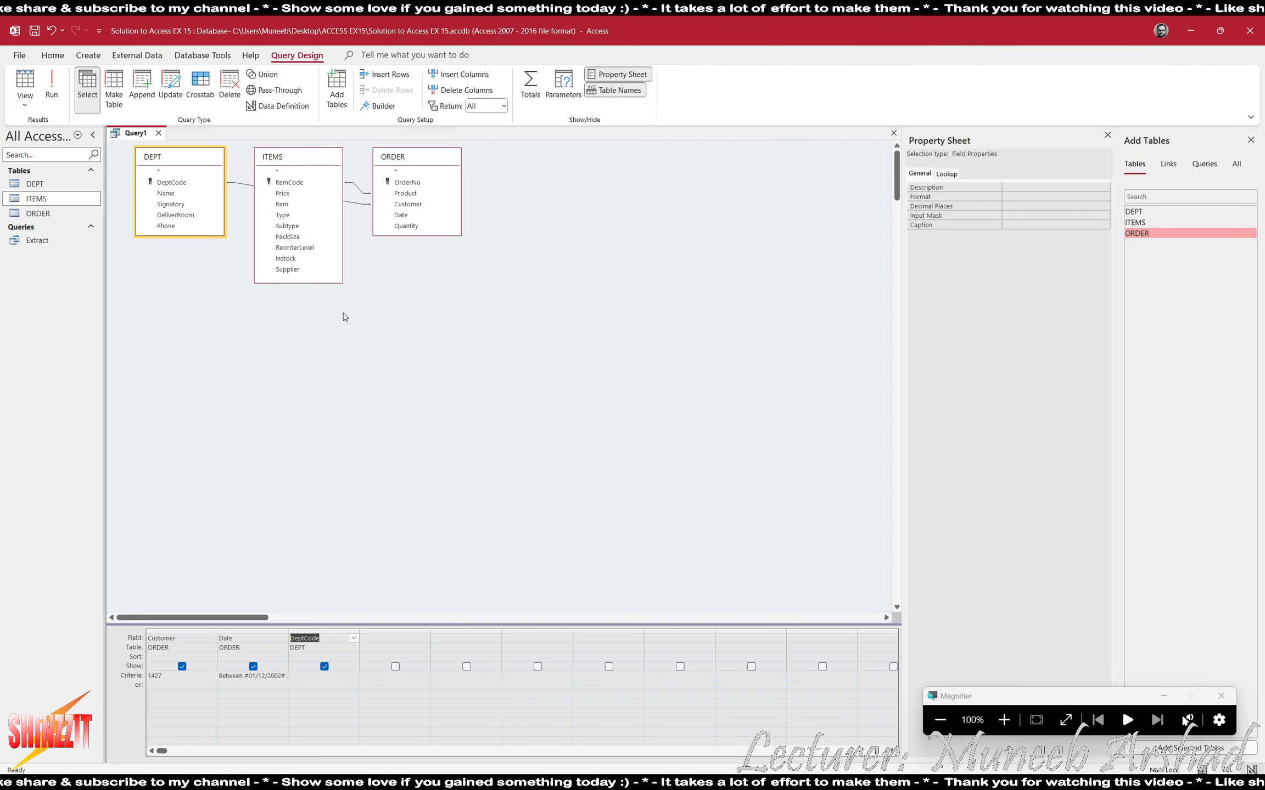
{"action": "double_click", "coordinate": [171, 194]}
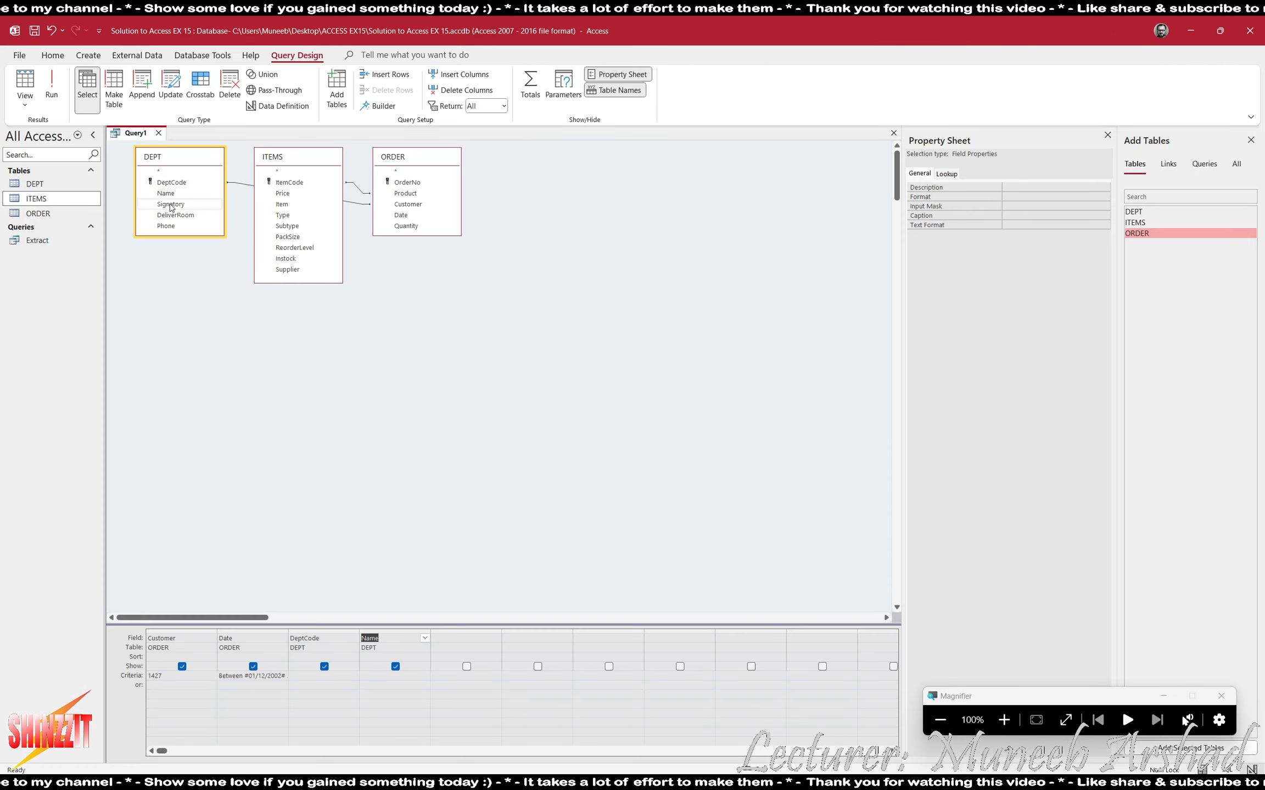
{"action": "key", "text": "alt+Tab"}
{"action": "key", "text": "alt+Tab"}
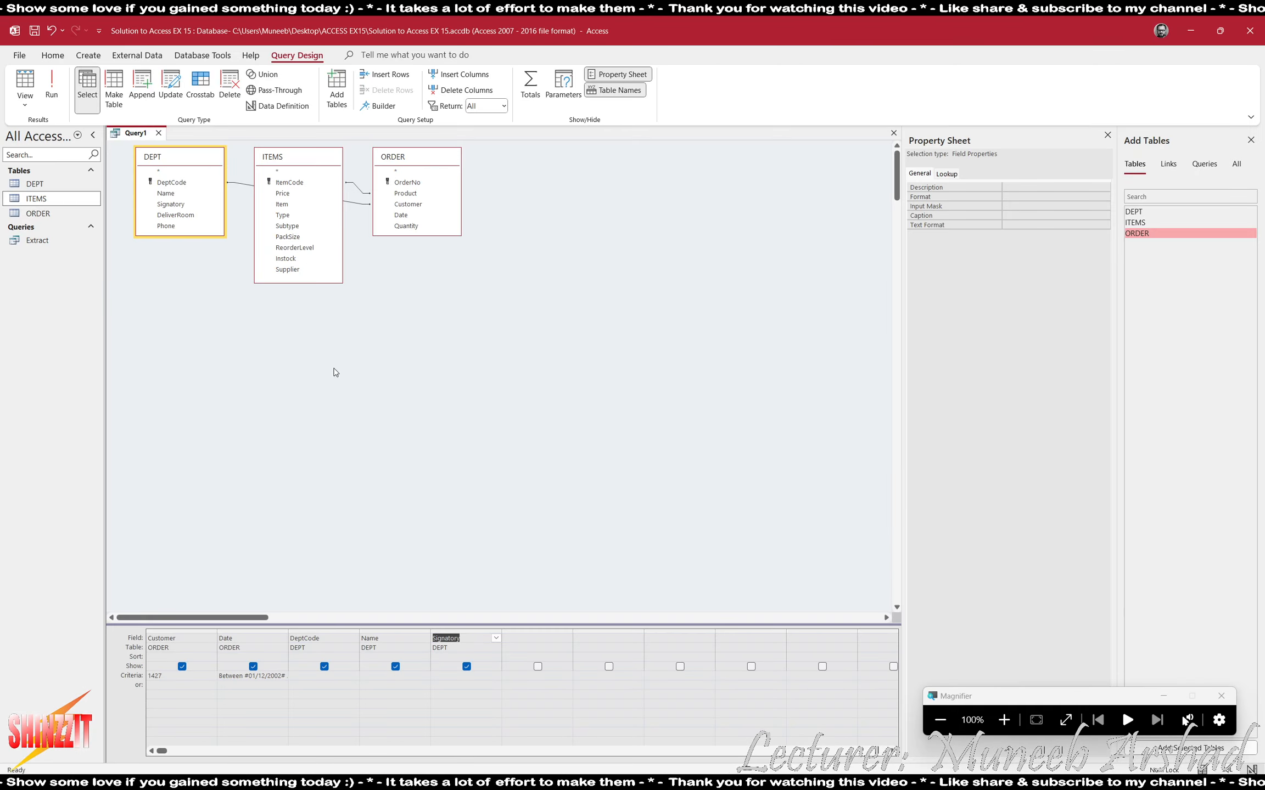
{"action": "double_click", "coordinate": [175, 215]}
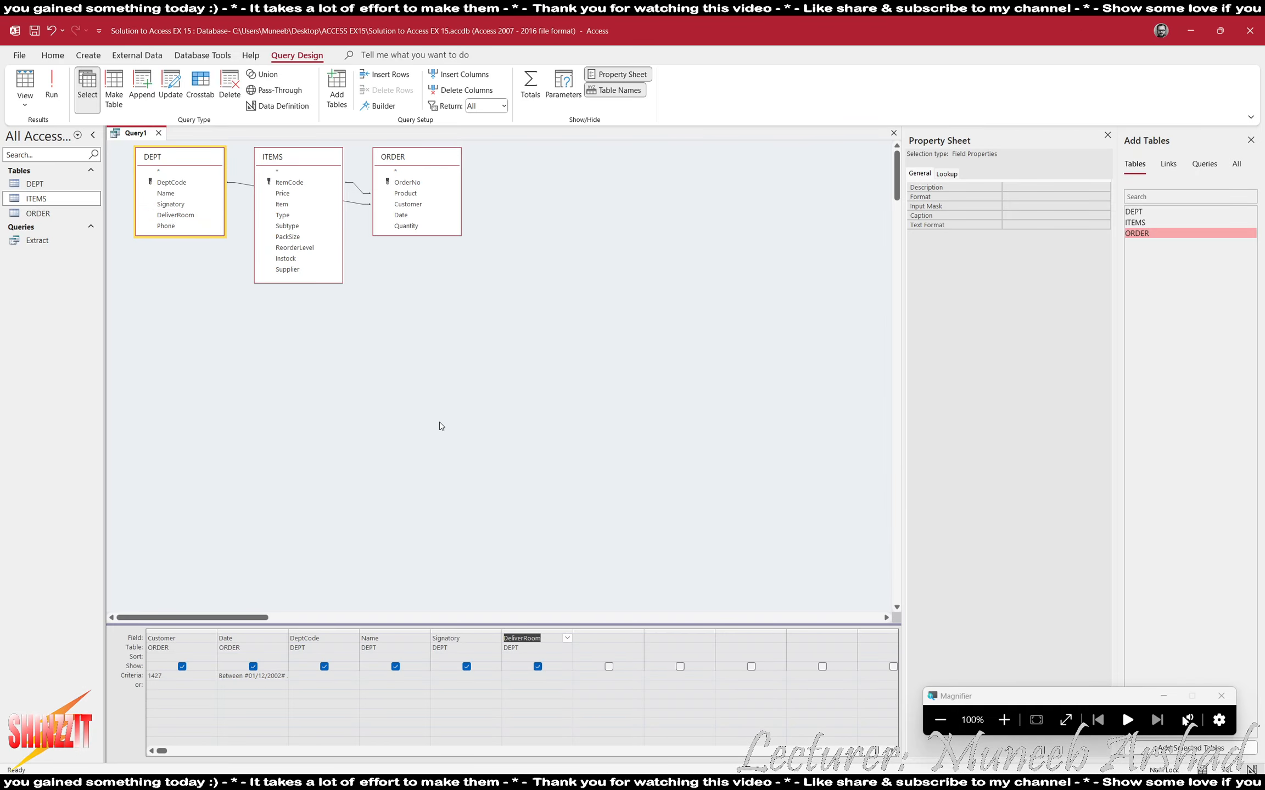
- Add ORDER's OrderNo, ITEMS' ItemCode, Item and Price, and ORDER's Quantity to the query, and close the property sheet
{"action": "key", "text": "alt+Tab"}
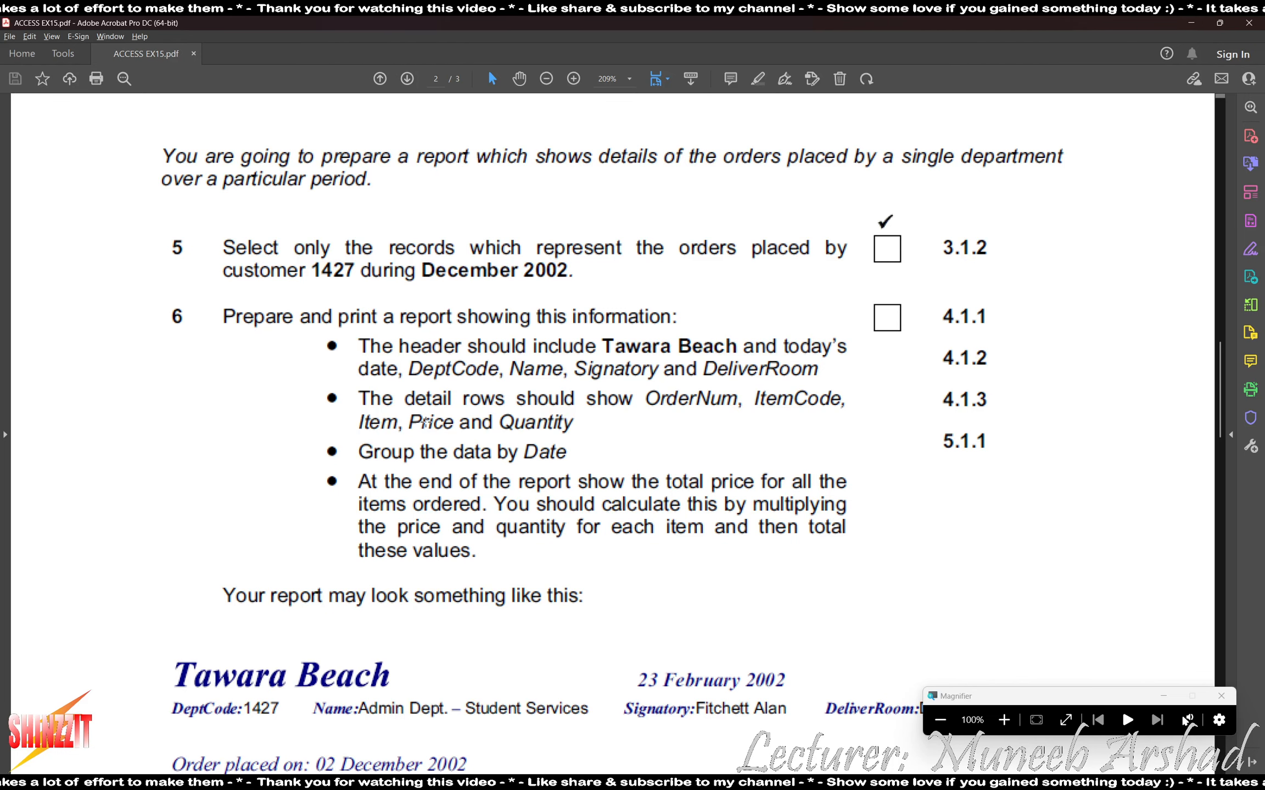
{"action": "key", "text": "alt+Tab"}
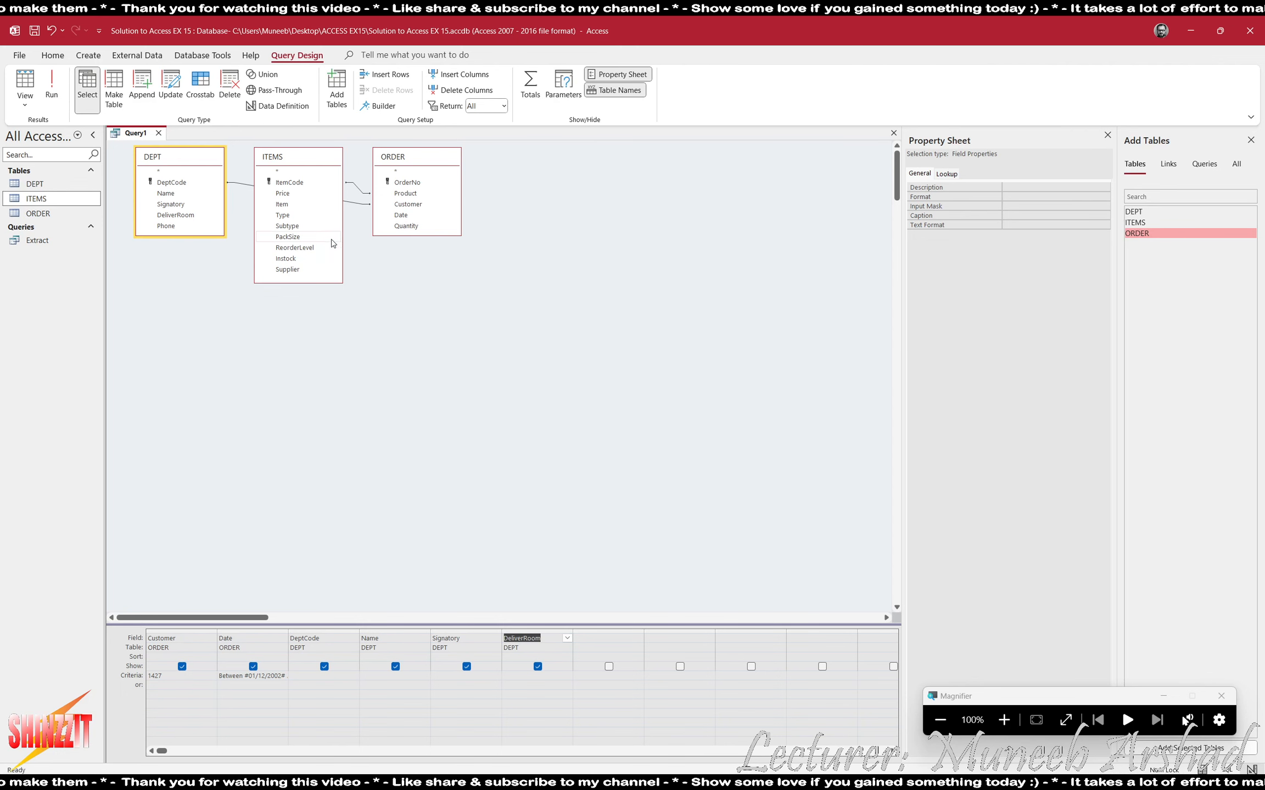
{"action": "double_click", "coordinate": [404, 182]}
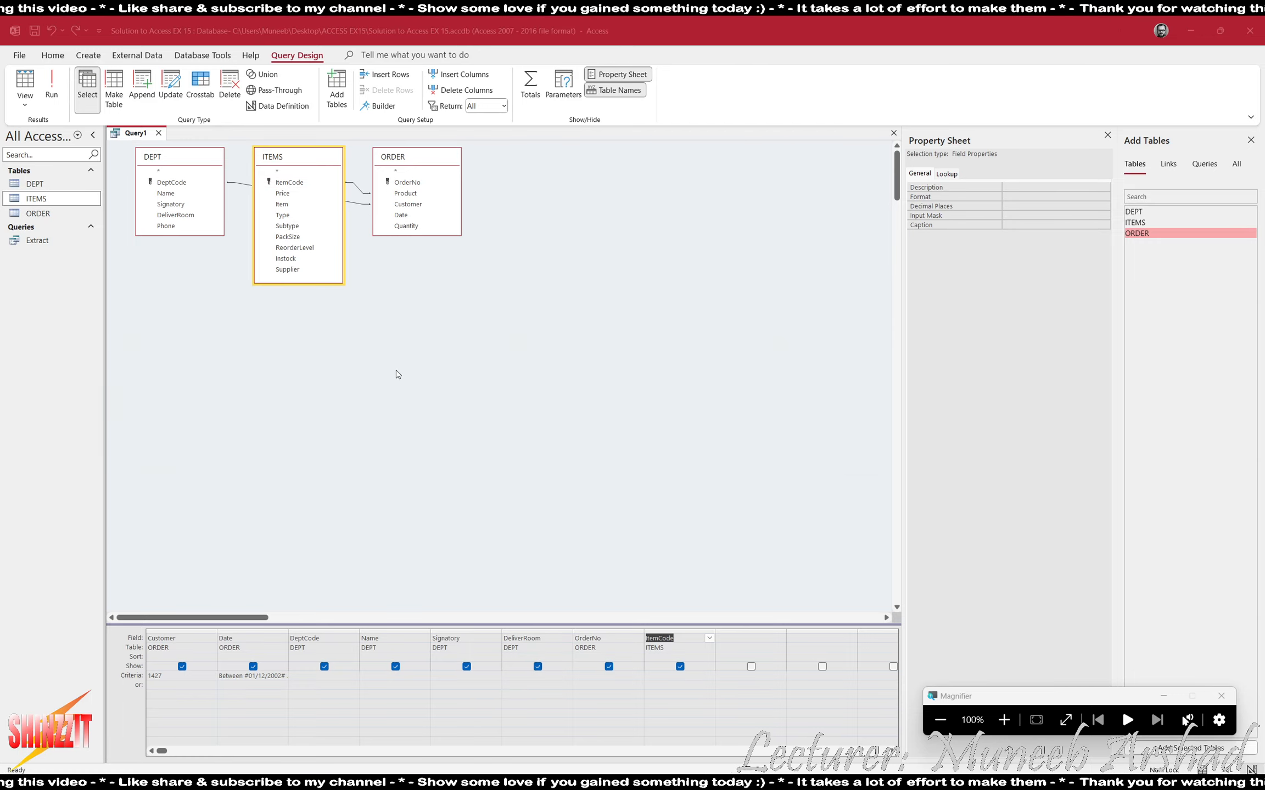
{"action": "key", "text": "alt+Tab"}
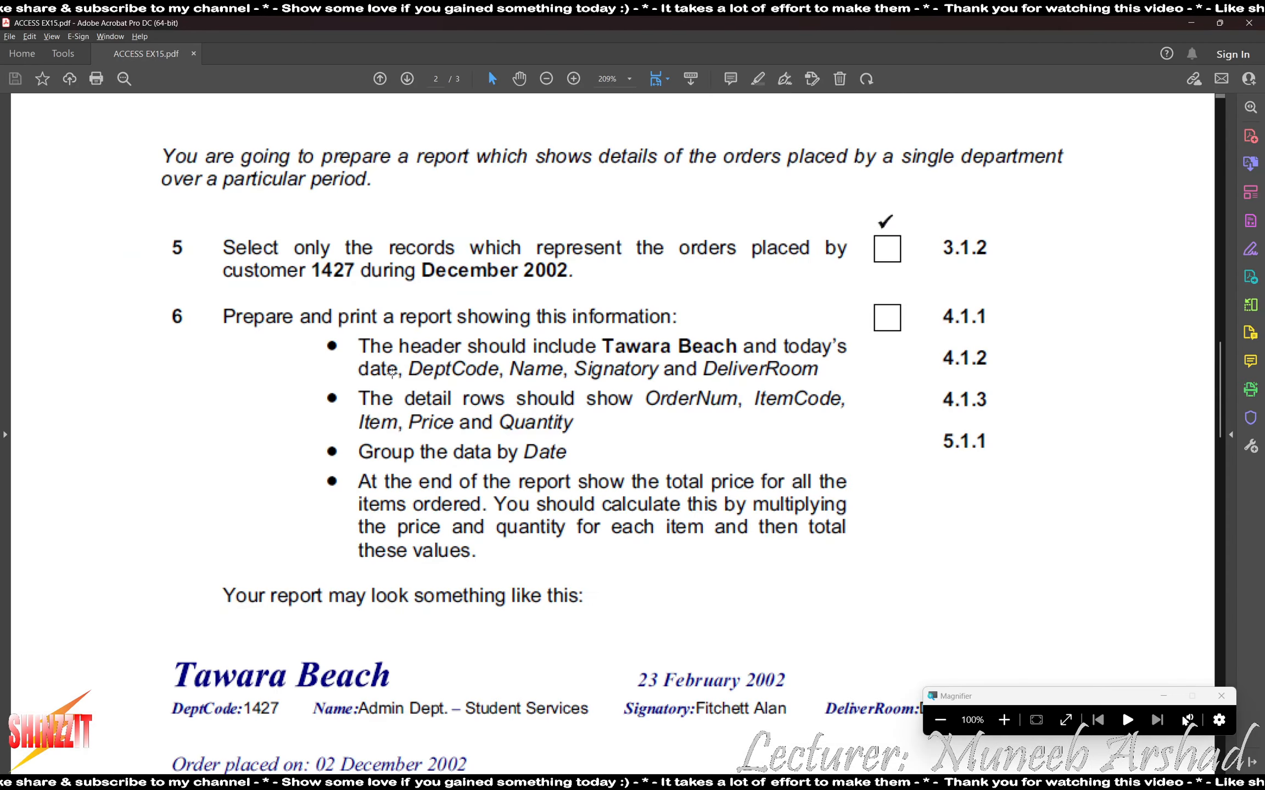
{"action": "key", "text": "alt+Tab"}
{"action": "double_click", "coordinate": [285, 208]}
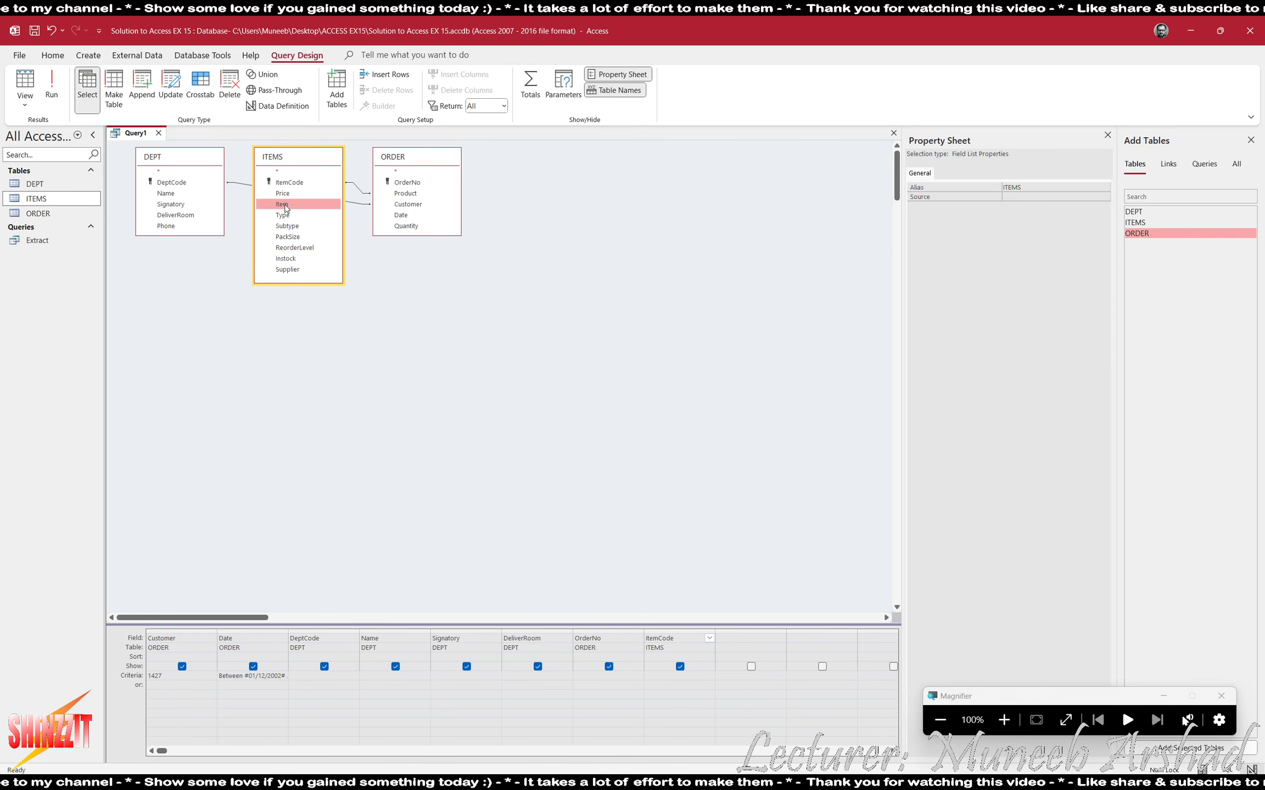
{"action": "double_click", "coordinate": [285, 195]}
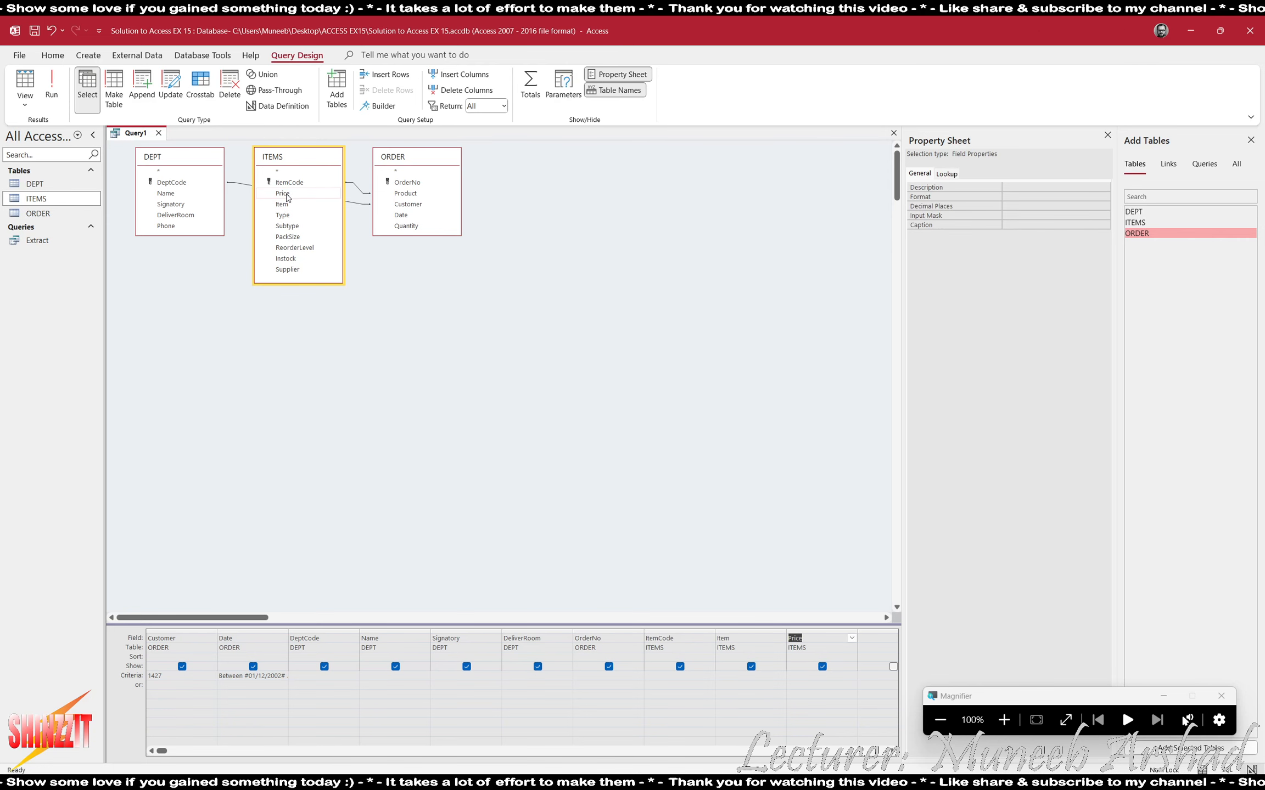
{"action": "double_click", "coordinate": [406, 225]}
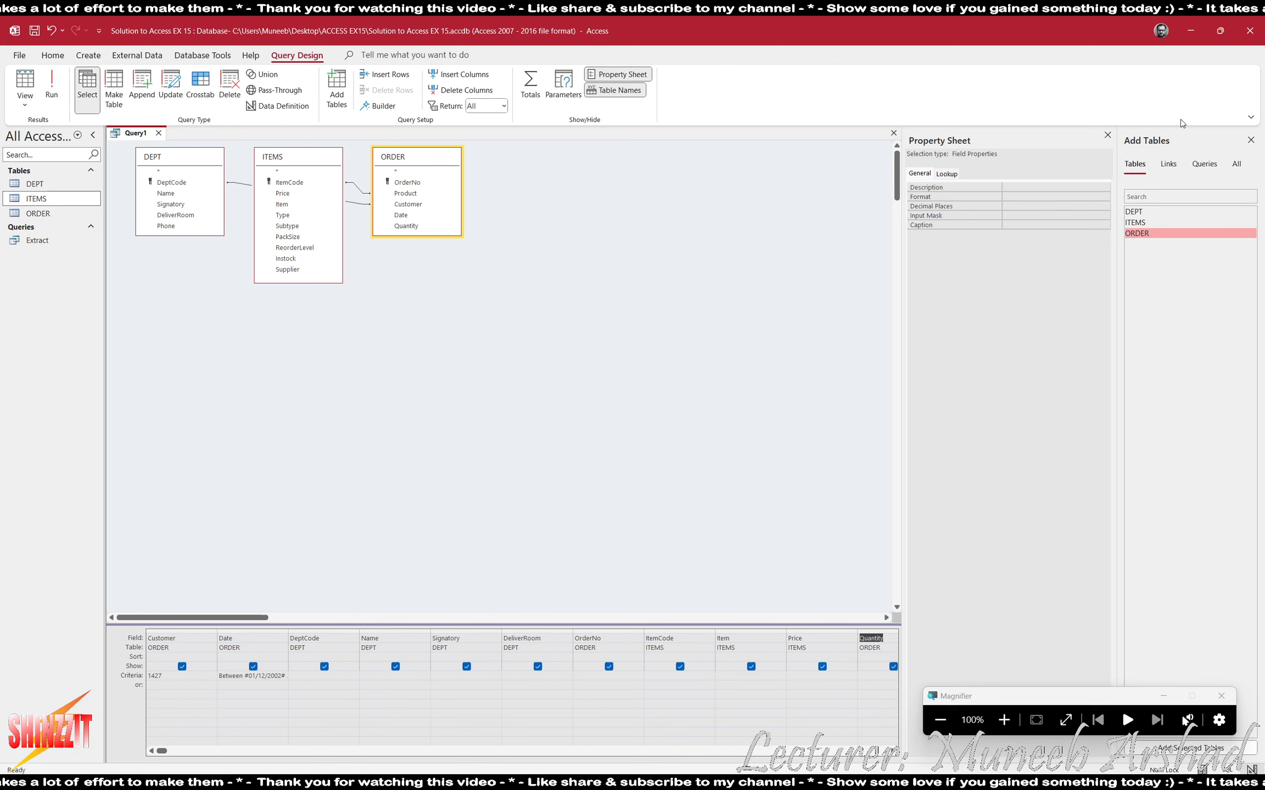
{"action": "left_click", "coordinate": [1104, 135]}
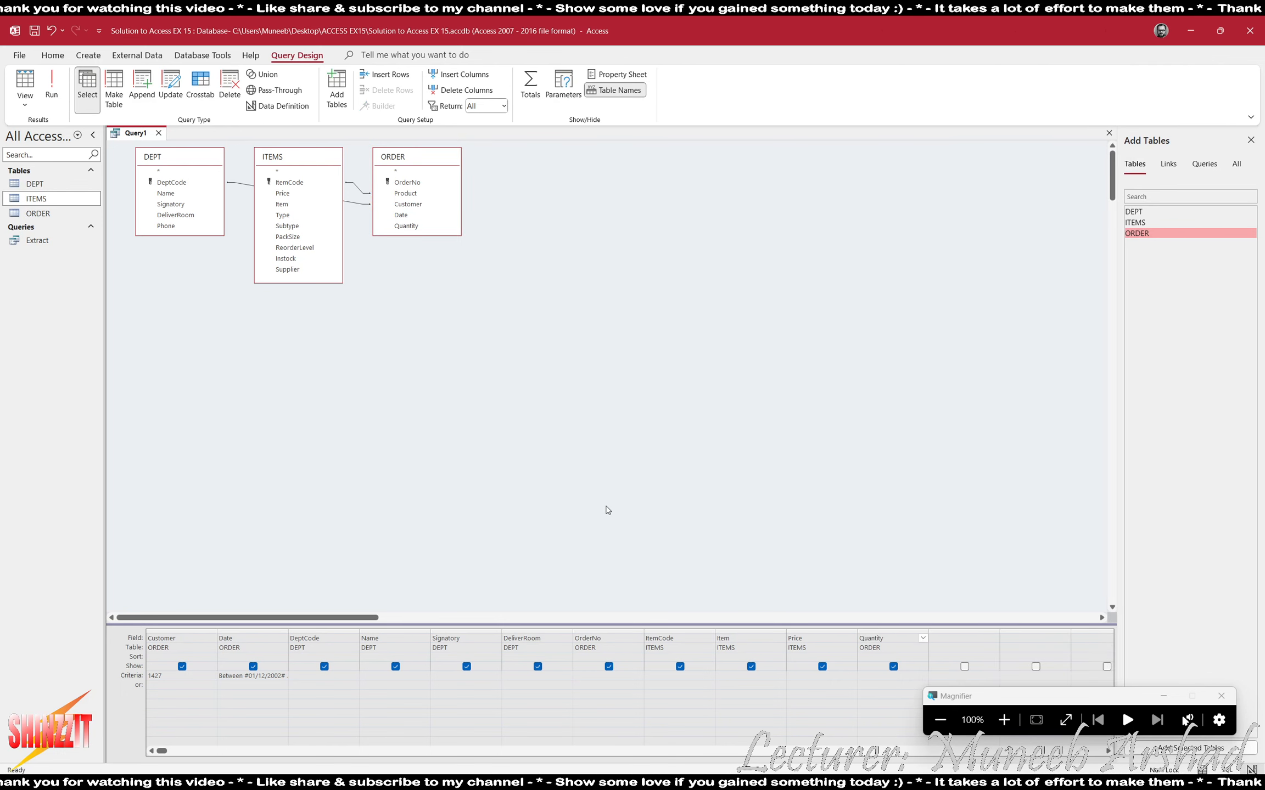
- Select the query's Date column and examine task 6's grouping and total requirements and the sample report layout in the exercise PDF
{"action": "key", "text": "alt+Tab"}
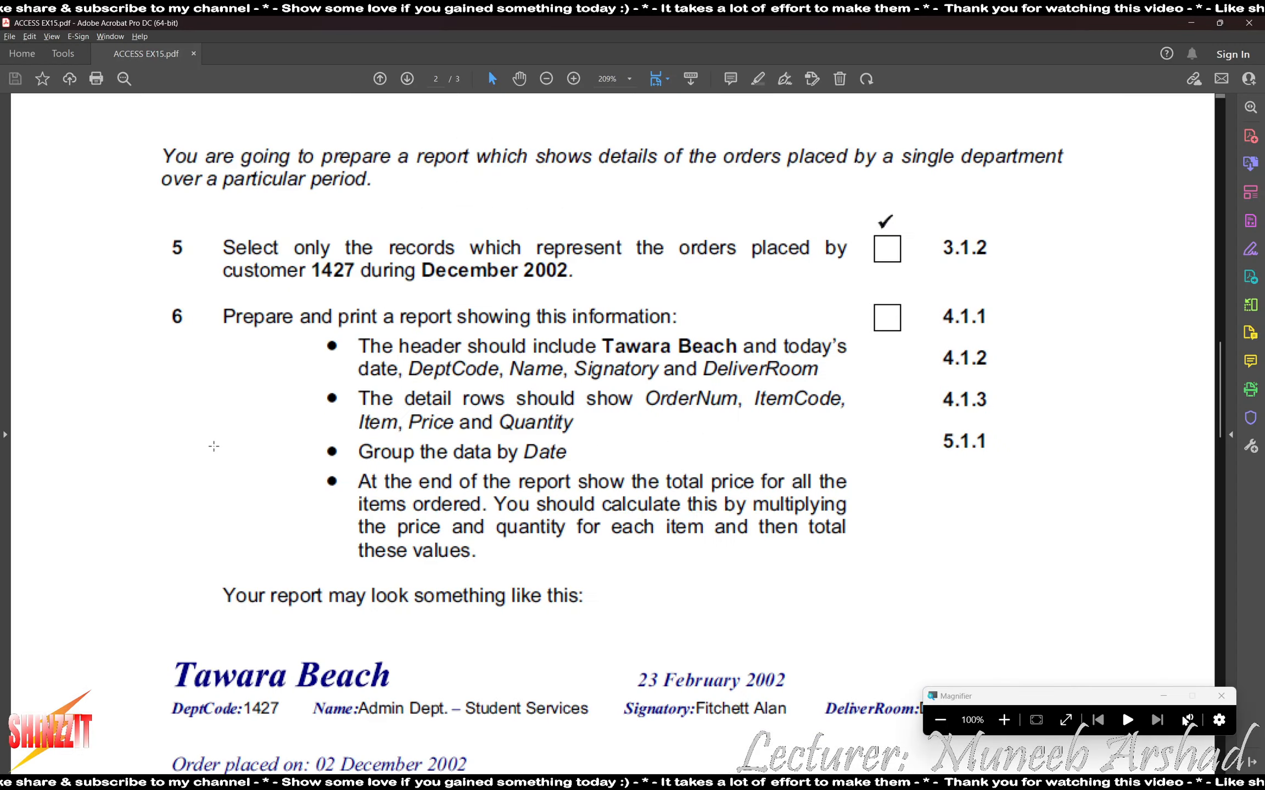
{"action": "key", "text": "alt+Tab"}
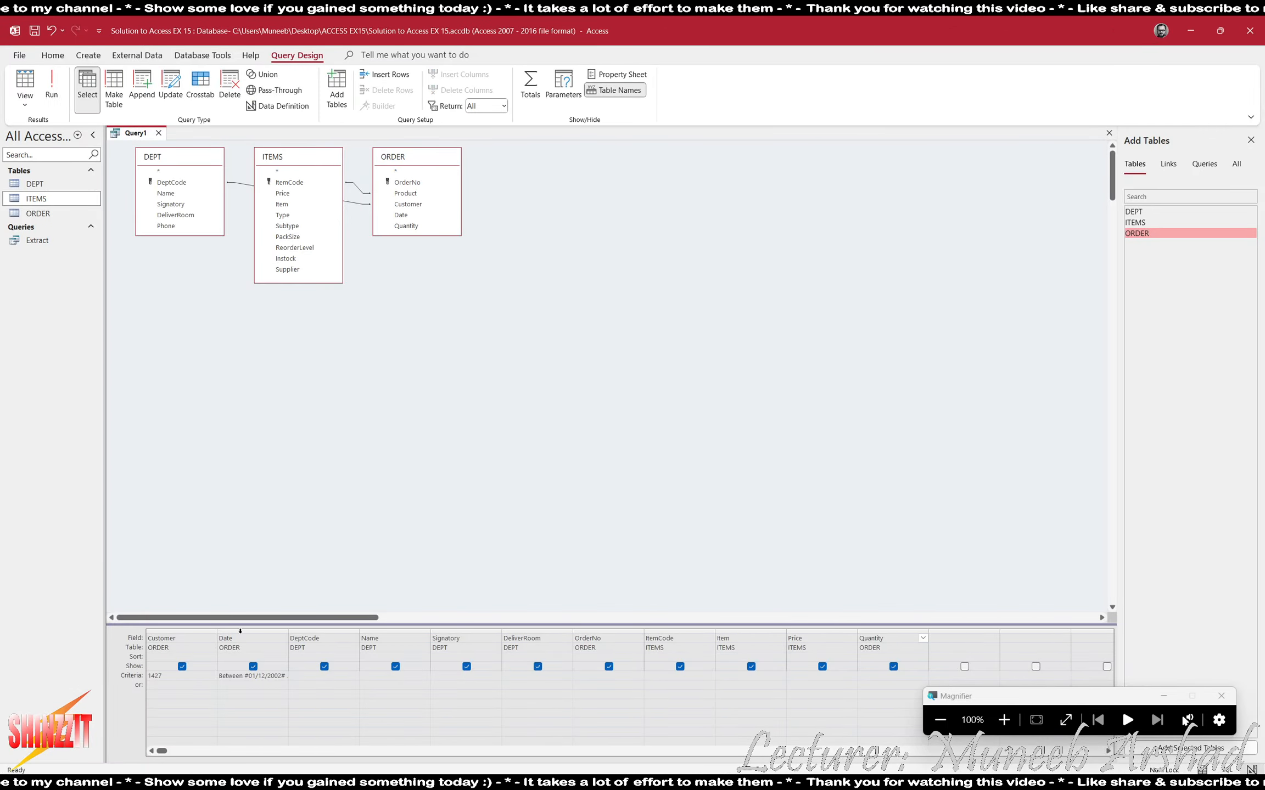
{"action": "left_click", "coordinate": [240, 631]}
{"action": "key", "text": "alt+Tab"}
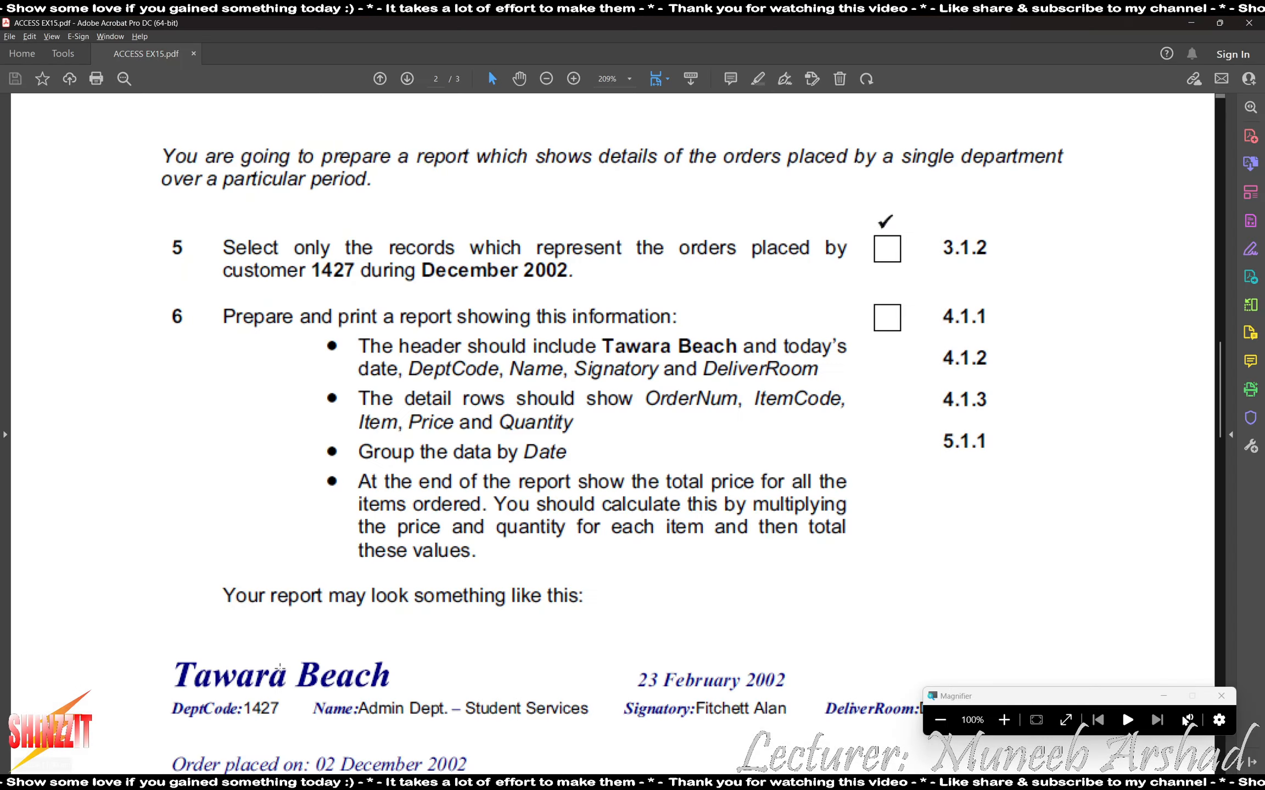
{"action": "scroll", "coordinate": [201, 417], "scroll_direction": "down", "scroll_amount": 1}
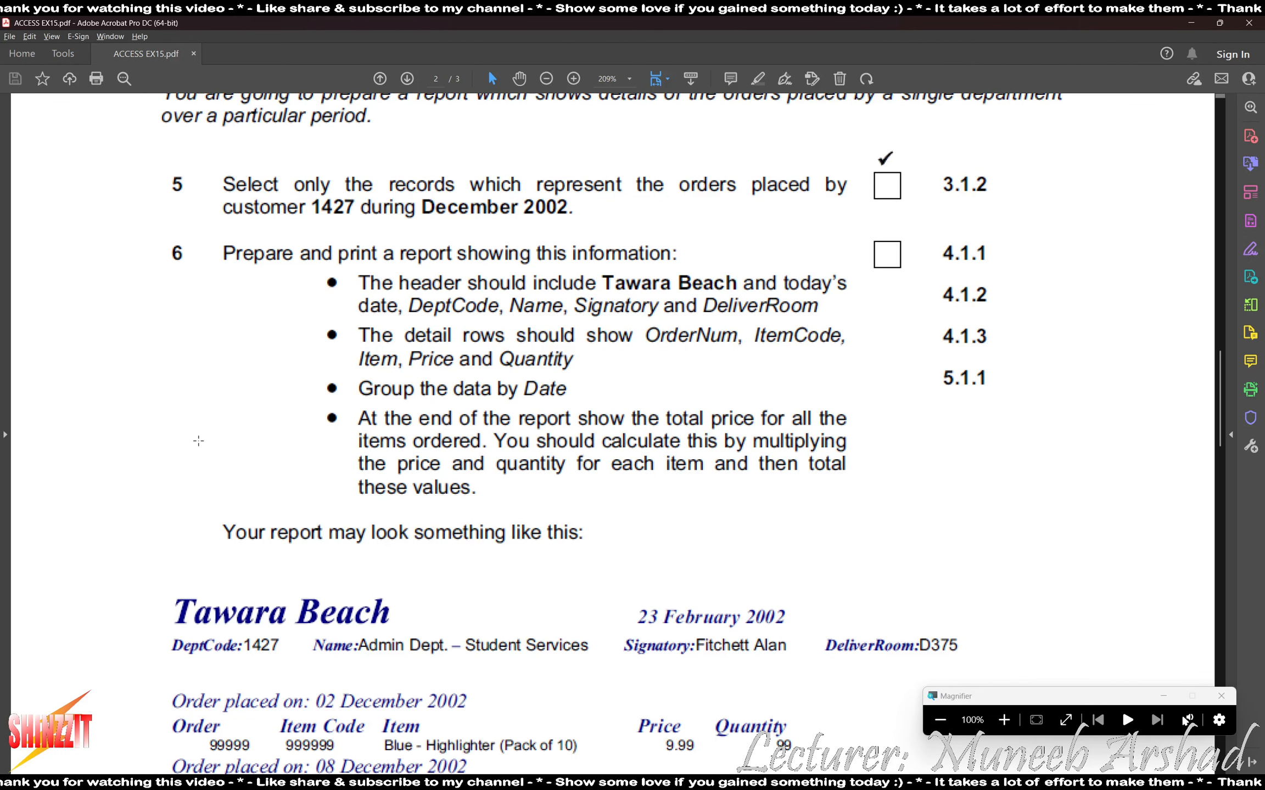
{"action": "scroll", "coordinate": [102, 475], "scroll_direction": "down", "scroll_amount": 3}
{"action": "scroll", "coordinate": [102, 475], "scroll_direction": "down", "scroll_amount": 3}
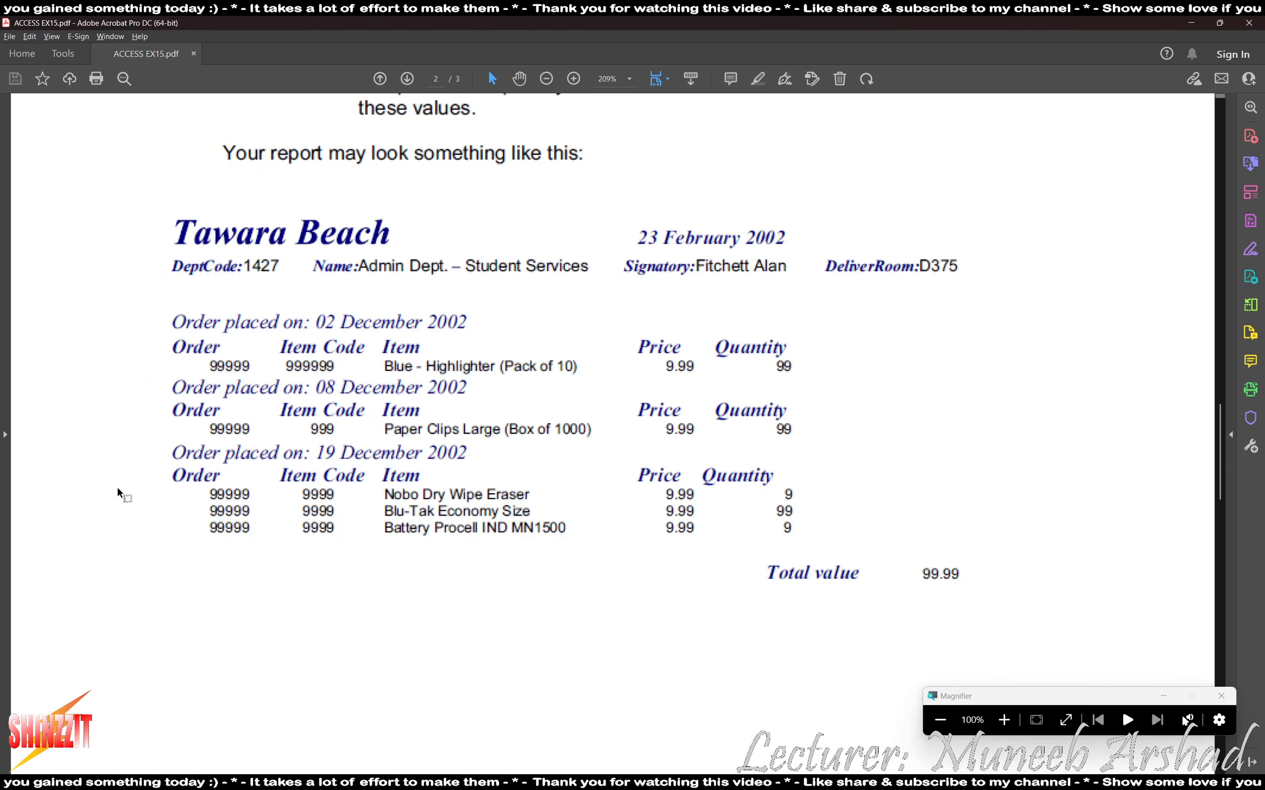
{"action": "left_click_drag", "start_coordinate": [147, 251], "coordinate": [298, 282]}
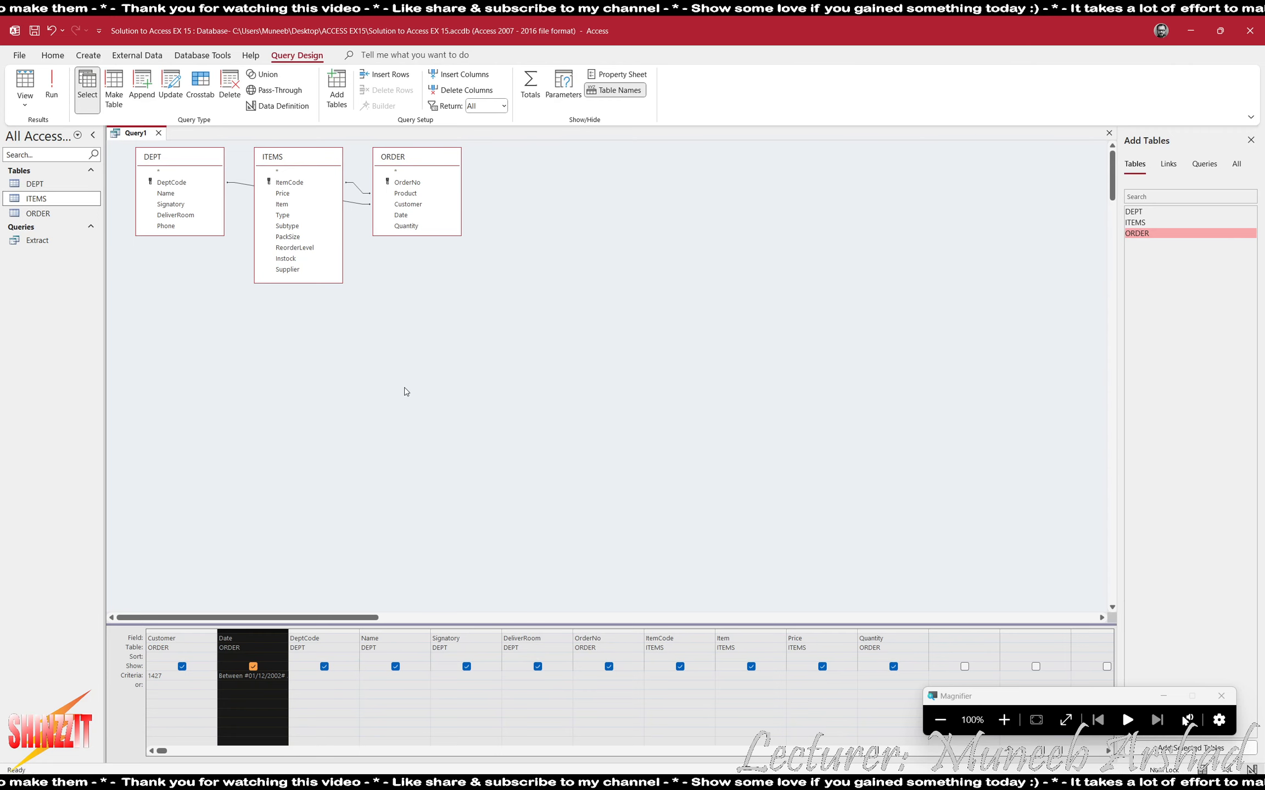
- Recheck the sample report in the exercise PDF, run the query and compare its Customer and DeptCode columns
{"action": "key", "text": "alt+Tab"}
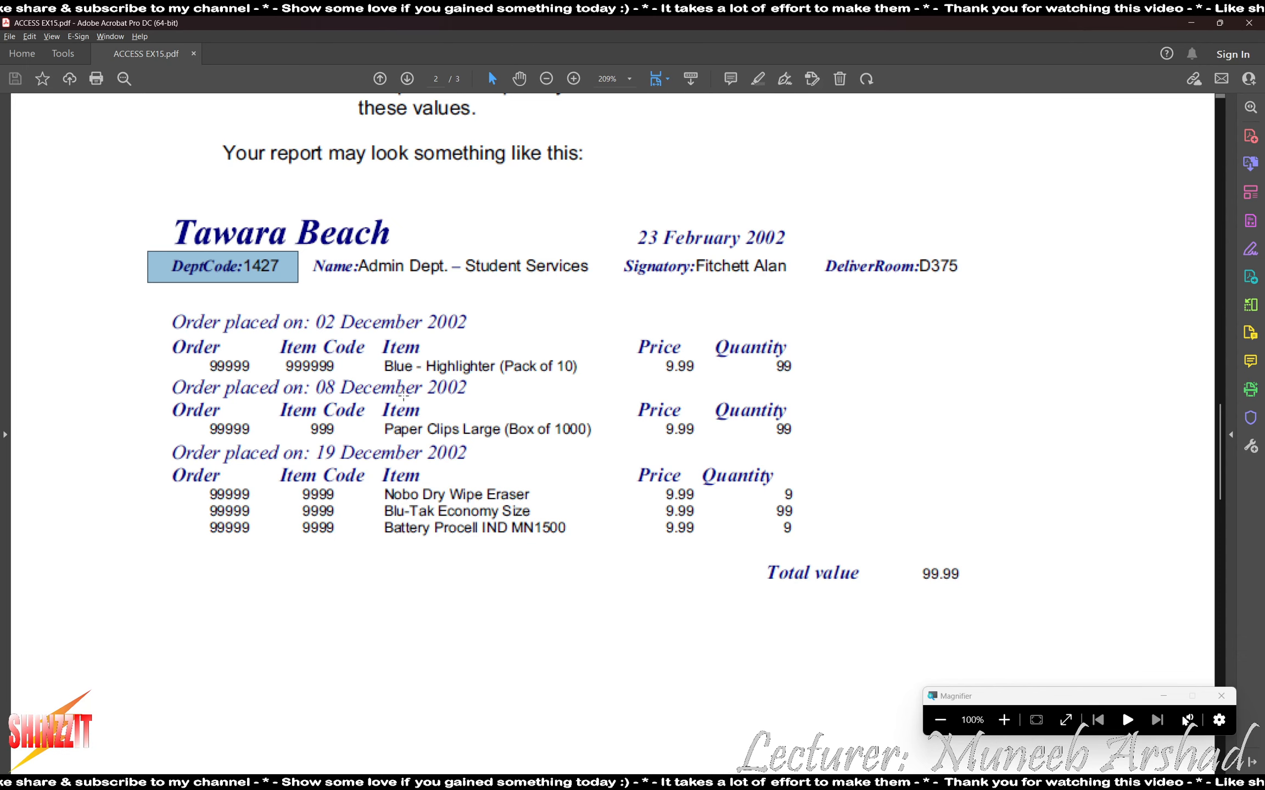
{"action": "key", "text": "alt+Tab"}
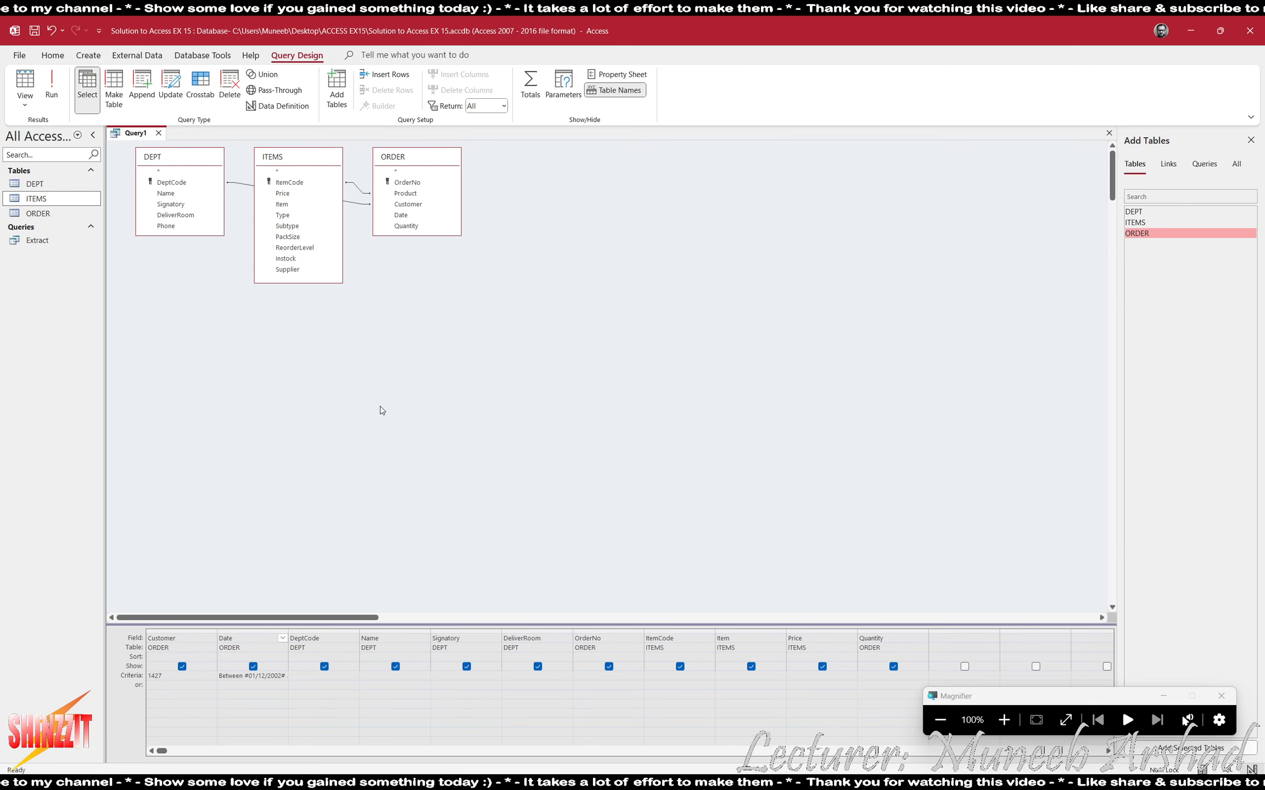
{"action": "left_click", "coordinate": [51, 86]}
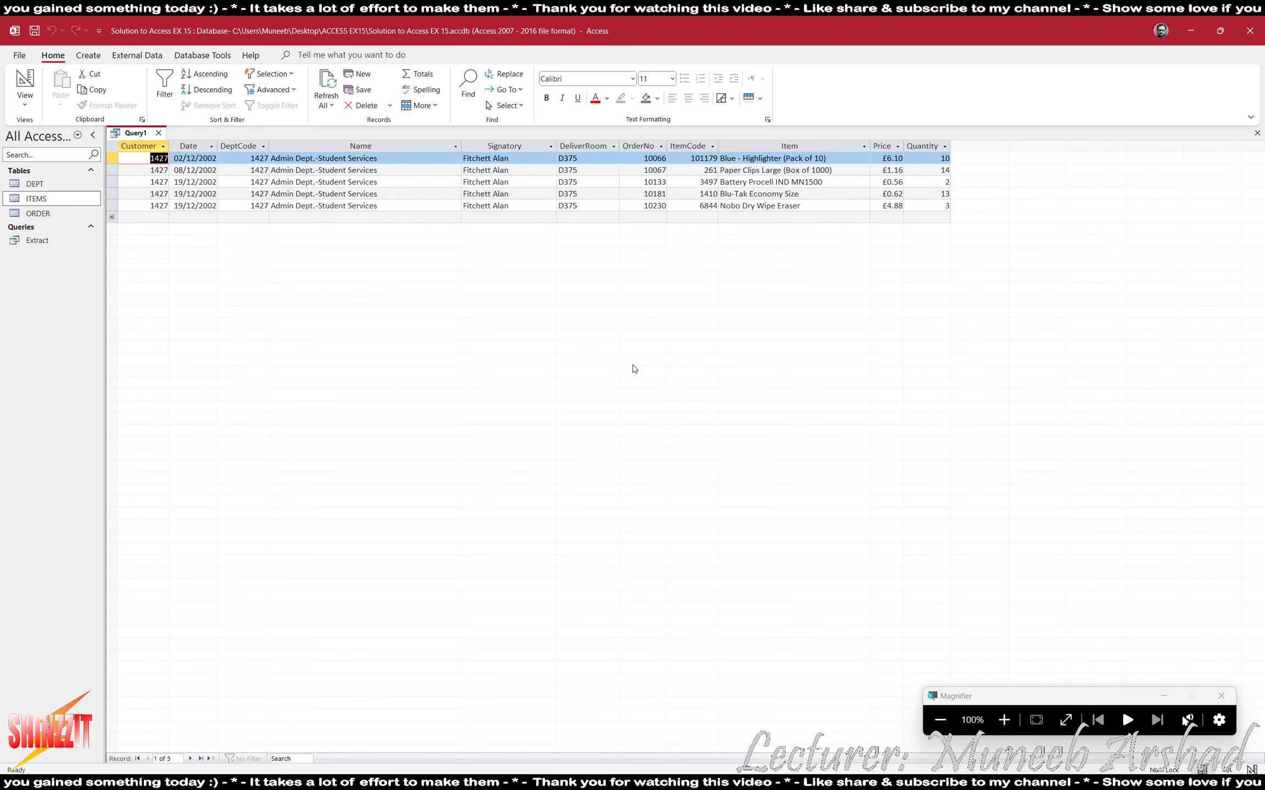
{"action": "left_click", "coordinate": [234, 148]}
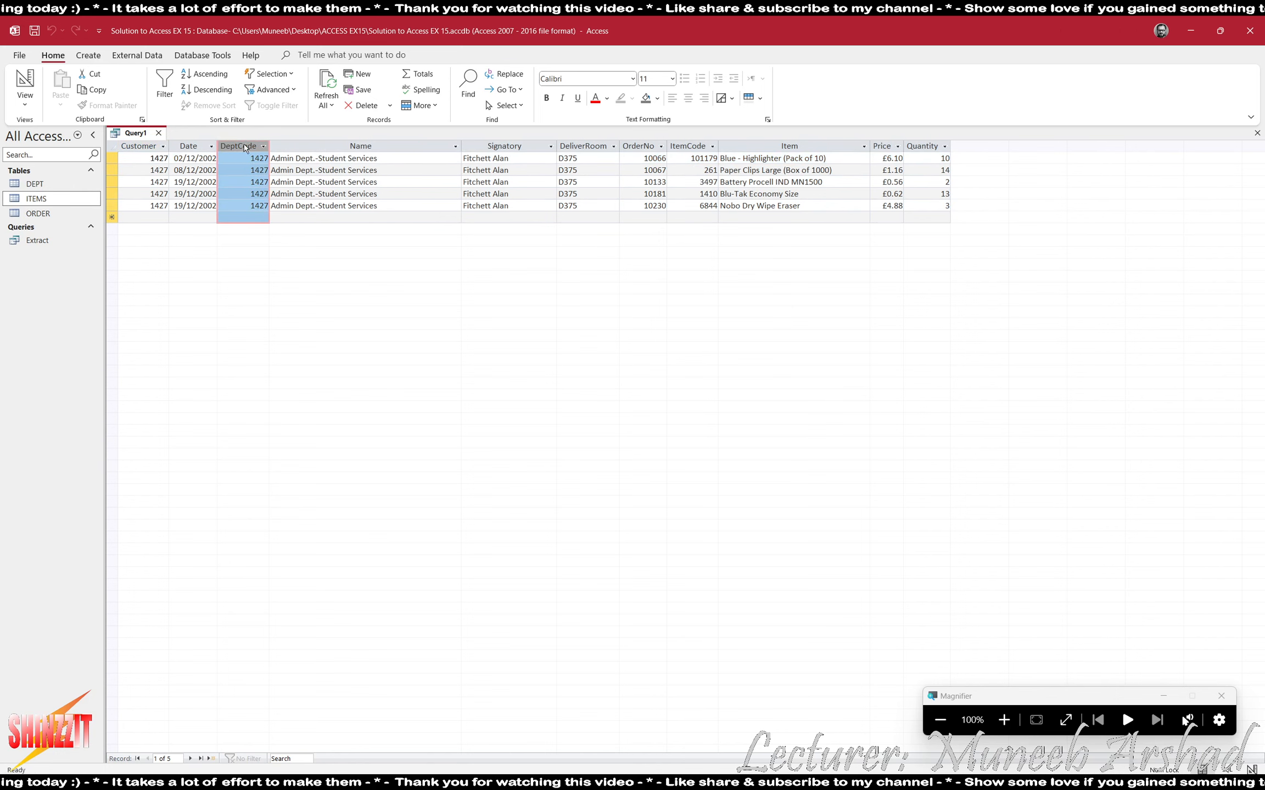
{"action": "left_click", "coordinate": [1002, 729]}
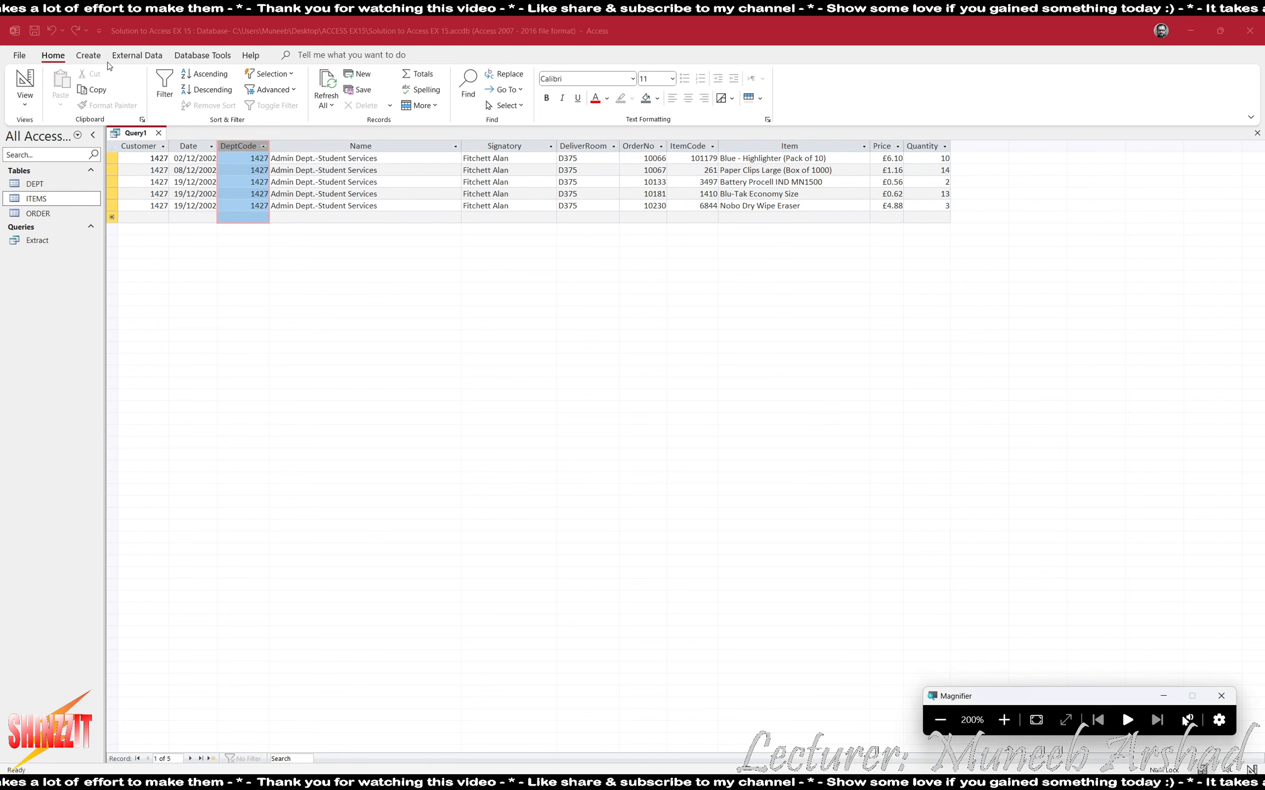
{"action": "left_click", "coordinate": [143, 147]}
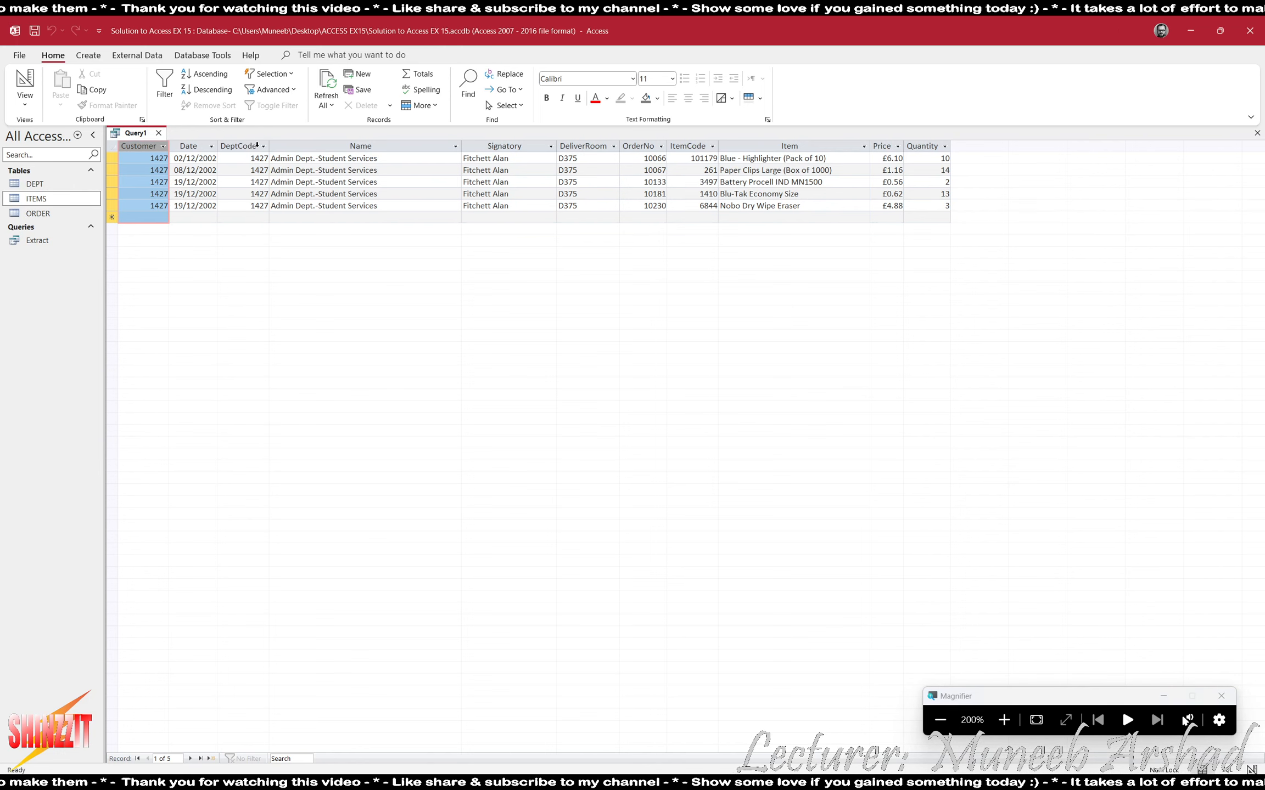
{"action": "left_click", "coordinate": [244, 147]}
{"action": "left_click", "coordinate": [139, 146]}
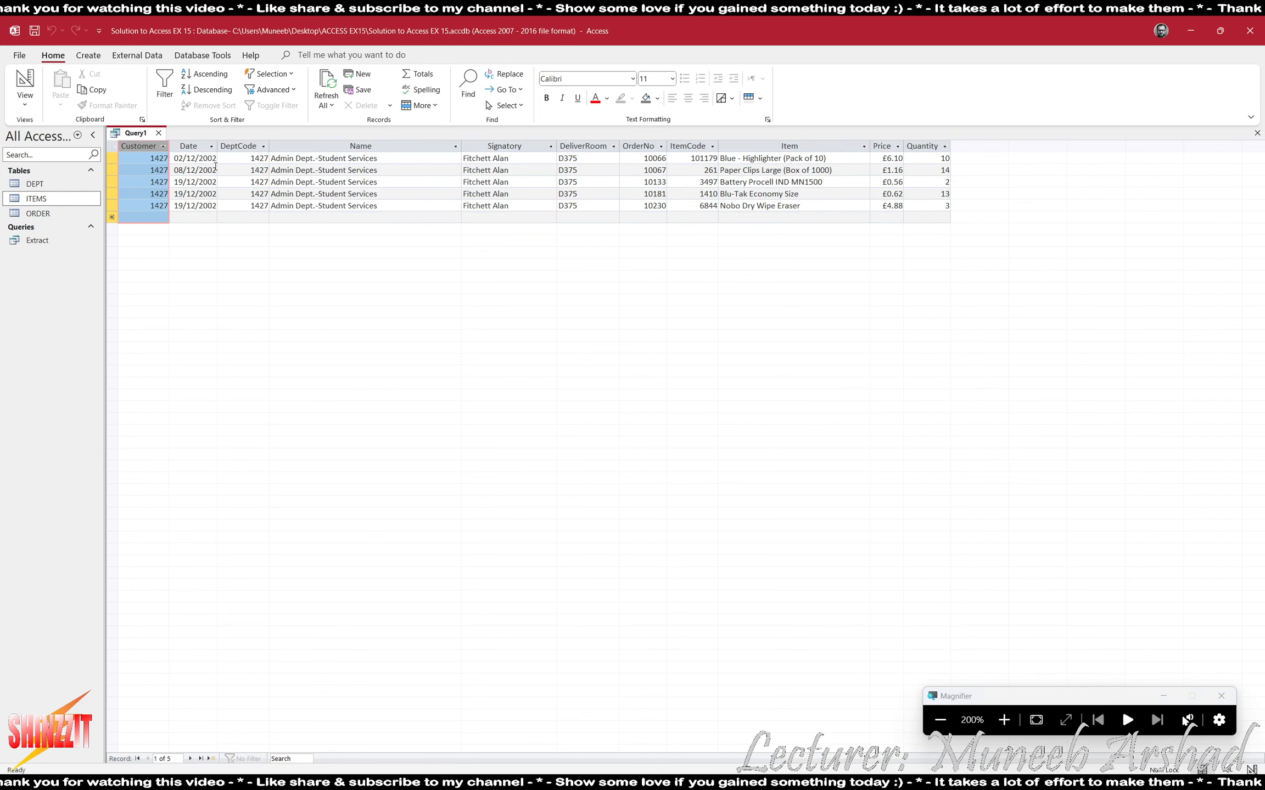
- Hide the Customer field from the query's output in design view and rerun the query
{"action": "left_click", "coordinate": [25, 79]}
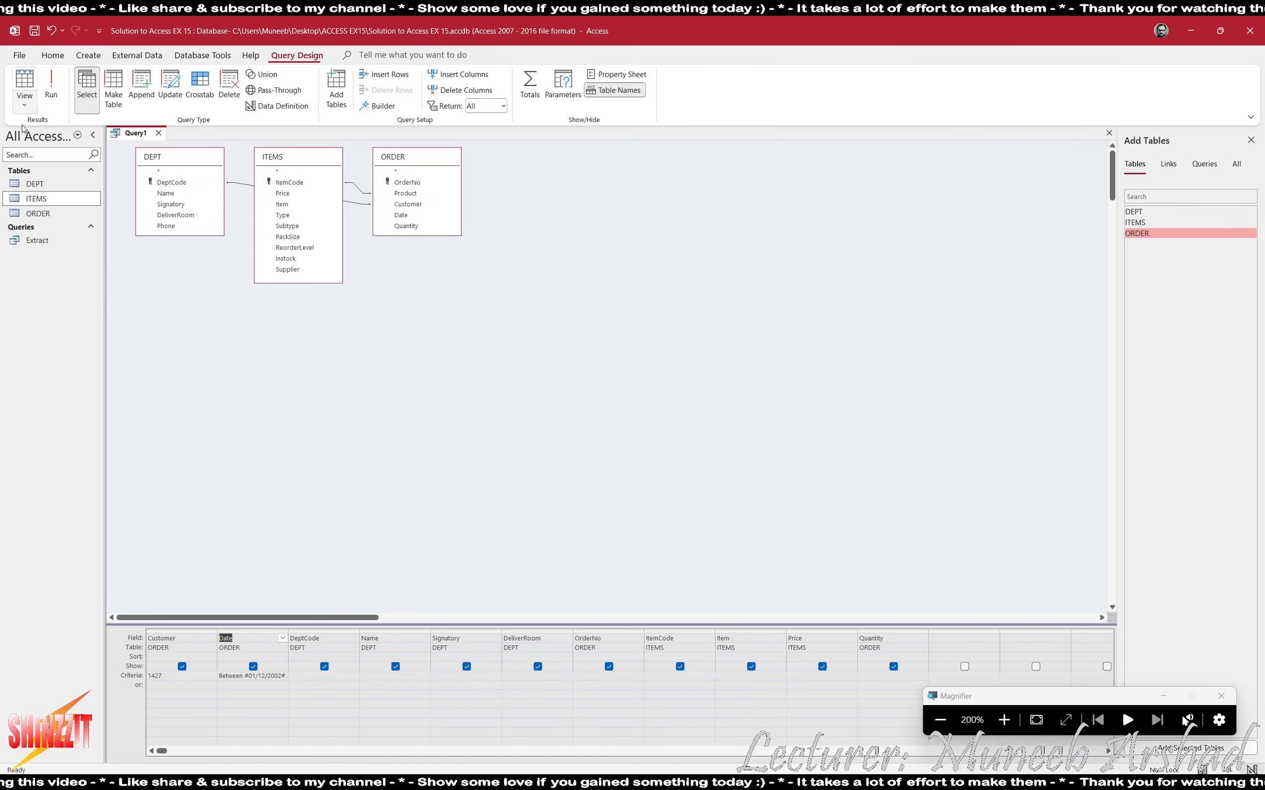
{"action": "left_click", "coordinate": [181, 666]}
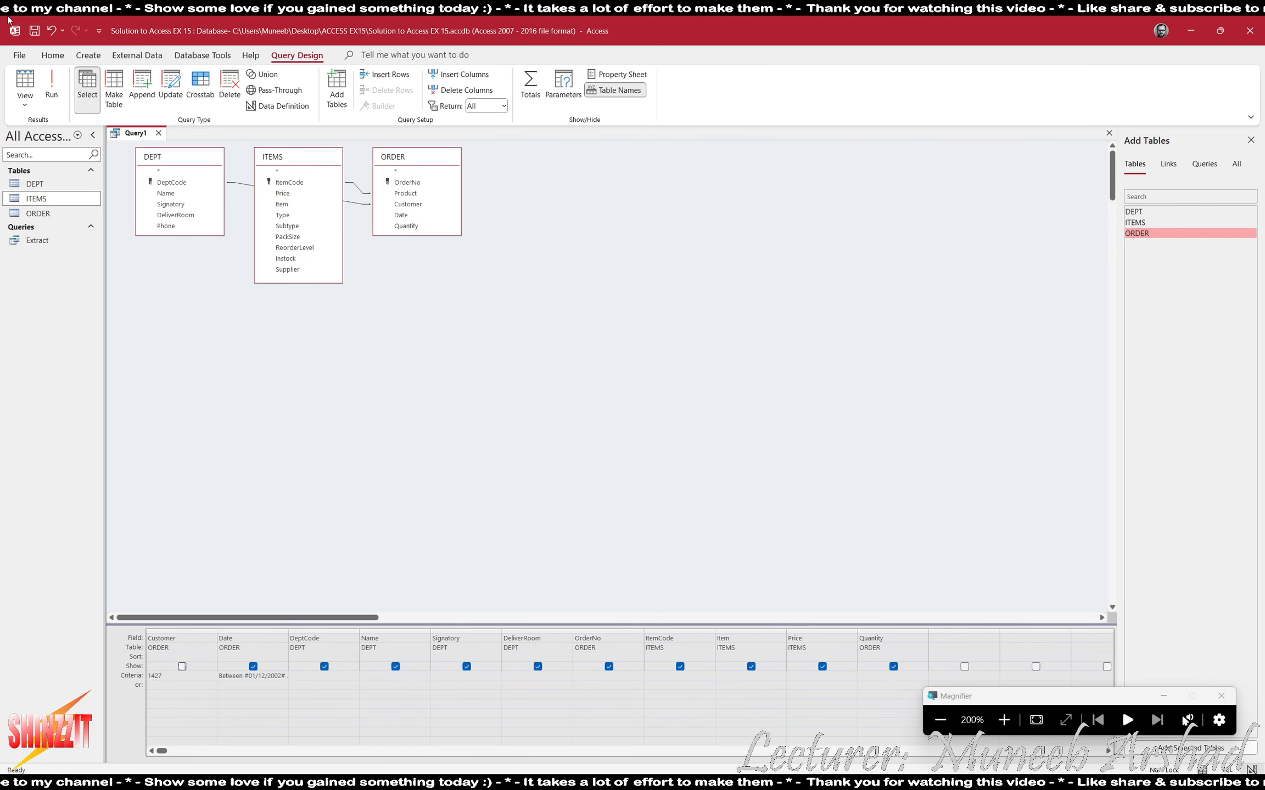
{"action": "left_click", "coordinate": [52, 86]}
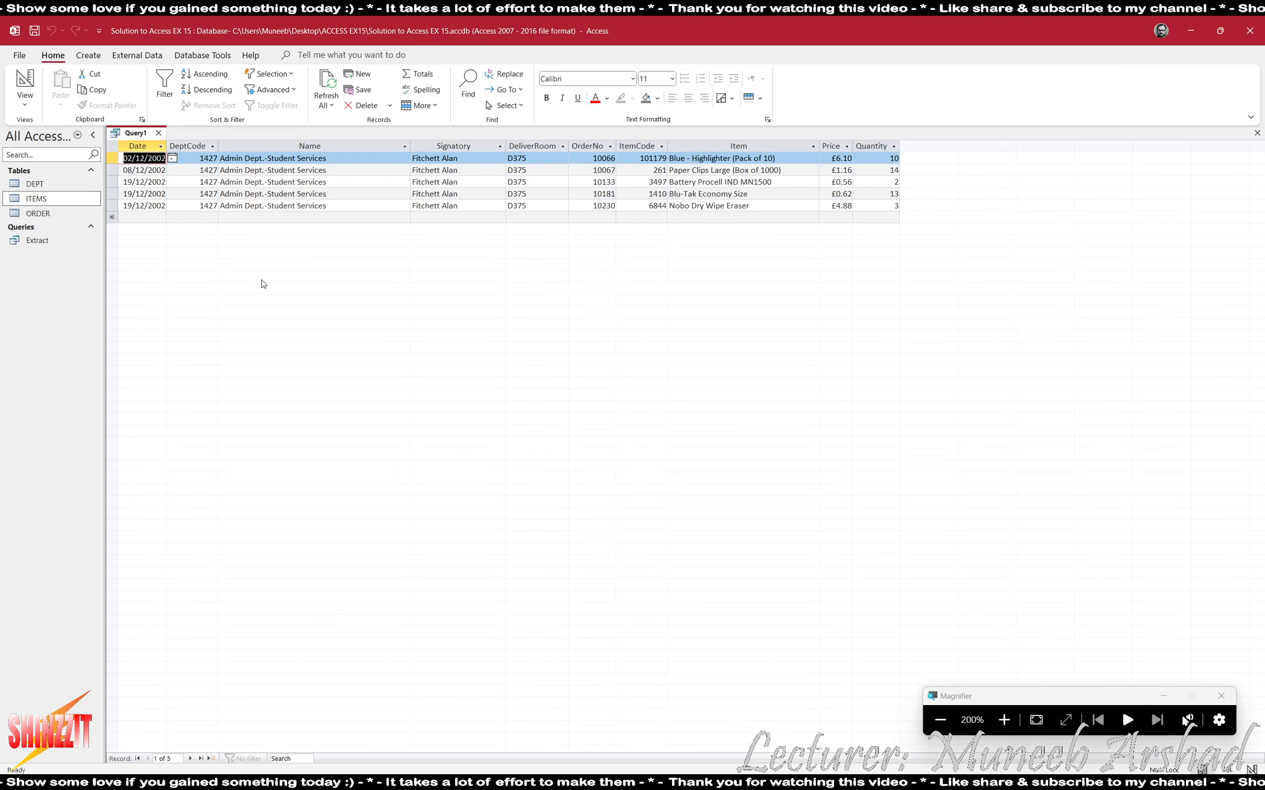
- Compare the rerun query's columns with the sample report layout in the exercise PDF
{"action": "left_click", "coordinate": [940, 719]}
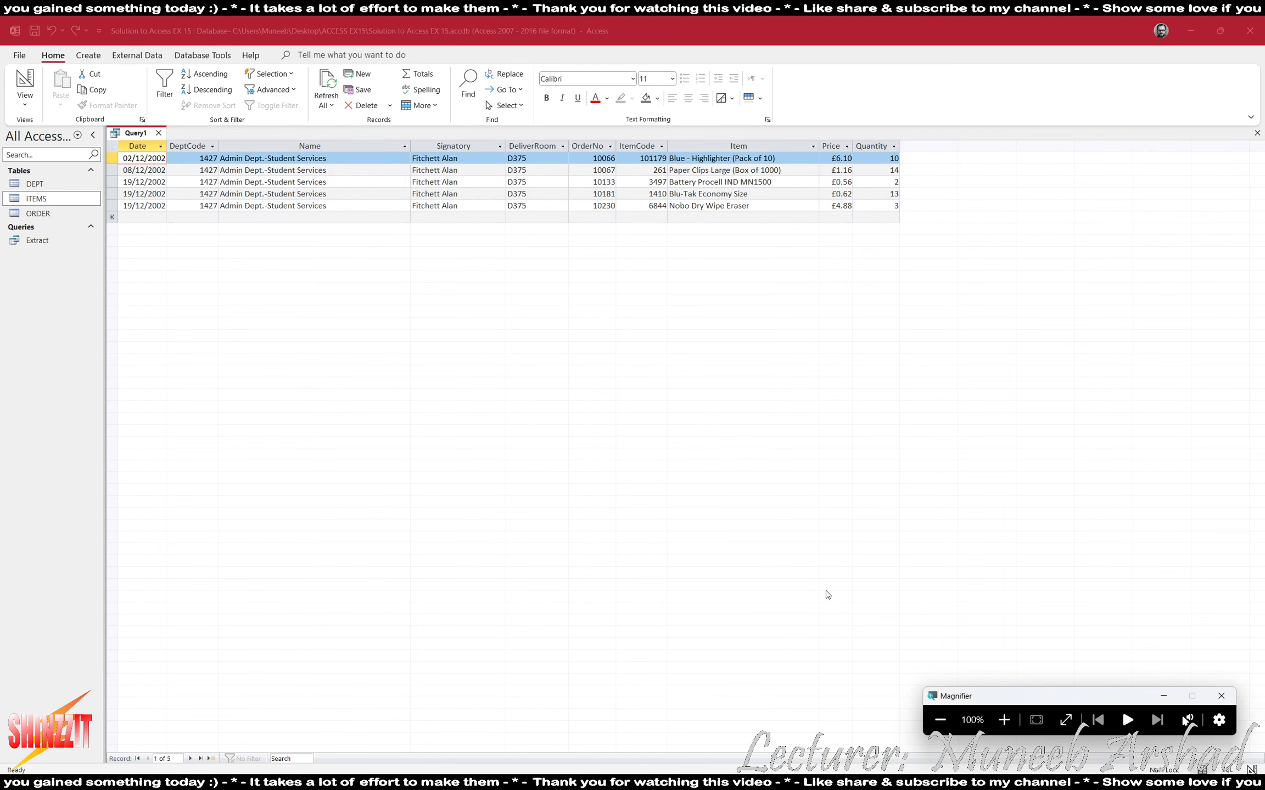
{"action": "key", "text": "alt+Tab"}
{"action": "key", "text": "Tab"}
{"action": "left_click", "coordinate": [356, 634]}
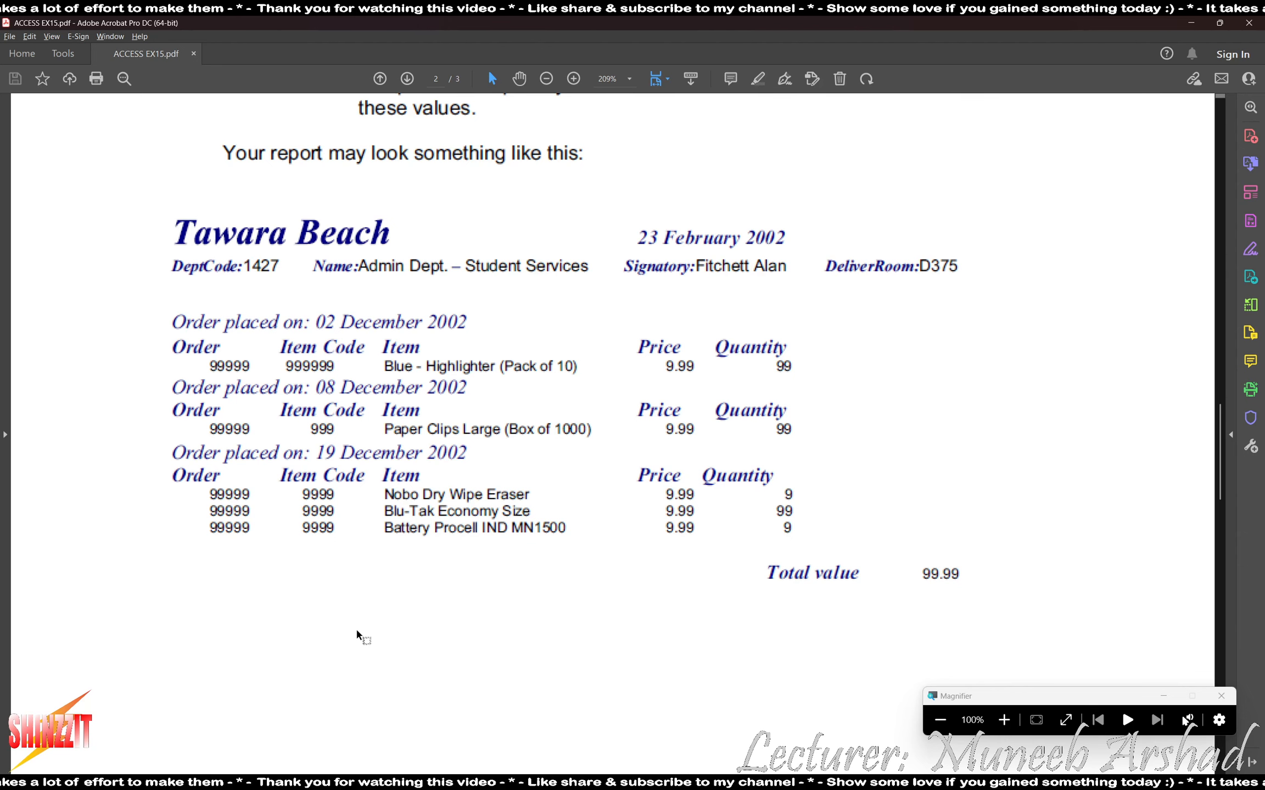
{"action": "key", "text": "alt+Tab"}
{"action": "key", "text": "alt+Tab"}
{"action": "key", "text": "Tab"}
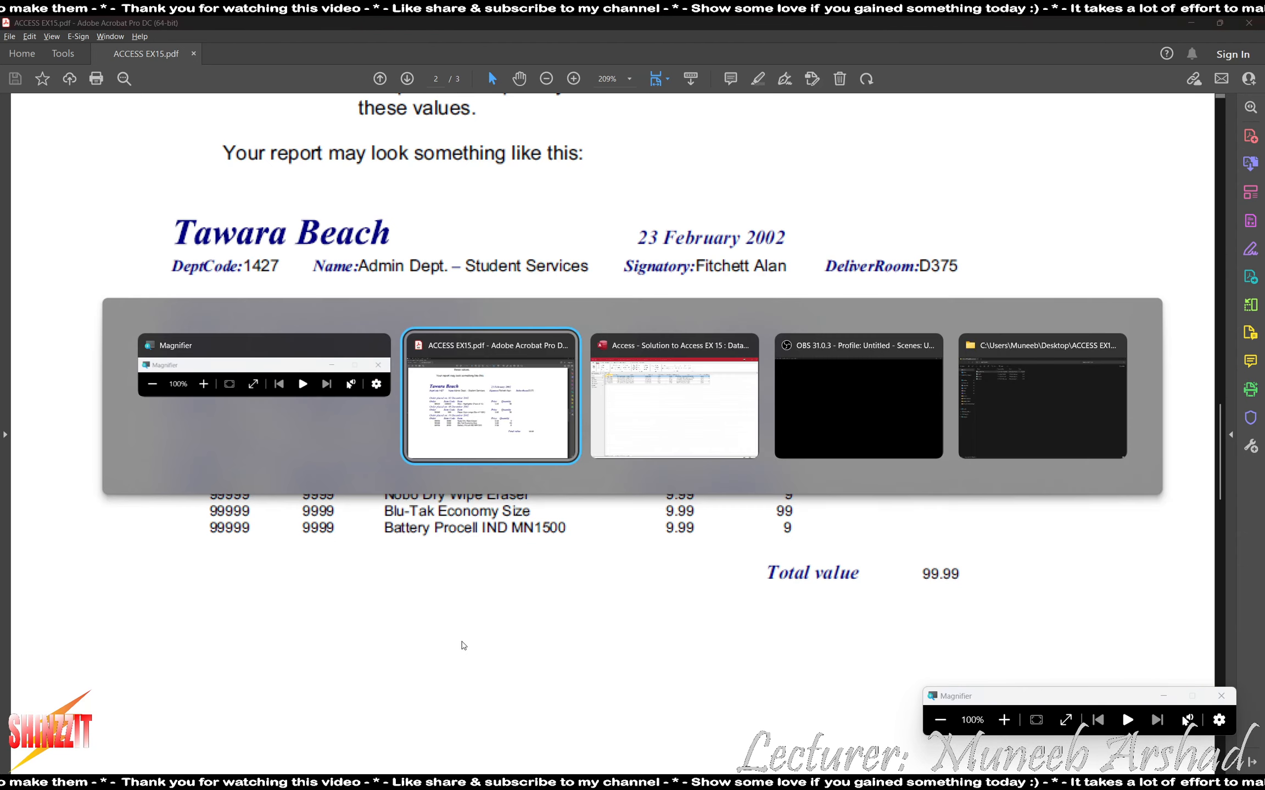
{"action": "left_click", "coordinate": [620, 340]}
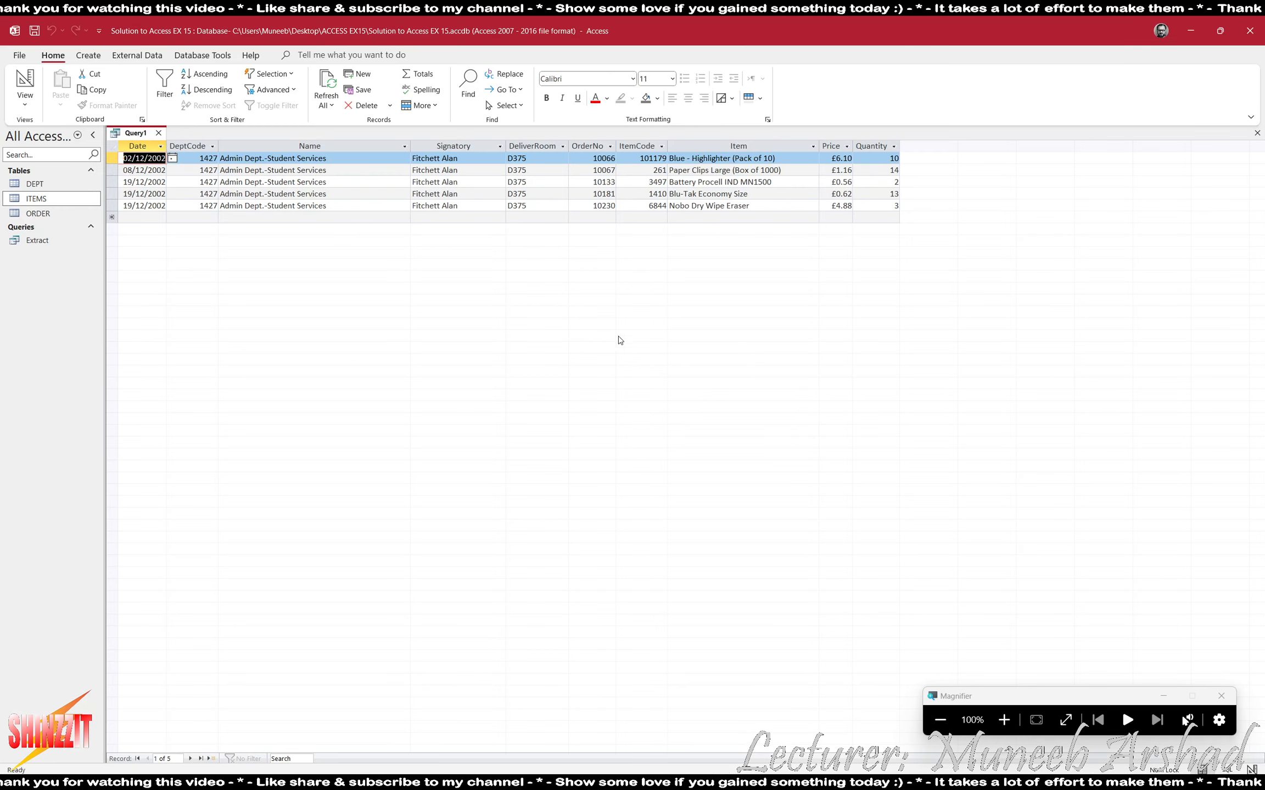
- Close the query and save it under the name Tawara Beach
{"action": "left_click", "coordinate": [159, 133]}
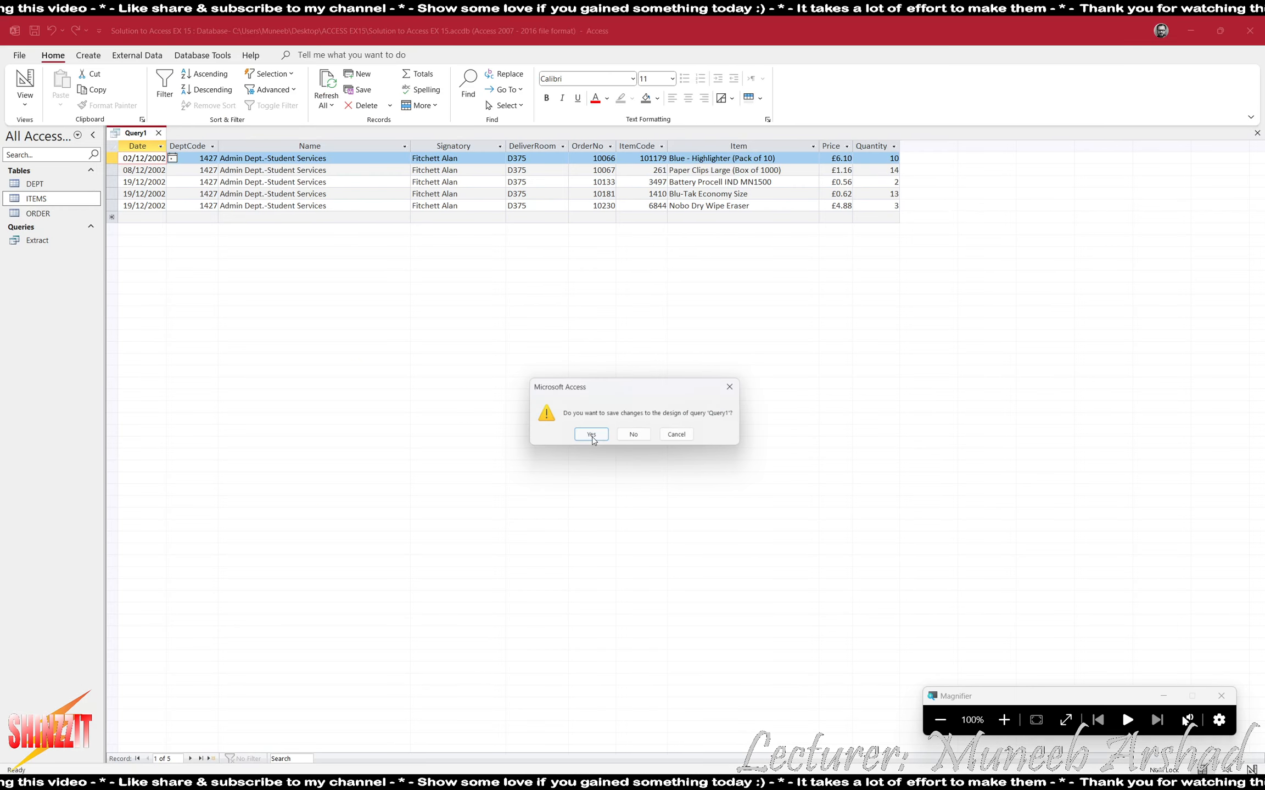
{"action": "left_click", "coordinate": [590, 474]}
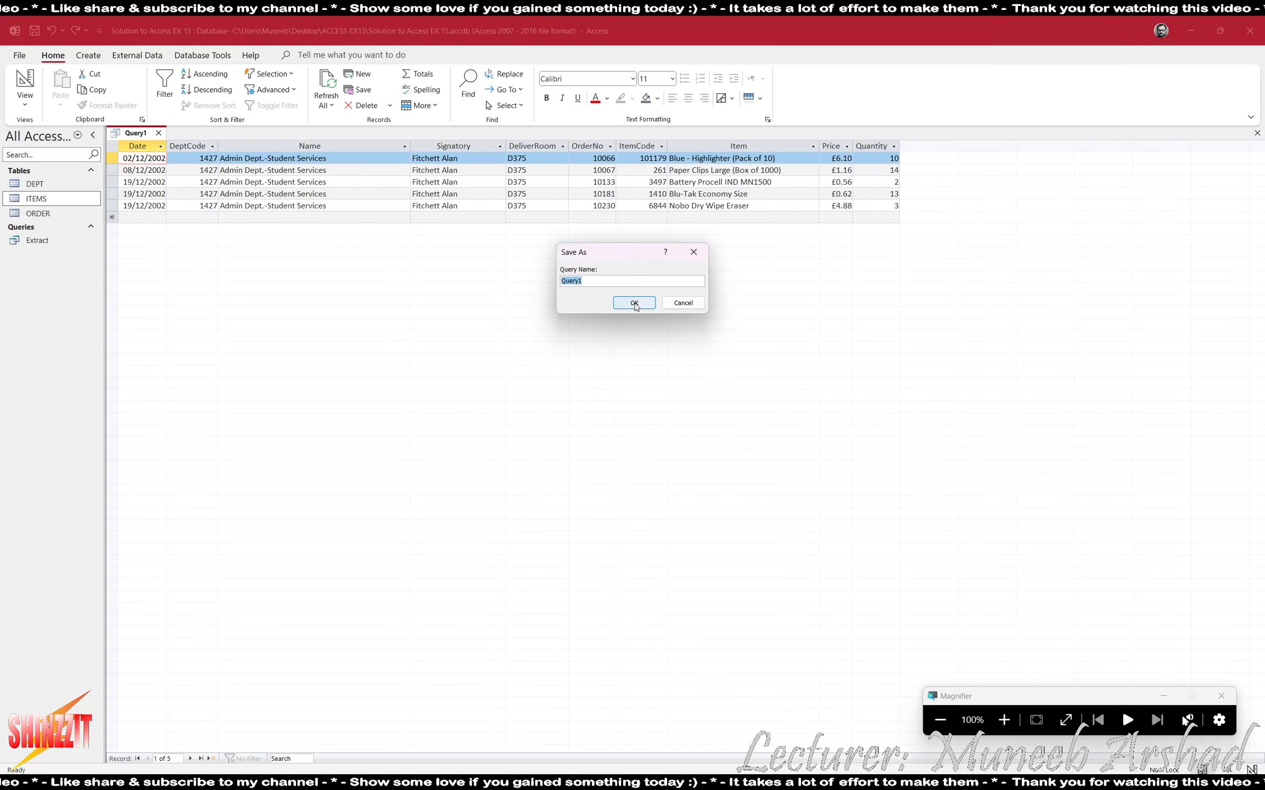
{"action": "left_click", "coordinate": [1004, 720]}
{"action": "left_click", "coordinate": [603, 294]}
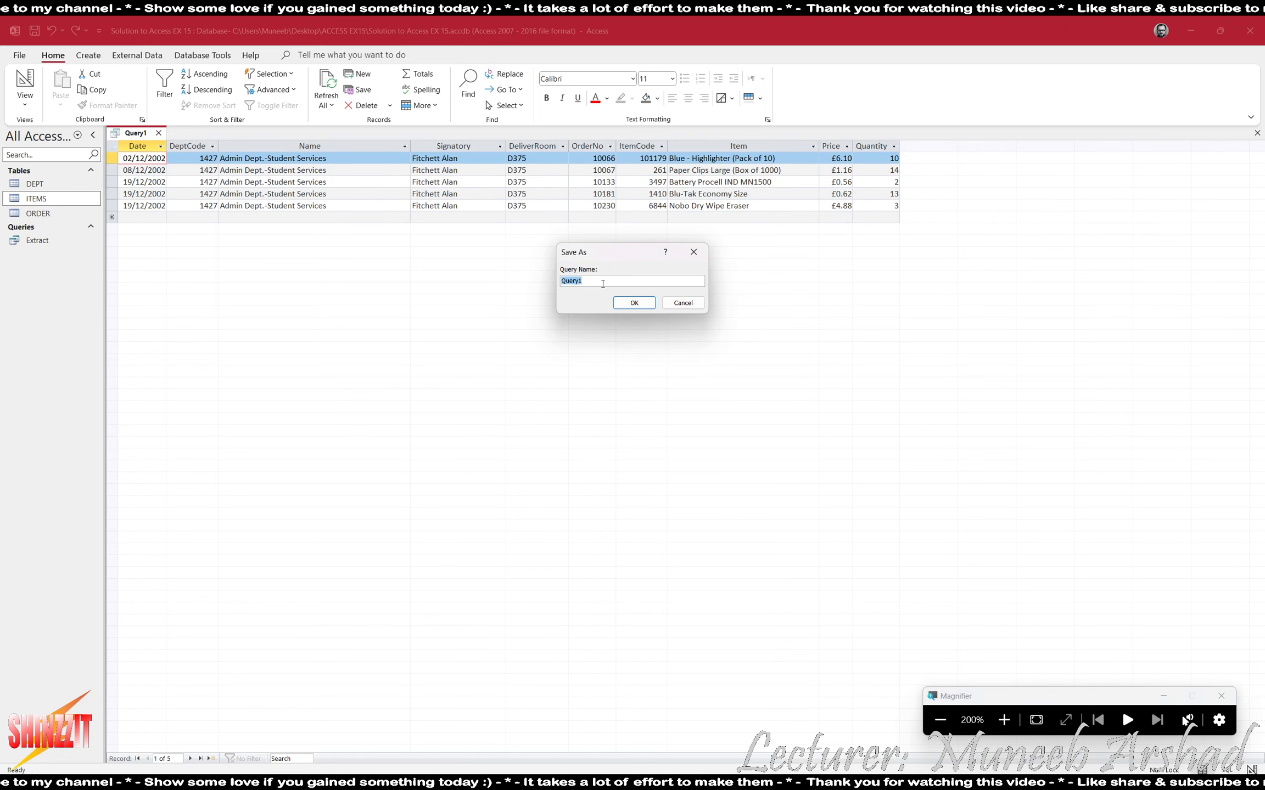
{"action": "type", "text": "Tawara"}
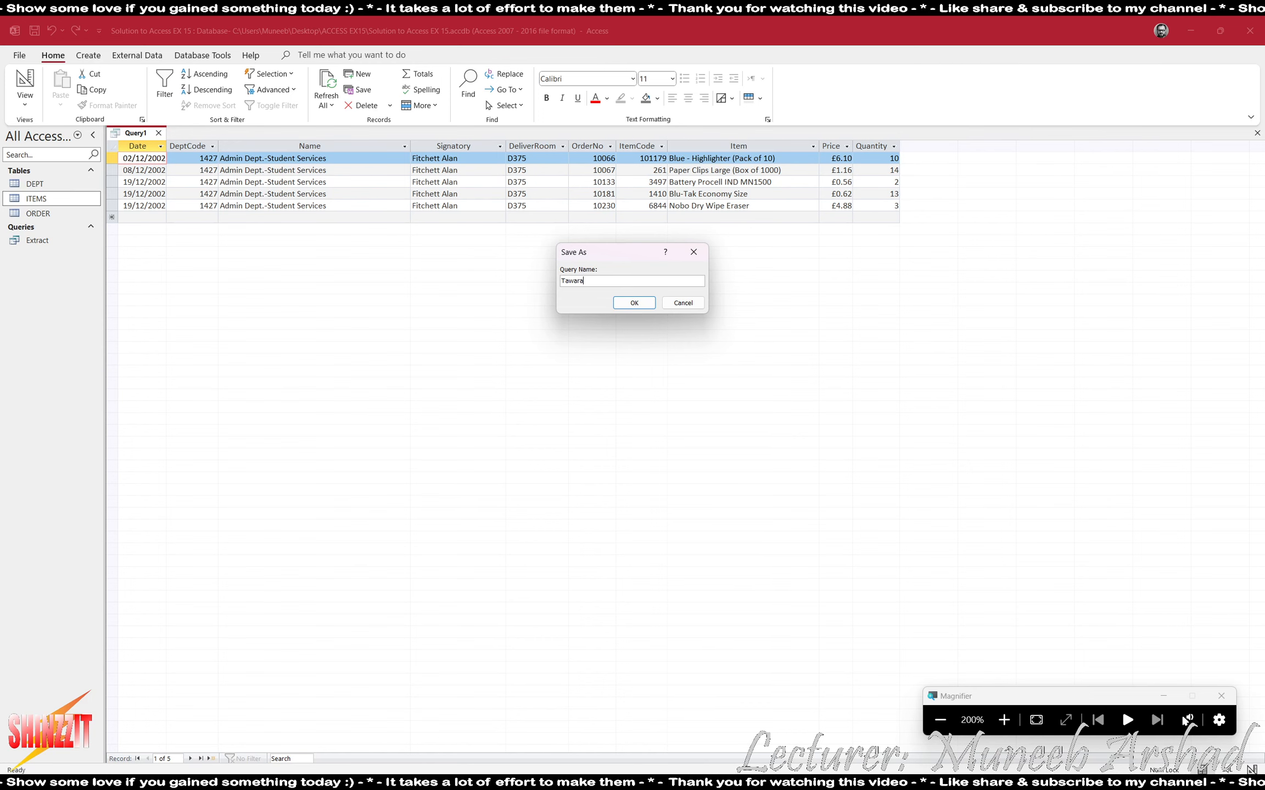
{"action": "type", "text": " Beach"}
{"action": "key", "text": "Return"}
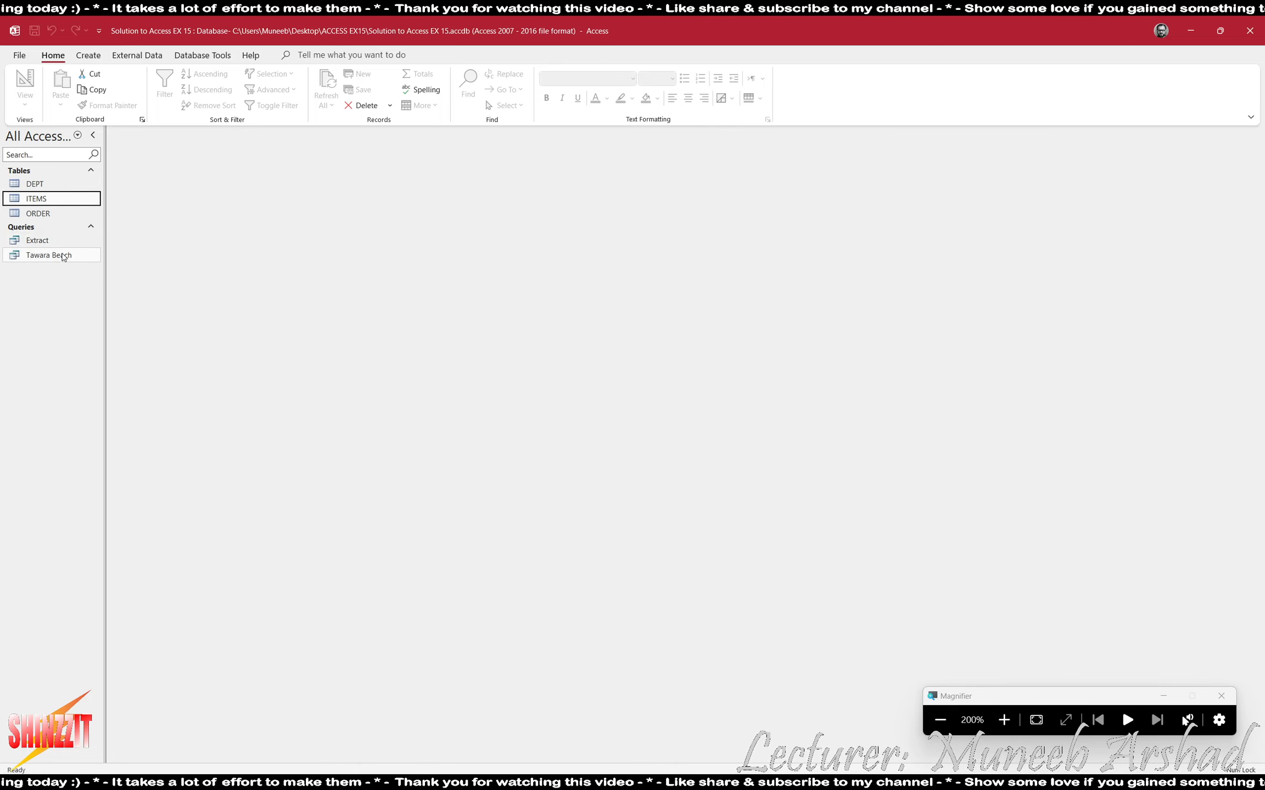
- Start the Report Wizard on the Tawara Beach query and include all of its fields in the report
{"action": "left_click", "coordinate": [88, 55]}
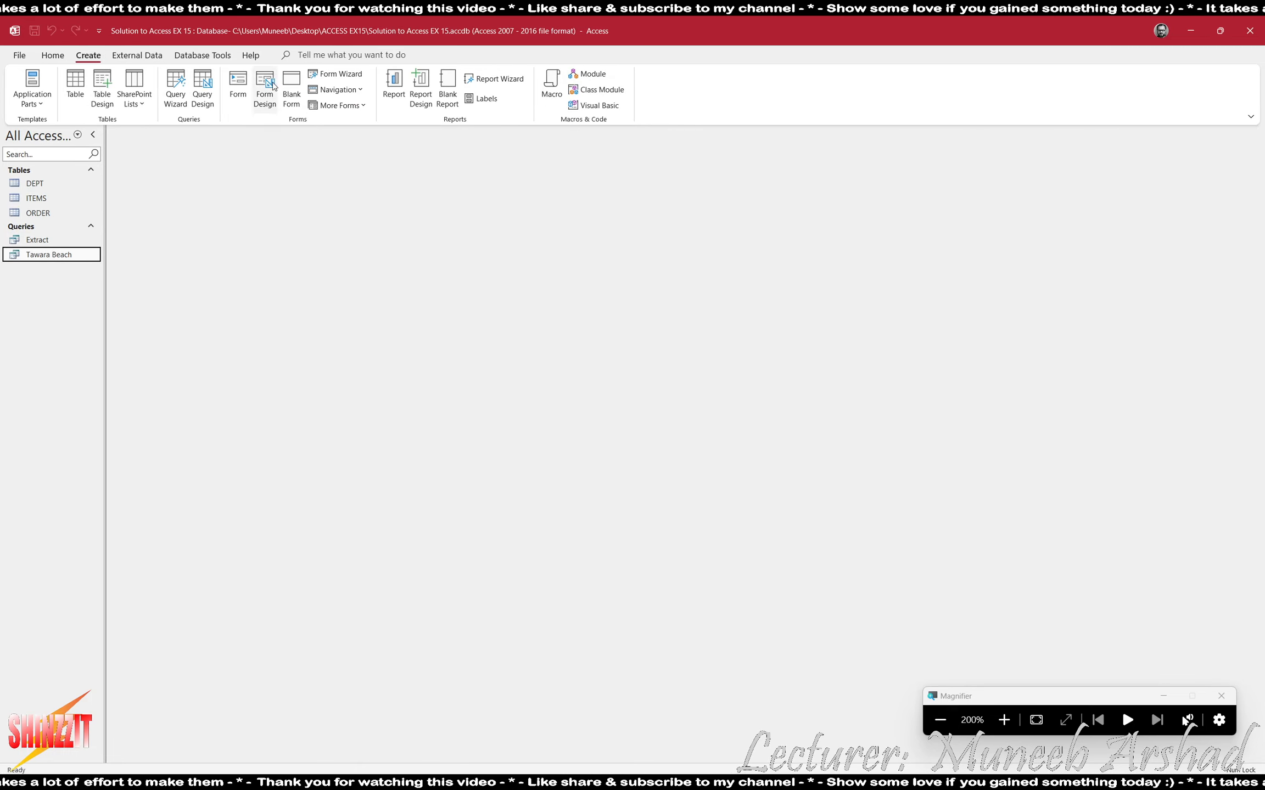
{"action": "left_click", "coordinate": [494, 79]}
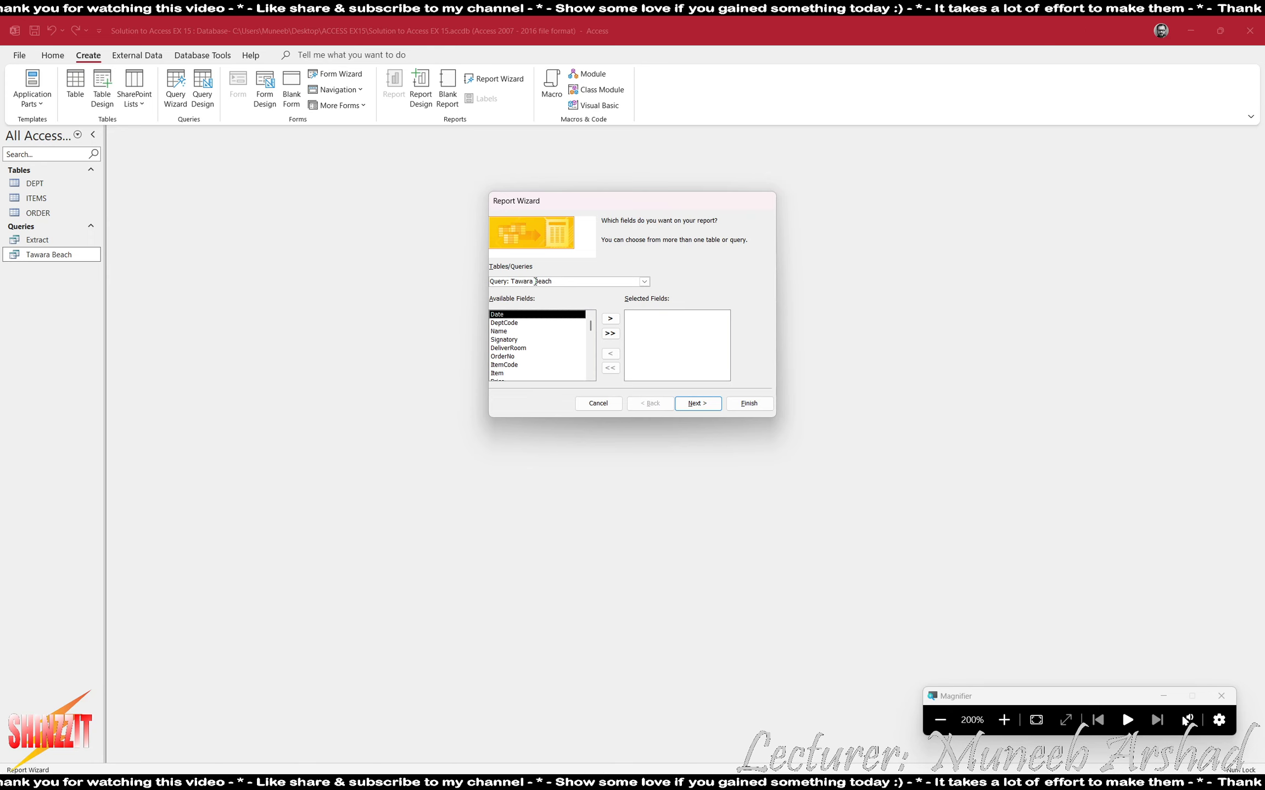
{"action": "left_click", "coordinate": [610, 333]}
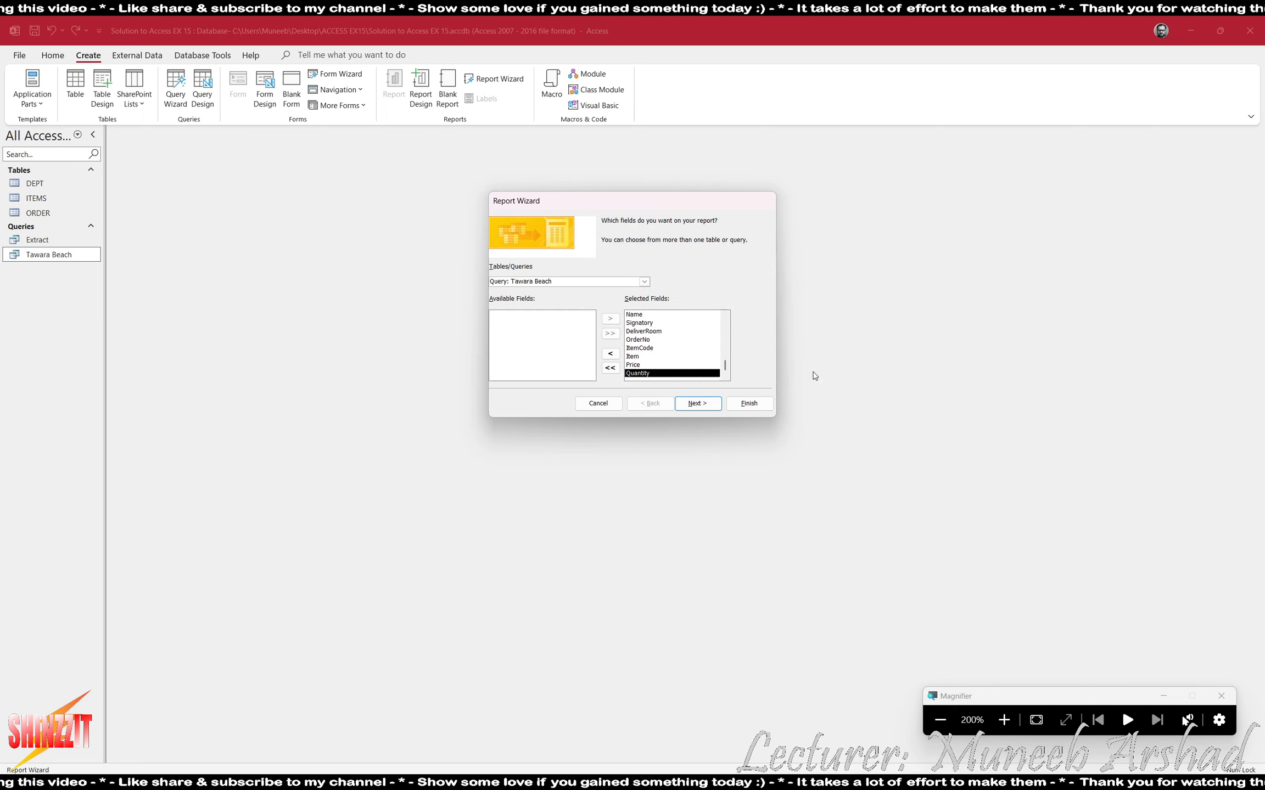
{"action": "left_click", "coordinate": [695, 402]}
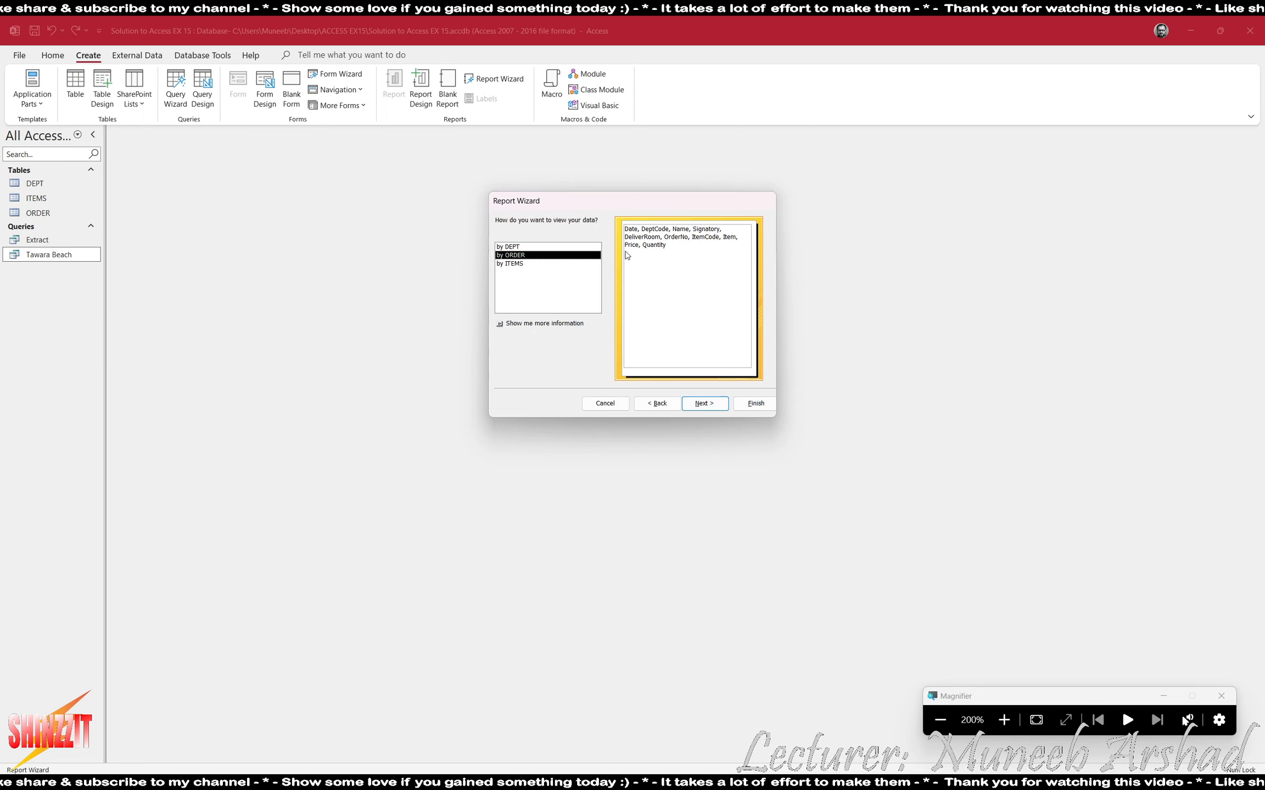
- Set the report data to be viewed by DEPT, matching the department header line in the PDF's sample report, and continue to the grouping levels
{"action": "left_click", "coordinate": [940, 720]}
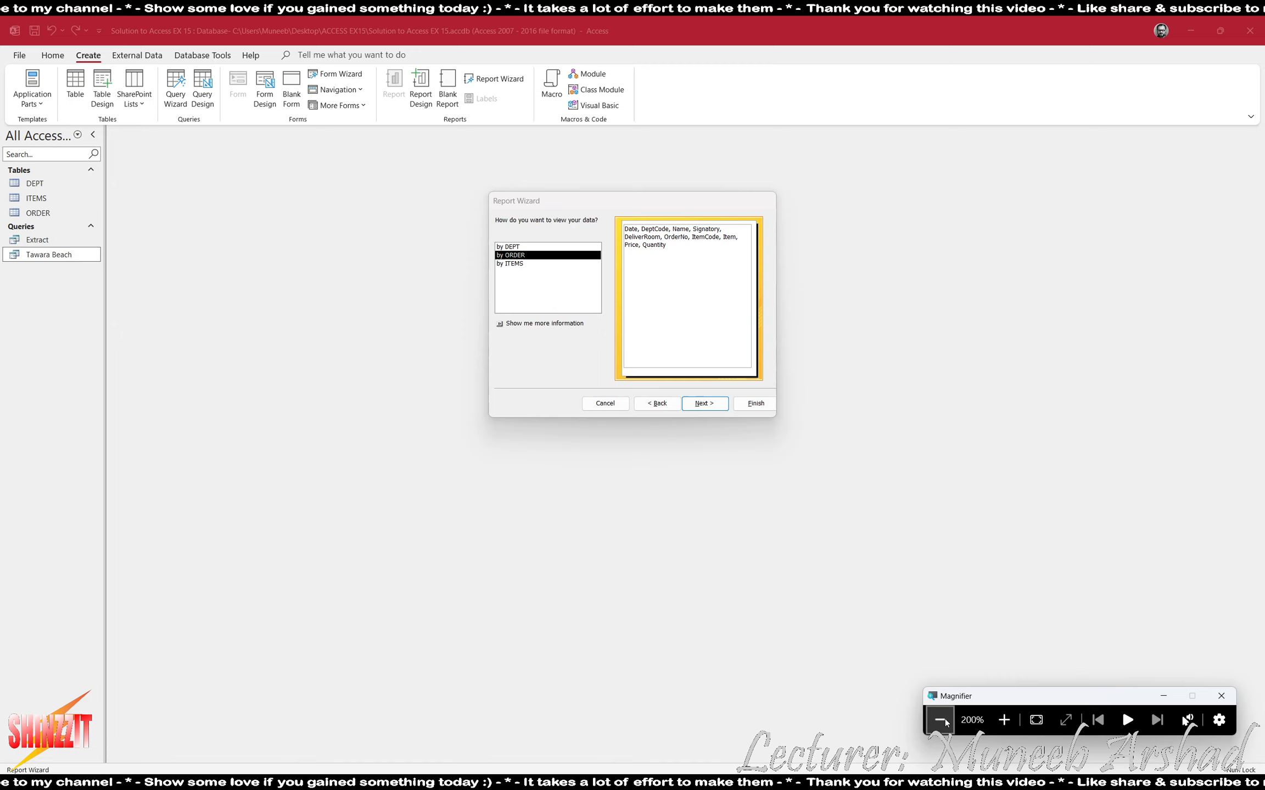
{"action": "key", "text": "alt+Tab"}
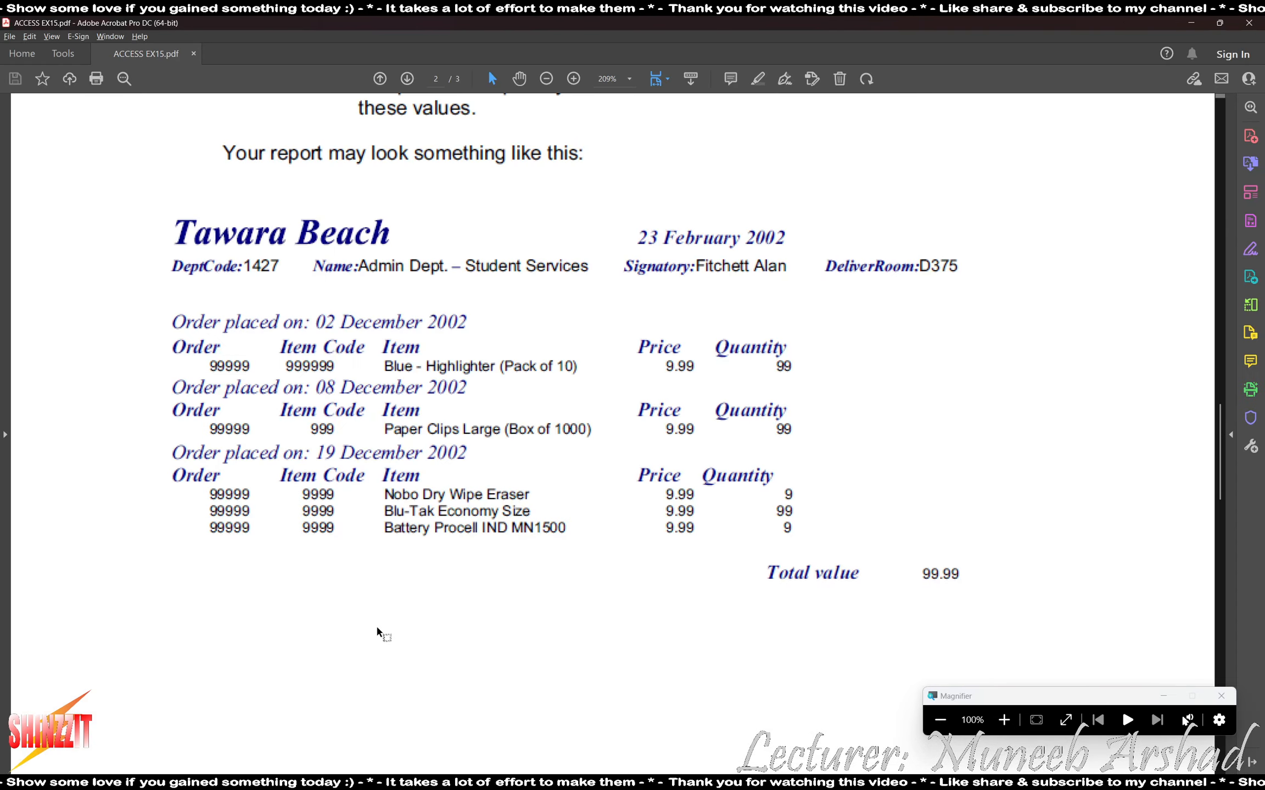
{"action": "left_click_drag", "start_coordinate": [147, 255], "coordinate": [982, 291]}
{"action": "key", "text": "alt+Tab"}
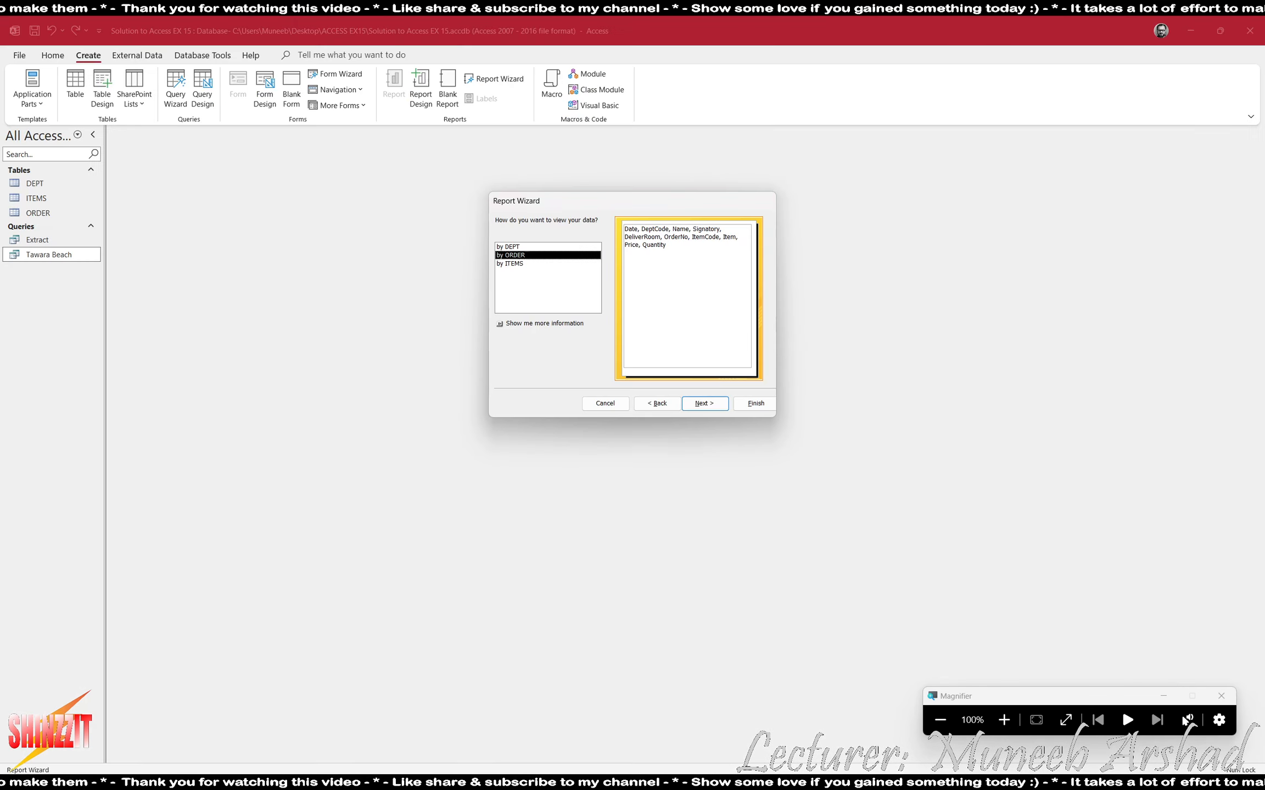
{"action": "left_click", "coordinate": [994, 716]}
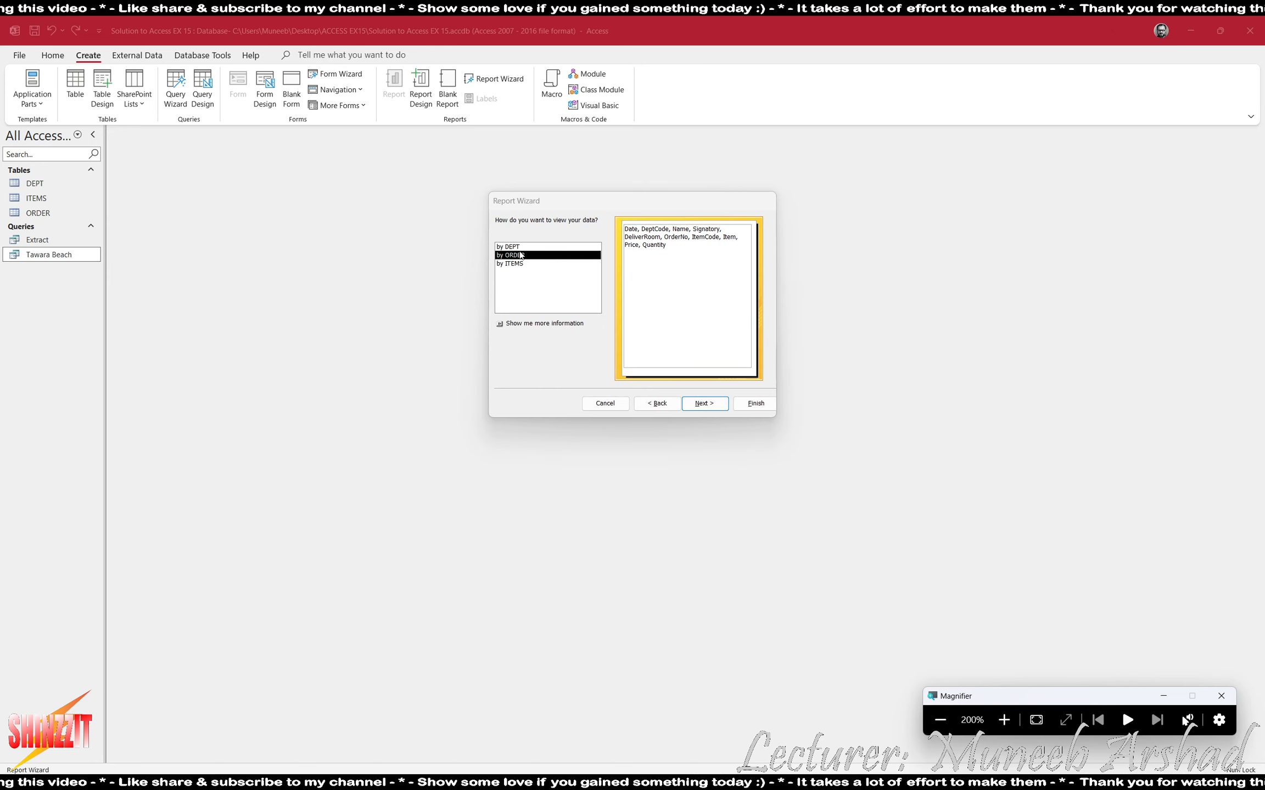
{"action": "left_click", "coordinate": [544, 246]}
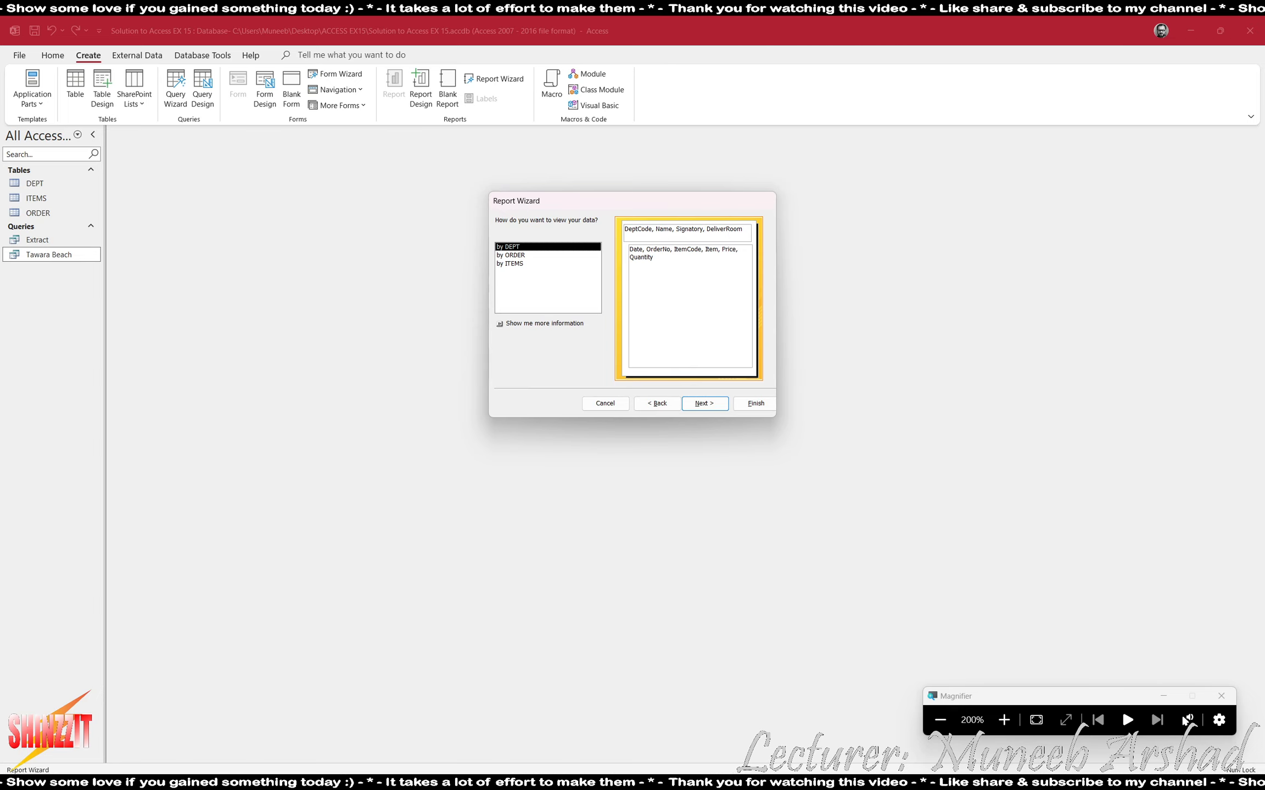
{"action": "key", "text": "alt+Tab"}
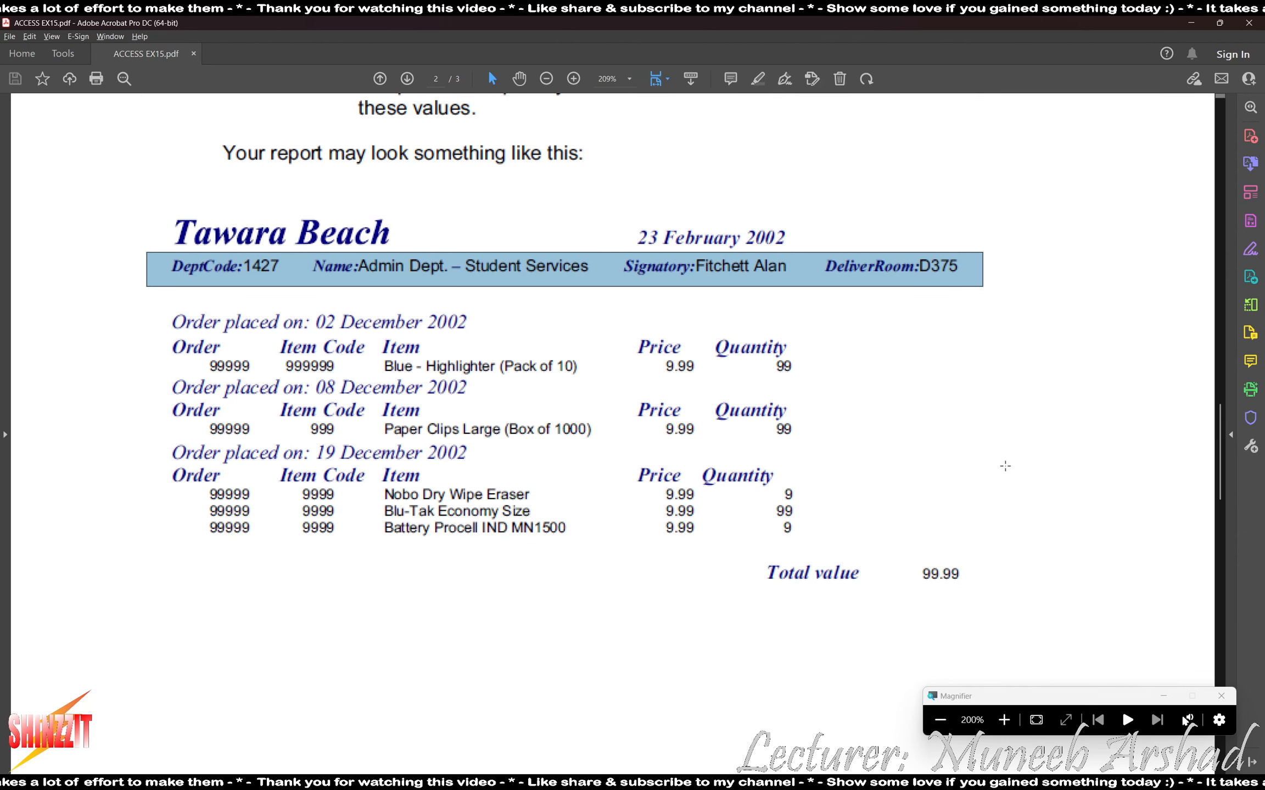
{"action": "left_click", "coordinate": [940, 720]}
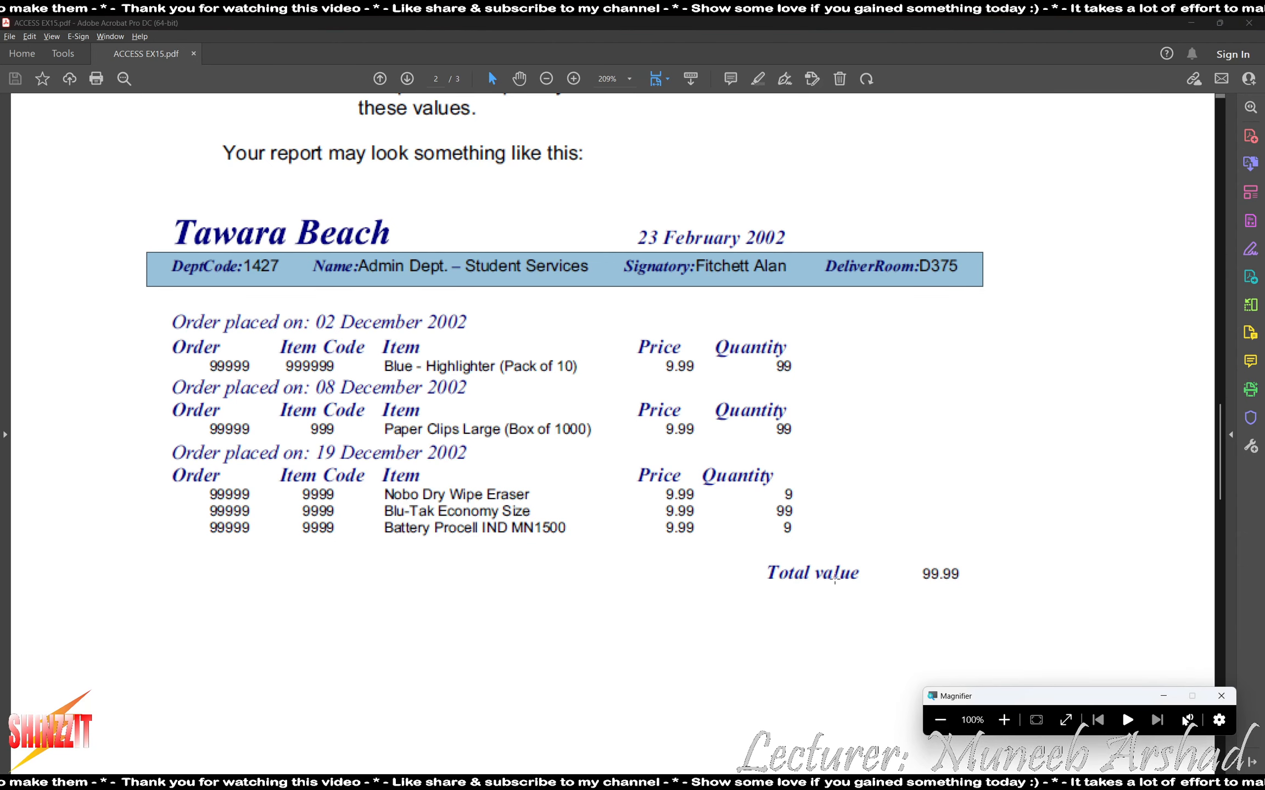
{"action": "key", "text": "alt+Tab"}
{"action": "key", "text": "Tab"}
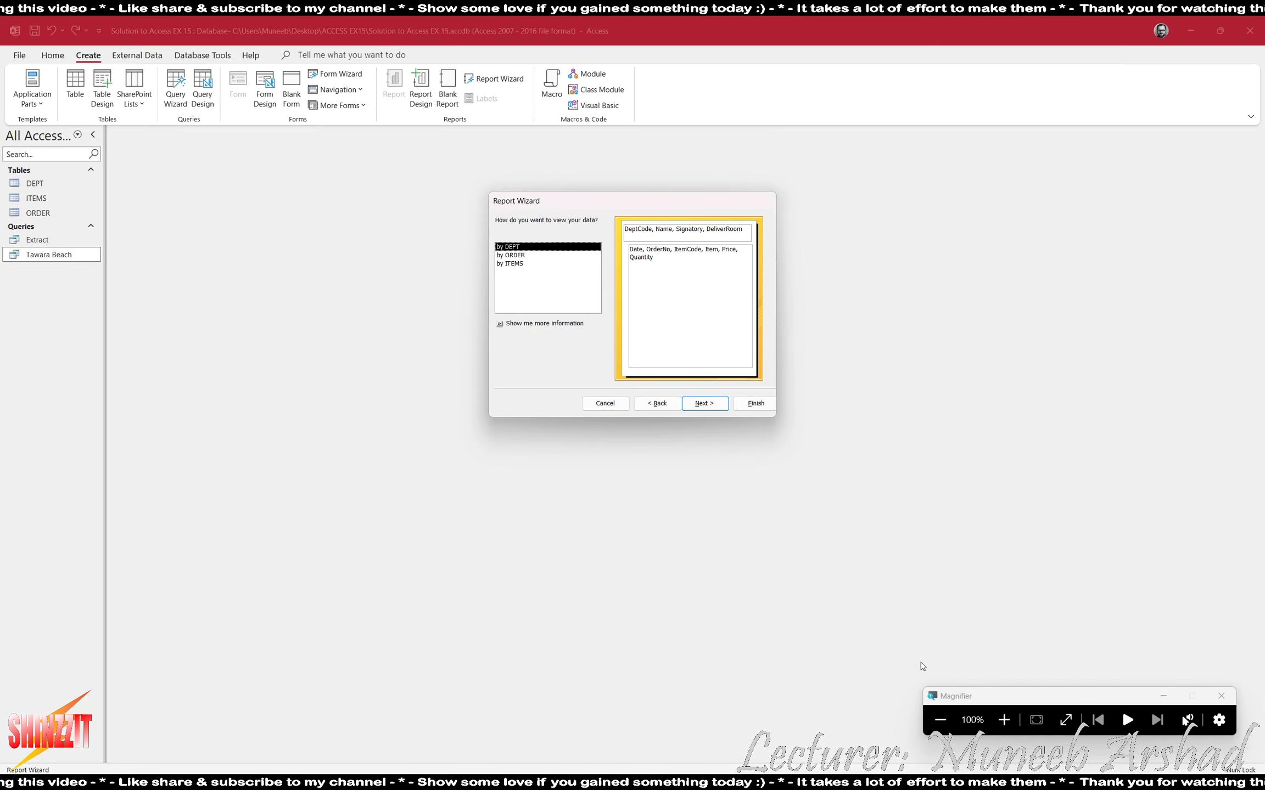
{"action": "left_click", "coordinate": [705, 405]}
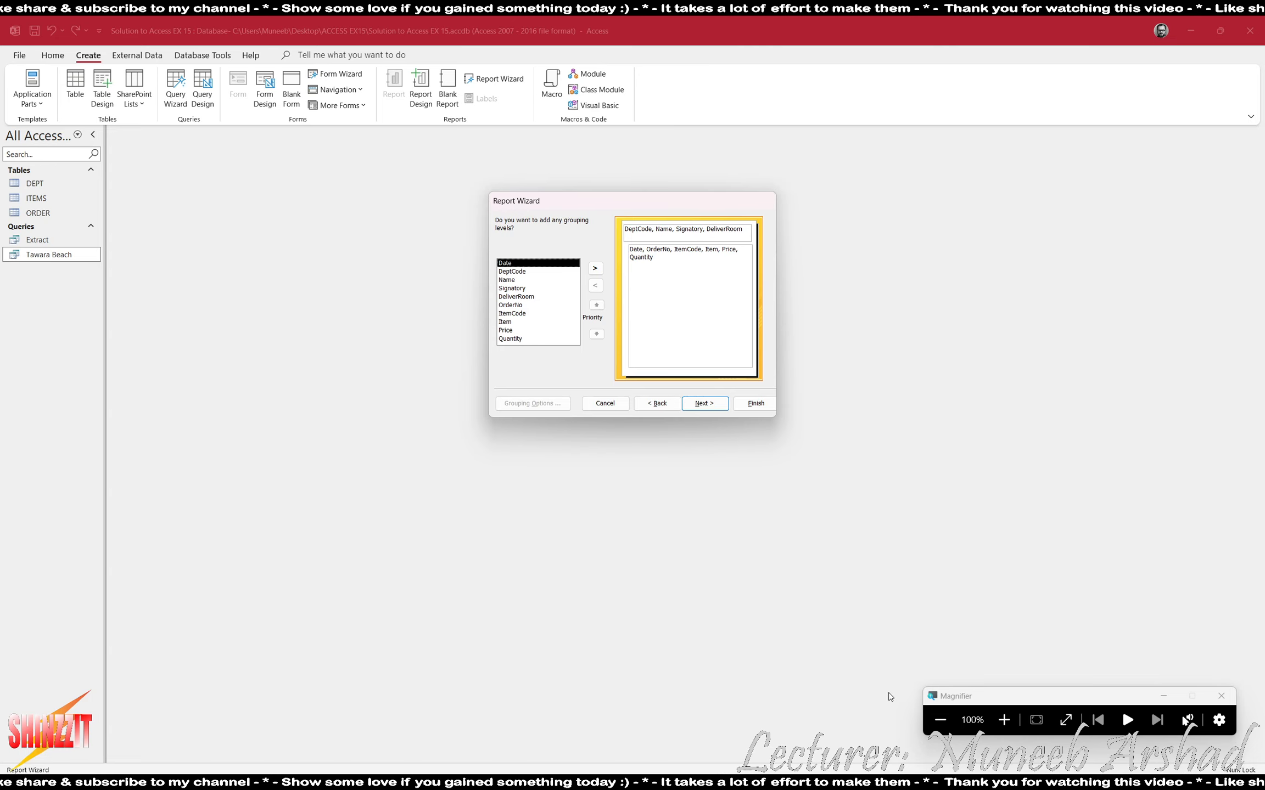
- Add Date as a grouping level with the Normal grouping interval, following the PDF's sample report
{"action": "left_click", "coordinate": [849, 781]}
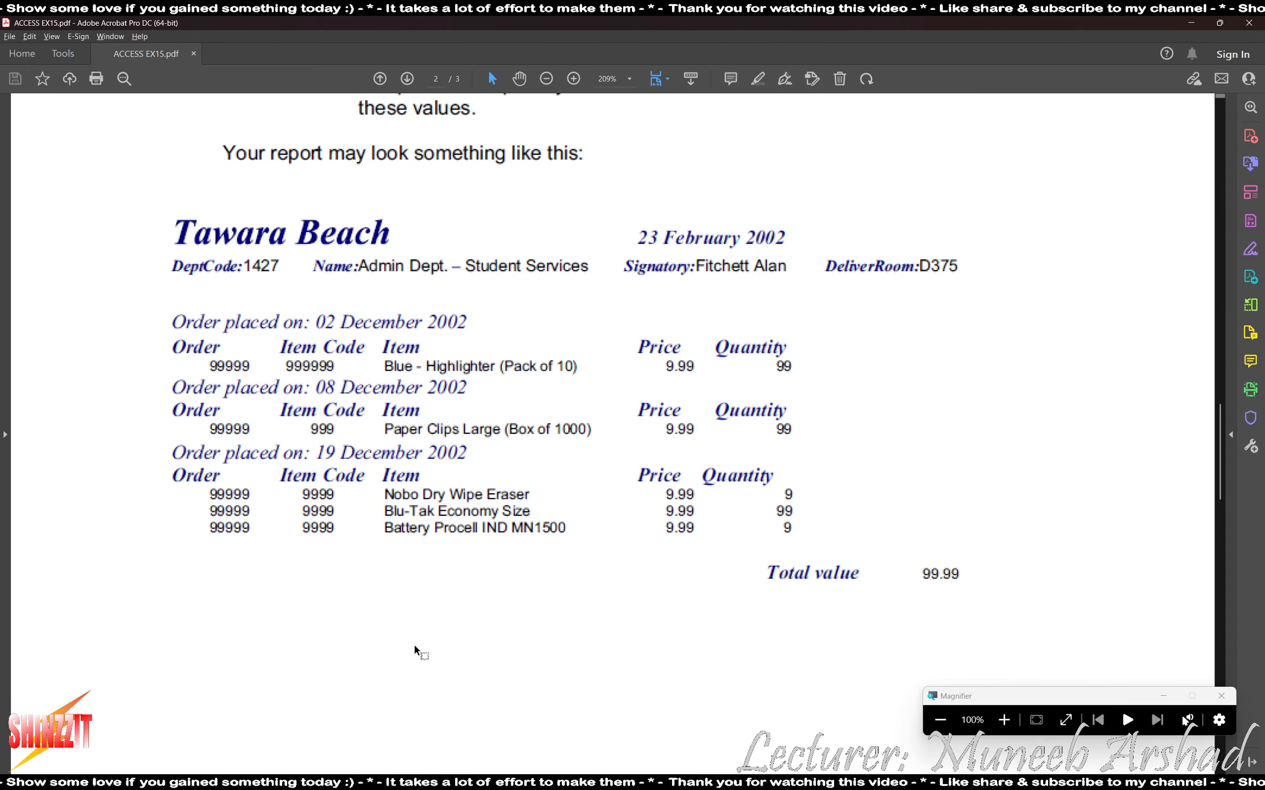
{"action": "left_click", "coordinate": [825, 780]}
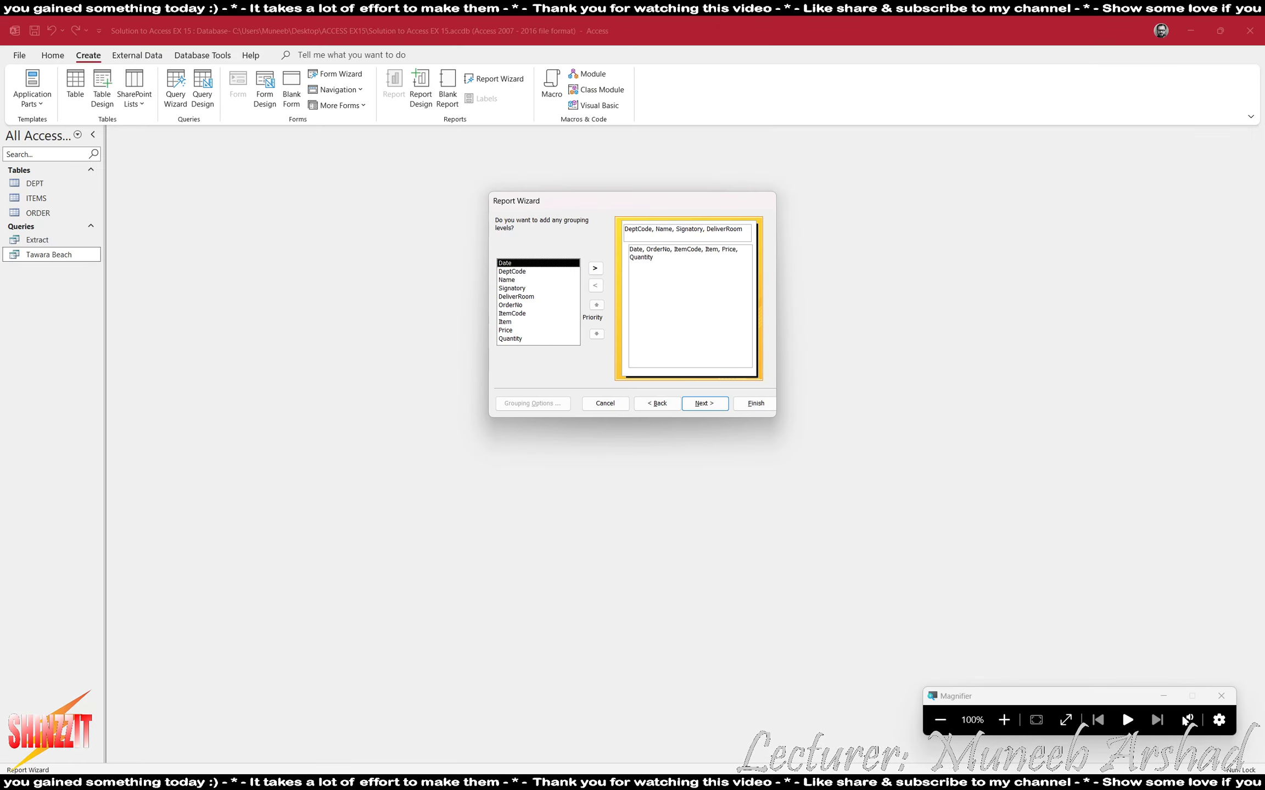
{"action": "left_click", "coordinate": [1004, 720]}
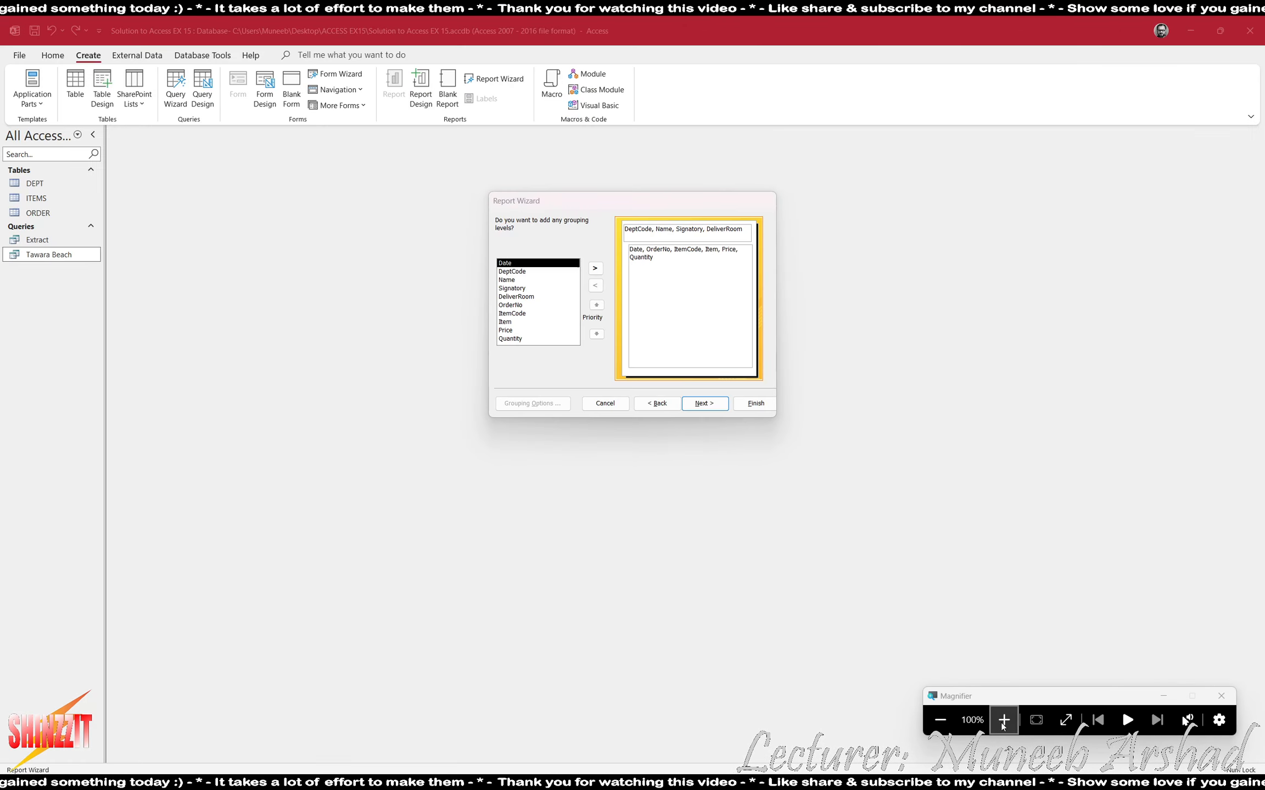
{"action": "left_click", "coordinate": [595, 268]}
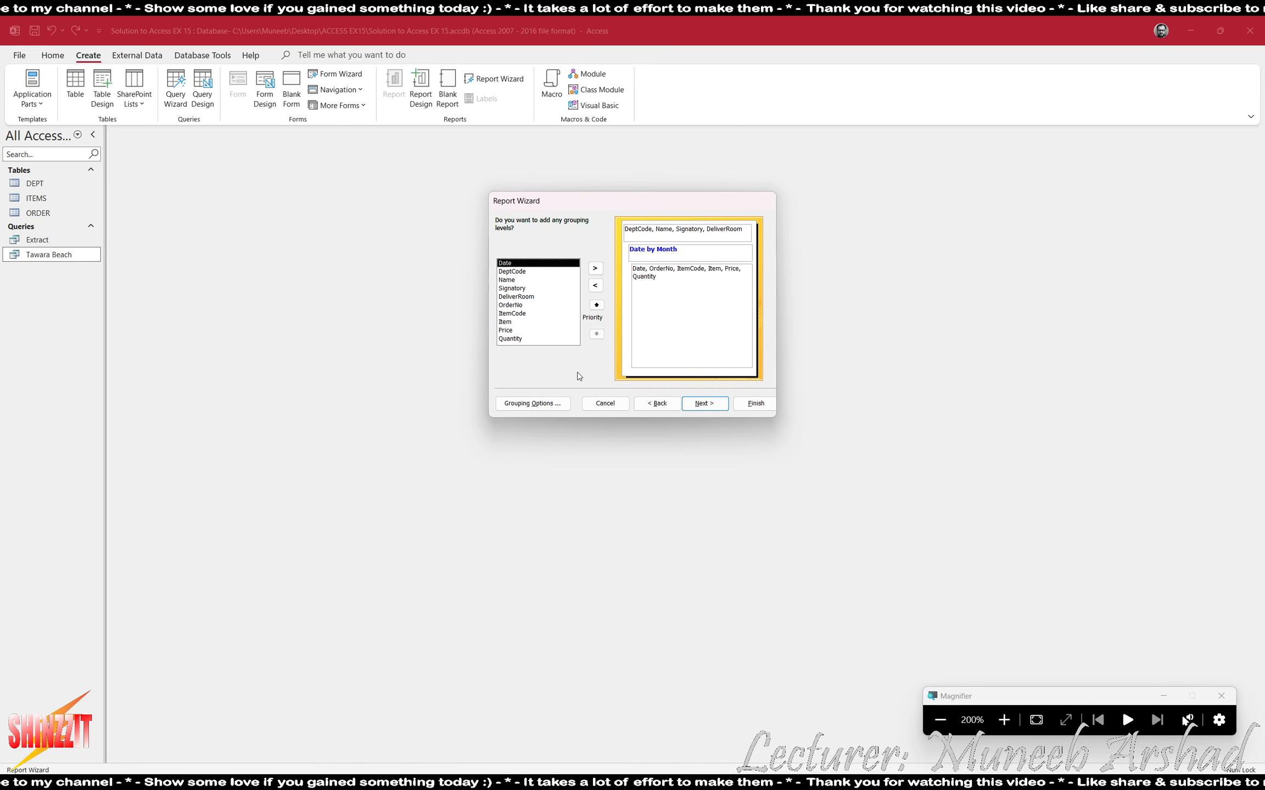
{"action": "left_click", "coordinate": [545, 404]}
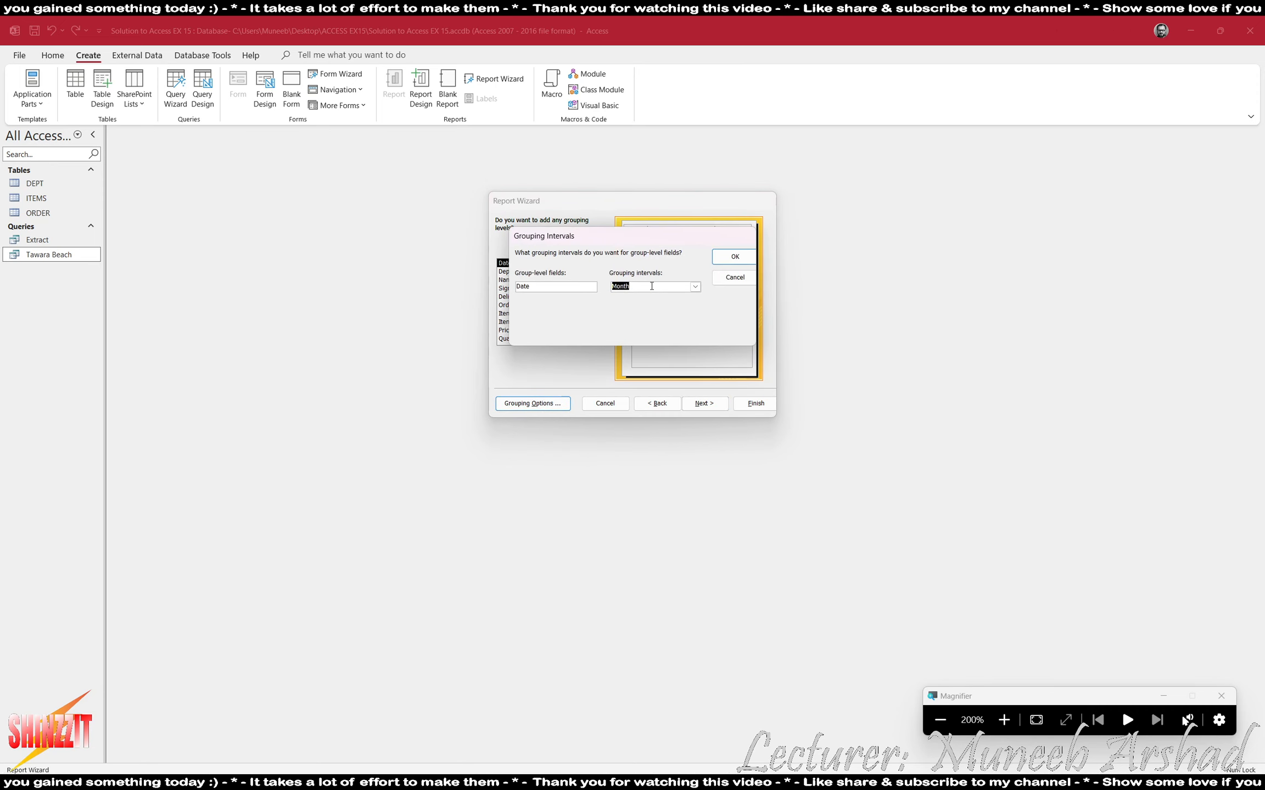
{"action": "left_click", "coordinate": [694, 287]}
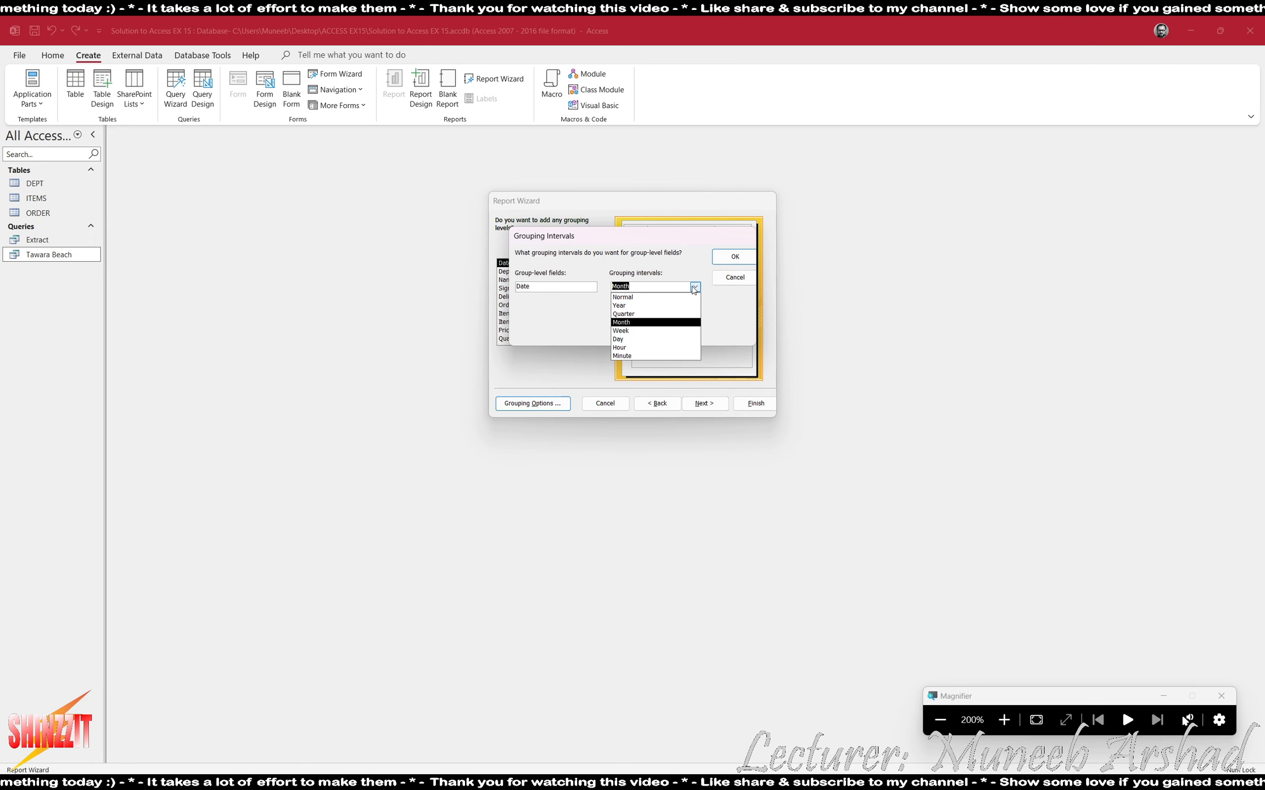
{"action": "left_click", "coordinate": [653, 297]}
{"action": "left_click", "coordinate": [693, 286]}
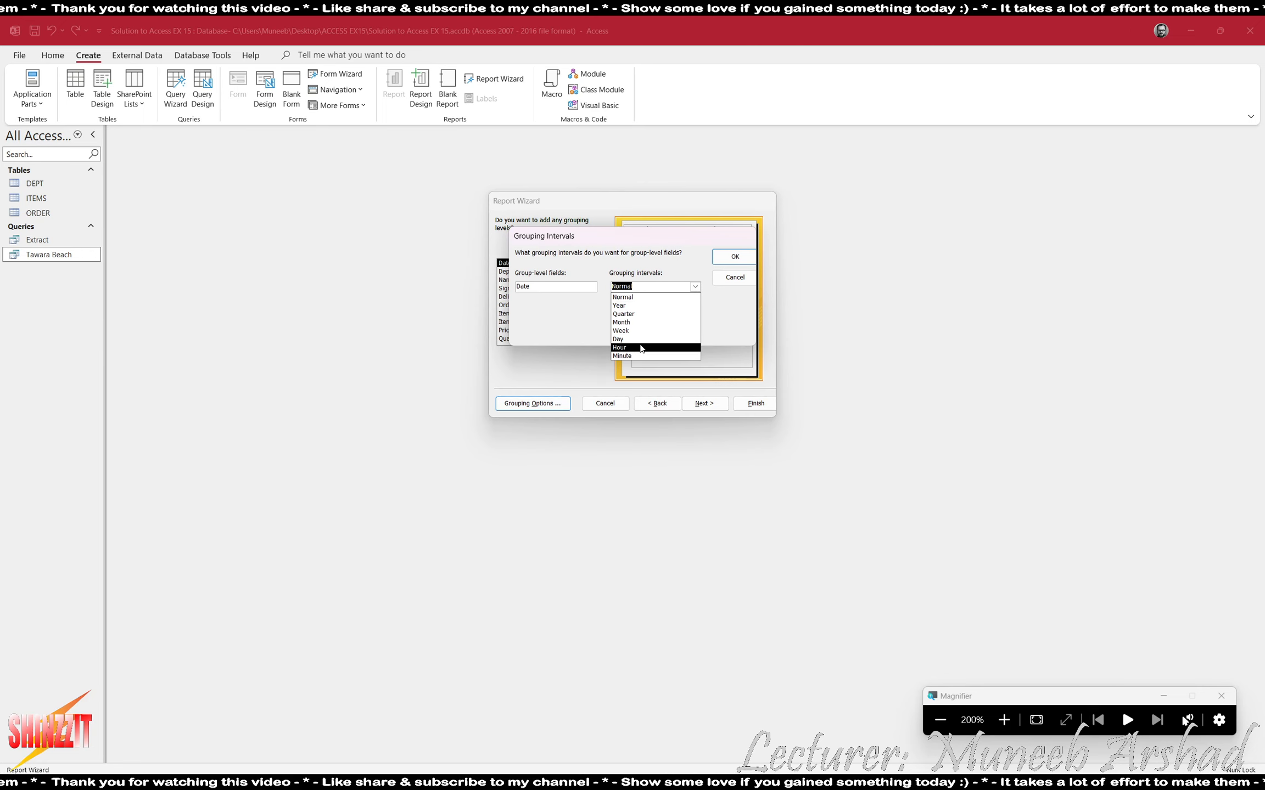
{"action": "left_click", "coordinate": [651, 297]}
{"action": "left_click", "coordinate": [732, 257]}
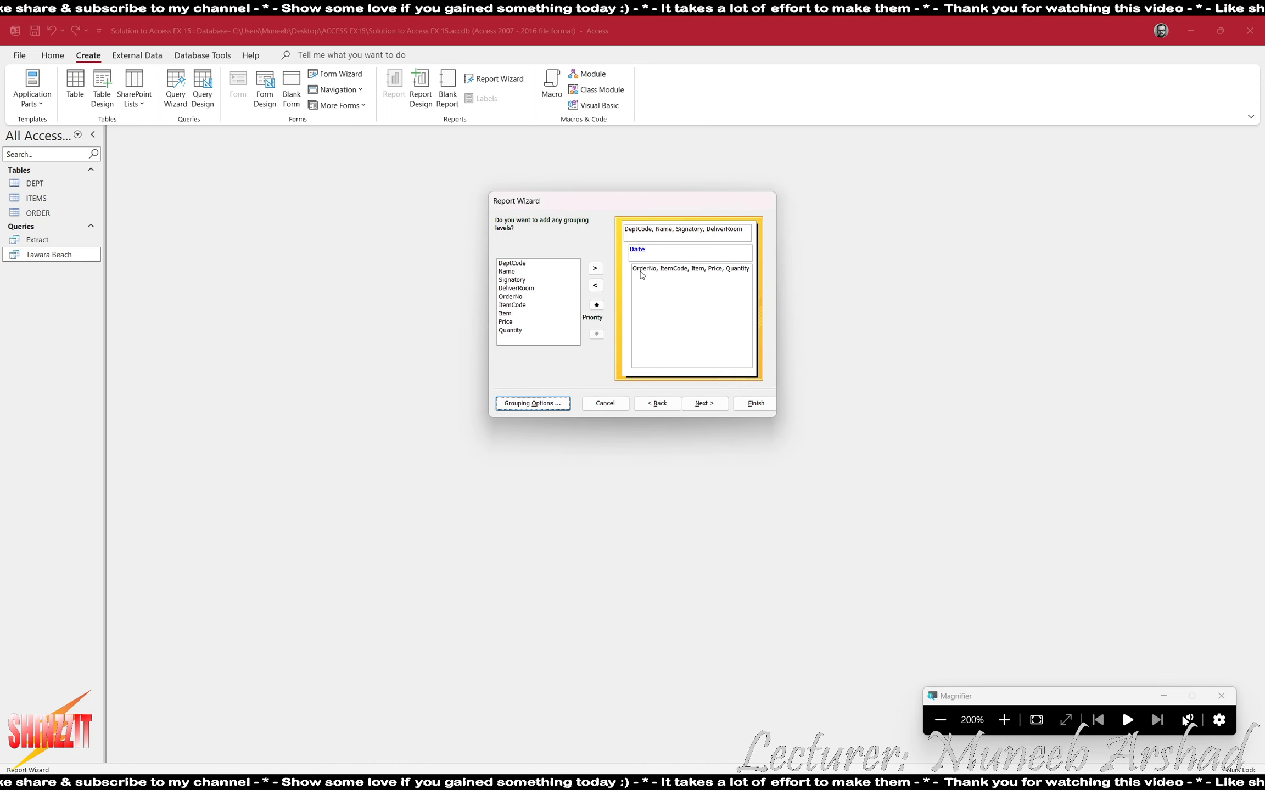
- Finish the Report Wizard with Date grouping, Stepped layout and Portrait orientation, title the report Tawara Beach, and leave its print preview
{"action": "left_click", "coordinate": [710, 405]}
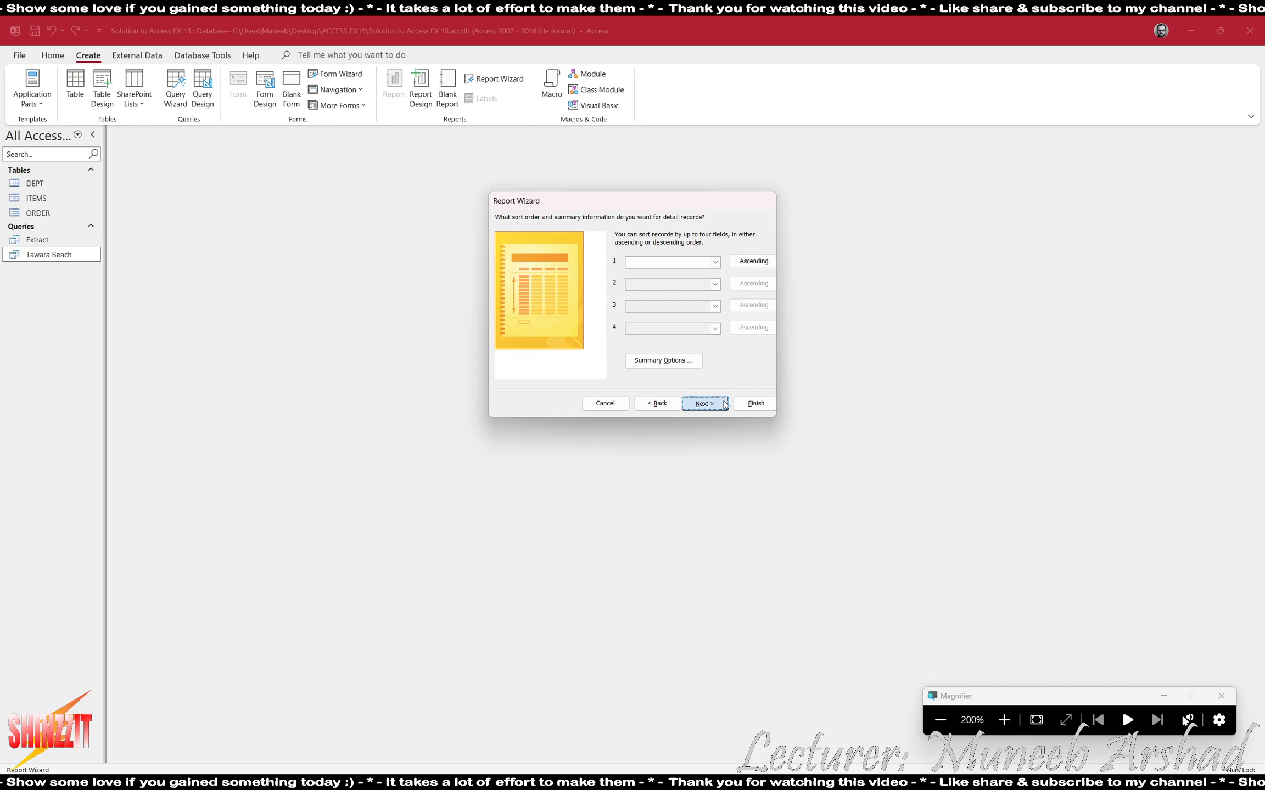
{"action": "left_click", "coordinate": [725, 405]}
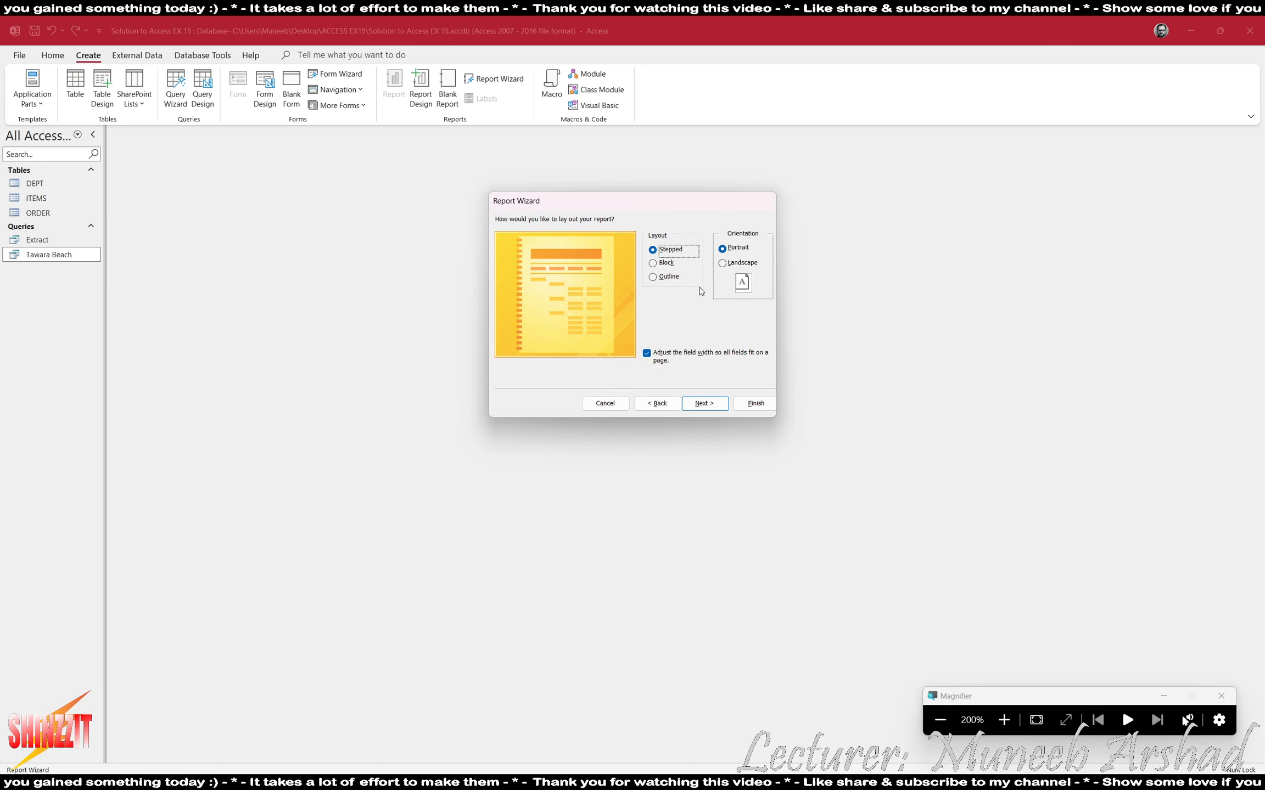
{"action": "left_click", "coordinate": [715, 407]}
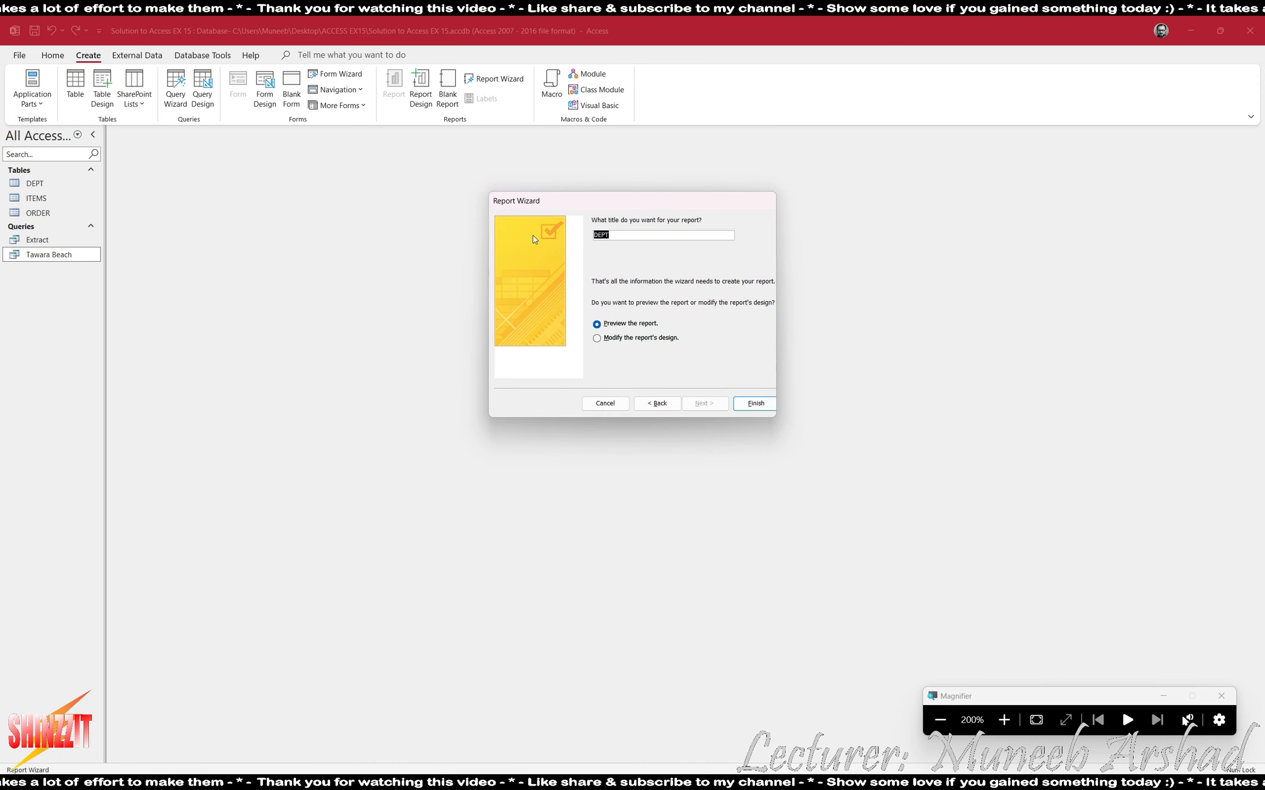
{"action": "type", "text": "Tawara Beach"}
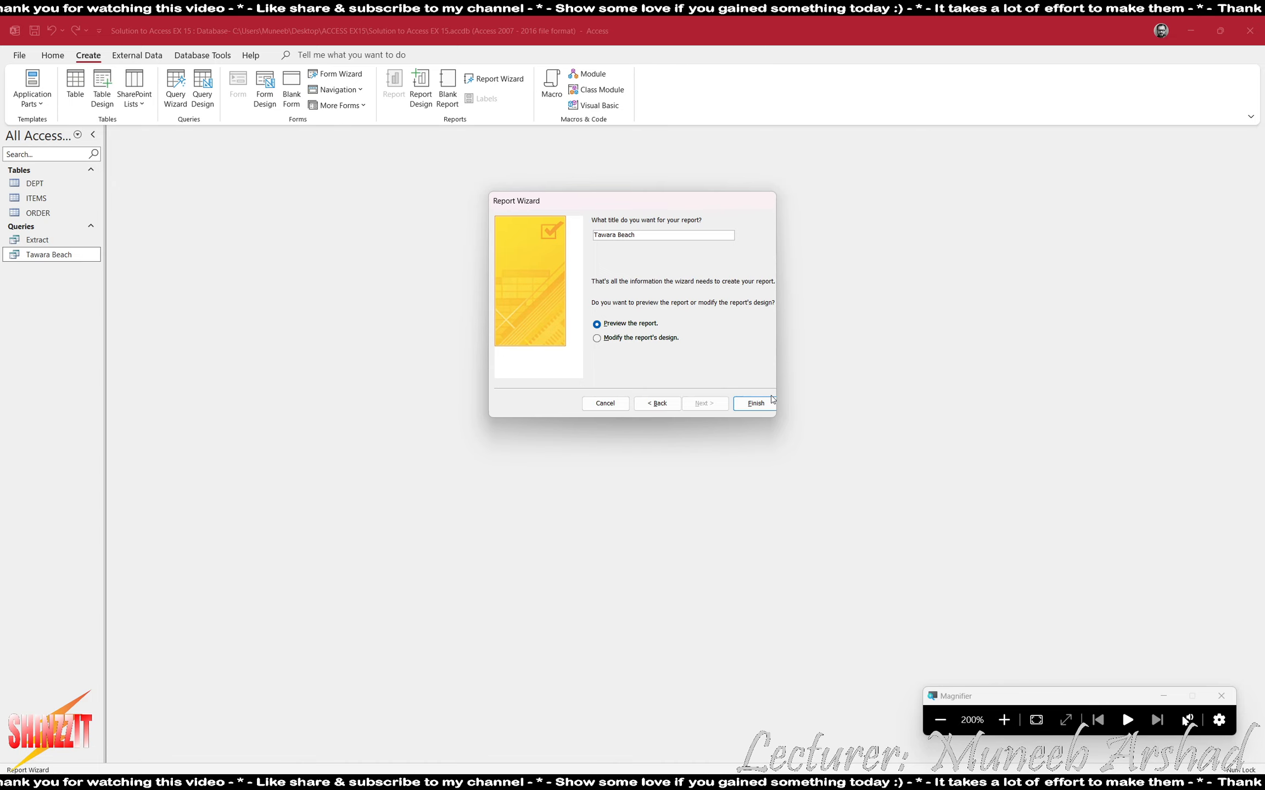
{"action": "left_click", "coordinate": [755, 404]}
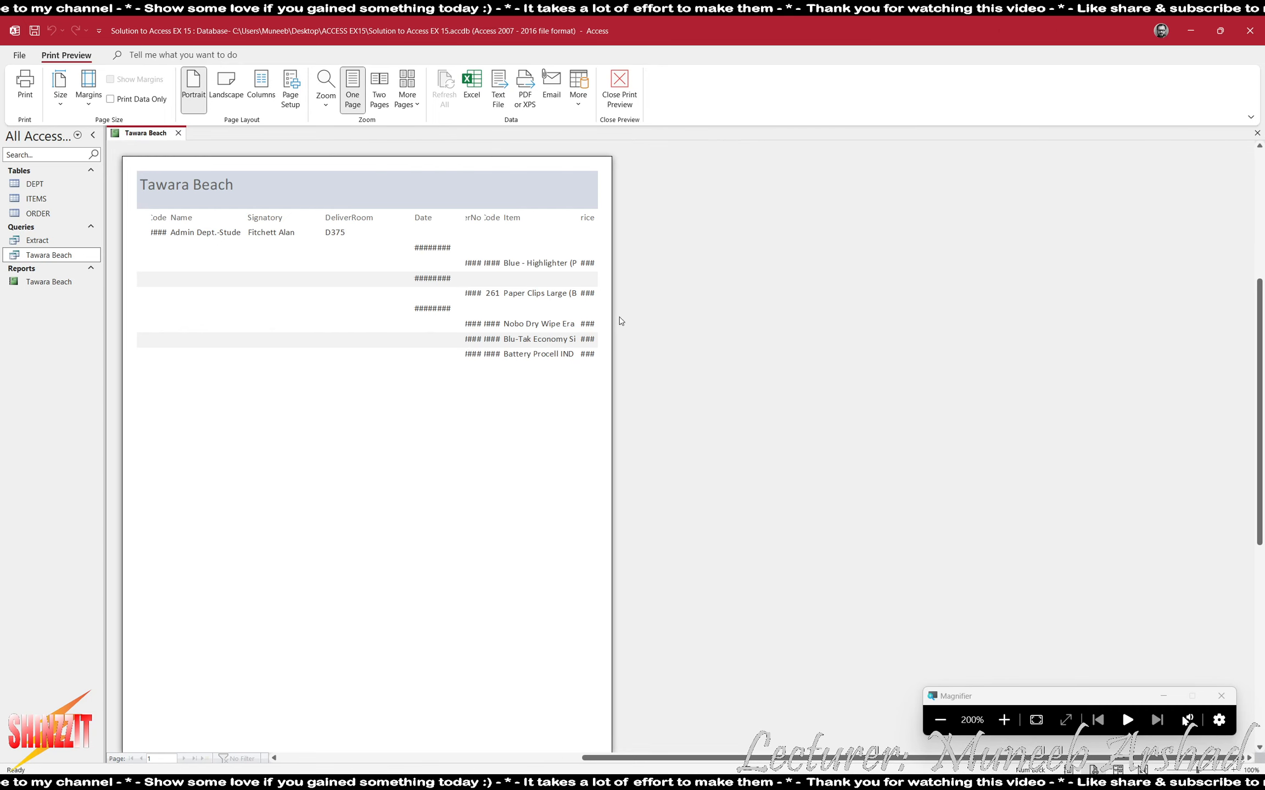
{"action": "left_click", "coordinate": [627, 94]}
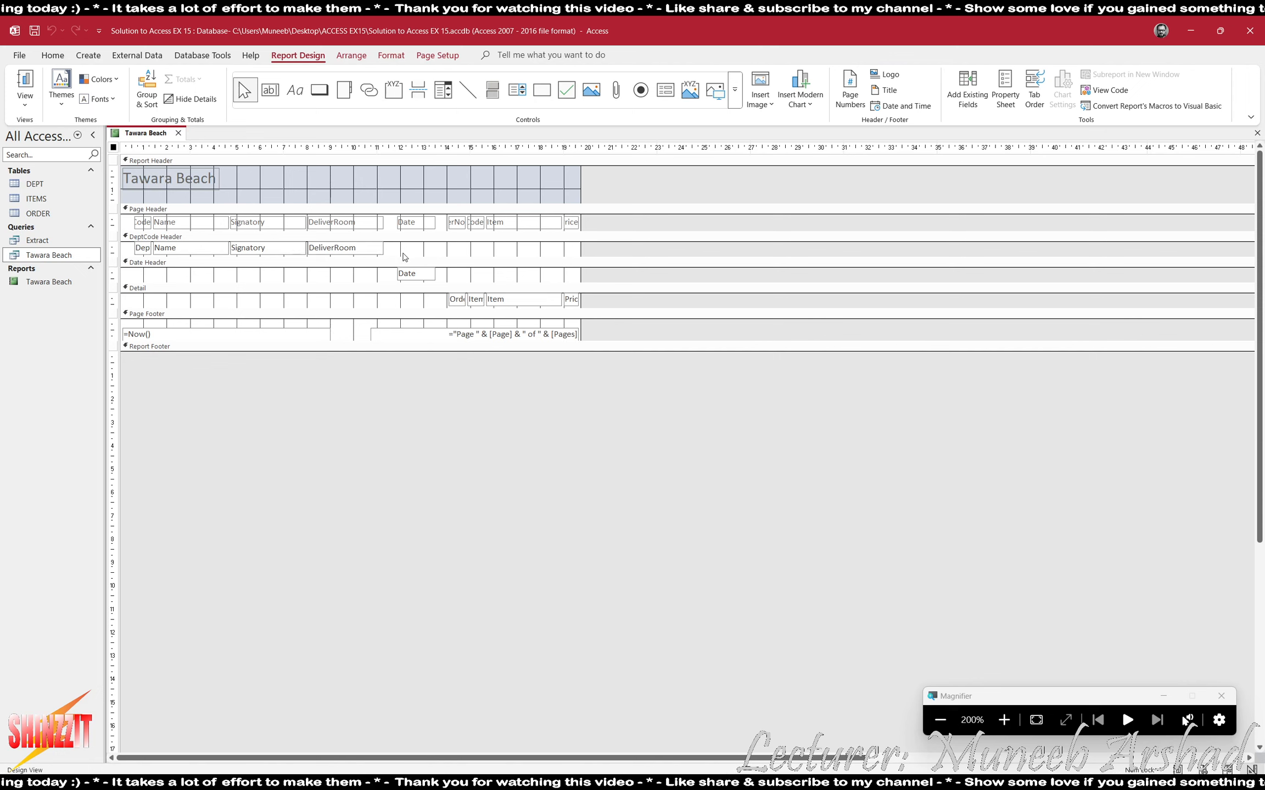
- Check the sample report in ACCESS EX15.pdf and move the Date, OrderNo, ItemCode, Item and Price labels from the Page Header into an enlarged Date Header
{"action": "left_click_drag", "start_coordinate": [403, 257], "coordinate": [402, 286]}
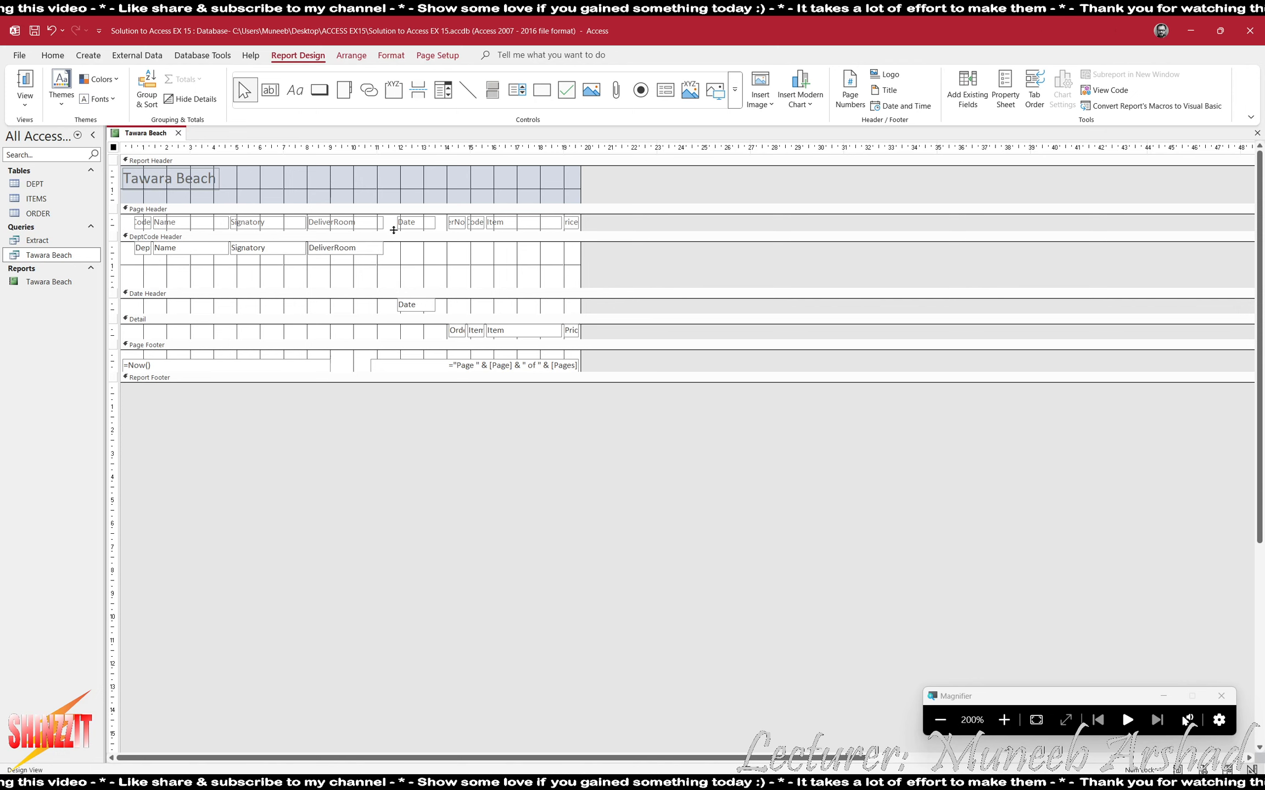
{"action": "left_click_drag", "start_coordinate": [393, 224], "coordinate": [577, 229]}
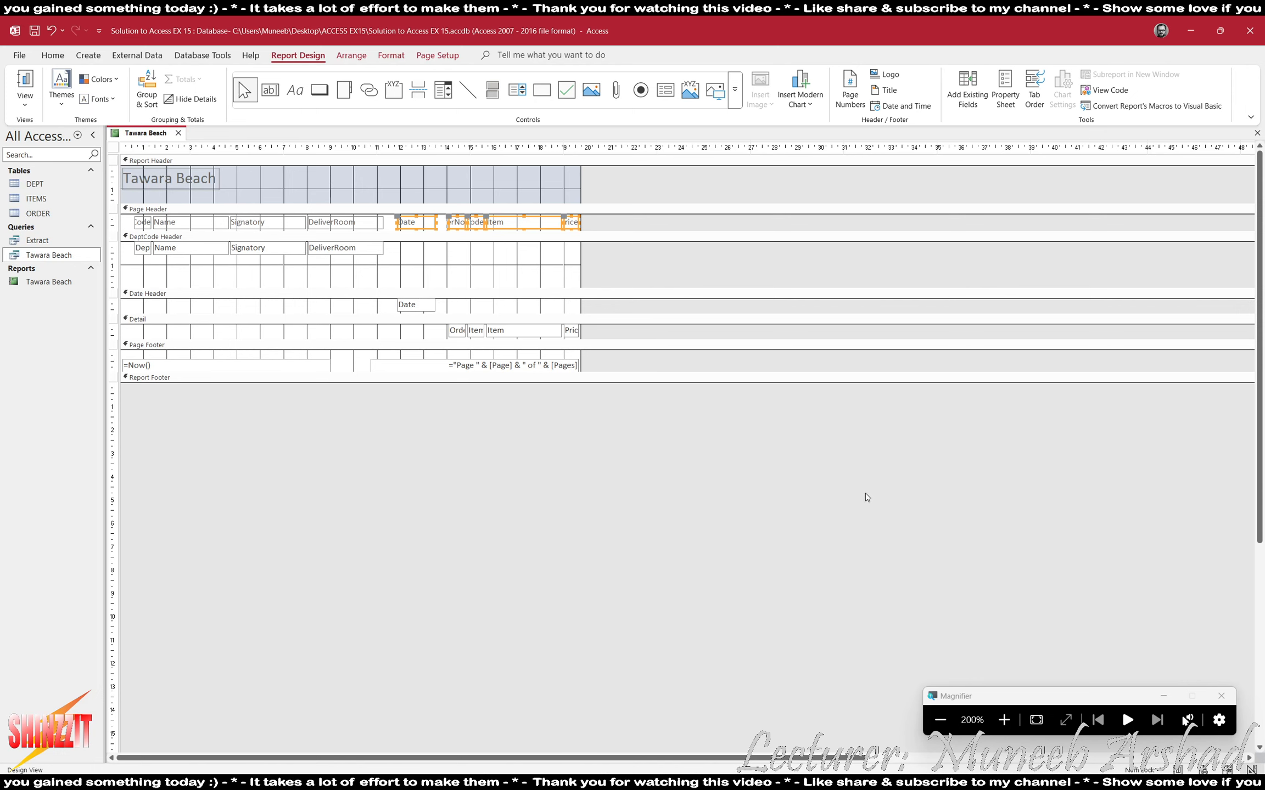
{"action": "left_click", "coordinate": [941, 718]}
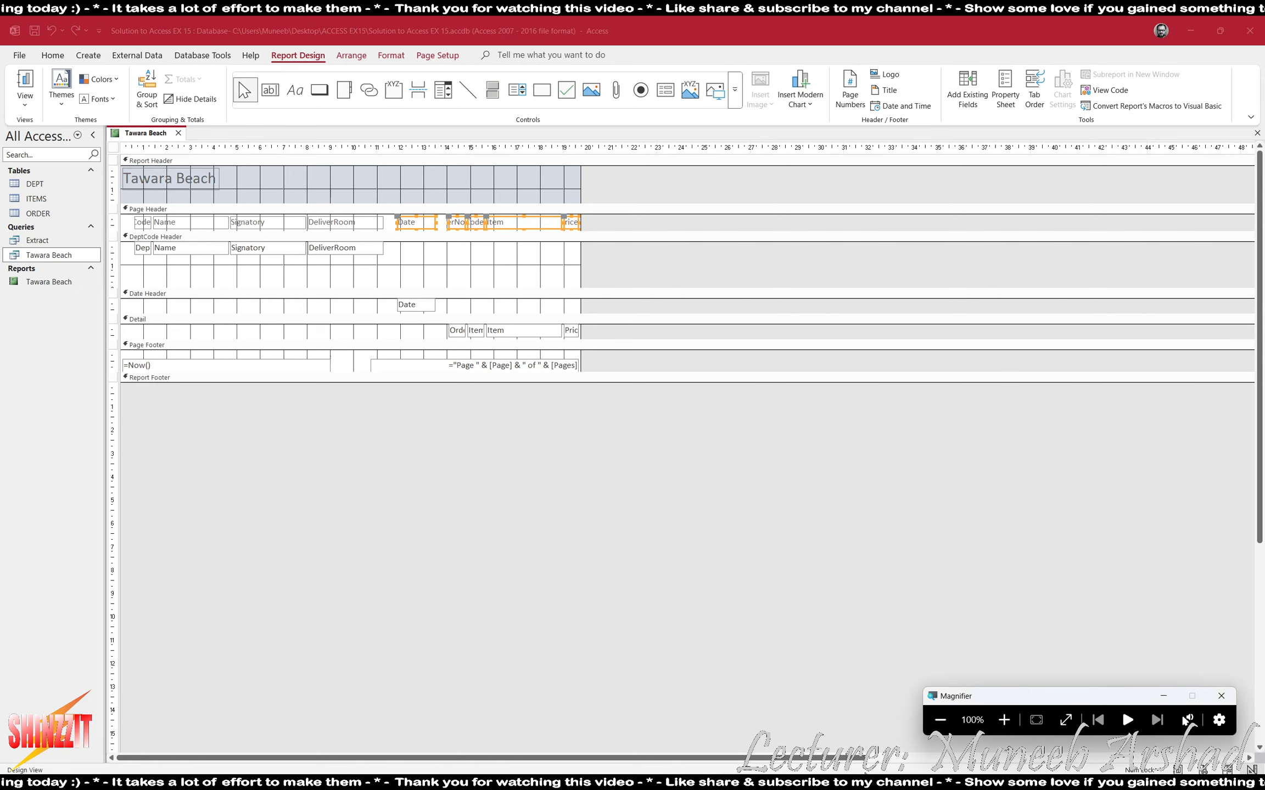
{"action": "left_click", "coordinate": [924, 781]}
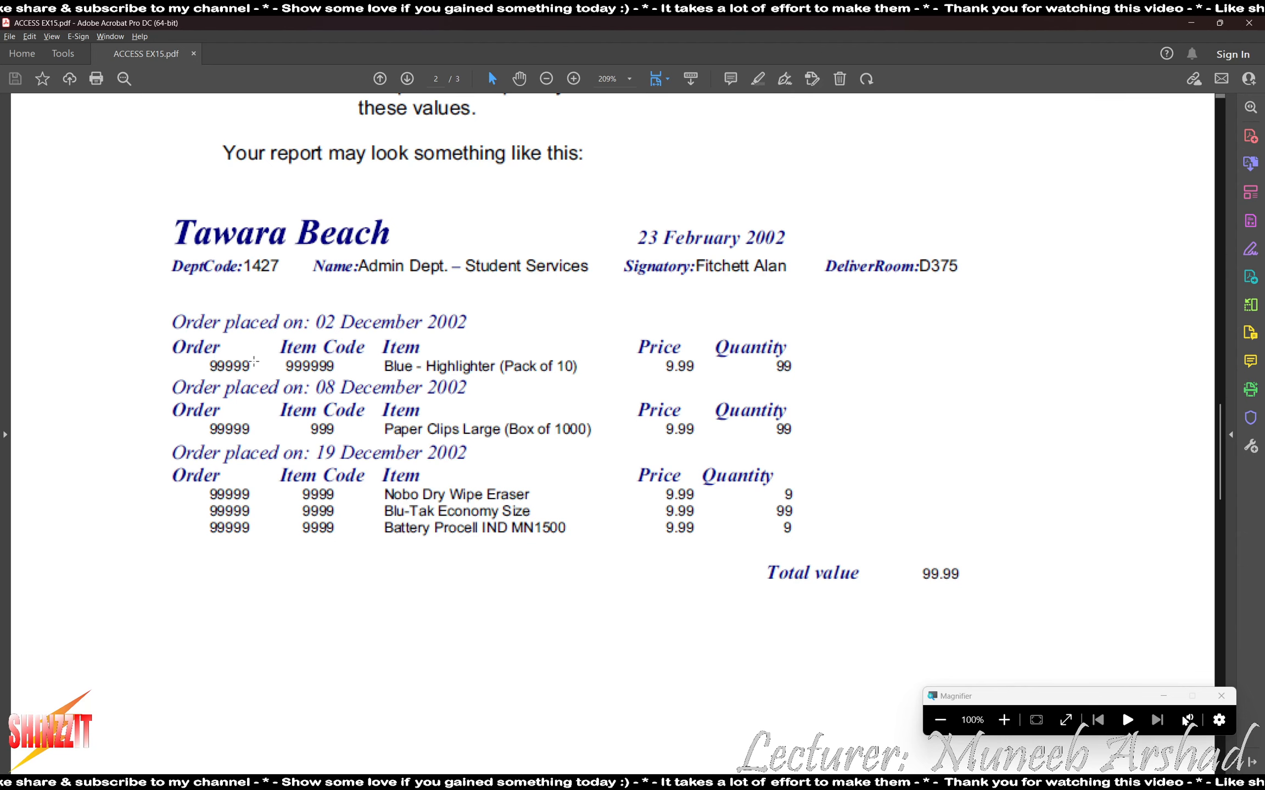
{"action": "left_click_drag", "start_coordinate": [145, 321], "coordinate": [818, 367]}
{"action": "key", "text": "alt+Tab"}
{"action": "key", "text": "alt+Tab"}
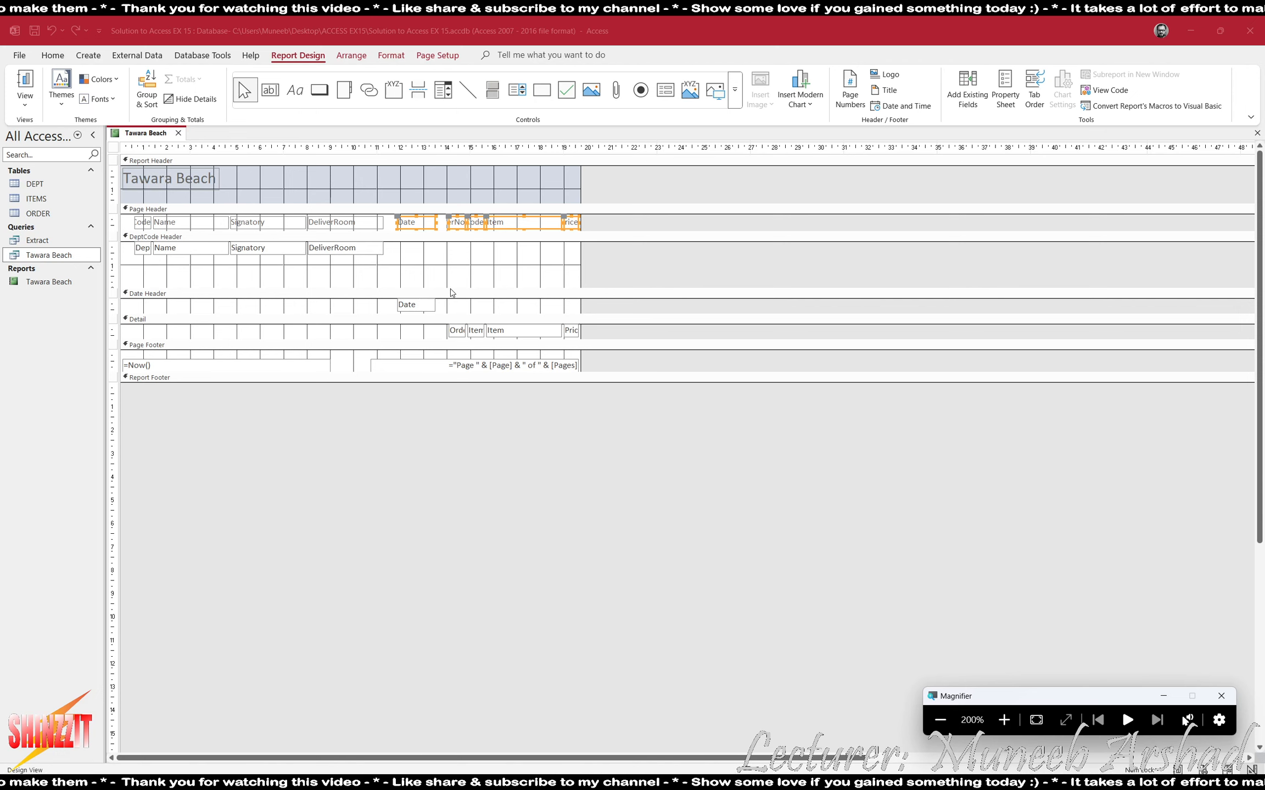
{"action": "left_click_drag", "start_coordinate": [456, 286], "coordinate": [446, 230]}
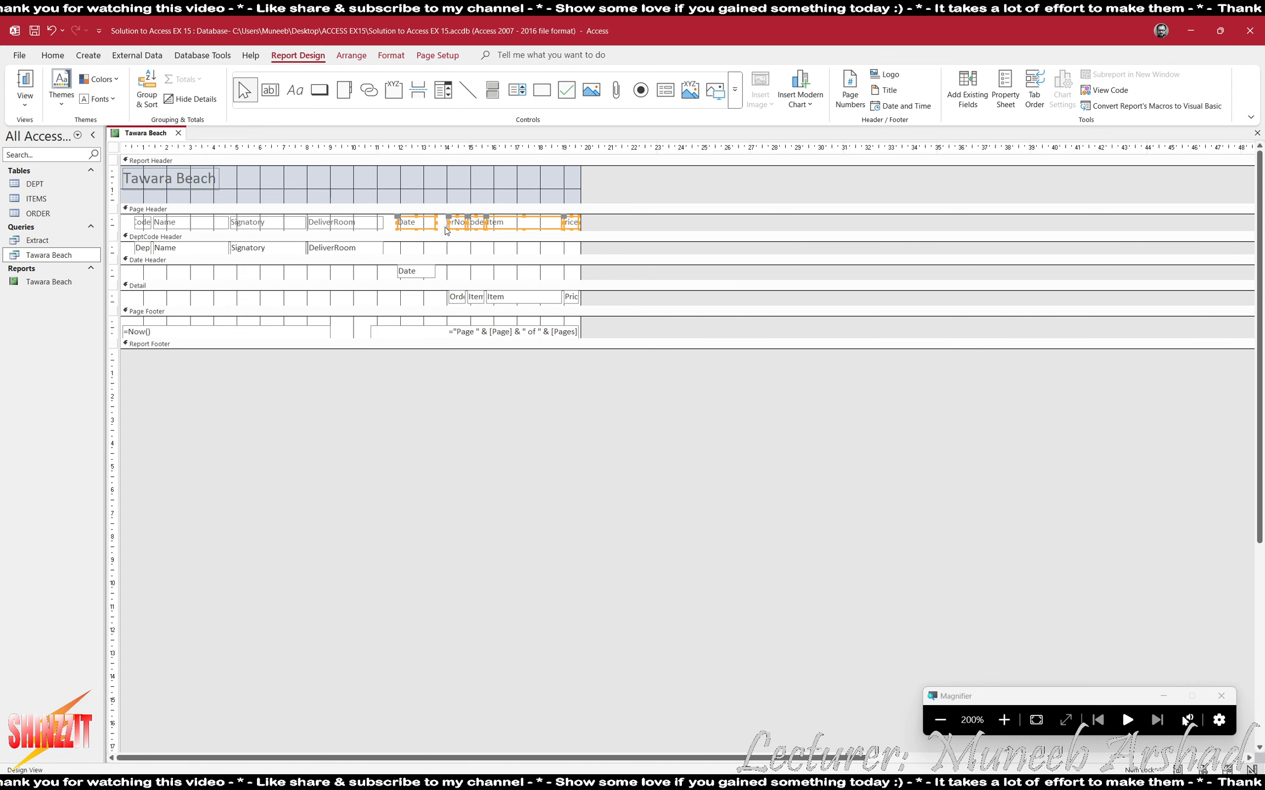
{"action": "left_click_drag", "start_coordinate": [457, 281], "coordinate": [471, 378]}
{"action": "left_click_drag", "start_coordinate": [459, 226], "coordinate": [459, 296]}
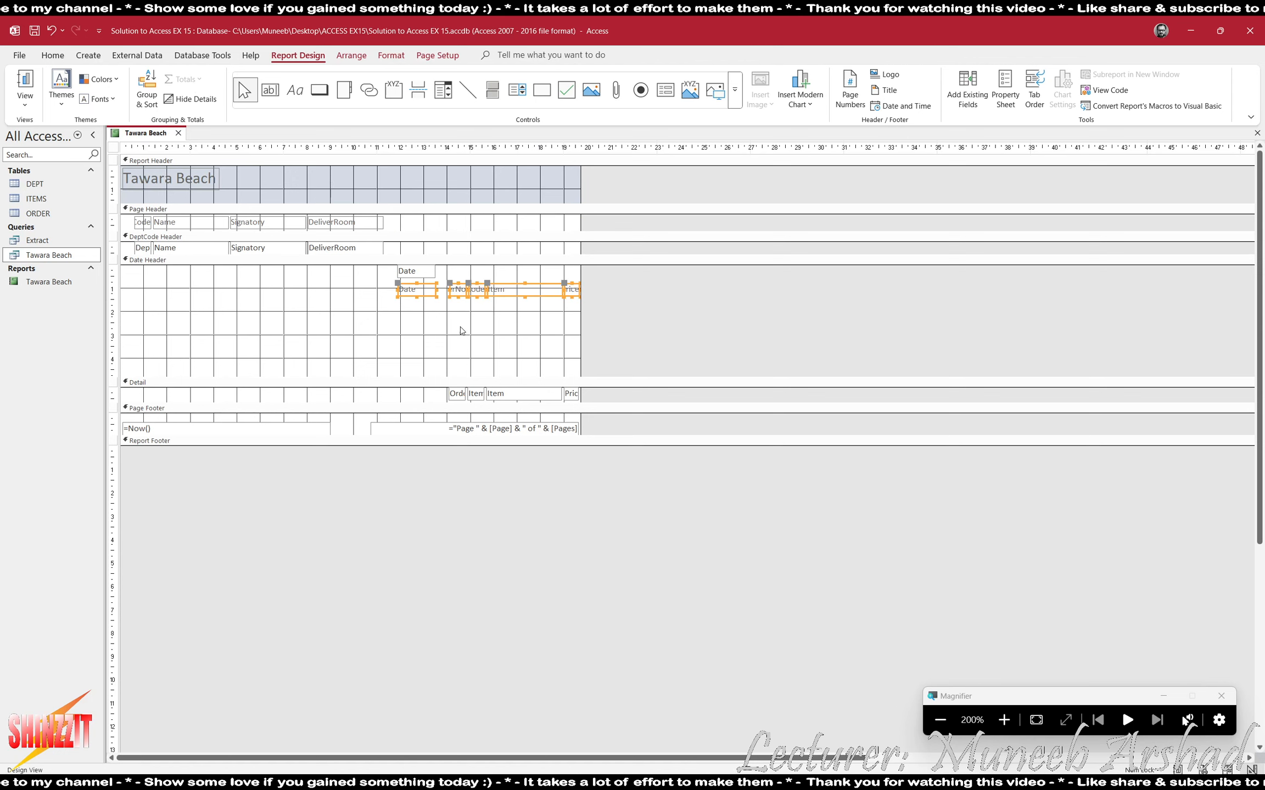
- Place the Date label on the same row before the Date field and shrink the Date Header section to fit its controls
{"action": "left_click", "coordinate": [460, 329]}
{"action": "left_click", "coordinate": [410, 297]}
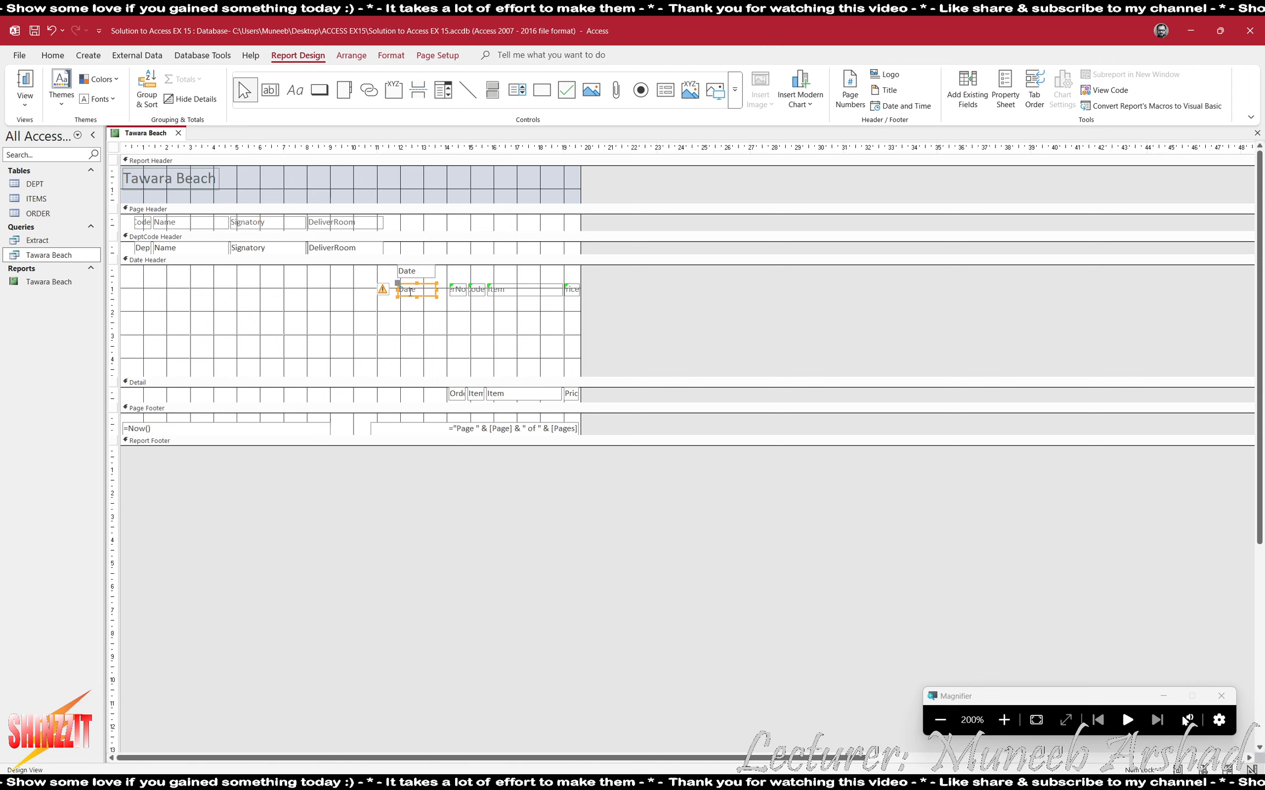
{"action": "left_click_drag", "start_coordinate": [409, 297], "coordinate": [348, 286]}
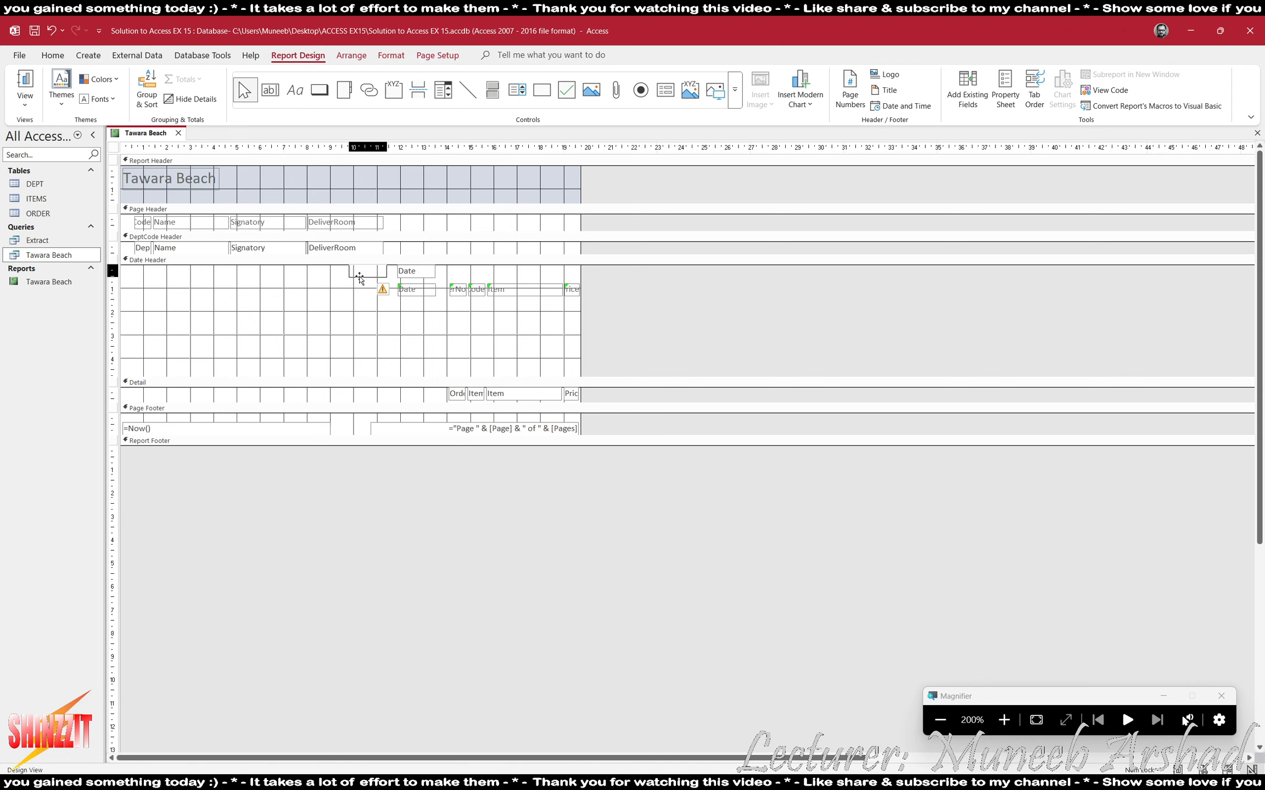
{"action": "left_click", "coordinate": [460, 330]}
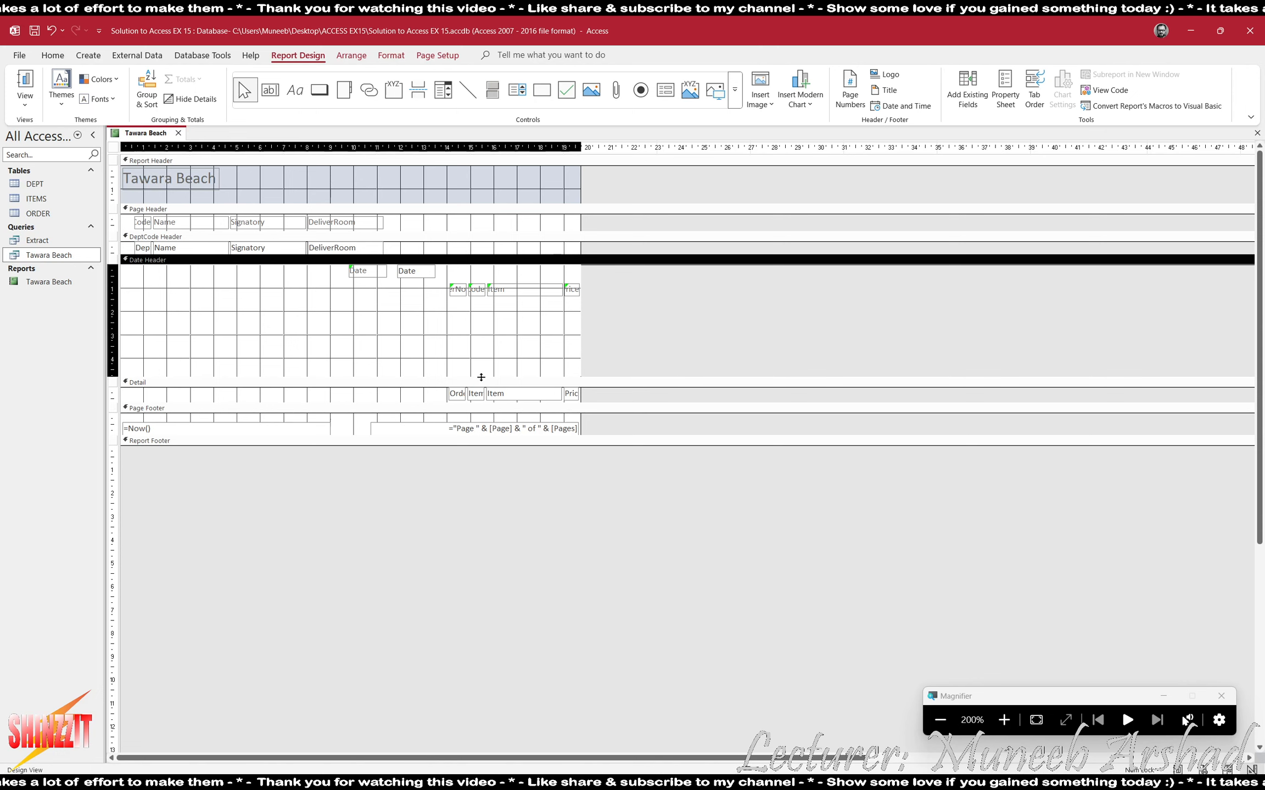
{"action": "left_click_drag", "start_coordinate": [481, 377], "coordinate": [476, 273]}
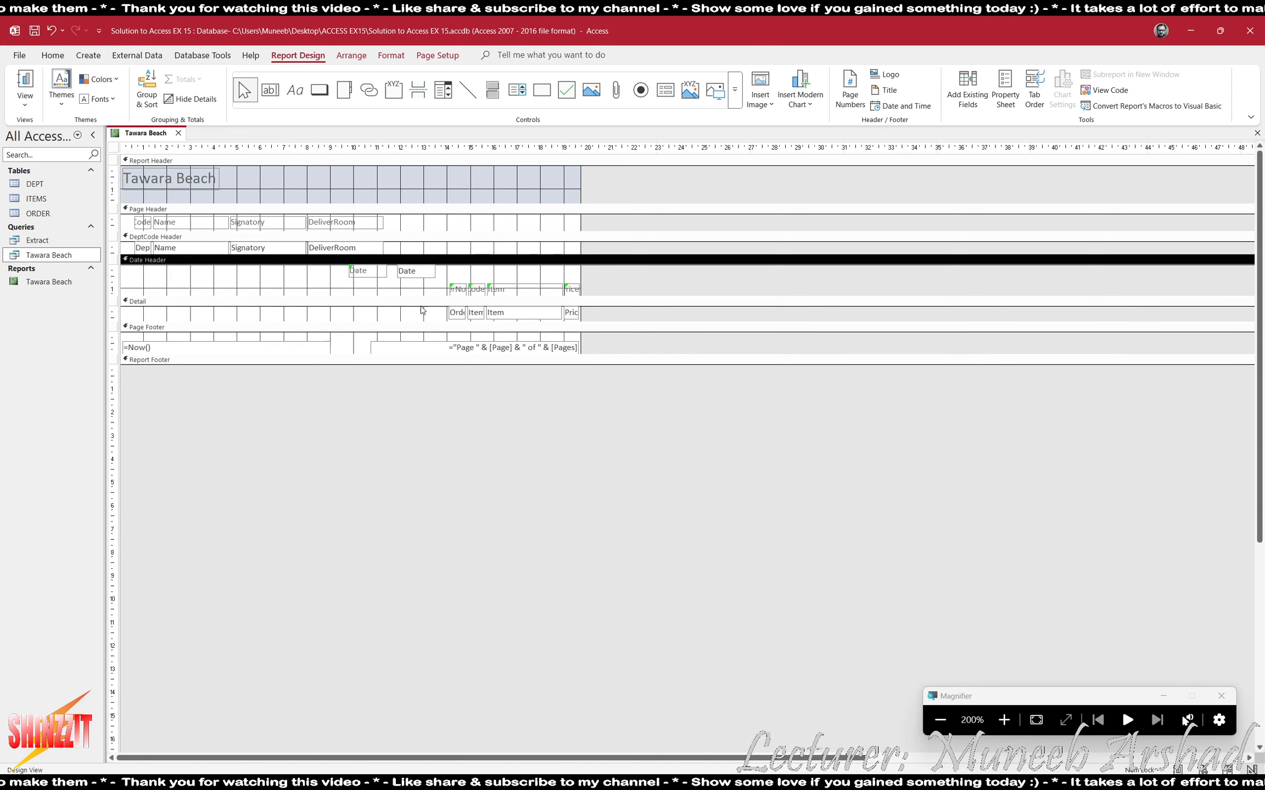
- Shift all controls in the Date Header and Detail sections left until the Date label lines up with the DeptCode column
{"action": "left_click_drag", "start_coordinate": [339, 269], "coordinate": [634, 365]}
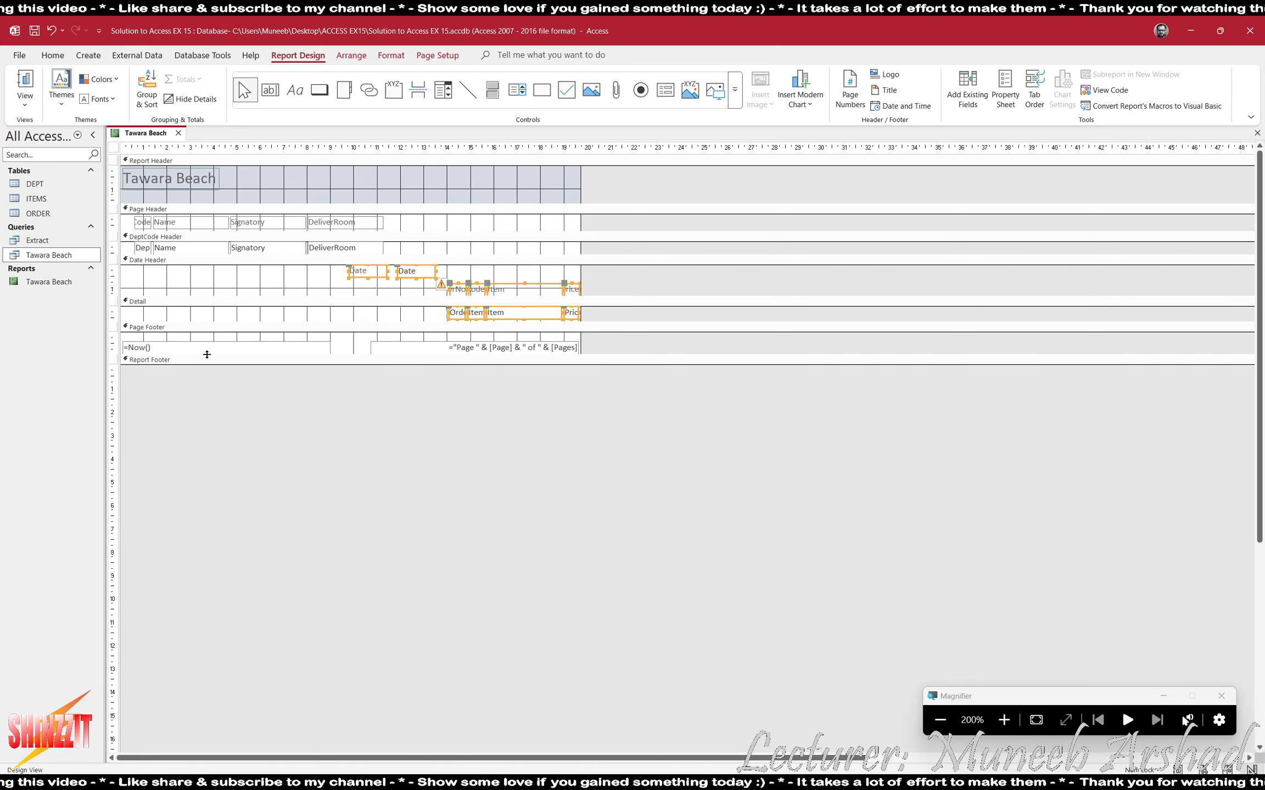
{"action": "key", "text": "Left"}
{"action": "key", "text": "Left"}
{"action": "key", "text": "Left"}
{"action": "key", "text": "Left"}
{"action": "key", "text": "Left"}
{"action": "key", "text": "Left"}
{"action": "key", "text": "Left"}
{"action": "key", "text": "Left"}
{"action": "key", "text": "Left"}
{"action": "key", "text": "Left"}
{"action": "key", "text": "Left"}
{"action": "key", "text": "Left"}
{"action": "key", "text": "Left"}
{"action": "key", "text": "Left"}
{"action": "key", "text": "Left"}
{"action": "key", "text": "Left"}
{"action": "key", "text": "Left"}
{"action": "key", "text": "Left"}
{"action": "key", "text": "Left"}
{"action": "key", "text": "Left"}
{"action": "key", "text": "Left"}
{"action": "key", "text": "Left"}
{"action": "key", "text": "Left"}
{"action": "key", "text": "Left"}
{"action": "key", "text": "Left"}
{"action": "key", "text": "Left"}
{"action": "key", "text": "Left"}
{"action": "key", "text": "Left"}
{"action": "key", "text": "Left"}
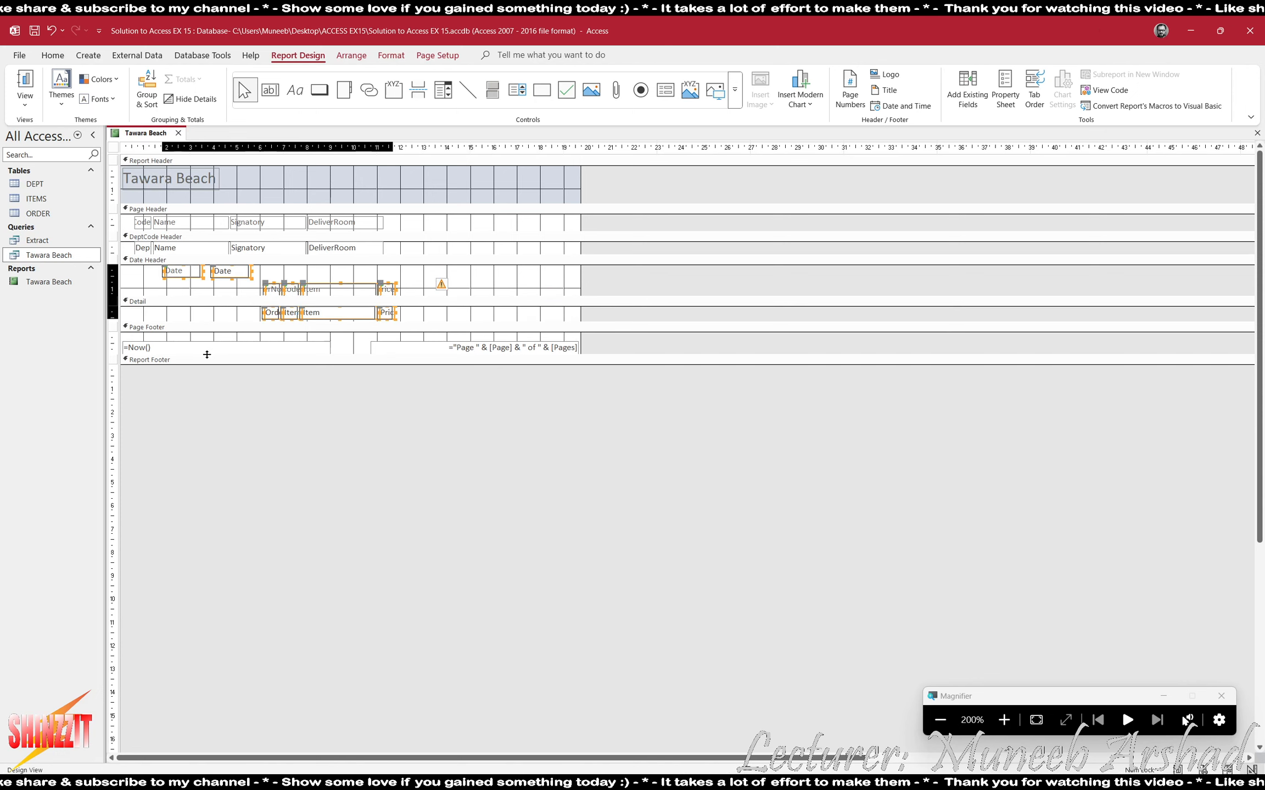
{"action": "key", "text": "Left"}
{"action": "key", "text": "Left"}
{"action": "key", "text": "Left"}
{"action": "key", "text": "Left"}
{"action": "key", "text": "Left"}
{"action": "key", "text": "Left"}
{"action": "key", "text": "Left"}
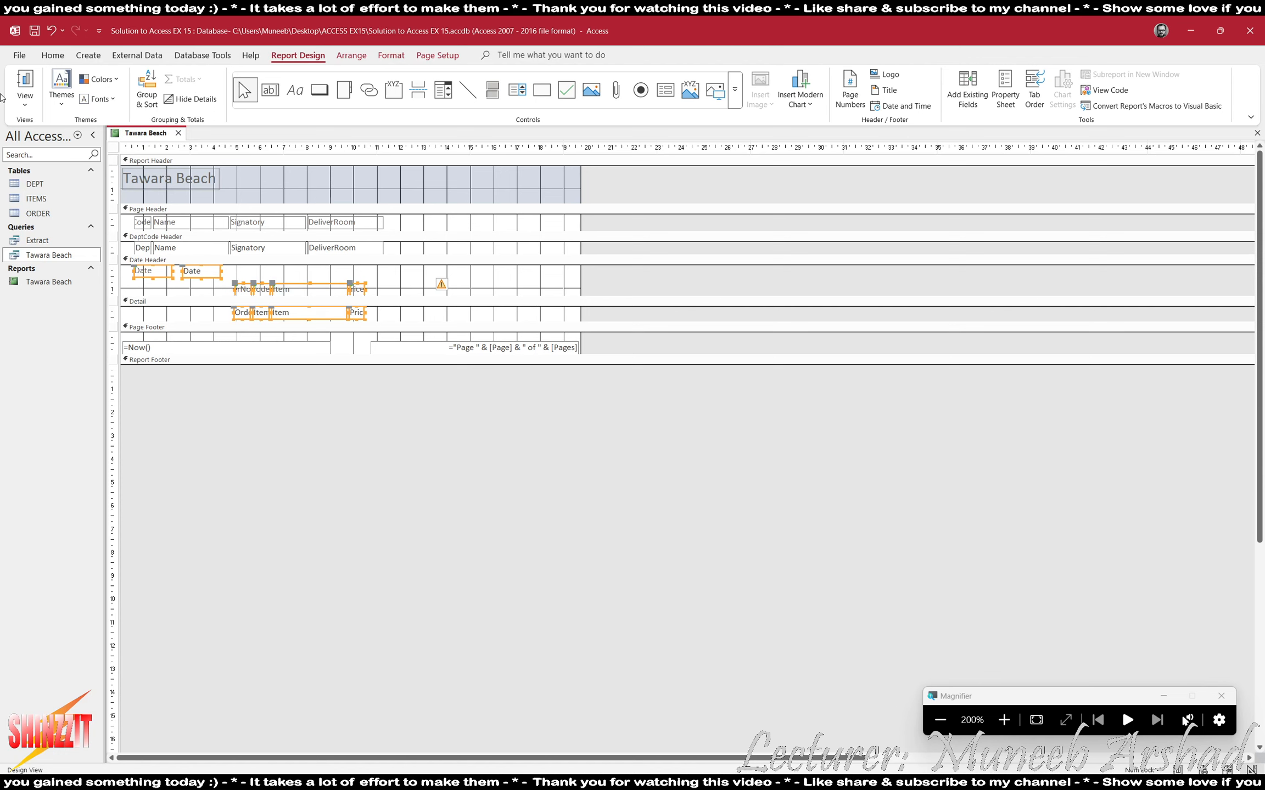
- Switch the report to Layout View and widen the Date field enough to show full dates
{"action": "left_click", "coordinate": [25, 100]}
{"action": "left_click", "coordinate": [50, 178]}
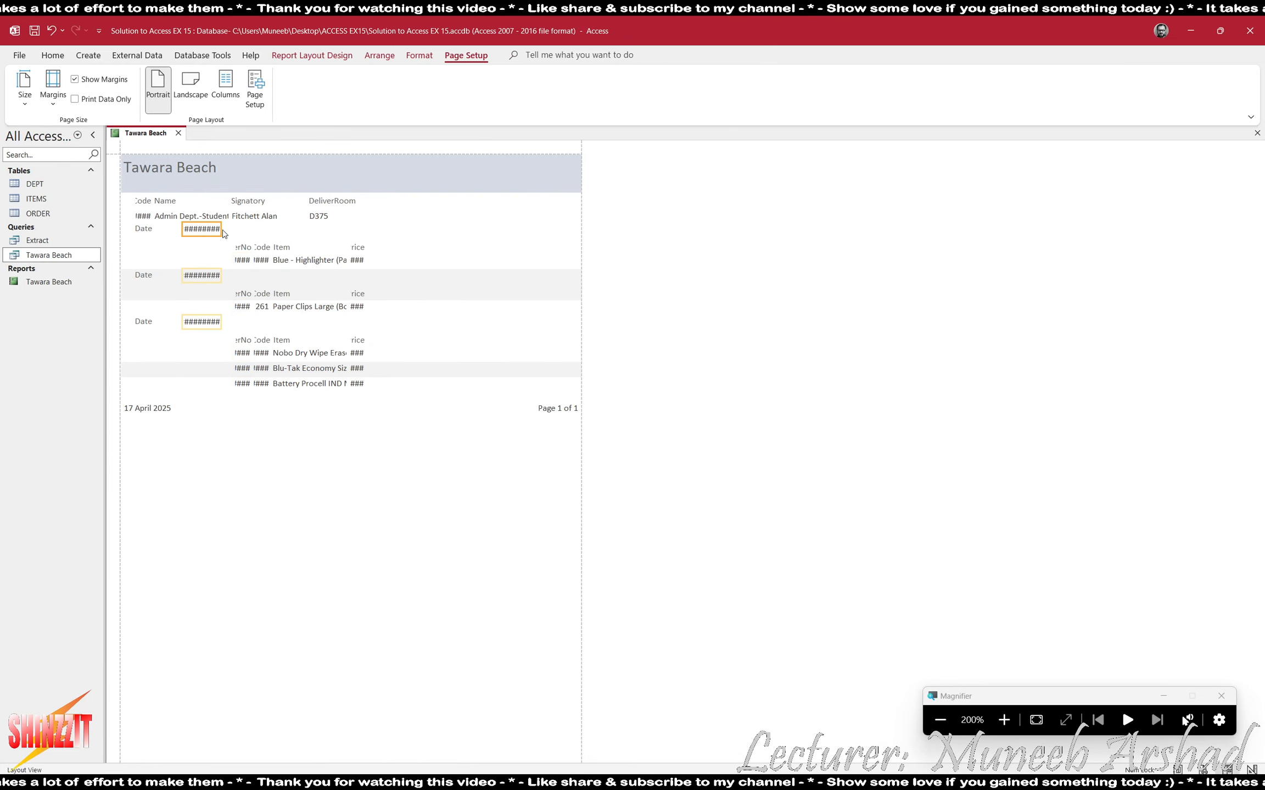
{"action": "left_click_drag", "start_coordinate": [222, 228], "coordinate": [242, 212]}
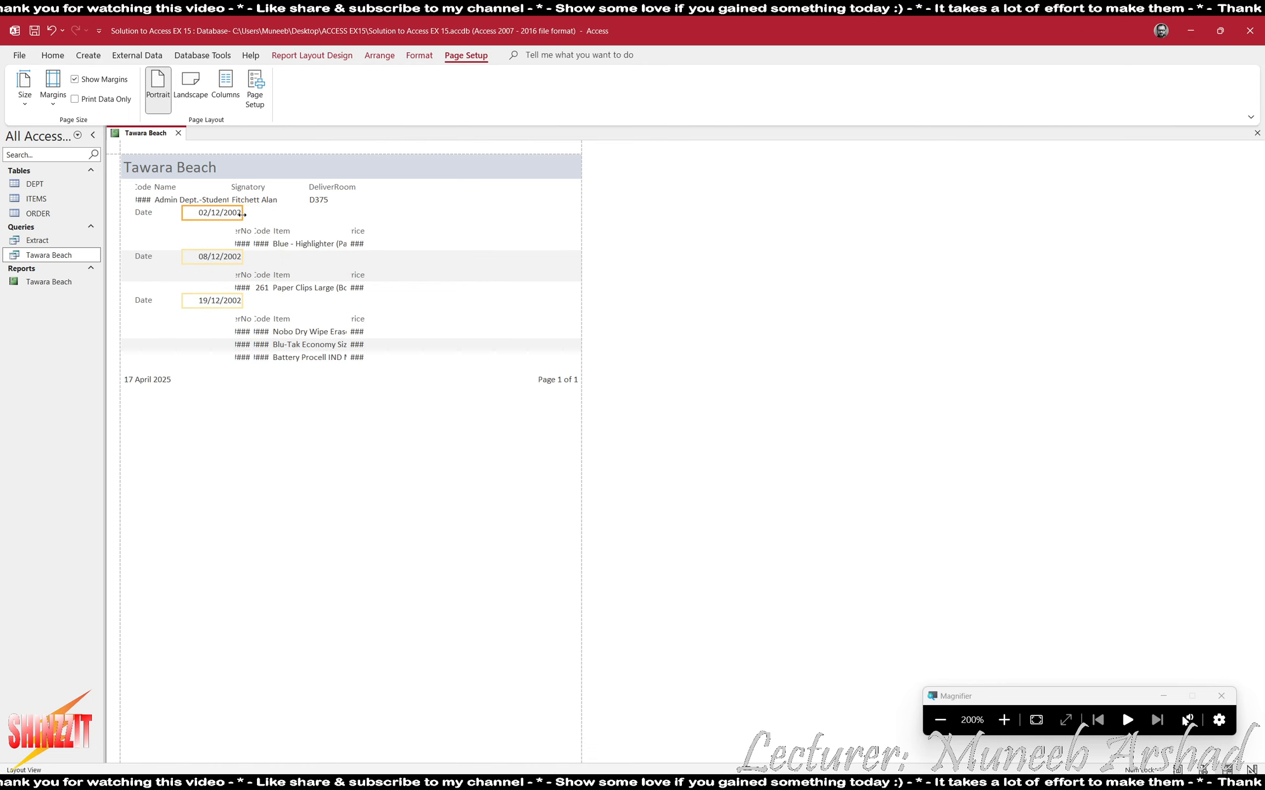
- Set the font size to 14 for all heading labels: Price, Item, ItemCode, OrderNo, Date, Name, Signatory, DeliverRoom and DeptCode
{"action": "left_click", "coordinate": [357, 231]}
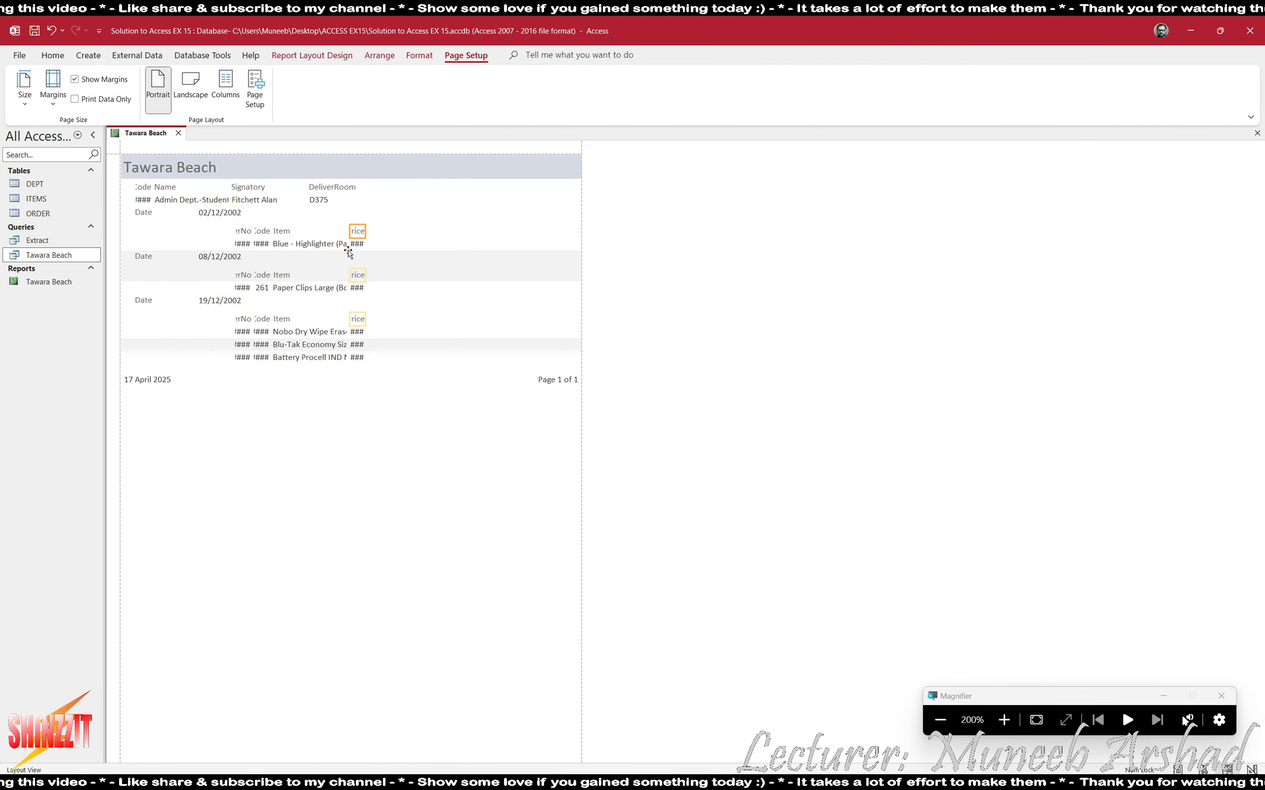
{"action": "left_click", "coordinate": [281, 231], "text": "shift"}
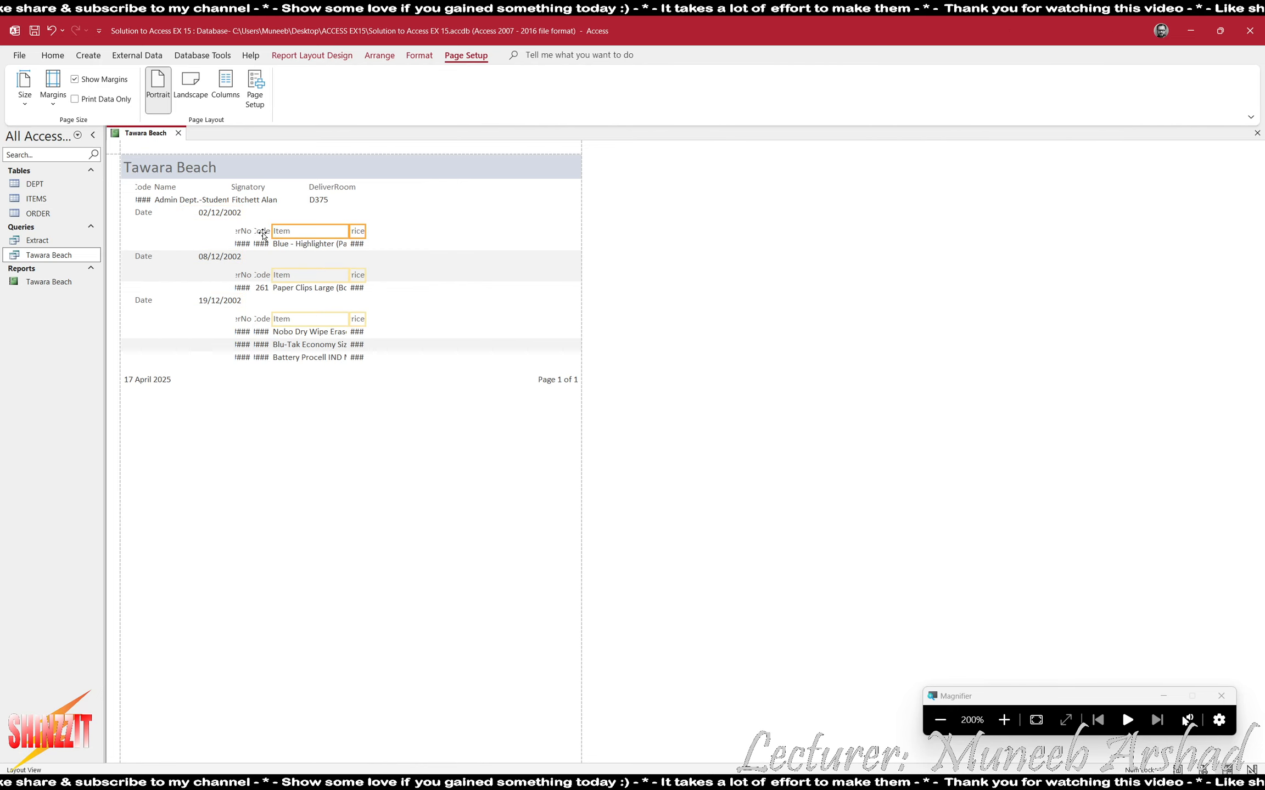
{"action": "left_click", "coordinate": [263, 231], "text": "shift"}
{"action": "left_click", "coordinate": [243, 231], "text": "shift"}
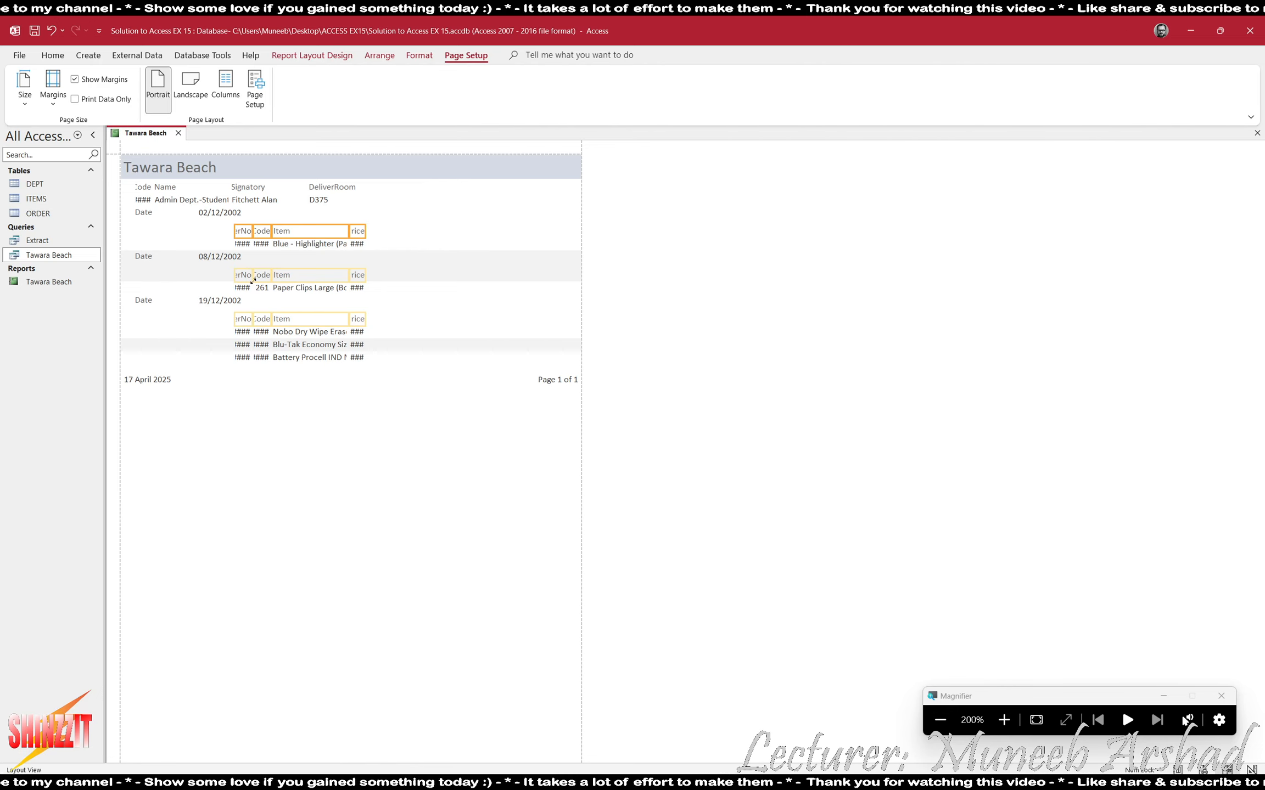
{"action": "left_click", "coordinate": [144, 299], "text": "shift"}
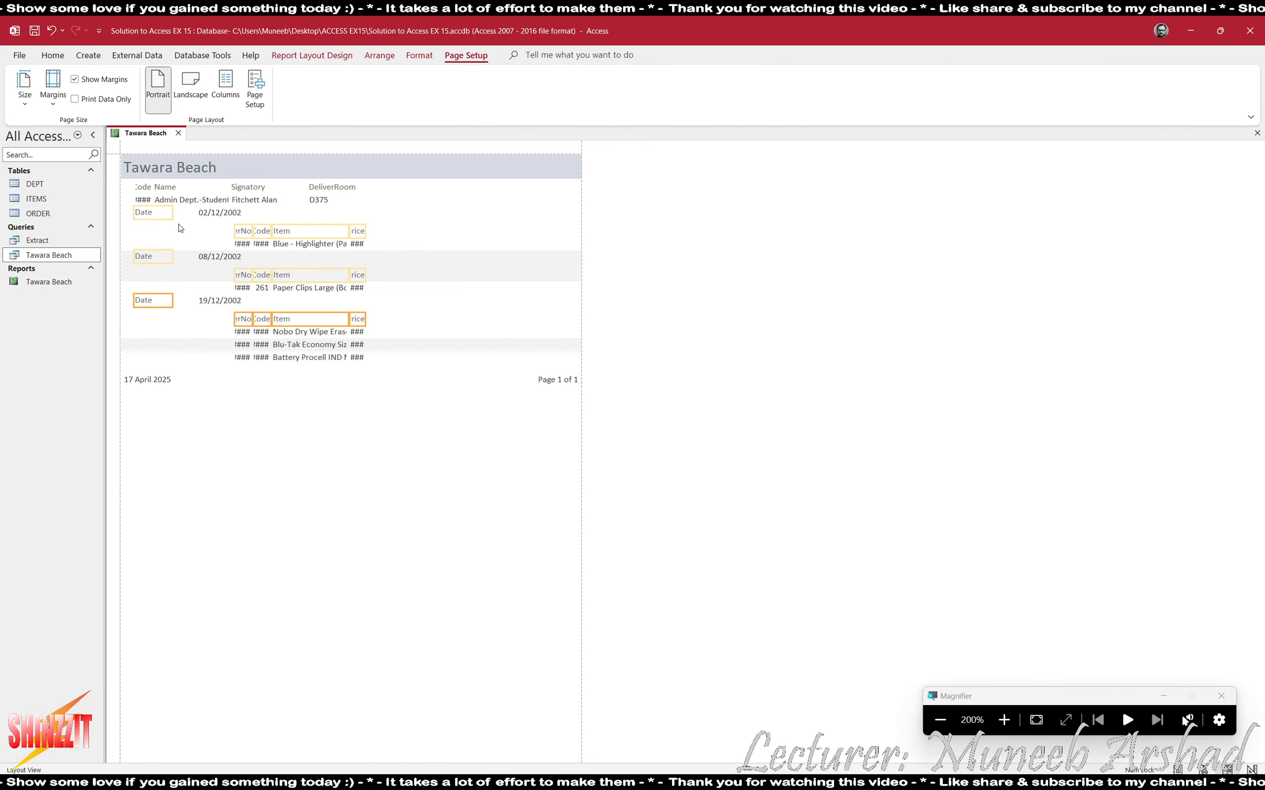
{"action": "left_click", "coordinate": [175, 190], "text": "shift"}
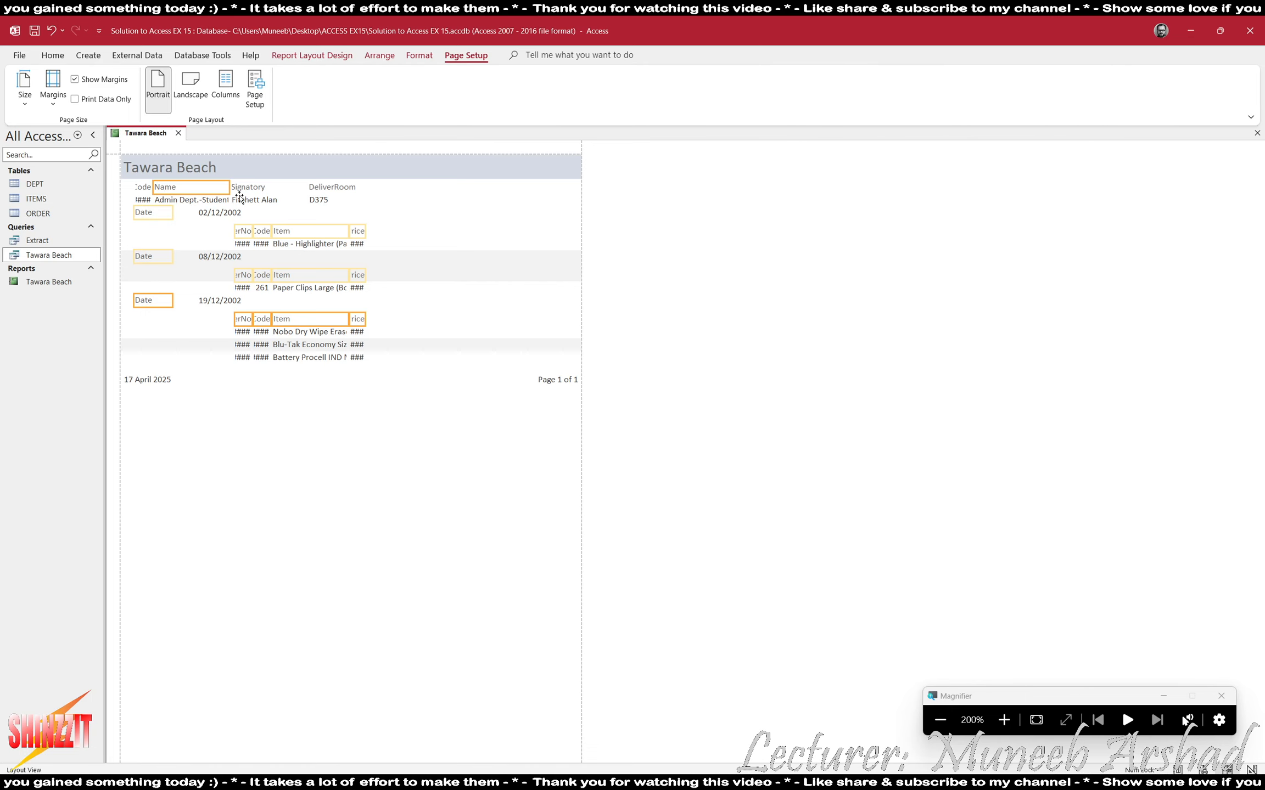
{"action": "left_click", "coordinate": [280, 191], "text": "shift"}
{"action": "left_click", "coordinate": [328, 187], "text": "shift"}
{"action": "left_click", "coordinate": [142, 188], "text": "shift"}
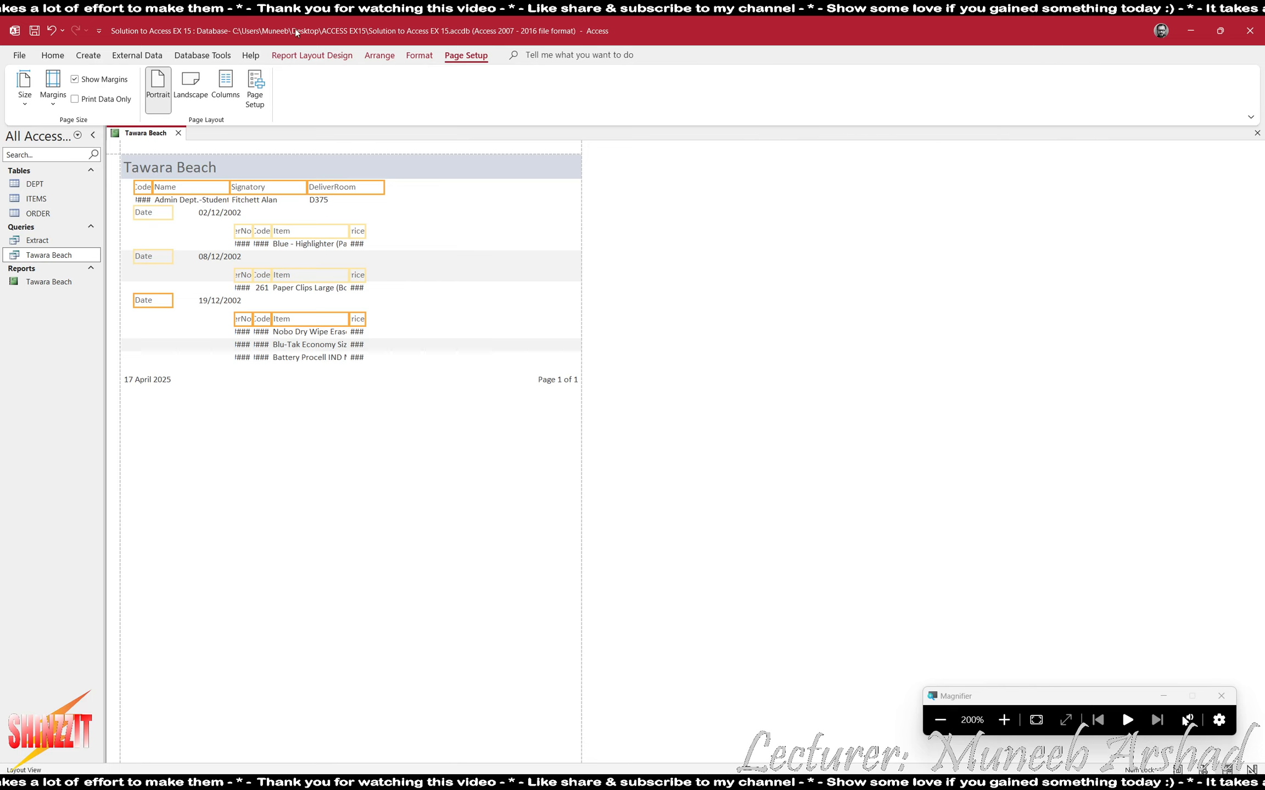
{"action": "left_click", "coordinate": [419, 55]}
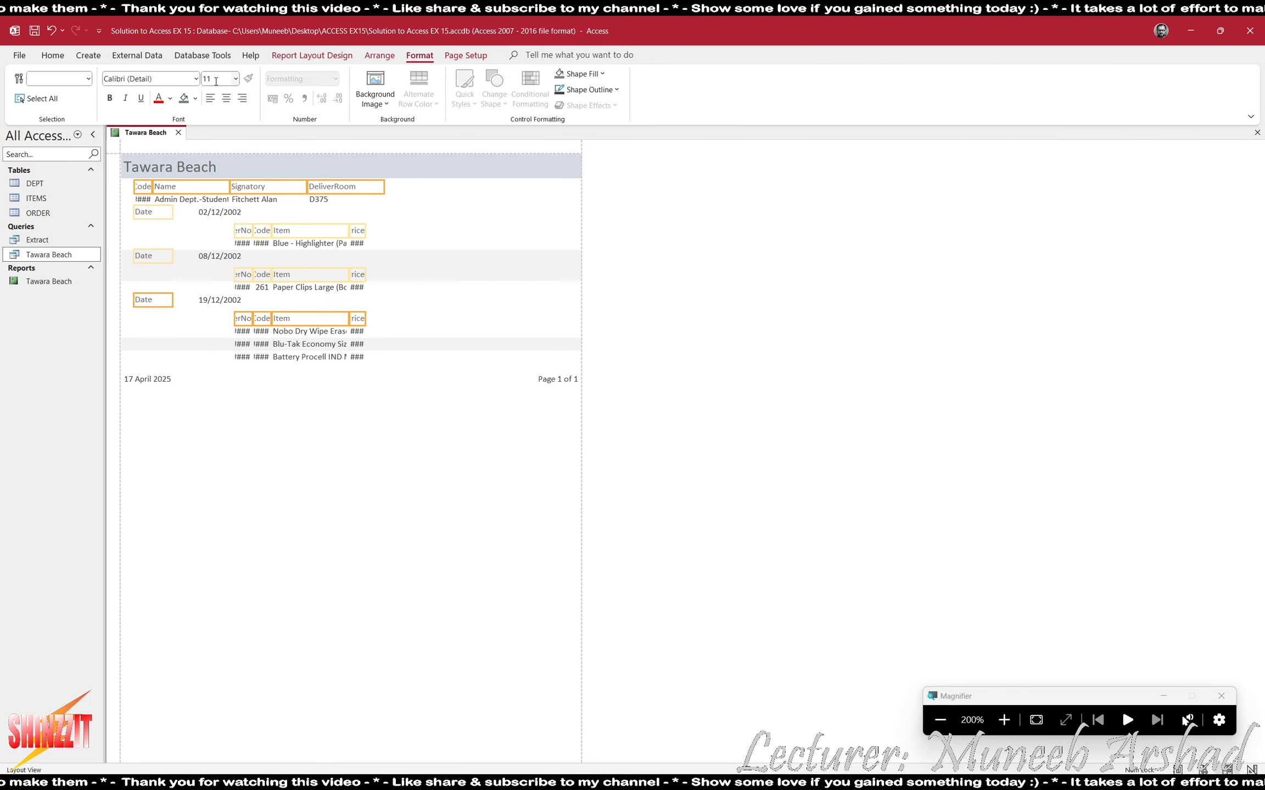
{"action": "type", "text": "14"}
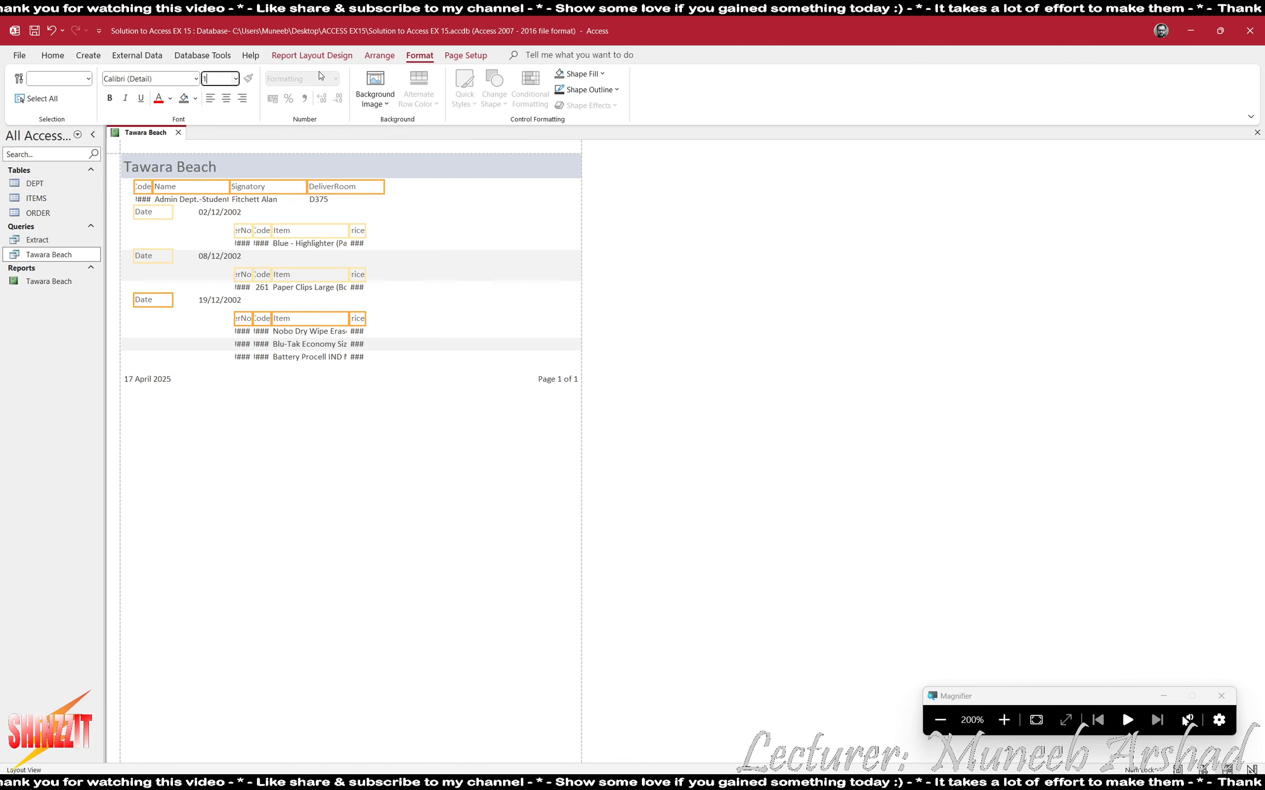
{"action": "key", "text": "Return"}
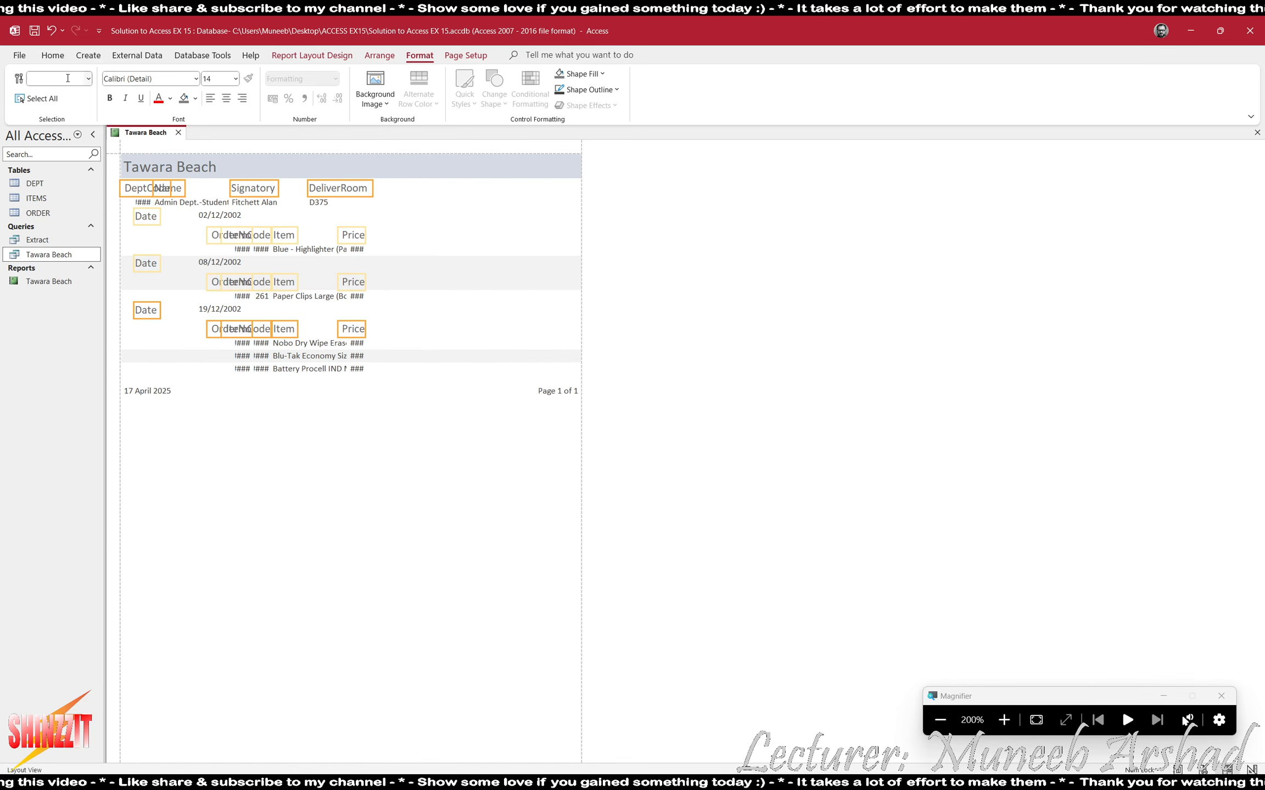
- Format the selected heading labels in dark blue, Times New Roman and bold
{"action": "left_click", "coordinate": [170, 98]}
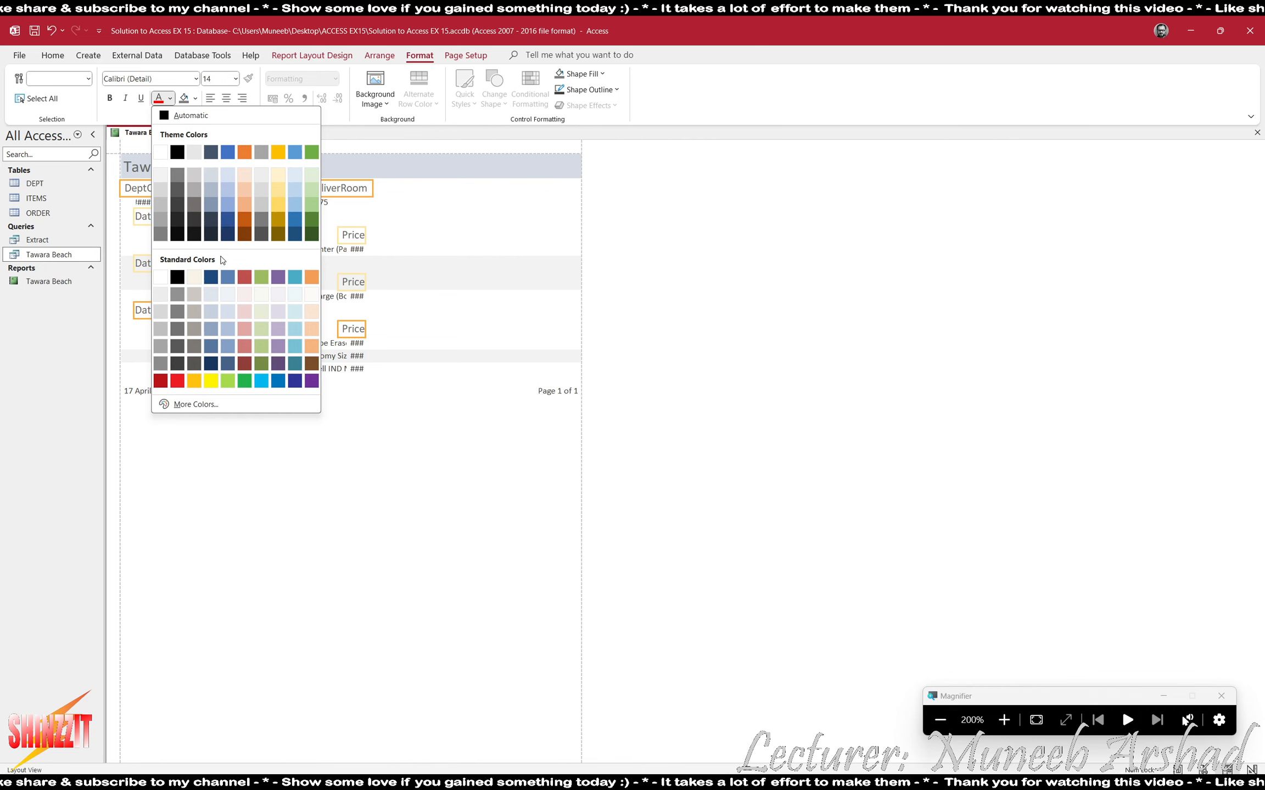
{"action": "left_click", "coordinate": [211, 277]}
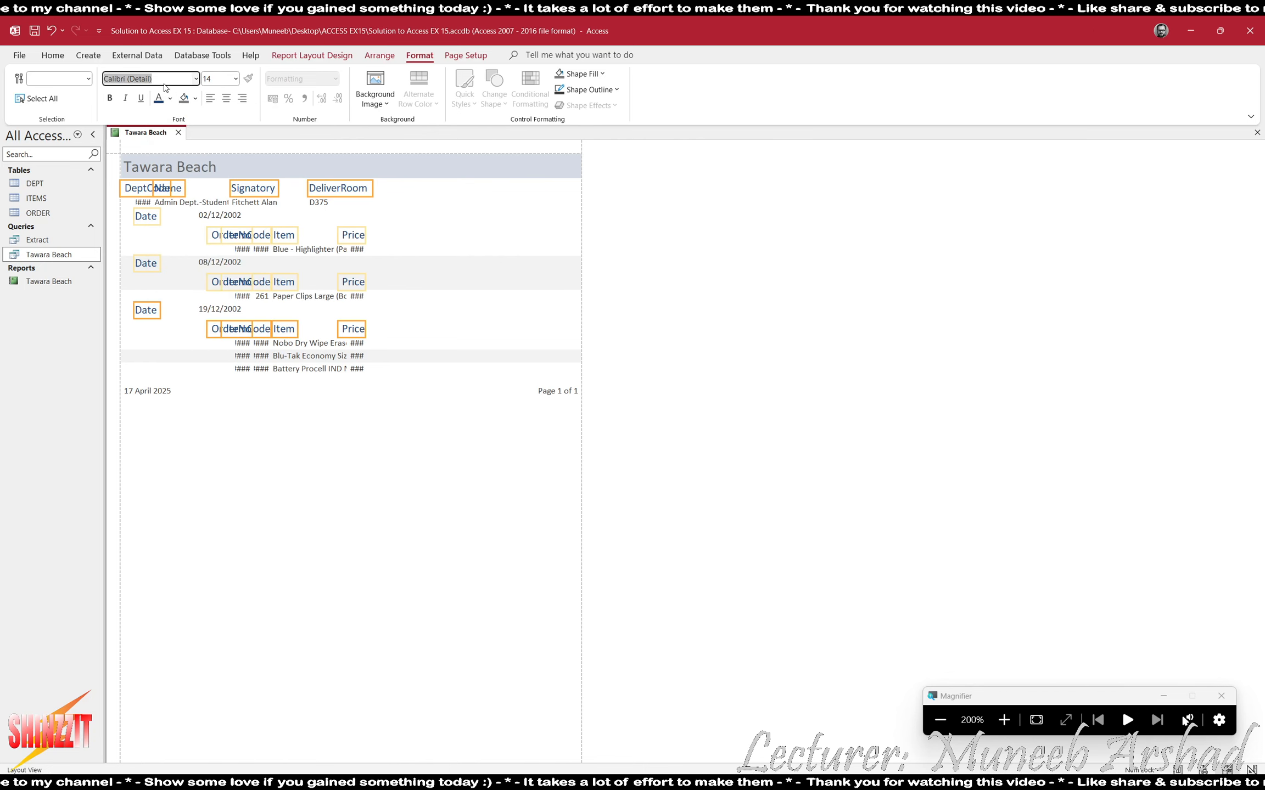
{"action": "type", "text": "Times New Roman"}
{"action": "key", "text": "Return"}
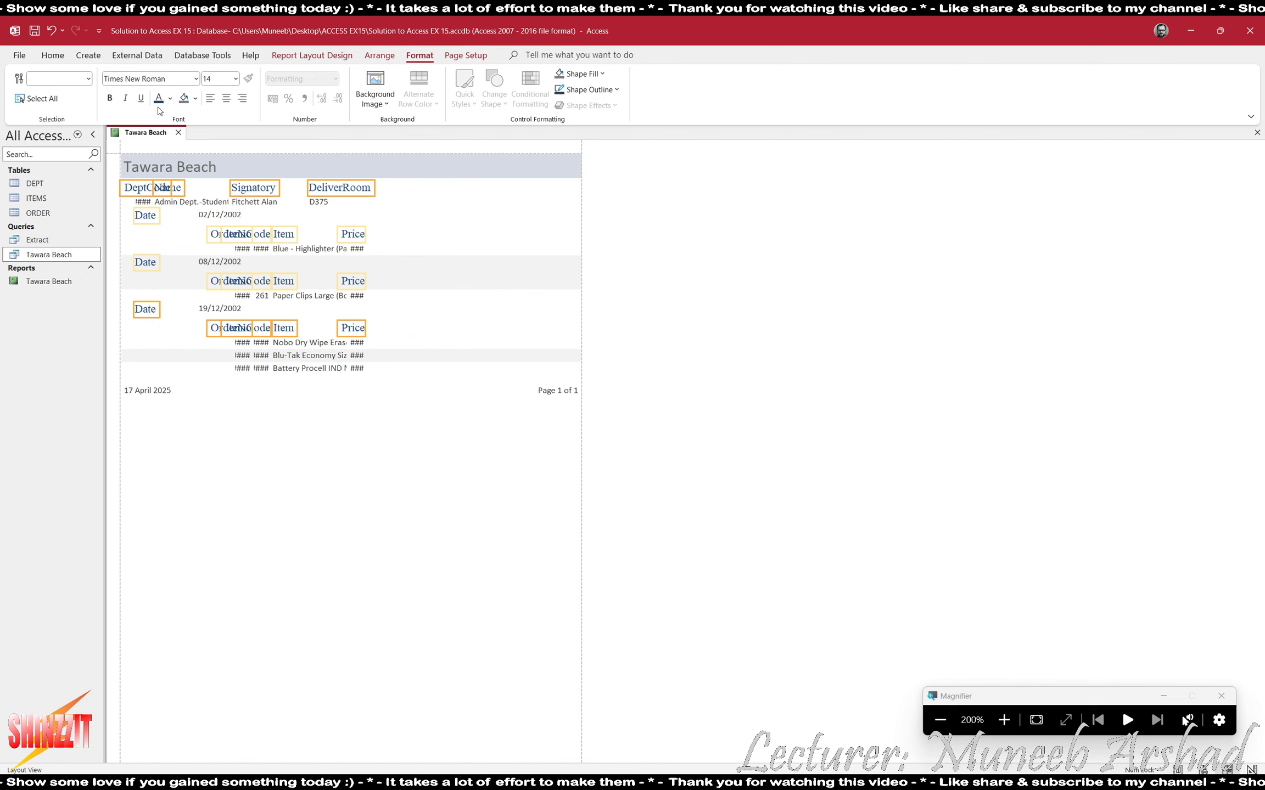
{"action": "left_click", "coordinate": [109, 98]}
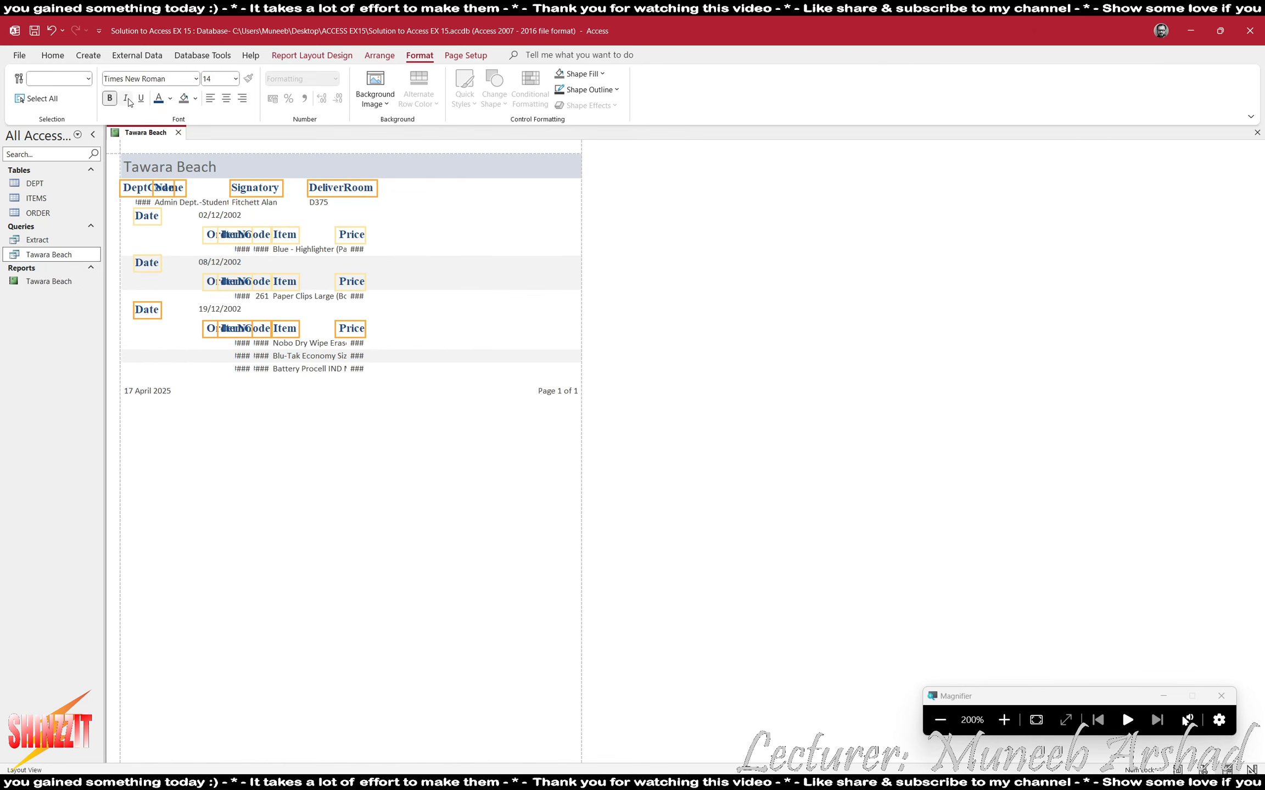
- Italicise all the selected heading labels in the report
{"action": "left_click", "coordinate": [125, 98]}
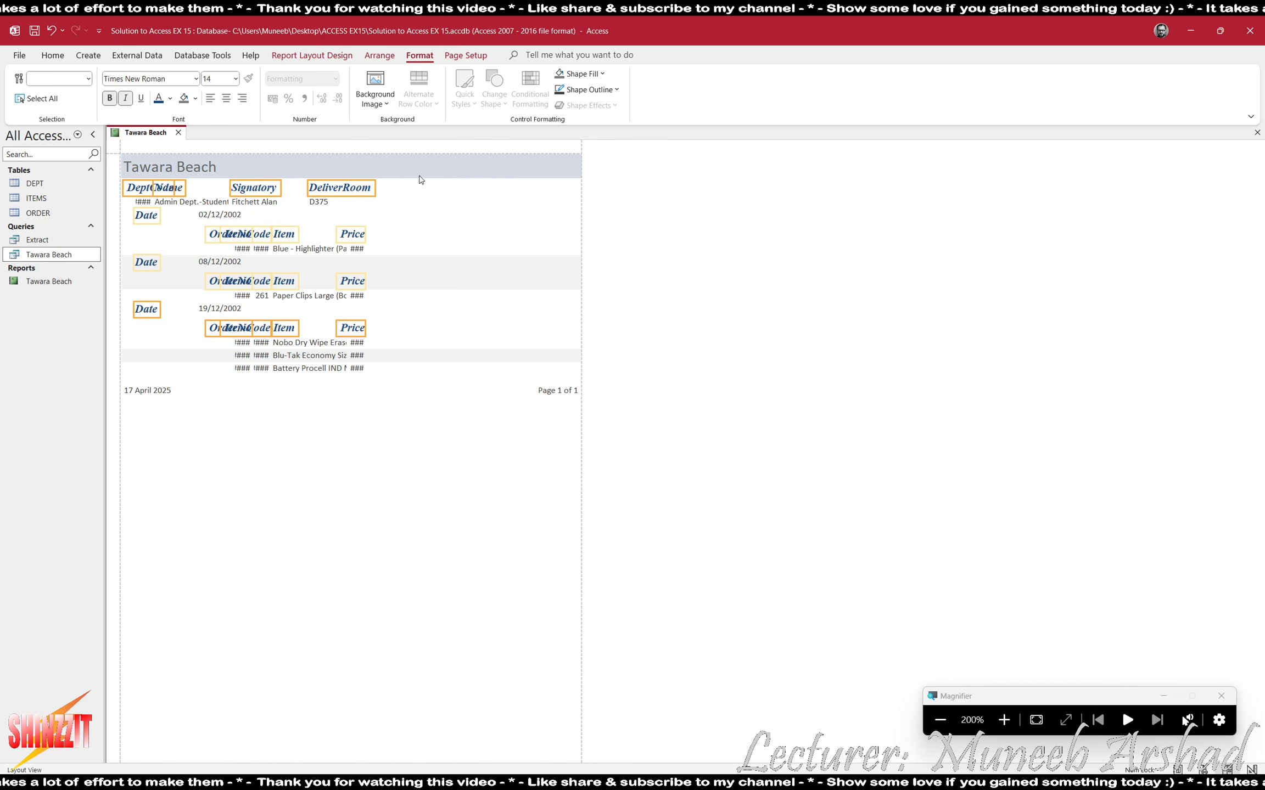
{"action": "left_click", "coordinate": [477, 205]}
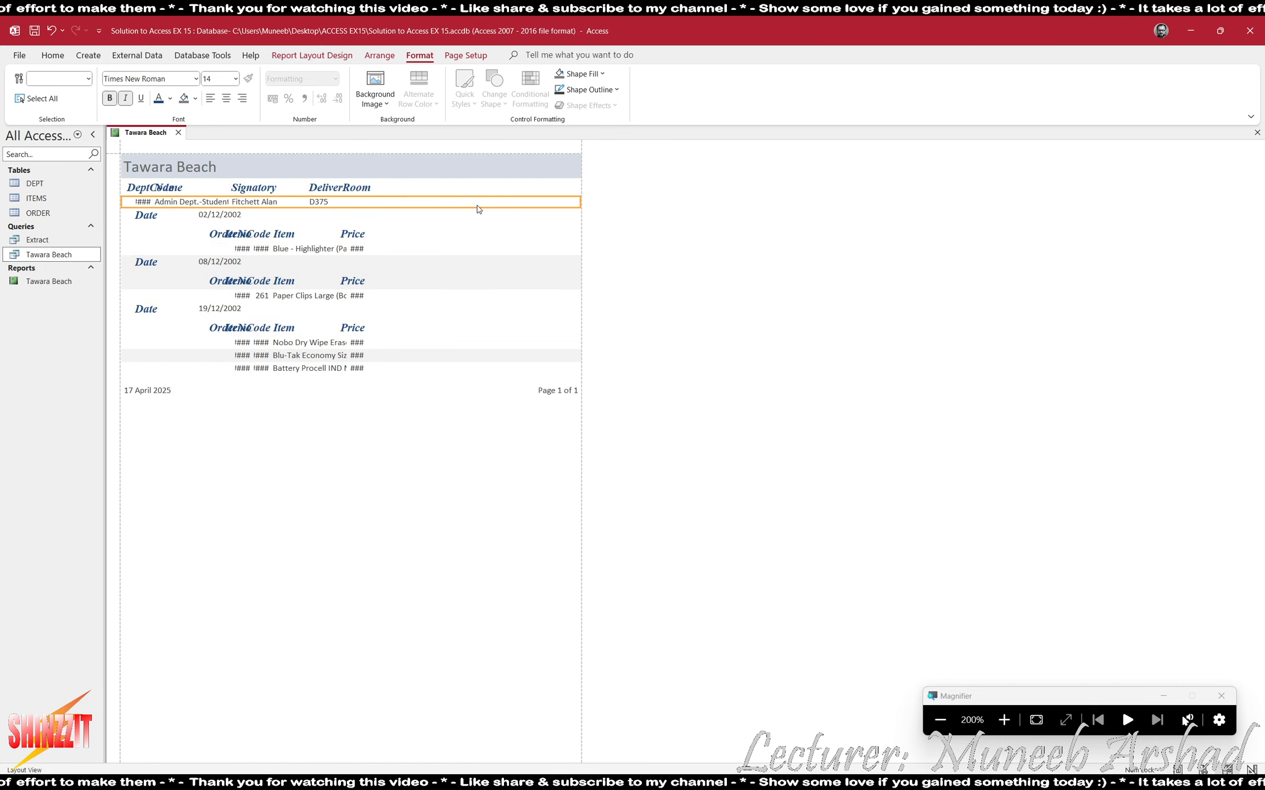
- Move the Price label and its field together to the right until they sit near the report's right margin
{"action": "left_click", "coordinate": [364, 240]}
{"action": "left_click", "coordinate": [358, 250], "text": "shift"}
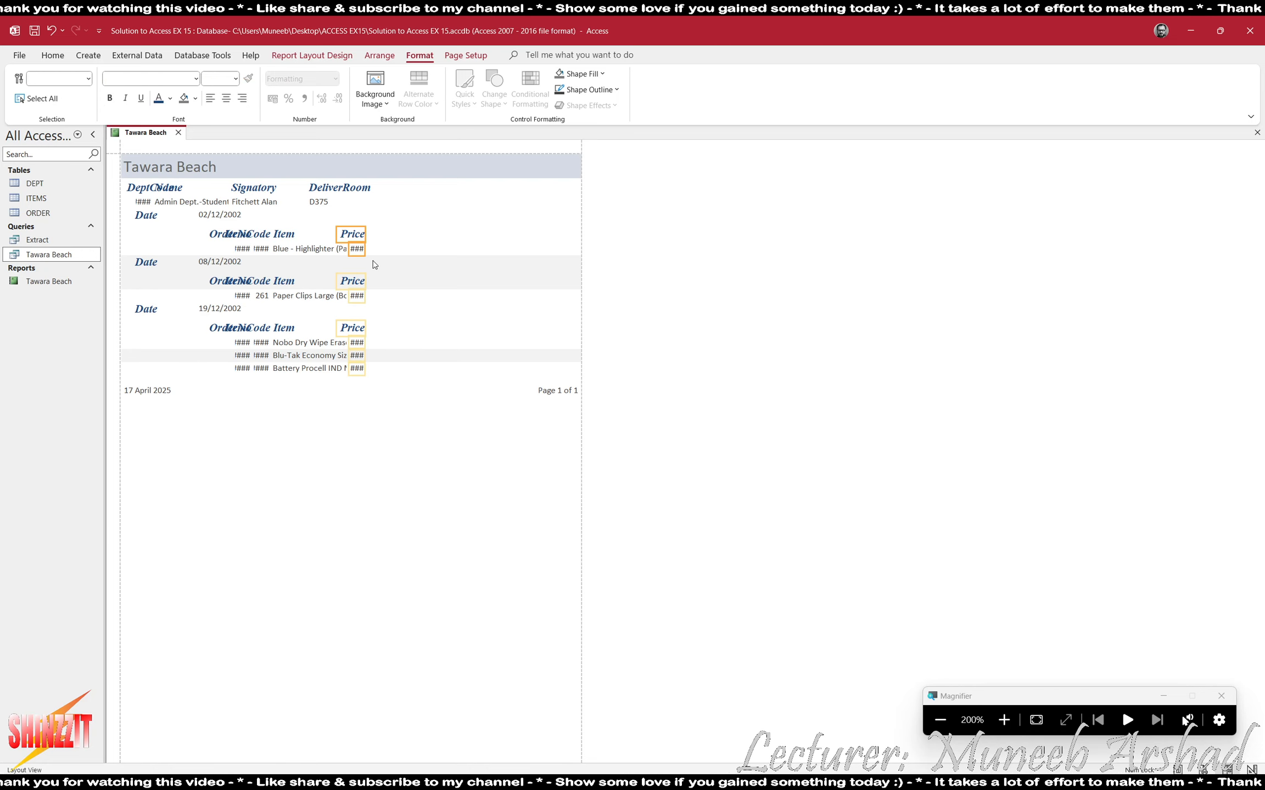
{"action": "key", "text": "Right"}
{"action": "key", "text": "Right"}
{"action": "key", "text": "Right"}
{"action": "key", "text": "Right"}
{"action": "key", "text": "Right"}
{"action": "key", "text": "Right"}
{"action": "key", "text": "Right"}
{"action": "key", "text": "Right"}
{"action": "key", "text": "Right"}
{"action": "key", "text": "Right"}
{"action": "key", "text": "Right"}
{"action": "key", "text": "Right"}
{"action": "key", "text": "Right"}
{"action": "key", "text": "Right"}
{"action": "key", "text": "Right"}
{"action": "key", "text": "Right"}
{"action": "key", "text": "Right"}
{"action": "key", "text": "Right"}
{"action": "key", "text": "Right"}
{"action": "key", "text": "Right"}
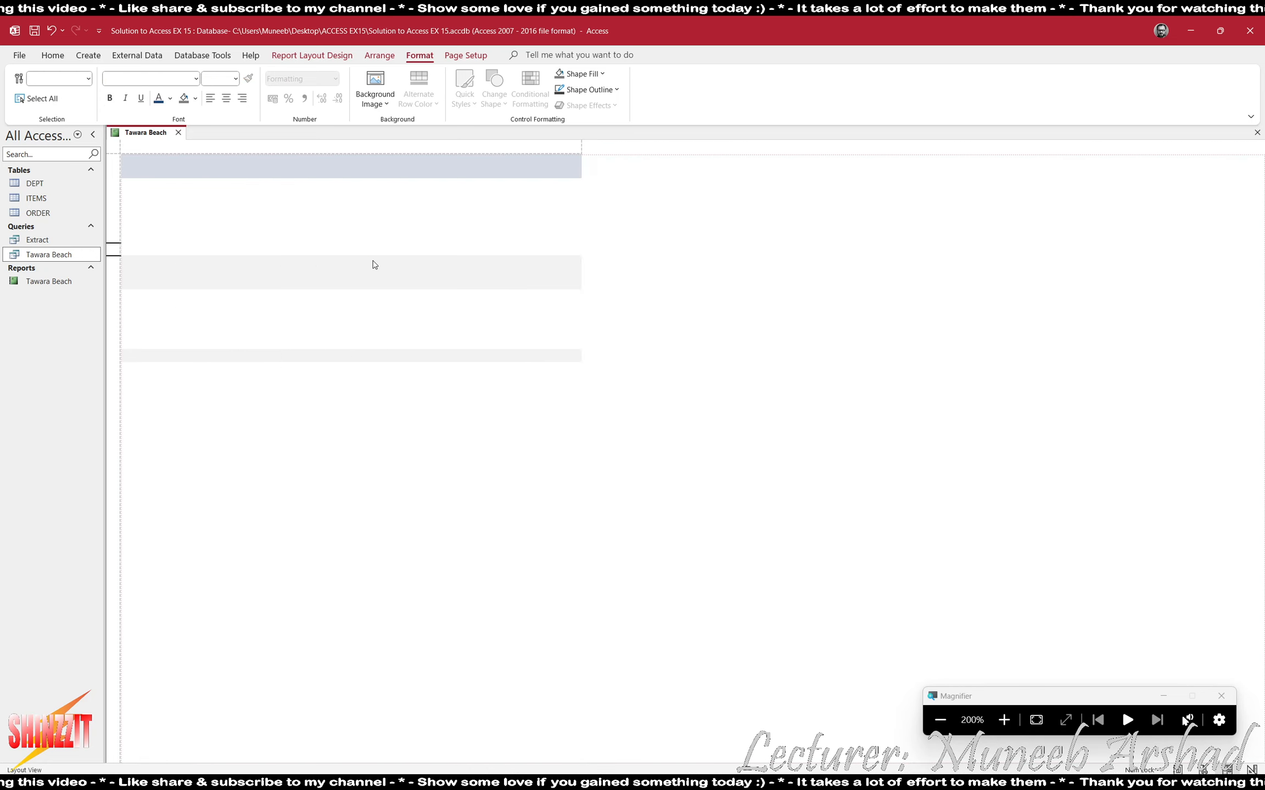
{"action": "key", "text": "Right"}
{"action": "key", "text": "Right"}
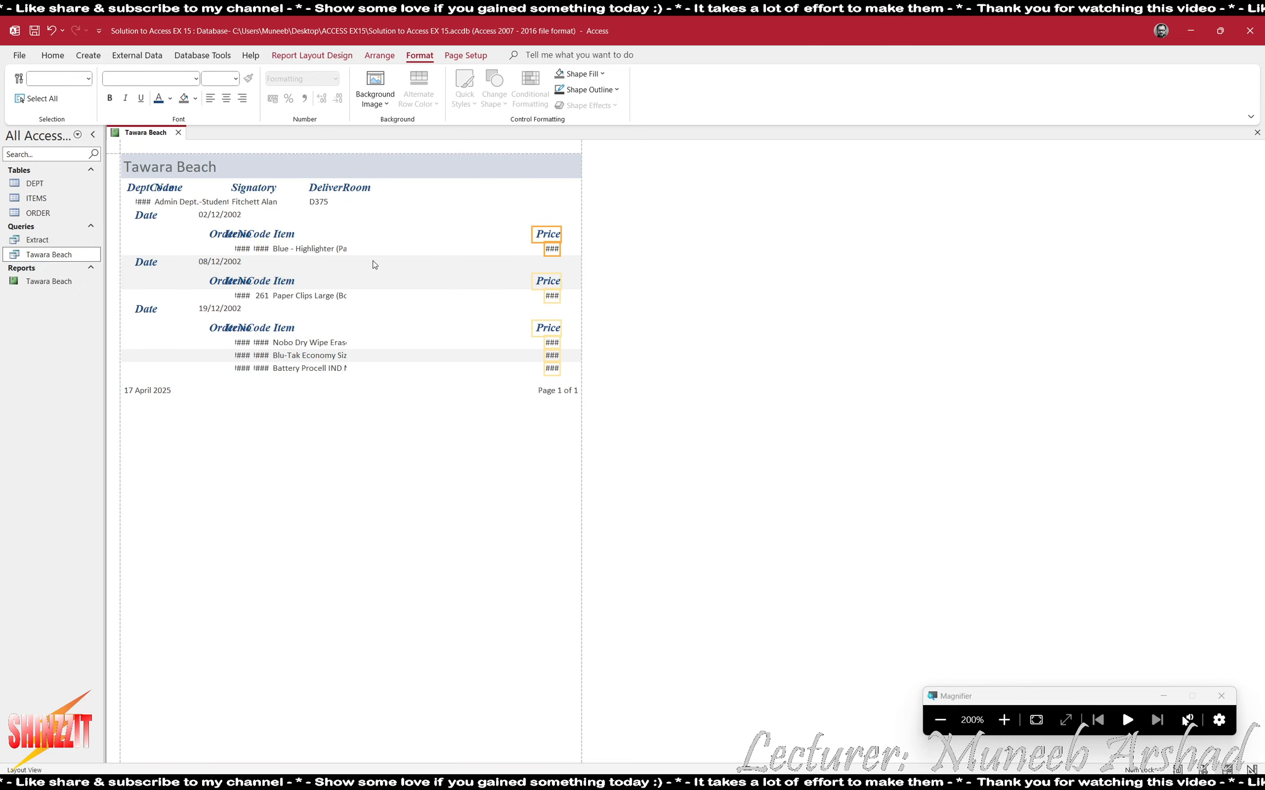
- Widen the Price field to the left so it shows full currency values
{"action": "left_click", "coordinate": [531, 215]}
{"action": "left_click", "coordinate": [545, 249]}
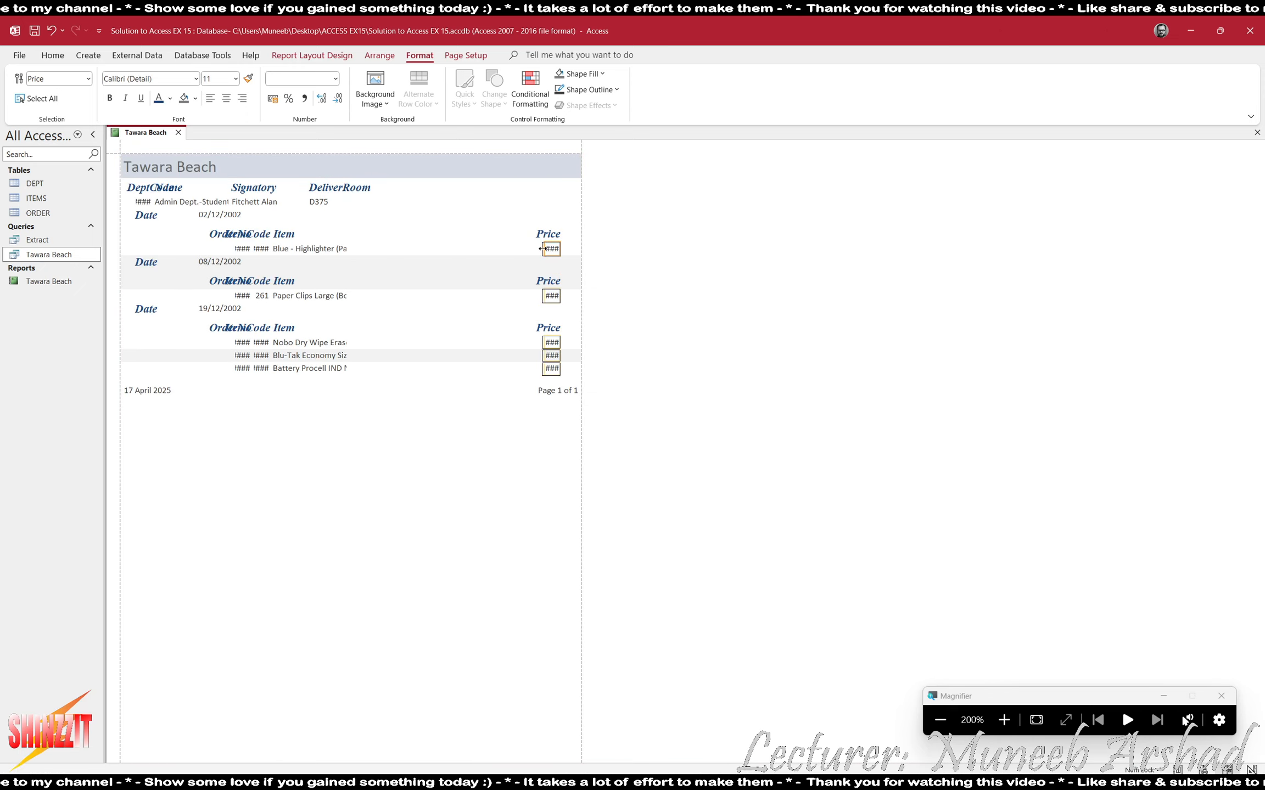
{"action": "left_click", "coordinate": [286, 235]}
{"action": "left_click", "coordinate": [403, 242]}
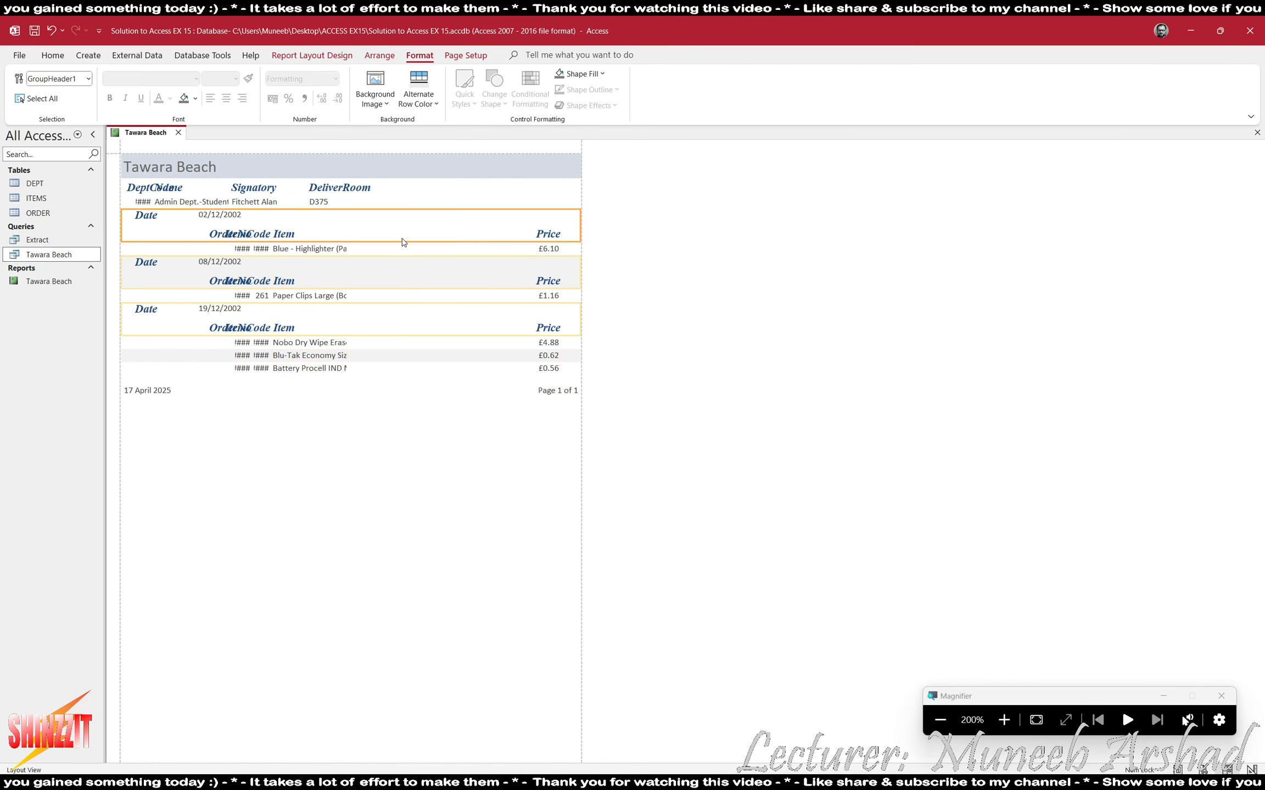
- Widen the Item field to show full item descriptions and move it with its label right, beside the Price column
{"action": "left_click", "coordinate": [333, 251]}
{"action": "left_click_drag", "start_coordinate": [348, 248], "coordinate": [389, 250]}
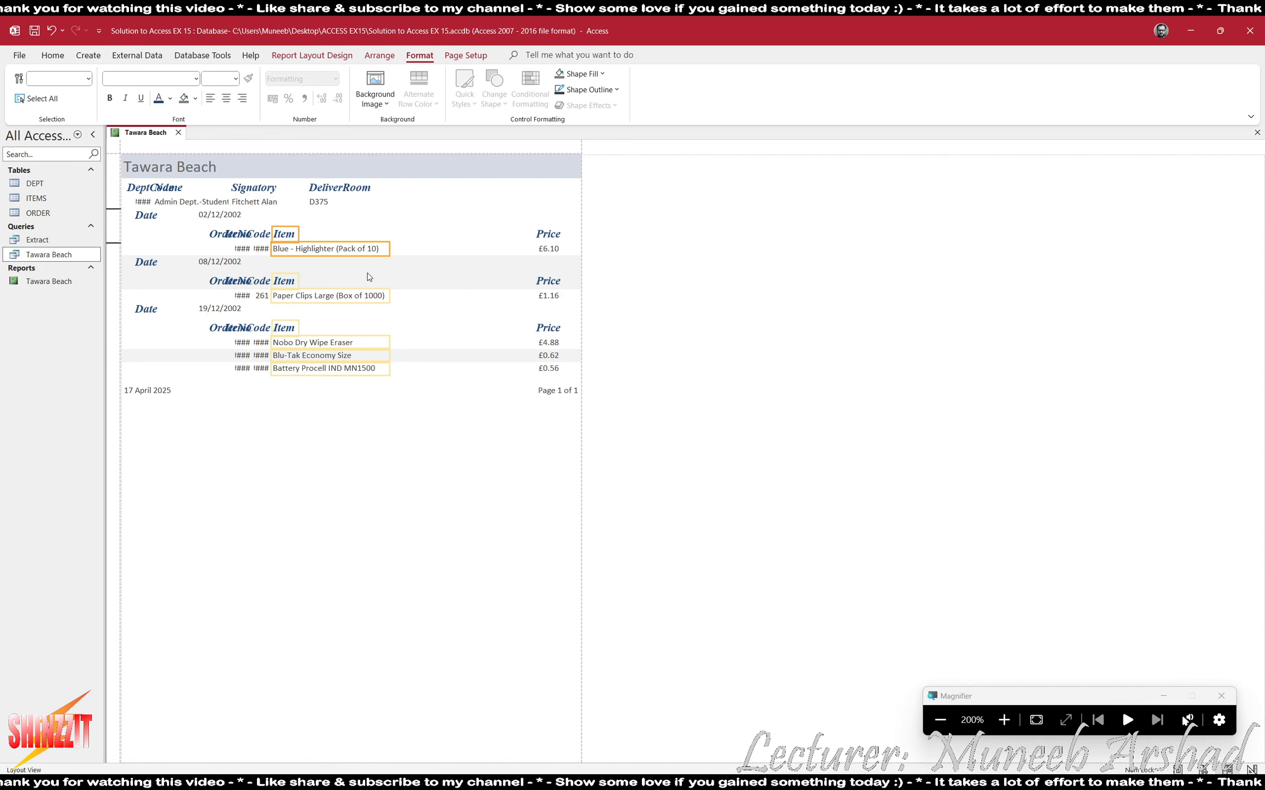
{"action": "key", "text": "Right"}
{"action": "key", "text": "Right"}
{"action": "key", "text": "Right"}
{"action": "key", "text": "Right"}
{"action": "key", "text": "Right"}
{"action": "key", "text": "Right"}
{"action": "key", "text": "Right"}
{"action": "key", "text": "Right"}
{"action": "key", "text": "Right"}
{"action": "key", "text": "Right"}
{"action": "key", "text": "Right"}
{"action": "key", "text": "Right"}
{"action": "key", "text": "Right"}
{"action": "key", "text": "Right"}
{"action": "key", "text": "Right"}
{"action": "key", "text": "Right"}
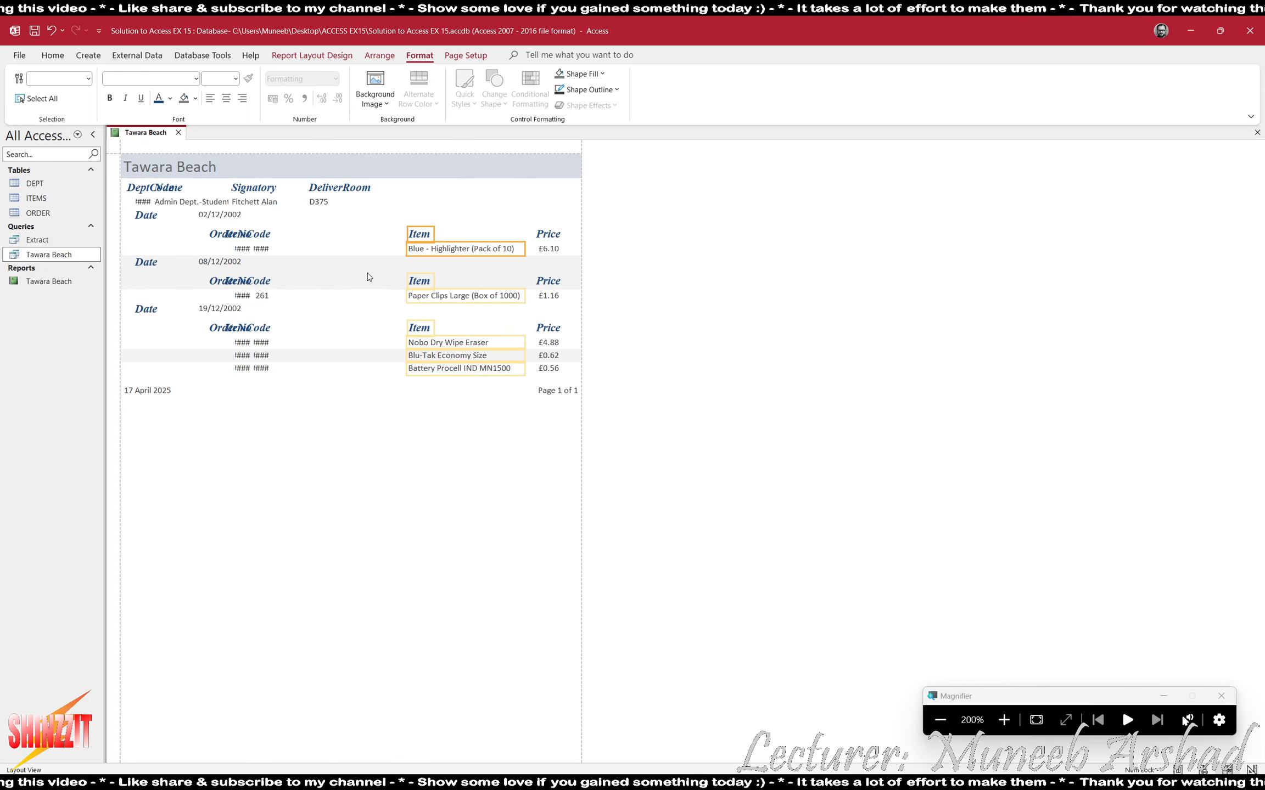
- Move the ItemCode label and field right, beside the Item column, and widen the field to show full codes
{"action": "left_click", "coordinate": [253, 233]}
{"action": "left_click", "coordinate": [263, 249], "text": "ctrl"}
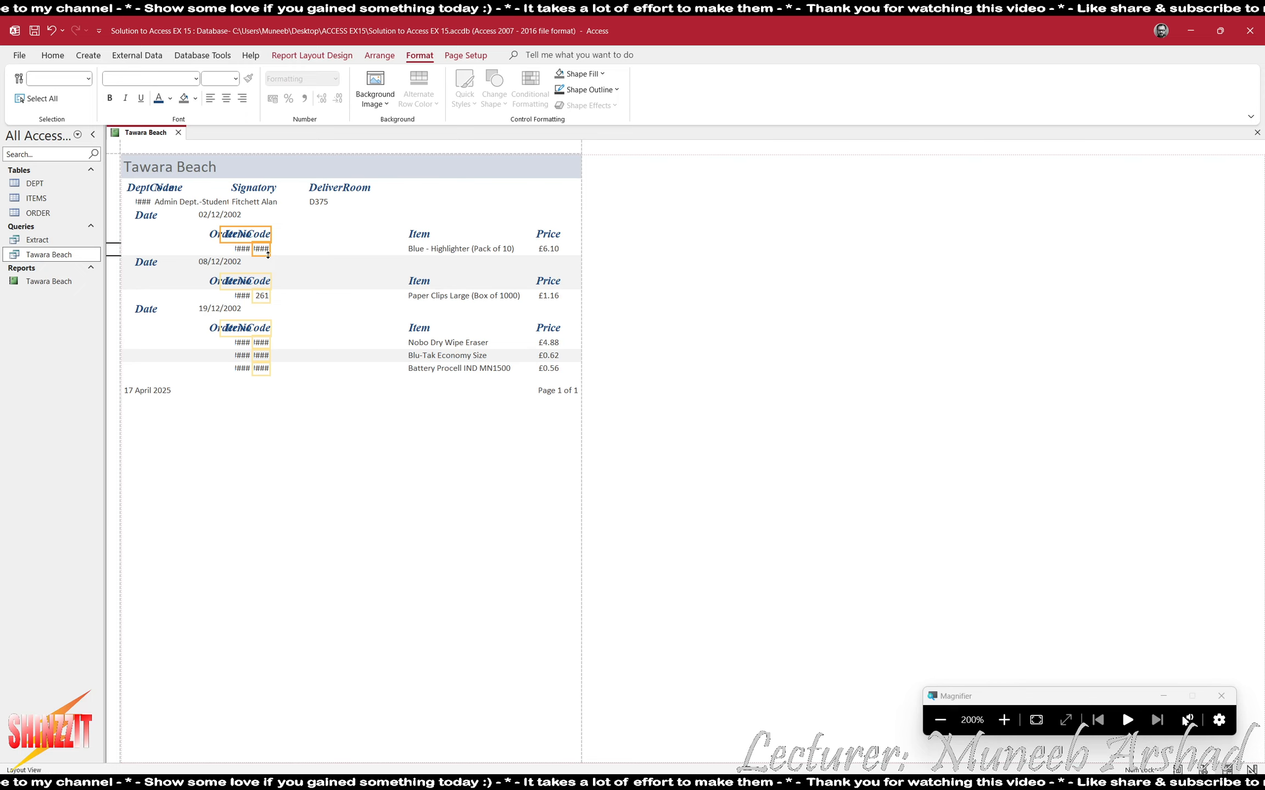
{"action": "key", "text": "Right"}
{"action": "key", "text": "Right"}
{"action": "key", "text": "Right"}
{"action": "key", "text": "Right"}
{"action": "key", "text": "Right"}
{"action": "key", "text": "Right"}
{"action": "key", "text": "Right"}
{"action": "key", "text": "Right"}
{"action": "key", "text": "Right"}
{"action": "key", "text": "Right"}
{"action": "key", "text": "Right"}
{"action": "key", "text": "Right"}
{"action": "key", "text": "Right"}
{"action": "key", "text": "Right"}
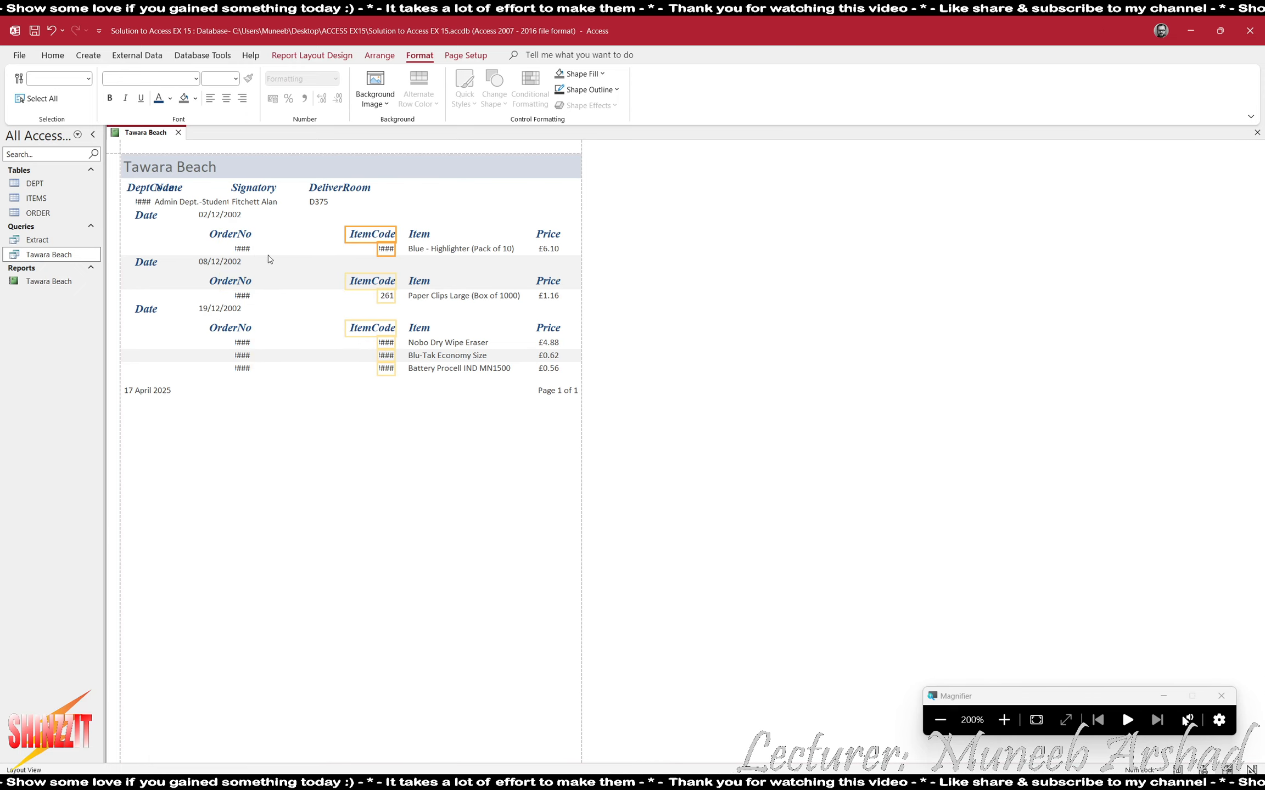
{"action": "key", "text": "Left"}
{"action": "left_click", "coordinate": [337, 250]}
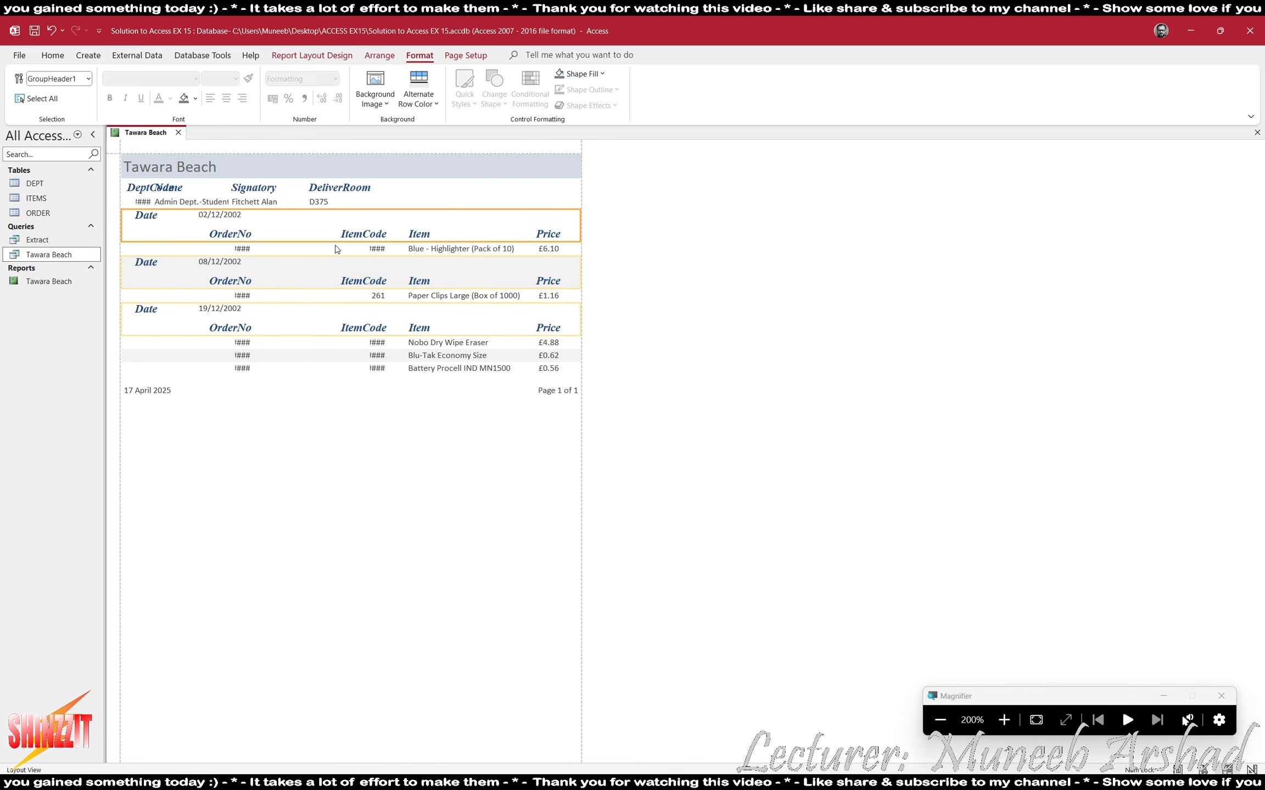
{"action": "left_click", "coordinate": [373, 250]}
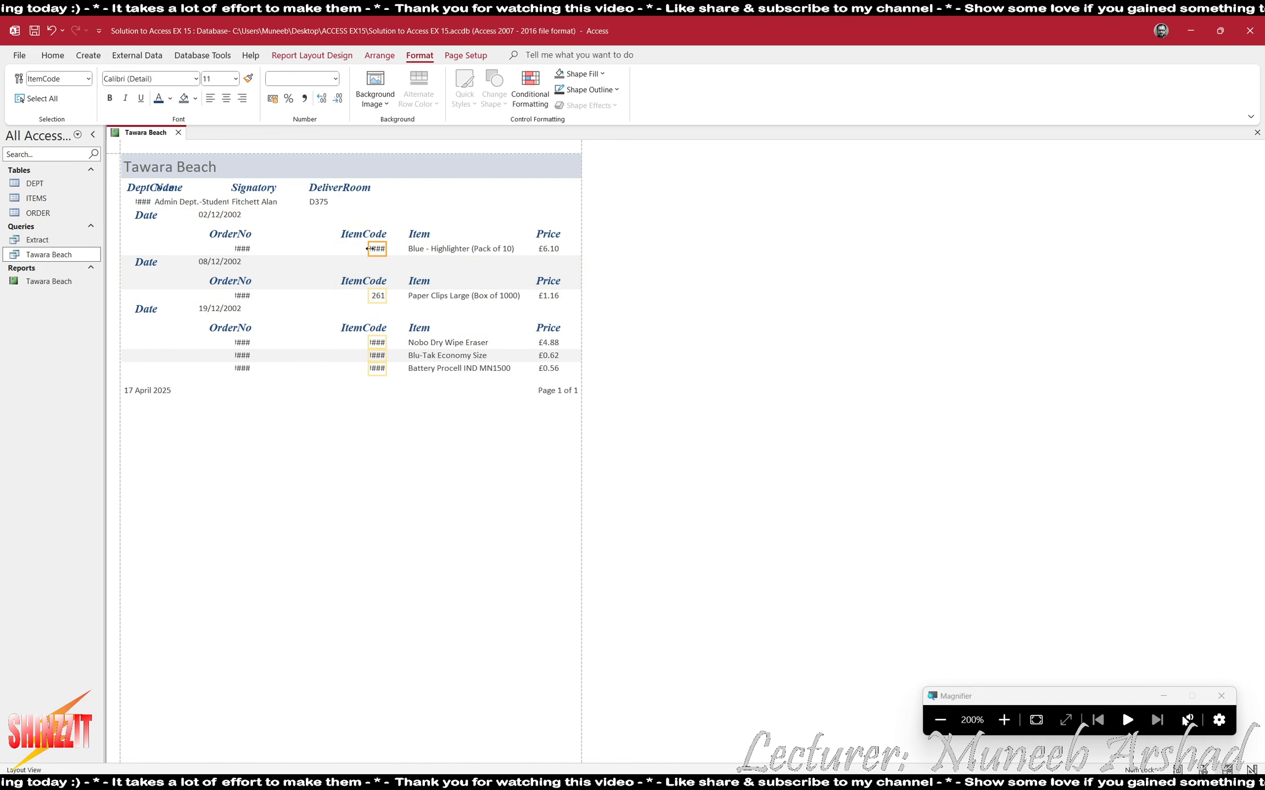
{"action": "left_click_drag", "start_coordinate": [345, 249], "coordinate": [354, 250]}
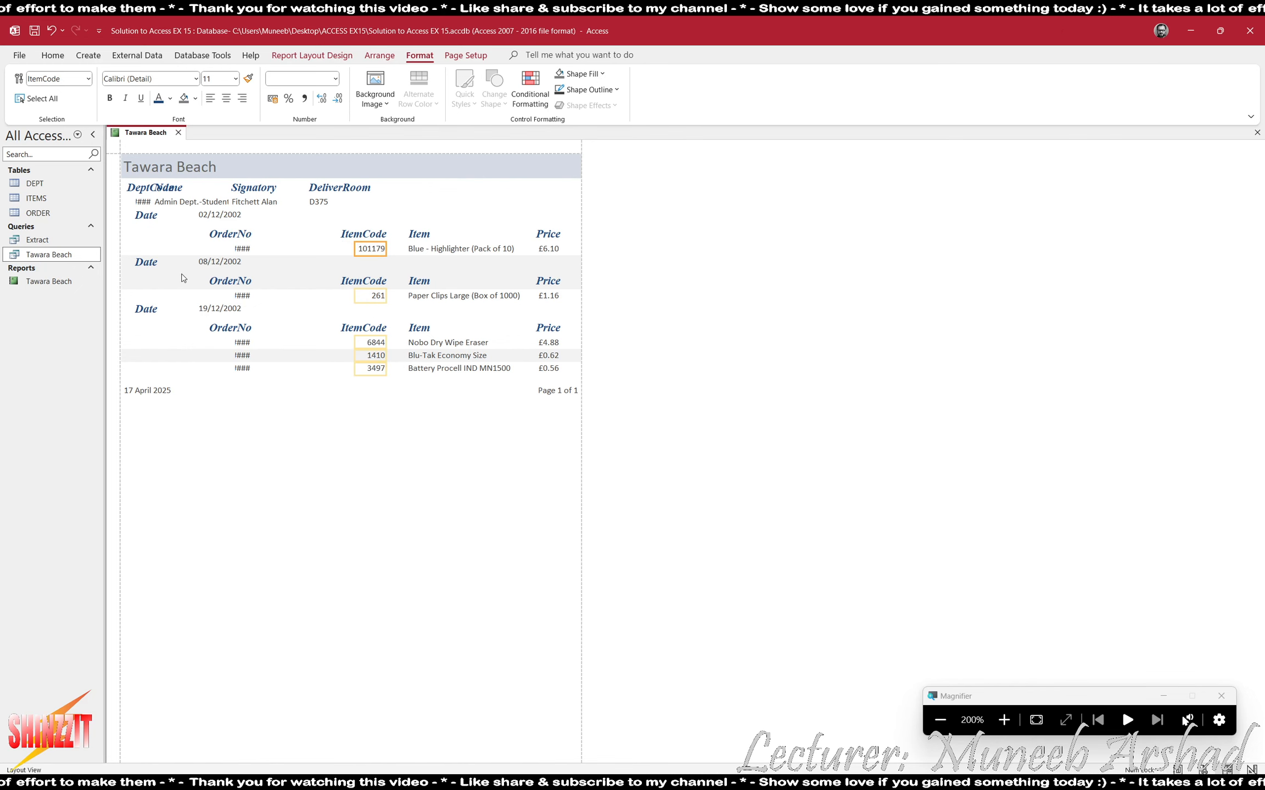
- Widen the OrderNo field to show full numbers and move it with its label right, beside the ItemCode column
{"action": "left_click", "coordinate": [249, 249]}
{"action": "left_click_drag", "start_coordinate": [233, 245], "coordinate": [265, 262]}
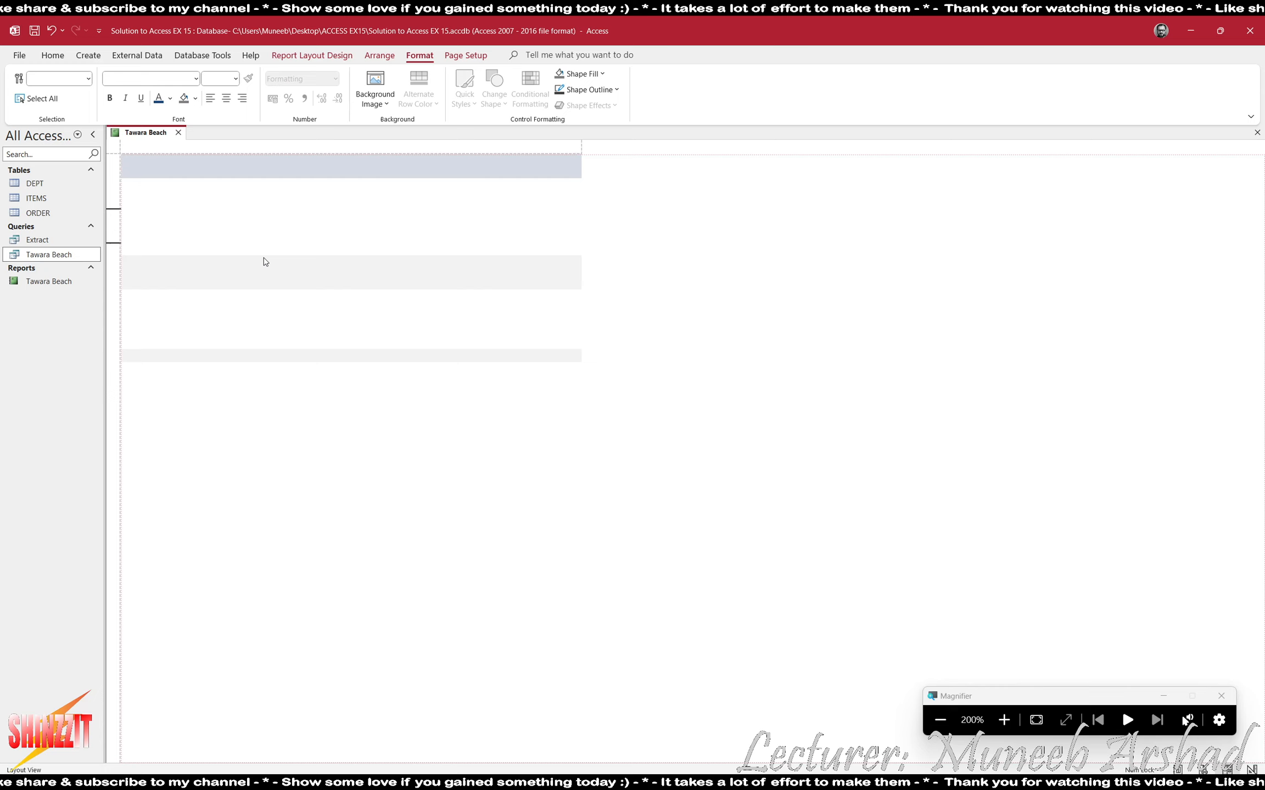
{"action": "key", "text": "Right"}
{"action": "key", "text": "Left"}
{"action": "key", "text": "Left"}
{"action": "key", "text": "Left"}
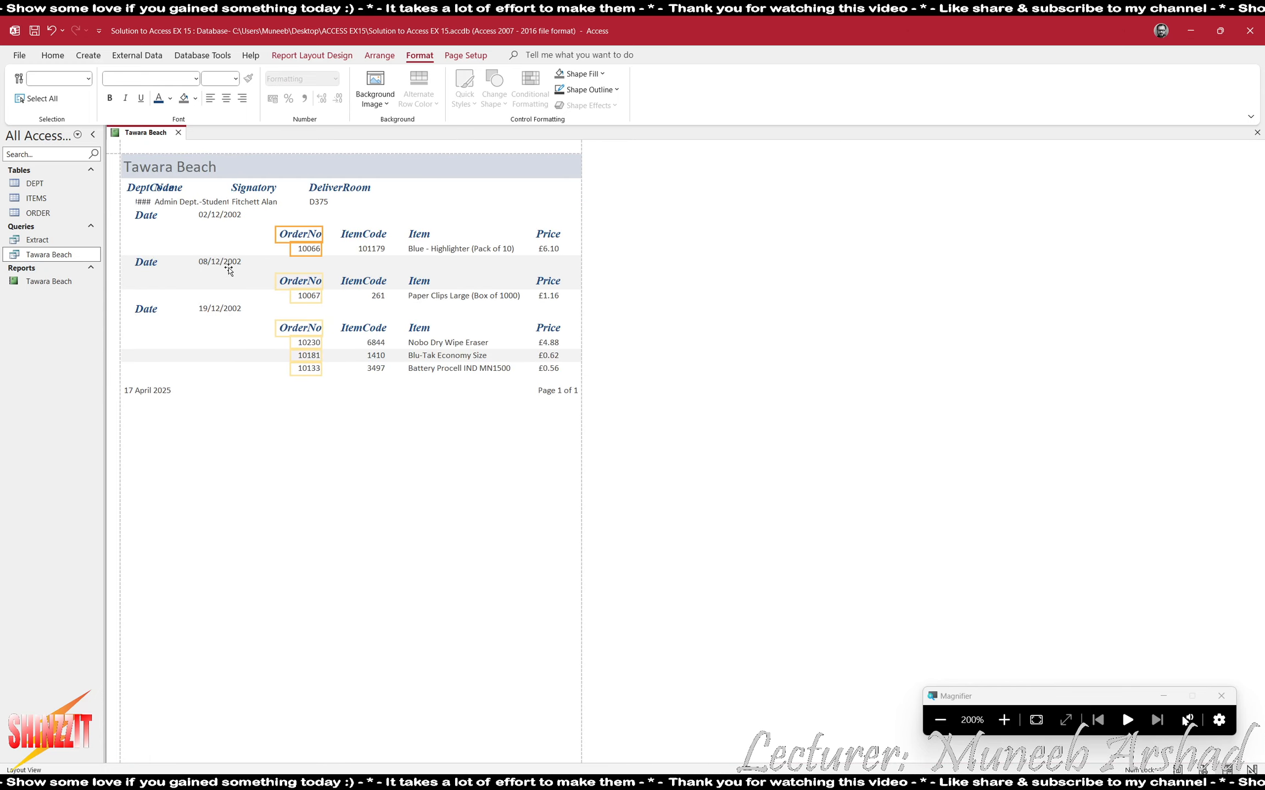
- Check the group heading wording in the sample report PDF and change the Date label's text to "Order placed on:"
{"action": "left_click", "coordinate": [154, 214]}
{"action": "key", "text": "alt+Tab"}
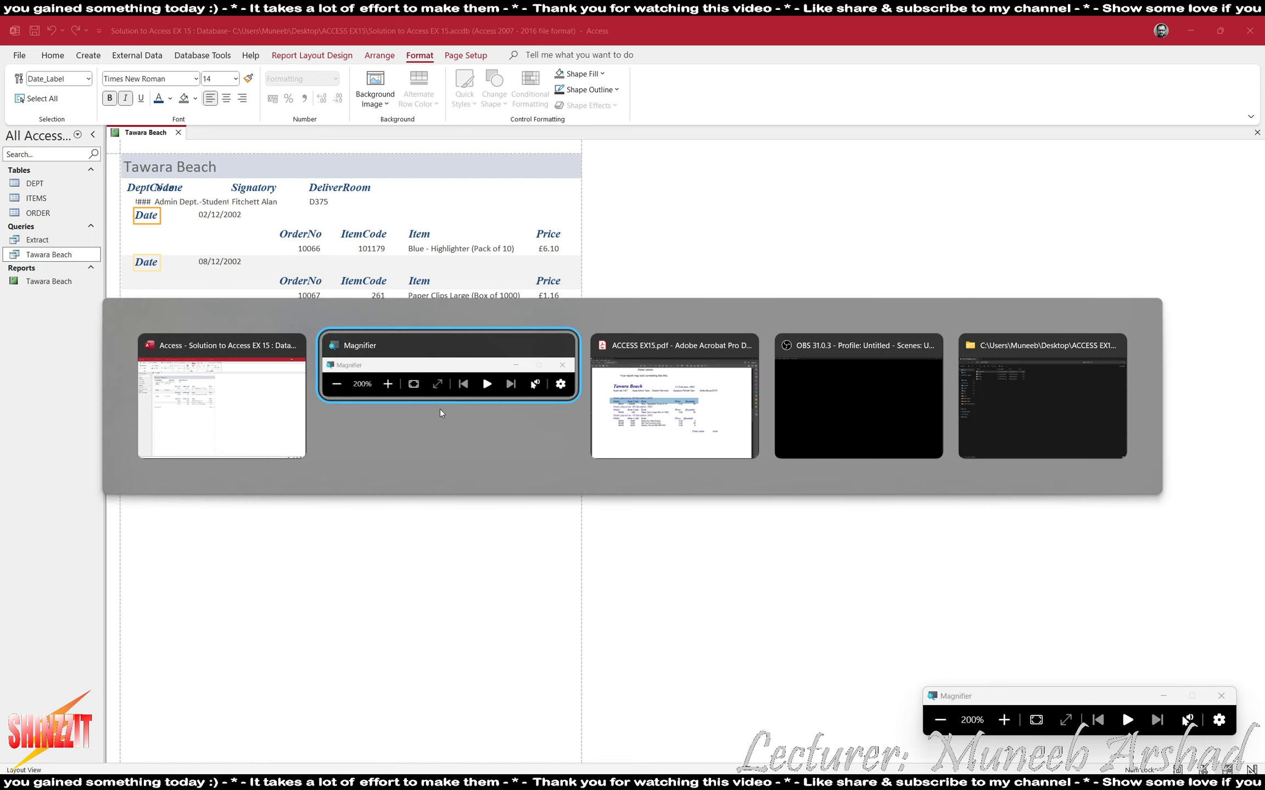
{"action": "key", "text": "alt+Tab"}
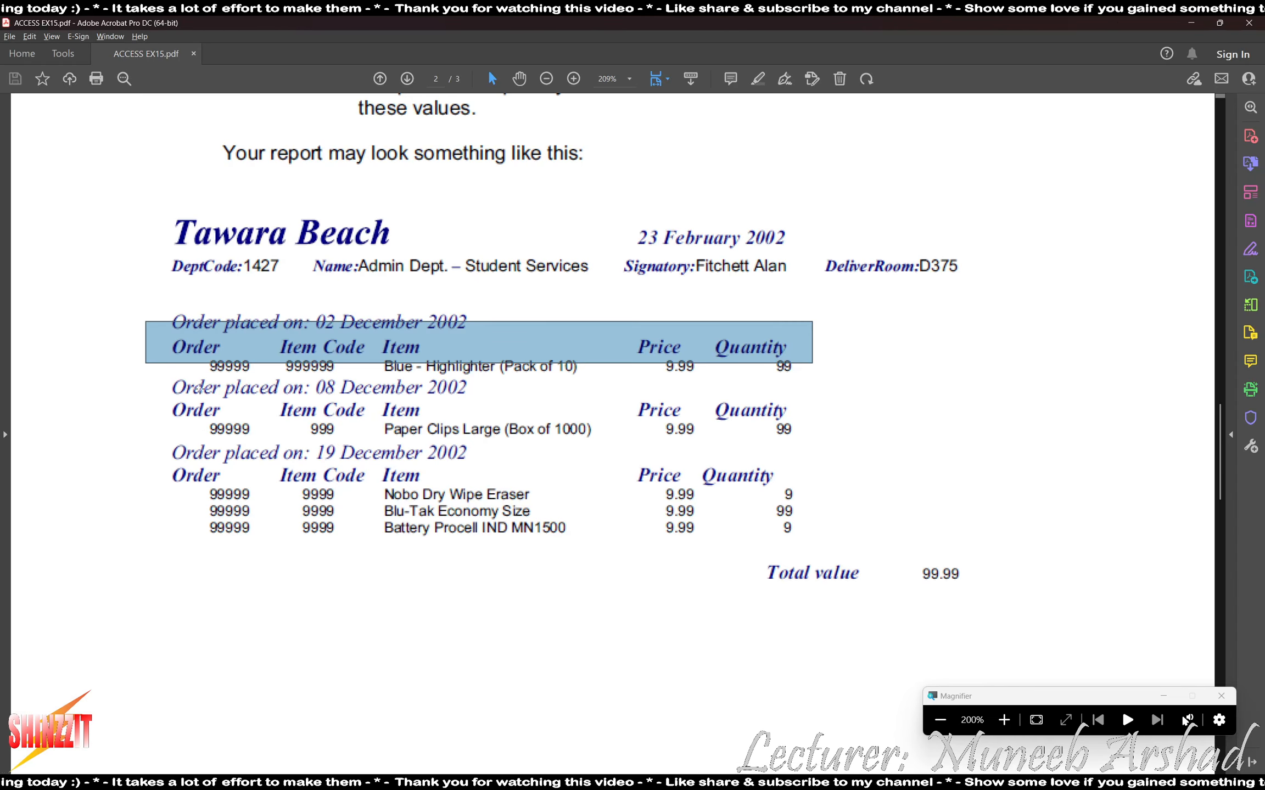
{"action": "left_click_drag", "start_coordinate": [162, 377], "coordinate": [311, 397]}
{"action": "key", "text": "alt+Tab"}
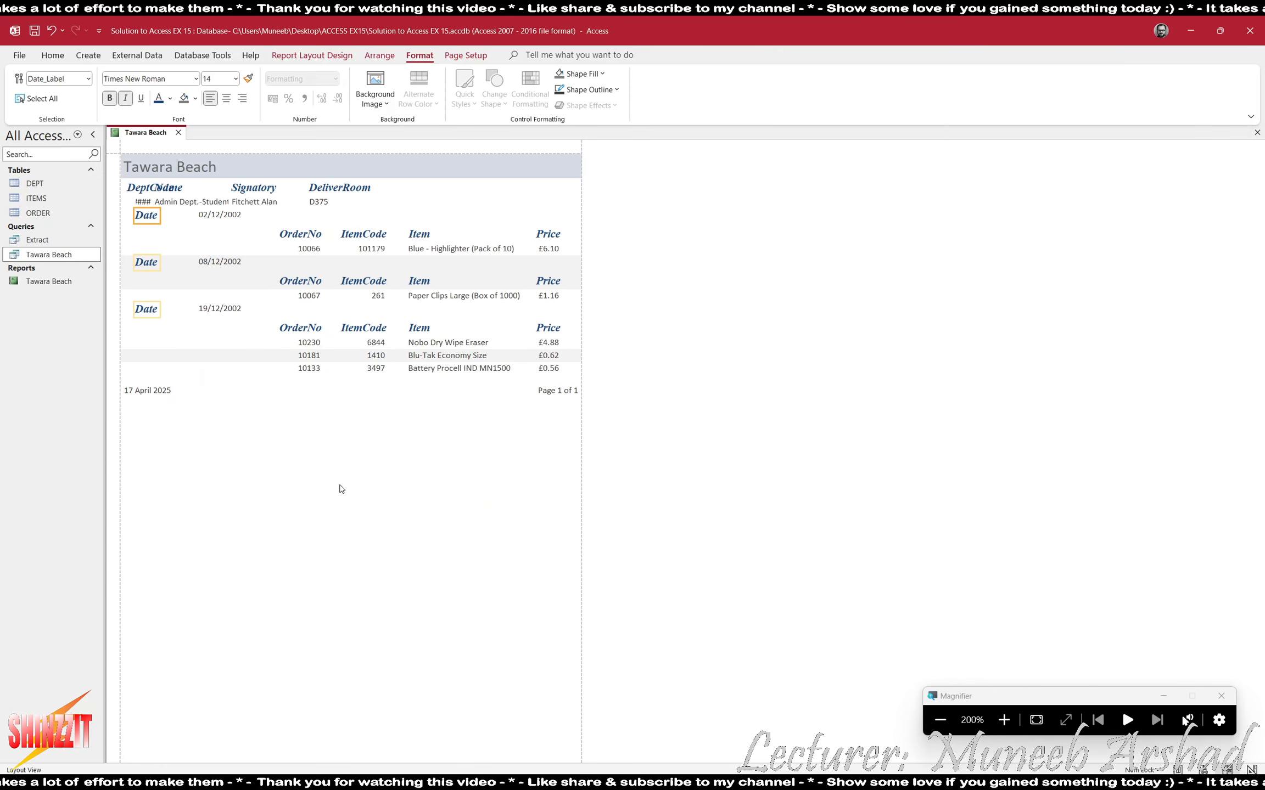
{"action": "double_click", "coordinate": [155, 215]}
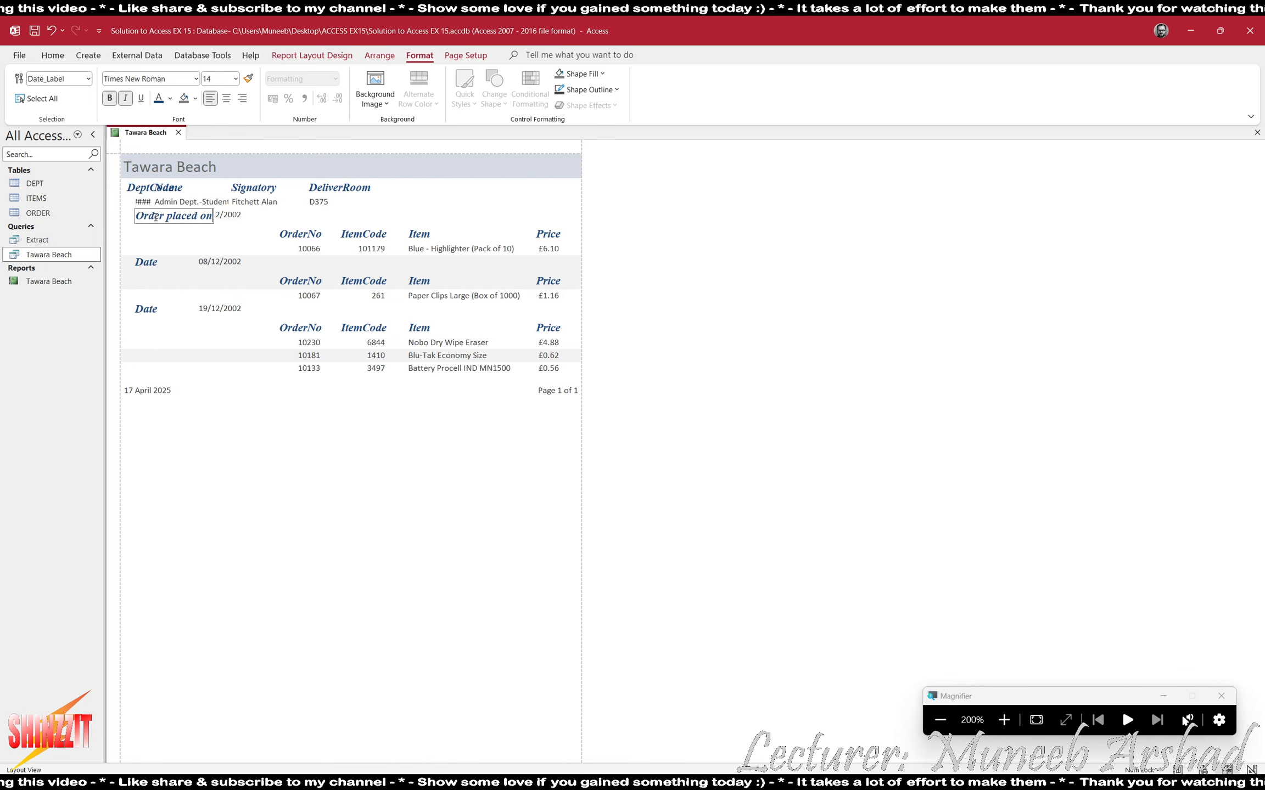
- Move the Date field right so it clears the "Order placed on:" label
{"action": "left_click", "coordinate": [235, 220]}
{"action": "key", "text": "Right"}
{"action": "key", "text": "Right"}
{"action": "key", "text": "Right"}
{"action": "key", "text": "Right"}
{"action": "key", "text": "Right"}
{"action": "key", "text": "Right"}
{"action": "key", "text": "Right"}
{"action": "key", "text": "Right"}
{"action": "key", "text": "Right"}
{"action": "key", "text": "Right"}
{"action": "key", "text": "Right"}
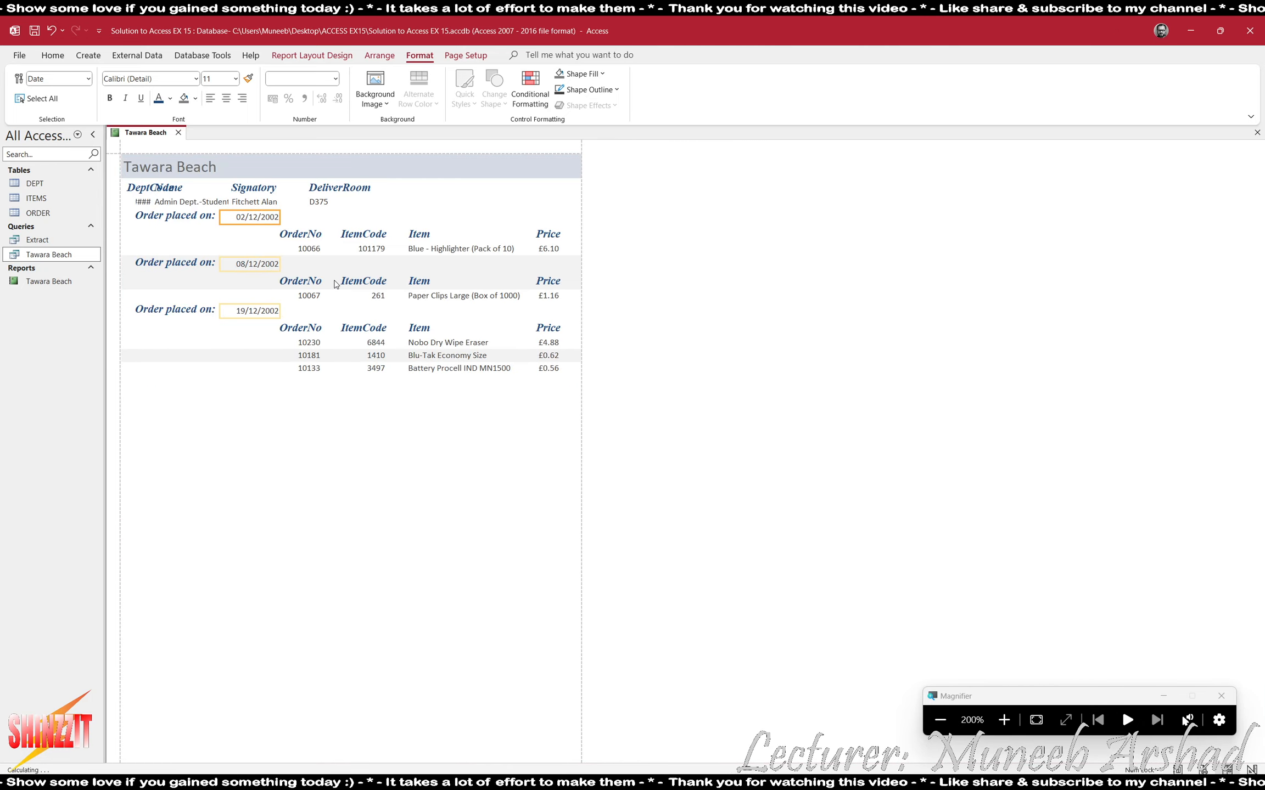
{"action": "key", "text": "Right"}
- Copy the "Order placed on:" label's formatting to the Date field and nudge the field into line with the label
{"action": "key", "text": "alt+Tab"}
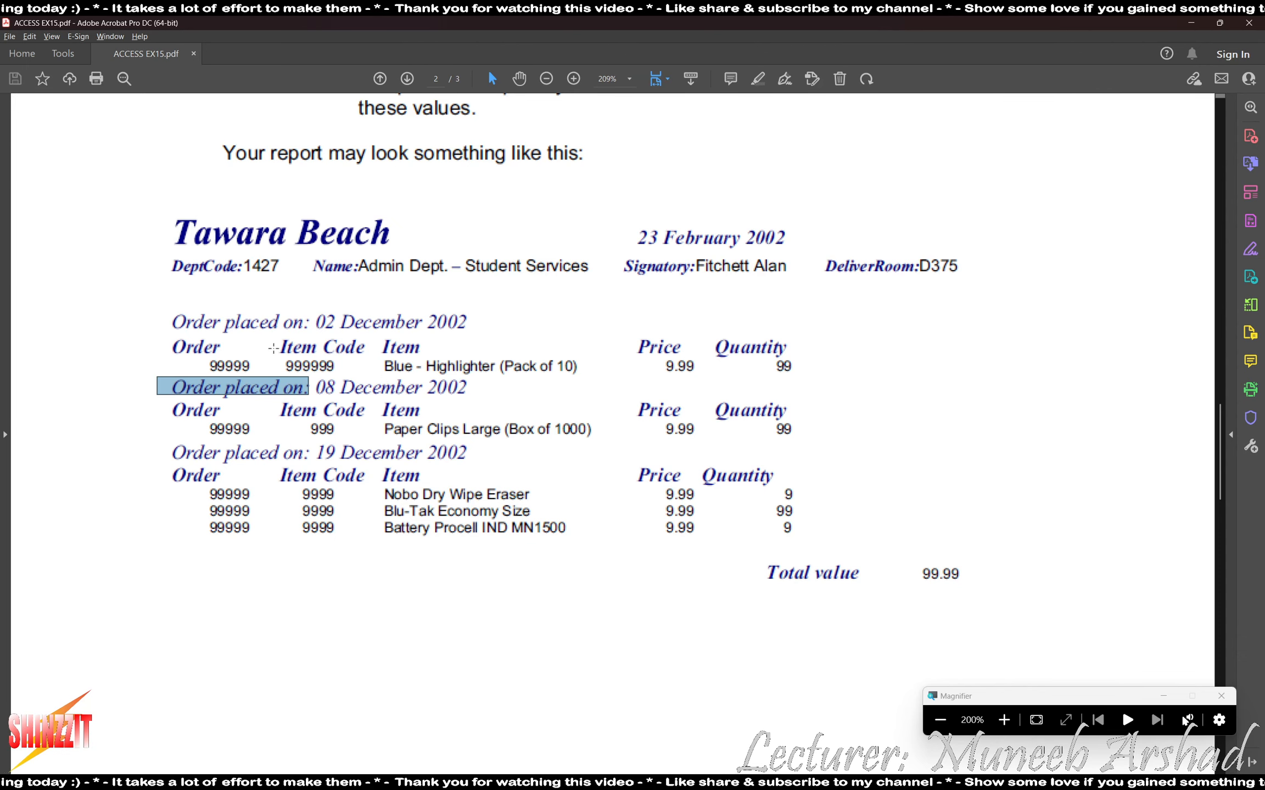
{"action": "key", "text": "alt+Tab"}
{"action": "left_click", "coordinate": [198, 216]}
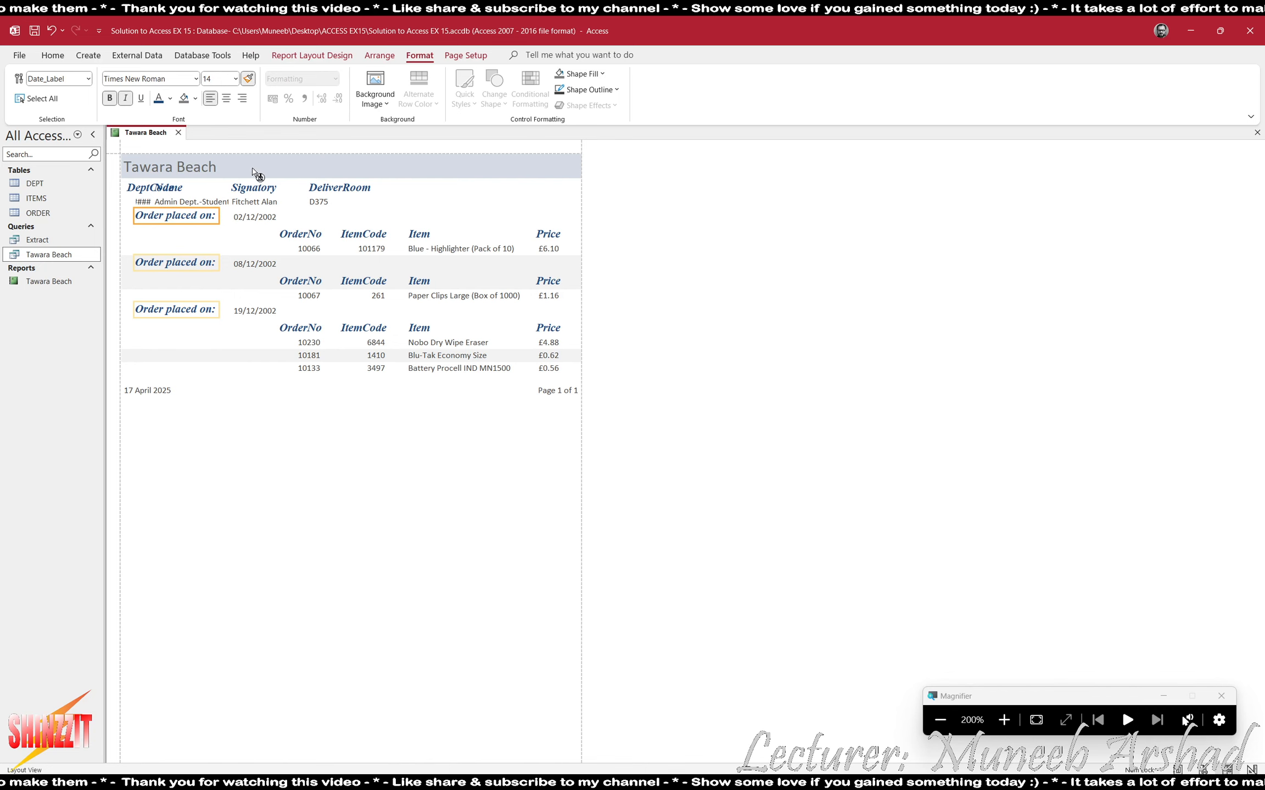
{"action": "left_click", "coordinate": [254, 217]}
{"action": "left_click", "coordinate": [264, 220]}
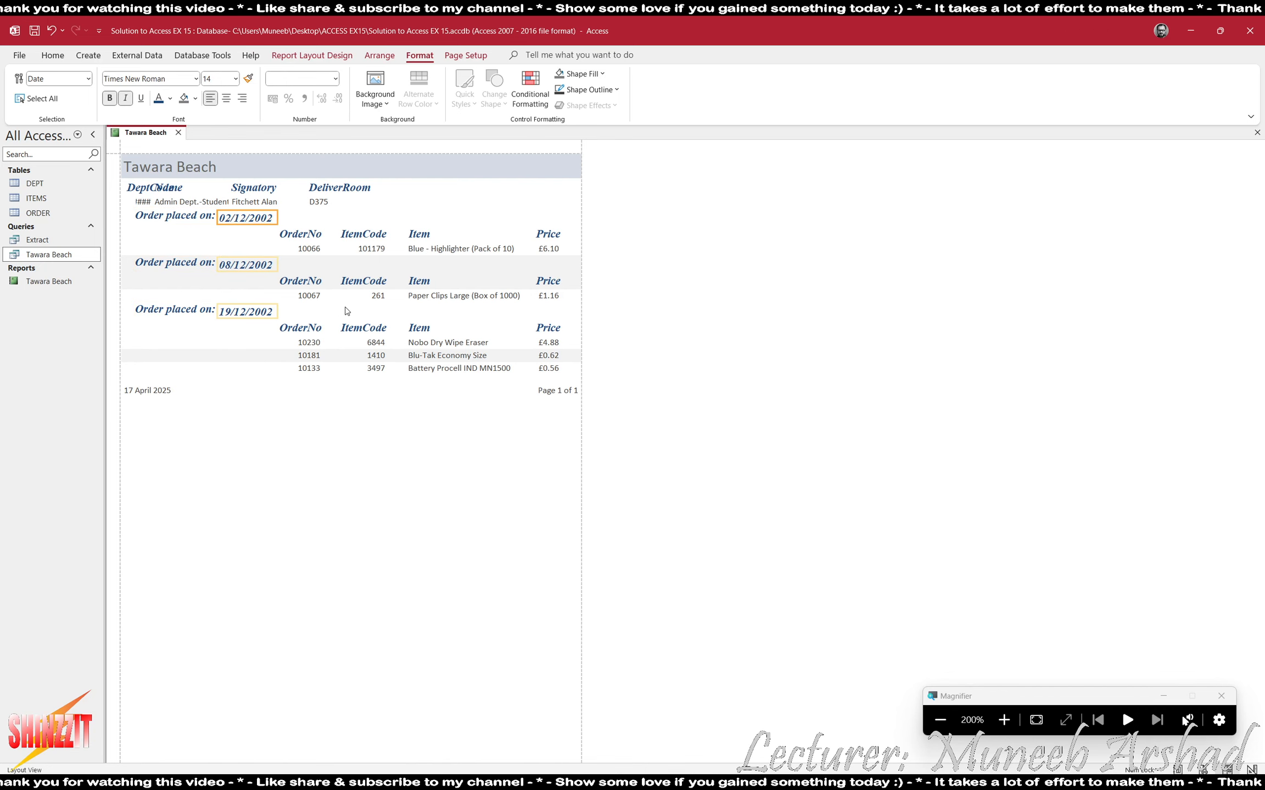
{"action": "key", "text": "Right"}
{"action": "key", "text": "Right"}
{"action": "key", "text": "Right"}
{"action": "key", "text": "Right"}
{"action": "key", "text": "Up"}
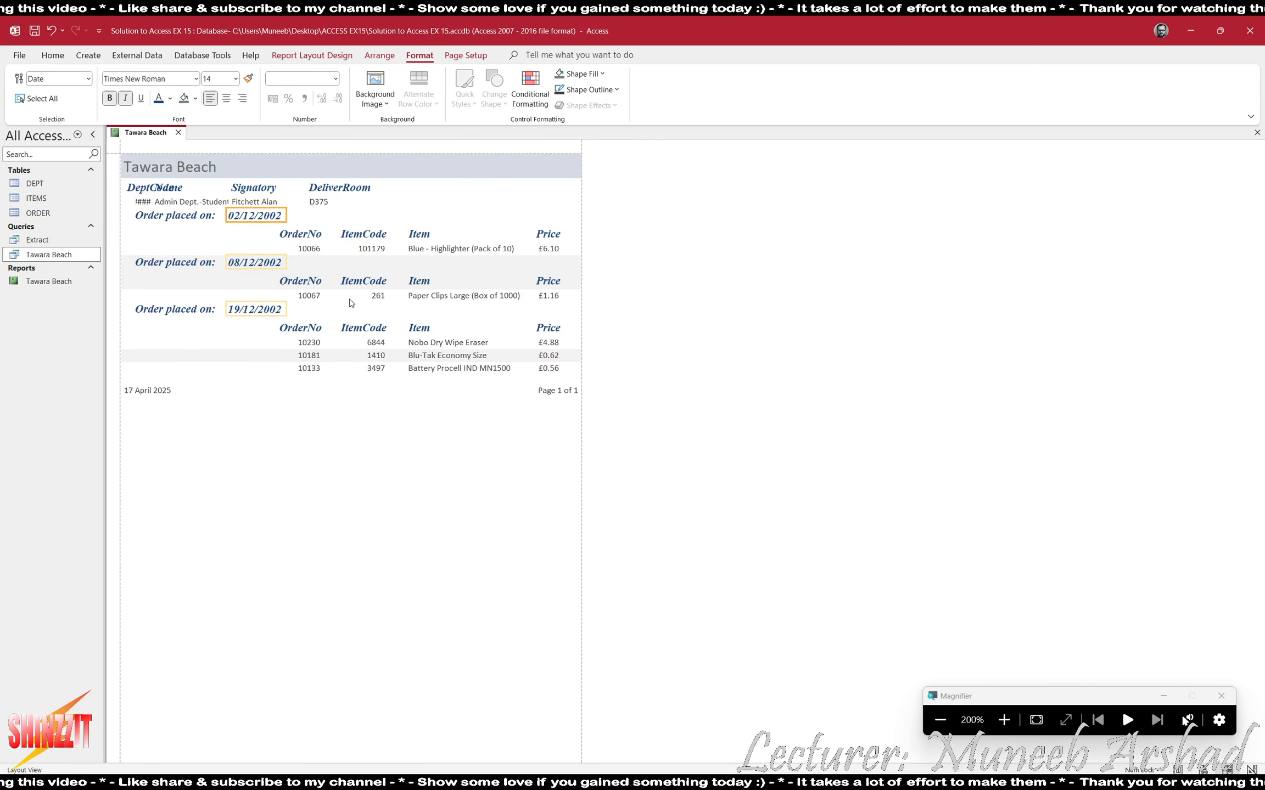
- Set the Date field's format to dd mmmm yyyy, widen it to show the full date and nudge it closer to its label
{"action": "right_click", "coordinate": [272, 216]}
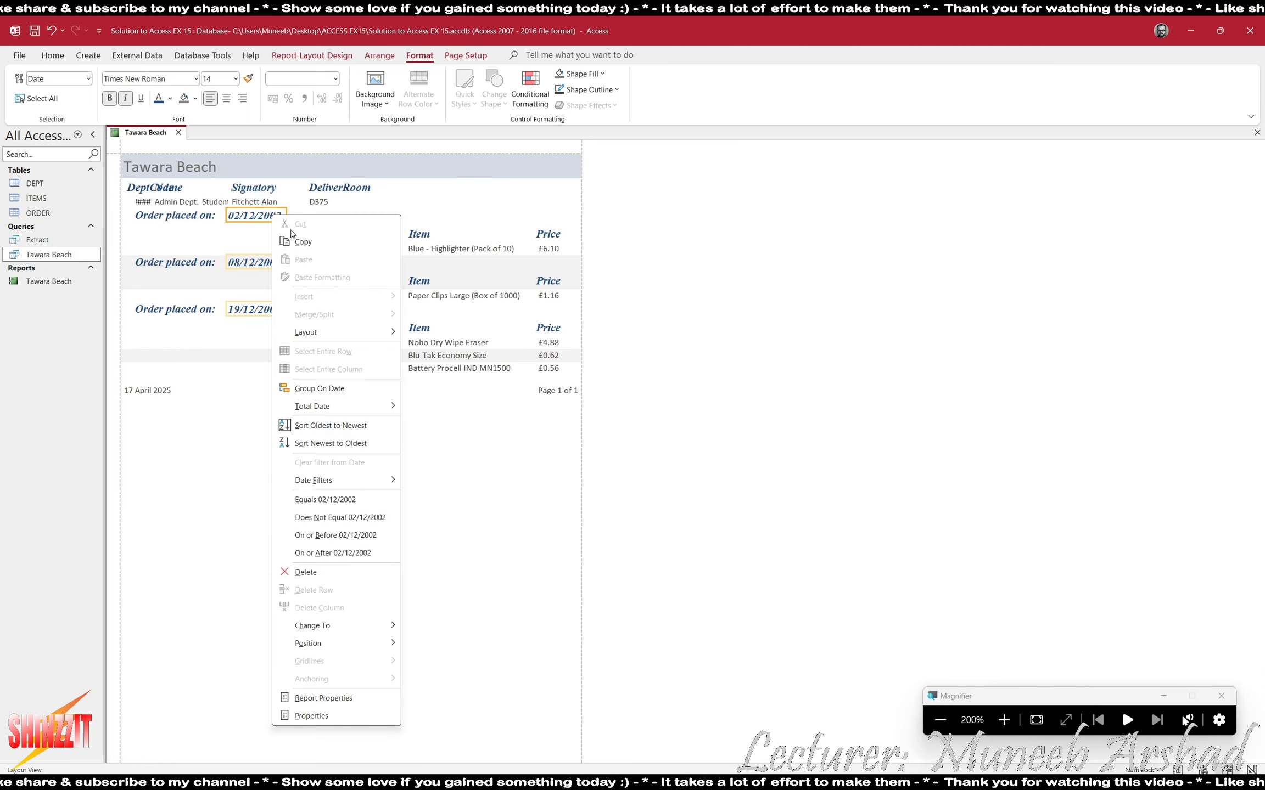
{"action": "left_click", "coordinate": [314, 717]}
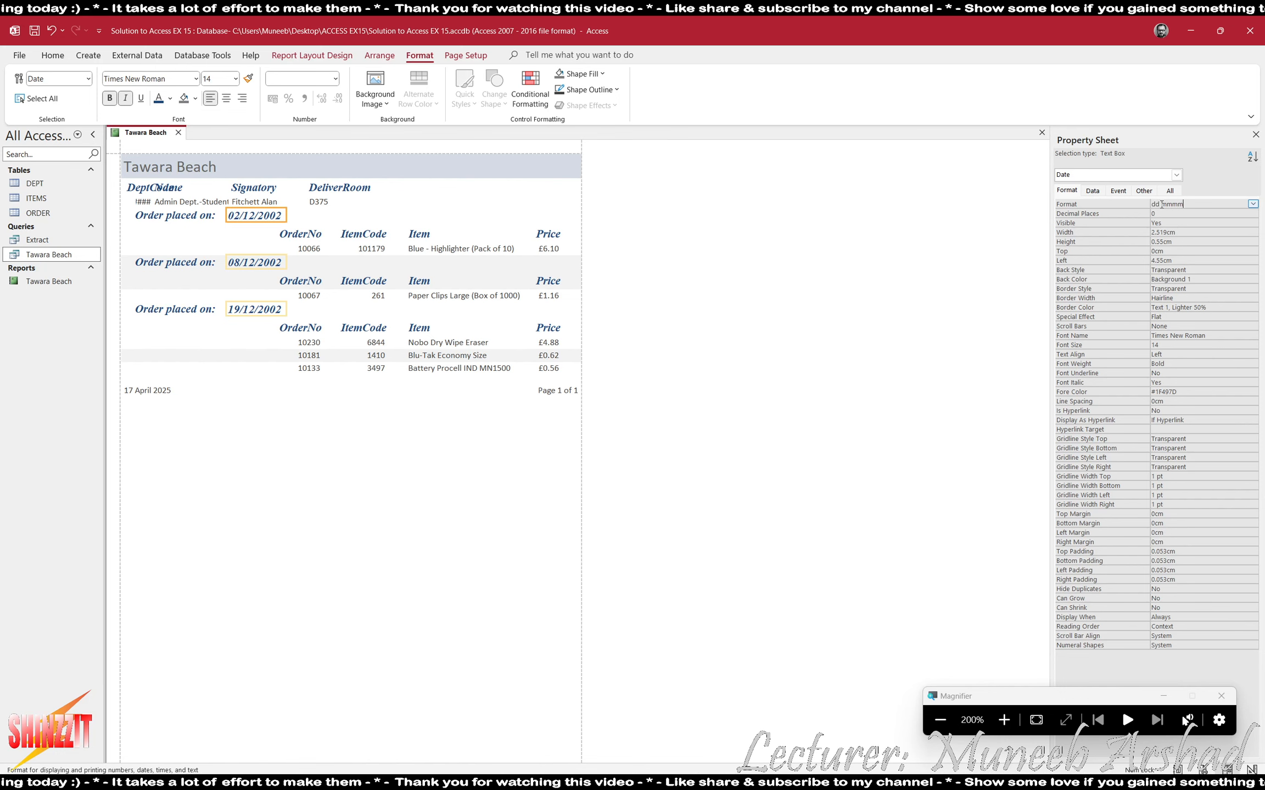
{"action": "type", "text": "yyyy"}
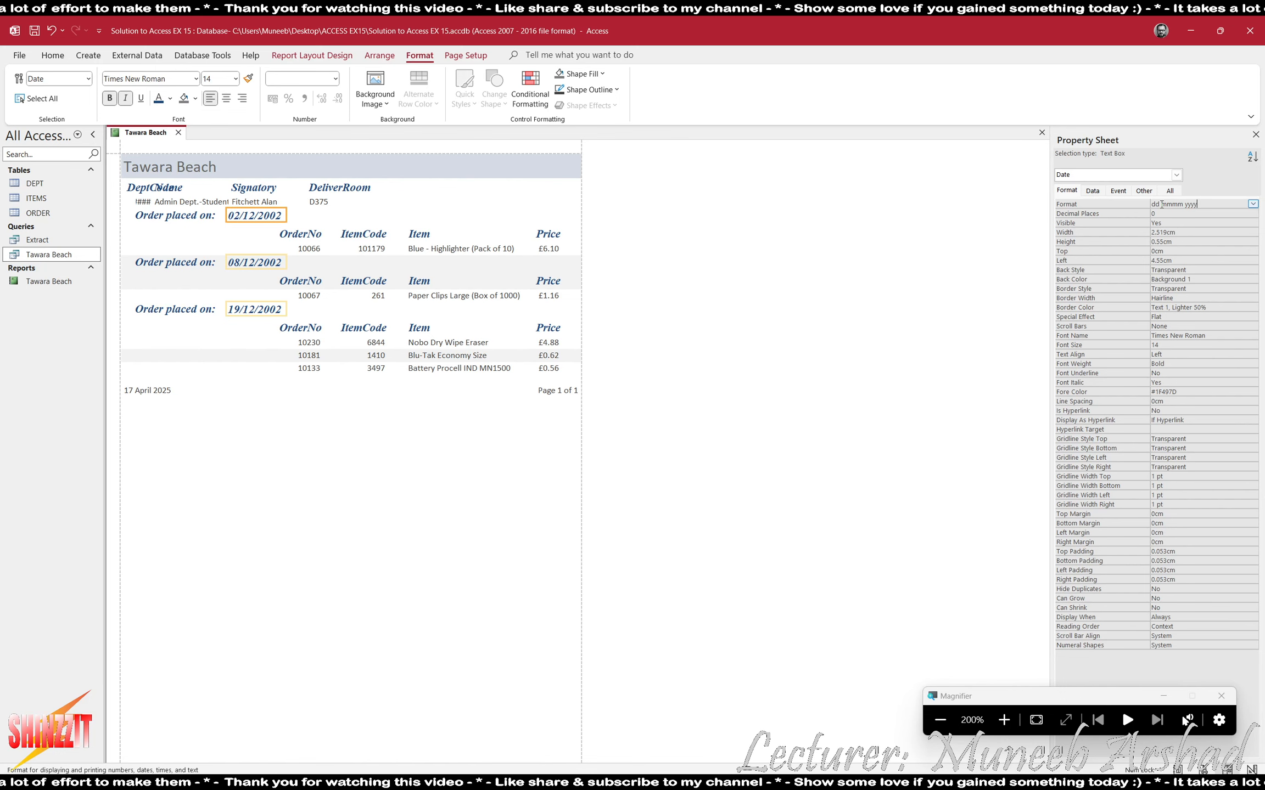
{"action": "key", "text": "Return"}
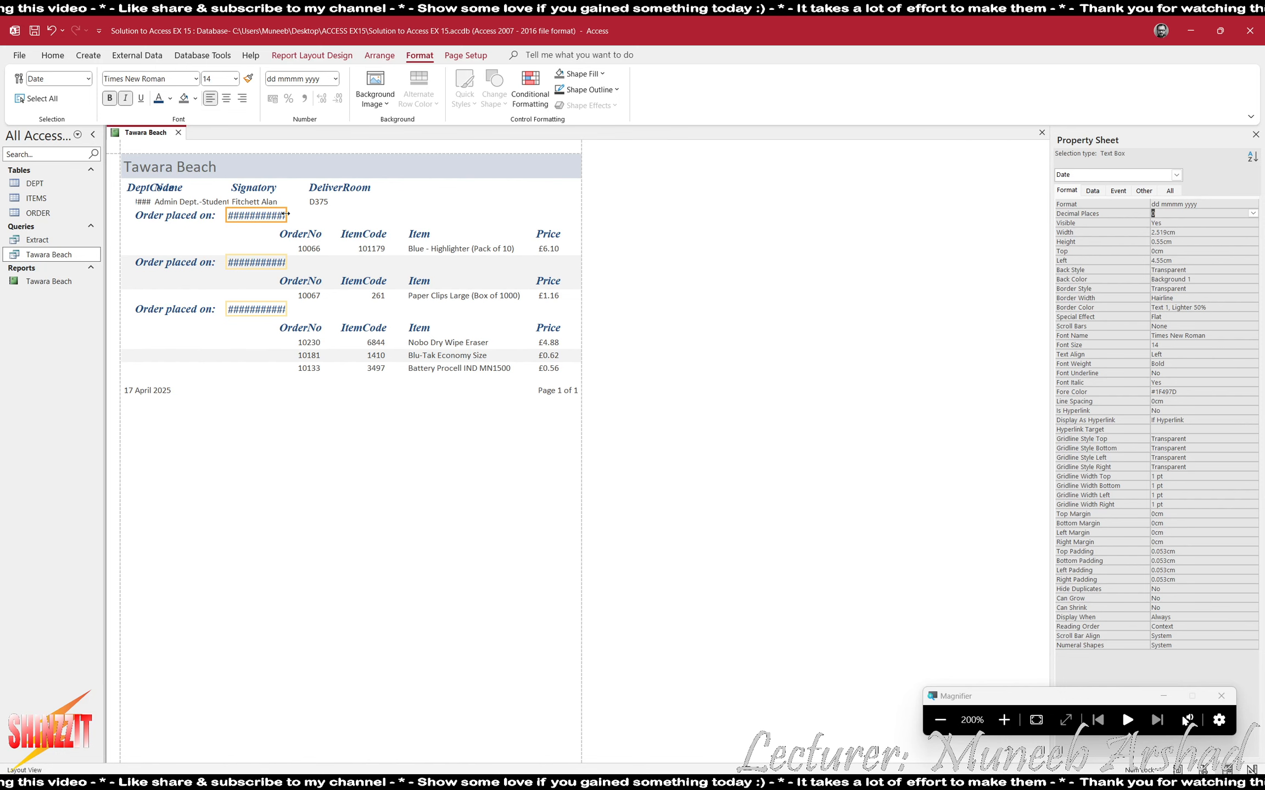
{"action": "left_click_drag", "start_coordinate": [285, 213], "coordinate": [319, 215]}
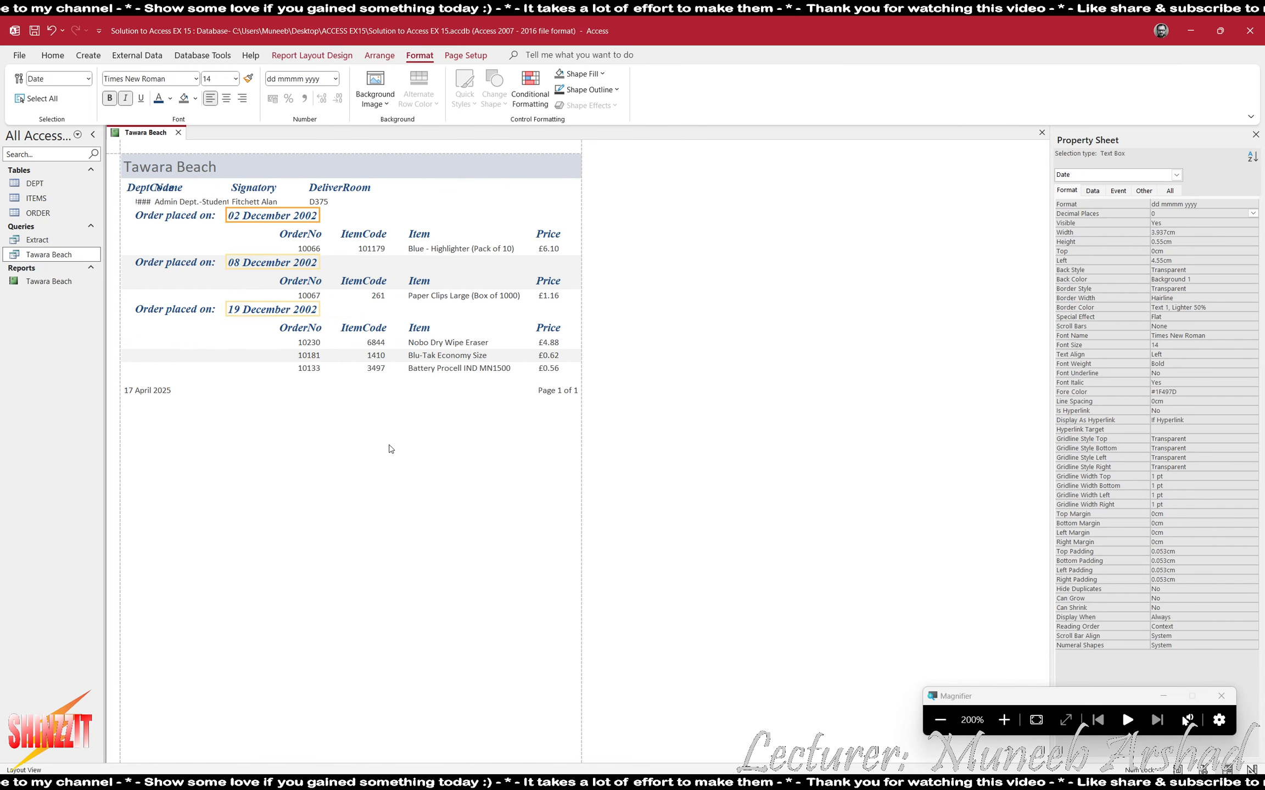
{"action": "key", "text": "Left"}
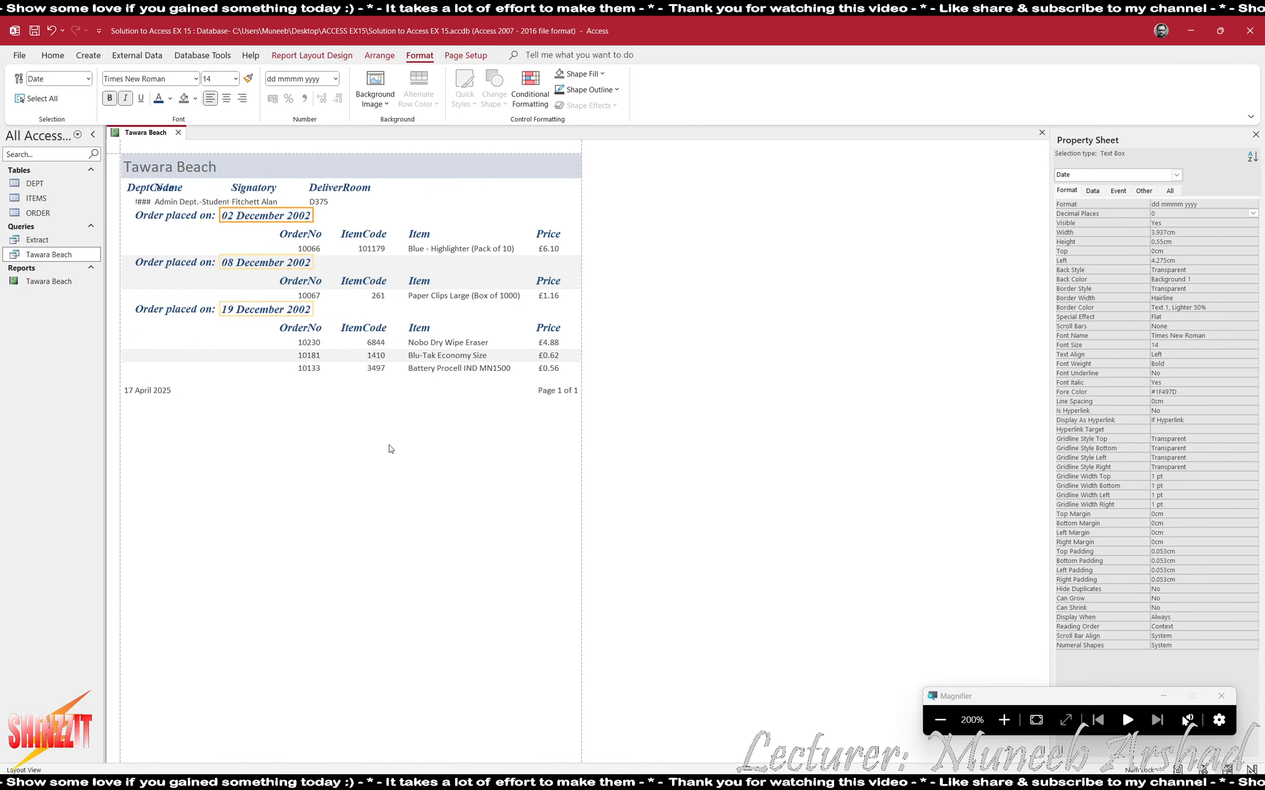
- Compare with the sample report PDF and remove bold from the "Order placed on:" label and the Date field
{"action": "key", "text": "alt+Tab"}
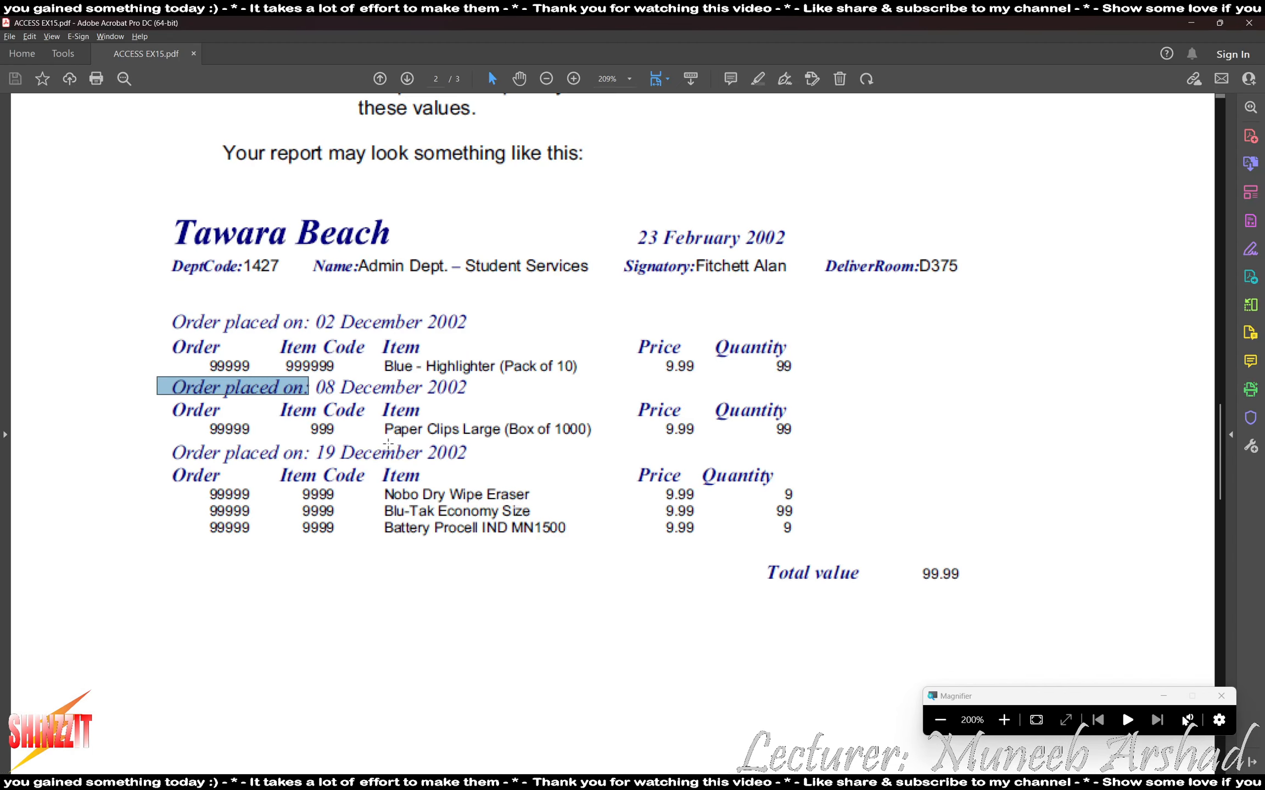
{"action": "key", "text": "alt+Tab"}
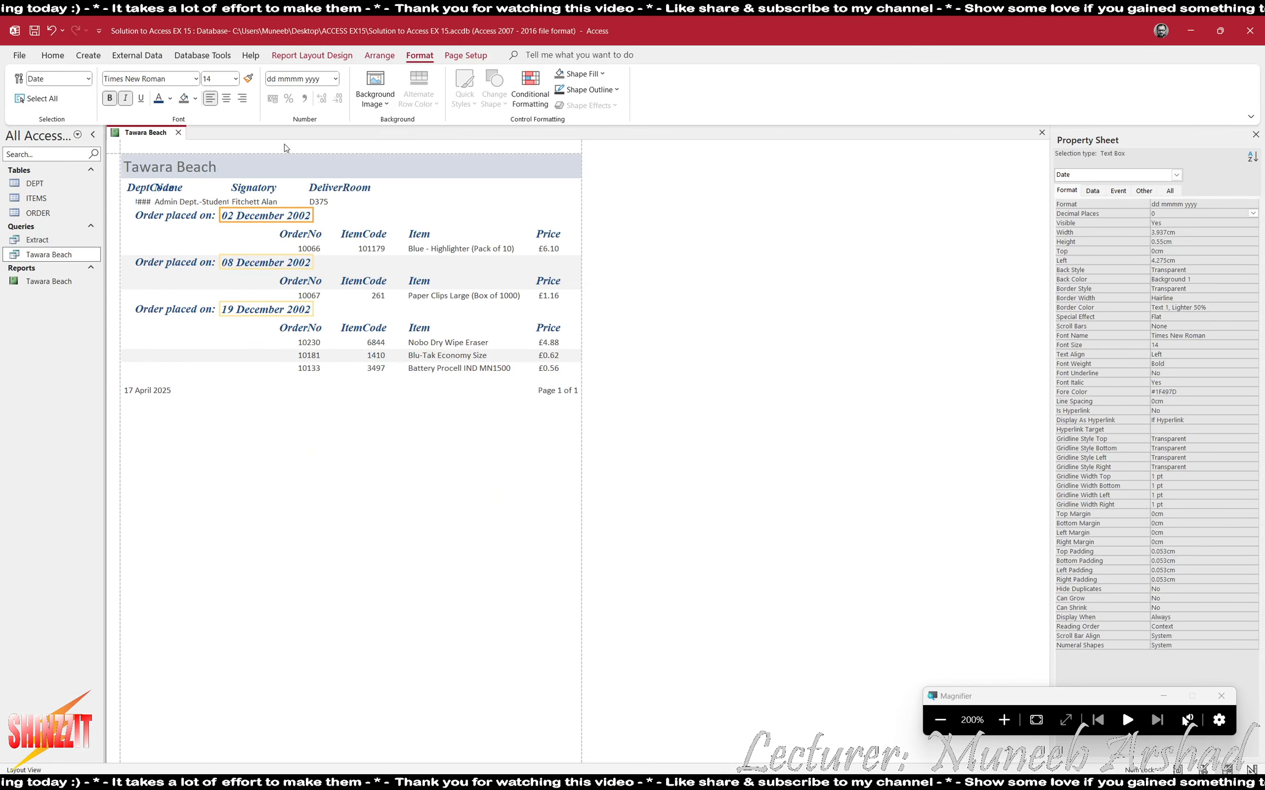
{"action": "left_click", "coordinate": [209, 221], "text": "shift"}
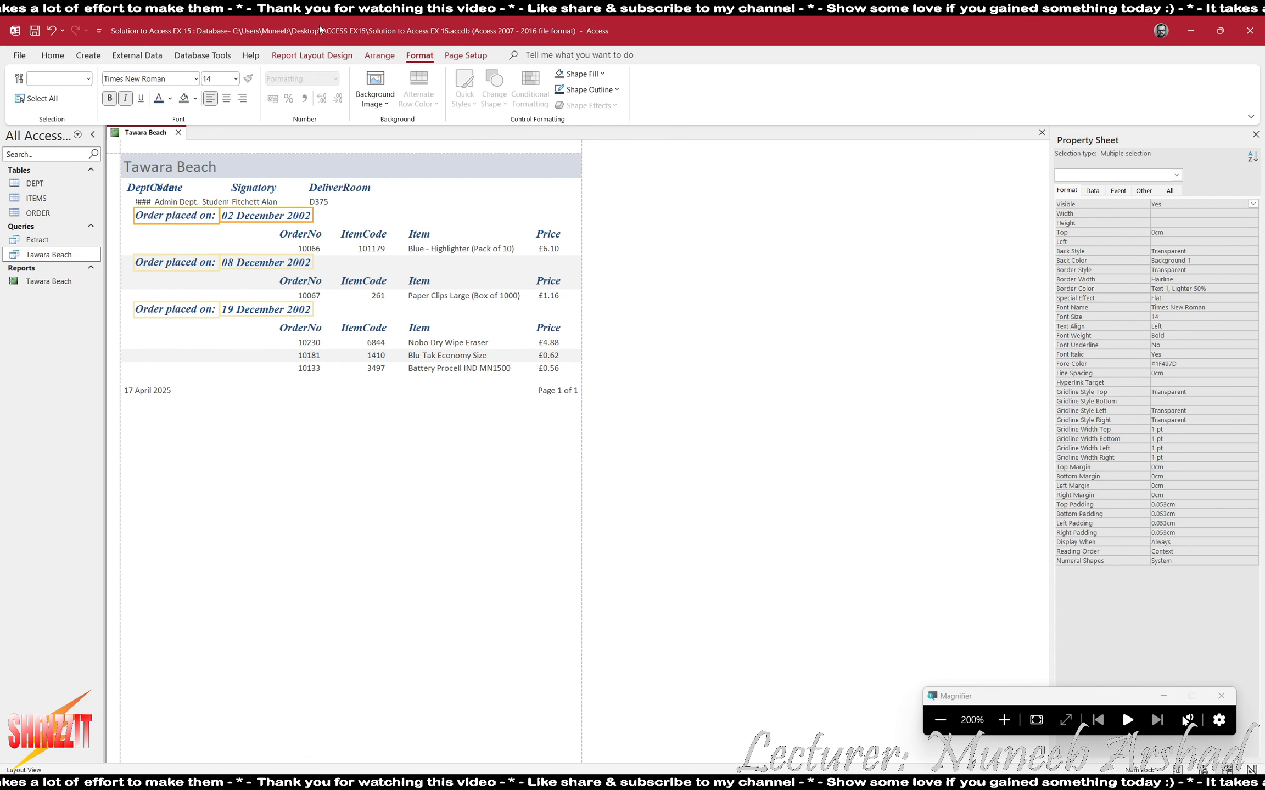
{"action": "left_click", "coordinate": [114, 98]}
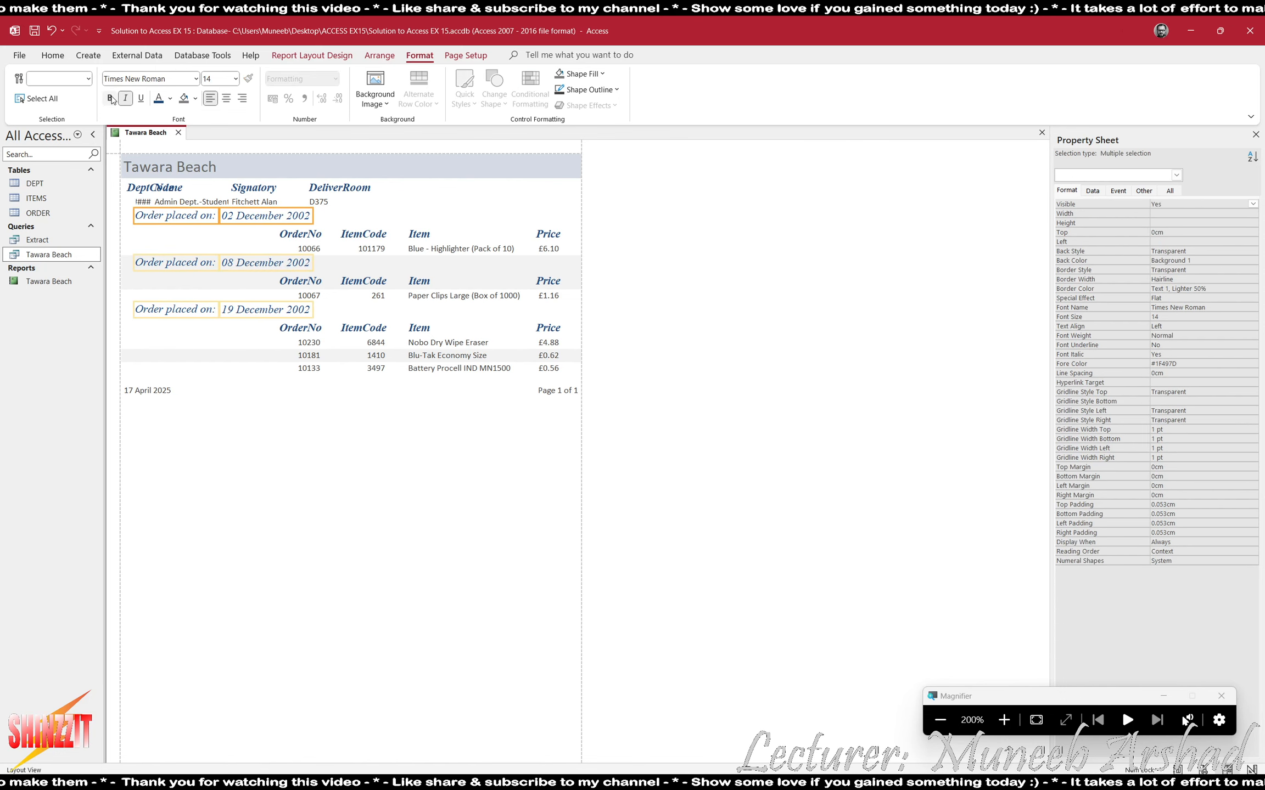
- Switch the report to Design View, move the DeliverRoom field beside its label in the Page Header, and shift the pair right
{"action": "left_click", "coordinate": [446, 201]}
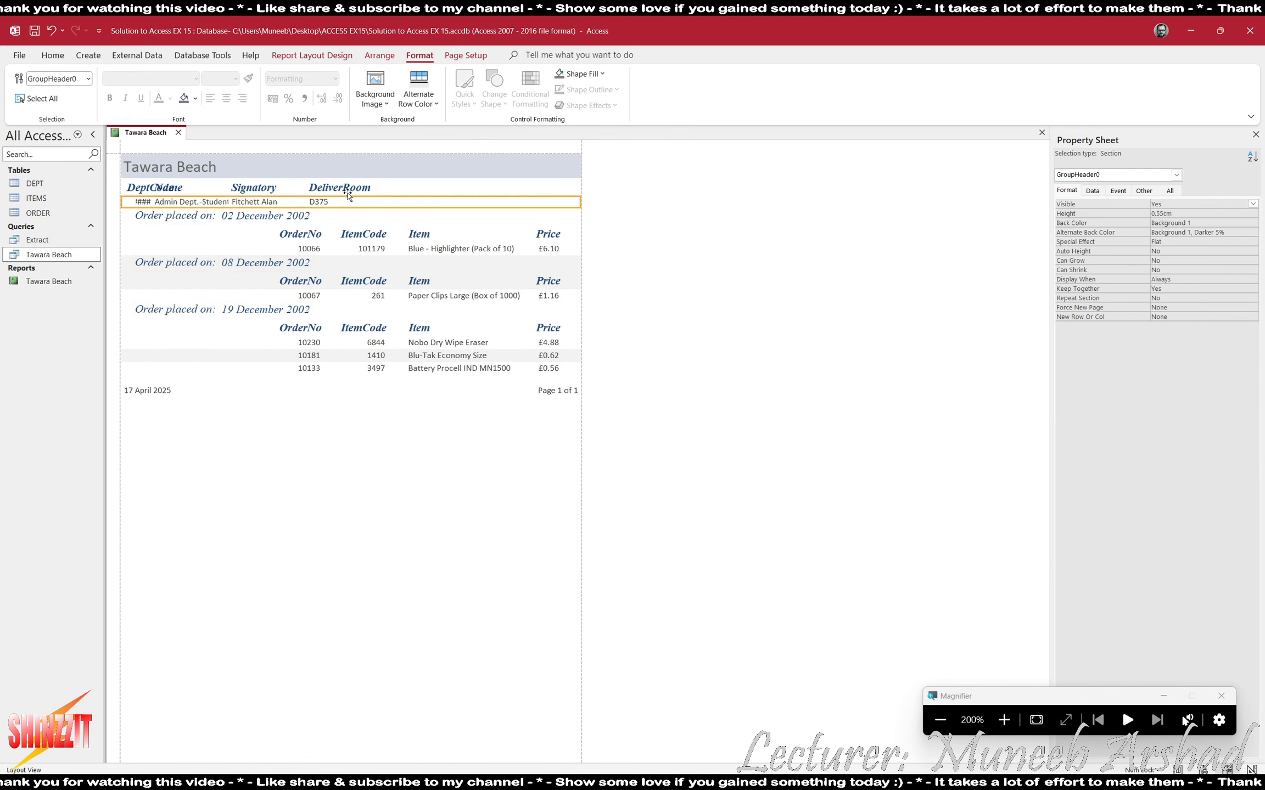
{"action": "left_click", "coordinate": [322, 202]}
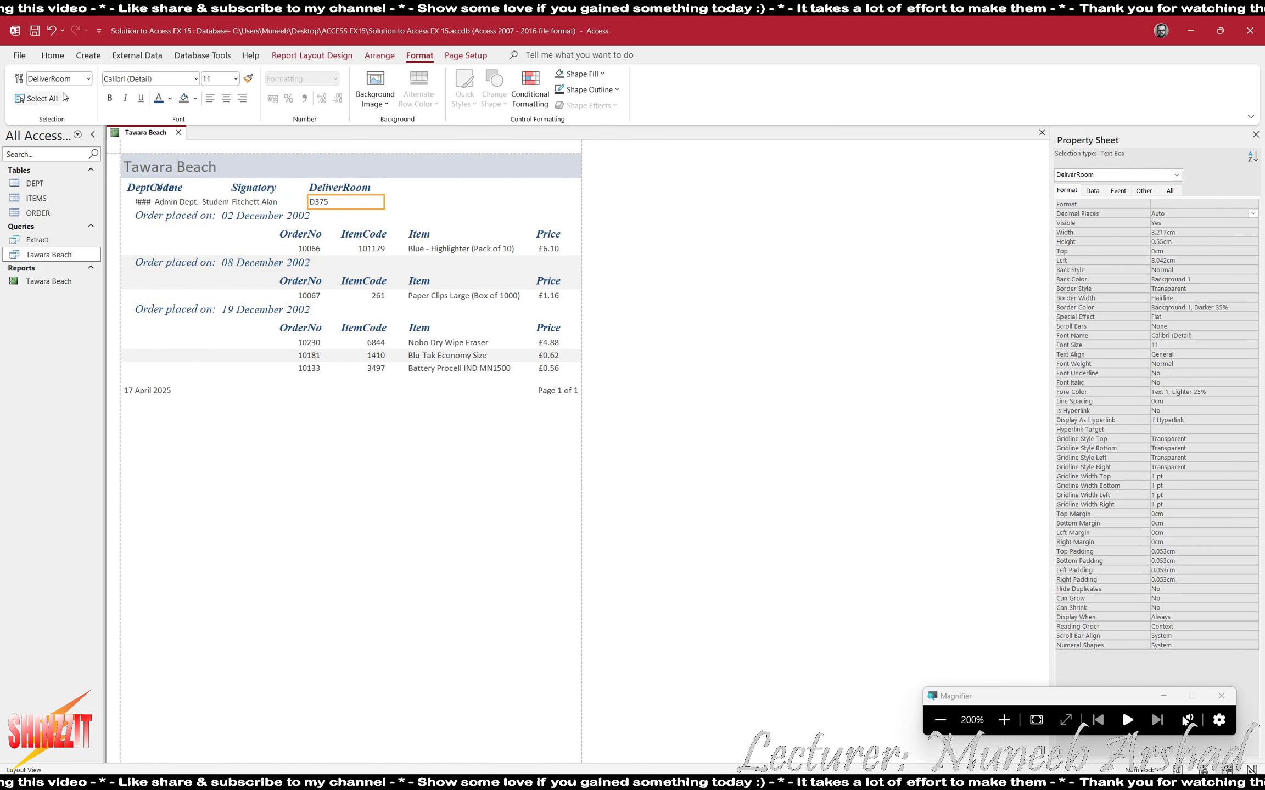
{"action": "left_click", "coordinate": [318, 58]}
{"action": "left_click", "coordinate": [25, 99]}
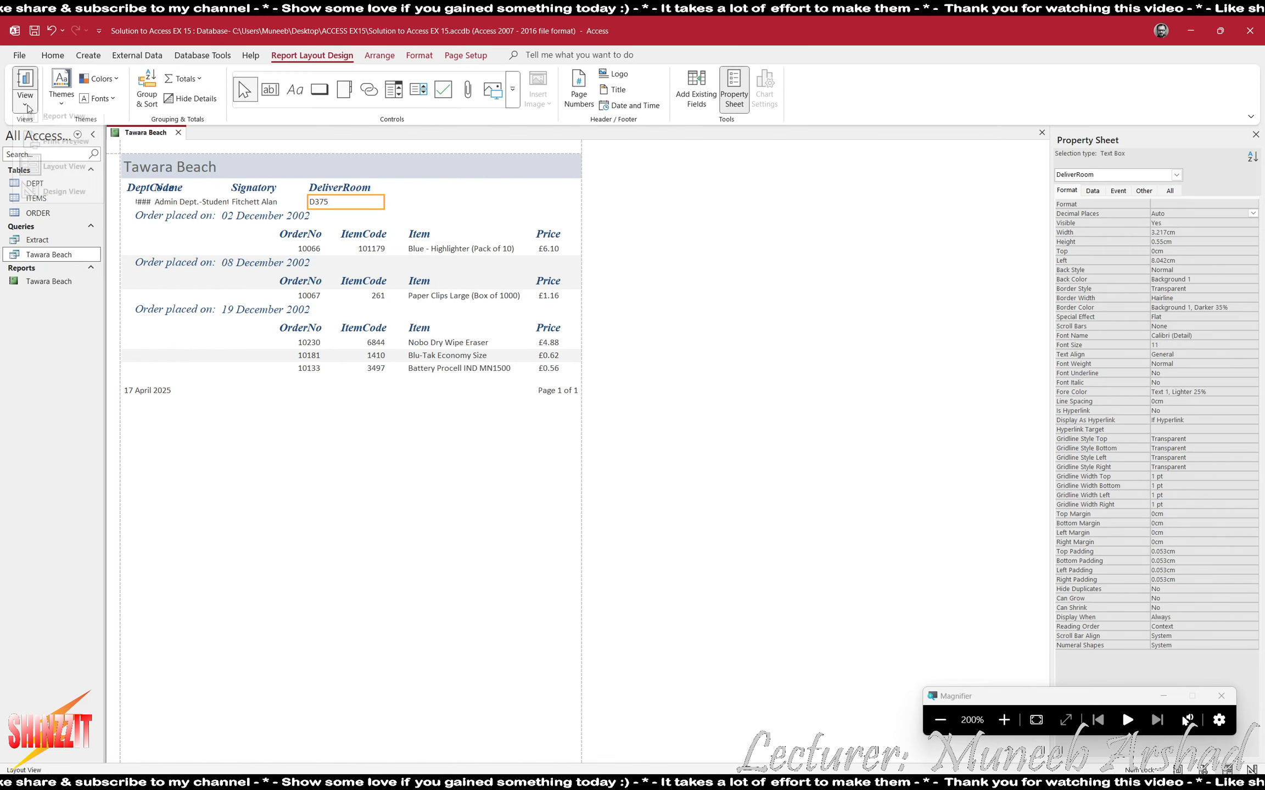
{"action": "left_click", "coordinate": [52, 205]}
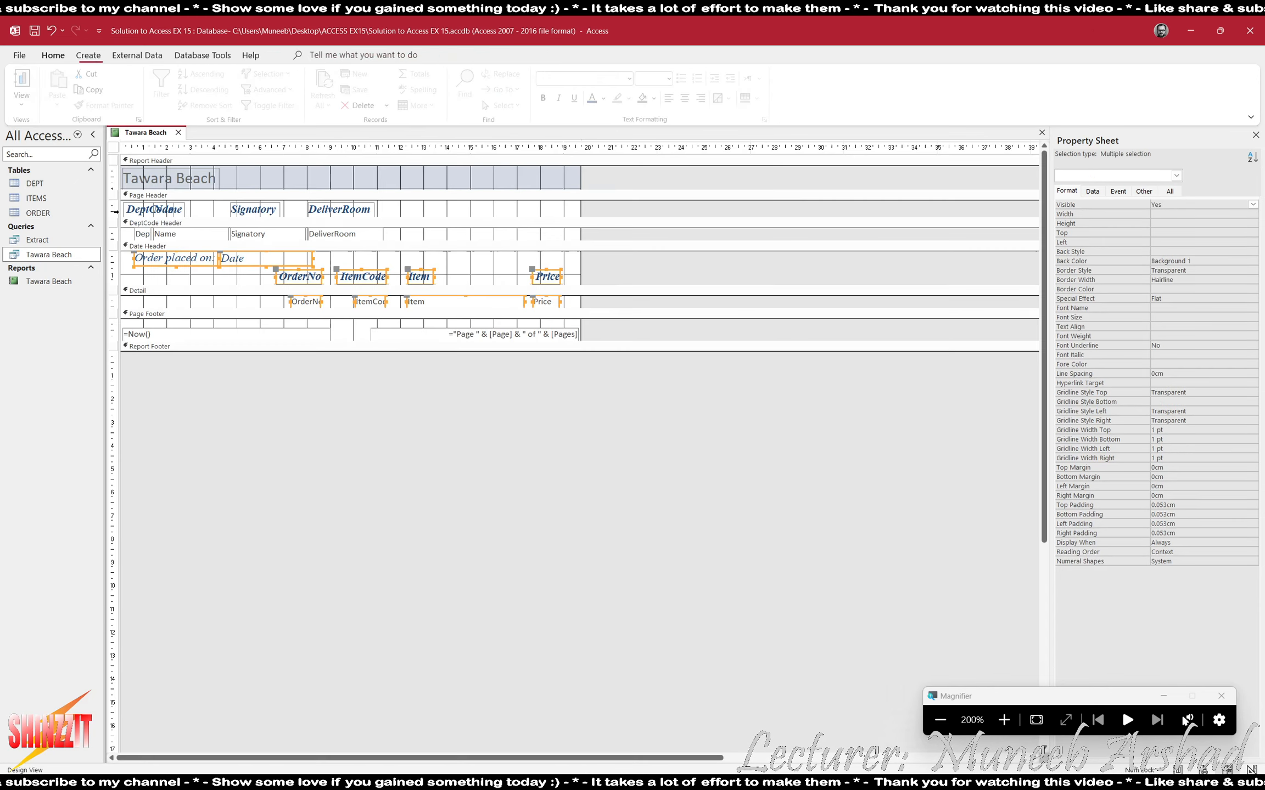
{"action": "left_click", "coordinate": [356, 233]}
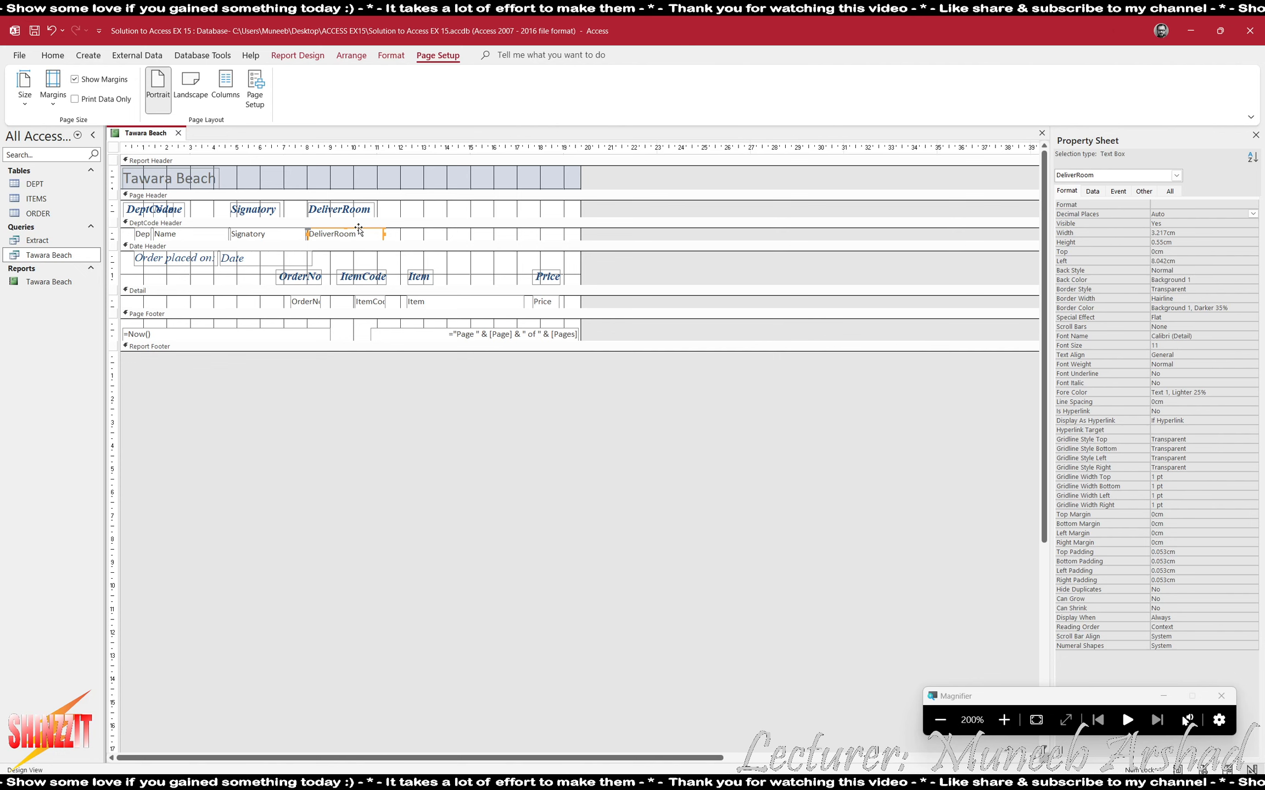
{"action": "left_click_drag", "start_coordinate": [359, 230], "coordinate": [429, 205]}
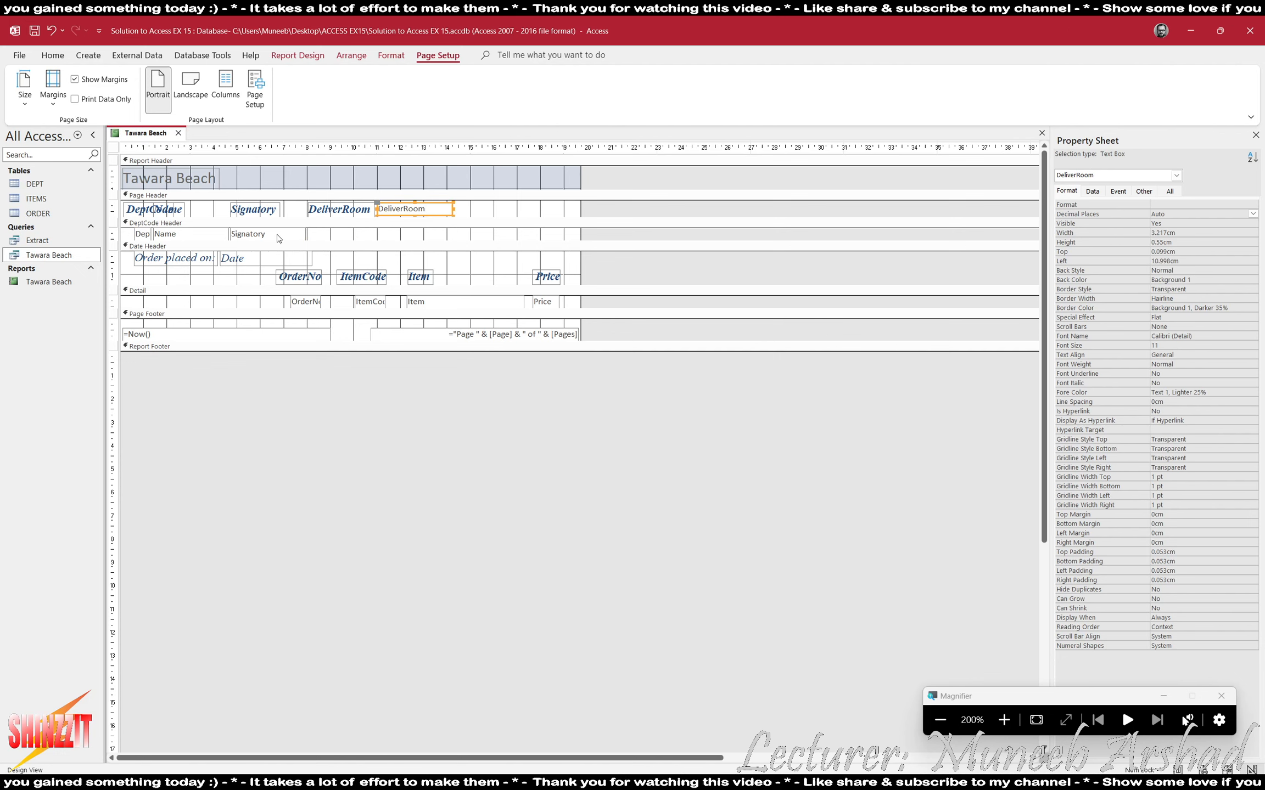
{"action": "left_click_drag", "start_coordinate": [301, 211], "coordinate": [483, 209]}
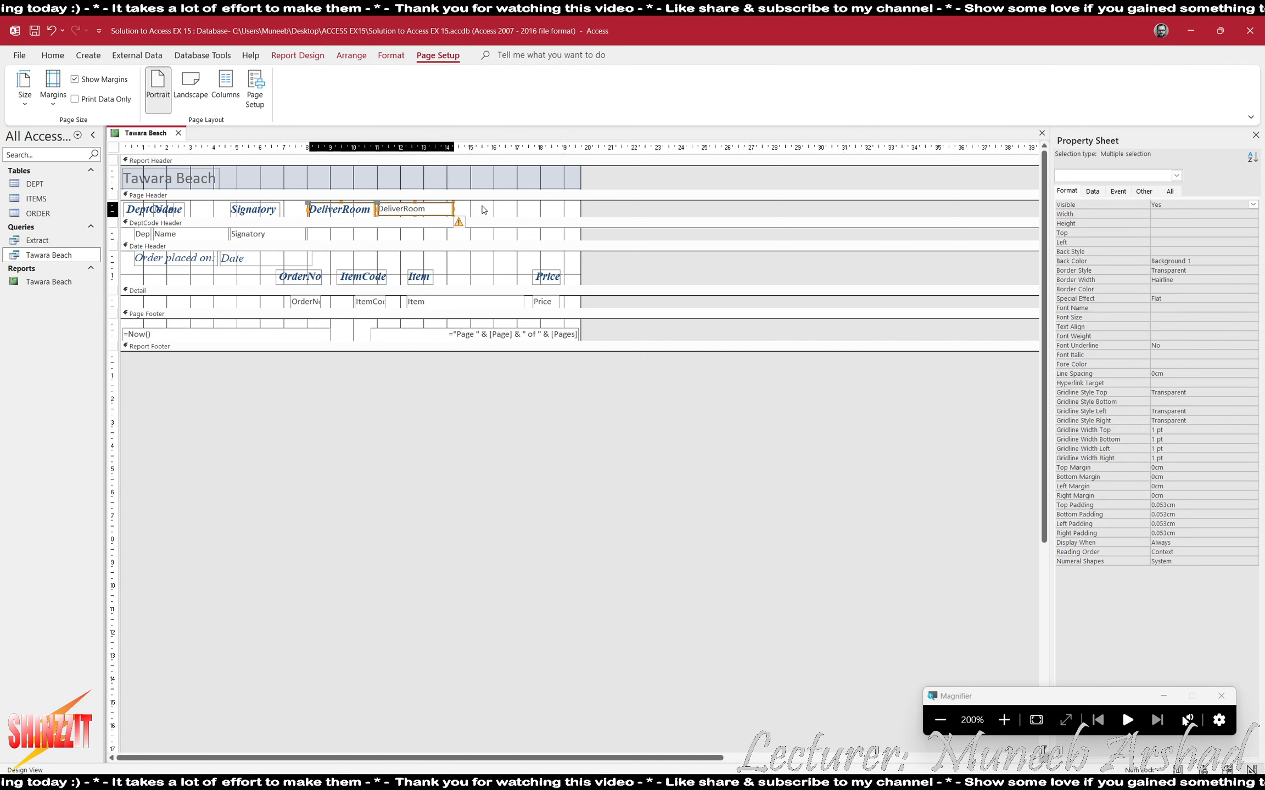
{"action": "left_click_drag", "start_coordinate": [370, 208], "coordinate": [482, 207]}
- Move the Signatory field beside its label in the Page Header and shift the pair right, up to the DeliverRoom label
{"action": "left_click", "coordinate": [242, 231]}
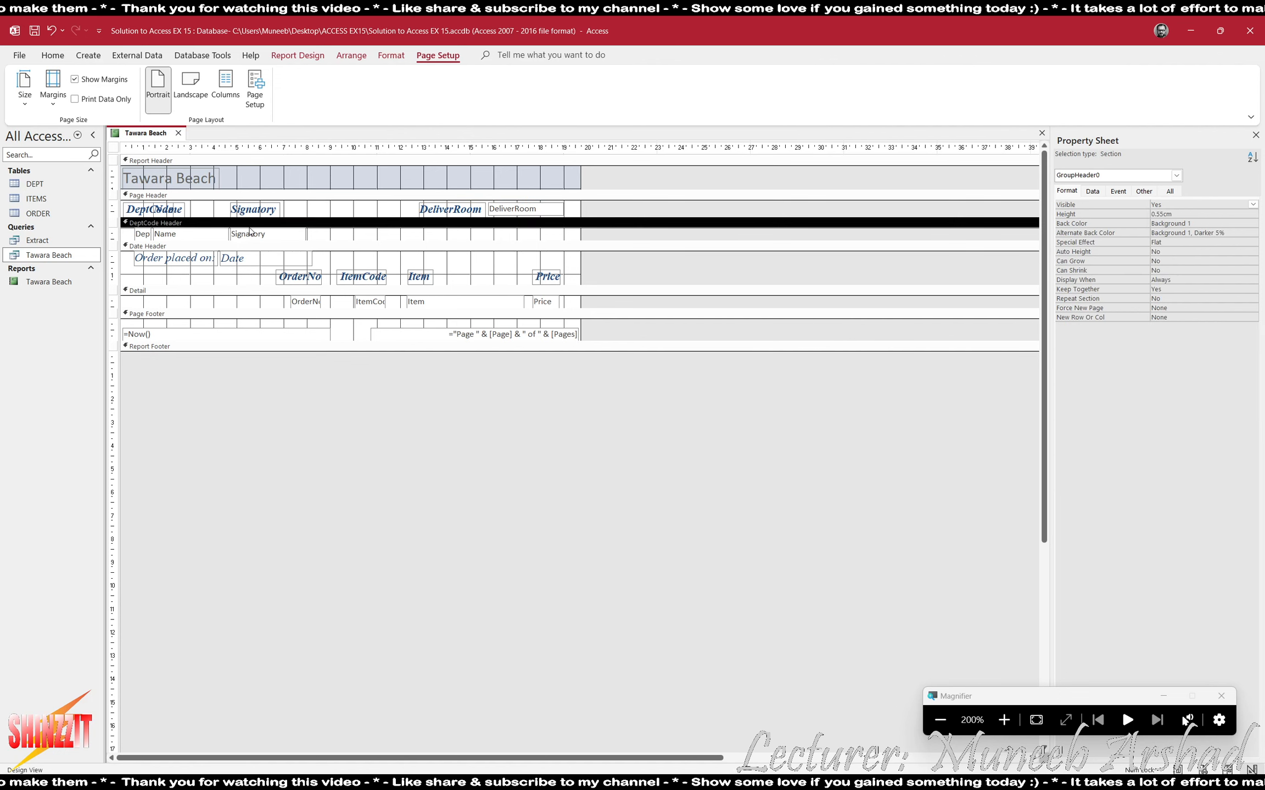
{"action": "left_click", "coordinate": [249, 233]}
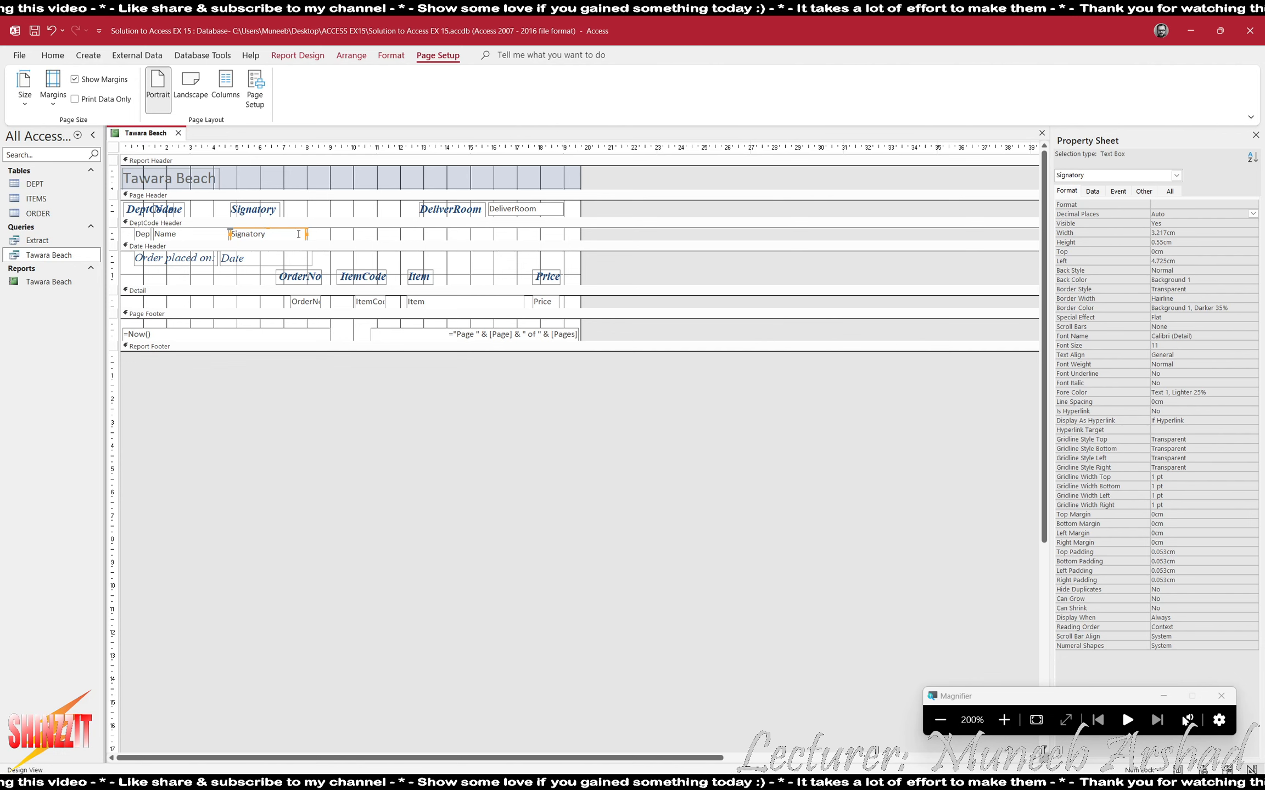
{"action": "left_click_drag", "start_coordinate": [296, 229], "coordinate": [347, 205]}
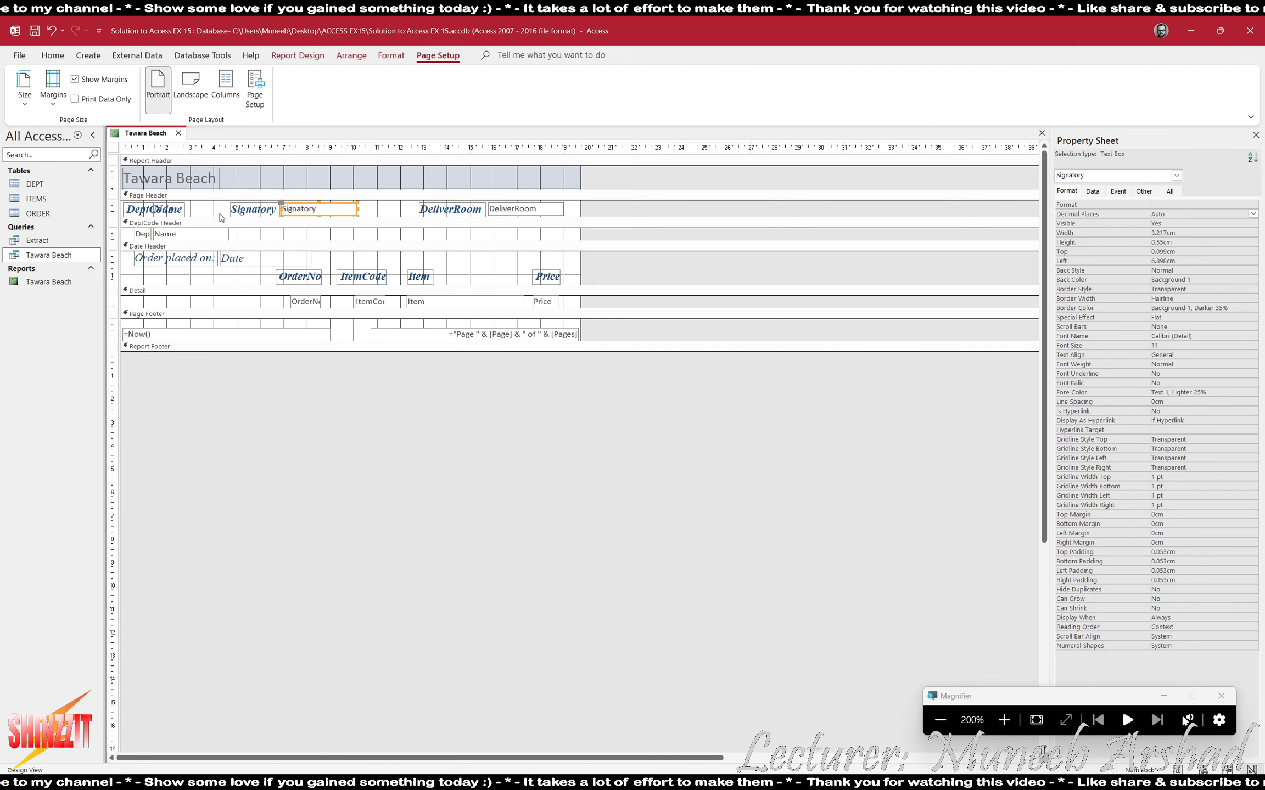
{"action": "left_click_drag", "start_coordinate": [222, 218], "coordinate": [375, 201]}
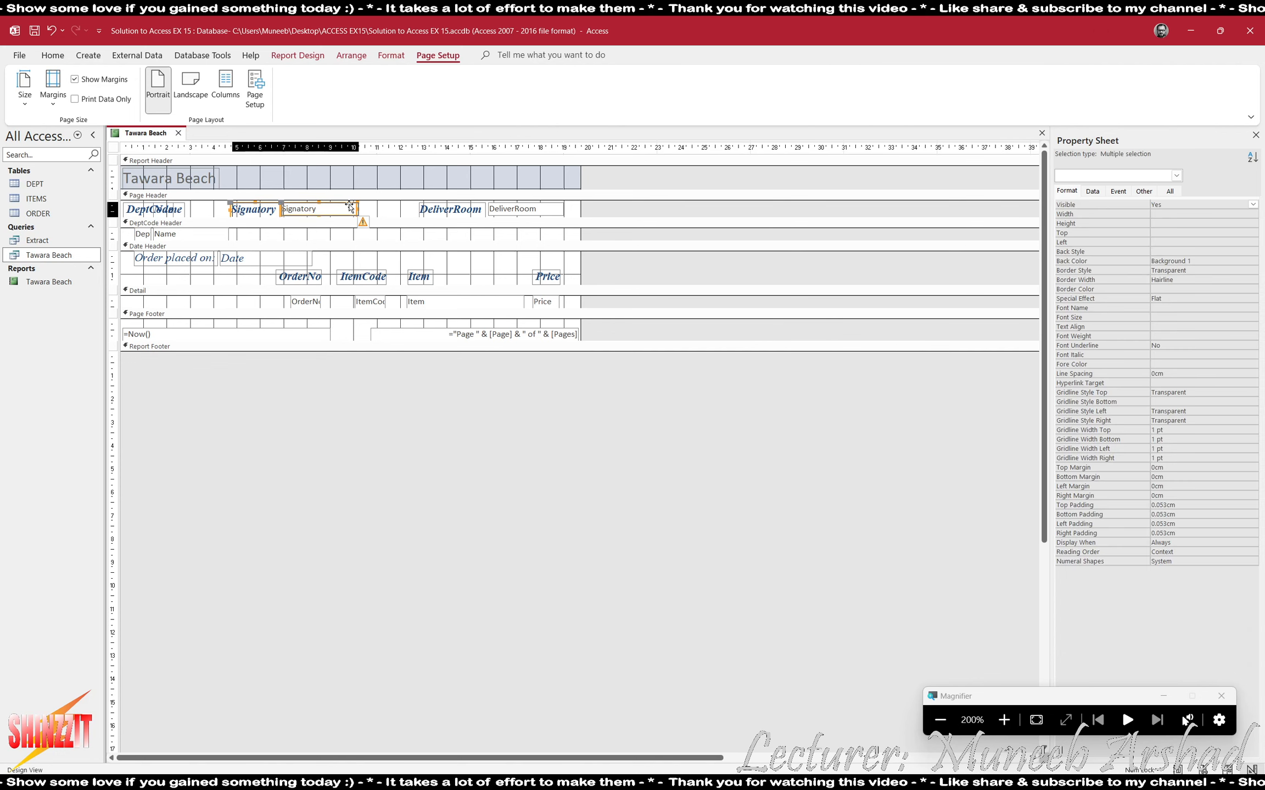
{"action": "key", "text": "Right"}
{"action": "key", "text": "Right"}
{"action": "key", "text": "Right"}
{"action": "key", "text": "Right"}
{"action": "key", "text": "Right"}
{"action": "key", "text": "Right"}
{"action": "key", "text": "Right"}
{"action": "key", "text": "Right"}
{"action": "key", "text": "Right"}
{"action": "key", "text": "Right"}
{"action": "key", "text": "Right"}
{"action": "key", "text": "Right"}
{"action": "key", "text": "Right"}
{"action": "key", "text": "Right"}
{"action": "key", "text": "Right"}
{"action": "key", "text": "Right"}
{"action": "key", "text": "Right"}
{"action": "key", "text": "Right"}
{"action": "key", "text": "Right"}
{"action": "key", "text": "Right"}
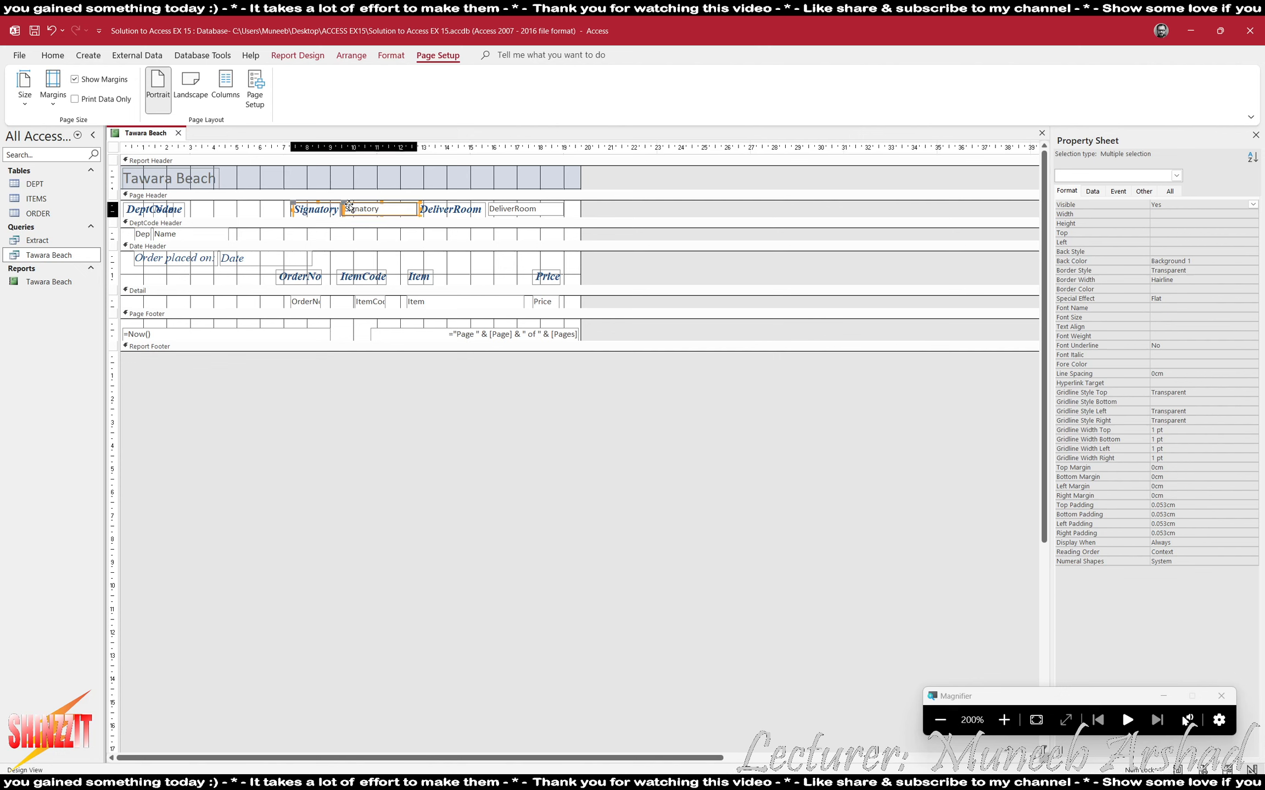
- Move the Name field into the Page Header just before the Signatory label and place the Name label directly in front of it
{"action": "left_click", "coordinate": [212, 234]}
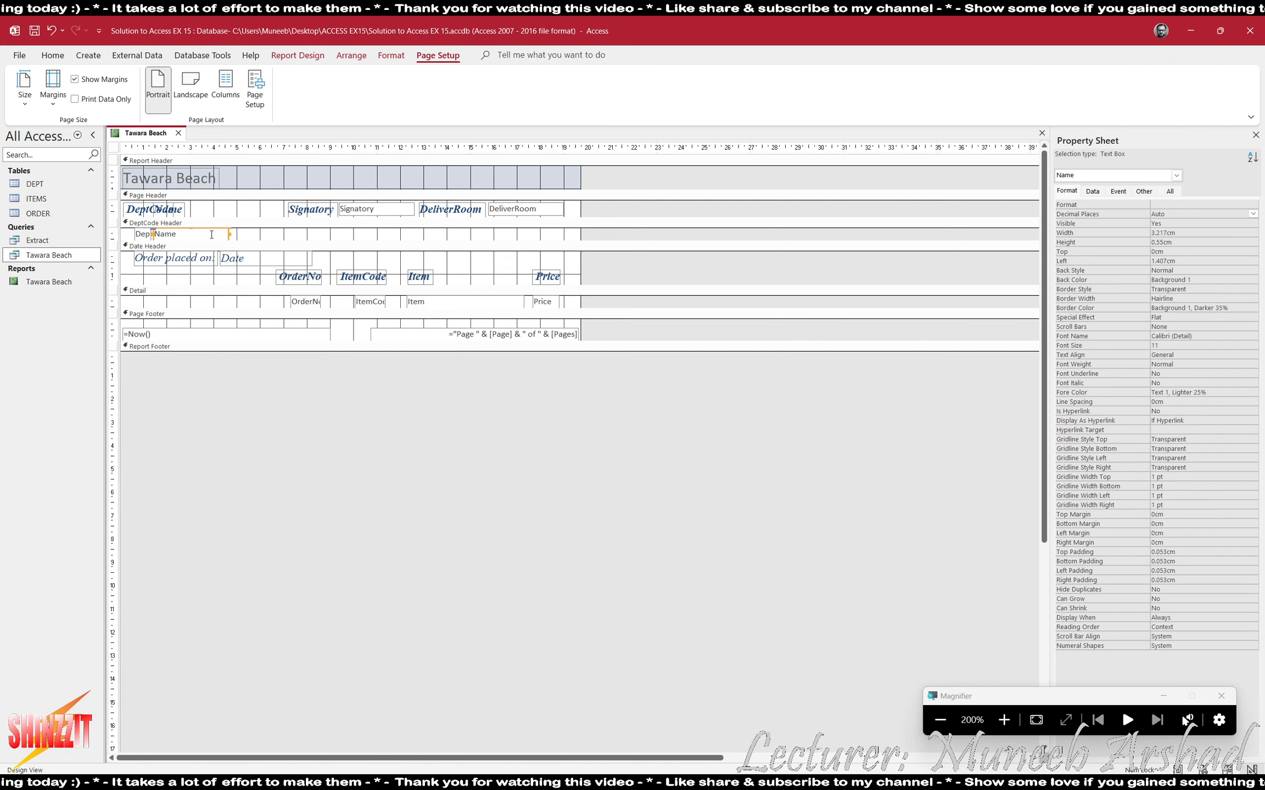
{"action": "left_click_drag", "start_coordinate": [201, 229], "coordinate": [258, 203]}
{"action": "left_click", "coordinate": [172, 211]}
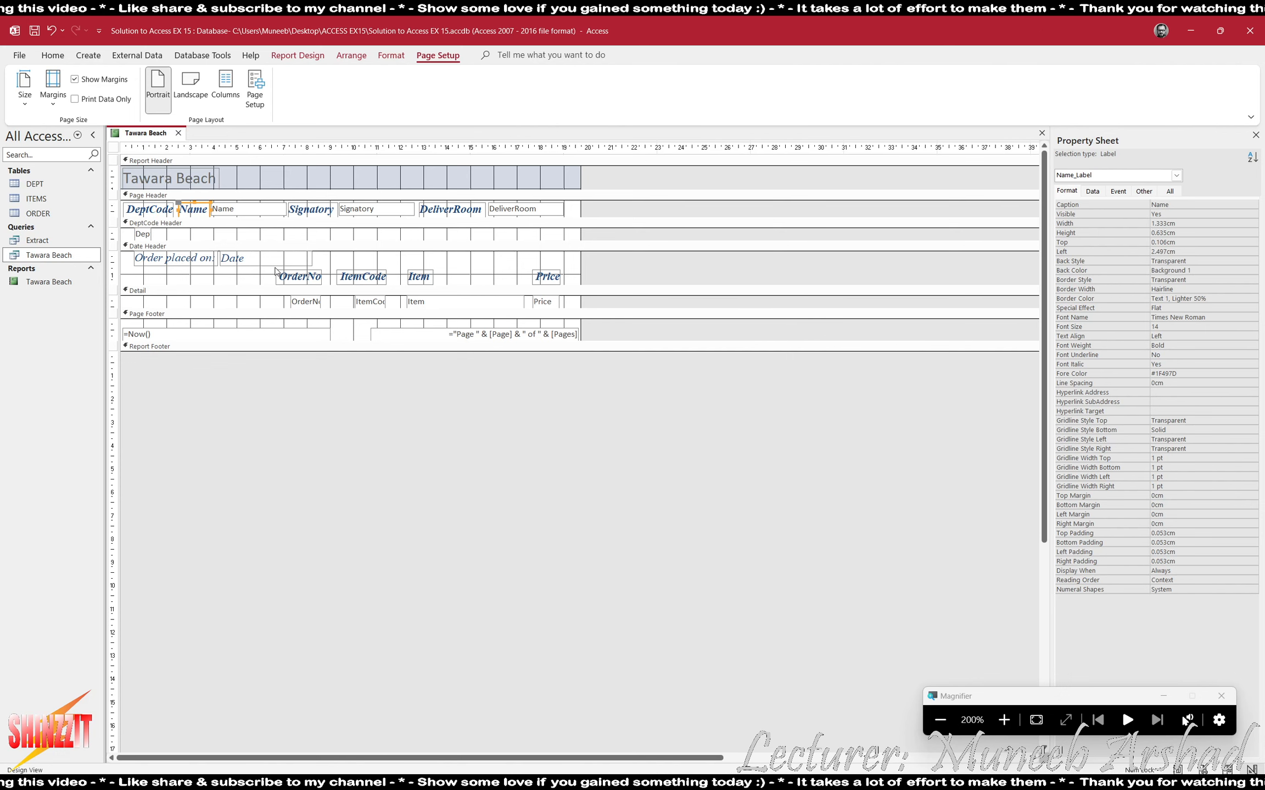
- Move the DeptCode field into the Page Header beside its label and collapse the emptied DeptCode Header section
{"action": "left_click", "coordinate": [139, 234]}
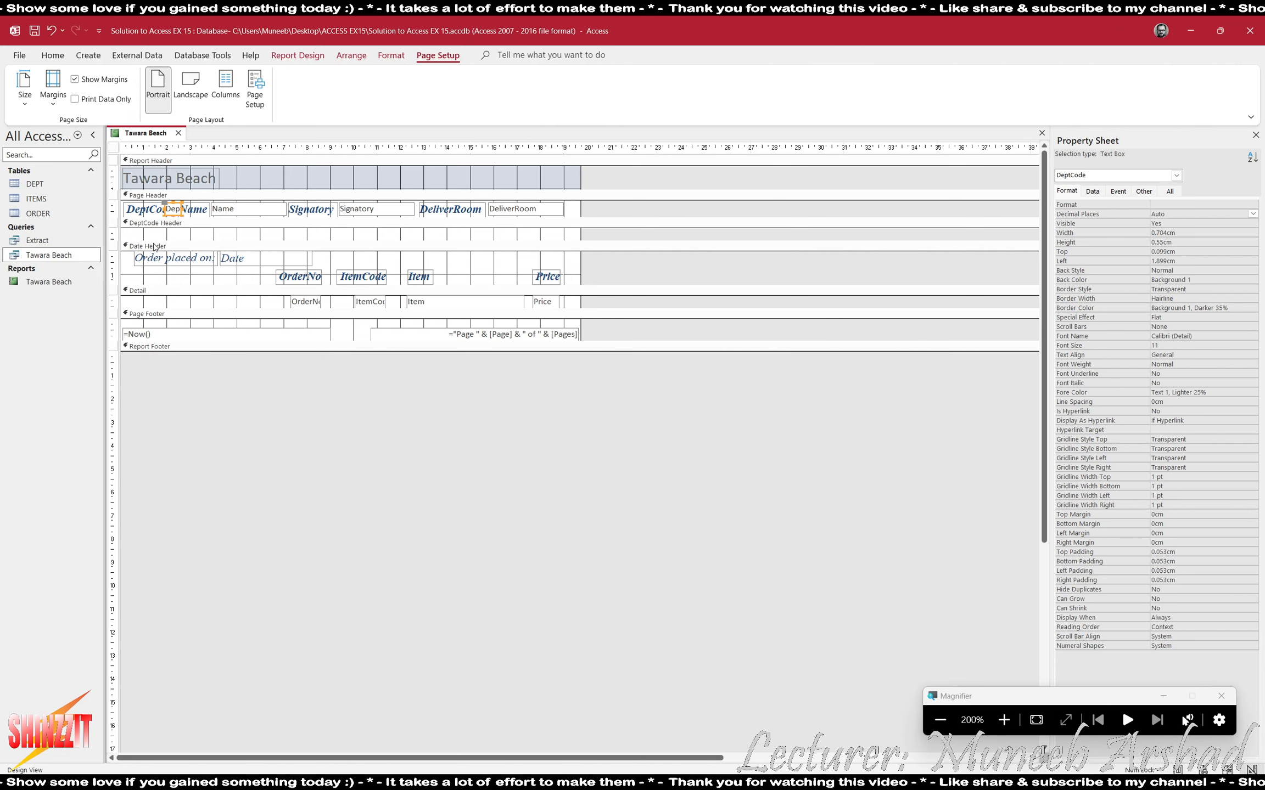
{"action": "left_click_drag", "start_coordinate": [181, 239], "coordinate": [196, 198]}
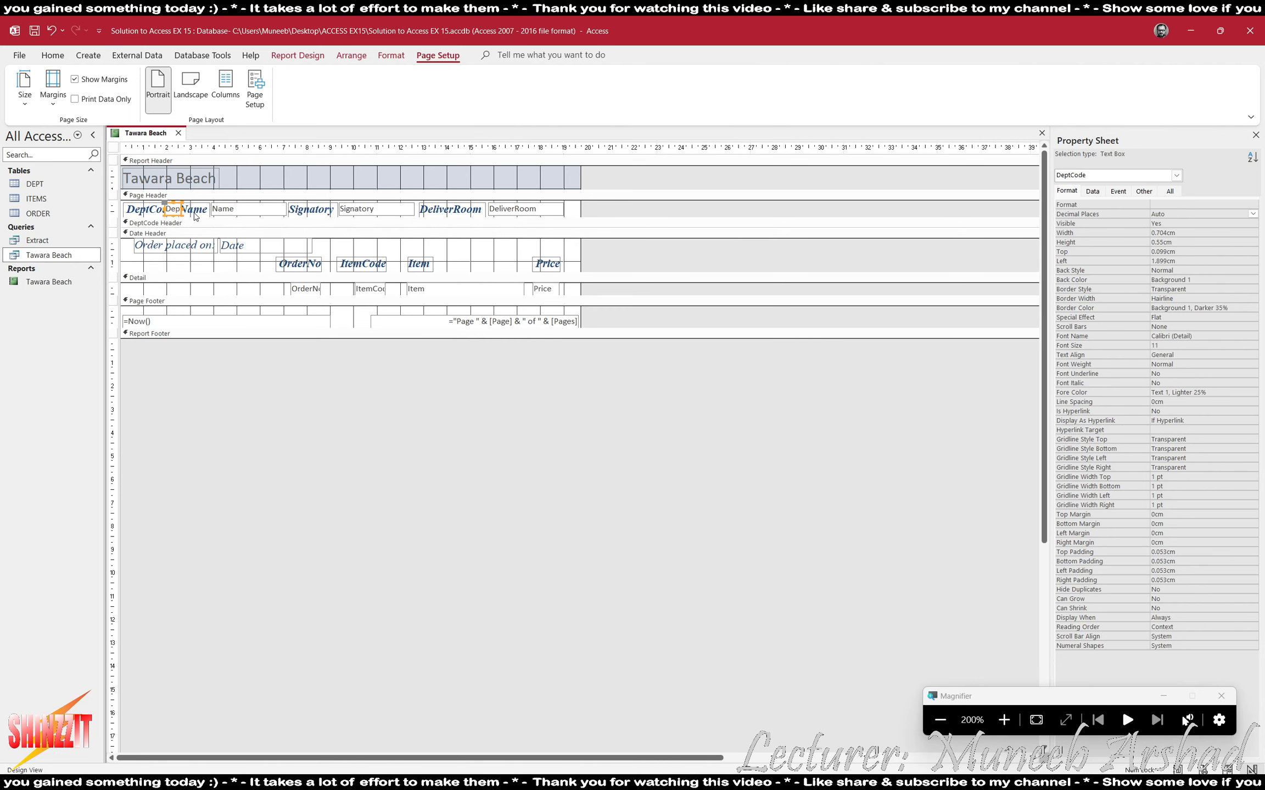
{"action": "left_click_drag", "start_coordinate": [264, 272], "coordinate": [264, 272]}
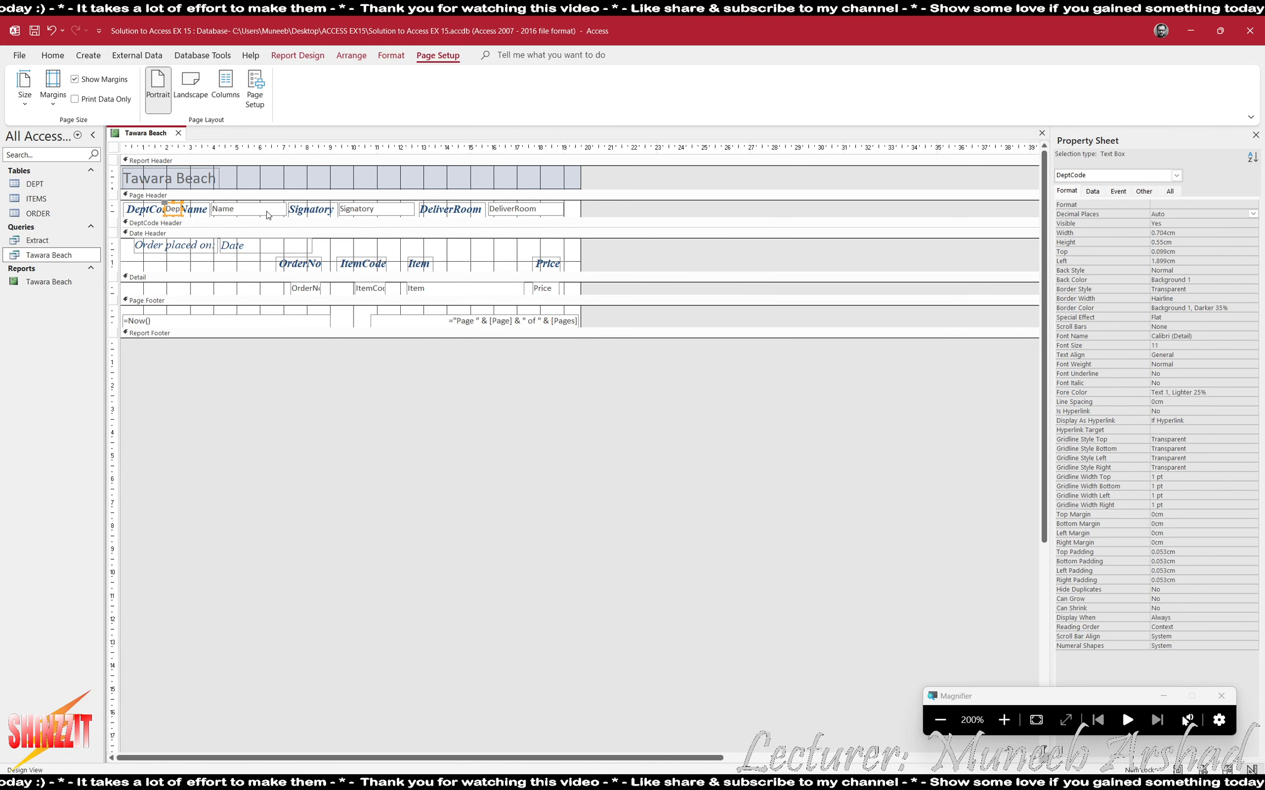
- Switch to Layout View, narrow the DeliverRoom field to fit its value, and shift it with its label towards the report's right edge
{"action": "left_click", "coordinate": [291, 54]}
{"action": "left_click", "coordinate": [22, 104]}
{"action": "left_click", "coordinate": [49, 178]}
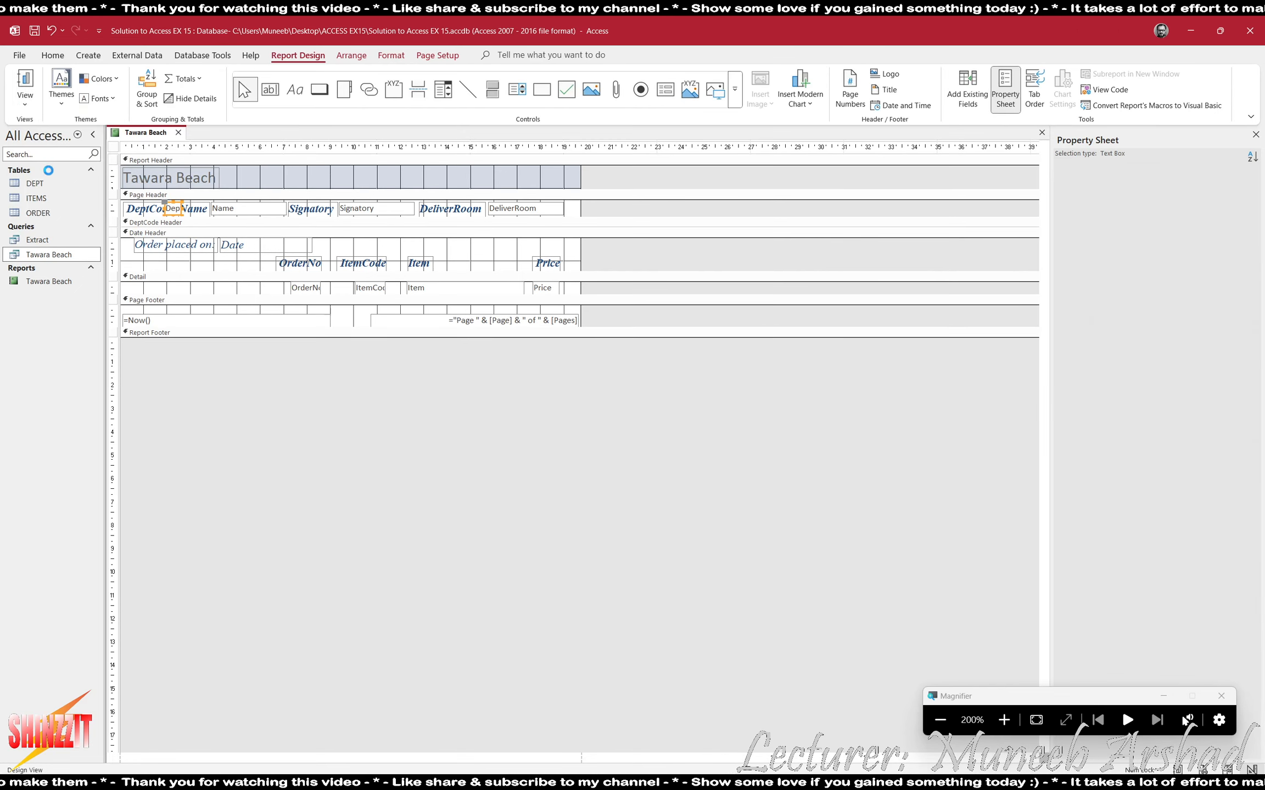
{"action": "left_click", "coordinate": [494, 189]}
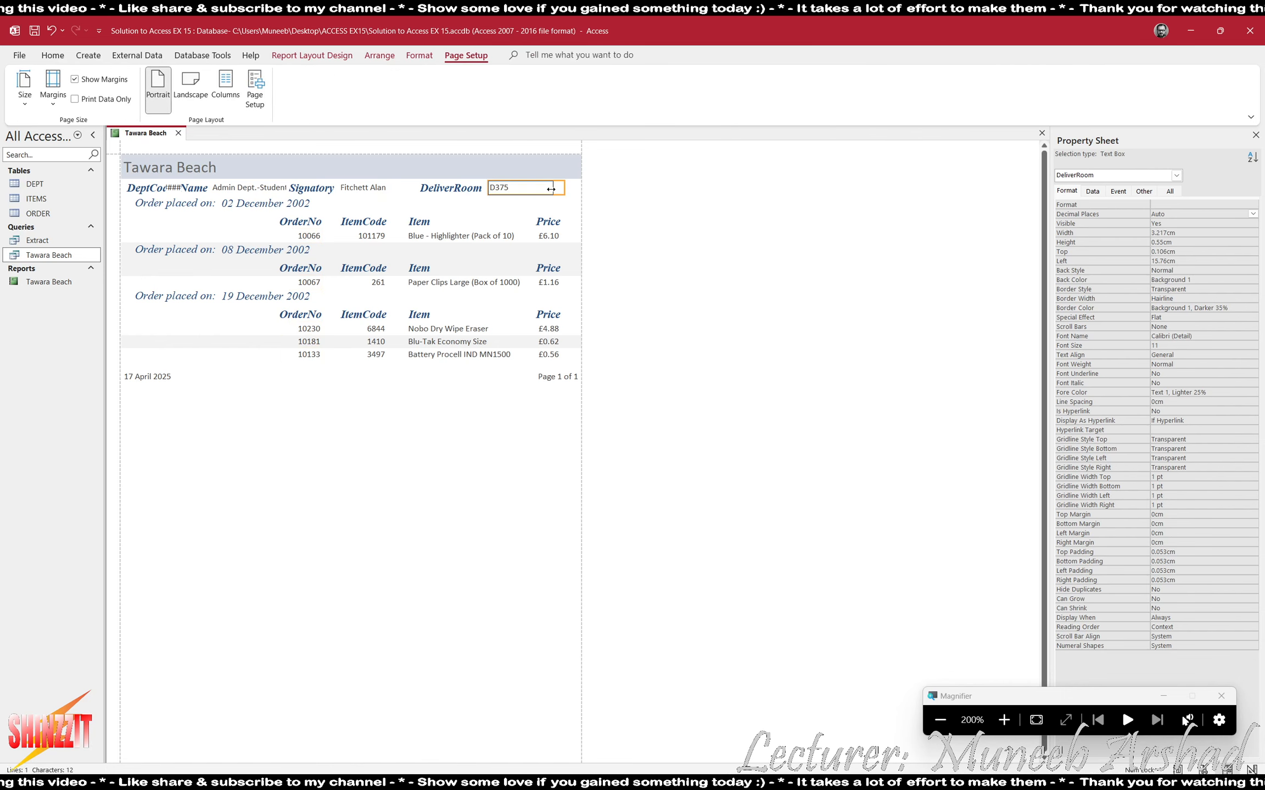
{"action": "left_click", "coordinate": [453, 189], "text": "shift"}
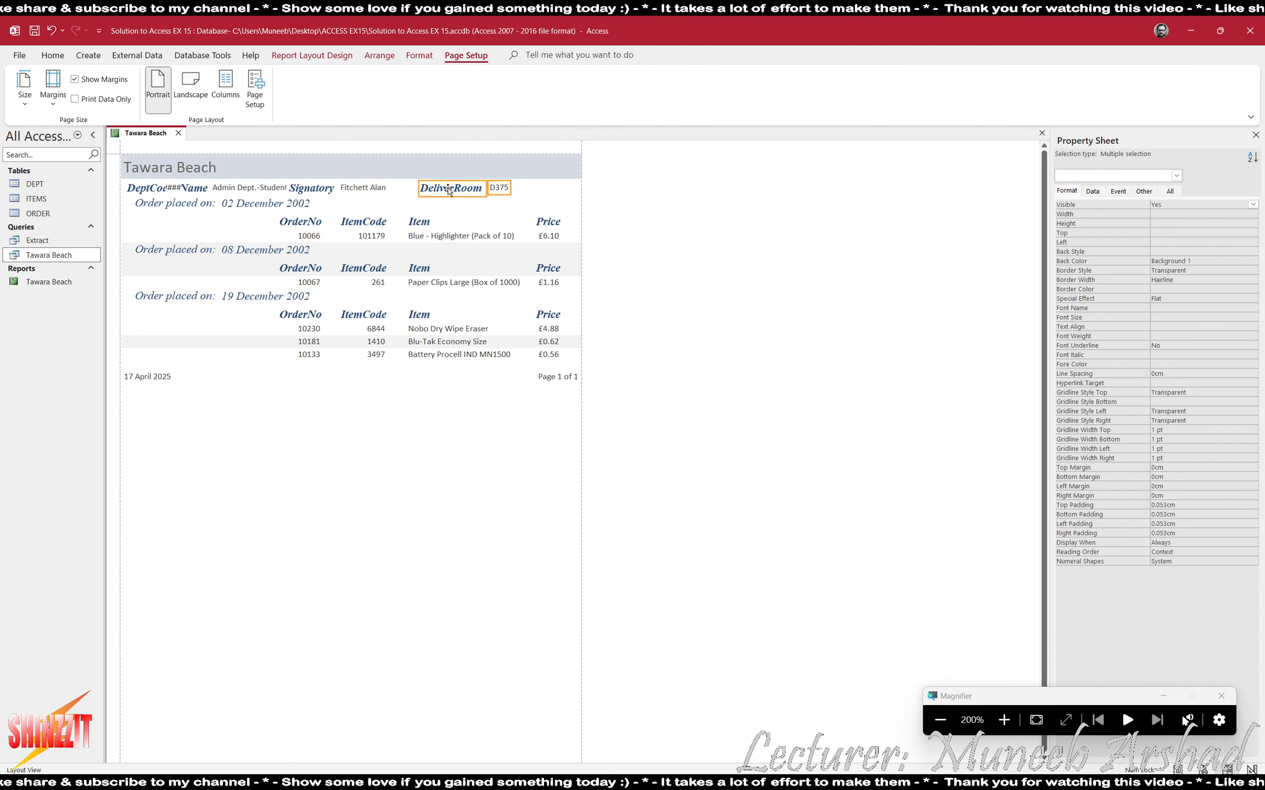
{"action": "key", "text": "Right"}
{"action": "key", "text": "Right"}
{"action": "key", "text": "Right"}
{"action": "key", "text": "Right"}
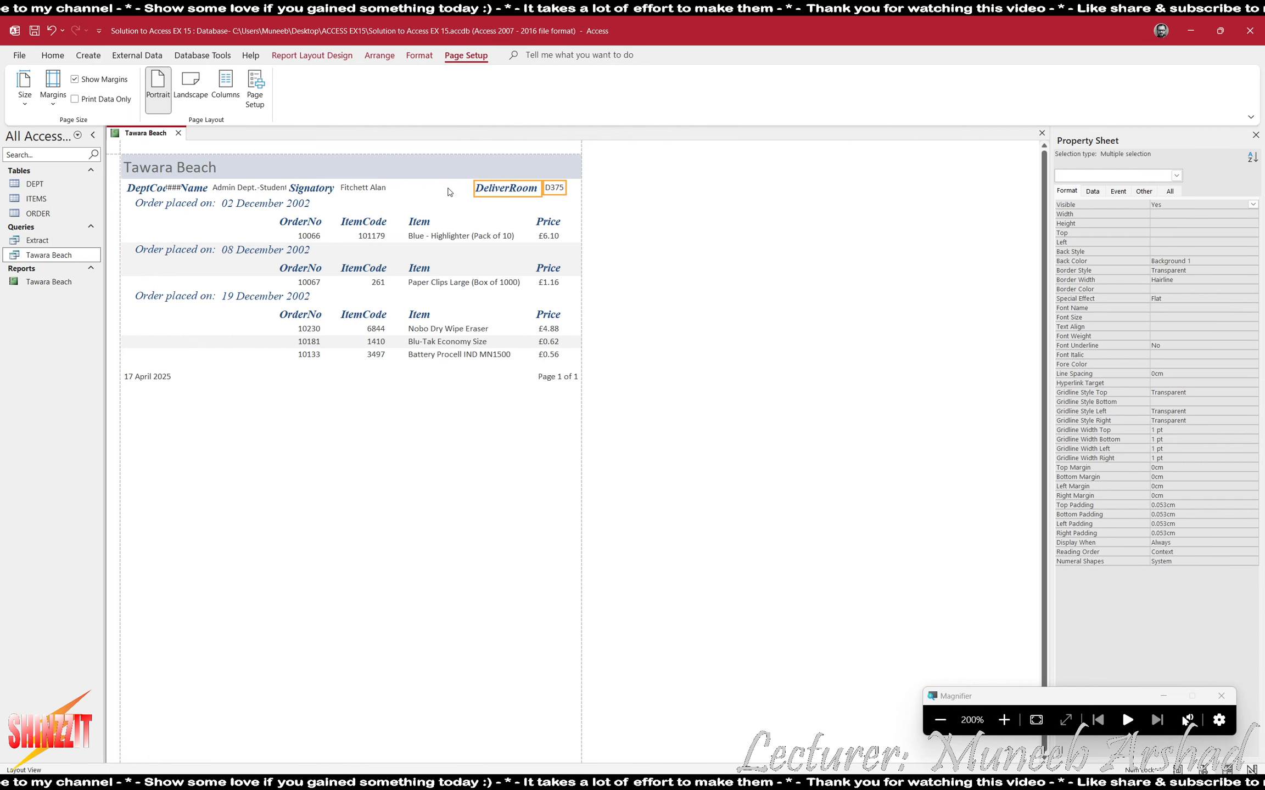
- Narrow the Signatory field to fit its value and shift it with its label right, closer to the DeliverRoom label
{"action": "left_click", "coordinate": [363, 189]}
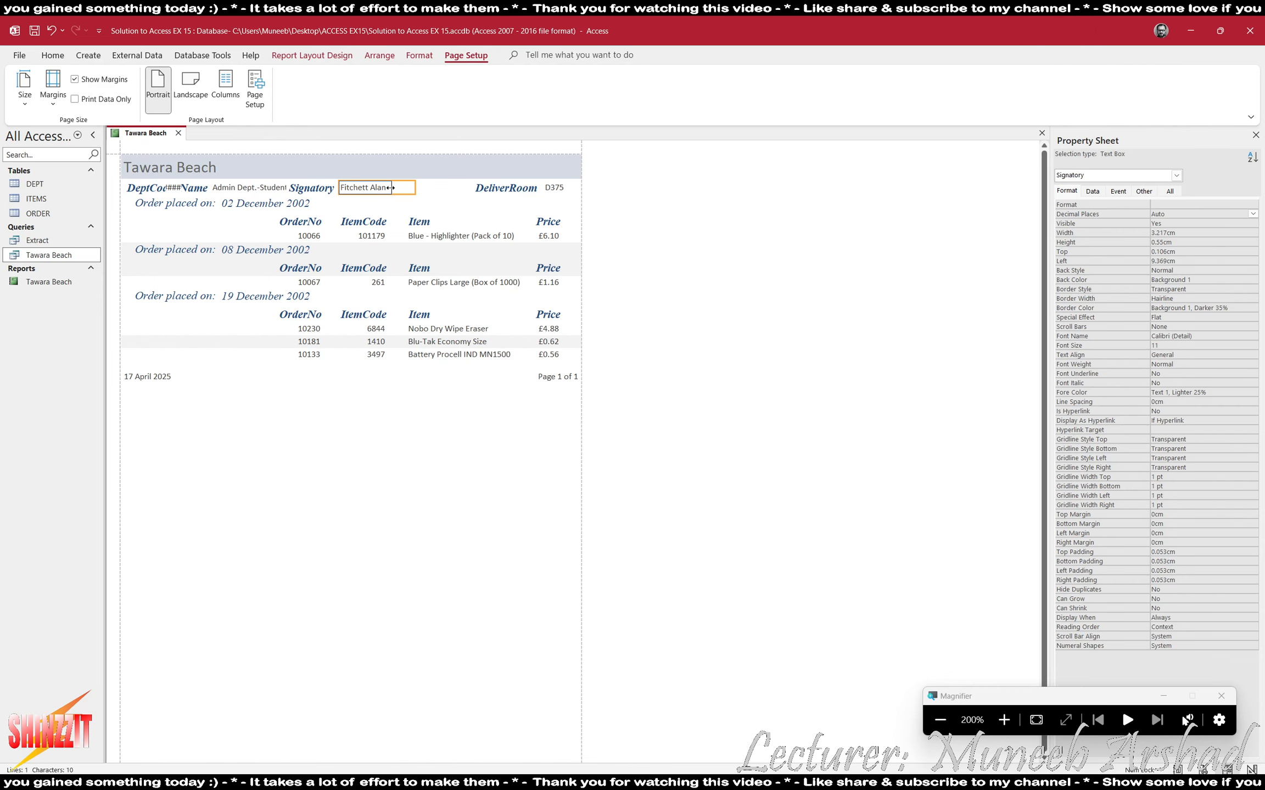
{"action": "left_click", "coordinate": [309, 190], "text": "shift"}
{"action": "key", "text": "Right"}
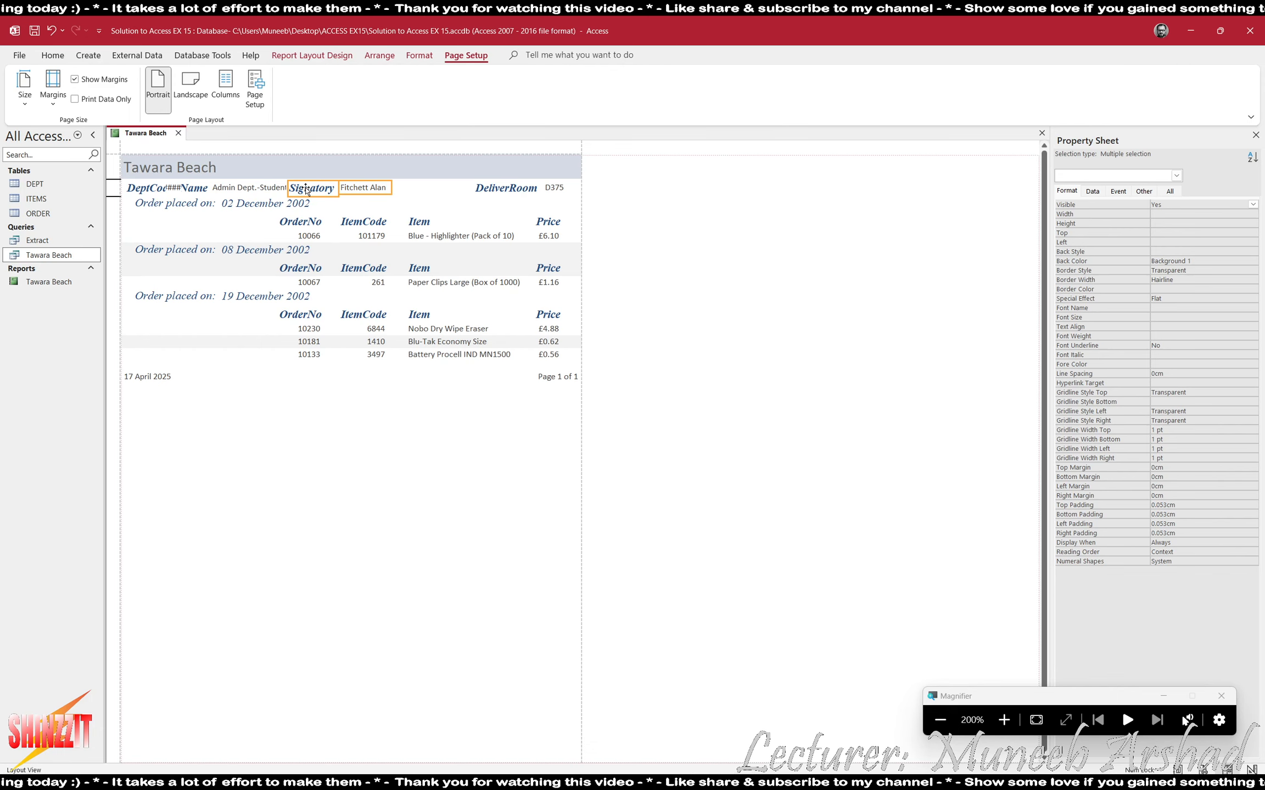
{"action": "key", "text": "Right"}
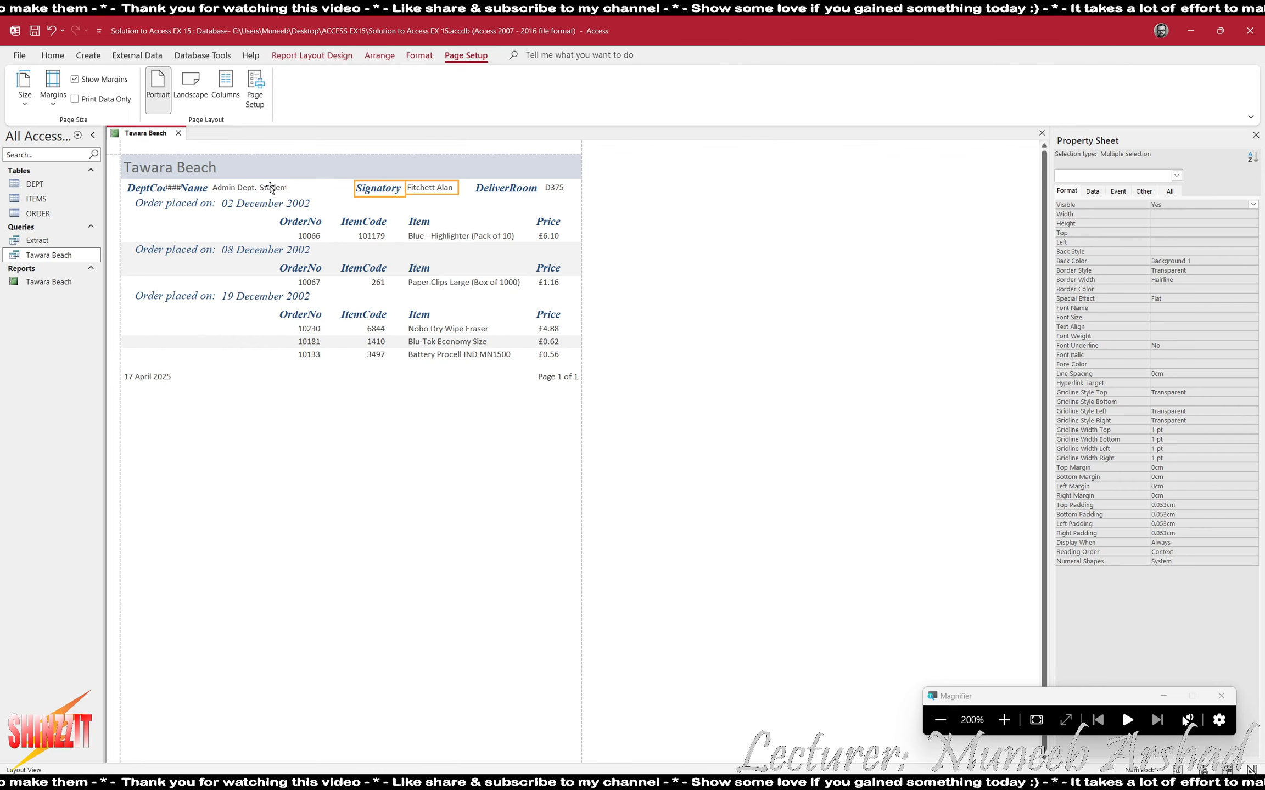
- Shift the Name label and field right, widen the field to show the full department name, and move the DeptCode field clear of its label
{"action": "left_click", "coordinate": [237, 189]}
{"action": "left_click", "coordinate": [201, 190], "text": "shift"}
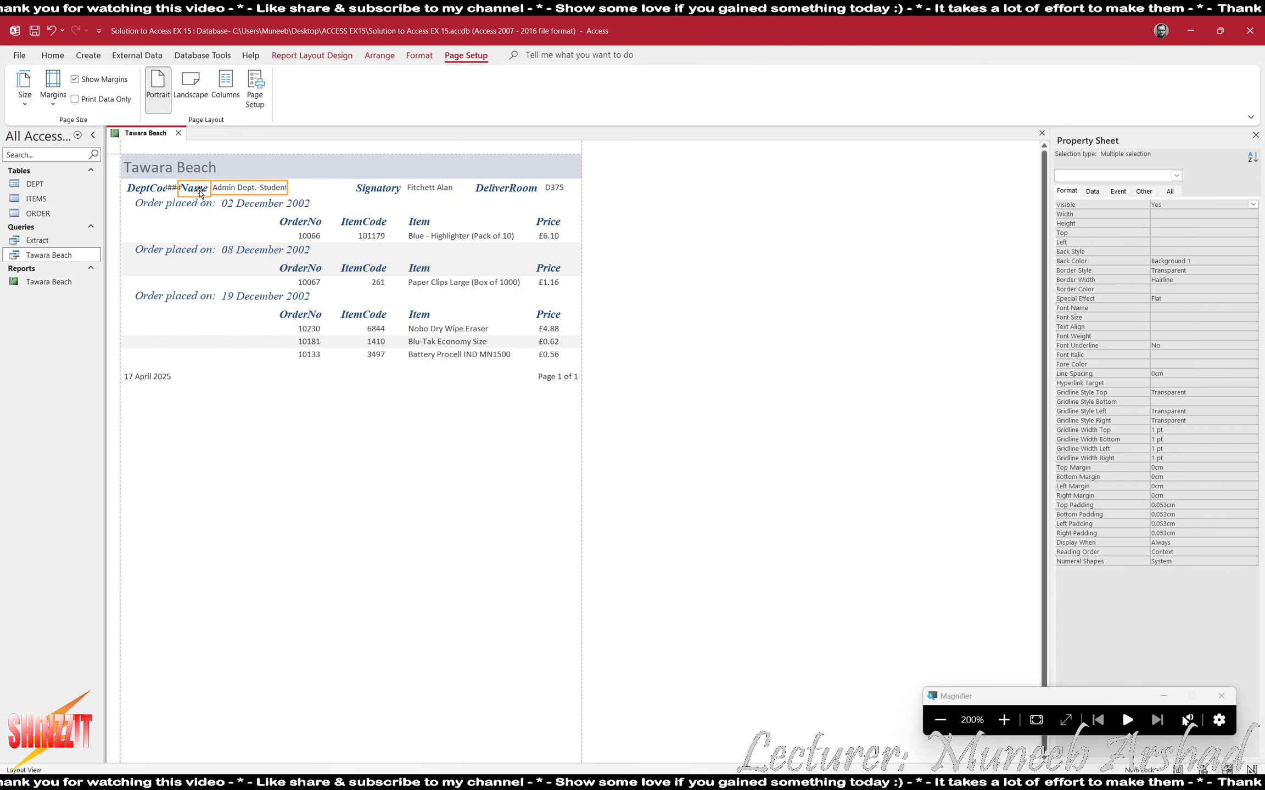
{"action": "key", "text": "Right"}
{"action": "key", "text": "Right"}
{"action": "key", "text": "Right"}
{"action": "key", "text": "Right"}
{"action": "key", "text": "Right"}
{"action": "key", "text": "Right"}
{"action": "key", "text": "Right"}
{"action": "key", "text": "Right"}
{"action": "key", "text": "Right"}
{"action": "key", "text": "Right"}
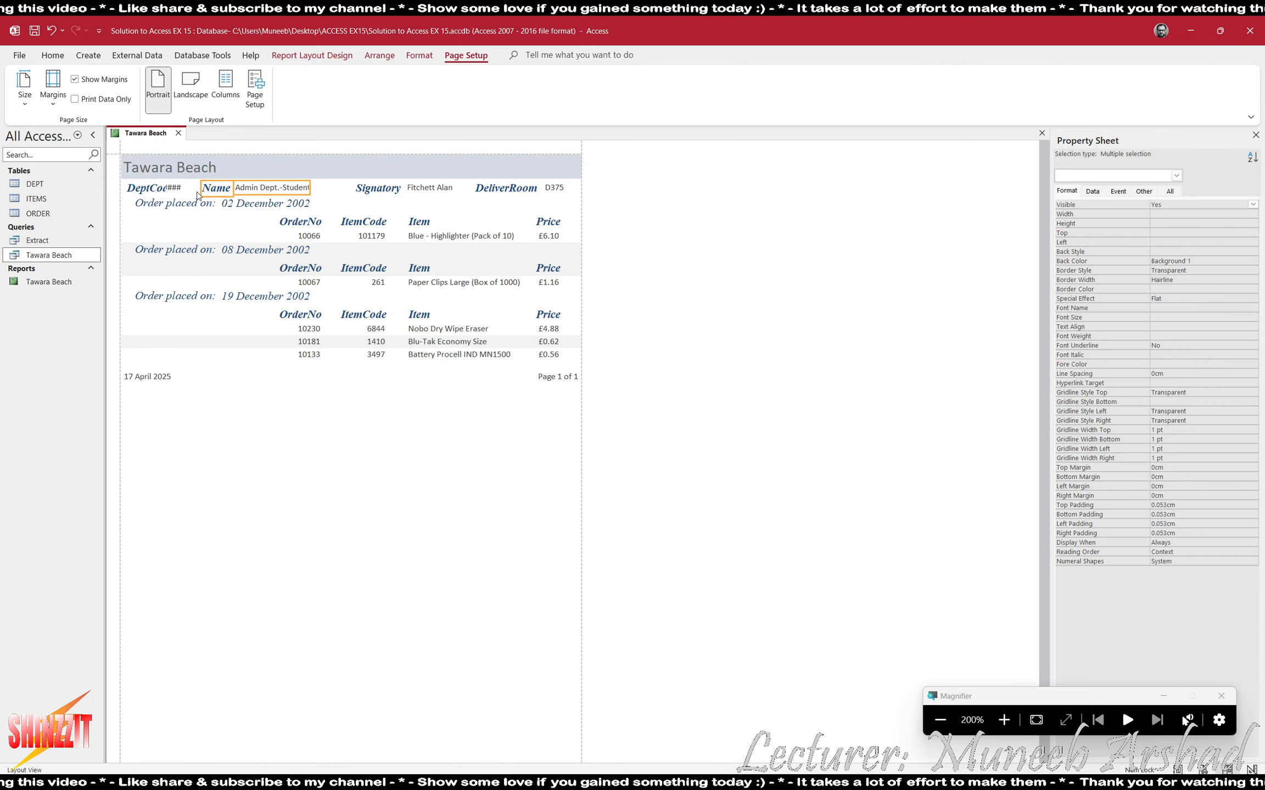
{"action": "left_click", "coordinate": [269, 188]}
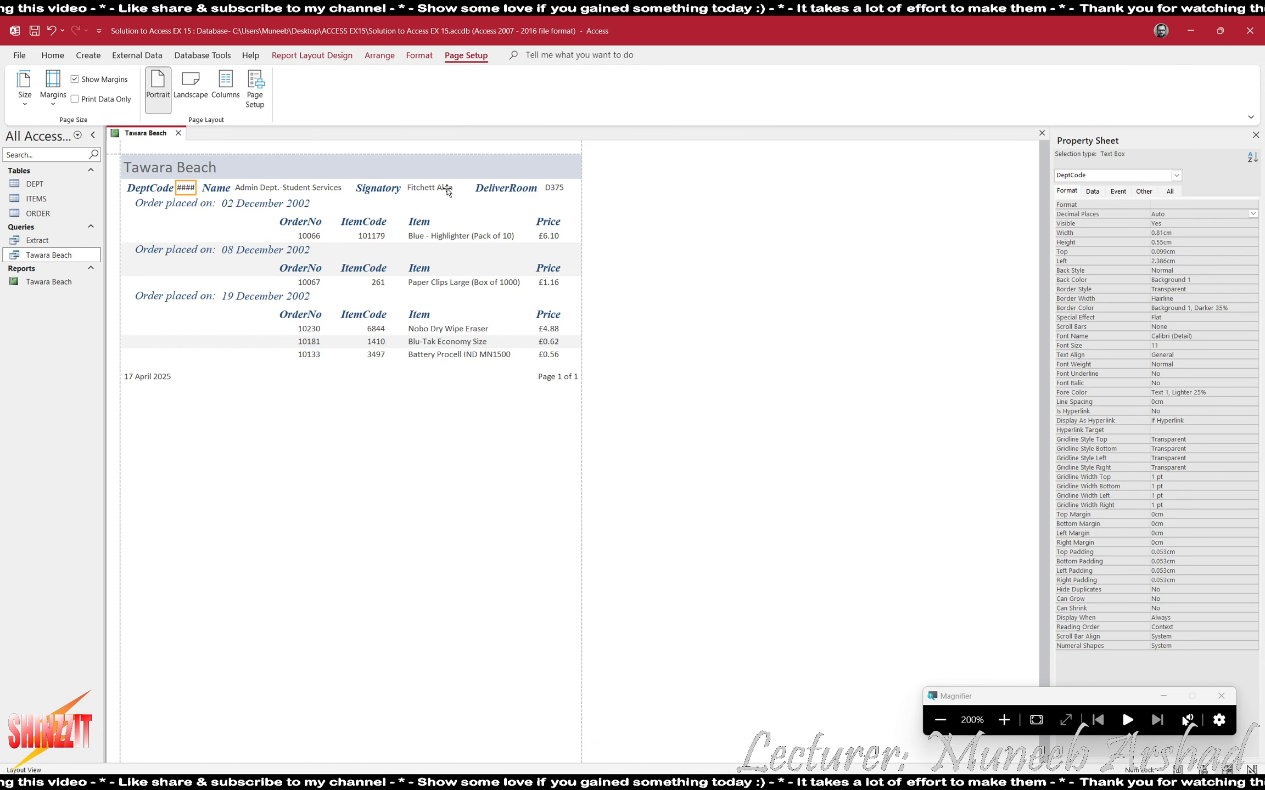
- Nudge the Signatory label and field further right, close to the DeliverRoom label
{"action": "left_click", "coordinate": [374, 187], "text": "shift"}
{"action": "key", "text": "Right"}
{"action": "key", "text": "Right"}
{"action": "key", "text": "Right"}
{"action": "key", "text": "Right"}
{"action": "key", "text": "Right"}
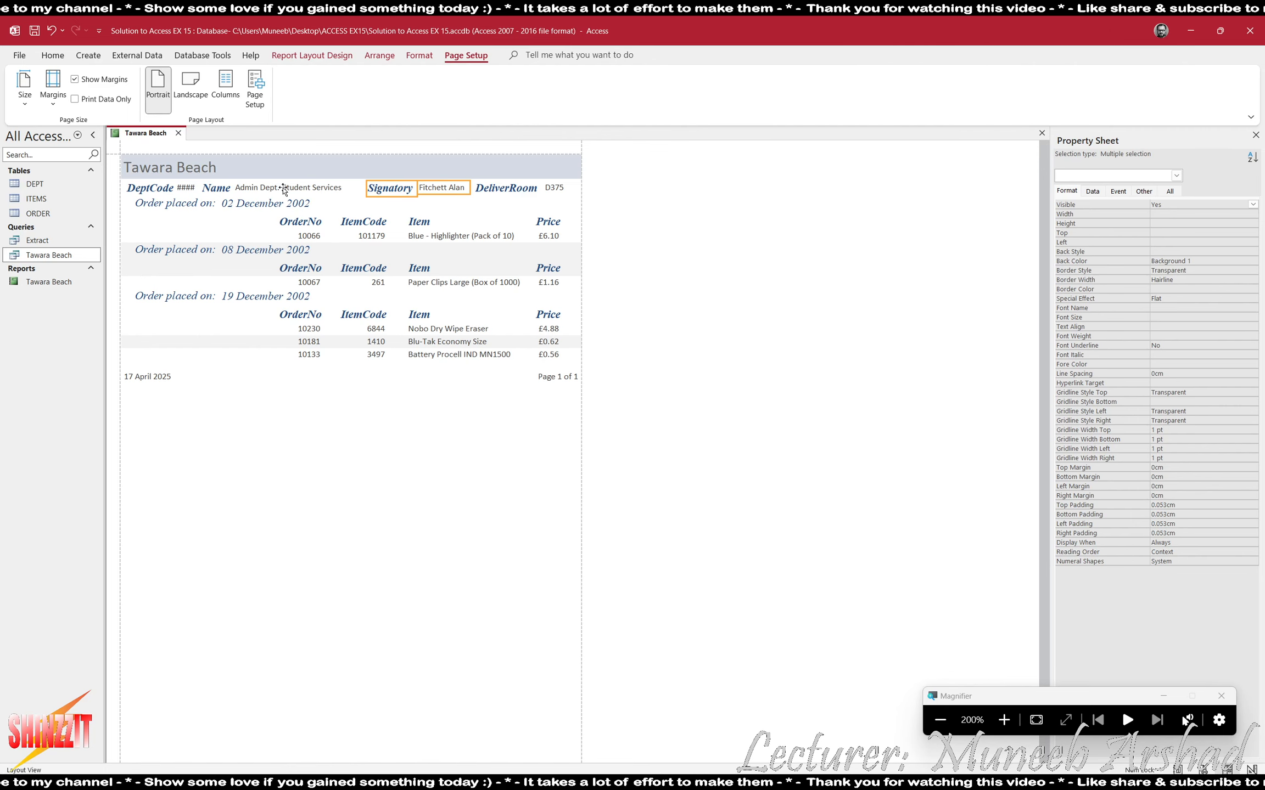
- Nudge the Name label and field right until they sit just before the Signatory label
{"action": "left_click", "coordinate": [281, 188]}
{"action": "left_click", "coordinate": [212, 191], "text": "shift"}
{"action": "key", "text": "Right"}
{"action": "key", "text": "Right"}
{"action": "key", "text": "Right"}
{"action": "key", "text": "Right"}
{"action": "key", "text": "Right"}
{"action": "key", "text": "Right"}
{"action": "key", "text": "Right"}
{"action": "key", "text": "Right"}
{"action": "key", "text": "Right"}
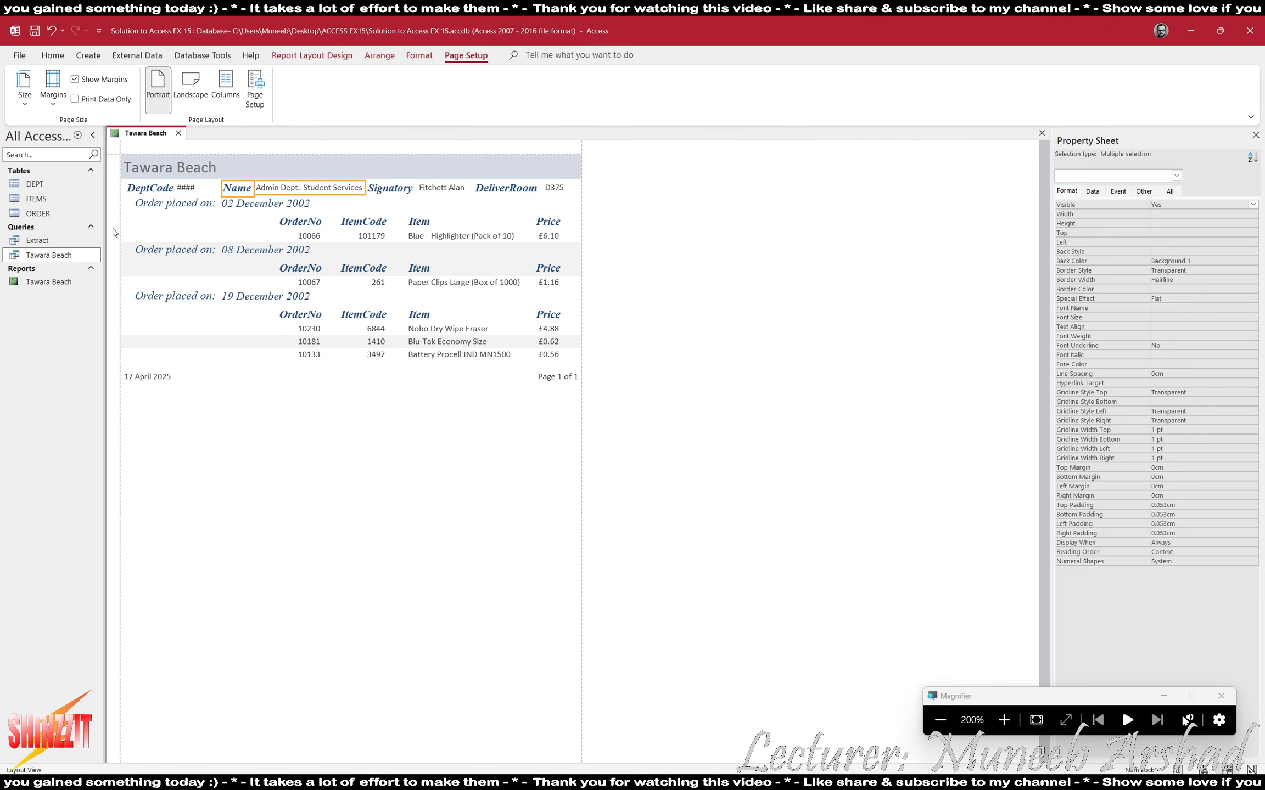
- Widen the DeptCode field to about 0.89 cm to show the full code and place it just after its label
{"action": "left_click", "coordinate": [187, 189]}
{"action": "key", "text": "Right"}
{"action": "key", "text": "Right"}
{"action": "key", "text": "Right"}
{"action": "key", "text": "Right"}
{"action": "key", "text": "Right"}
{"action": "key", "text": "Right"}
{"action": "key", "text": "Right"}
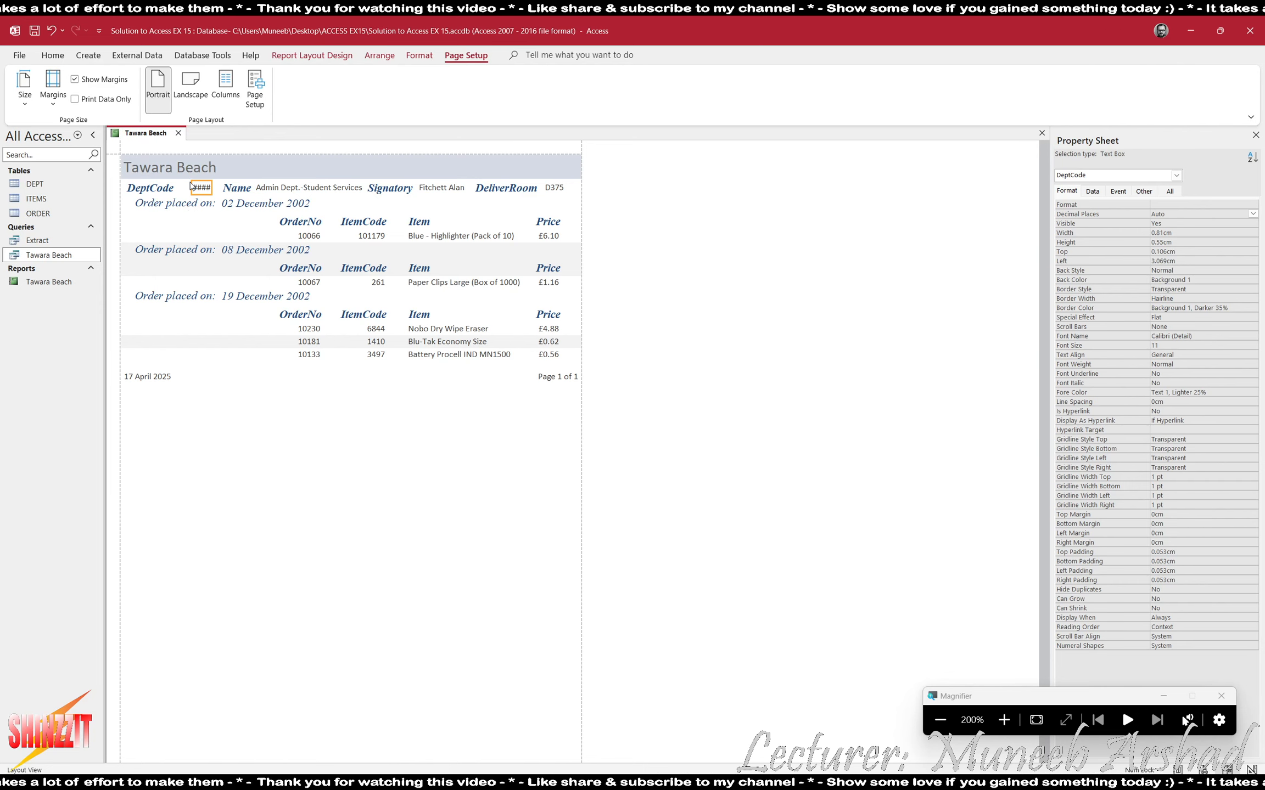
{"action": "left_click_drag", "start_coordinate": [190, 188], "coordinate": [186, 187]}
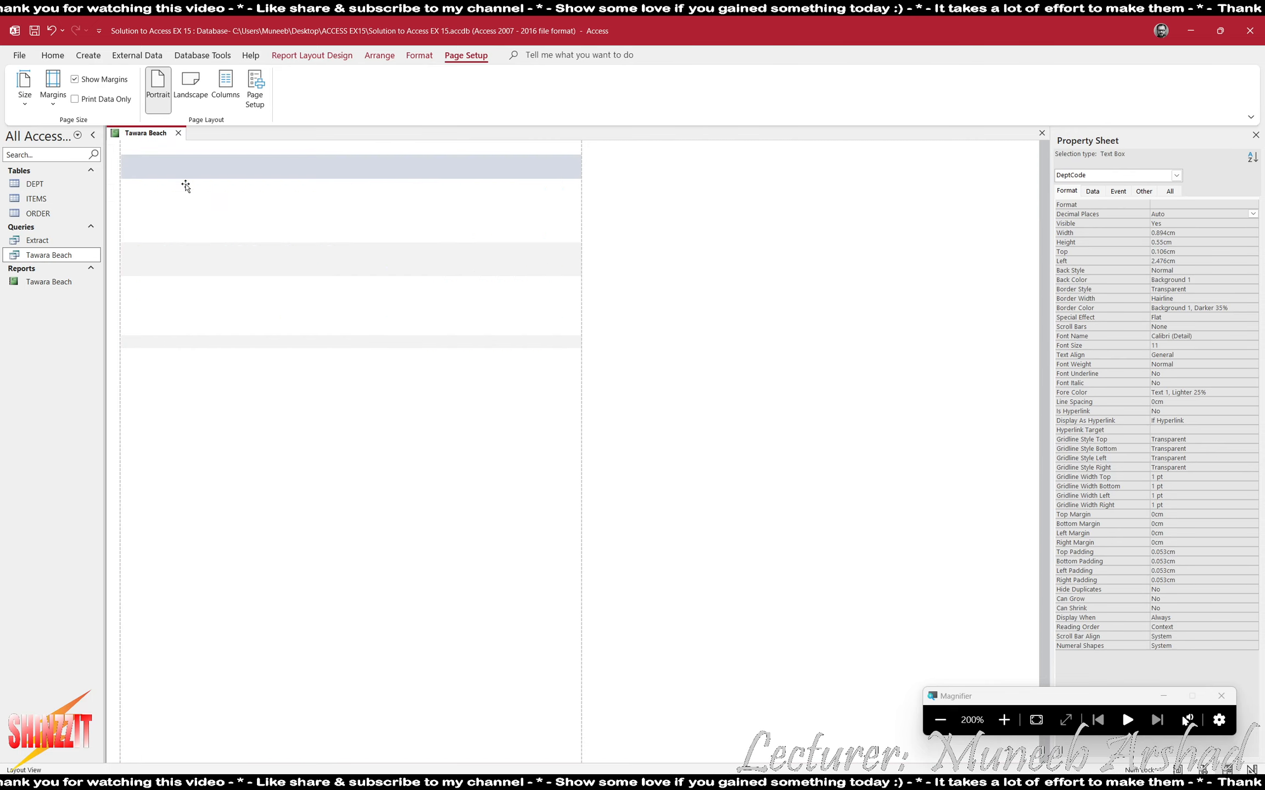
- Compare the department details line with the sample report in the exercise PDF
{"action": "key", "text": "alt+Tab"}
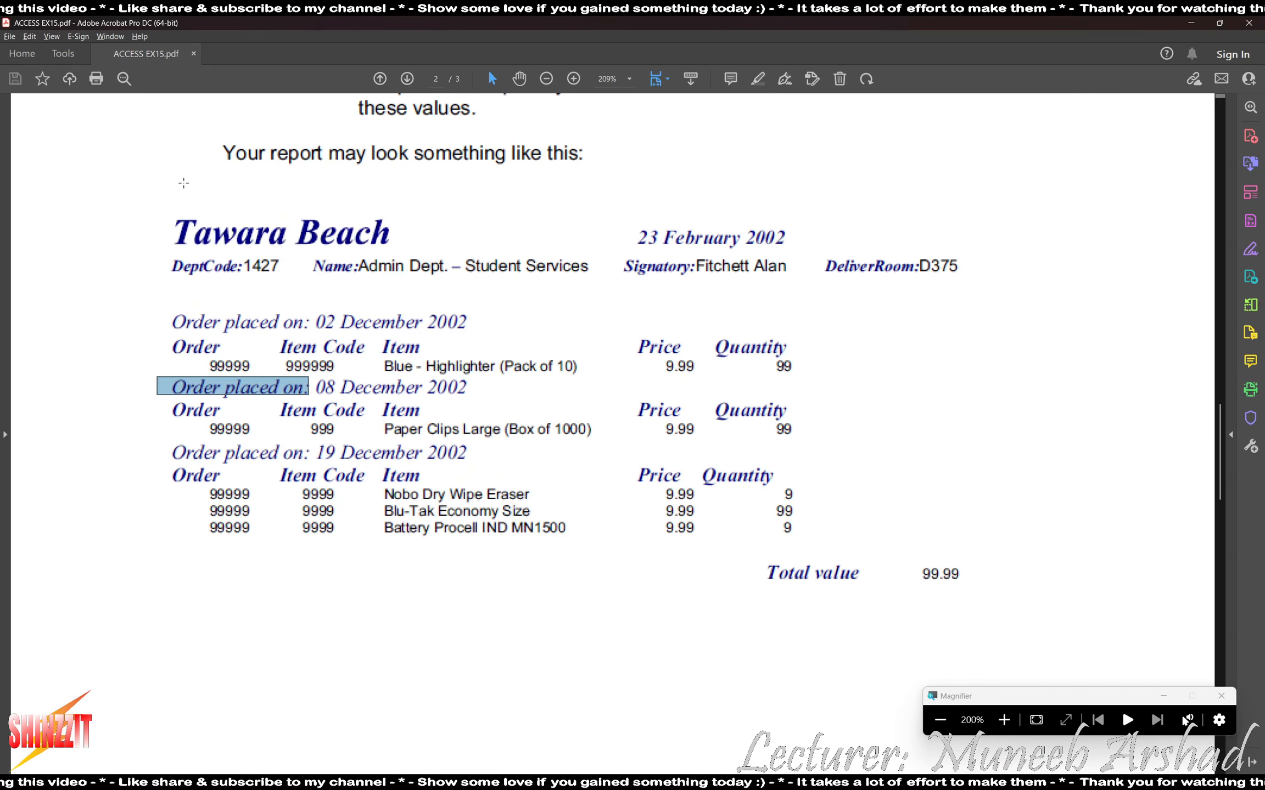
{"action": "key", "text": "alt+Tab"}
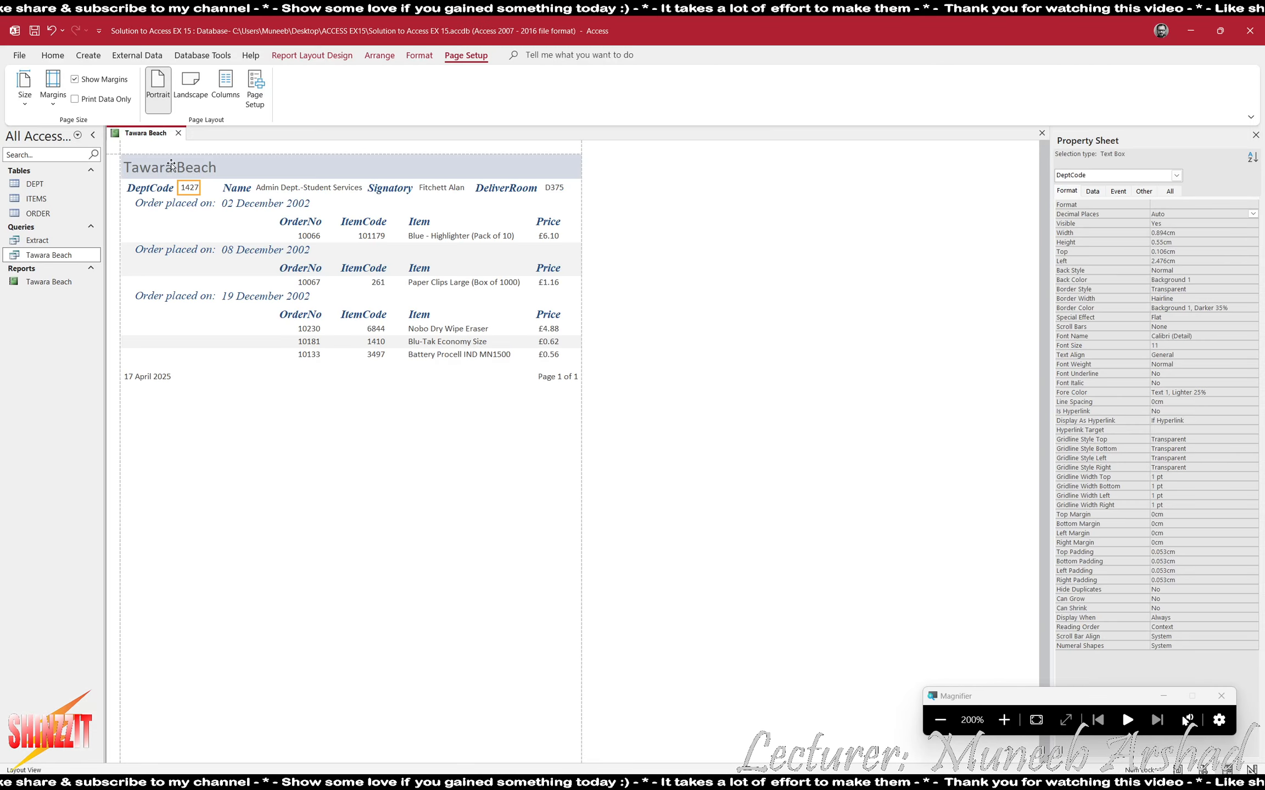
{"action": "left_click", "coordinate": [173, 190]}
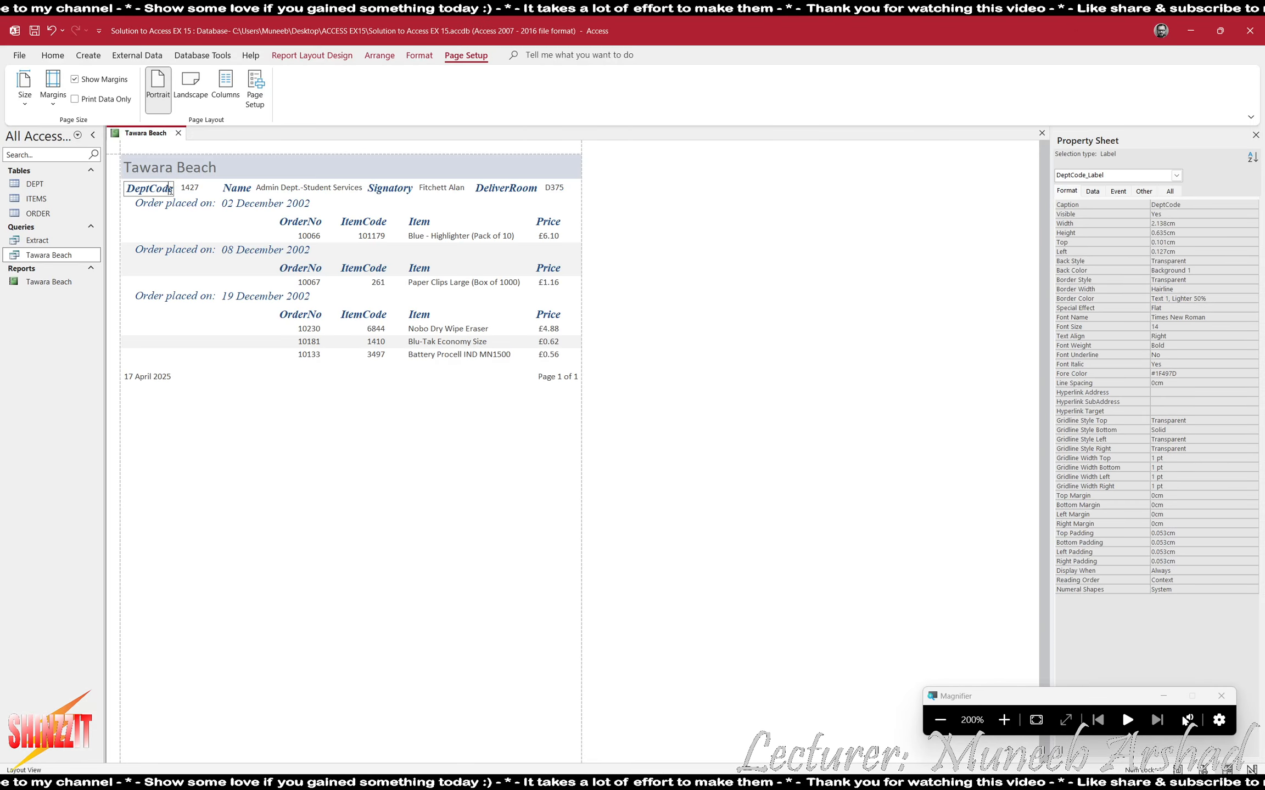
{"action": "left_click", "coordinate": [216, 282]}
{"action": "left_click", "coordinate": [264, 437]}
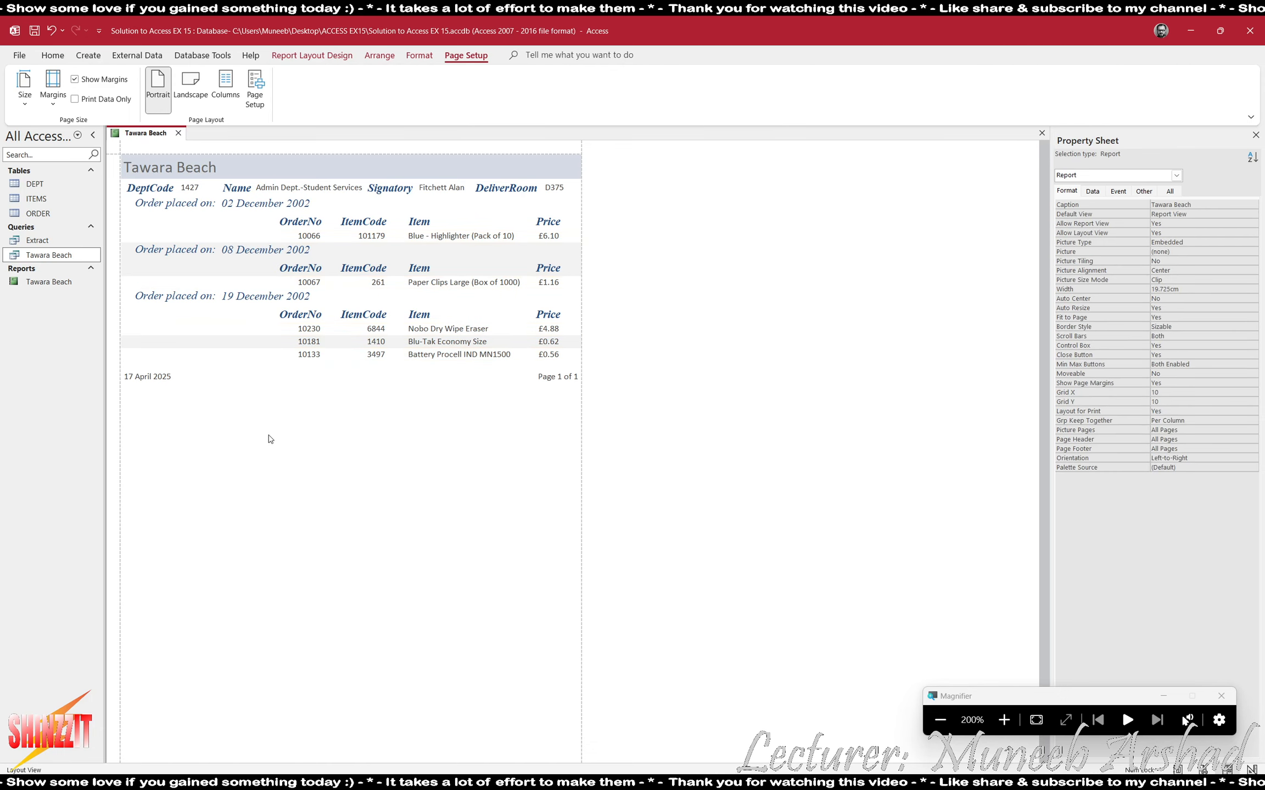
- Format the Tawara Beach title as dark blue, bold, italic Times New Roman at size 24
{"action": "left_click", "coordinate": [187, 168]}
{"action": "left_click", "coordinate": [419, 55]}
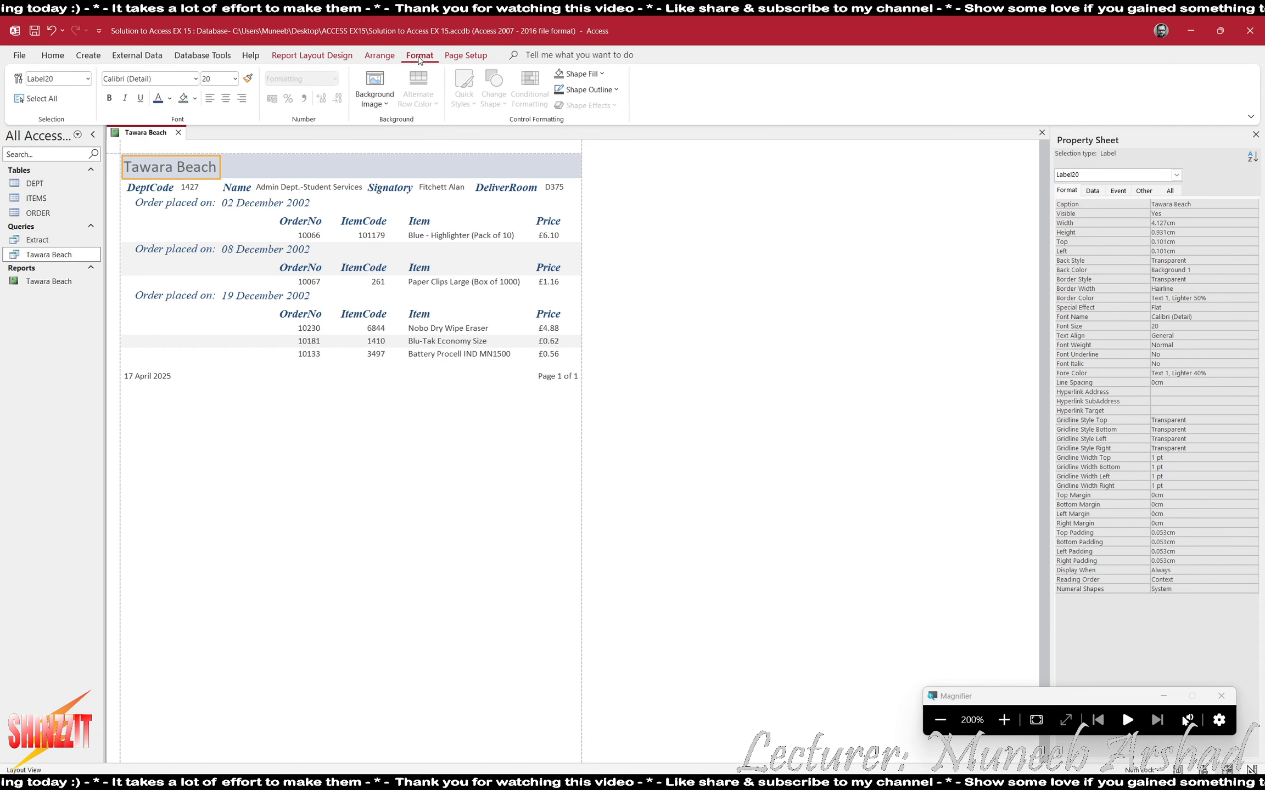
{"action": "left_click", "coordinate": [159, 97]}
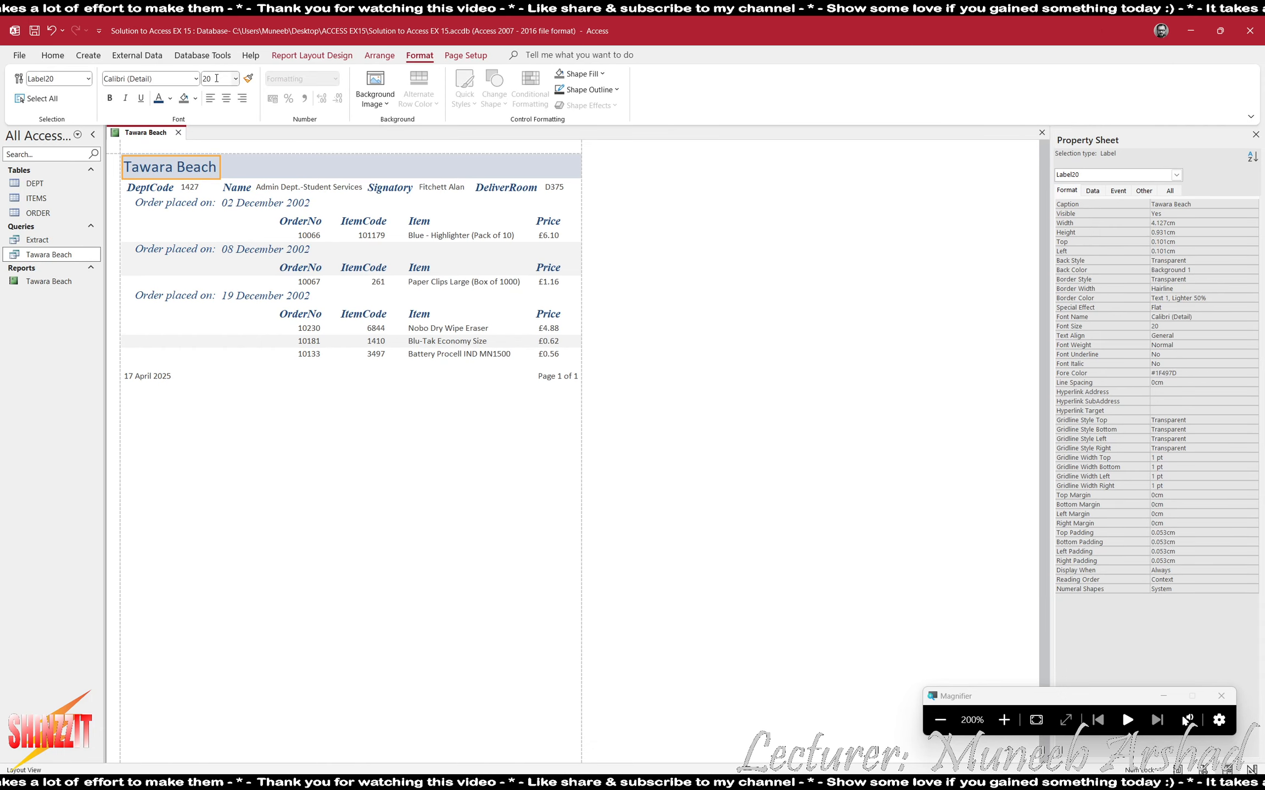
{"action": "type", "text": "24"}
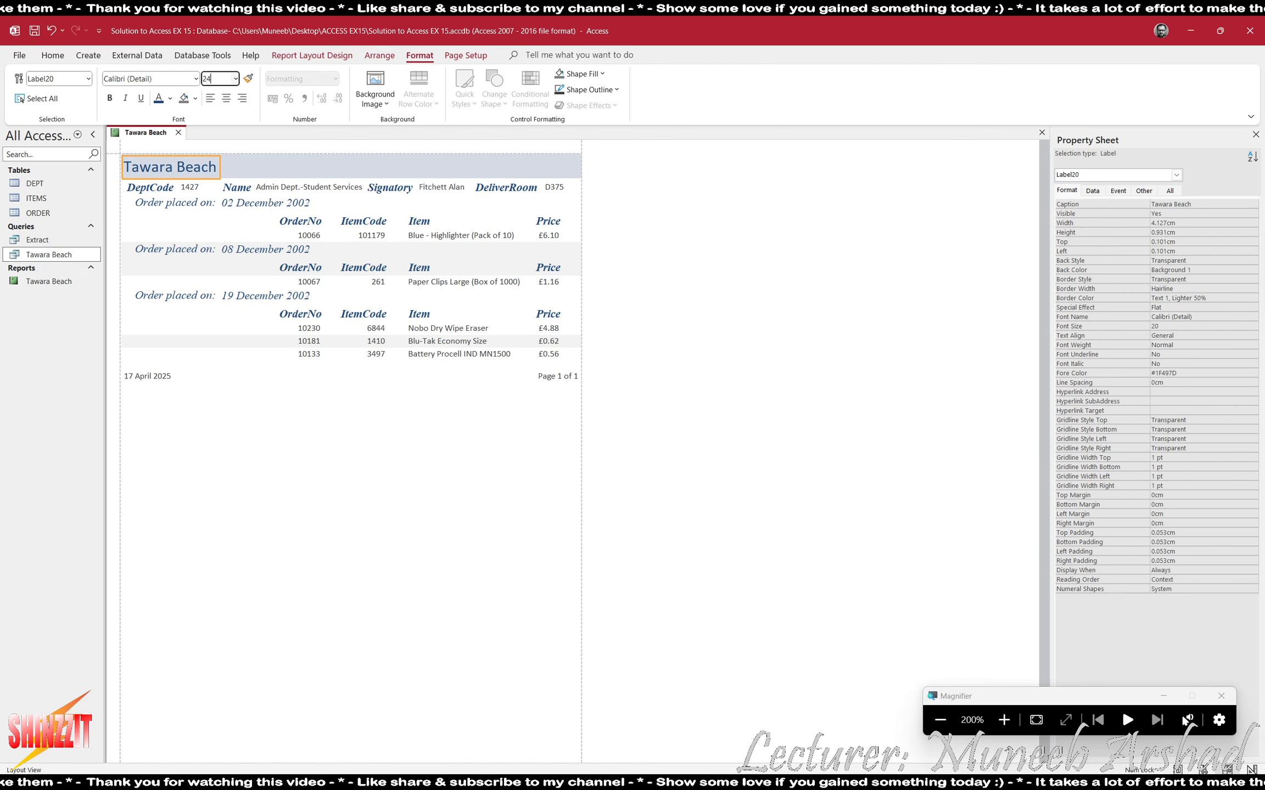
{"action": "left_click", "coordinate": [125, 97]}
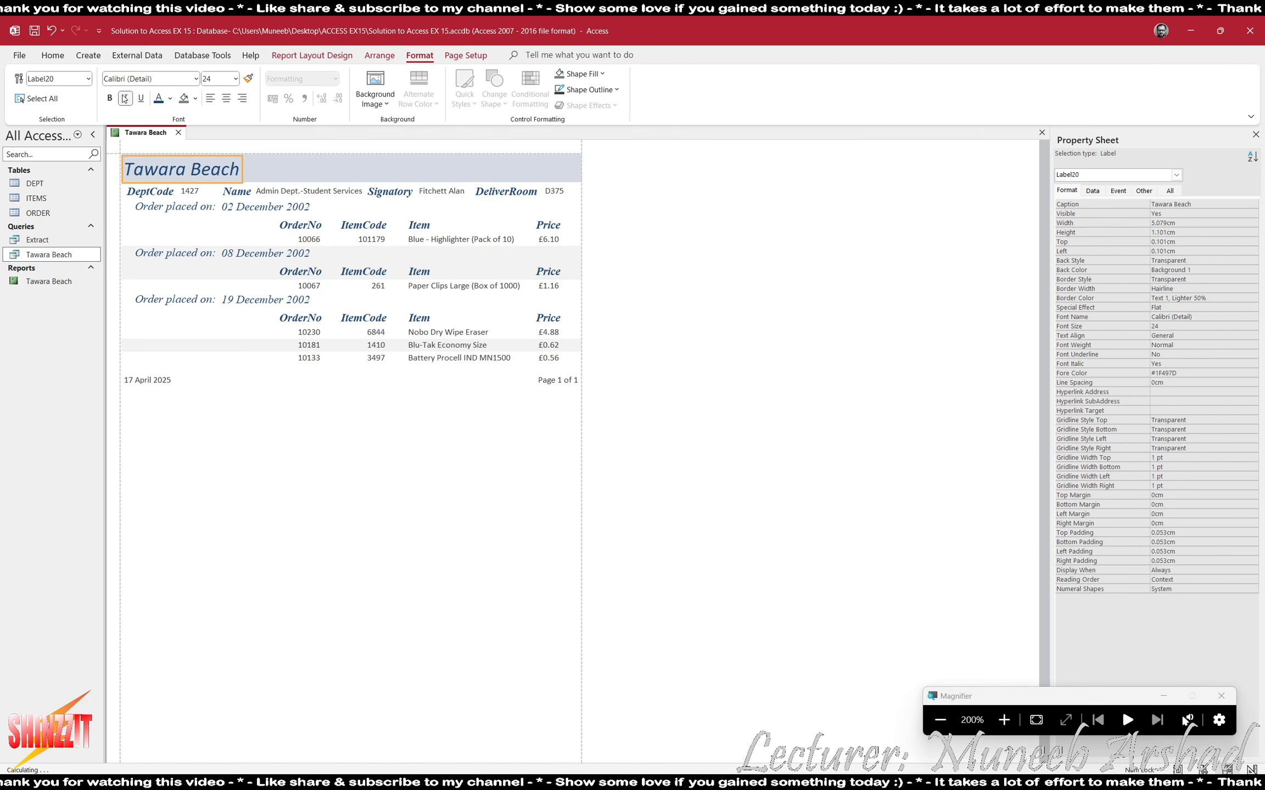
{"action": "left_click", "coordinate": [110, 97]}
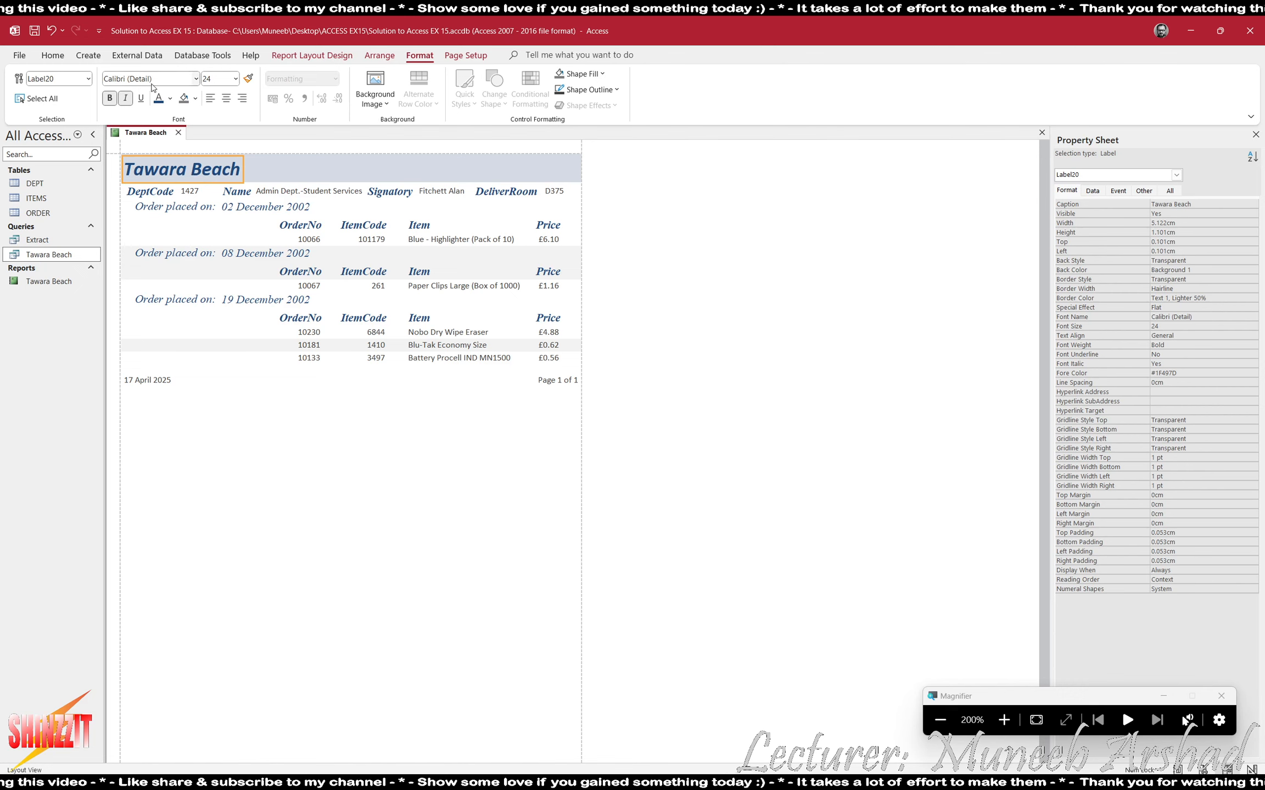
{"action": "left_click", "coordinate": [163, 76]}
{"action": "type", "text": "Times New Roman"}
{"action": "key", "text": "Return"}
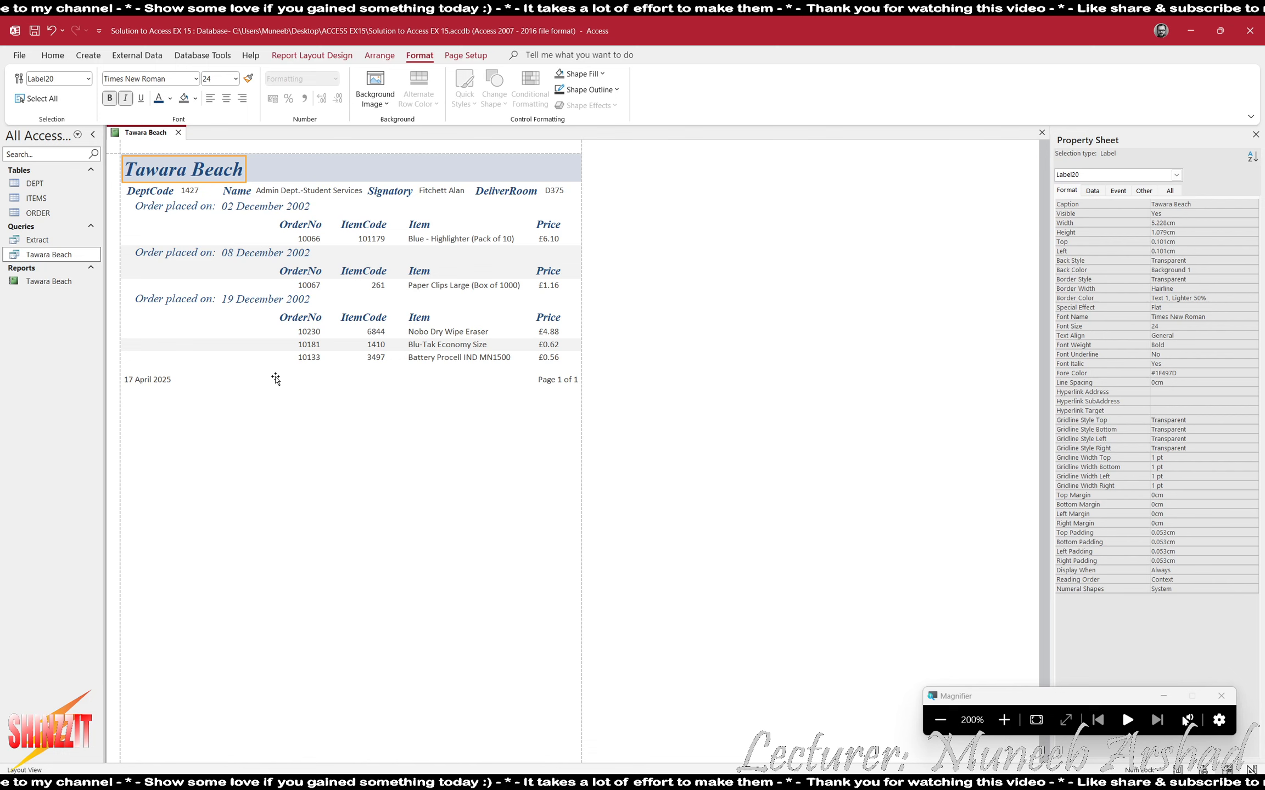
{"action": "left_click", "coordinate": [284, 417]}
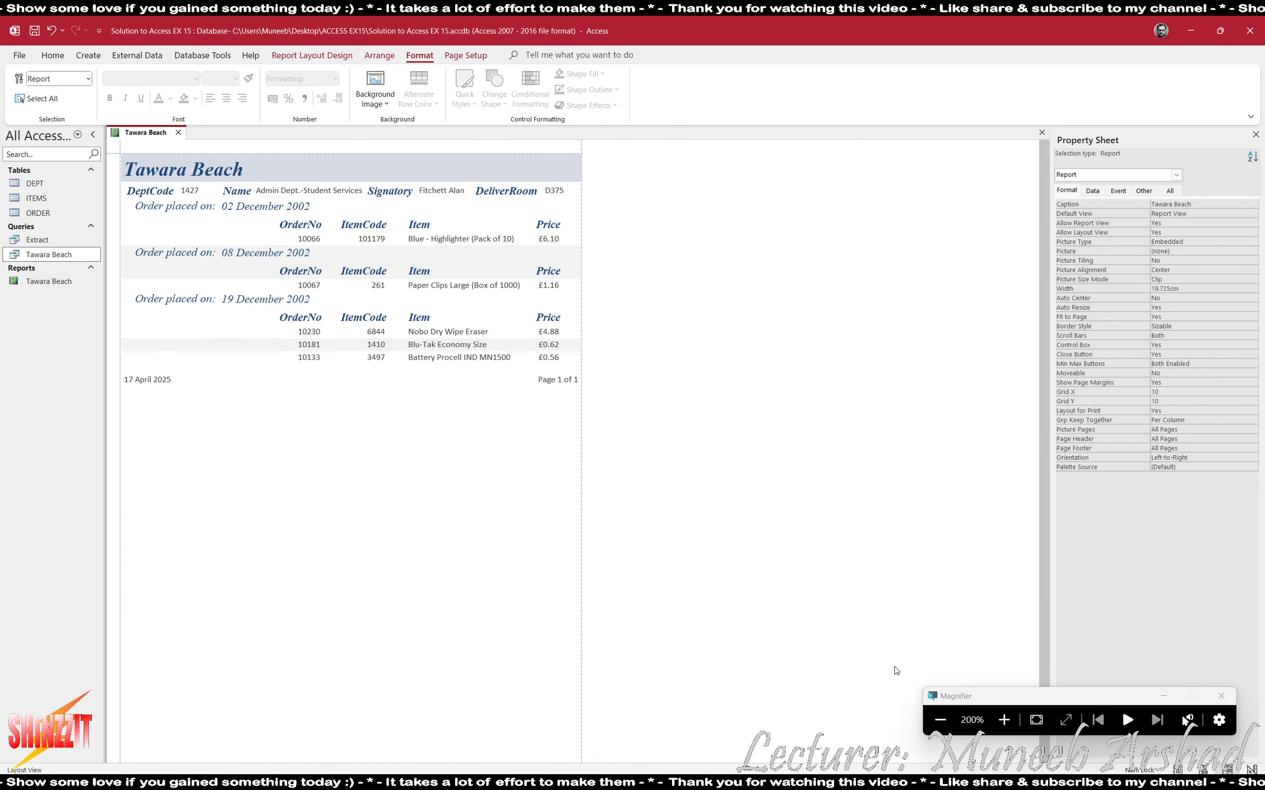
- Examine the date beside the title in the exercise PDF's sample report and return to Access
{"action": "left_click", "coordinate": [940, 719]}
{"action": "key", "text": "alt+Tab"}
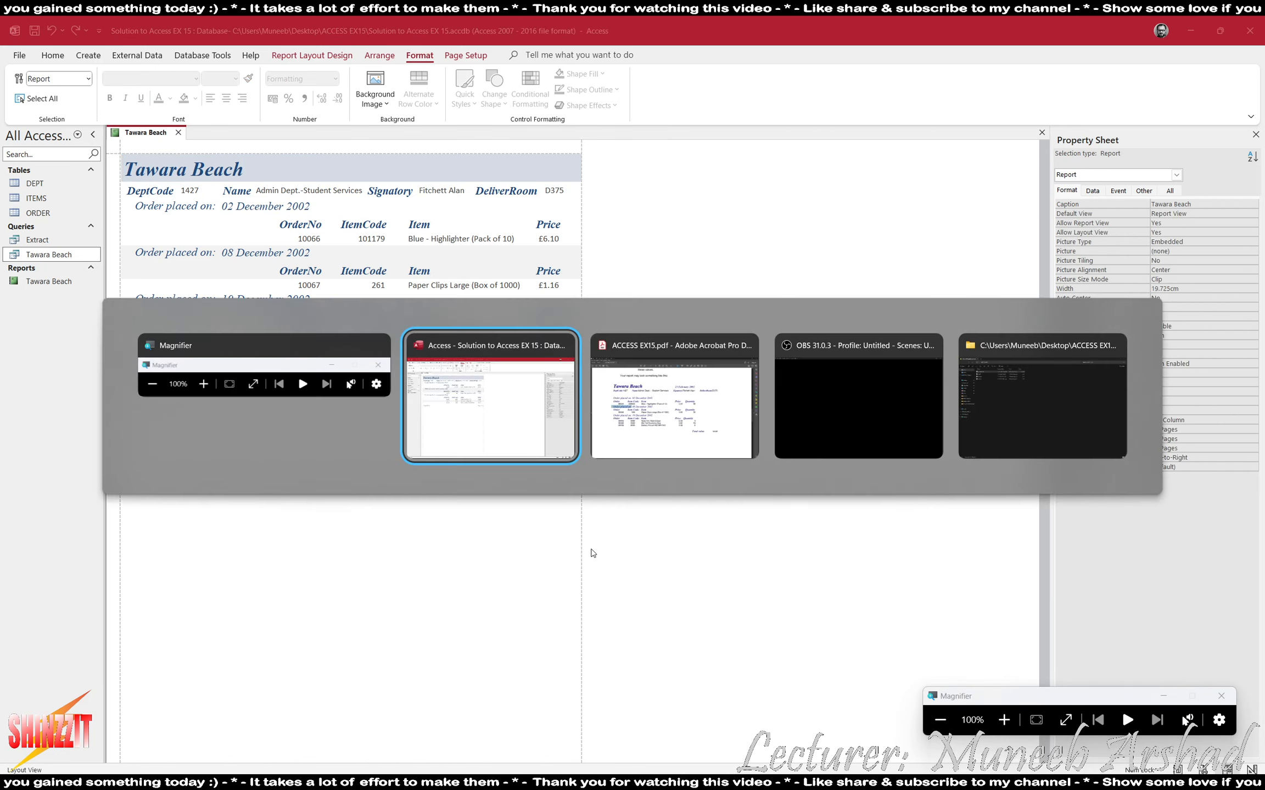
{"action": "key", "text": "alt+Tab"}
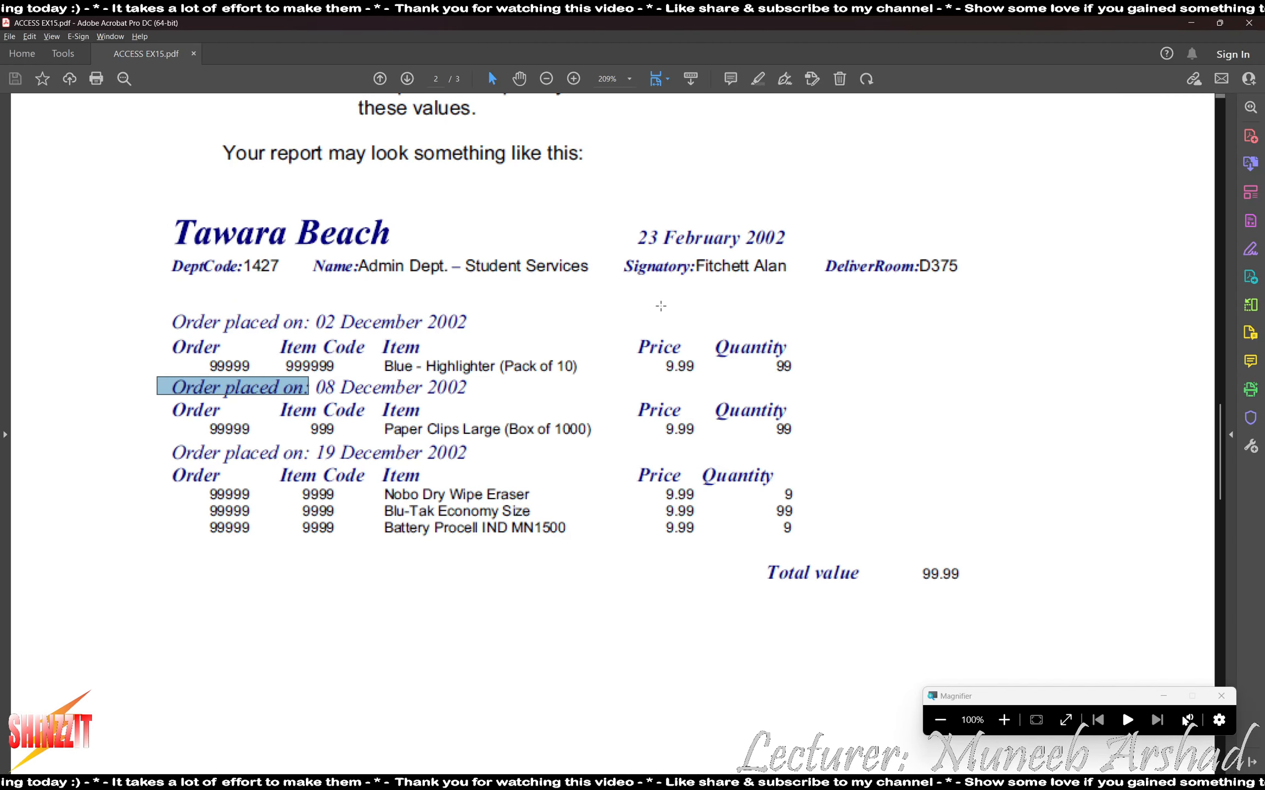
{"action": "left_click_drag", "start_coordinate": [623, 212], "coordinate": [795, 253]}
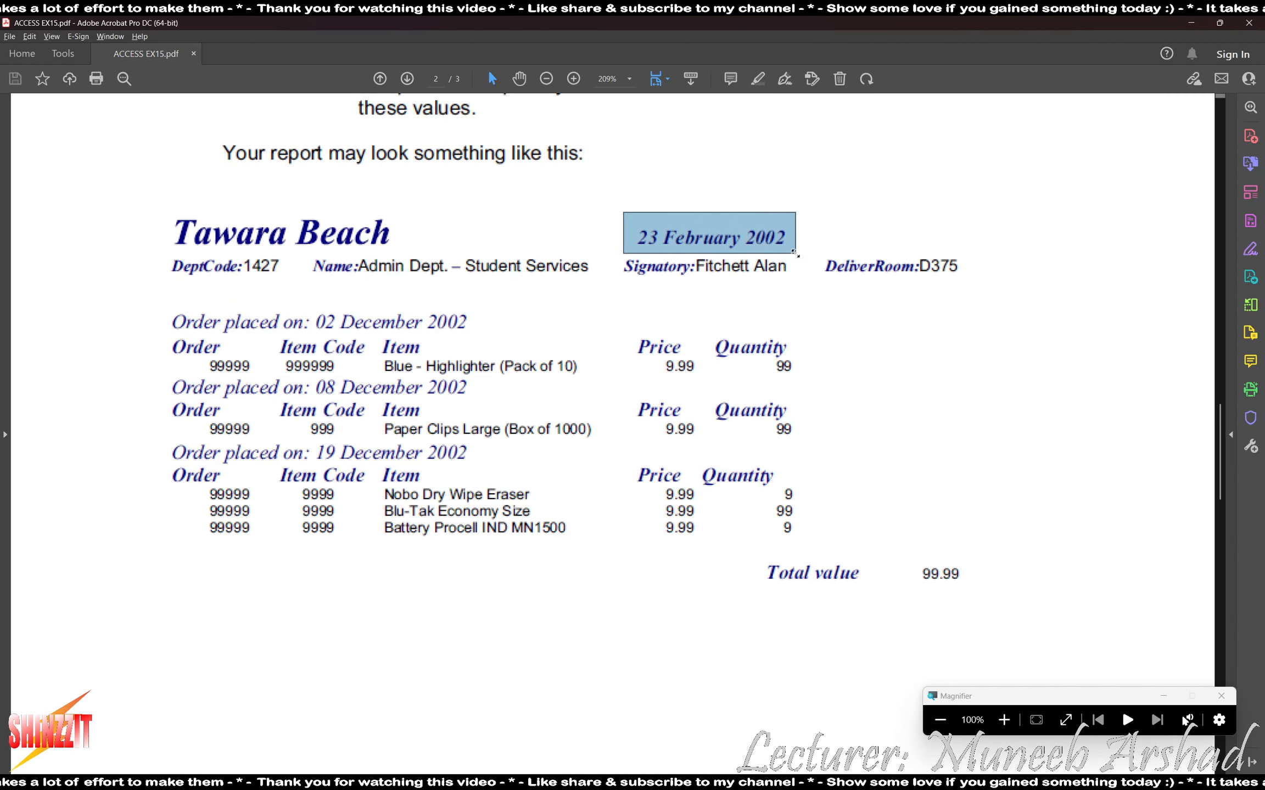
{"action": "left_click", "coordinate": [1004, 720]}
{"action": "key", "text": "alt+Tab"}
{"action": "key", "text": "Tab"}
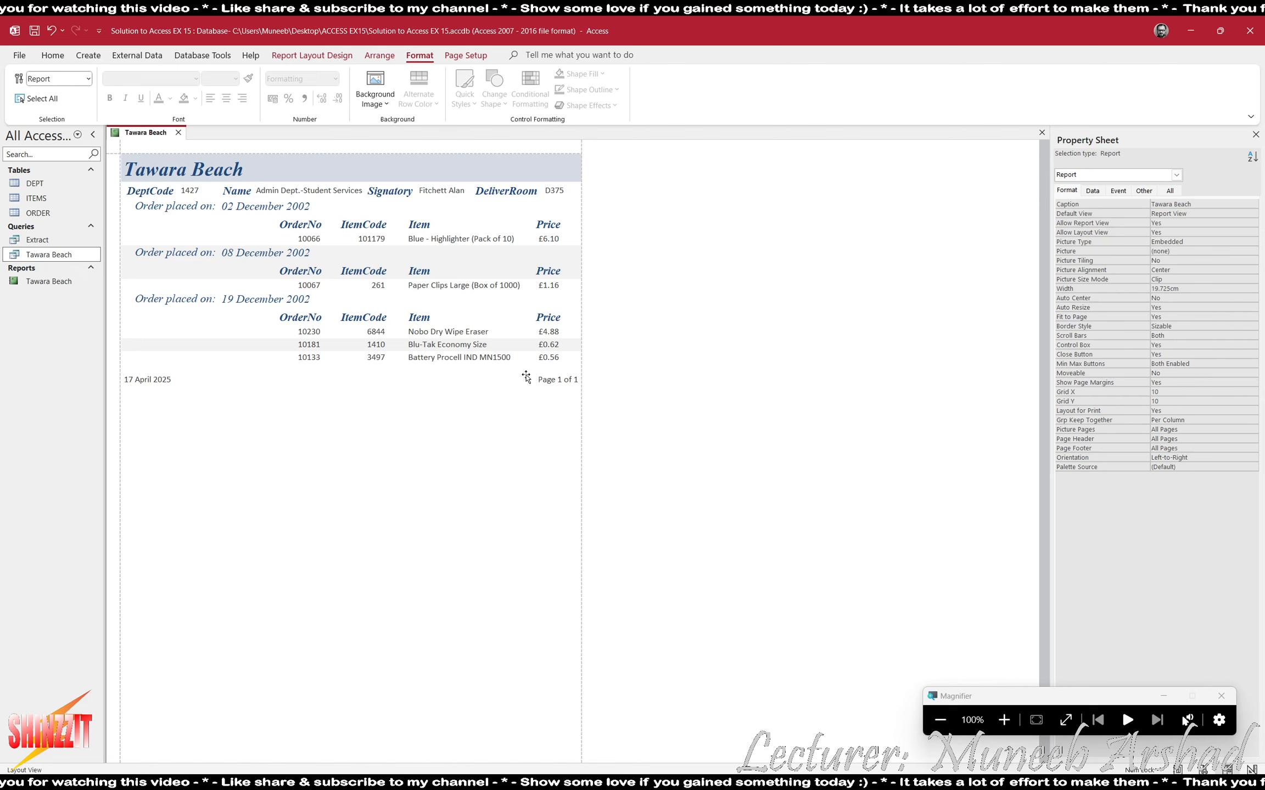
- In Design View, move the =Now() date field from the page footer into the report header beside the title
{"action": "left_click", "coordinate": [312, 55]}
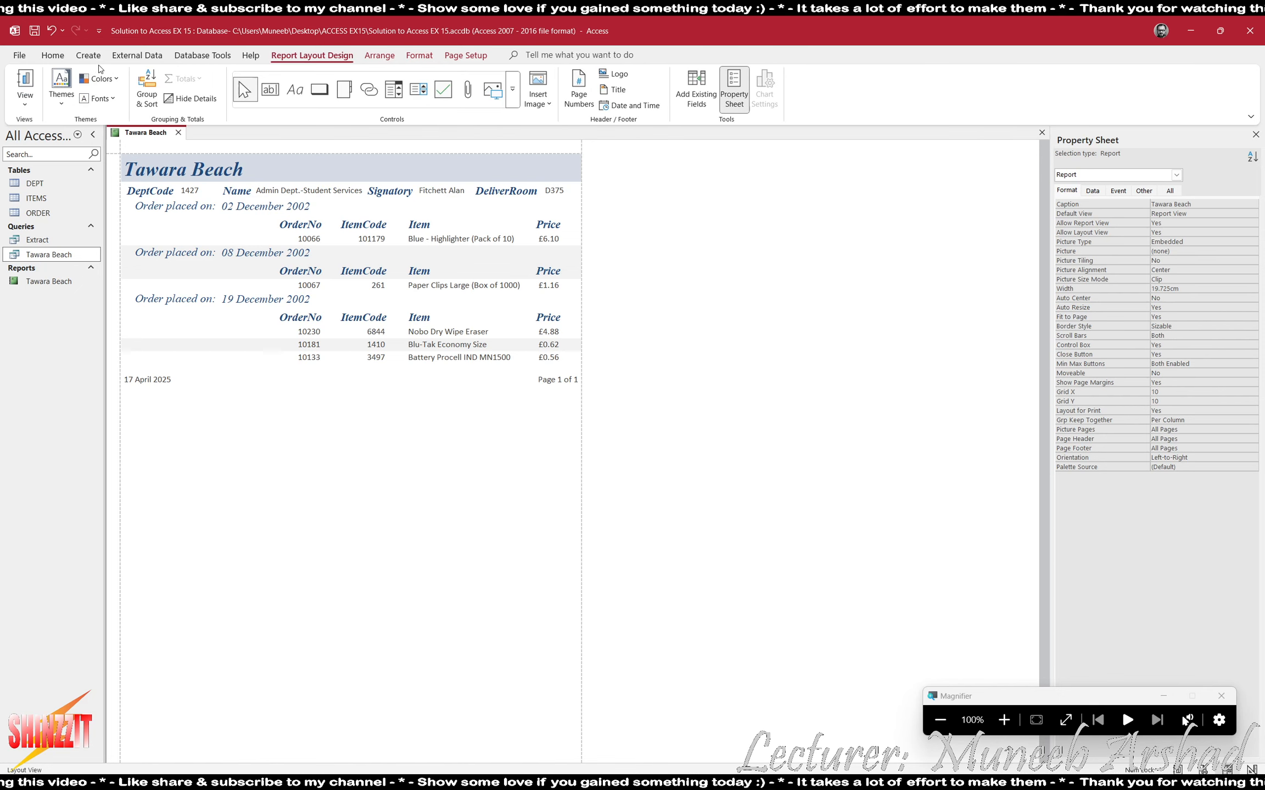
{"action": "left_click", "coordinate": [27, 92]}
{"action": "left_click", "coordinate": [56, 203]}
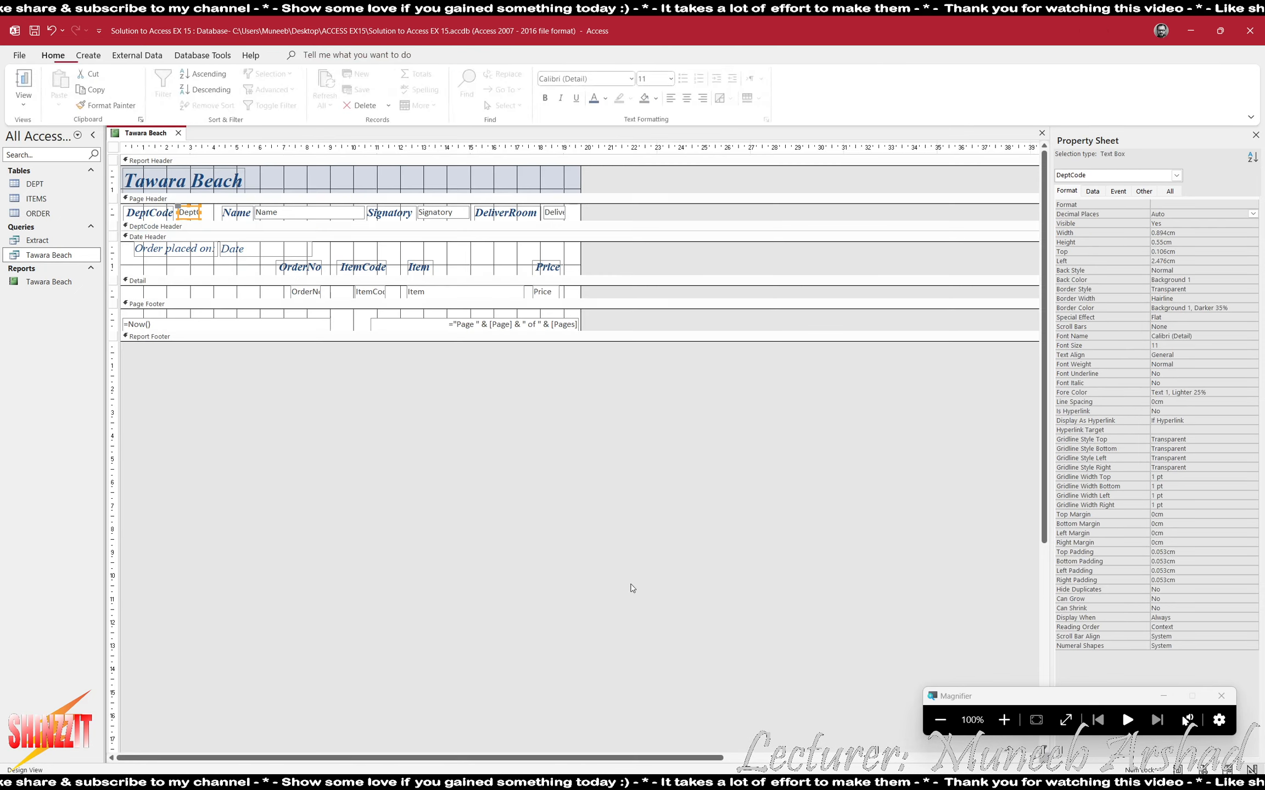
{"action": "left_click", "coordinate": [1004, 720]}
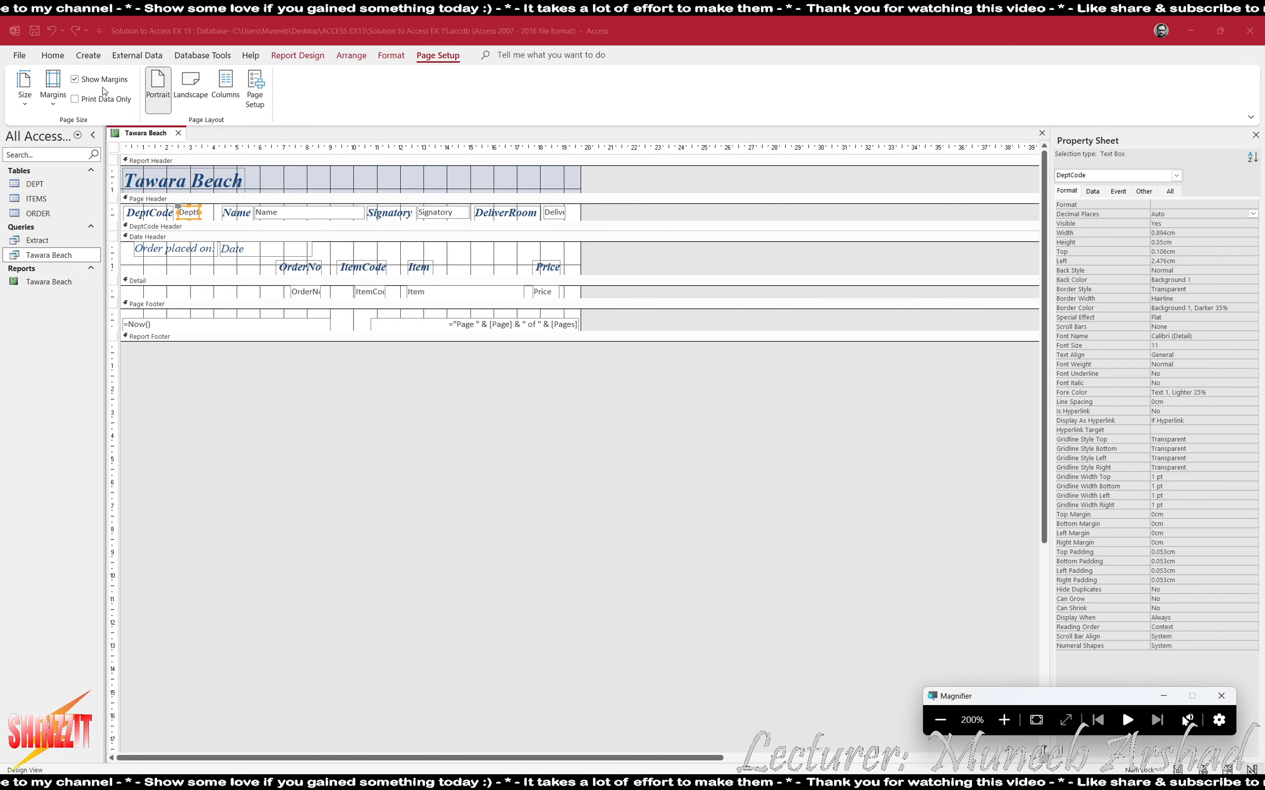
{"action": "left_click", "coordinate": [212, 319]}
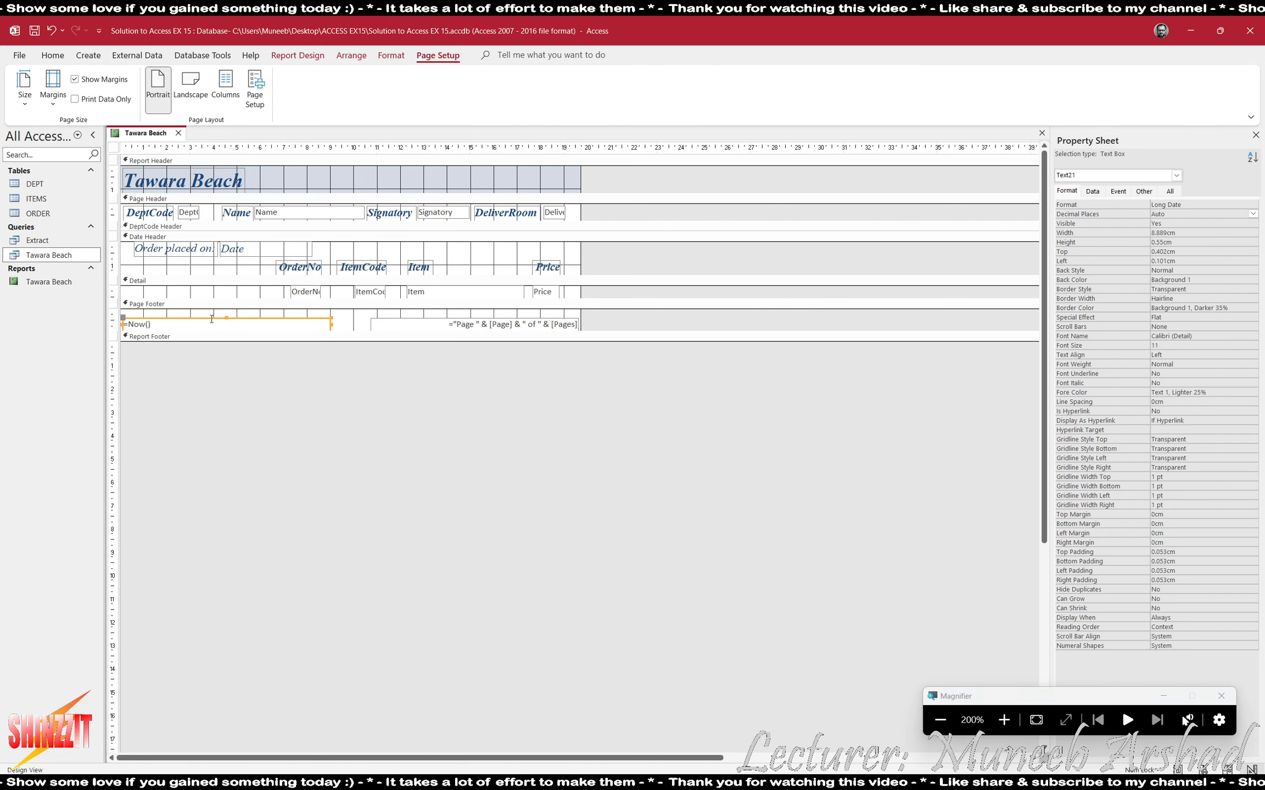
{"action": "left_click_drag", "start_coordinate": [212, 320], "coordinate": [454, 174]}
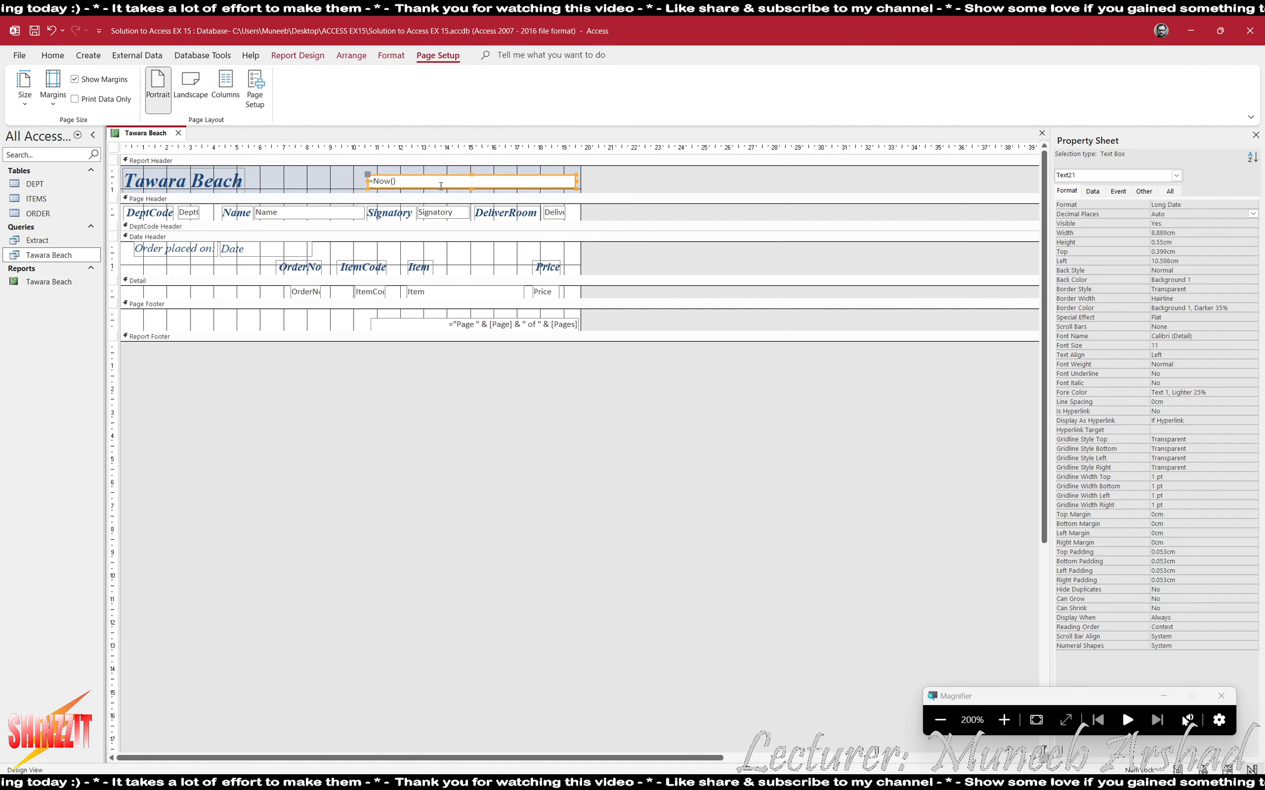
- Return to Layout View and copy the title's formatting onto the header date with Format Painter
{"action": "left_click", "coordinate": [298, 55]}
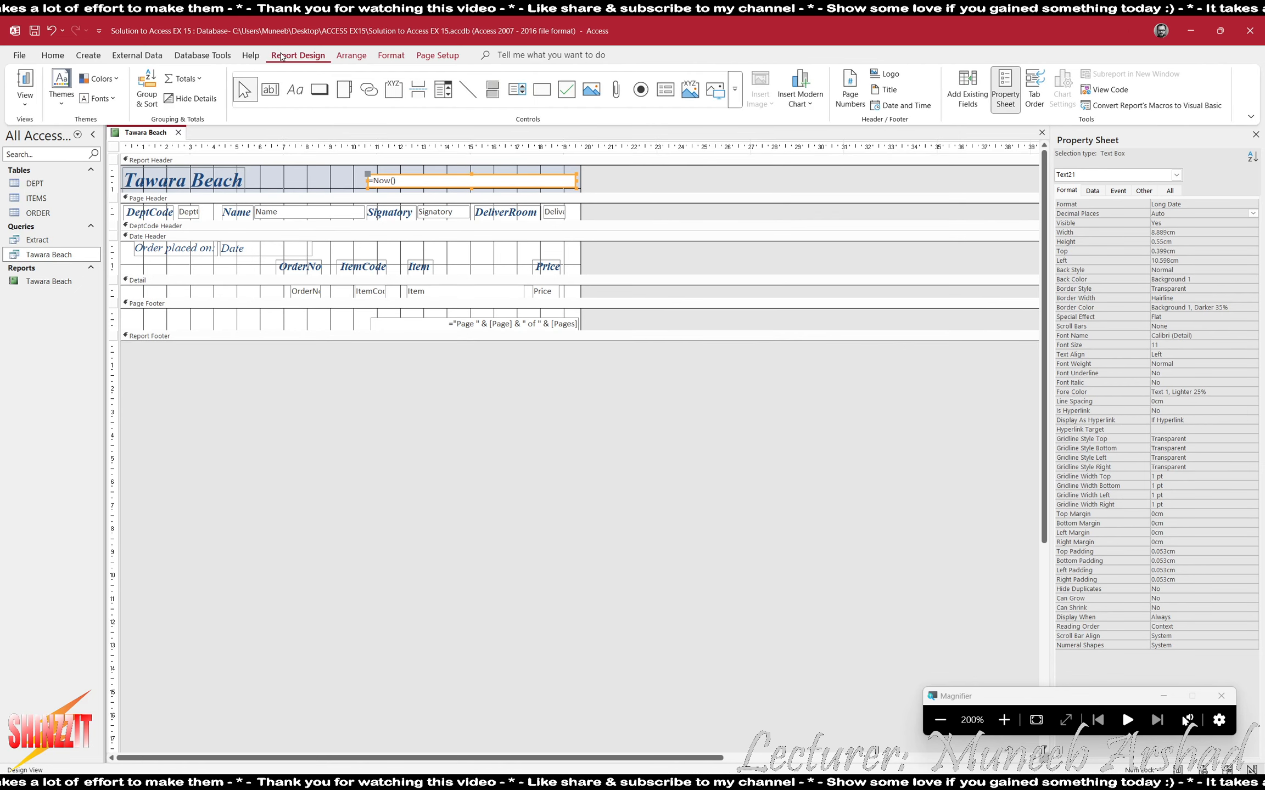
{"action": "left_click", "coordinate": [25, 100]}
{"action": "left_click", "coordinate": [41, 126]}
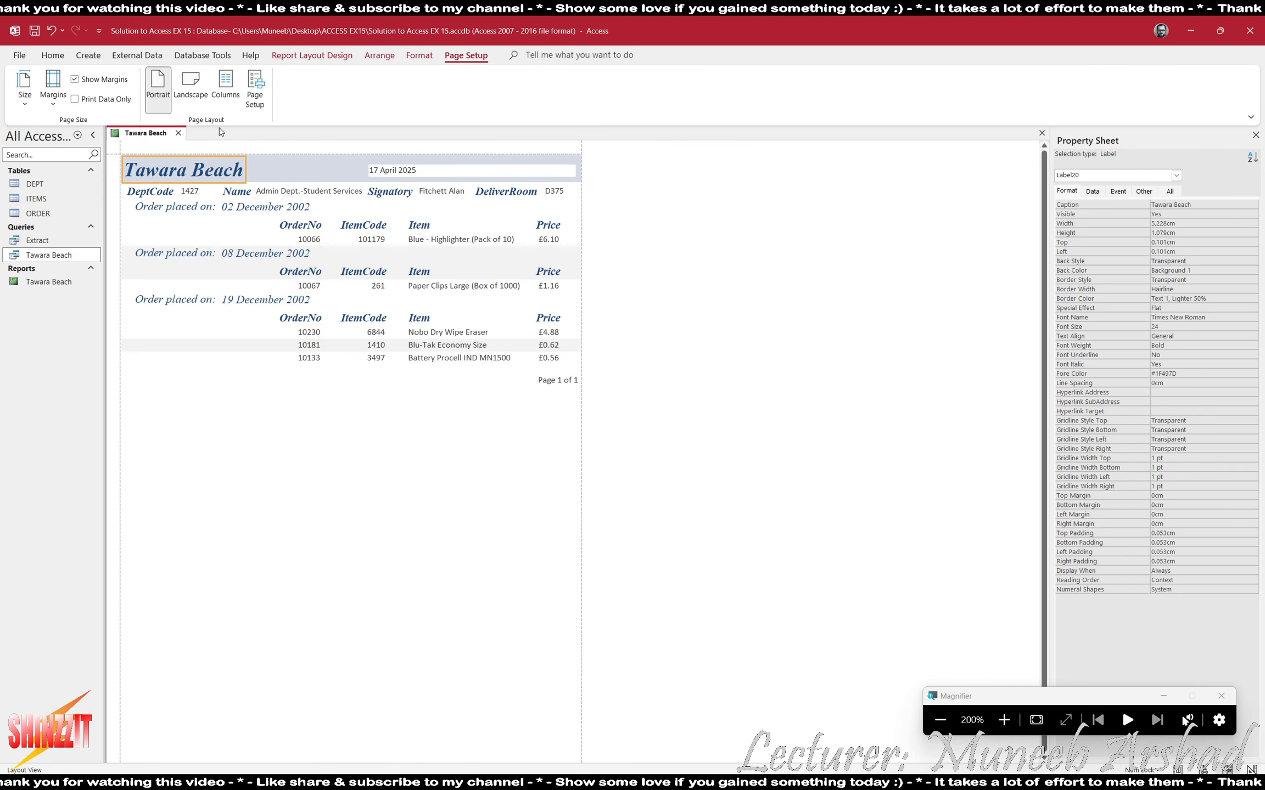
{"action": "left_click", "coordinate": [419, 55]}
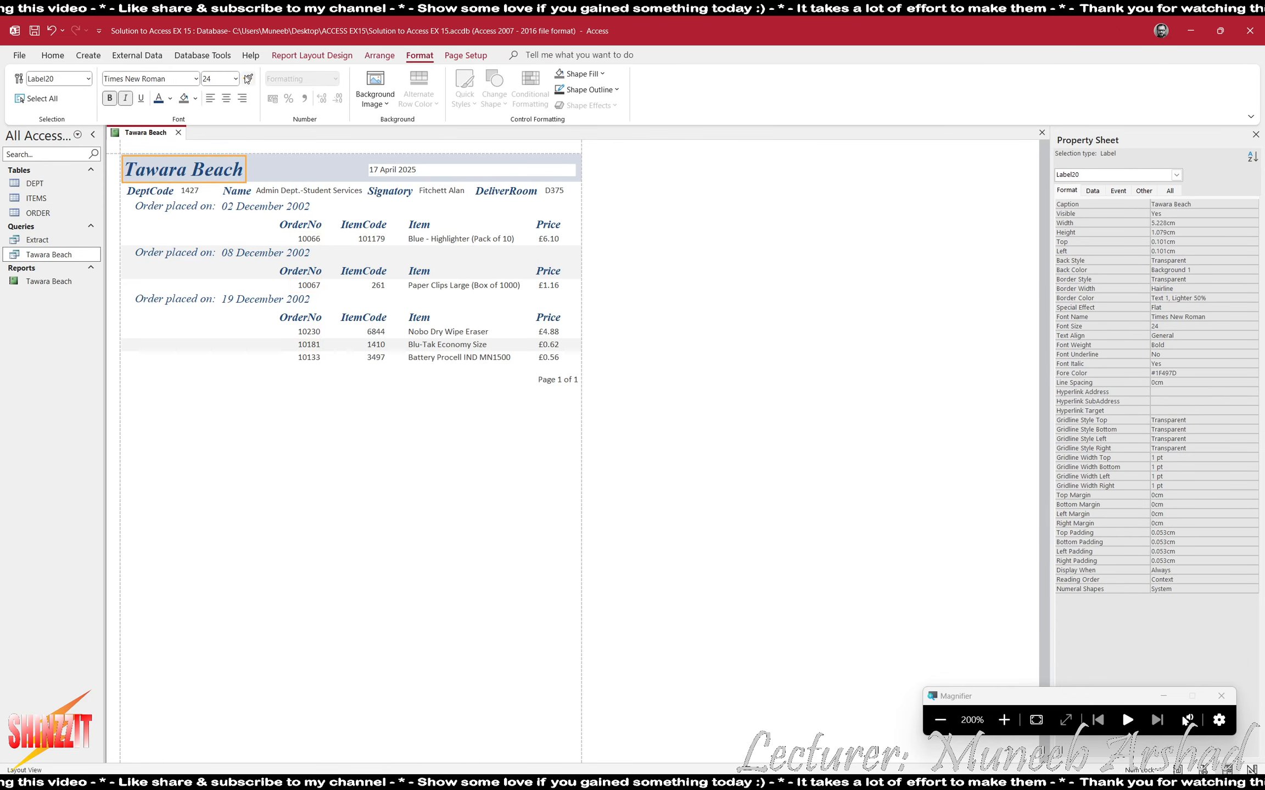
{"action": "left_click", "coordinate": [405, 167]}
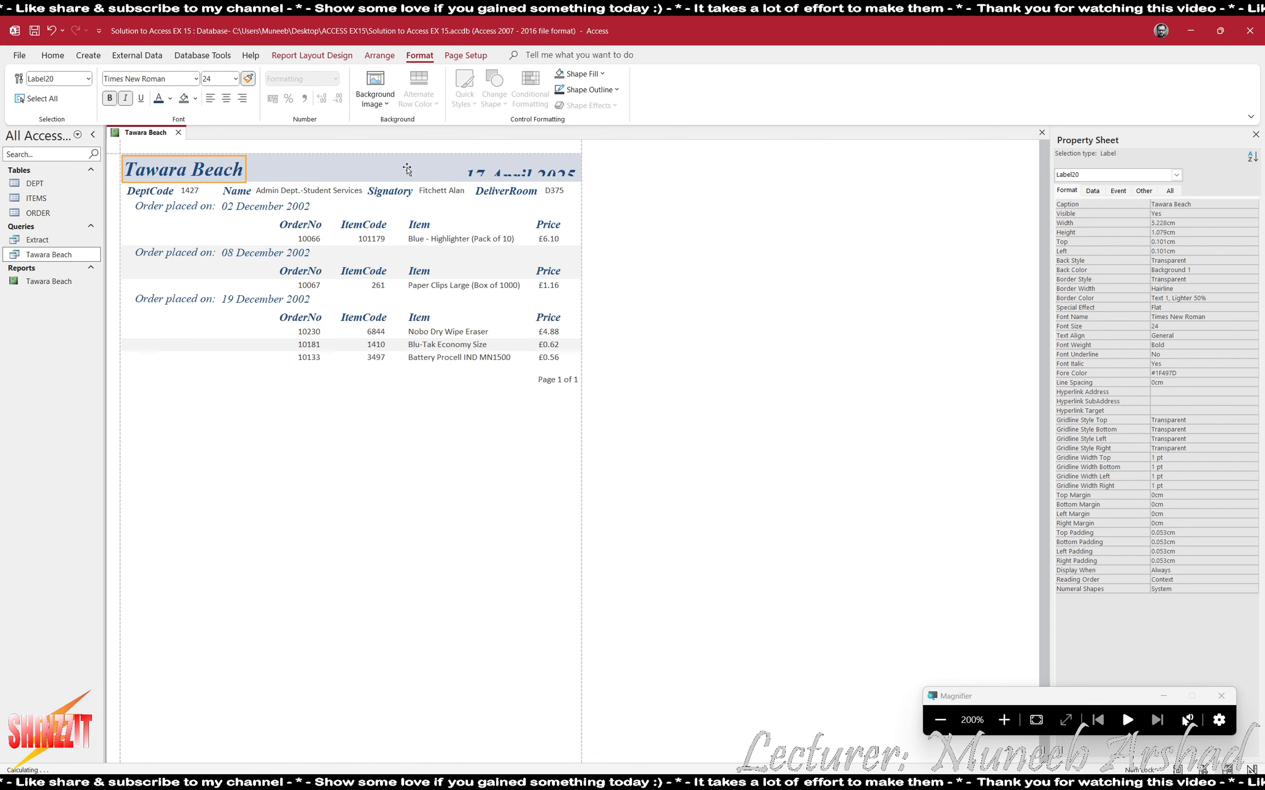
- Increase the date field's height to about 1.04 cm to show the full date, and nudge it up level with the title
{"action": "left_click", "coordinate": [484, 178]}
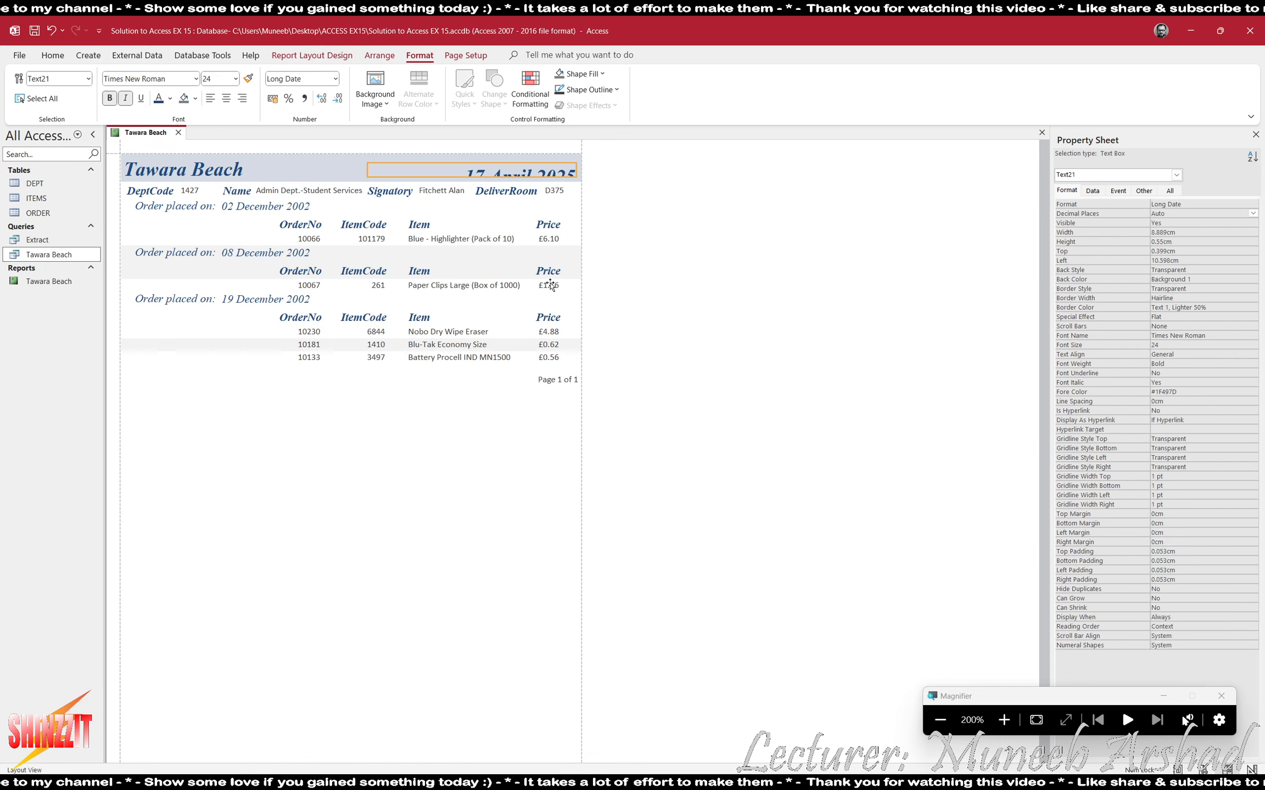
{"action": "double_click", "coordinate": [367, 168]}
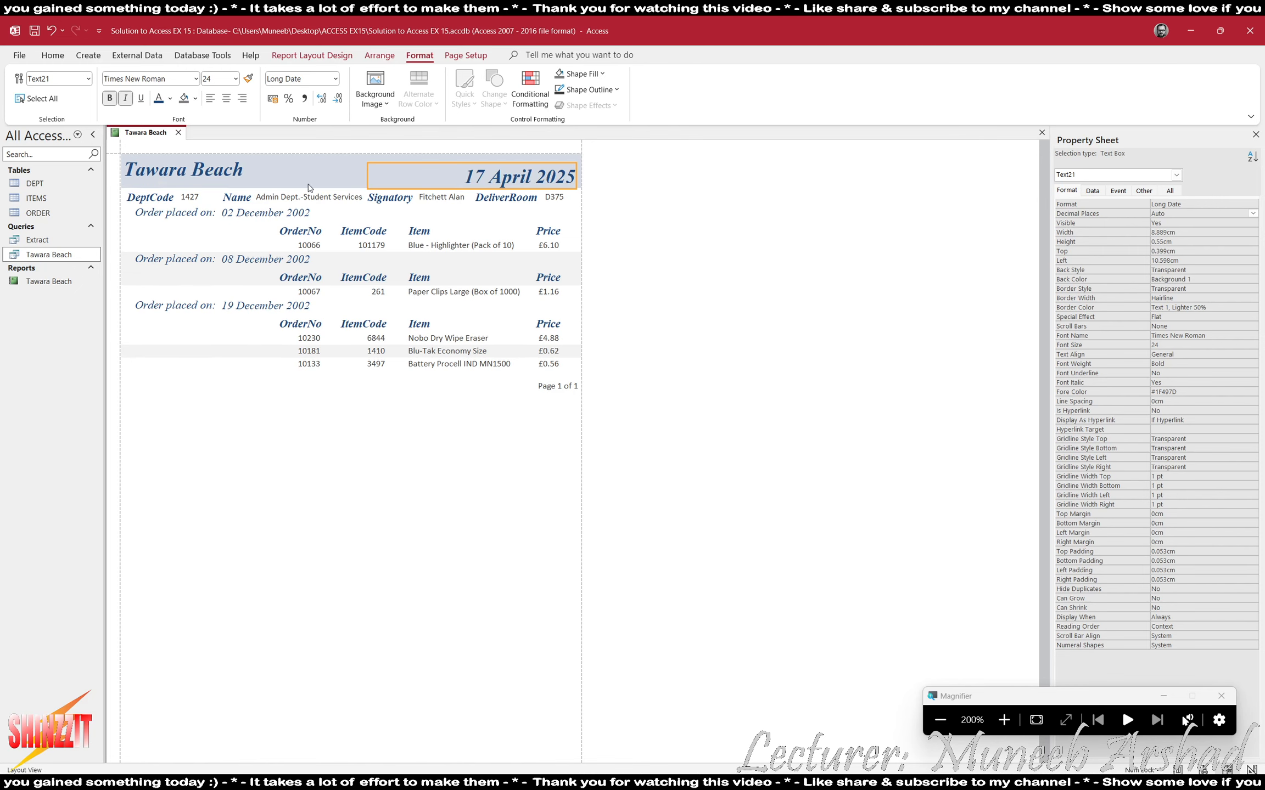
{"action": "key", "text": "Up"}
{"action": "key", "text": "Up"}
{"action": "key", "text": "Up"}
{"action": "key", "text": "Up"}
{"action": "key", "text": "Up"}
{"action": "key", "text": "Up"}
{"action": "key", "text": "Up"}
{"action": "key", "text": "Up"}
{"action": "key", "text": "Left"}
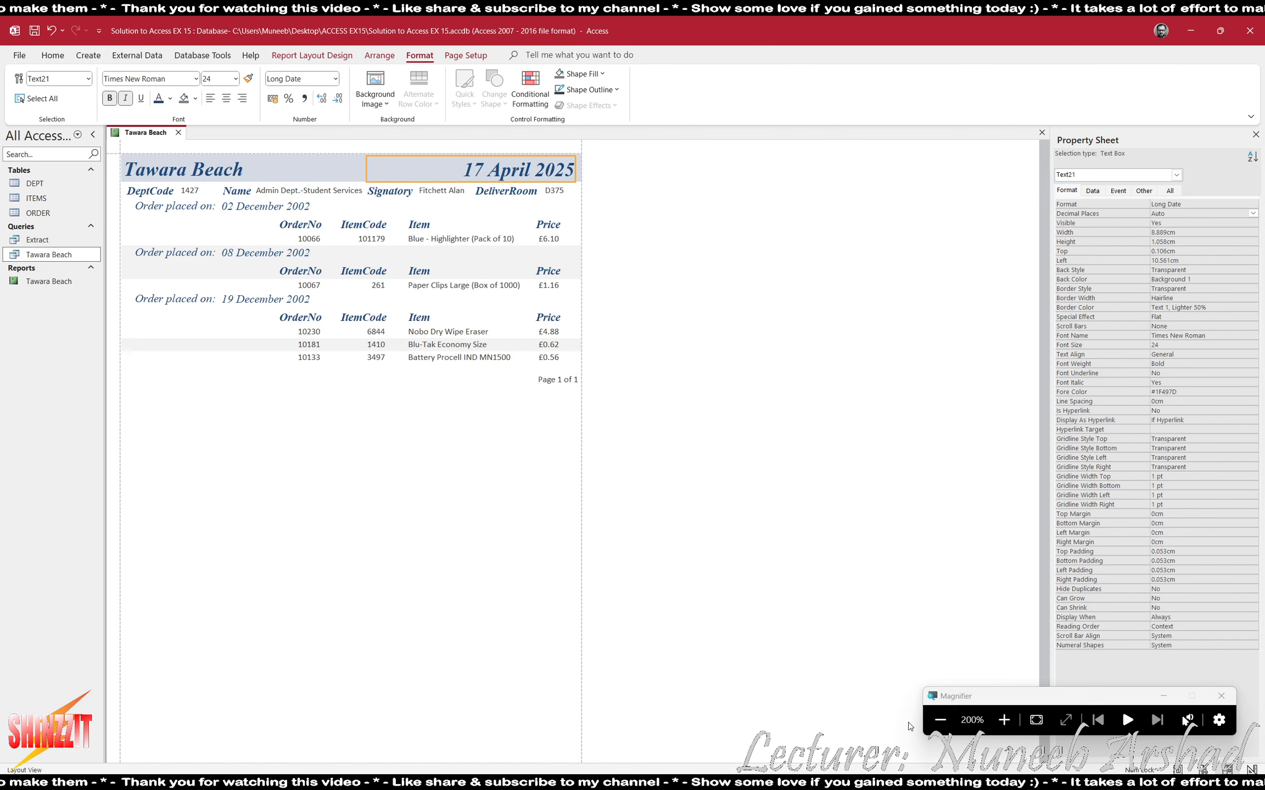
- Compare the header date with the sample report in the exercise PDF and set its font size to 20
{"action": "left_click", "coordinate": [944, 722]}
{"action": "left_click", "coordinate": [860, 780]}
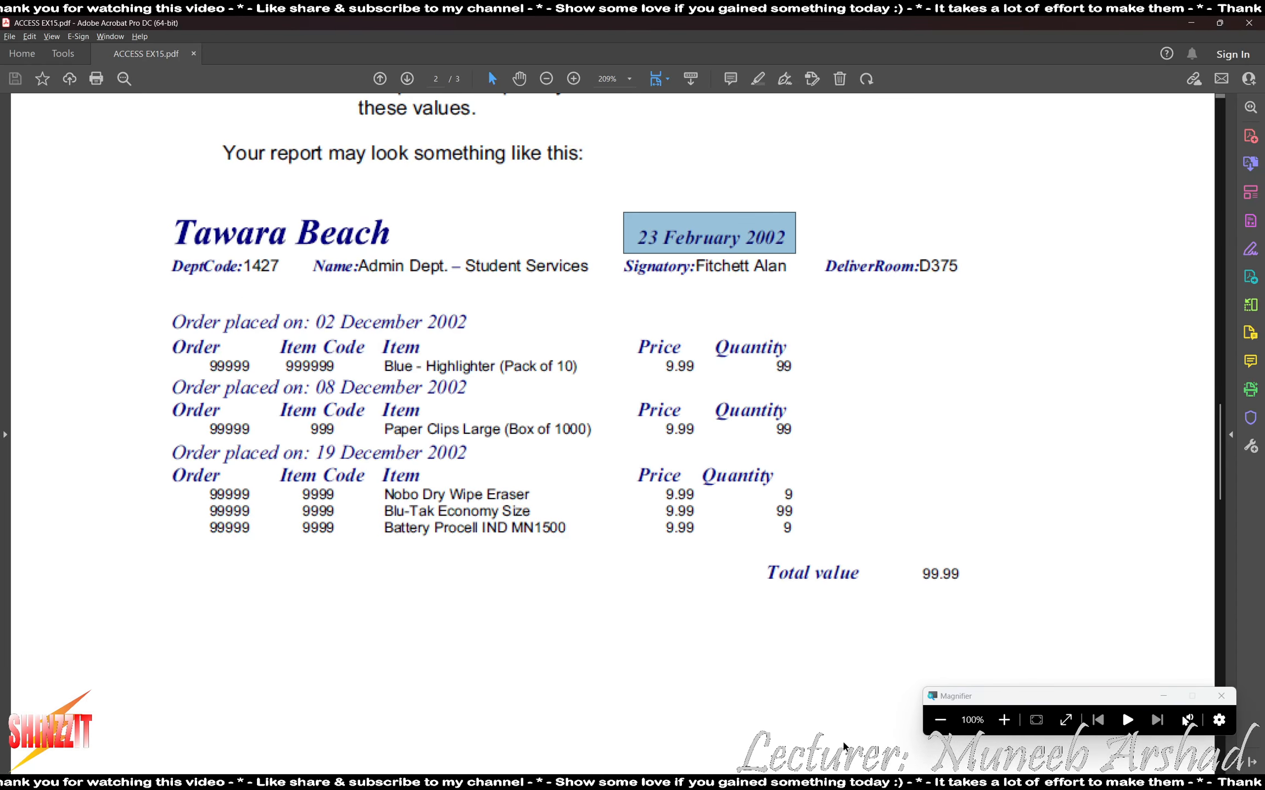
{"action": "mouse_move", "coordinate": [876, 782]}
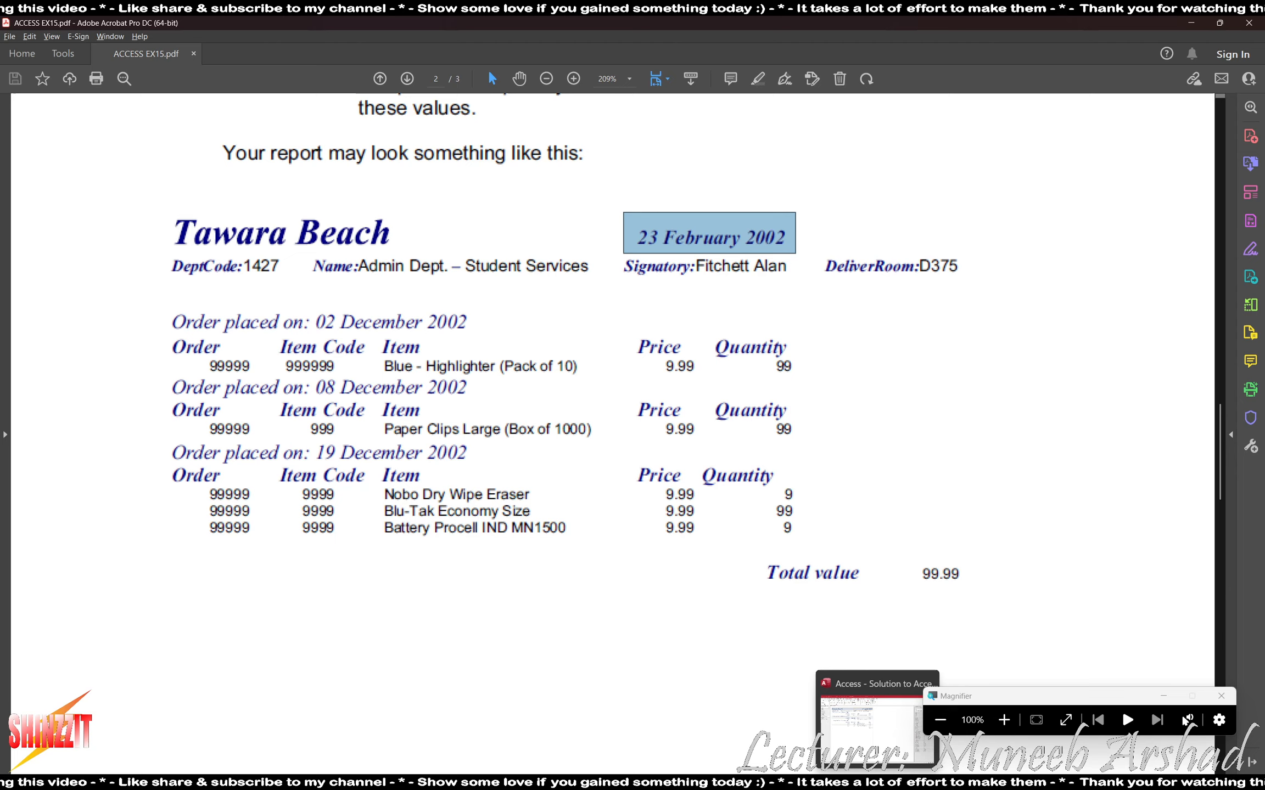
{"action": "left_click", "coordinate": [876, 757]}
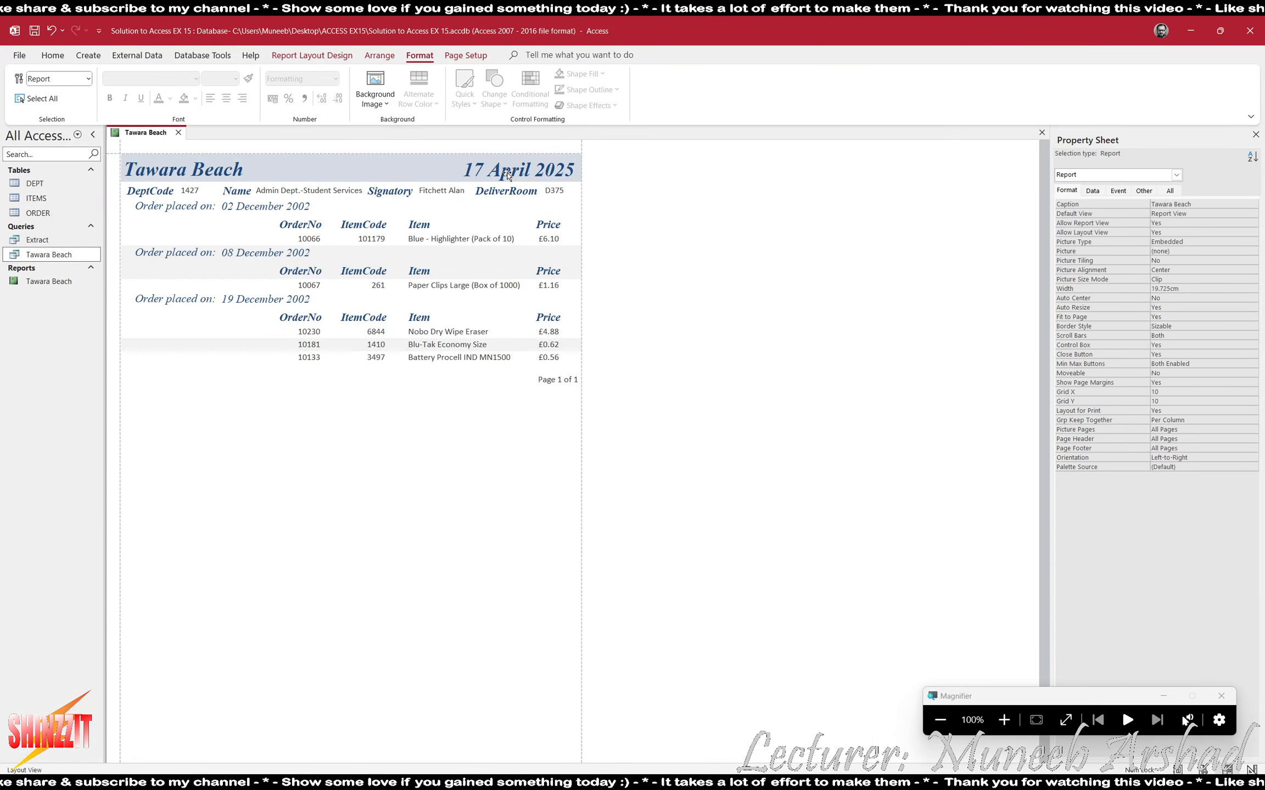
{"action": "left_click", "coordinate": [507, 175]}
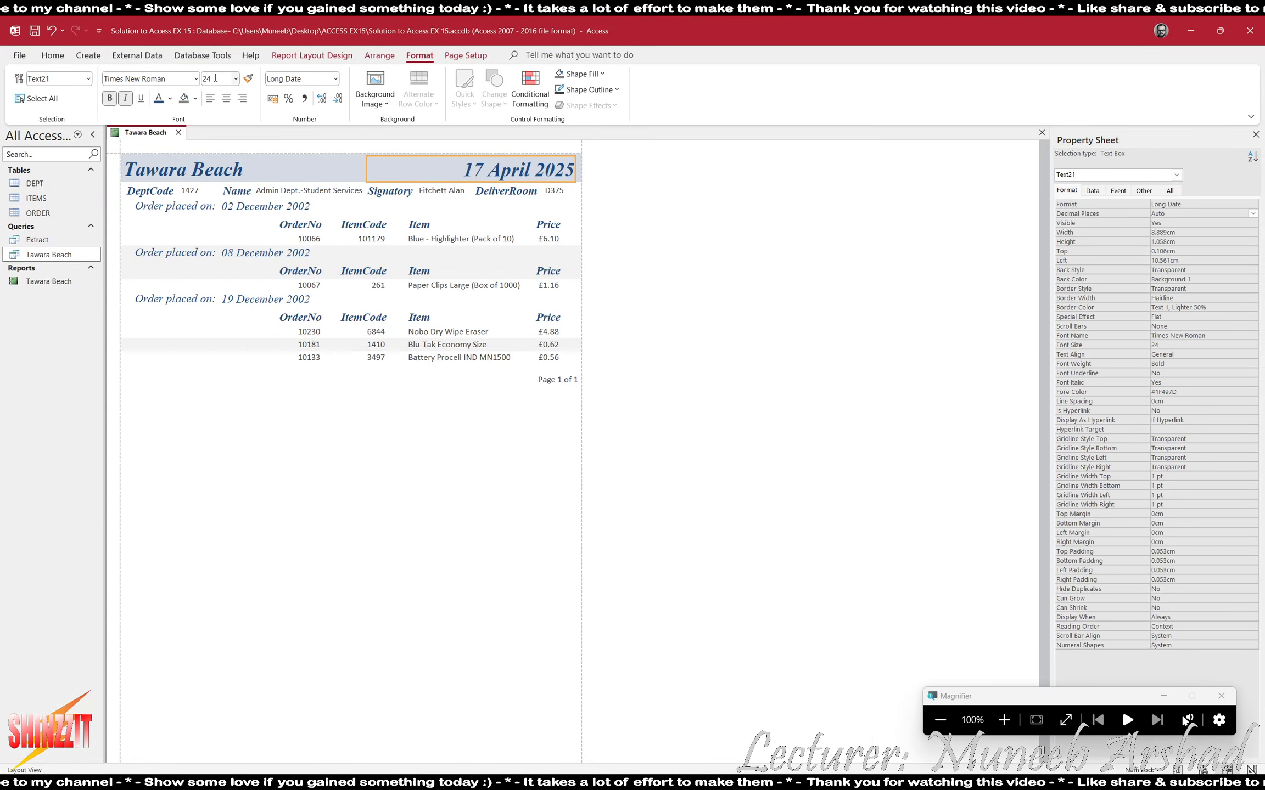
{"action": "type", "text": "20"}
{"action": "key", "text": "Return"}
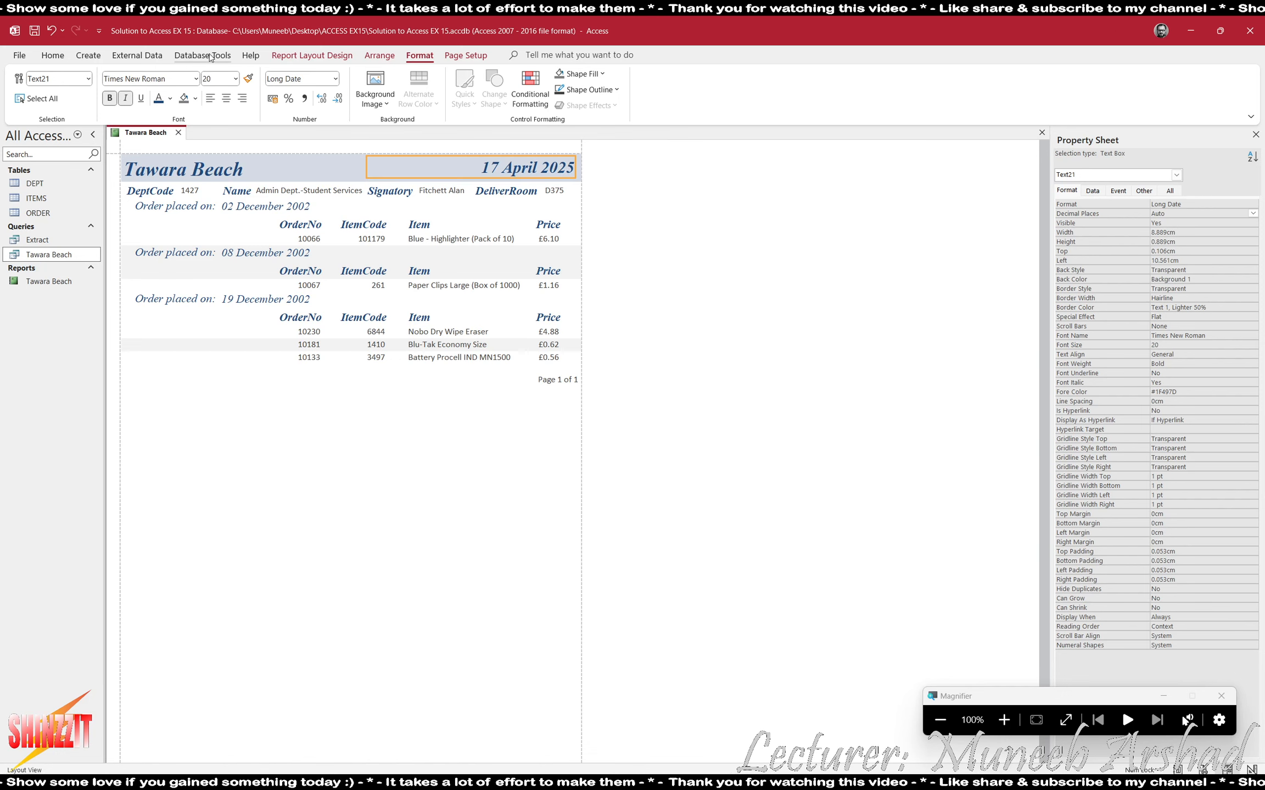
{"action": "left_click", "coordinate": [310, 466]}
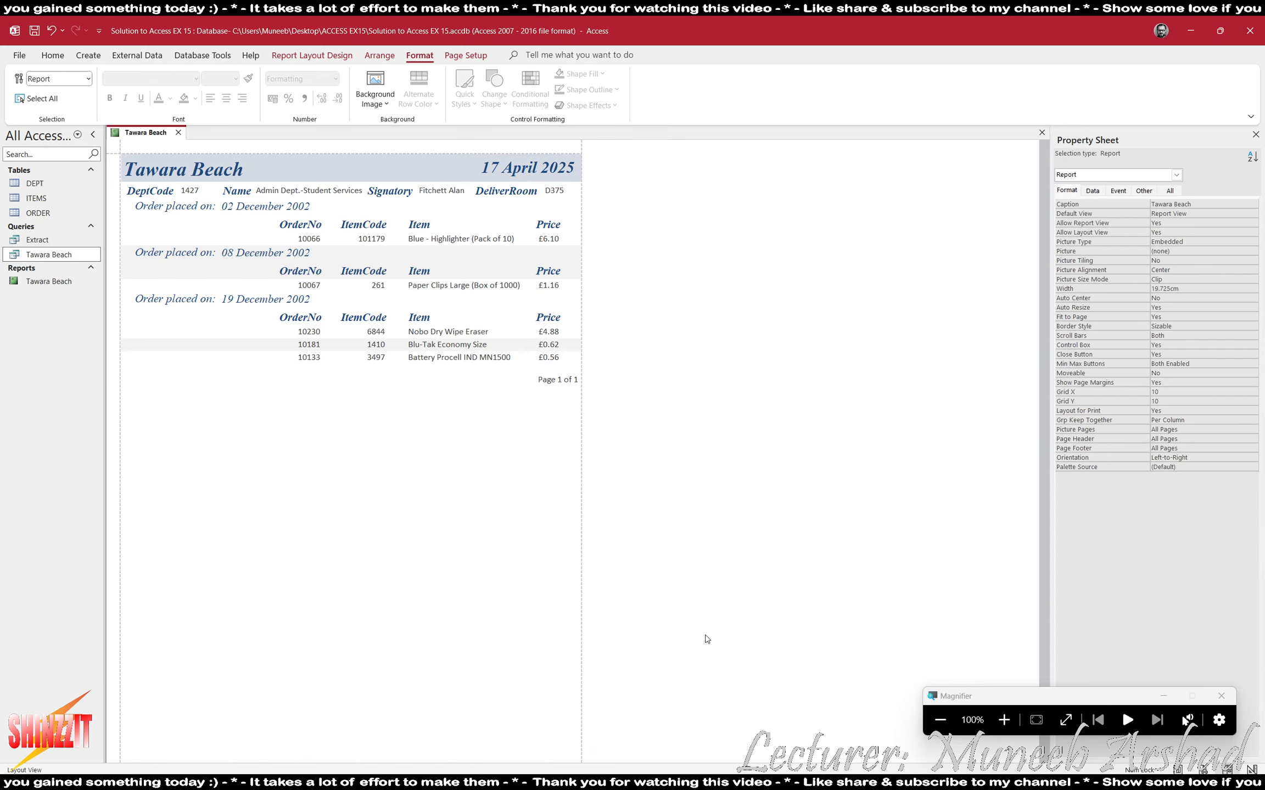
- Add Sum totals for the Price field to the report
{"action": "left_click", "coordinate": [1002, 734]}
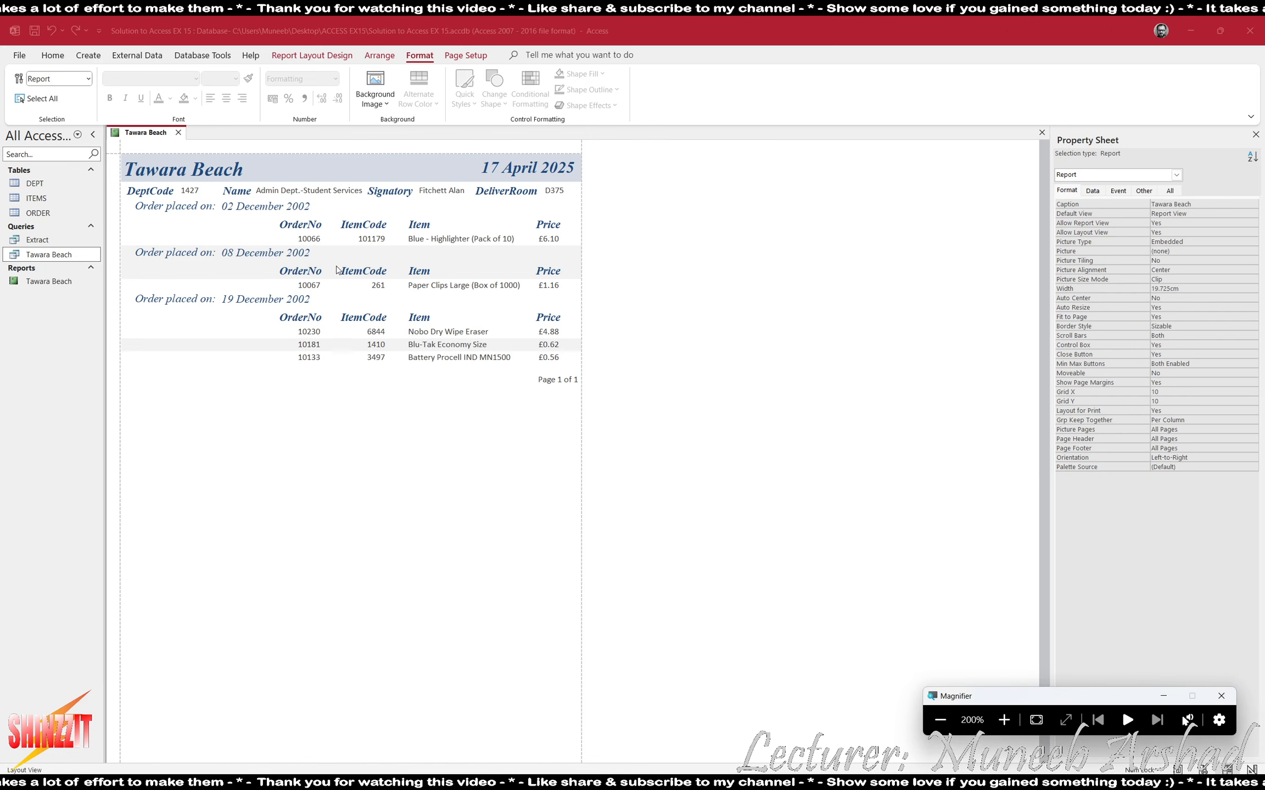
{"action": "left_click", "coordinate": [551, 245]}
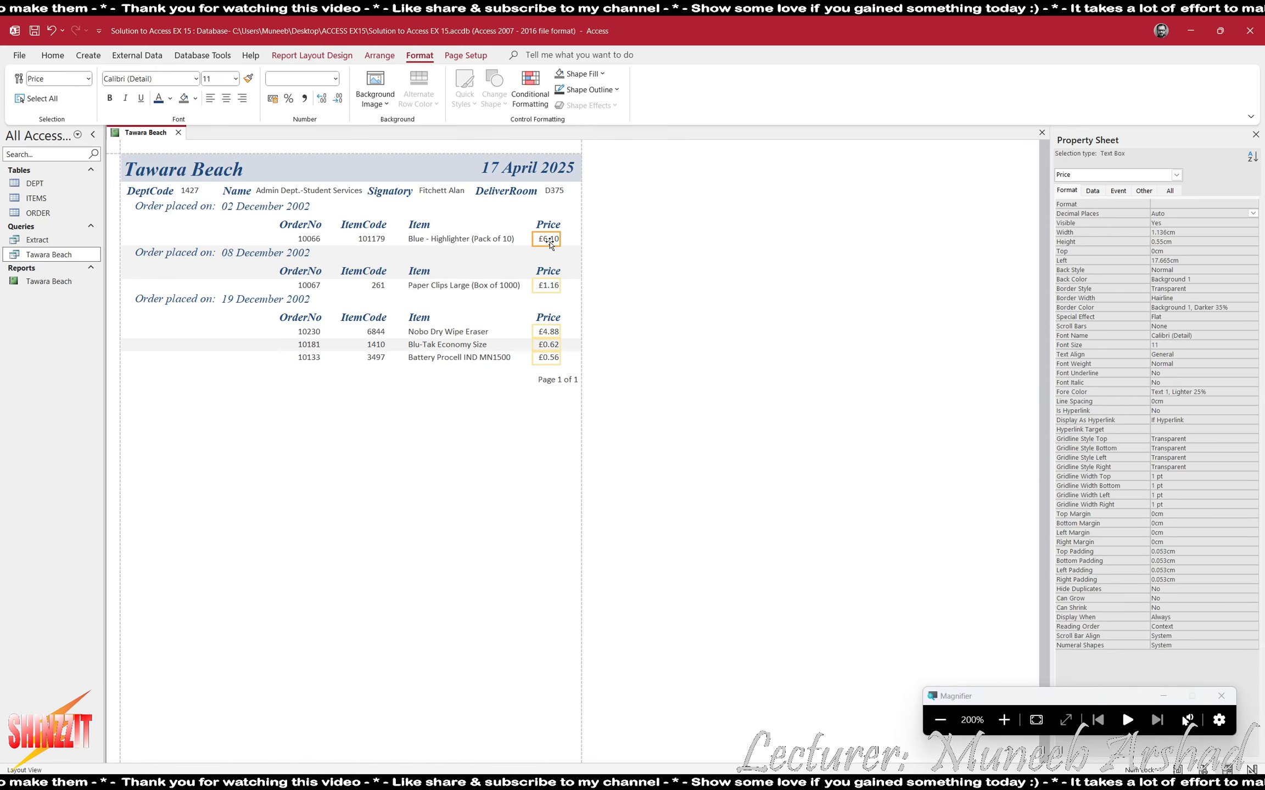
{"action": "left_click", "coordinate": [288, 57]}
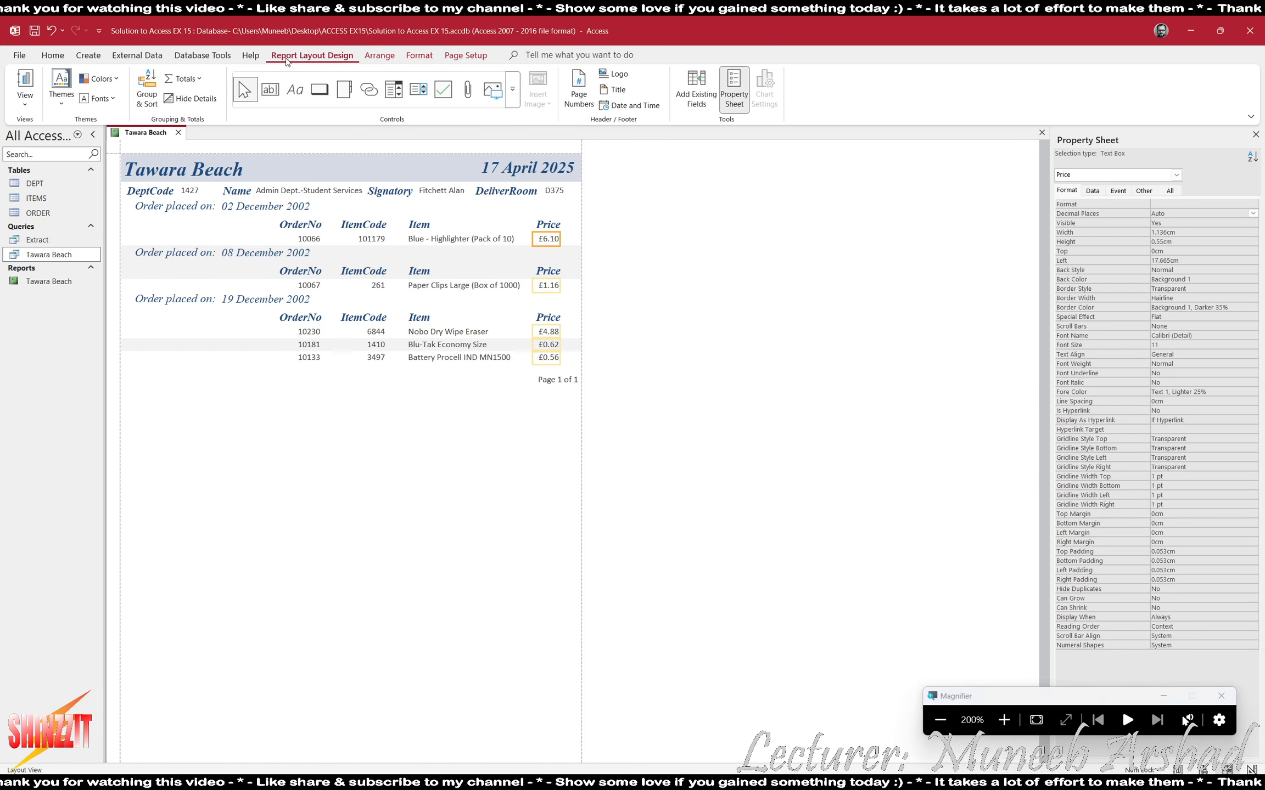
{"action": "left_click", "coordinate": [200, 80]}
{"action": "left_click", "coordinate": [192, 96]}
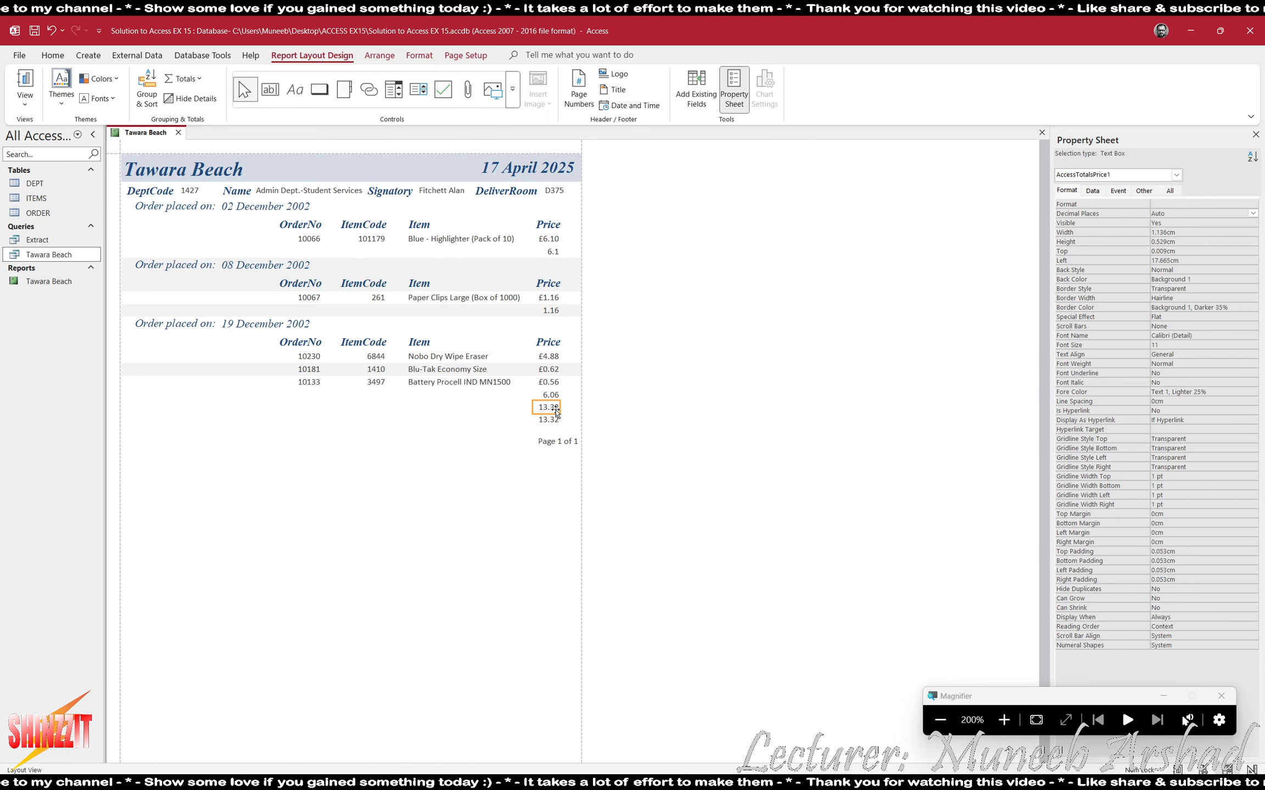
- Delete the department total and the order-date subtotals for Price, keeping only the grand total
{"action": "key", "text": "Delete"}
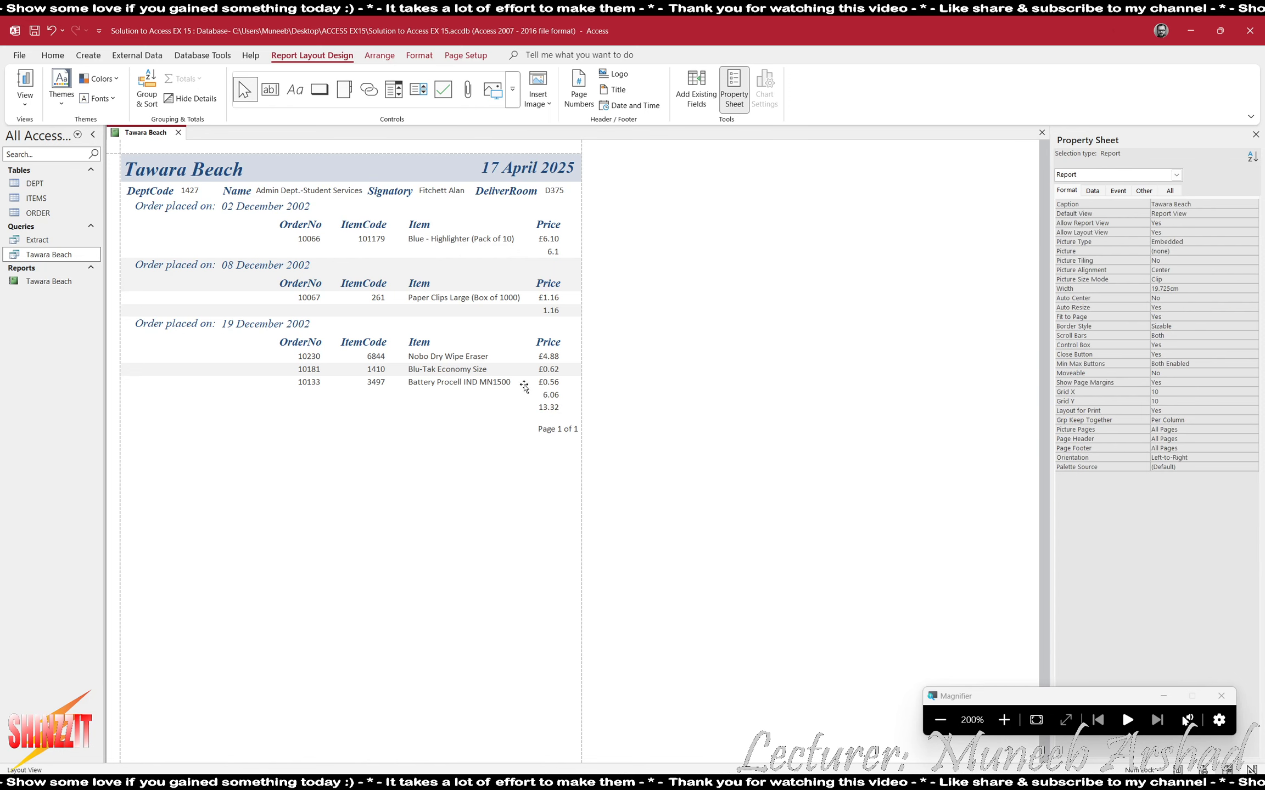
{"action": "left_click", "coordinate": [554, 395]}
{"action": "key", "text": "Delete"}
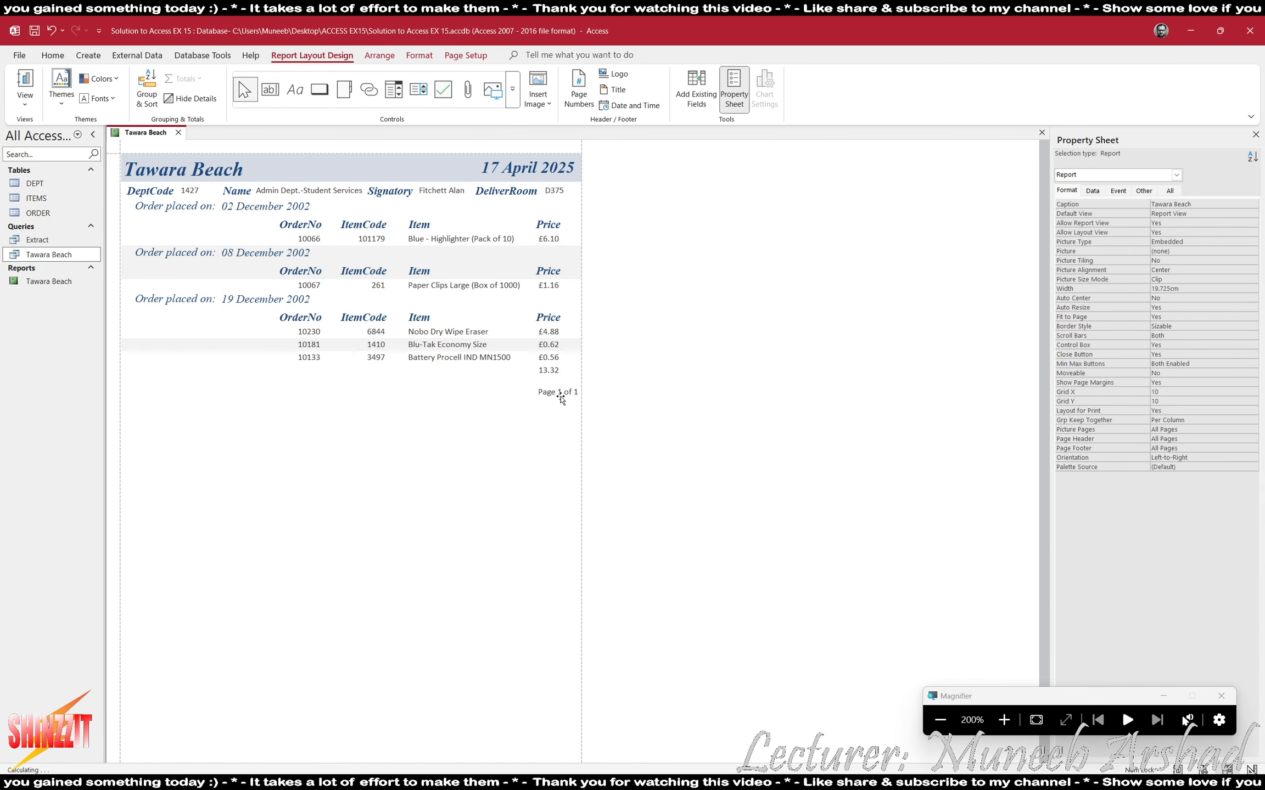
- Shift the grand total under the Price column slightly left and format it as Currency
{"action": "left_click", "coordinate": [549, 371]}
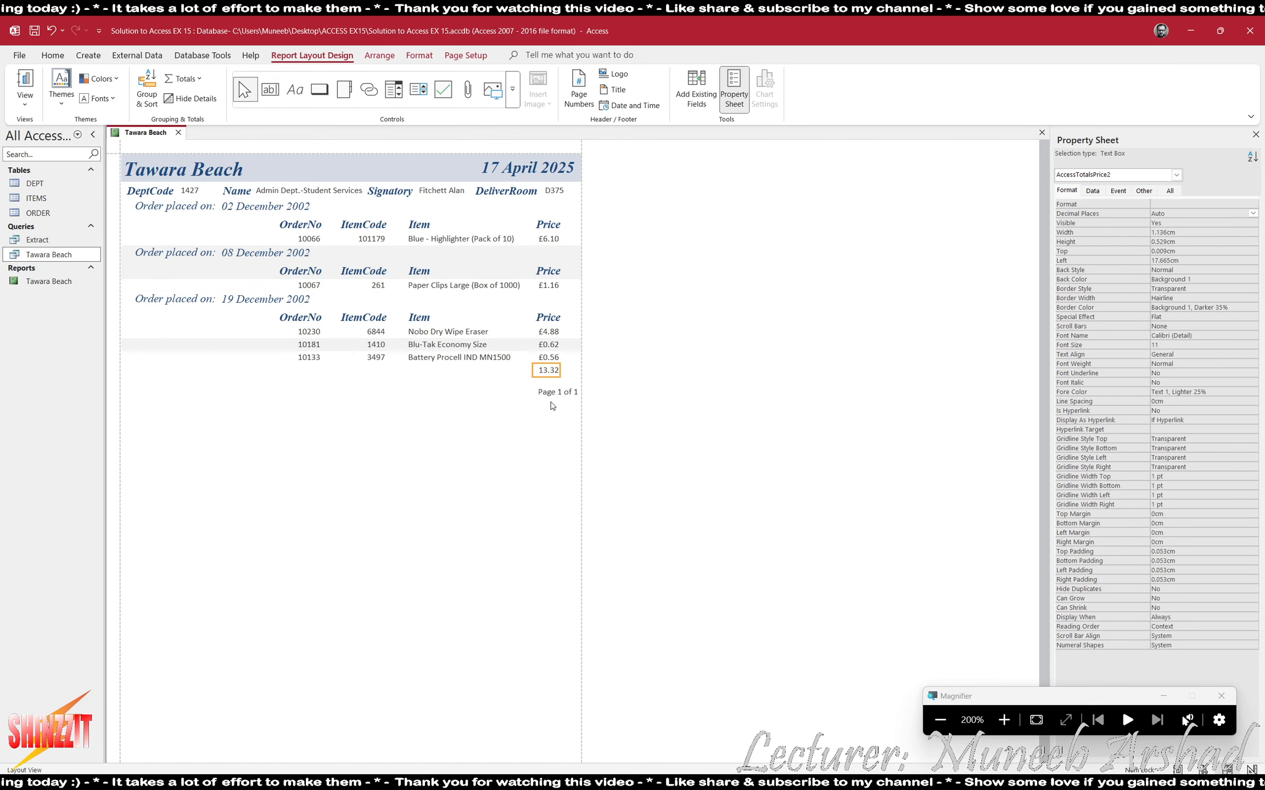
{"action": "key", "text": "Left"}
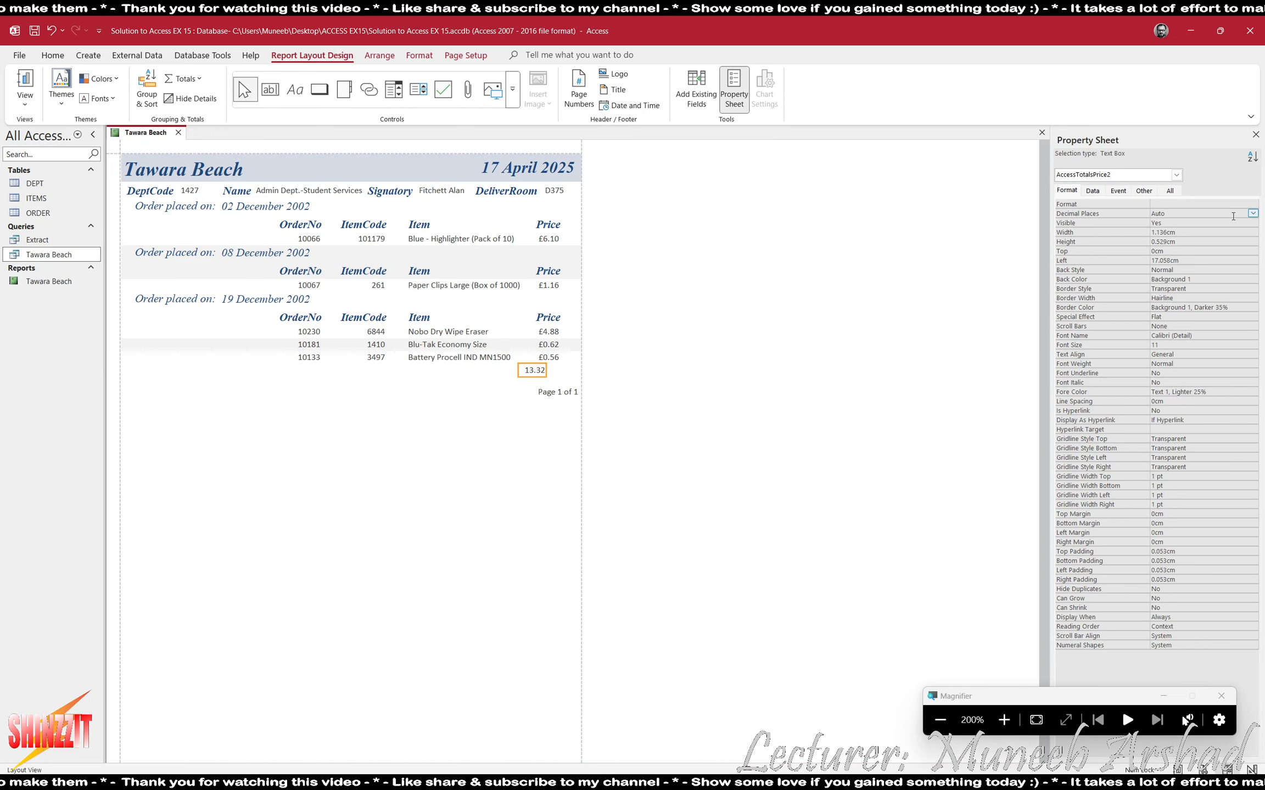
{"action": "left_click", "coordinate": [1253, 204]}
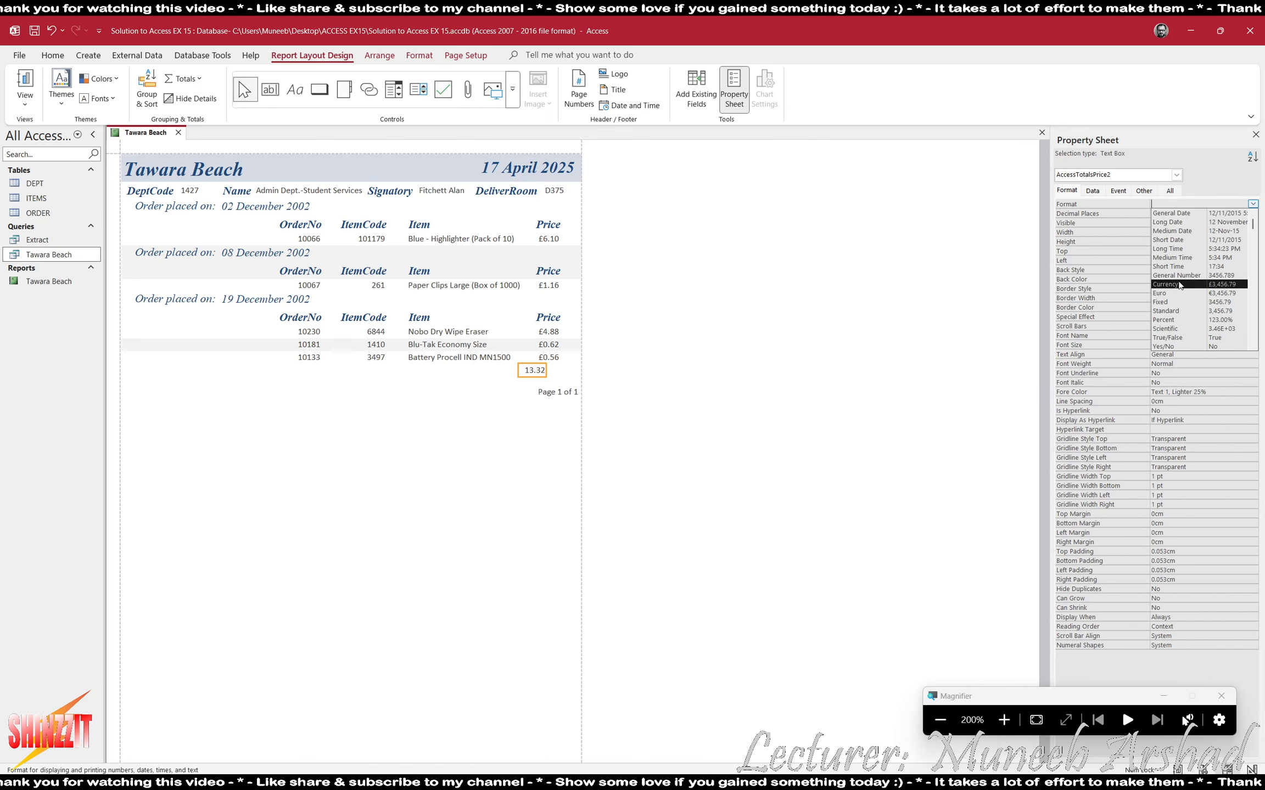
{"action": "left_click", "coordinate": [1178, 283]}
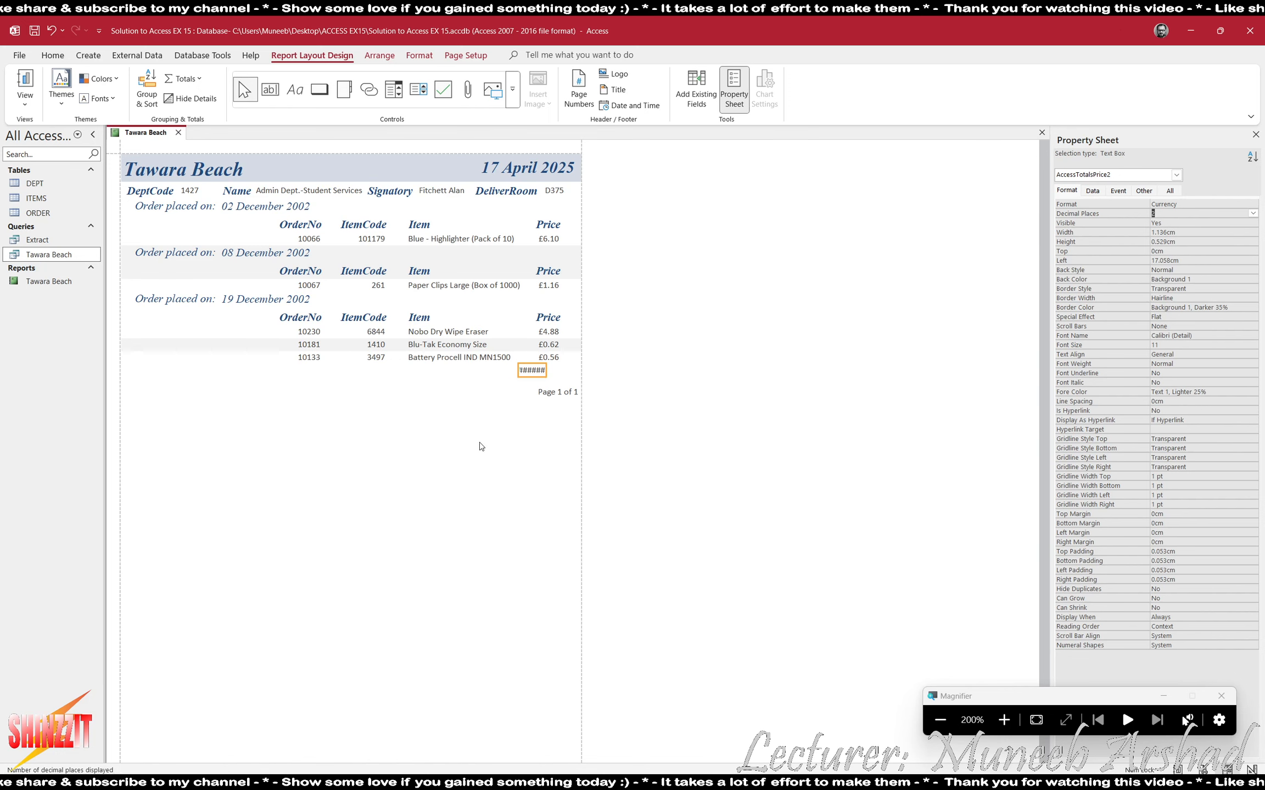
- Widen the grand total box to about 1.52 cm and nudge it left to about 16.66 cm
{"action": "left_click", "coordinate": [493, 442]}
{"action": "left_click", "coordinate": [542, 369]}
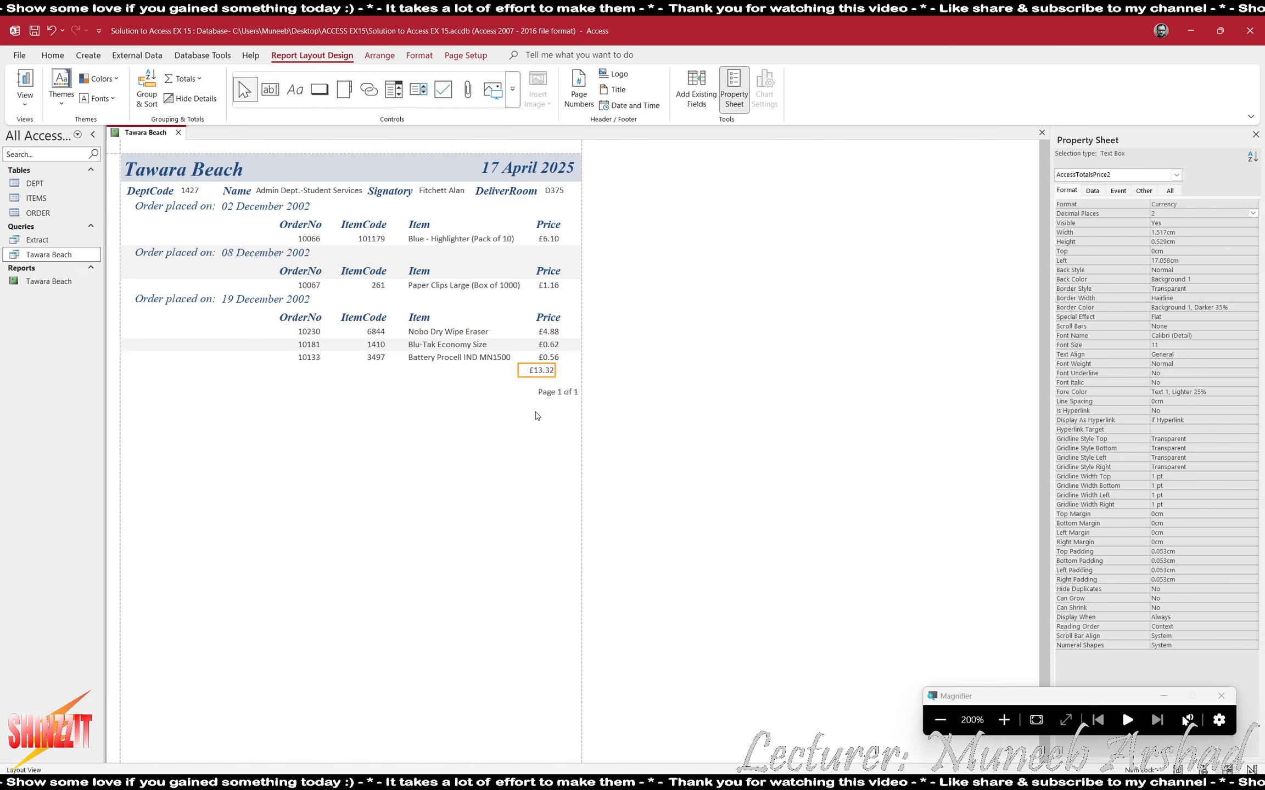
{"action": "key", "text": "Left"}
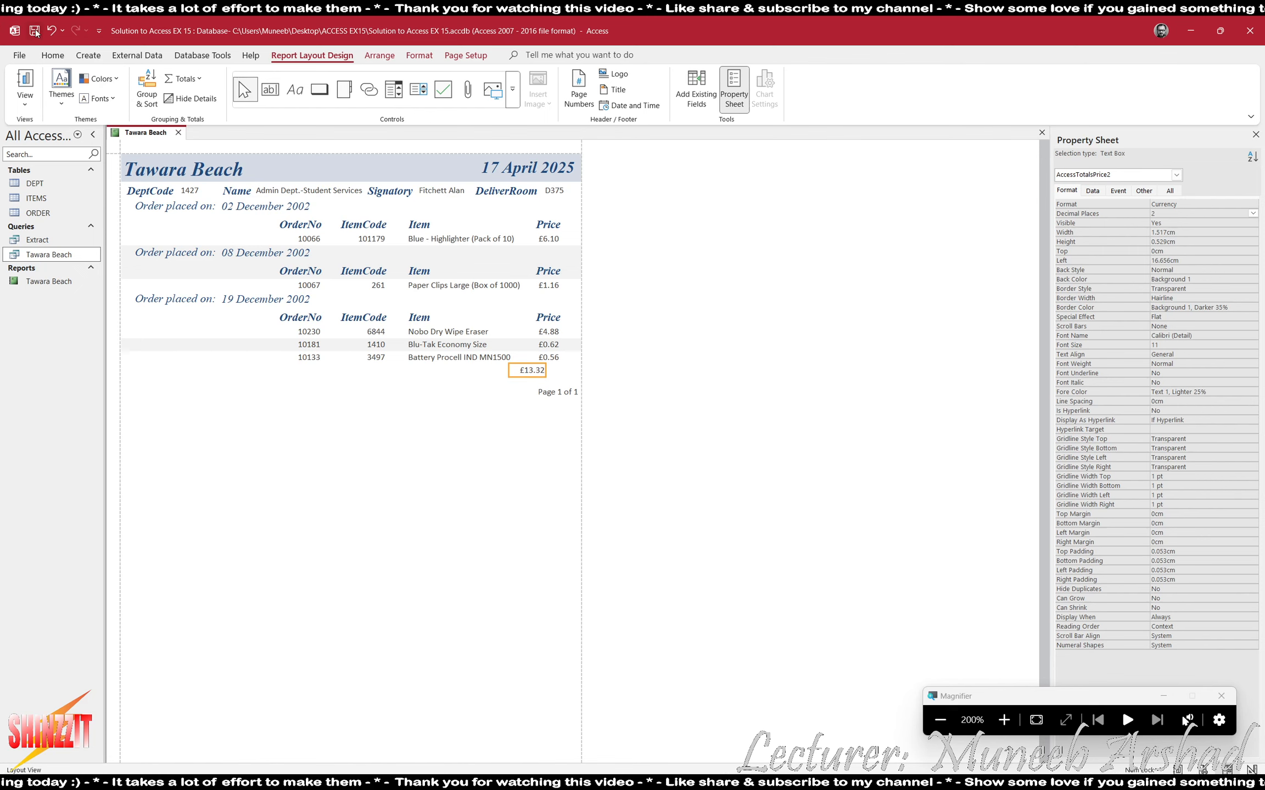
- In Design View, add a label reading "Total" beside the price sum in the report footer, and return to Layout View
{"action": "left_click", "coordinate": [25, 104]}
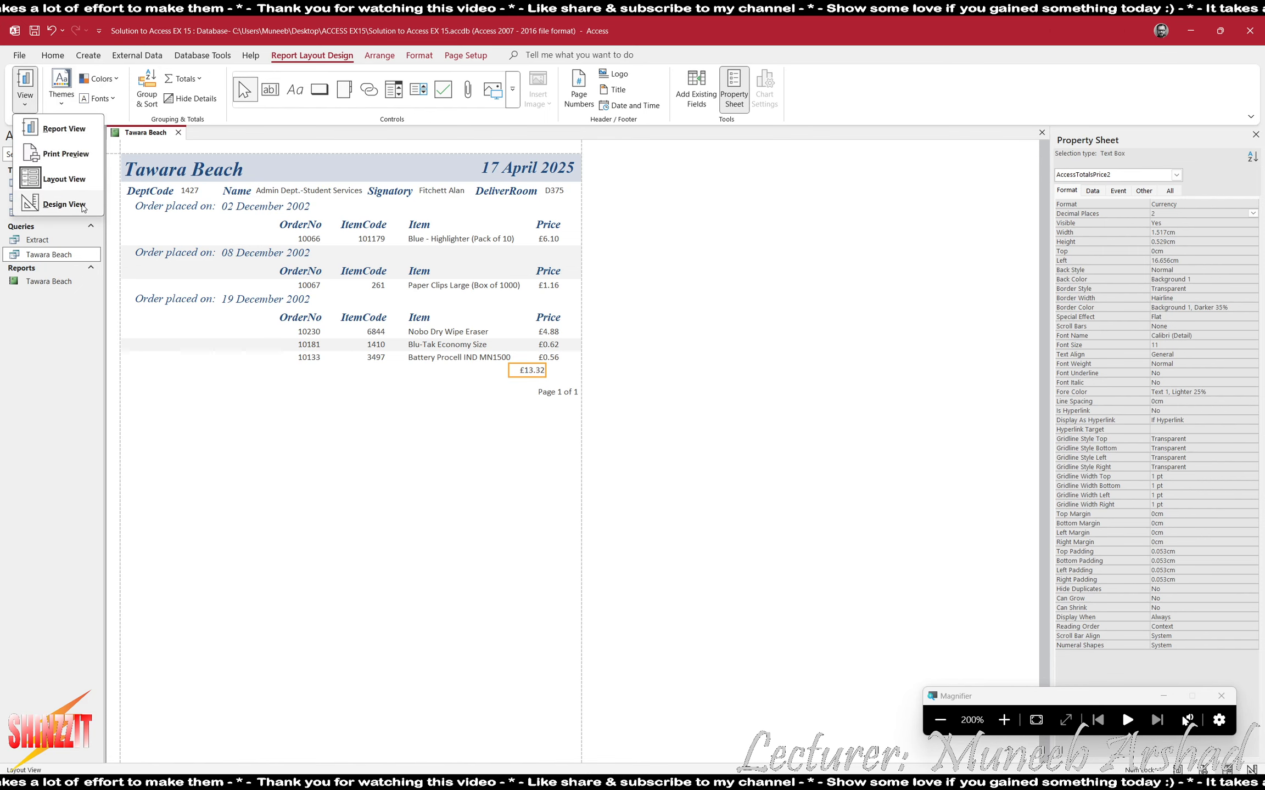
{"action": "left_click", "coordinate": [64, 204]}
{"action": "left_click", "coordinate": [297, 55]}
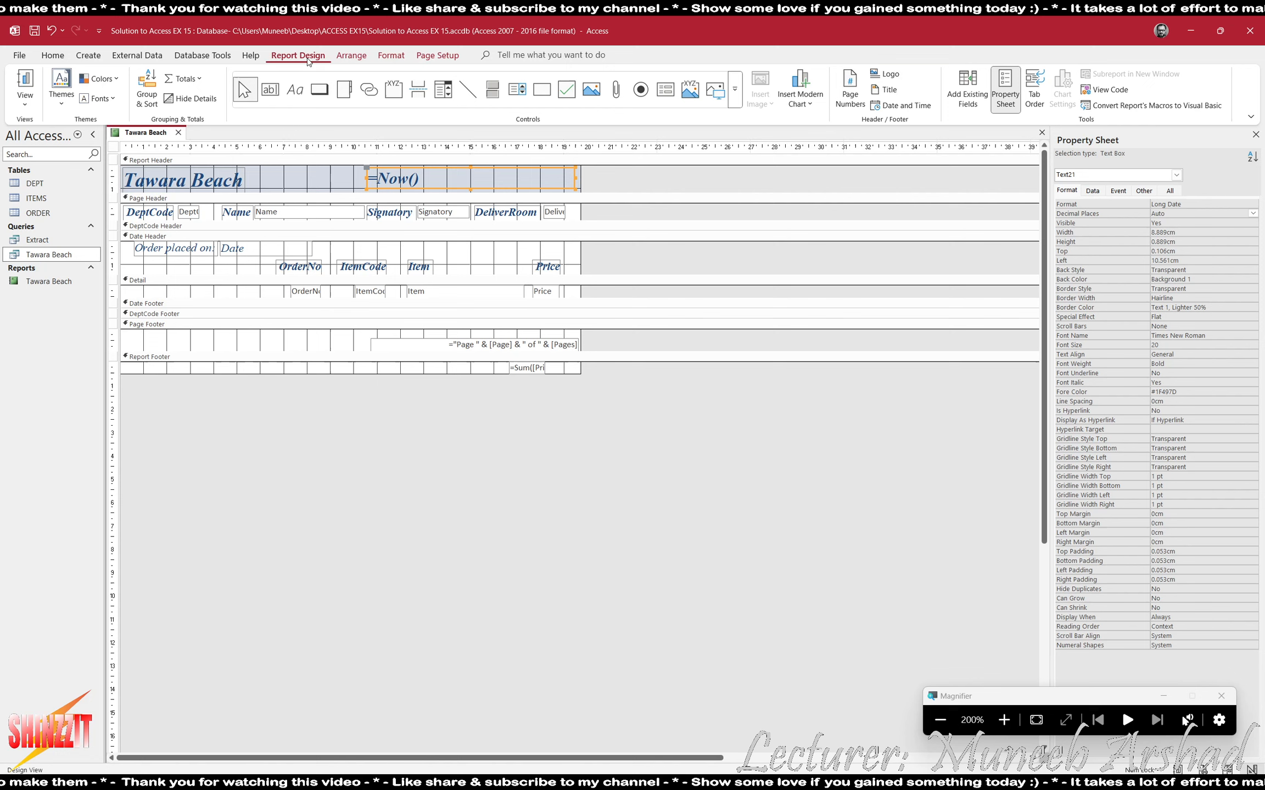
{"action": "left_click", "coordinate": [294, 89]}
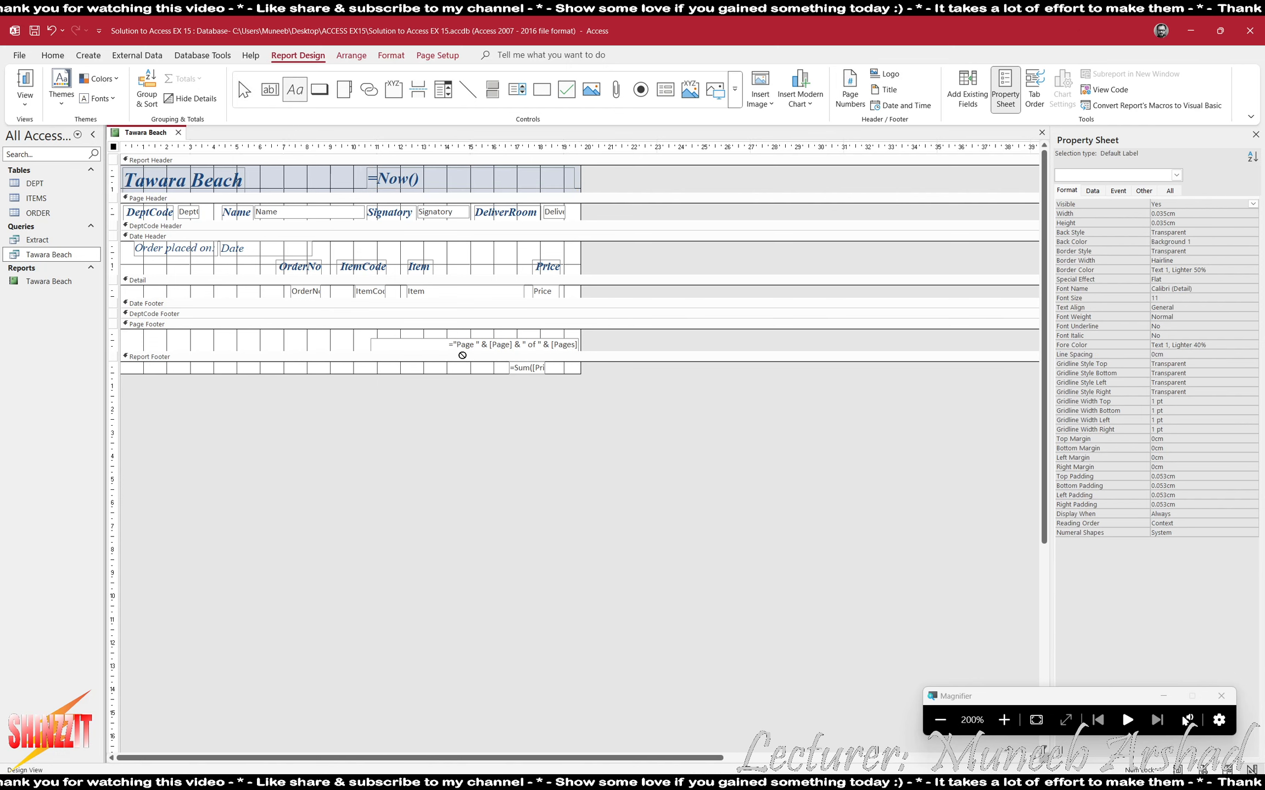
{"action": "left_click_drag", "start_coordinate": [440, 361], "coordinate": [494, 373]}
{"action": "left_click", "coordinate": [507, 383]}
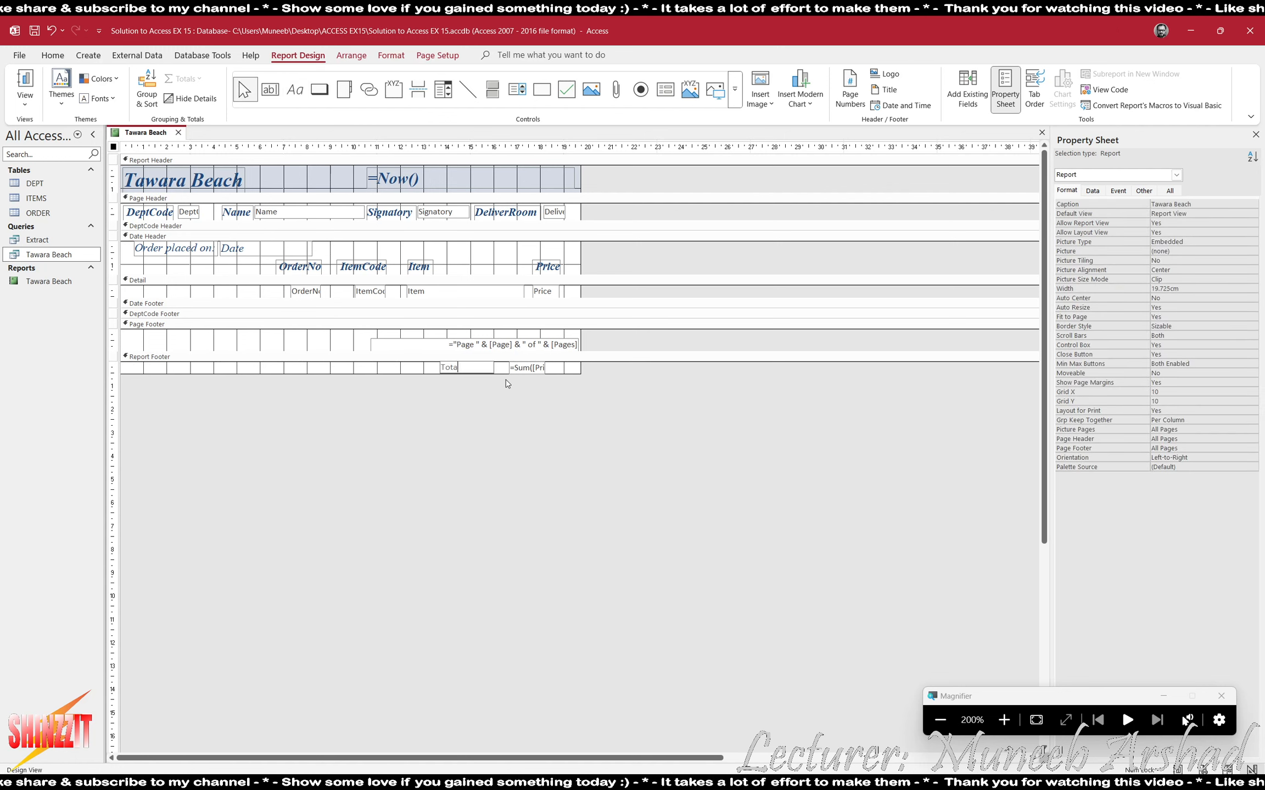
{"action": "left_click", "coordinate": [25, 102]}
{"action": "left_click", "coordinate": [64, 179]}
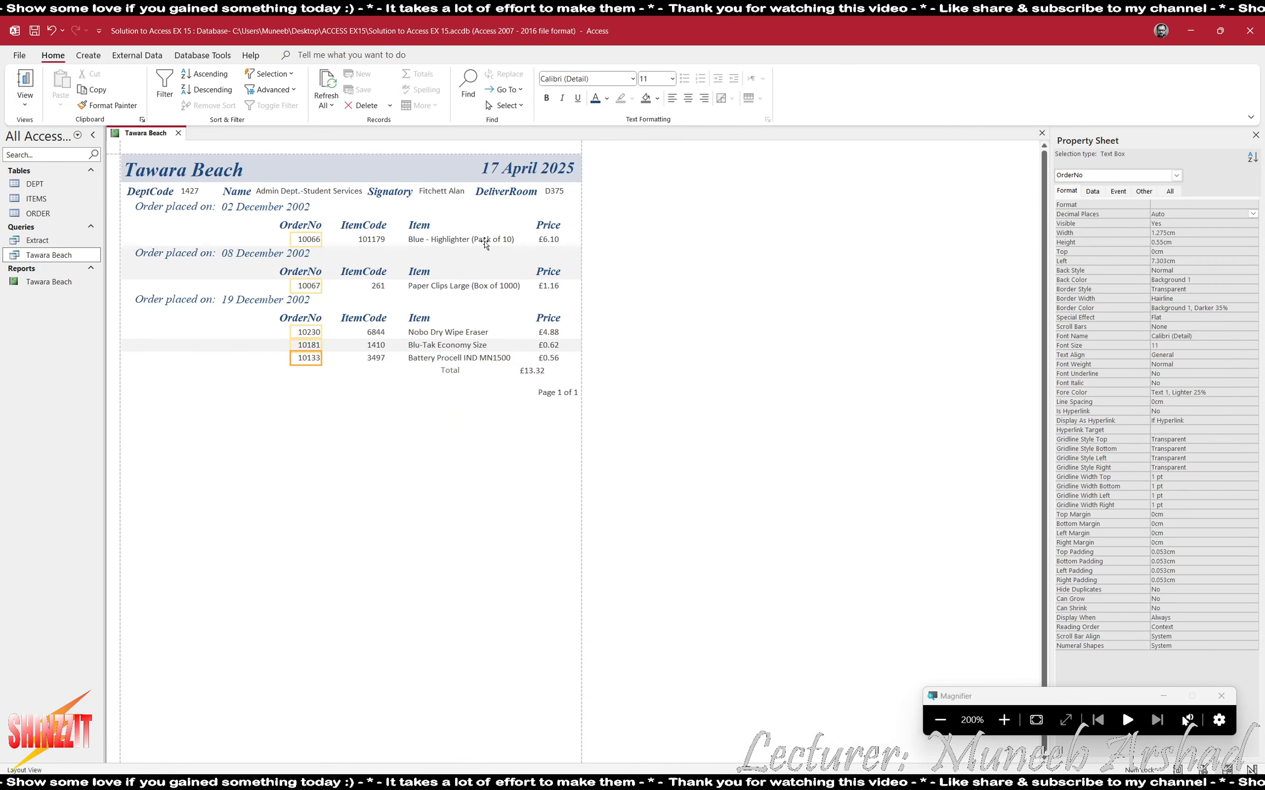
- Copy the Price heading's formatting onto the Total label and move the label right, close to the total amount
{"action": "left_click", "coordinate": [542, 225]}
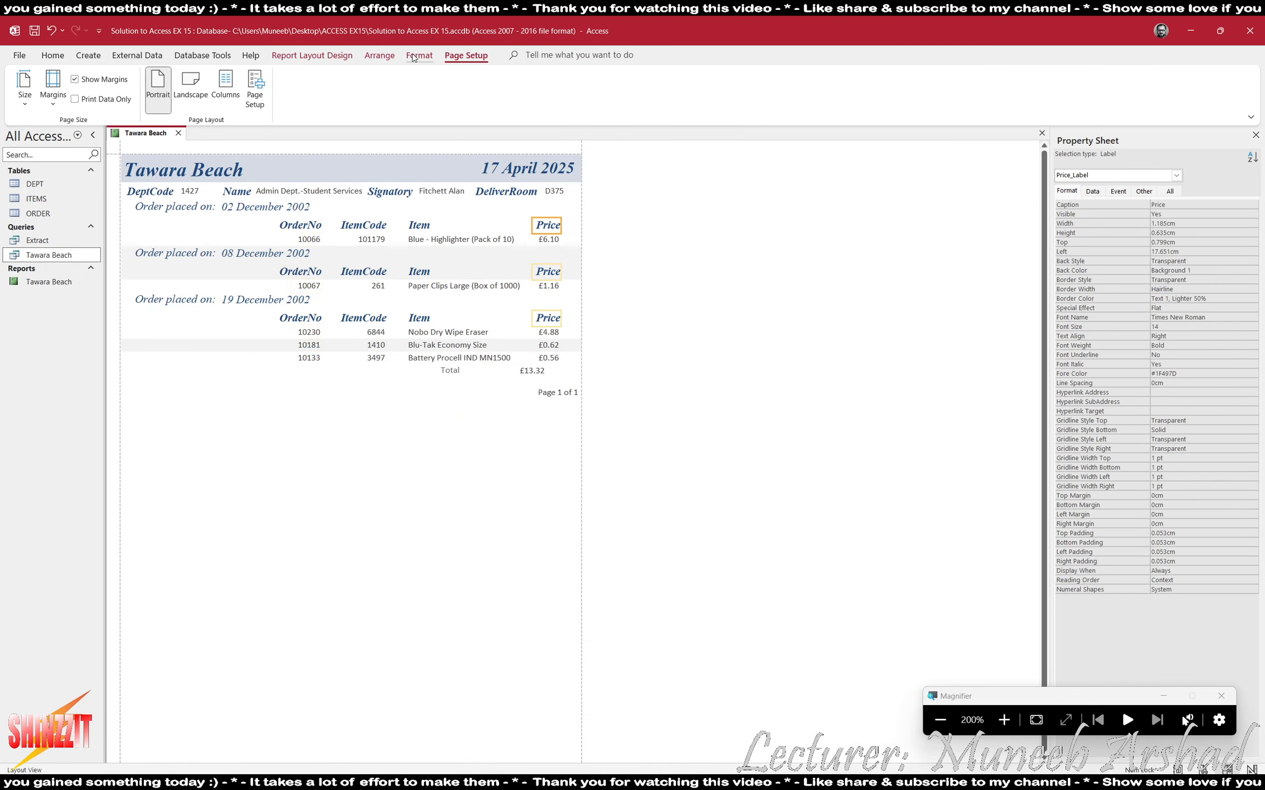
{"action": "left_click", "coordinate": [415, 57]}
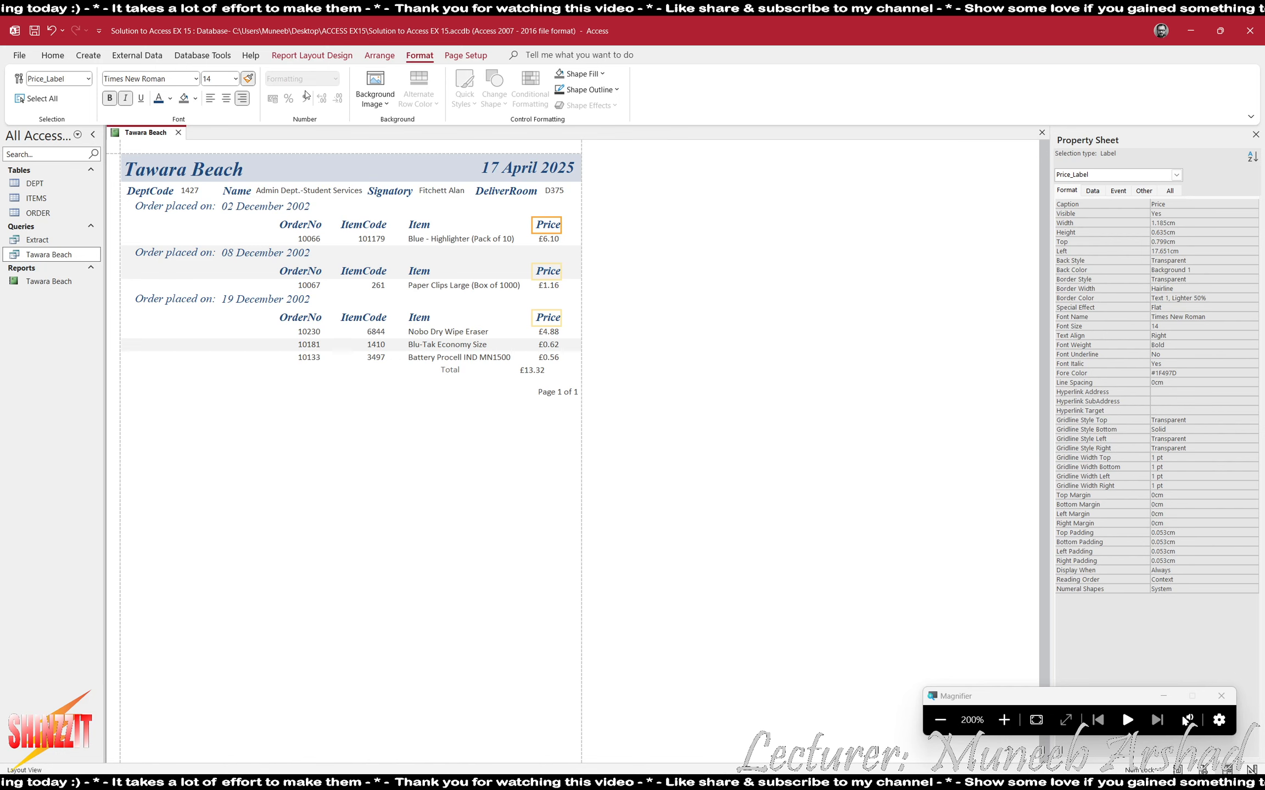
{"action": "left_click", "coordinate": [453, 372]}
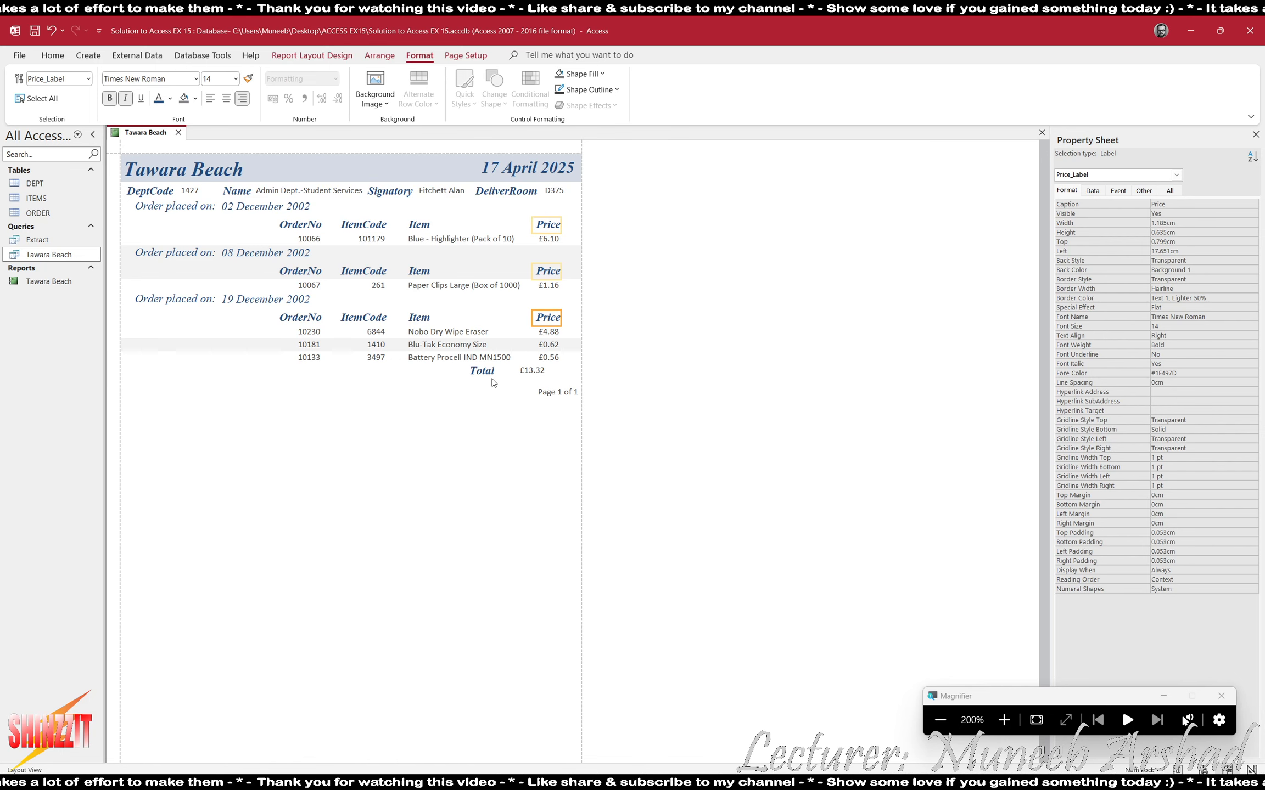
{"action": "left_click", "coordinate": [493, 373]}
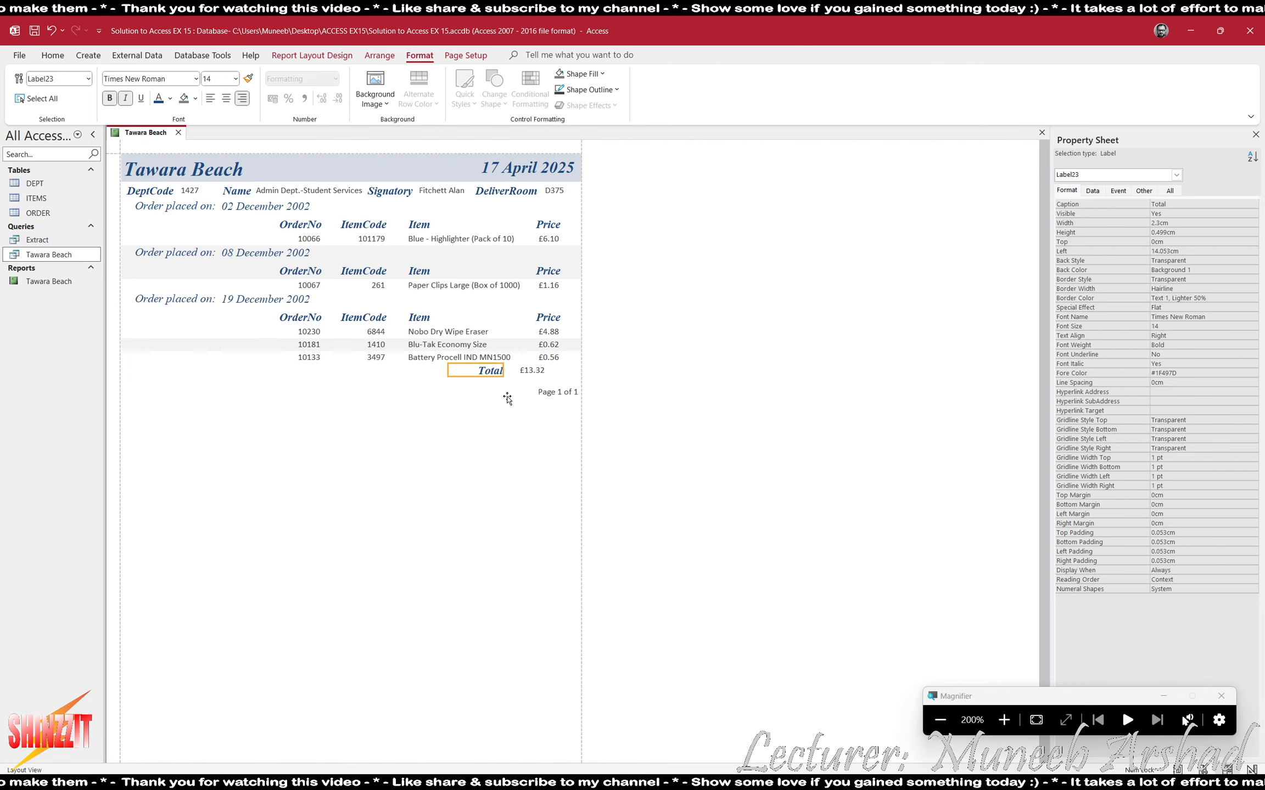
{"action": "key", "text": "Right"}
{"action": "left_click", "coordinate": [539, 438]}
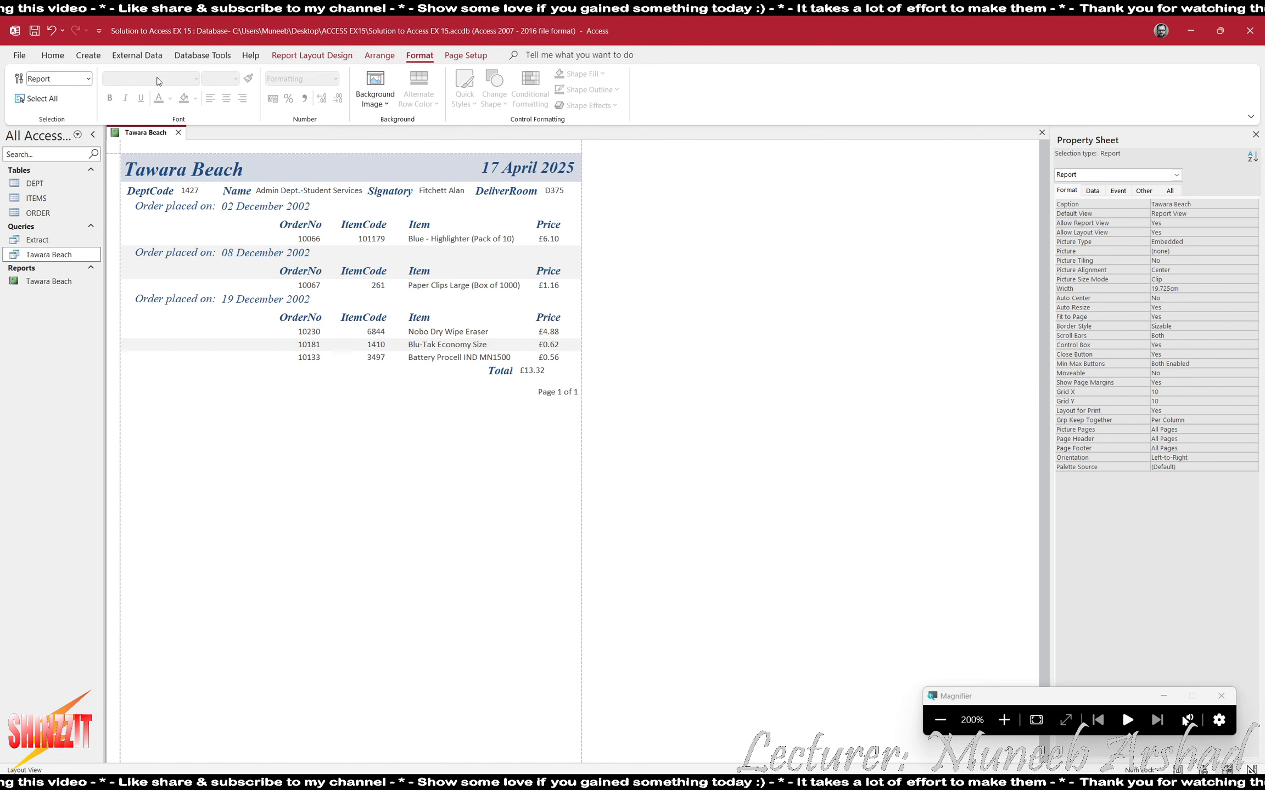
- Check the report in Print Preview against the sample report in the exercise PDF, and close the preview
{"action": "left_click", "coordinate": [306, 58]}
{"action": "left_click", "coordinate": [24, 103]}
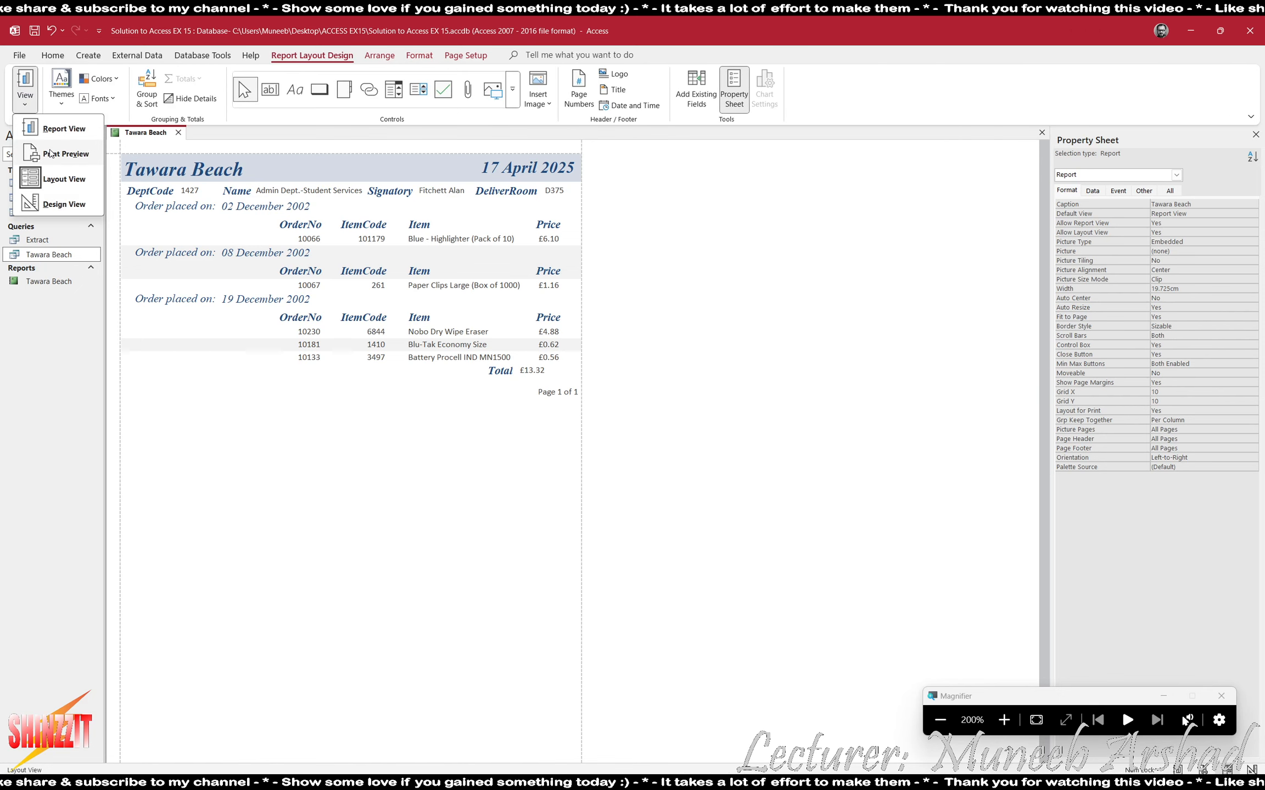
{"action": "left_click", "coordinate": [52, 152]}
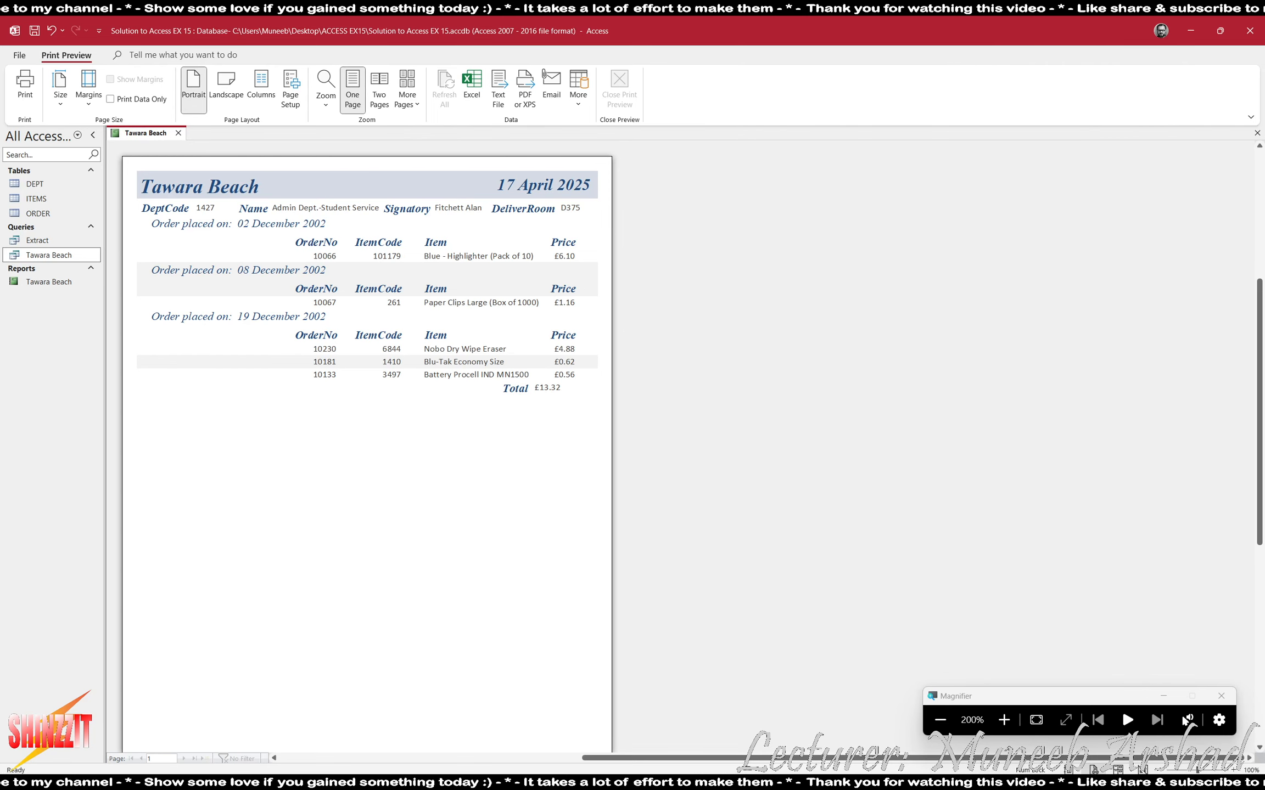
{"action": "left_click", "coordinate": [940, 720]}
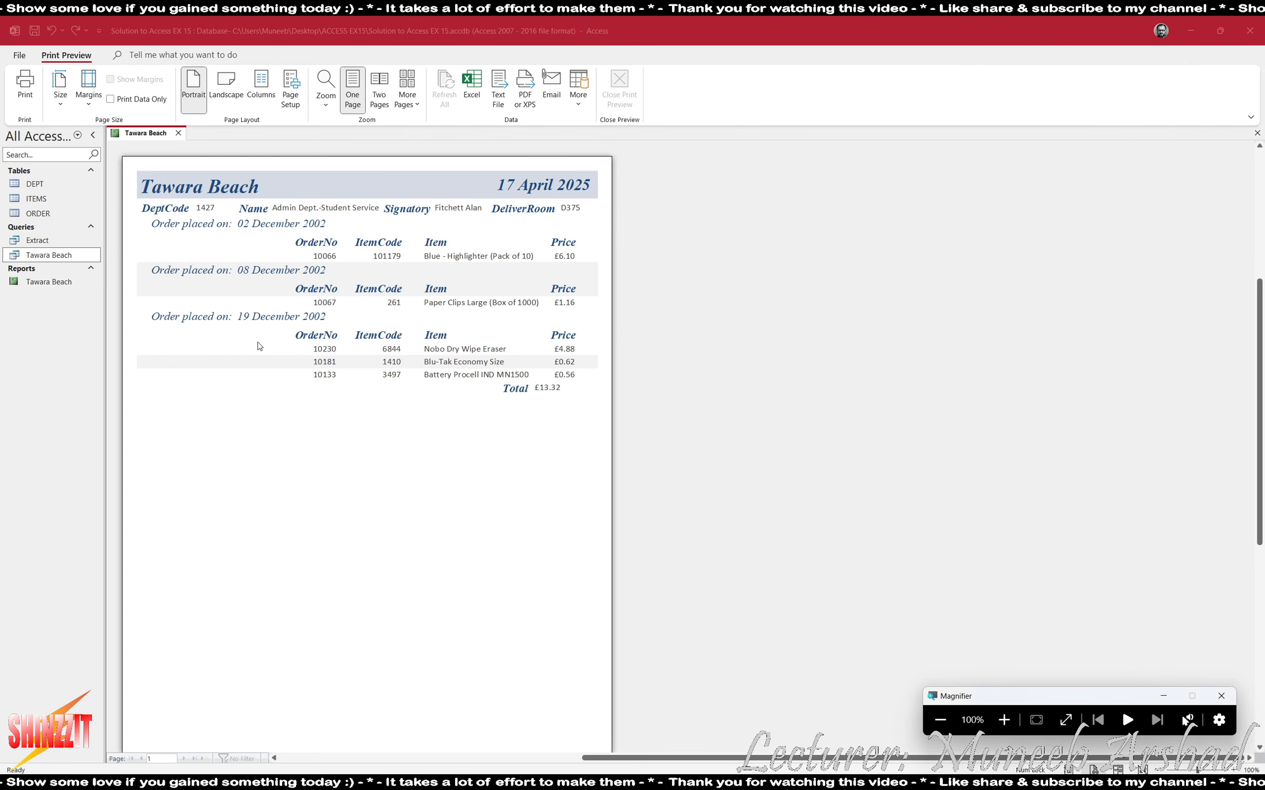
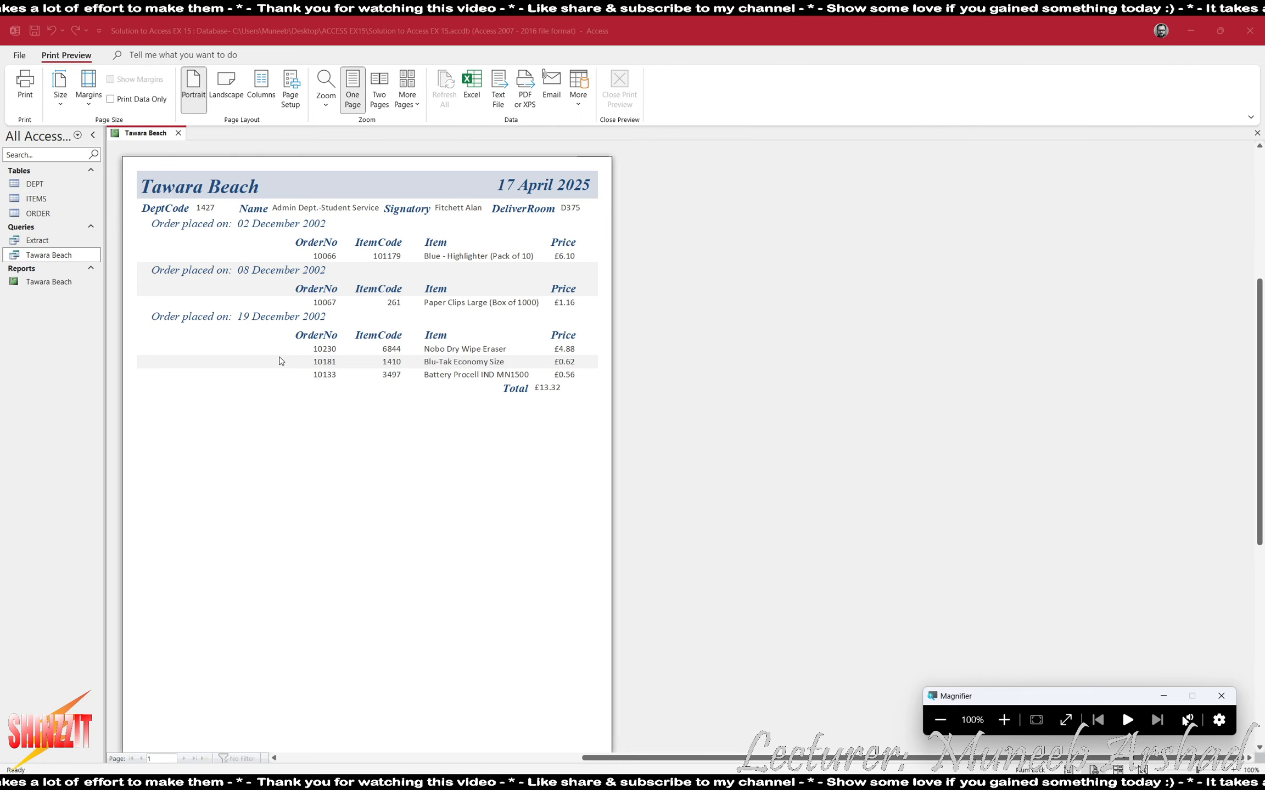
{"action": "key", "text": "alt+Tab"}
{"action": "key", "text": "alt+Tab"}
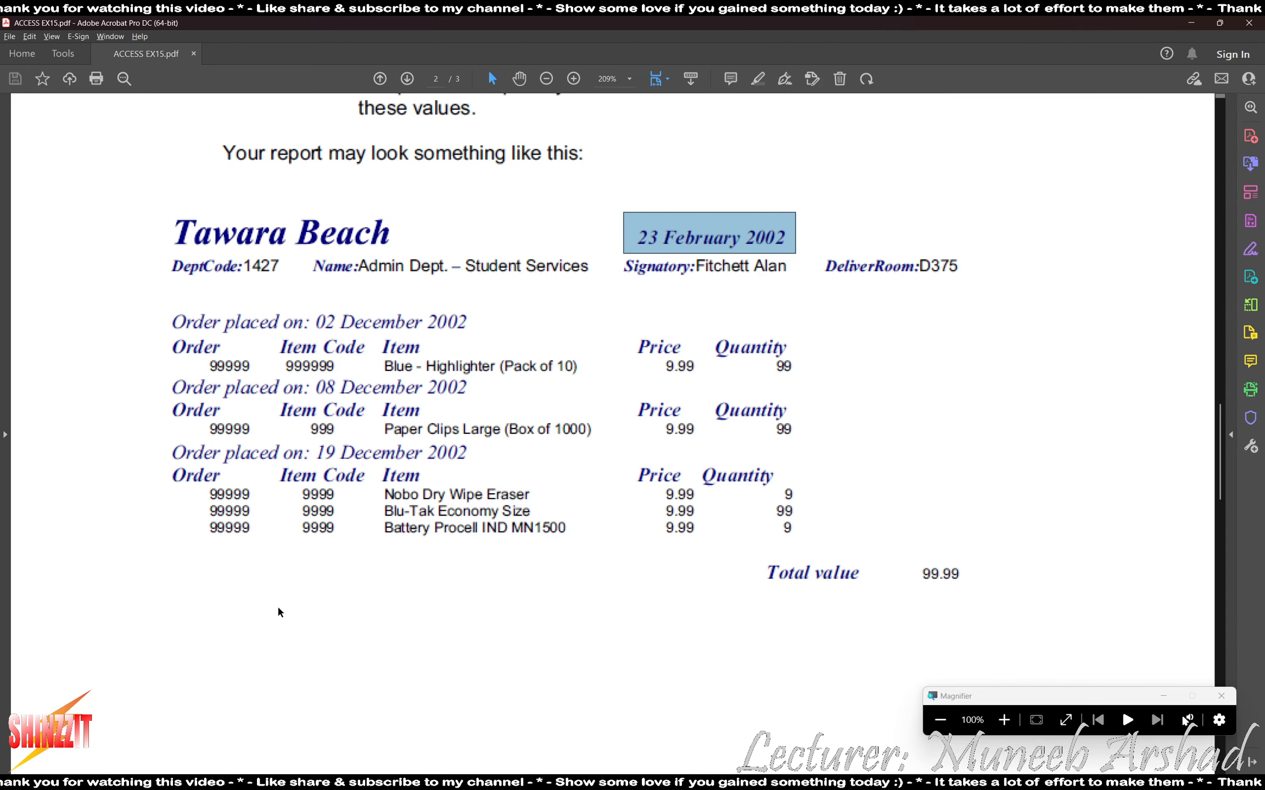
{"action": "key", "text": "alt+Tab"}
{"action": "key", "text": "alt+Tab"}
{"action": "key", "text": "alt+Tab"}
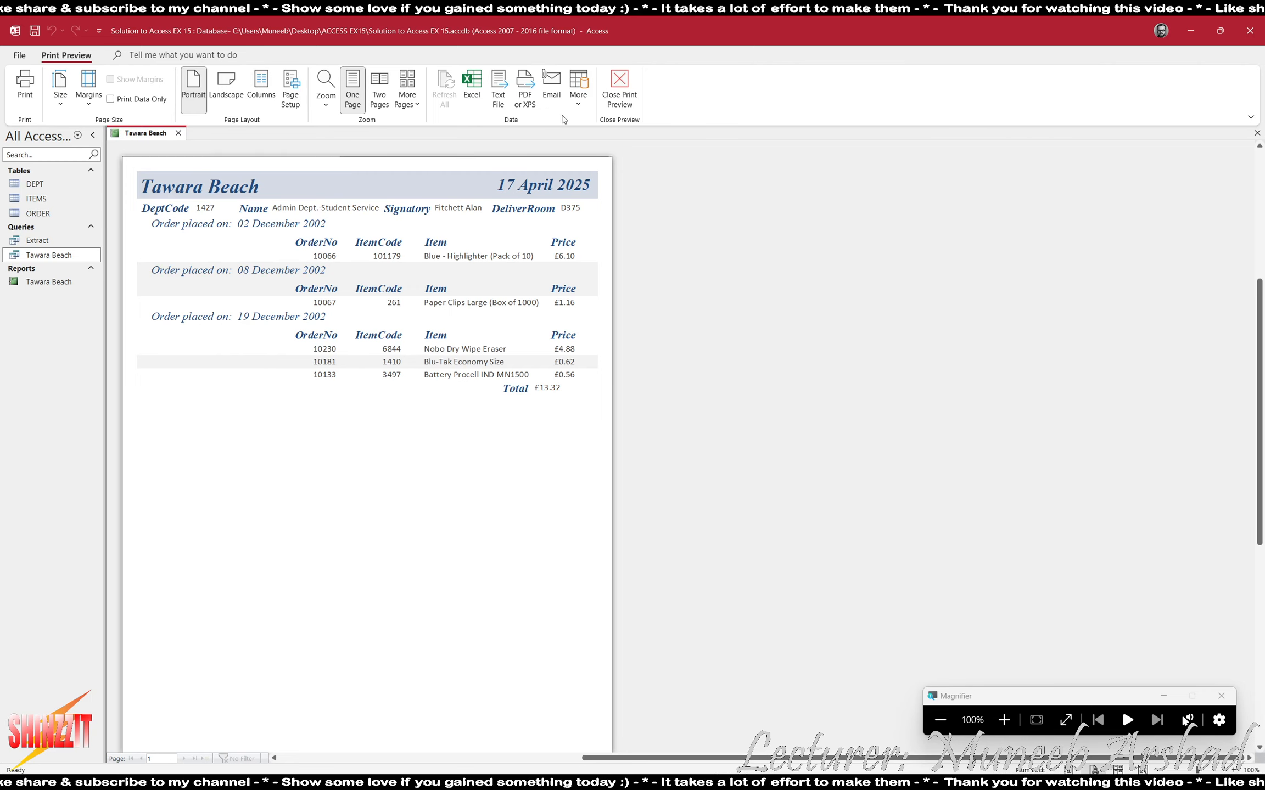
{"action": "left_click", "coordinate": [619, 87]}
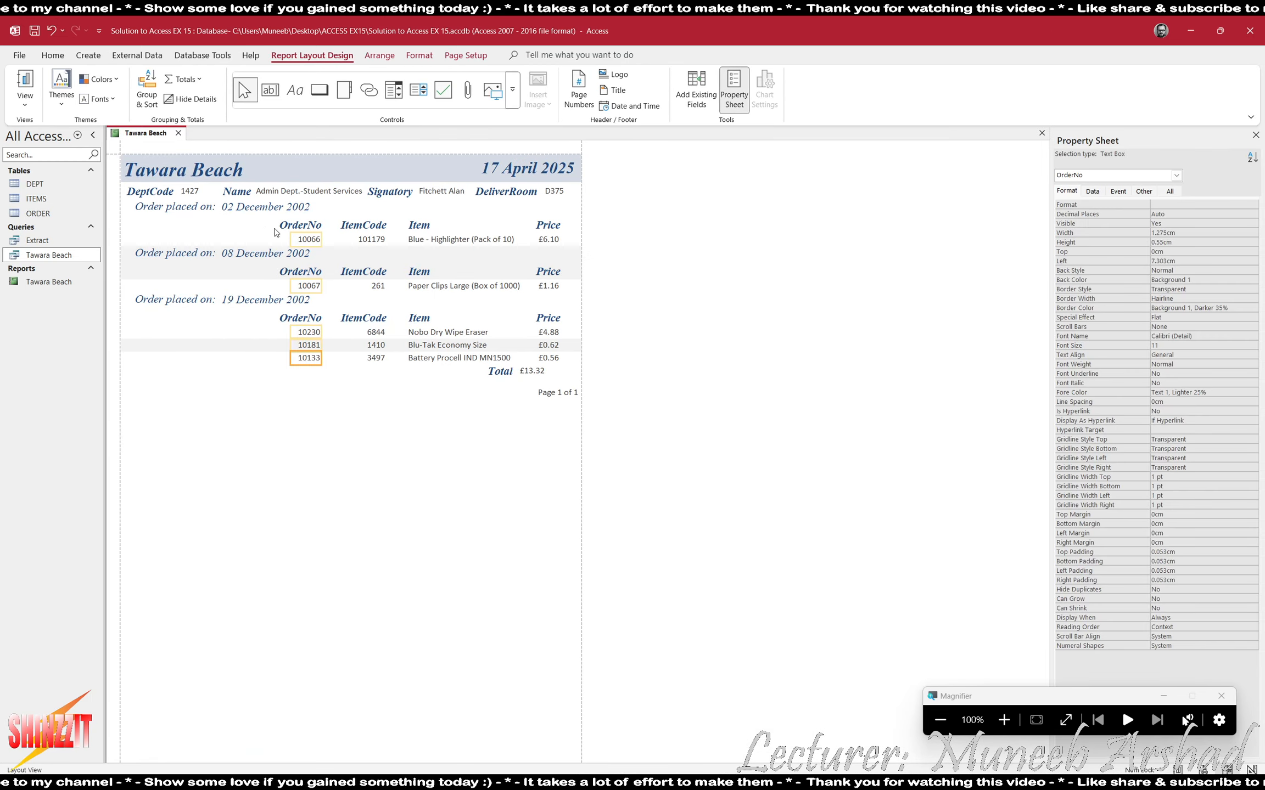
- Move the OrderNo, ItemCode, Item and Price headings with their data left to line up under the "Order placed on" text
{"action": "left_click", "coordinate": [305, 226]}
{"action": "left_click", "coordinate": [363, 225], "text": "shift"}
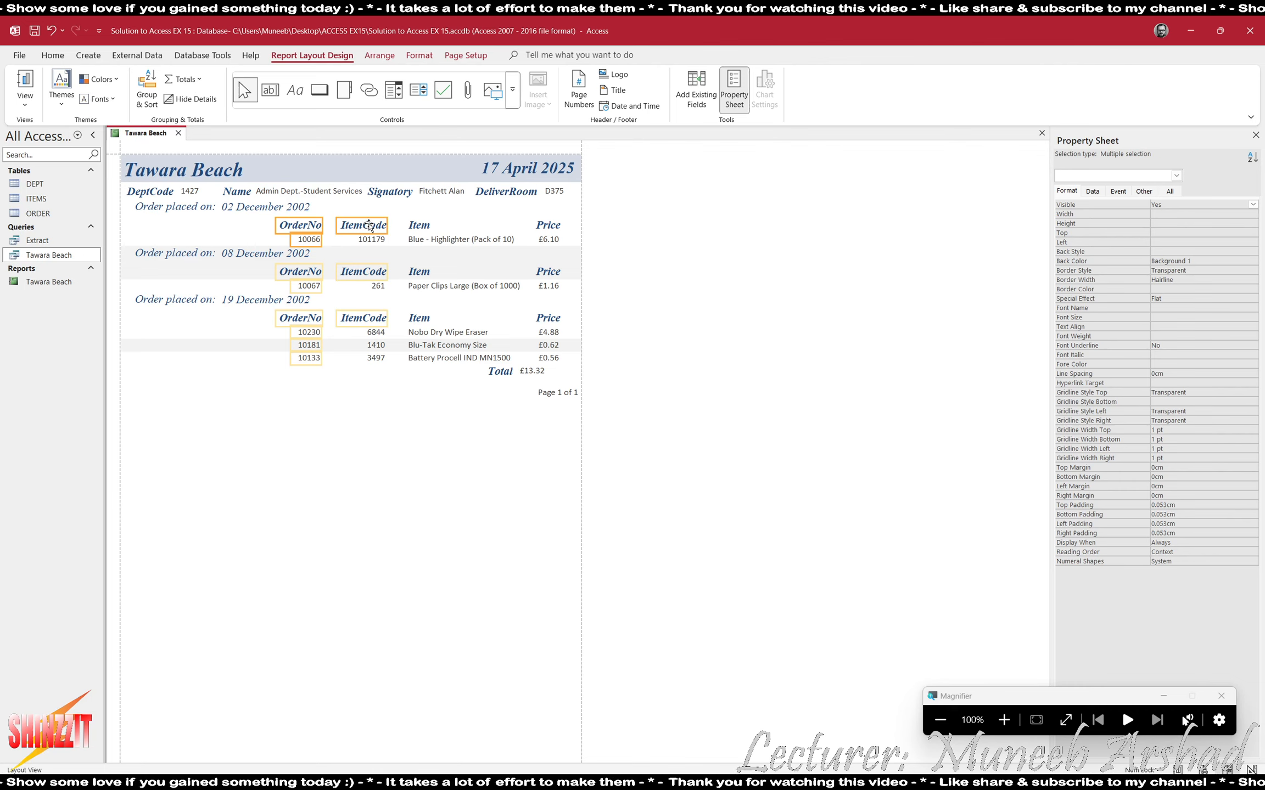
{"action": "left_click", "coordinate": [421, 241], "text": "shift"}
{"action": "left_click", "coordinate": [538, 240], "text": "shift"}
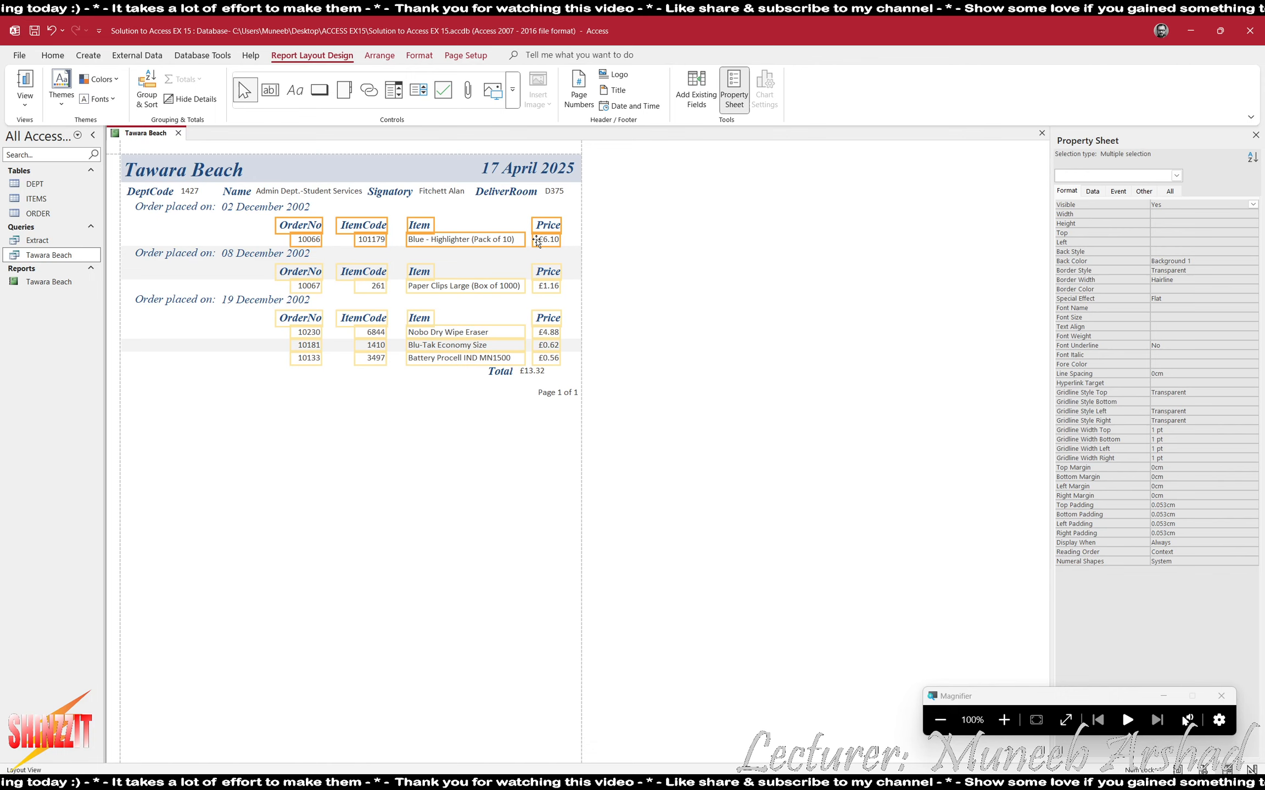
{"action": "key", "text": "Left"}
{"action": "key", "text": "Left"}
{"action": "key", "text": "Left"}
{"action": "key", "text": "Left"}
{"action": "key", "text": "Left"}
{"action": "key", "text": "Left"}
{"action": "key", "text": "Left"}
{"action": "key", "text": "Left"}
{"action": "key", "text": "Left"}
{"action": "key", "text": "Left"}
{"action": "key", "text": "Left"}
{"action": "key", "text": "Left"}
{"action": "key", "text": "Left"}
{"action": "key", "text": "Left"}
{"action": "key", "text": "Left"}
{"action": "key", "text": "Left"}
{"action": "key", "text": "Left"}
{"action": "key", "text": "Left"}
{"action": "key", "text": "Left"}
{"action": "key", "text": "Left"}
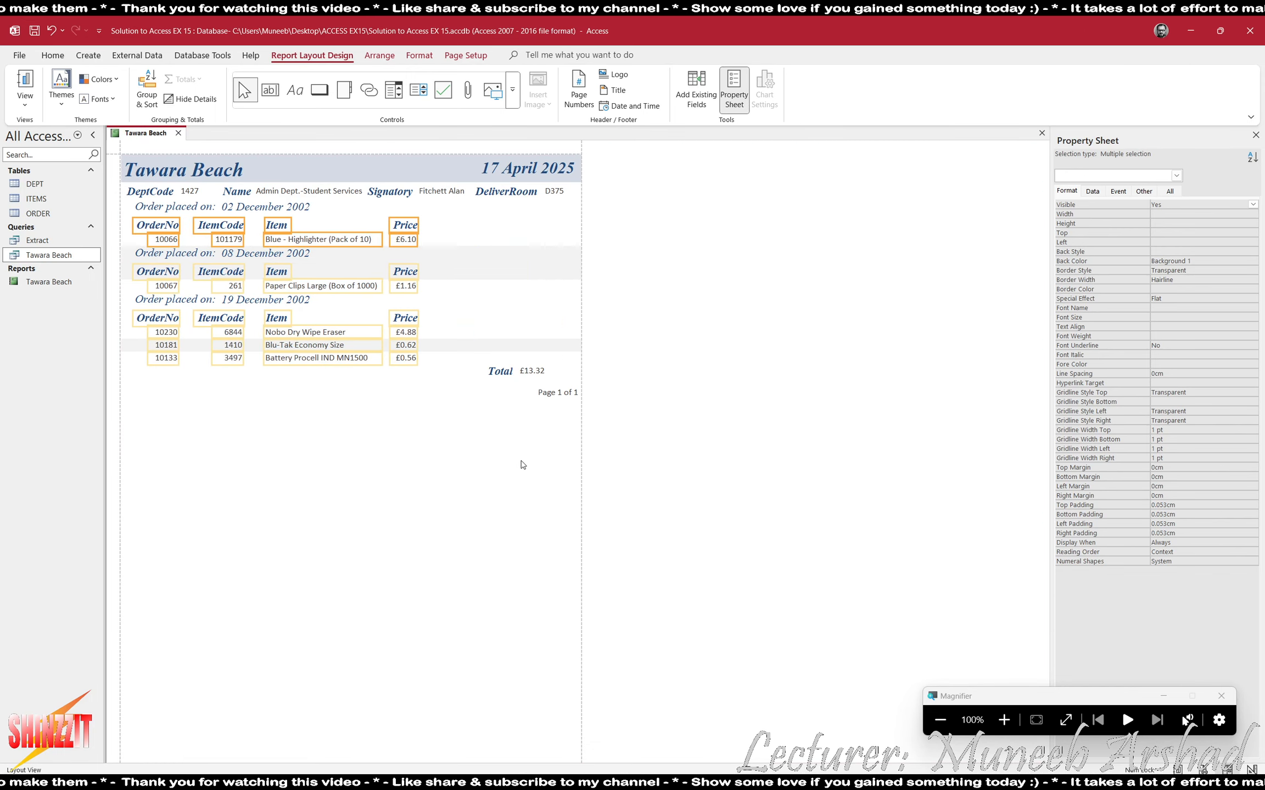
{"action": "left_click", "coordinate": [520, 481]}
- Check the total's wording in the exercise PDF's sample and change the report's total label to "Total value"
{"action": "key", "text": "alt+Tab"}
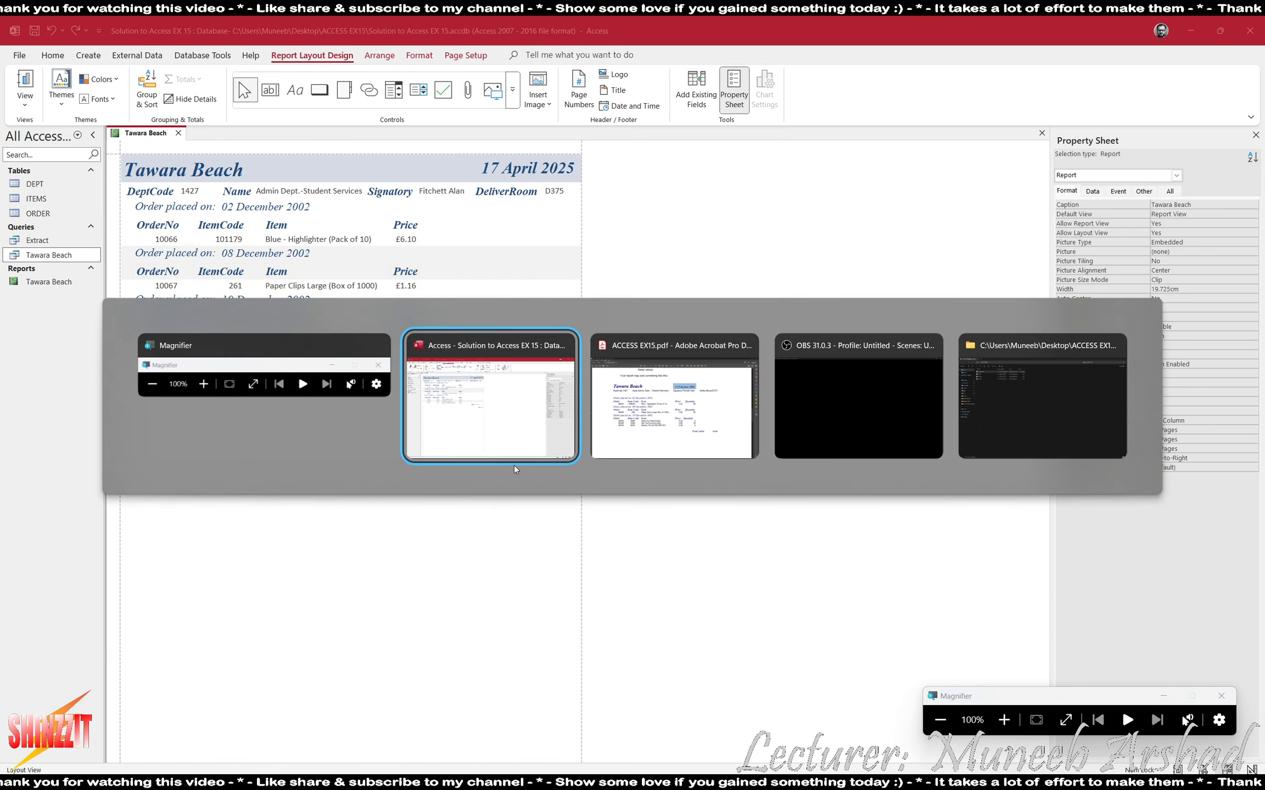
{"action": "key", "text": "alt+Tab"}
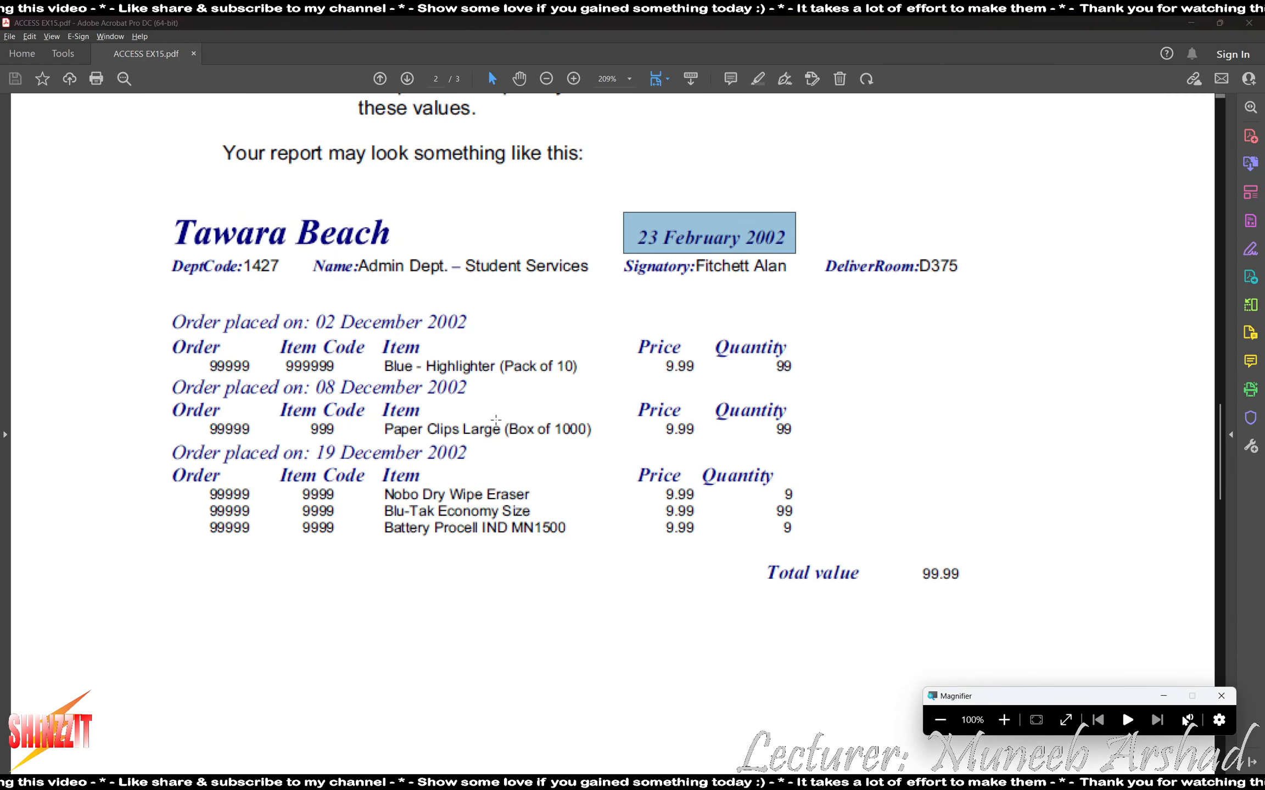
{"action": "key", "text": "alt+Tab"}
{"action": "key", "text": "alt+Tab"}
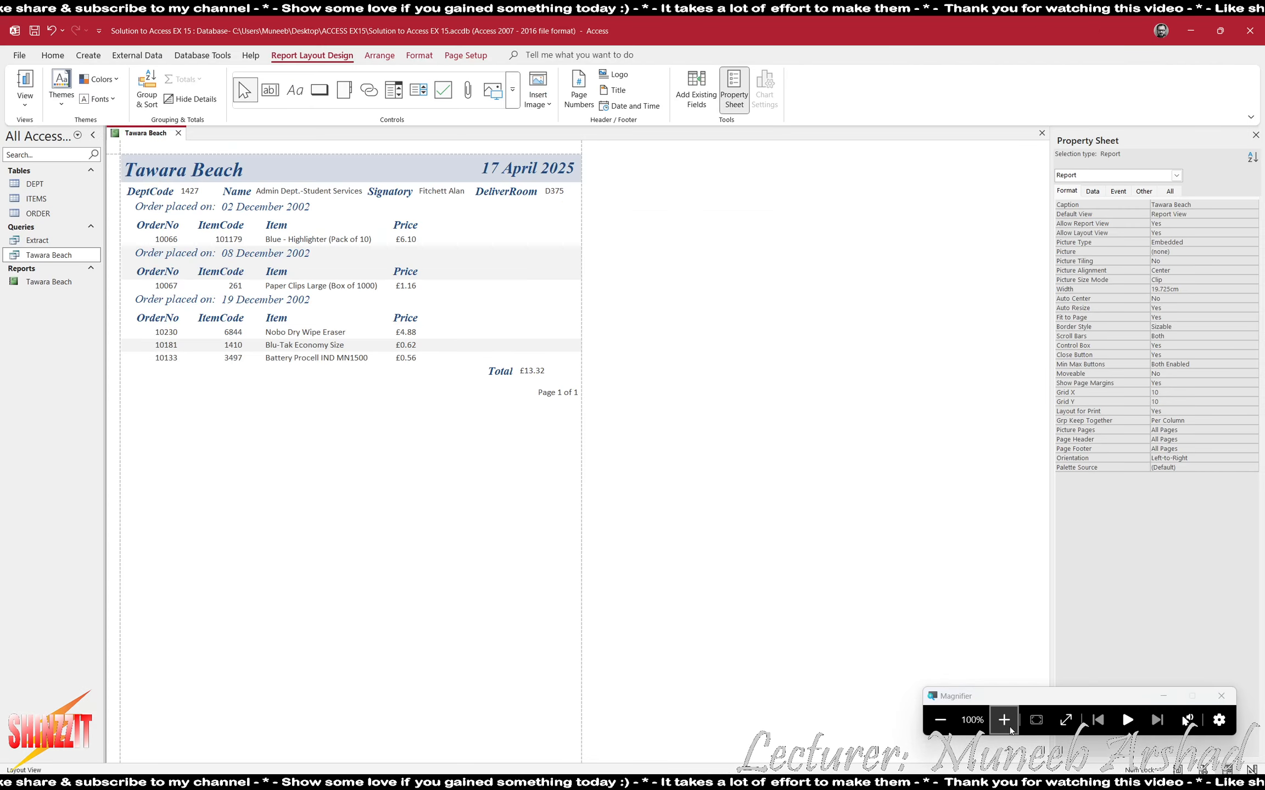
{"action": "left_click", "coordinate": [502, 370]}
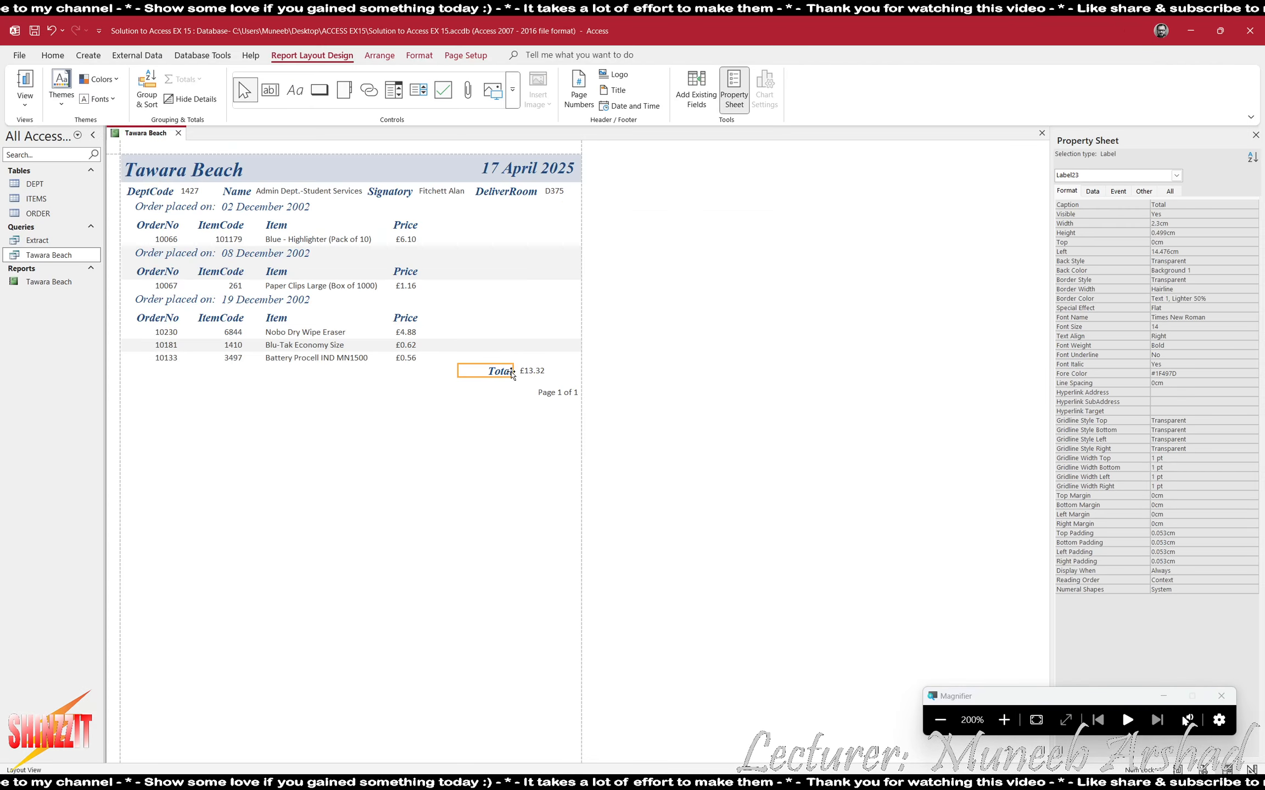
{"action": "left_click", "coordinate": [501, 370]}
{"action": "type", "text": "vaklue"}
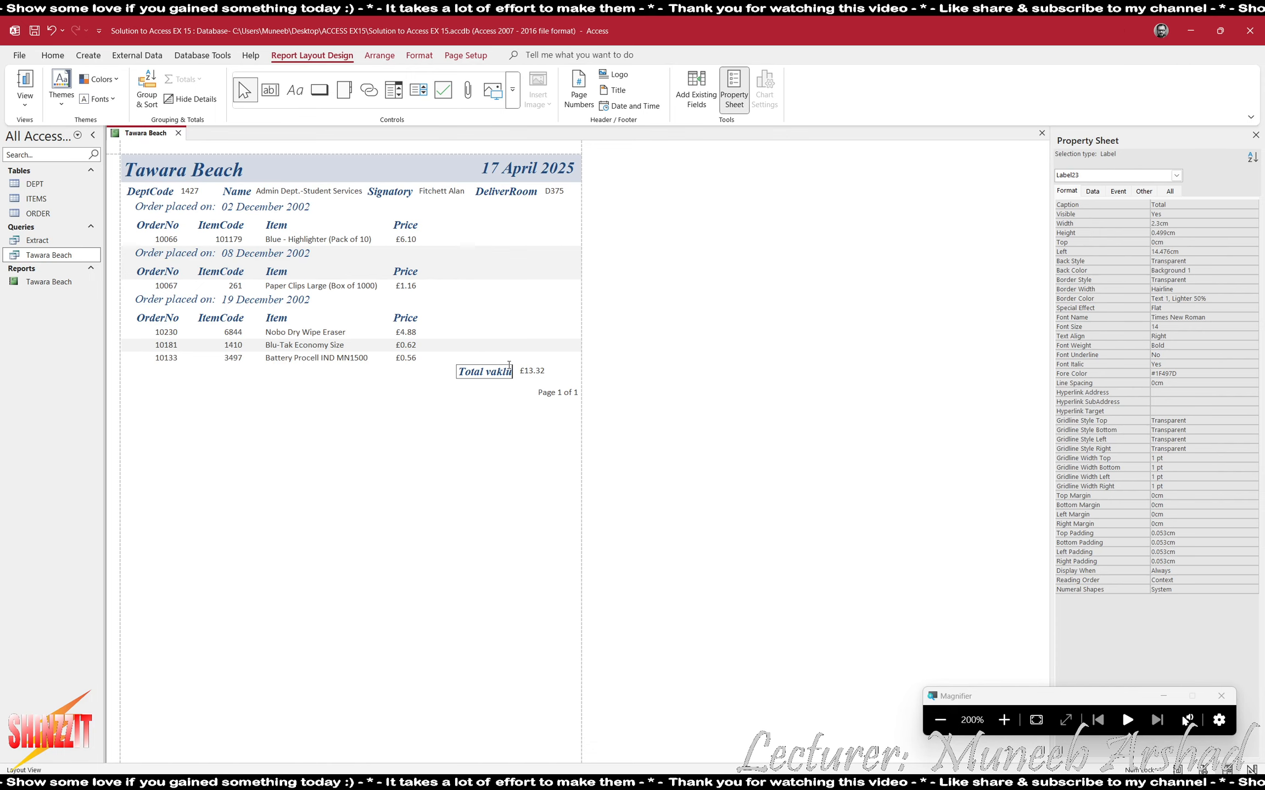
{"action": "key", "text": "BackSpace"}
{"action": "key", "text": "BackSpace"}
{"action": "key", "text": "BackSpace"}
{"action": "key", "text": "BackSpace"}
{"action": "type", "text": "l"}
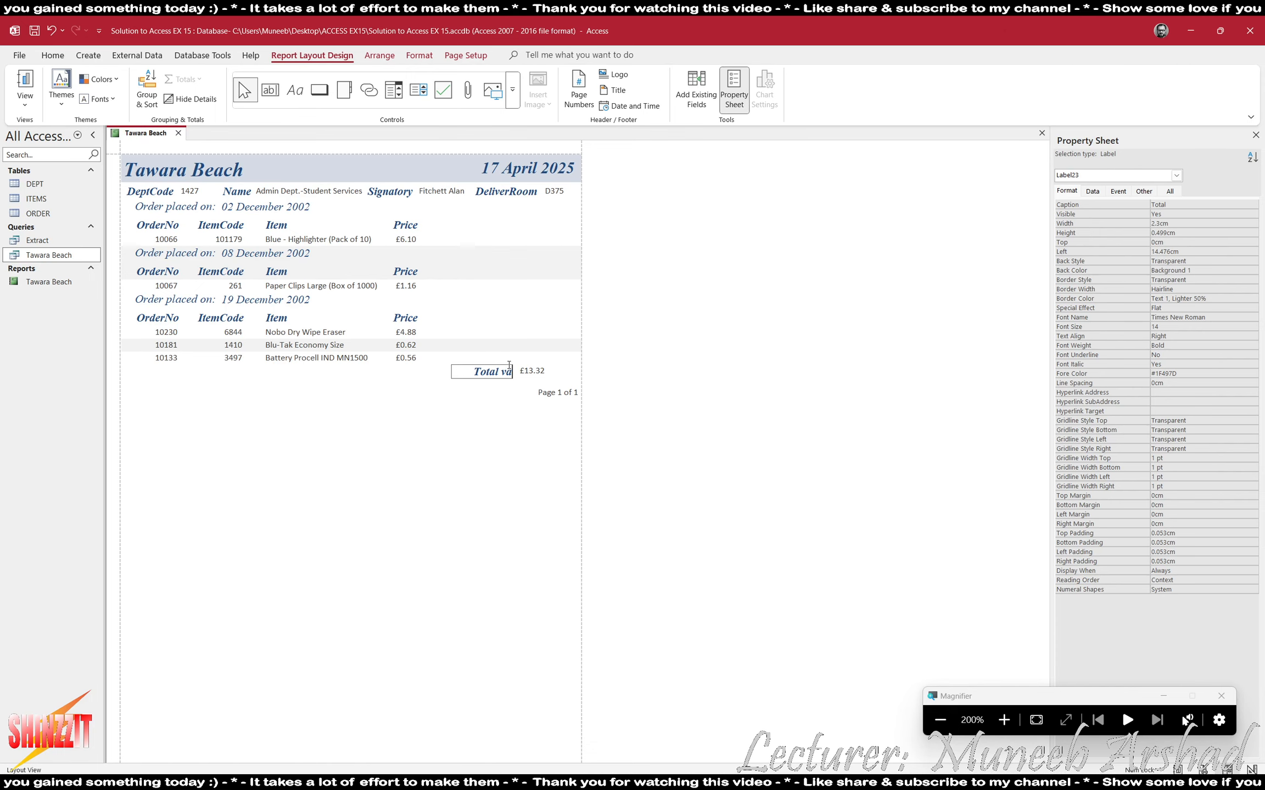
{"action": "type", "text": "ue"}
{"action": "left_click", "coordinate": [528, 502]}
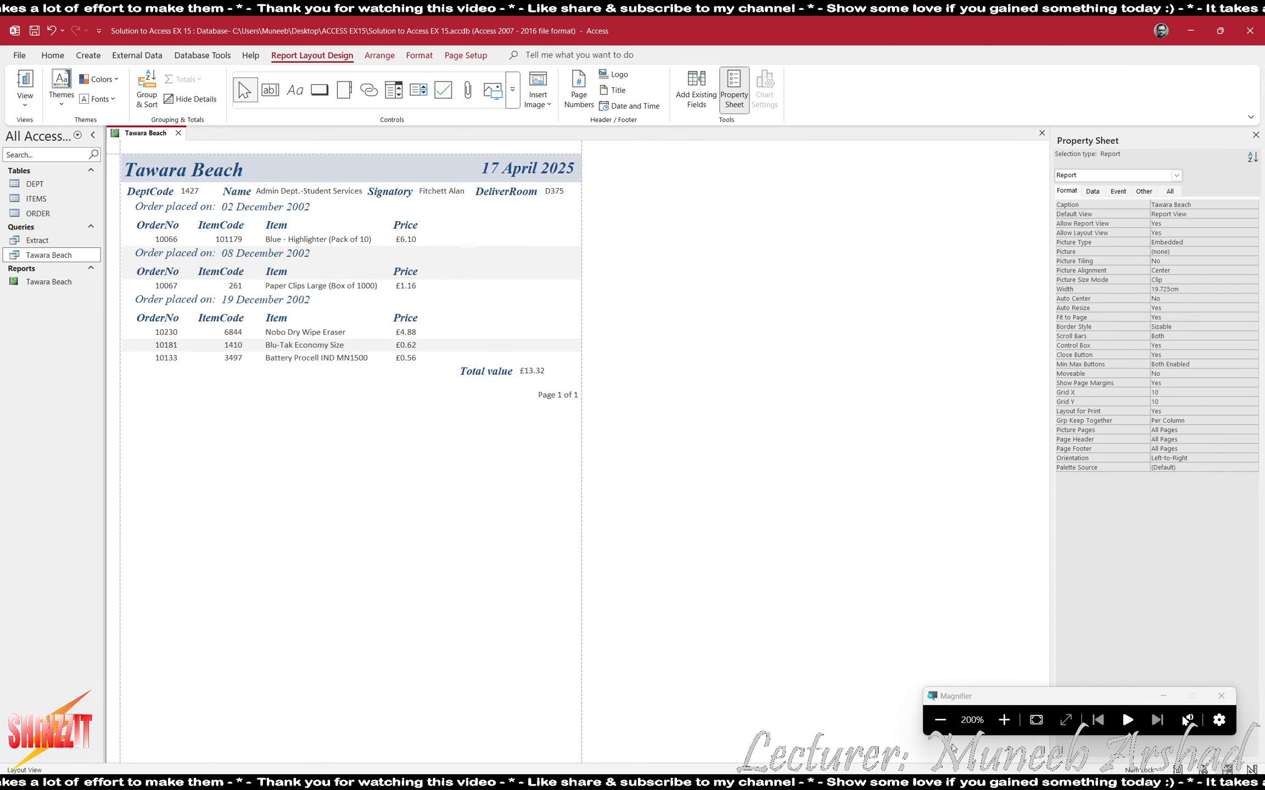
{"action": "left_click", "coordinate": [931, 727]}
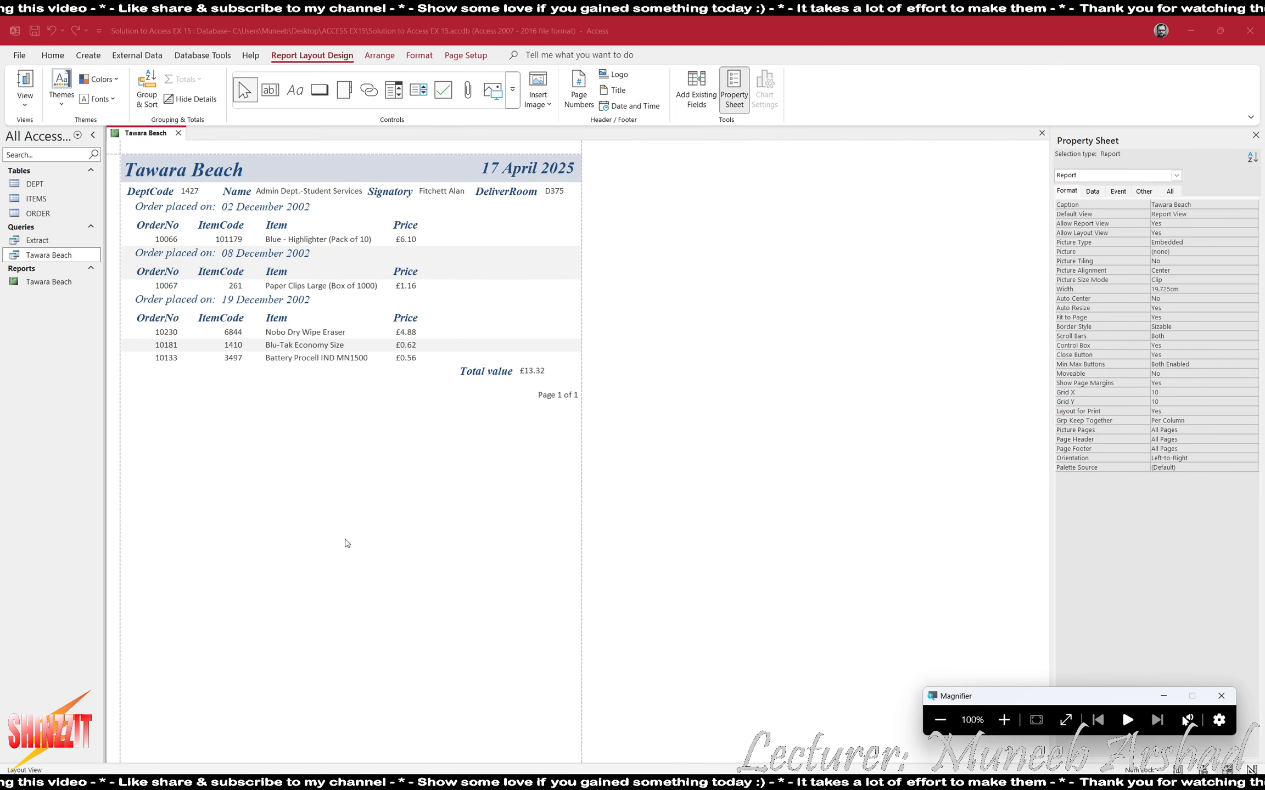
{"action": "left_click", "coordinate": [434, 535]}
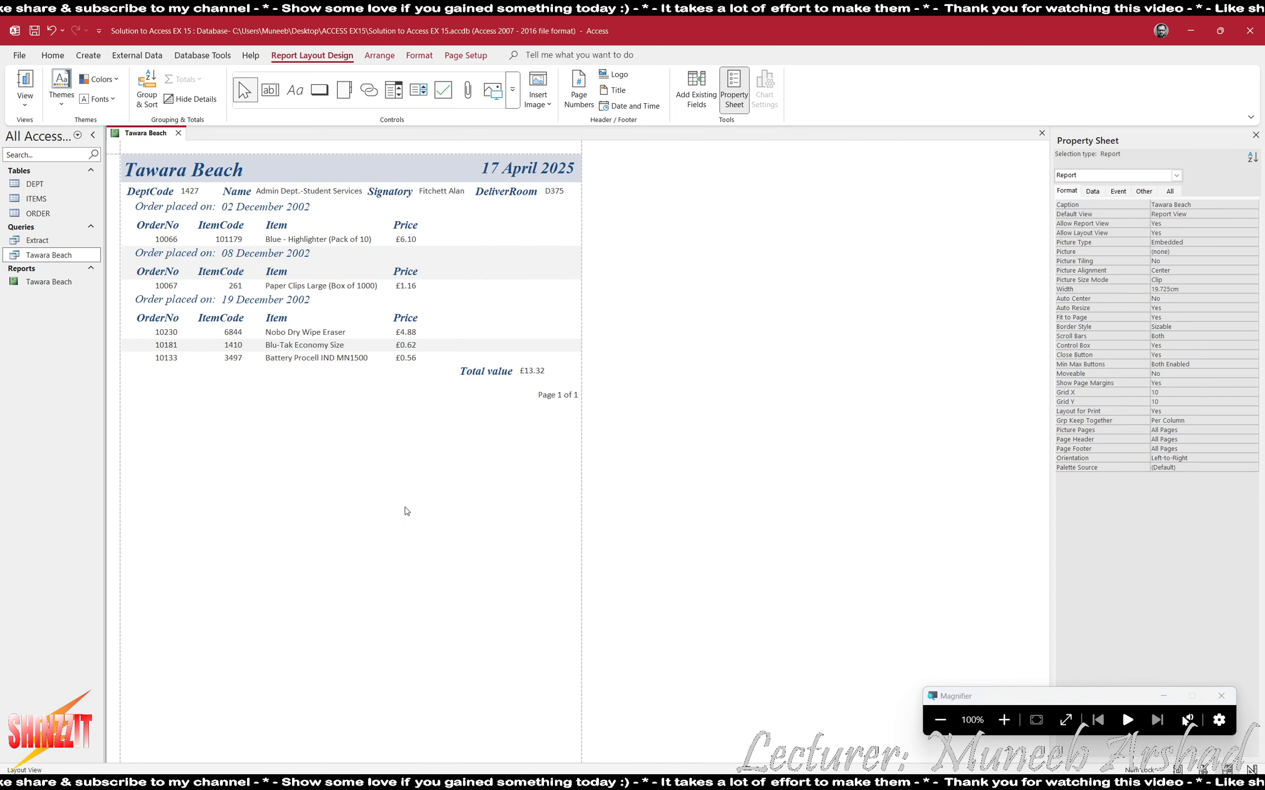
- In Design View, add the ORDER table's Quantity field to the Detail section and place it to the right of Price
{"action": "left_click", "coordinate": [24, 102]}
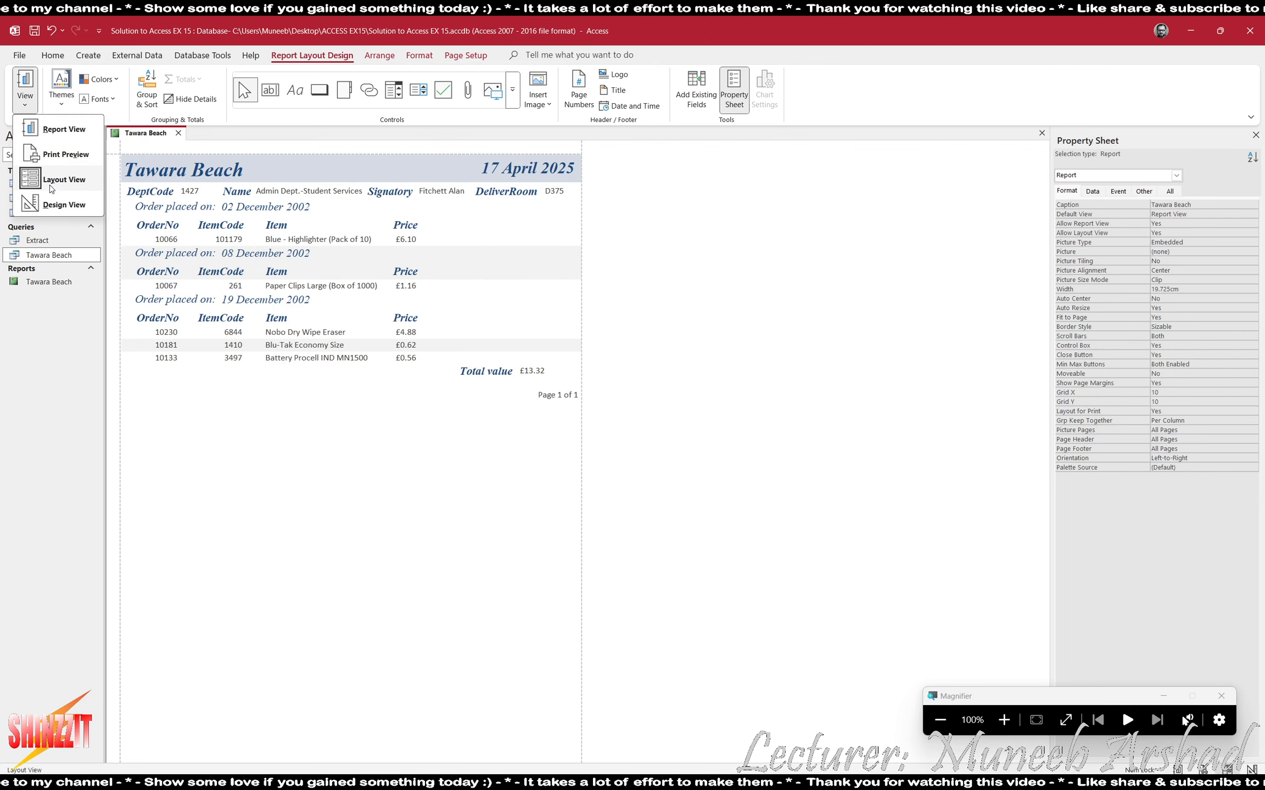
{"action": "left_click", "coordinate": [55, 203]}
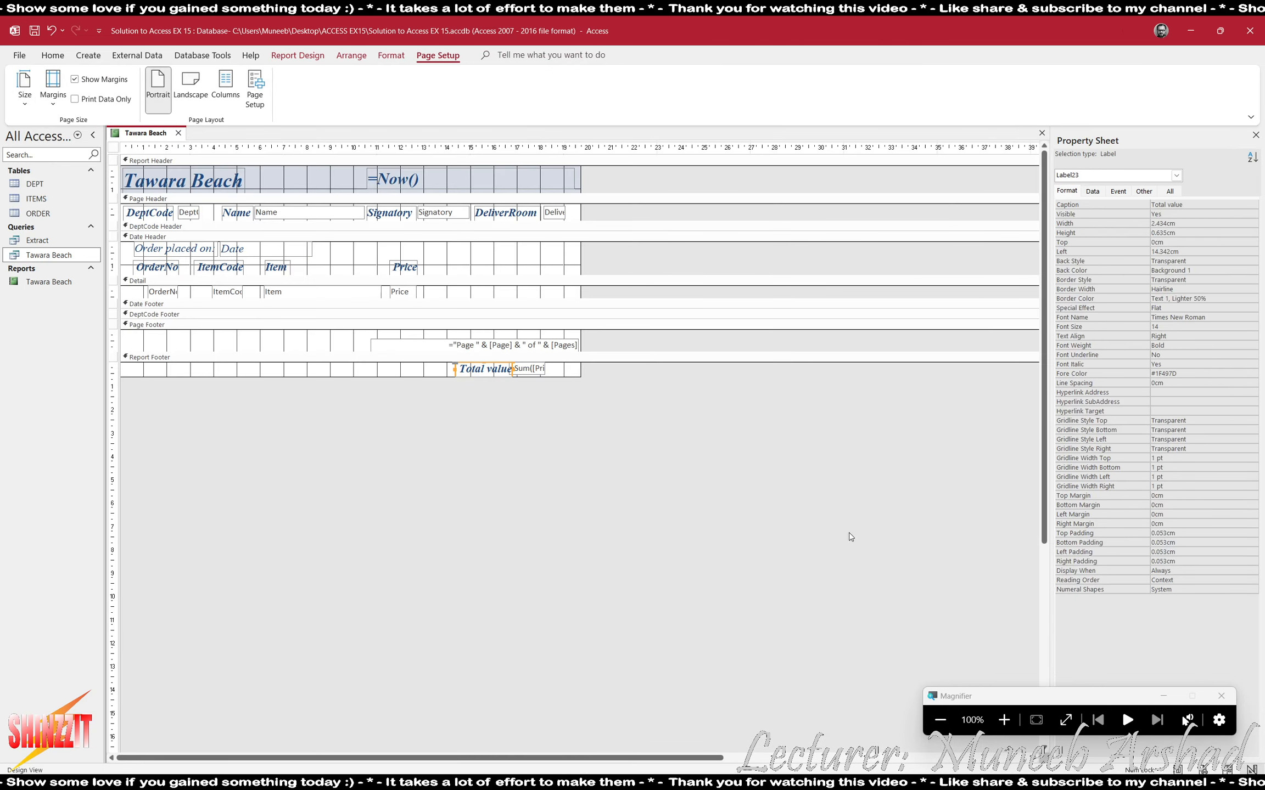
{"action": "left_click", "coordinate": [297, 56]}
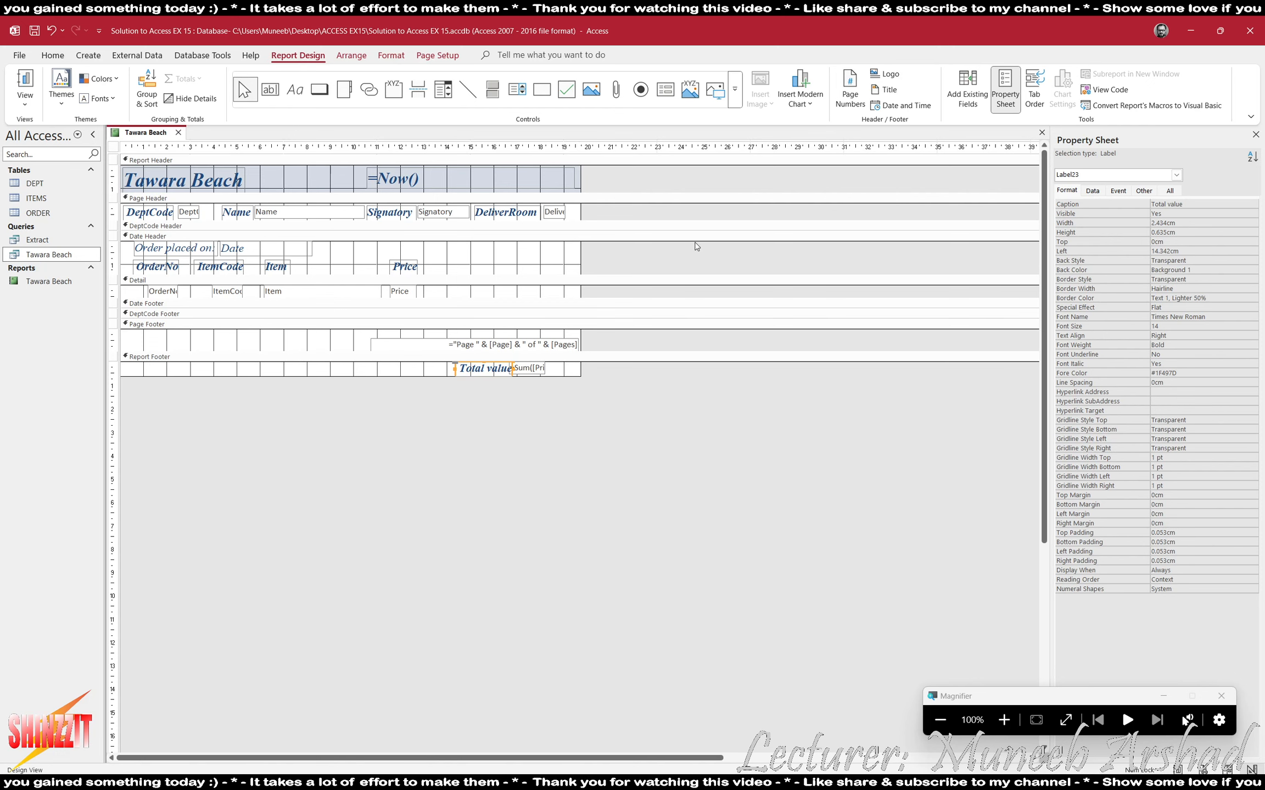
{"action": "left_click", "coordinate": [965, 91]}
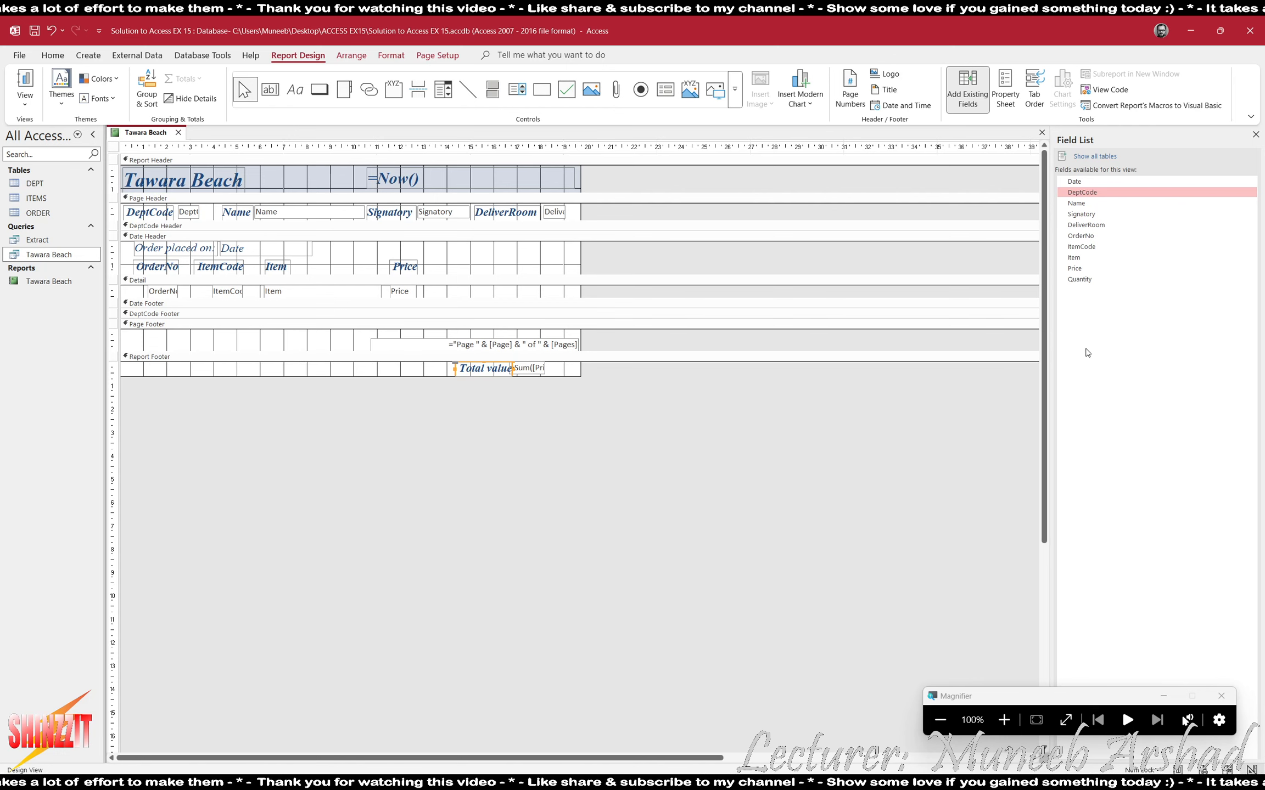
{"action": "left_click", "coordinate": [1096, 157]}
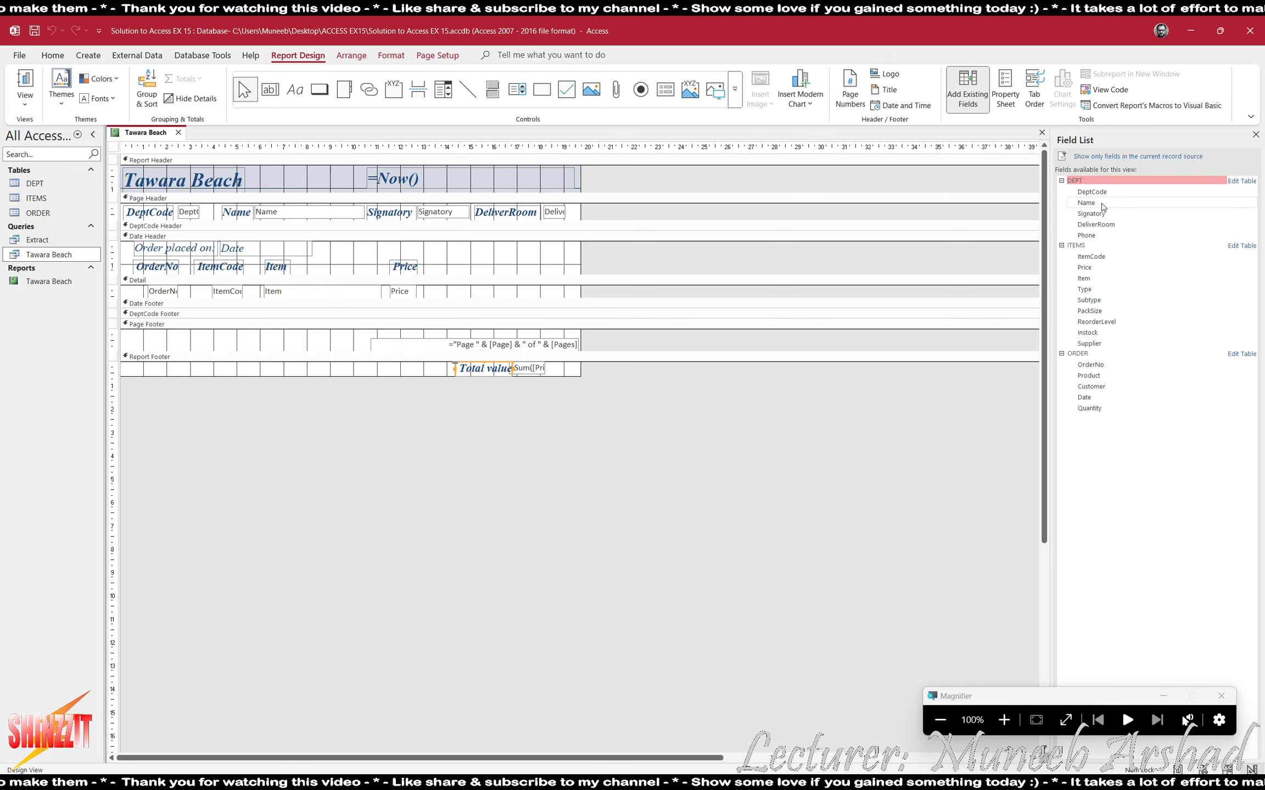
{"action": "left_click", "coordinate": [1003, 722]}
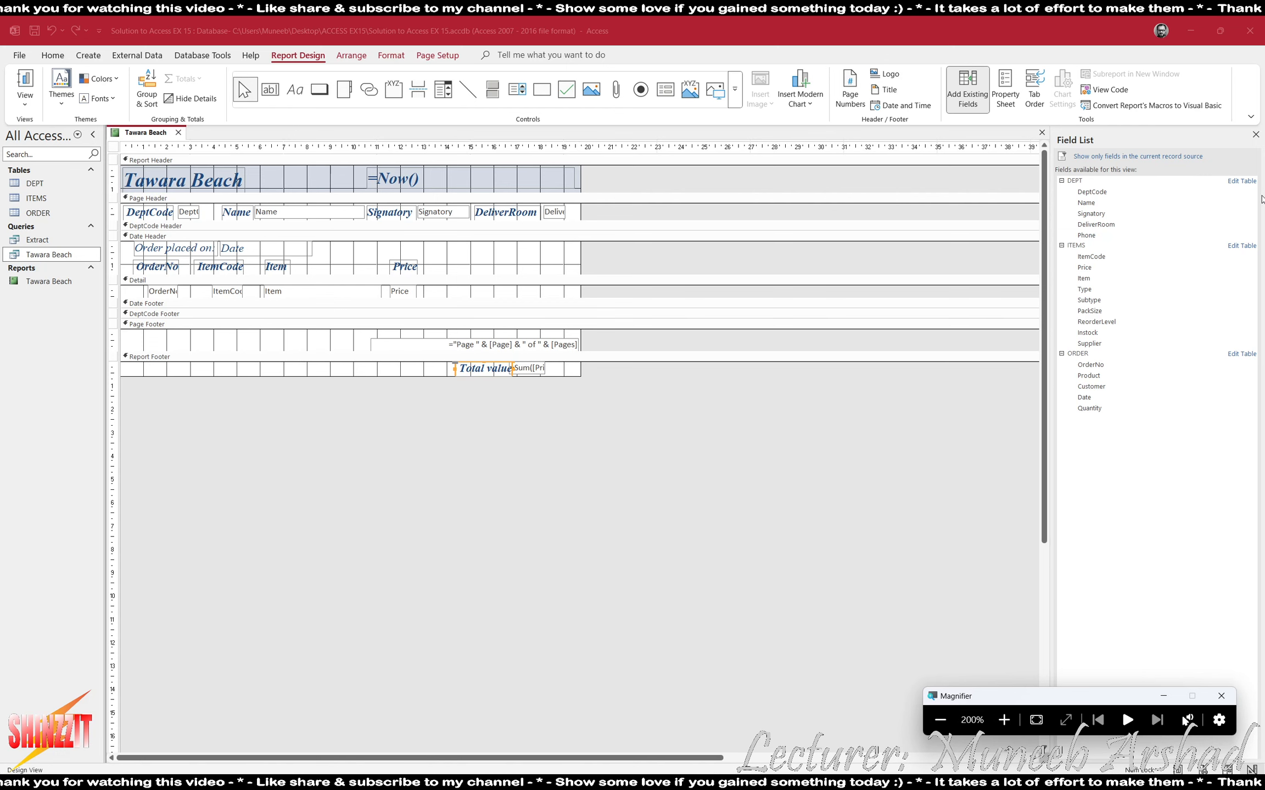
{"action": "double_click", "coordinate": [1092, 409]}
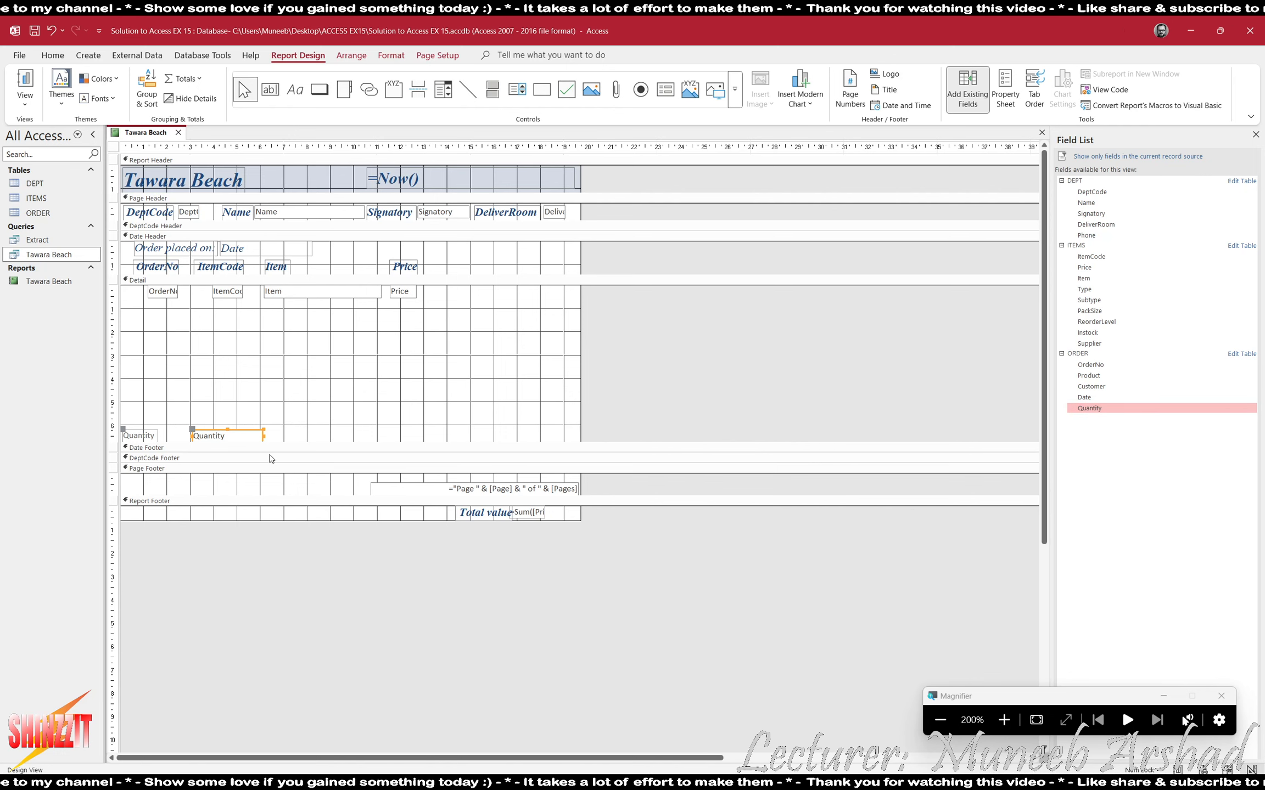
{"action": "left_click_drag", "start_coordinate": [213, 432], "coordinate": [461, 282]}
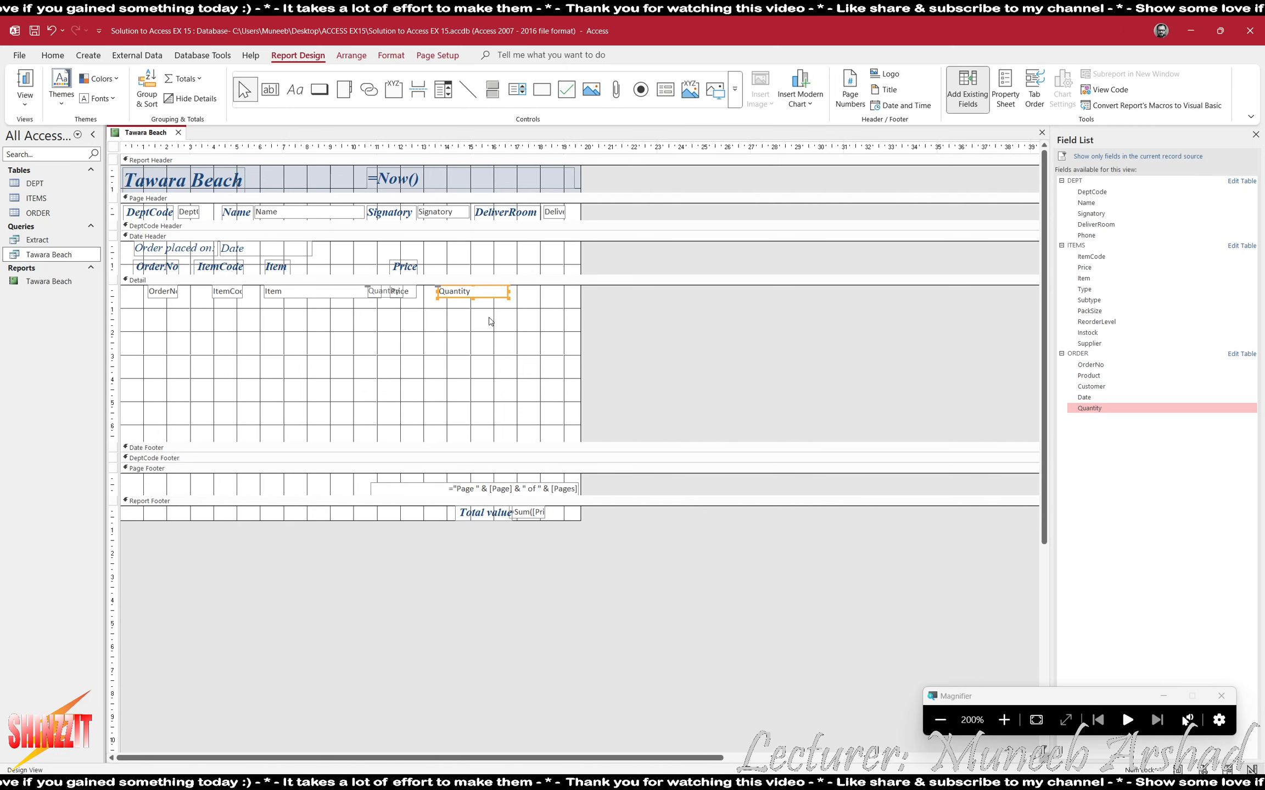
- Delete the Quantity field's attached label that overlaps the Price field in the Detail section
{"action": "left_click", "coordinate": [358, 314]}
{"action": "left_click", "coordinate": [384, 293]}
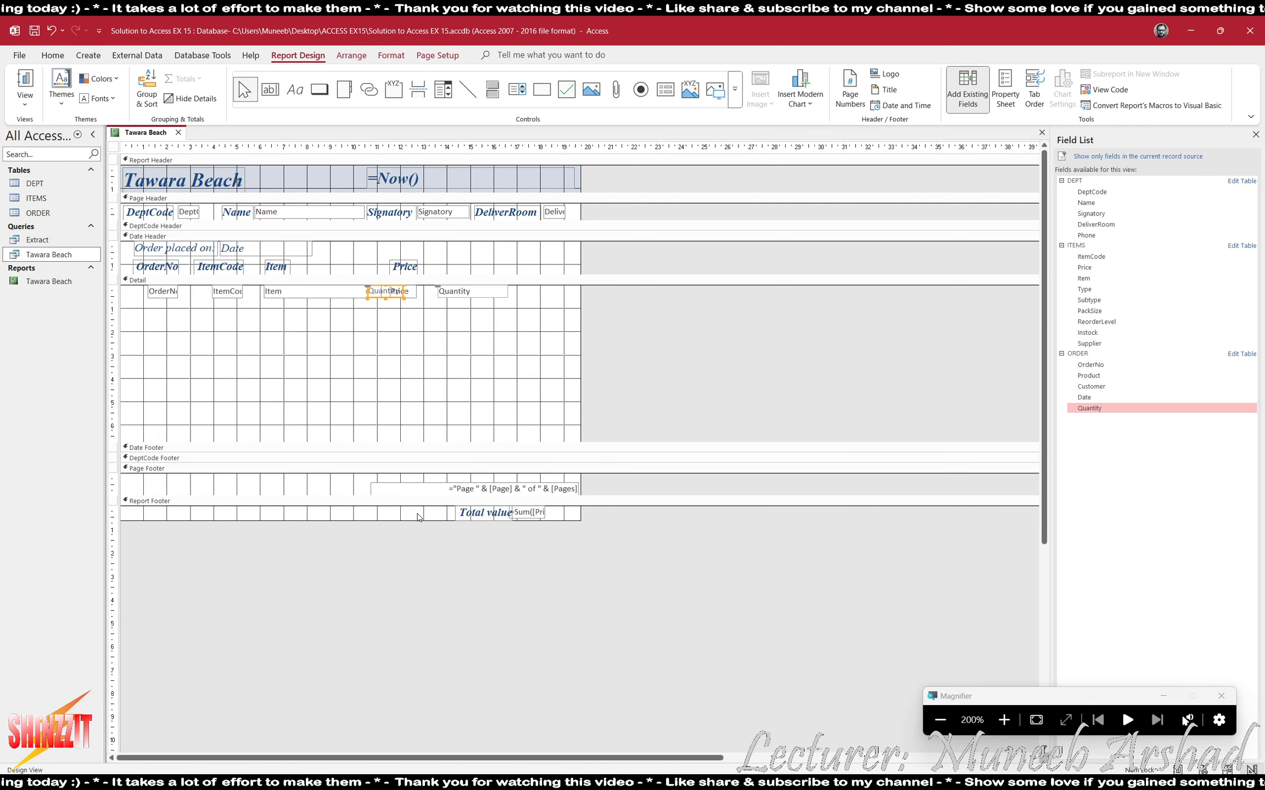
{"action": "key", "text": "Delete"}
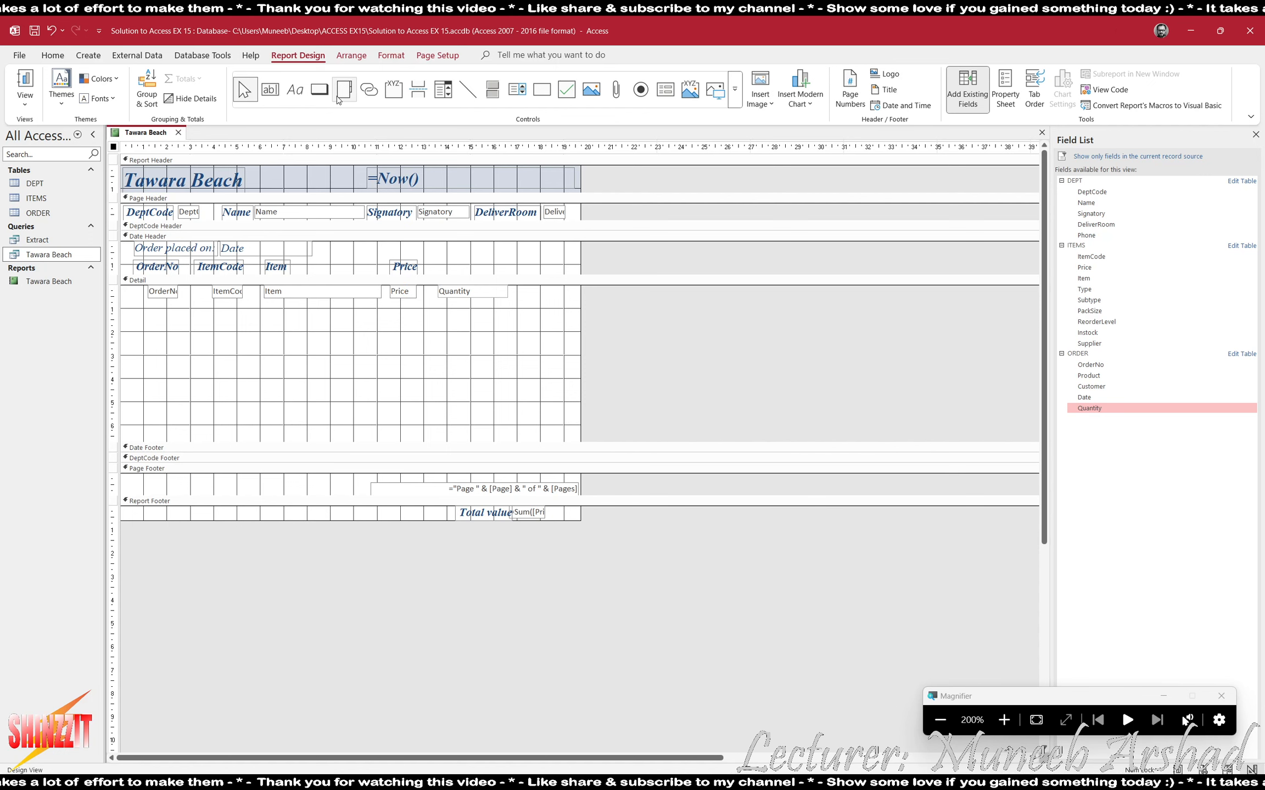
- Add a label reading "Quantity" in the Date Header, above the Quantity field and beside the Price heading
{"action": "left_click", "coordinate": [302, 96]}
{"action": "left_click_drag", "start_coordinate": [443, 261], "coordinate": [498, 271]}
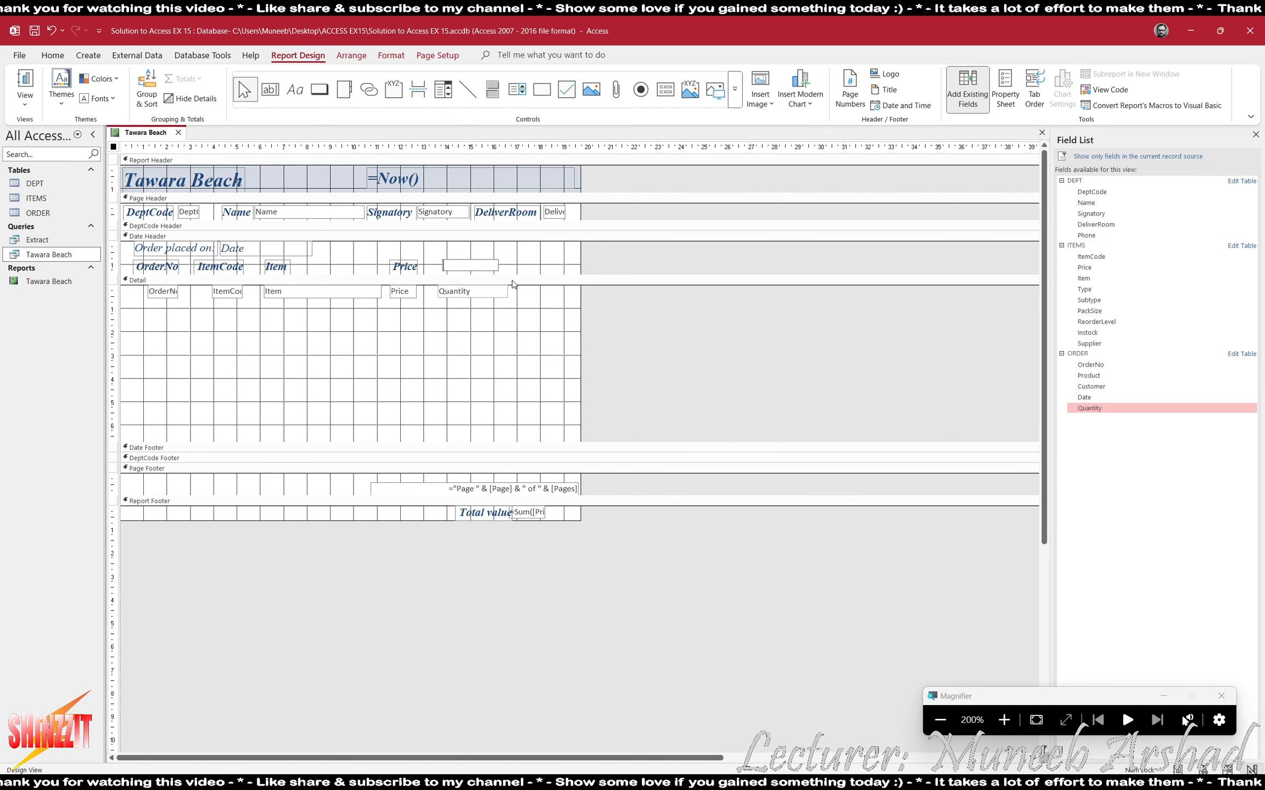
{"action": "type", "text": "Qua"}
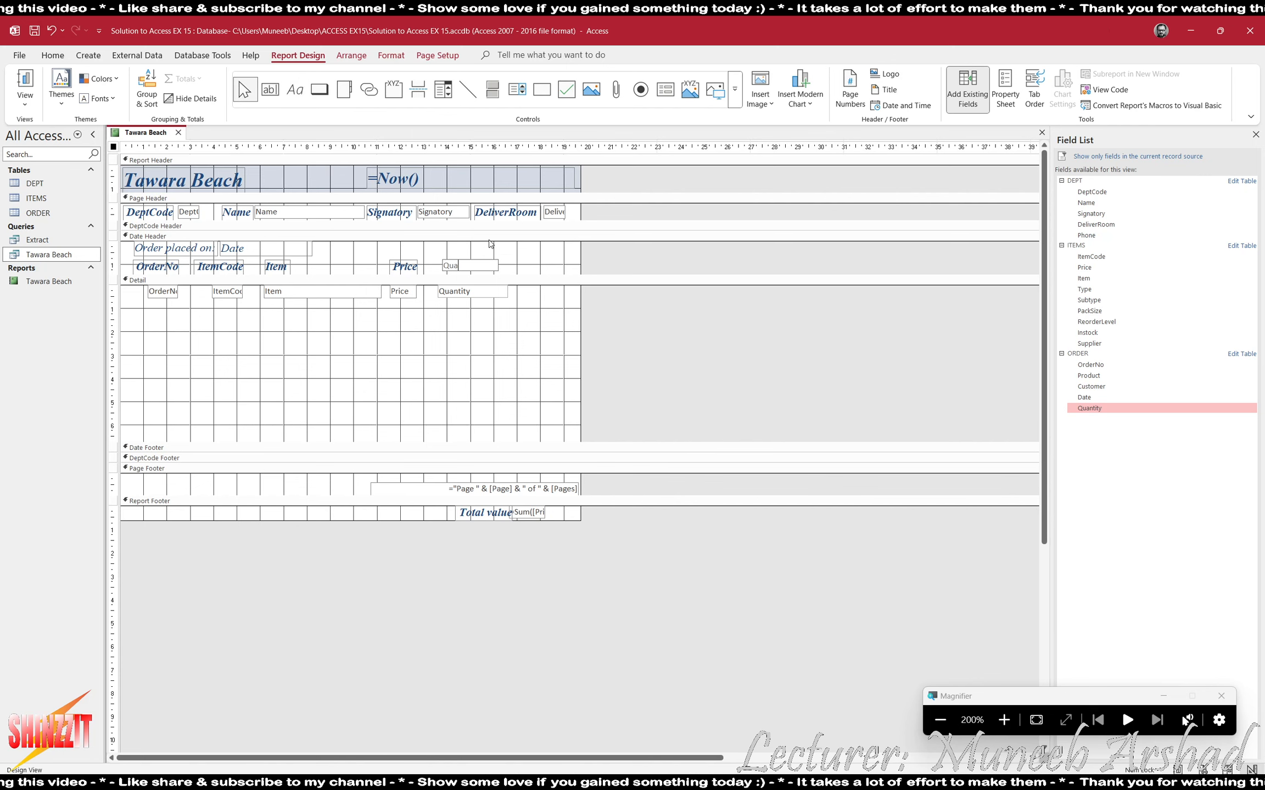
{"action": "type", "text": "ntity"}
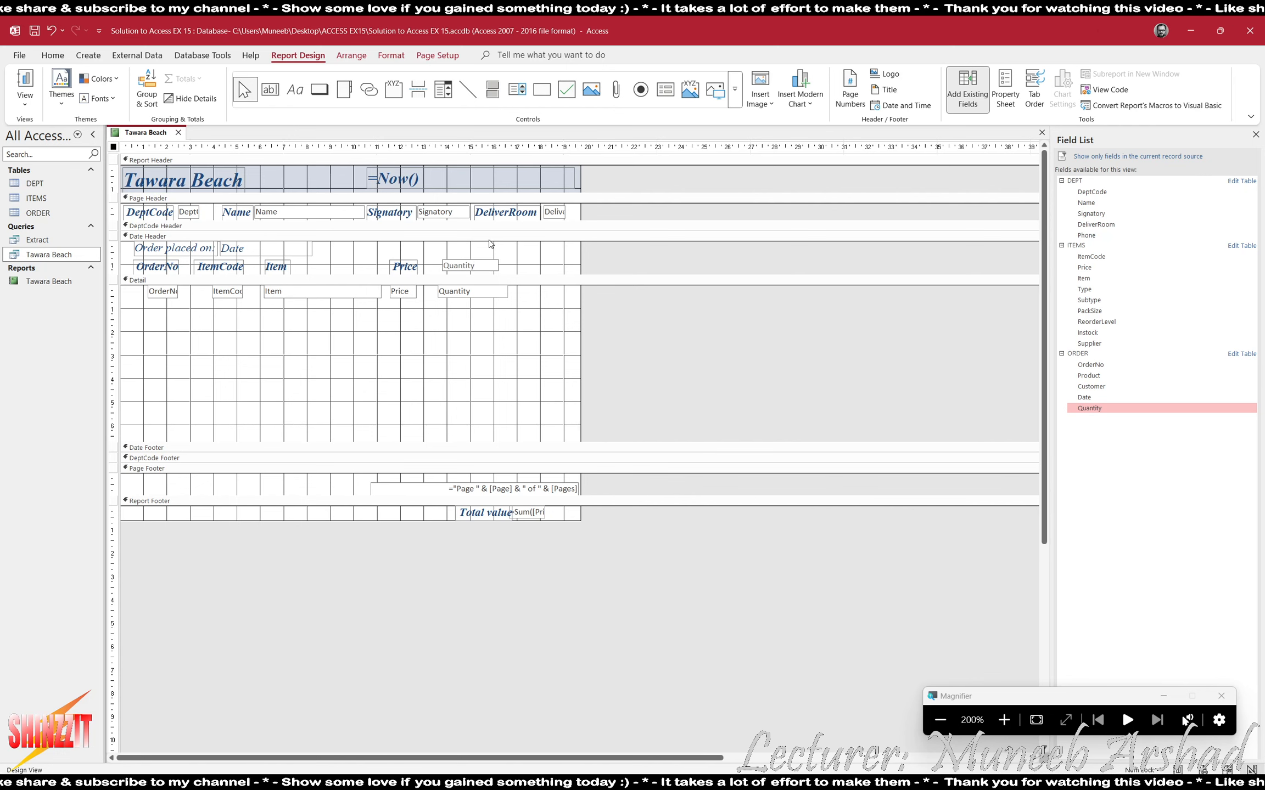
{"action": "left_click", "coordinate": [419, 347]}
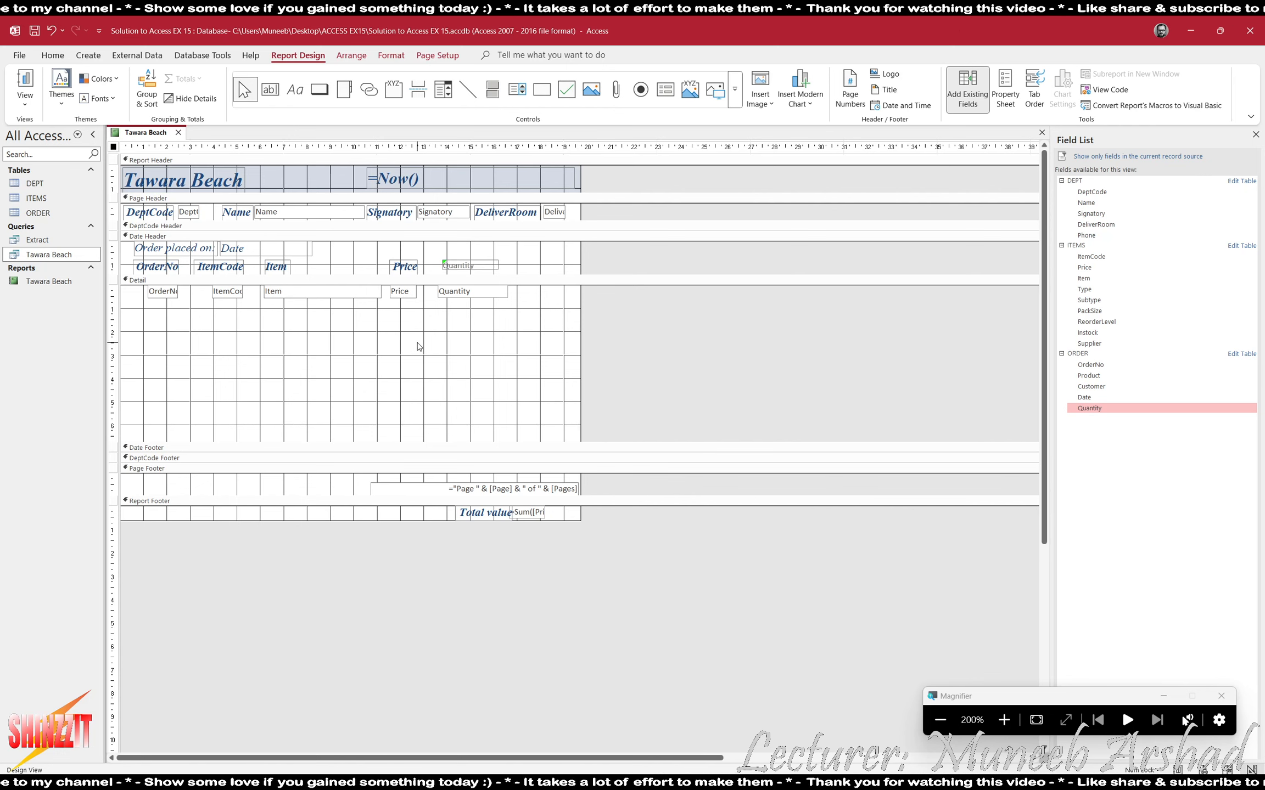
- Copy the Price heading's formatting onto the Quantity heading and resize that label to fit its text
{"action": "left_click", "coordinate": [405, 266]}
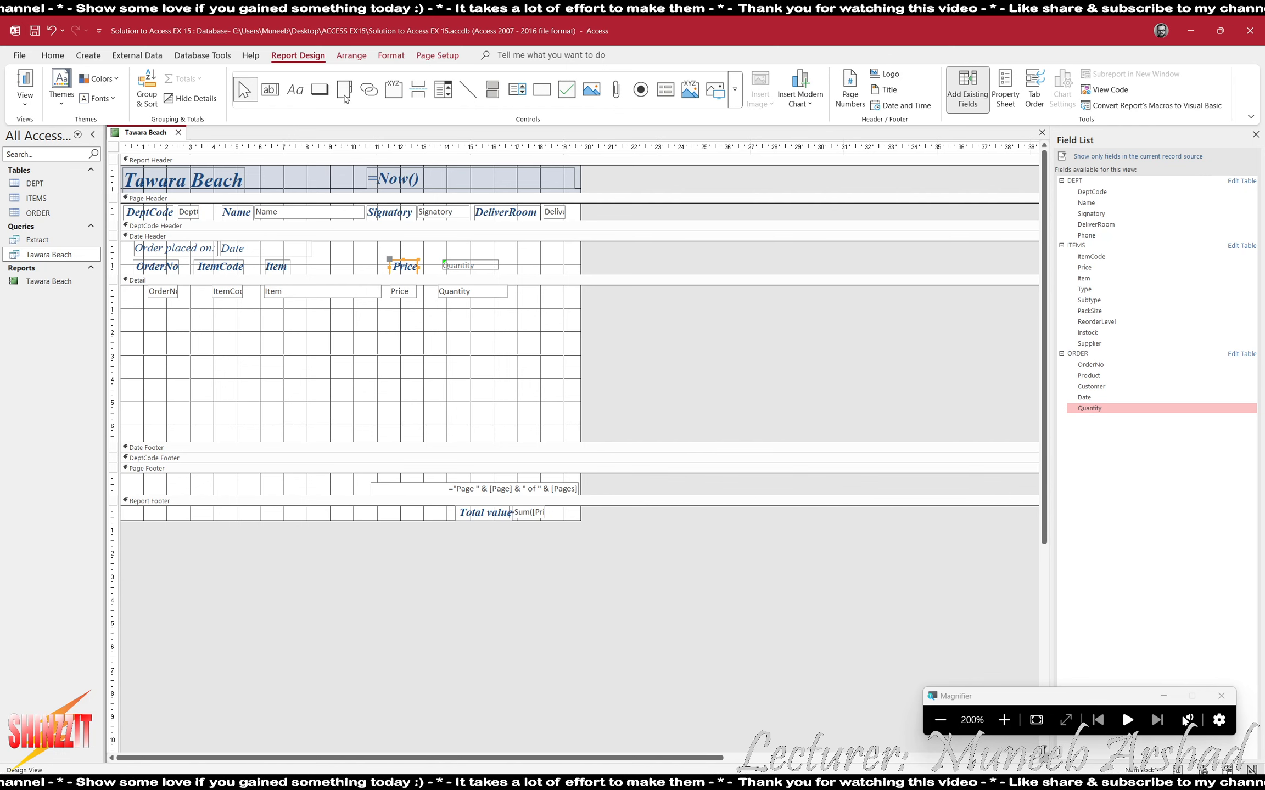
{"action": "left_click", "coordinate": [390, 55]}
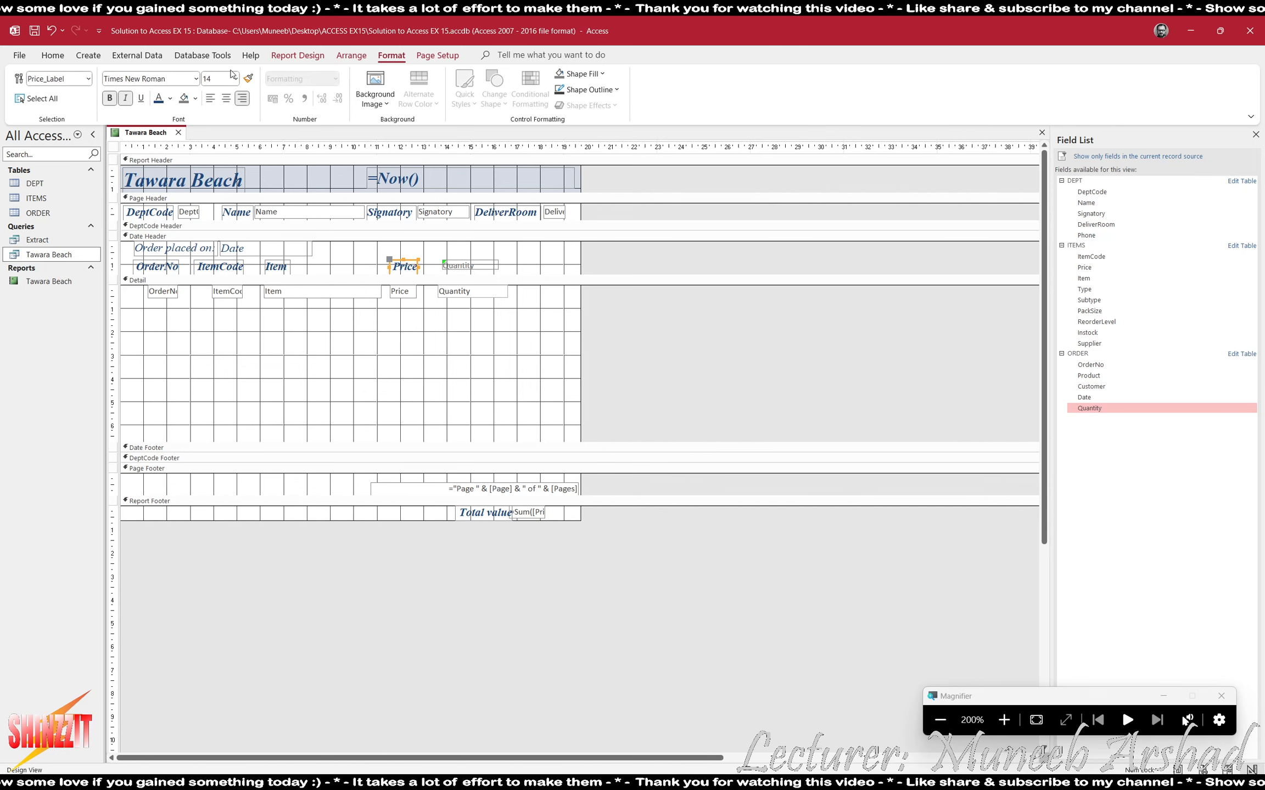
{"action": "left_click", "coordinate": [484, 266]}
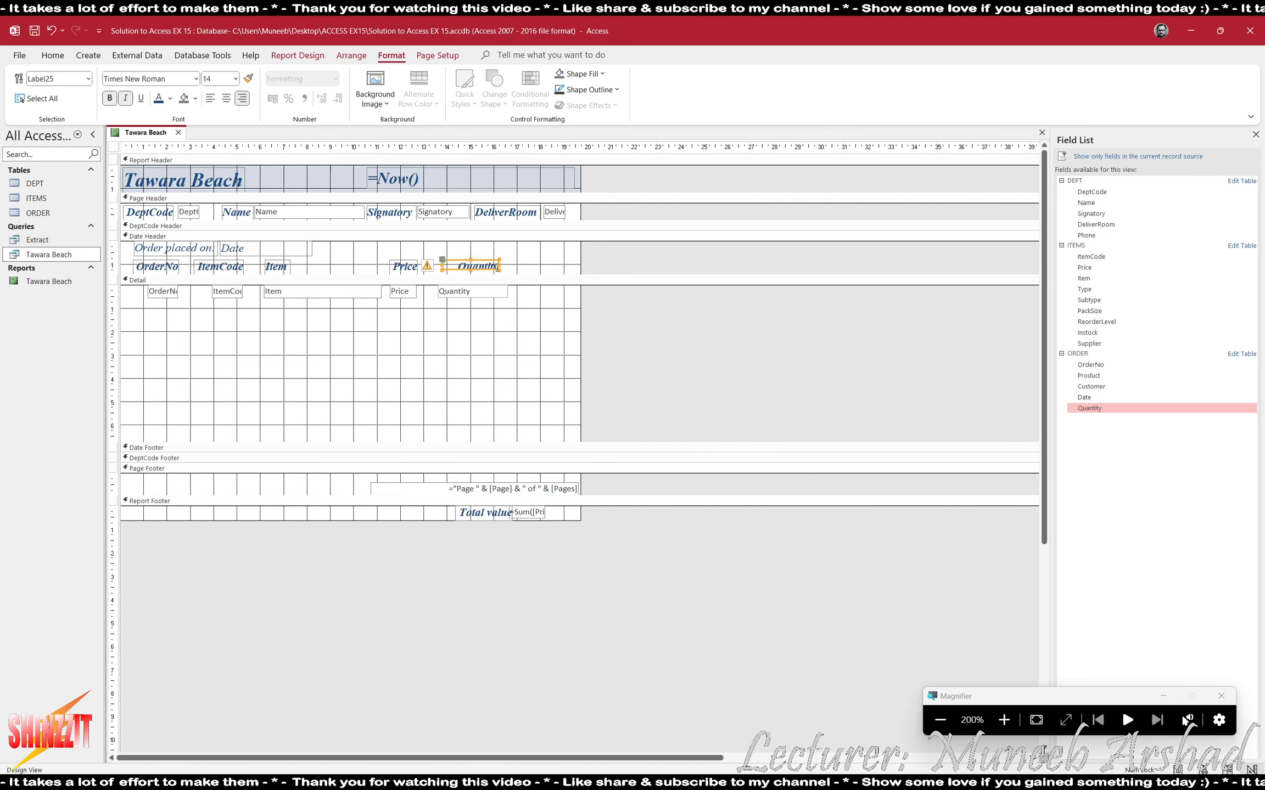
{"action": "double_click", "coordinate": [498, 267]}
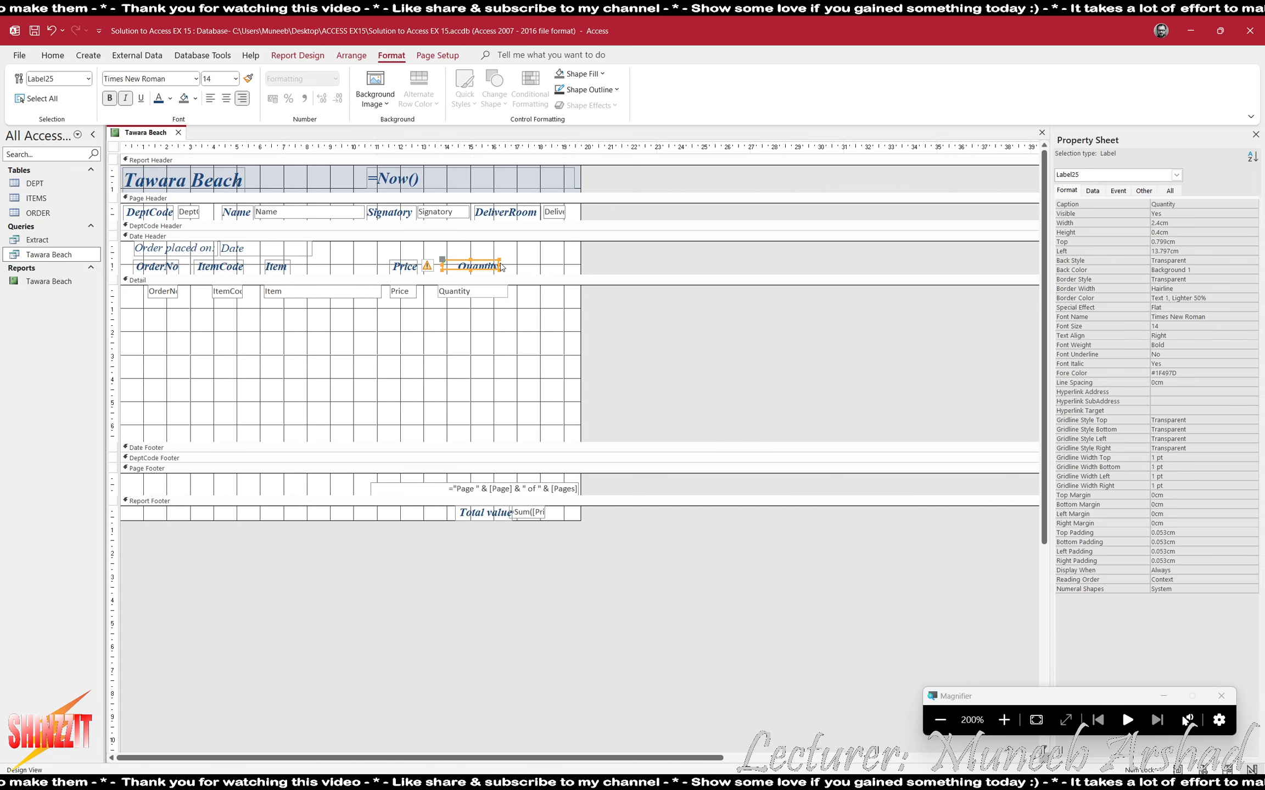
{"action": "double_click", "coordinate": [499, 267]}
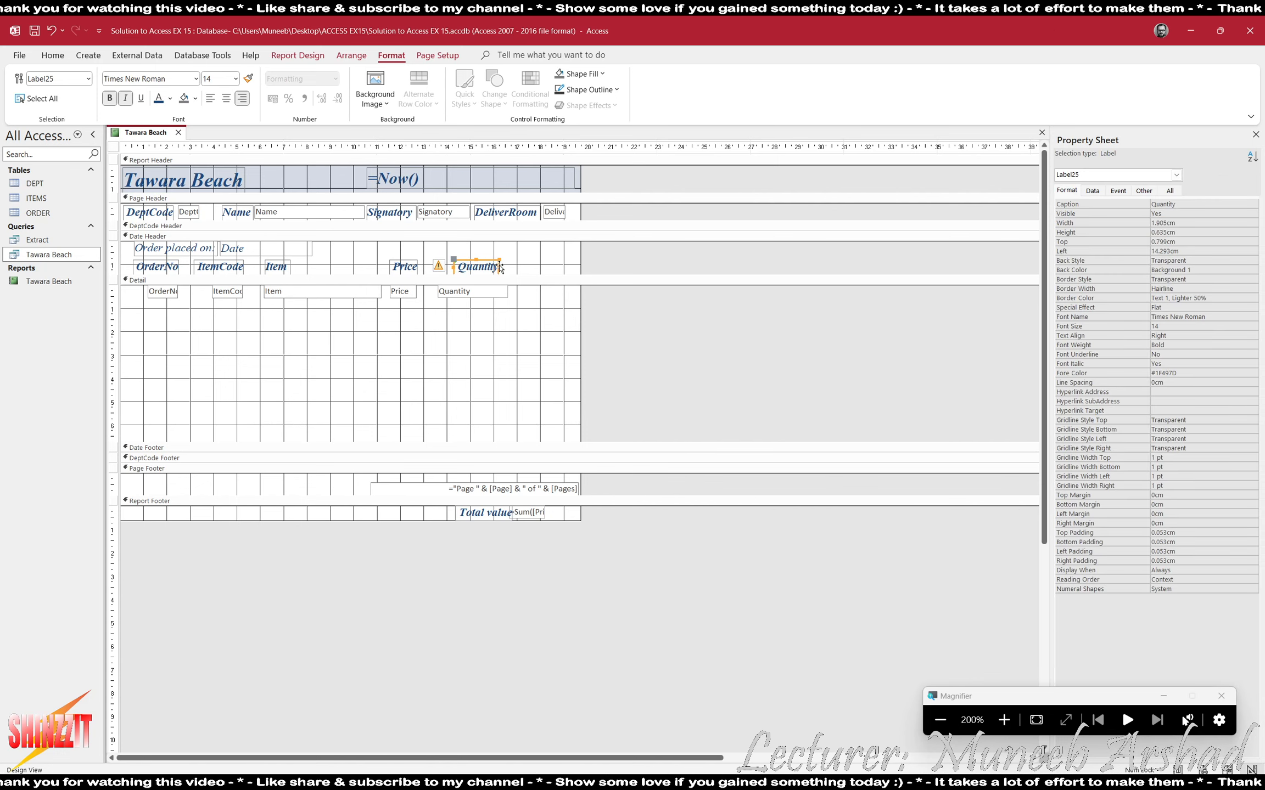
{"action": "left_click", "coordinate": [500, 256]}
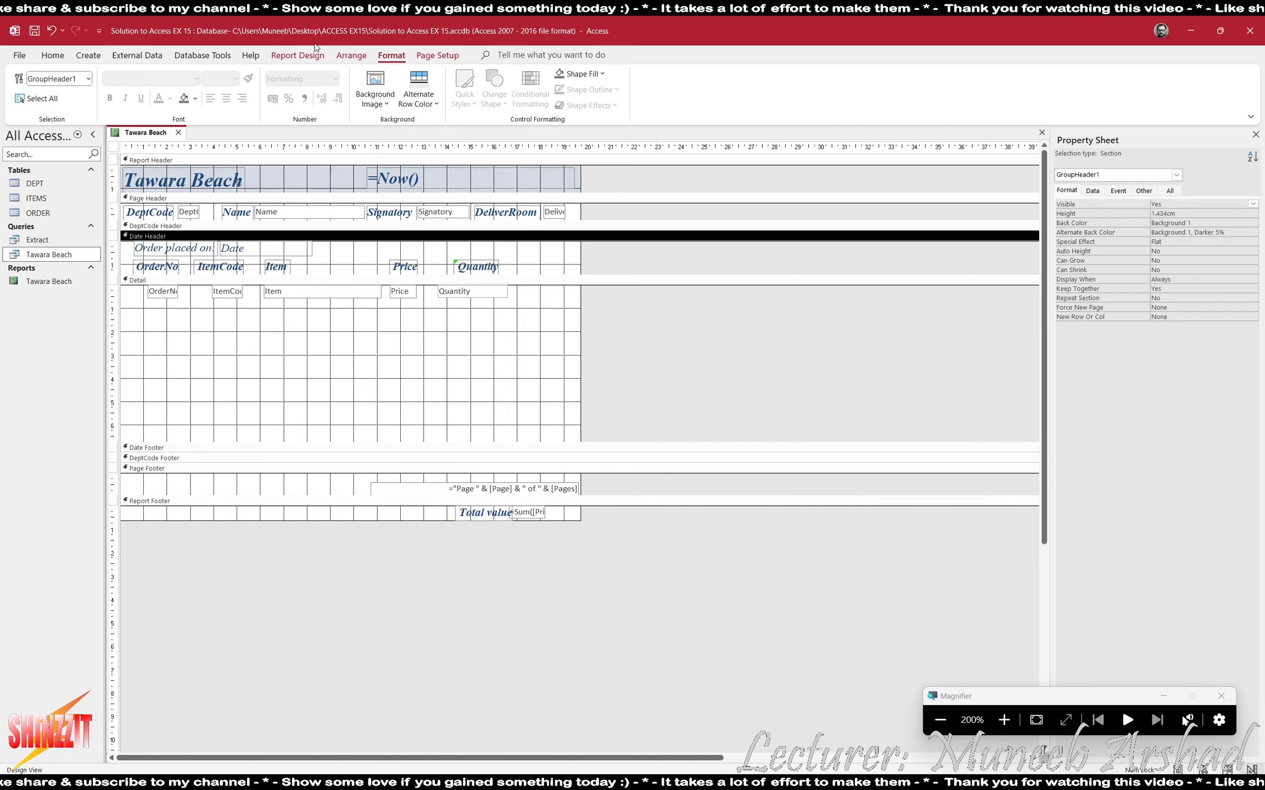
- In Layout View, move the Quantity heading left and slightly down to line up with the other column headings
{"action": "left_click", "coordinate": [297, 54]}
{"action": "left_click", "coordinate": [25, 99]}
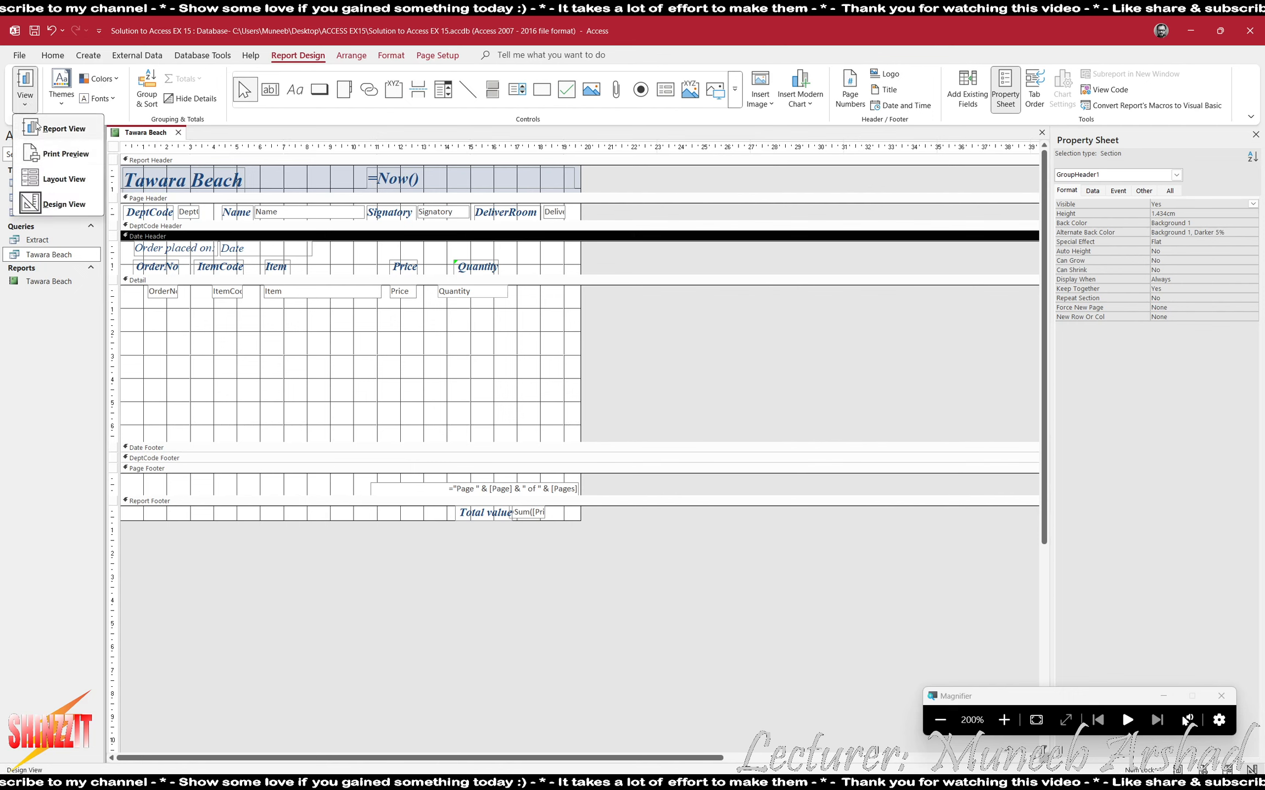
{"action": "left_click", "coordinate": [60, 180]}
{"action": "left_click", "coordinate": [494, 230]}
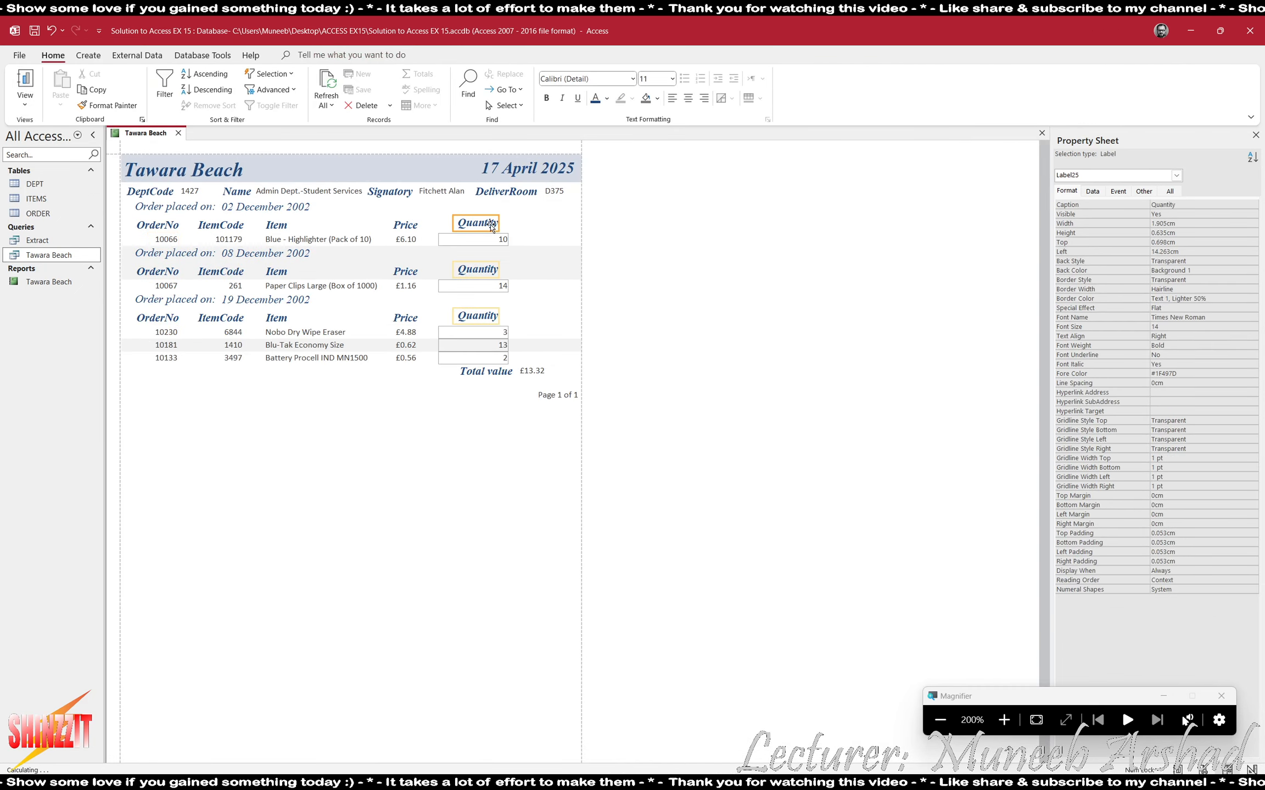
{"action": "key", "text": "Left"}
{"action": "key", "text": "Left"}
{"action": "key", "text": "Left"}
{"action": "key", "text": "Left"}
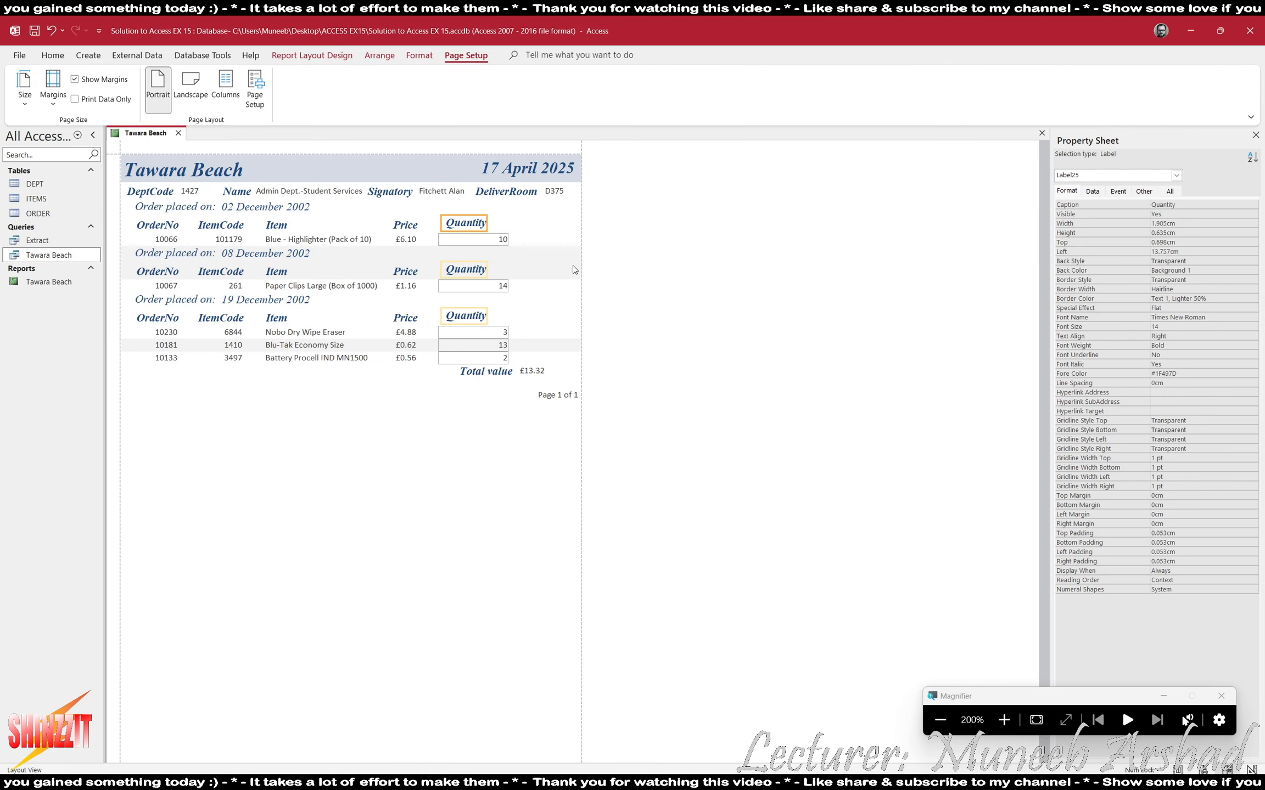
{"action": "key", "text": "Down"}
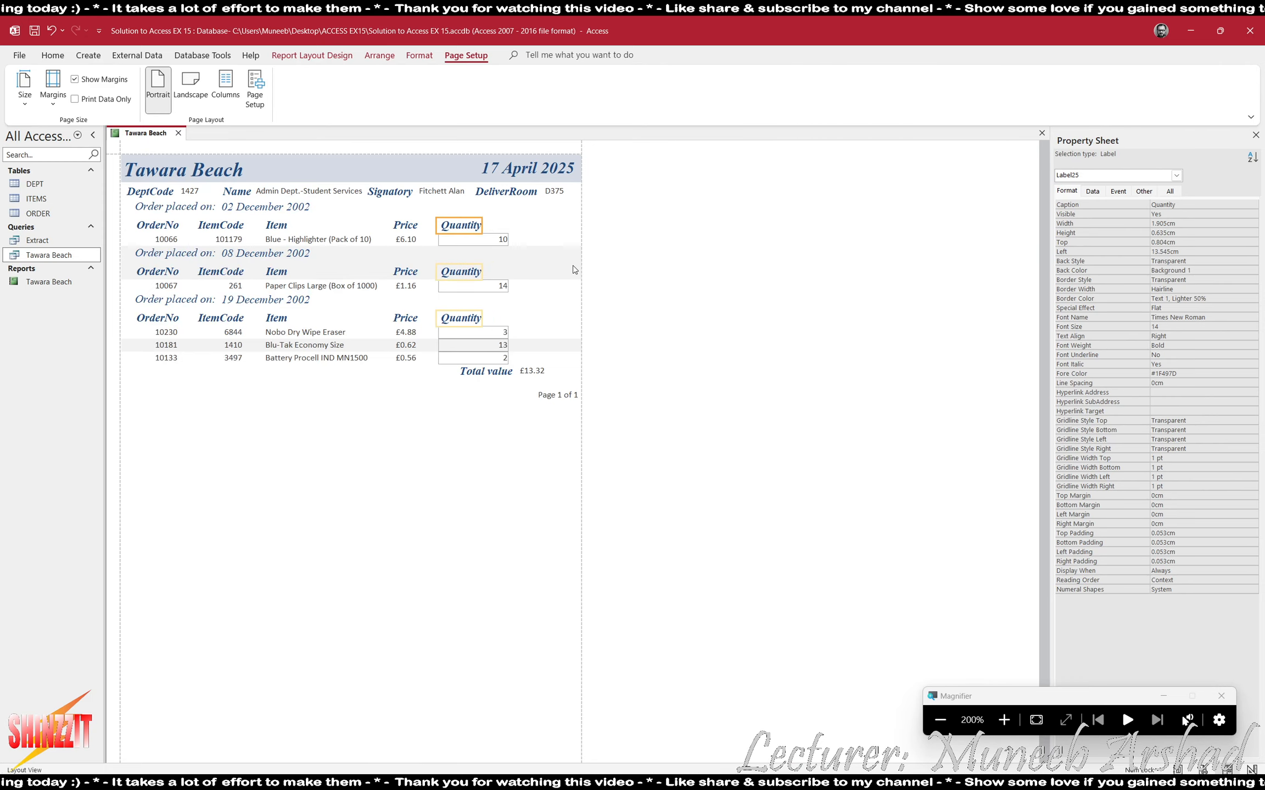
- Left-align the quantity values and set their box outline to transparent
{"action": "left_click", "coordinate": [502, 240]}
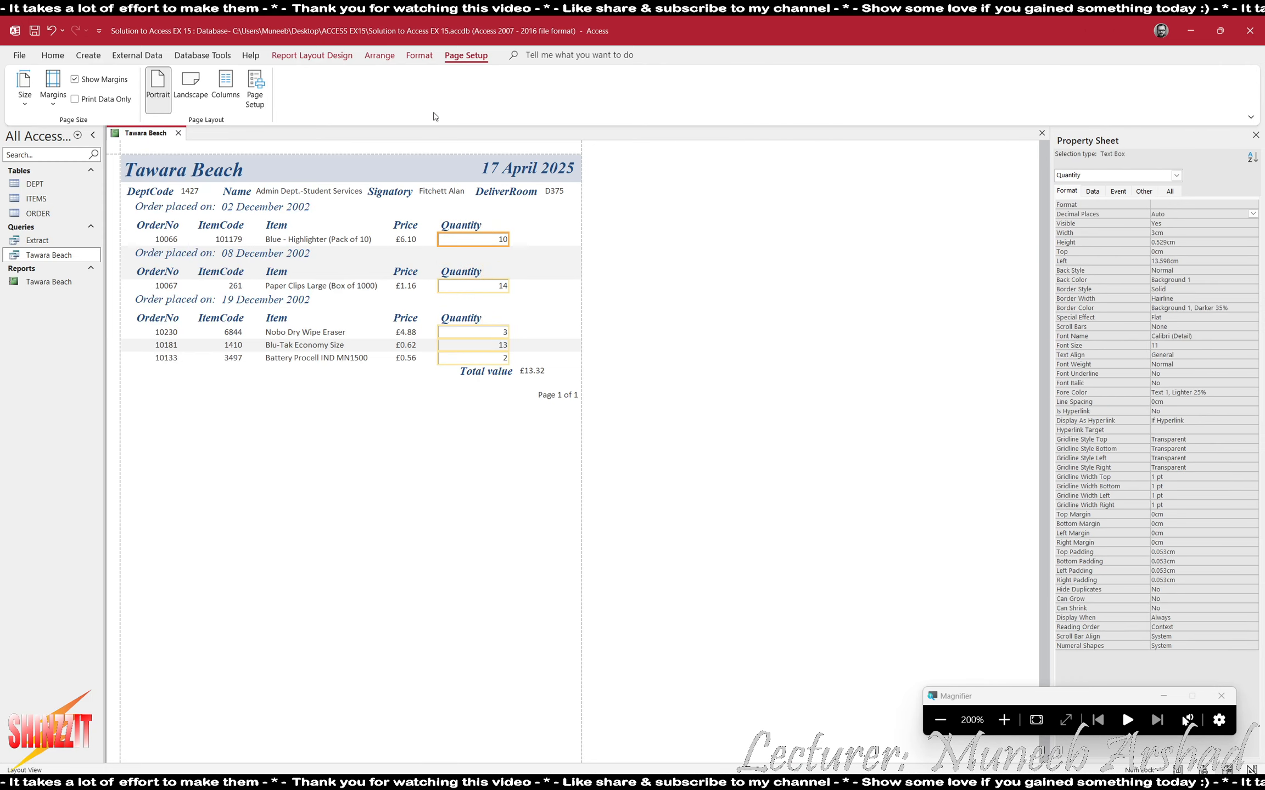
{"action": "left_click", "coordinate": [419, 55]}
{"action": "left_click", "coordinate": [210, 98]}
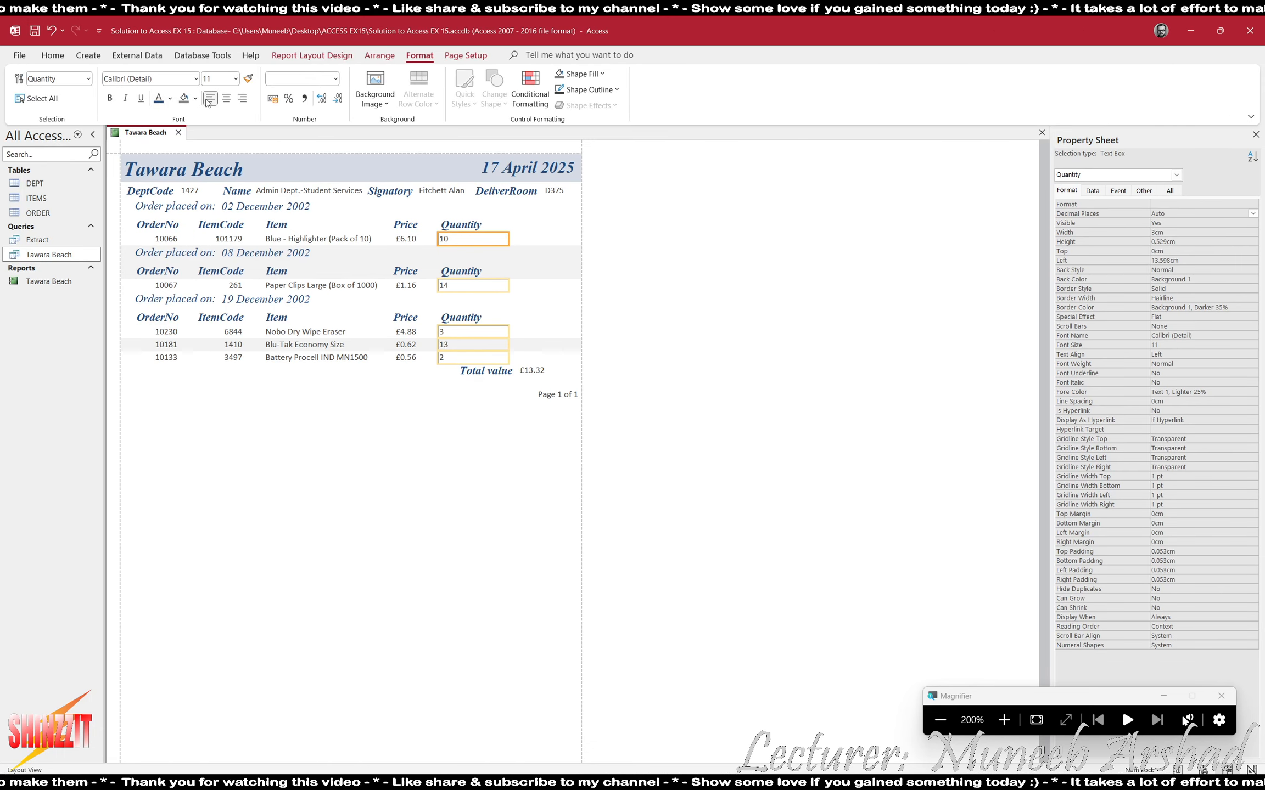
{"action": "left_click", "coordinate": [597, 90]}
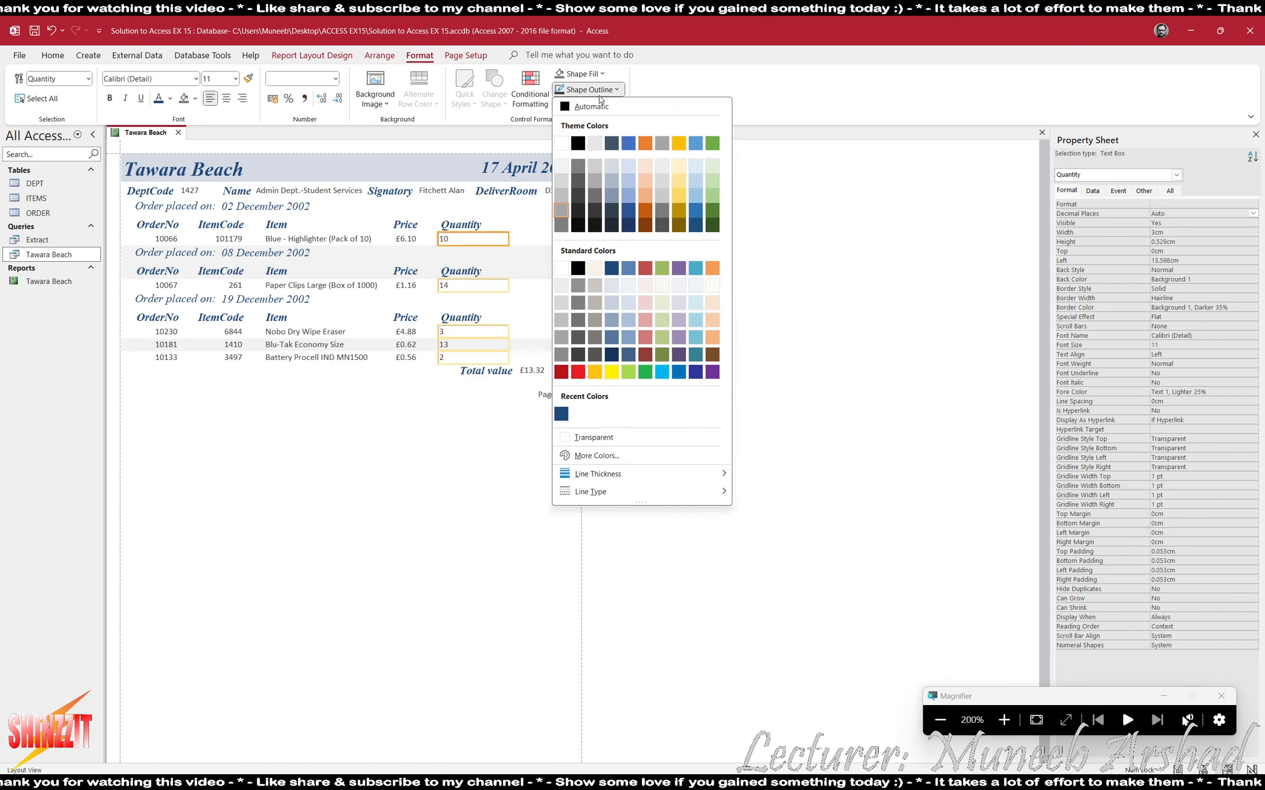
{"action": "left_click", "coordinate": [602, 437]}
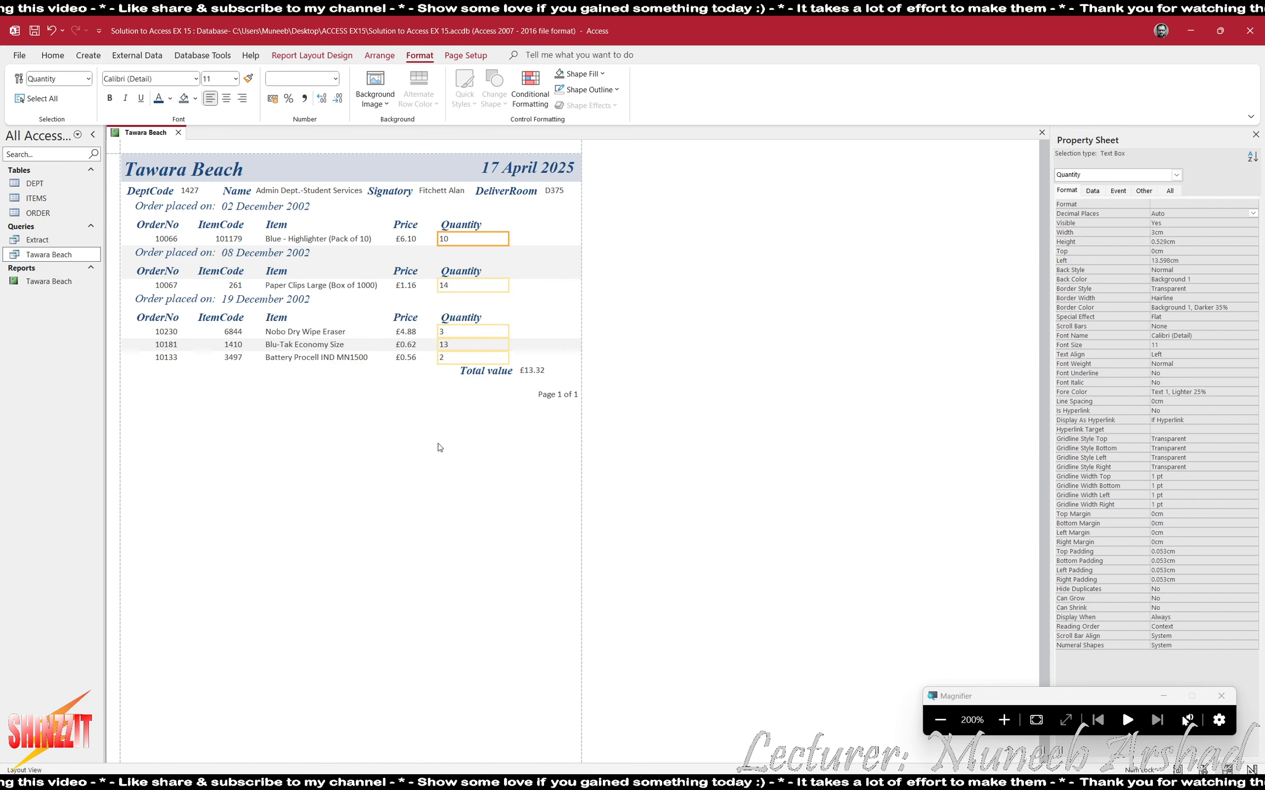
{"action": "left_click", "coordinate": [437, 443]}
- Narrow the Quantity data box and shift it so the values sit beneath the middle of the Quantity heading
{"action": "left_click", "coordinate": [442, 332]}
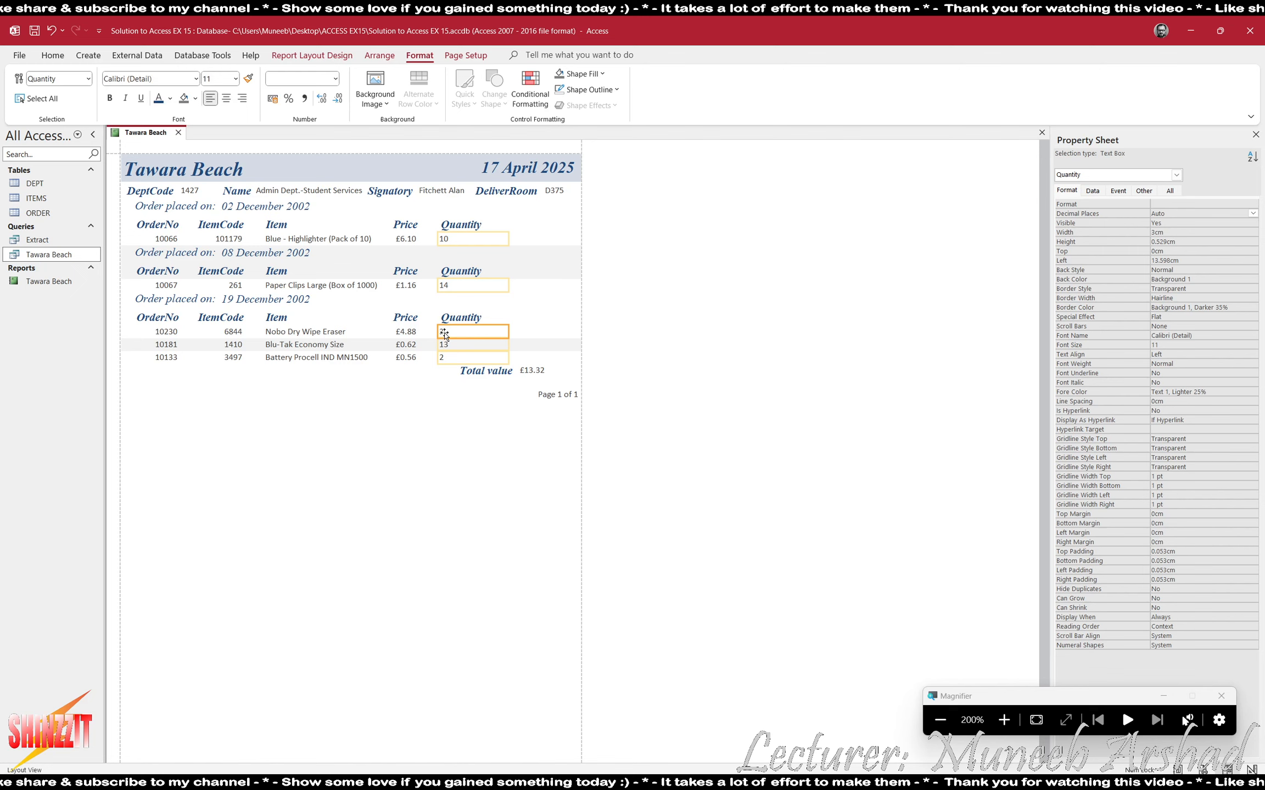
{"action": "left_click", "coordinate": [512, 333]}
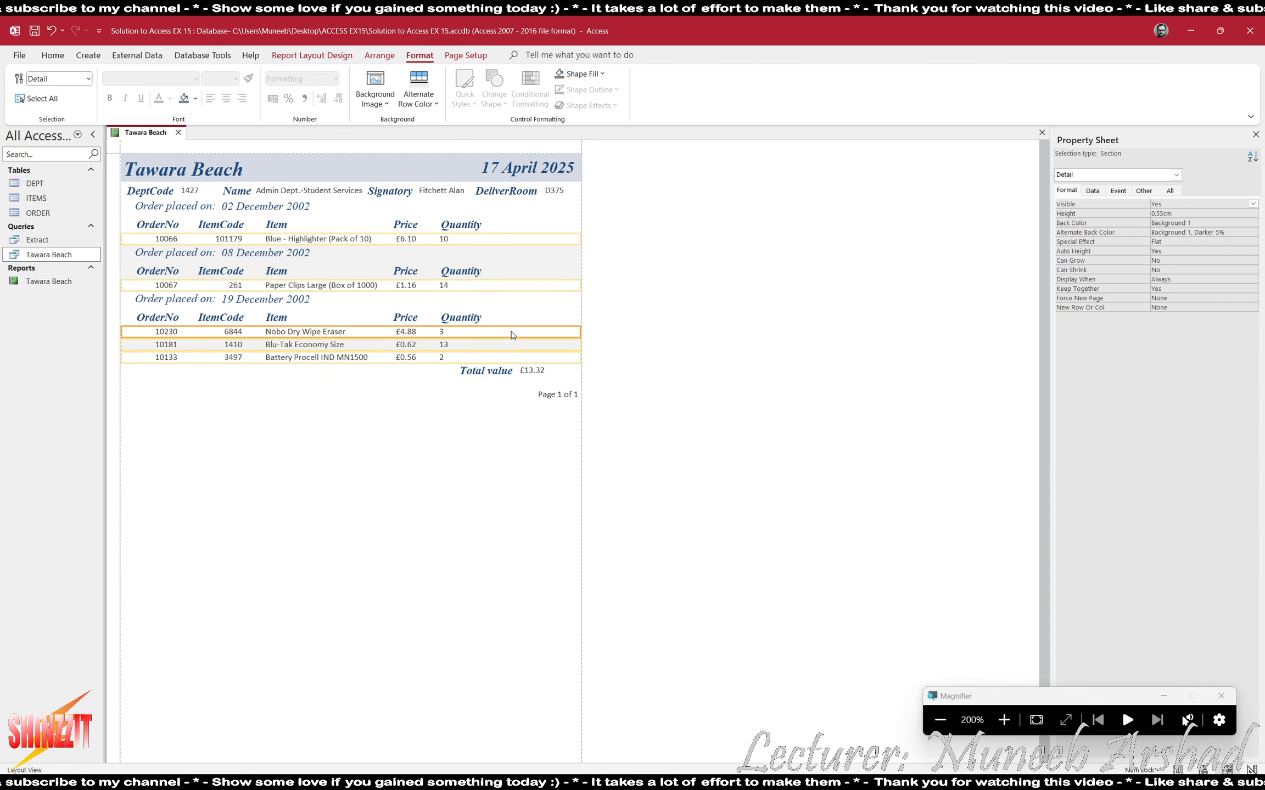
{"action": "left_click", "coordinate": [451, 331]}
{"action": "left_click_drag", "start_coordinate": [472, 331], "coordinate": [459, 333]}
{"action": "left_click", "coordinate": [459, 433]}
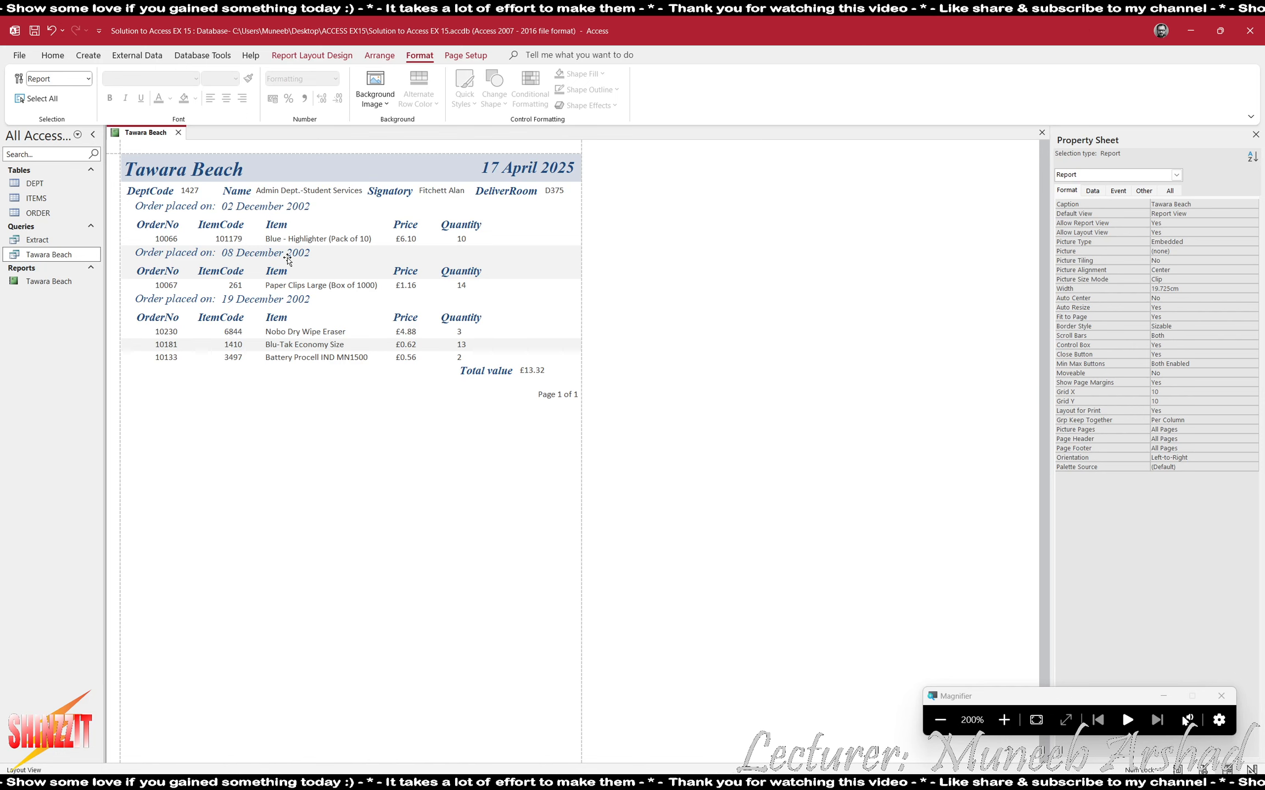
- Delete the total amount next to the "Total value" label and return the report to Design View
{"action": "left_click", "coordinate": [540, 372]}
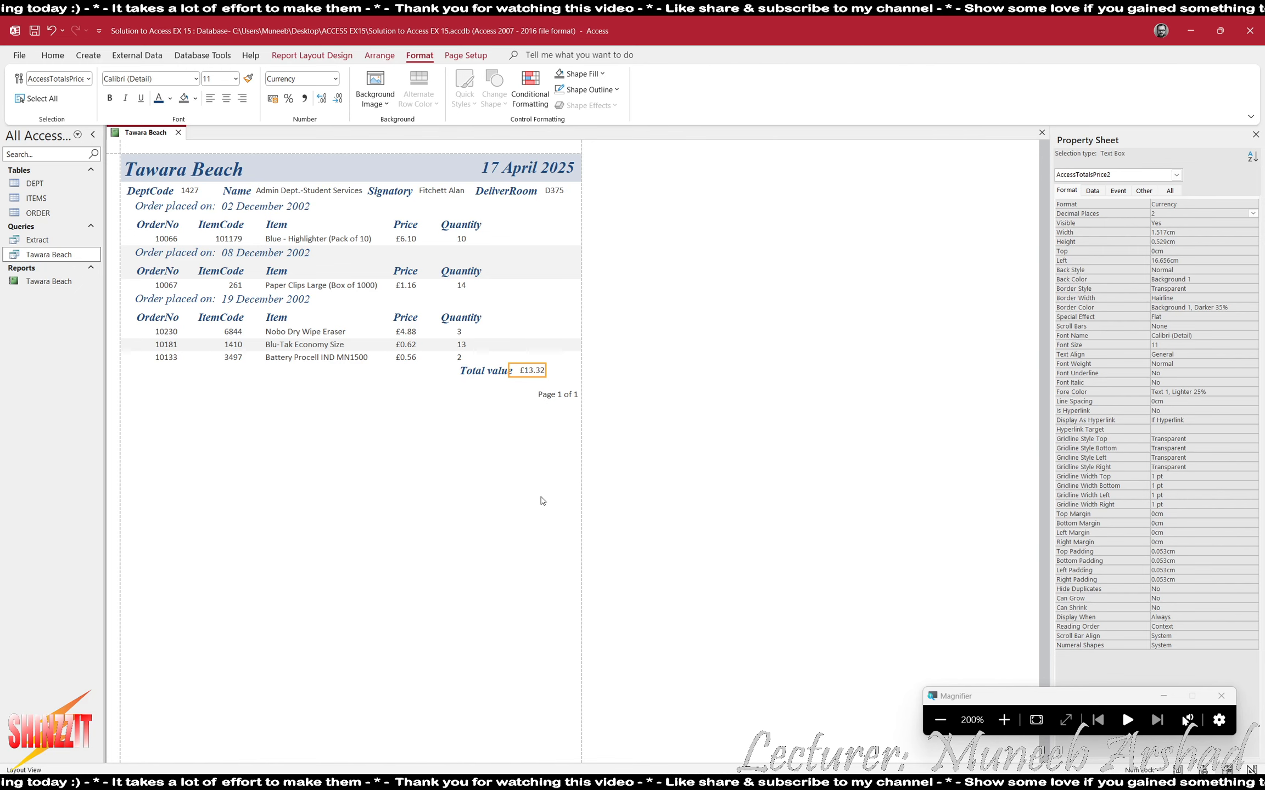
{"action": "key", "text": "Delete"}
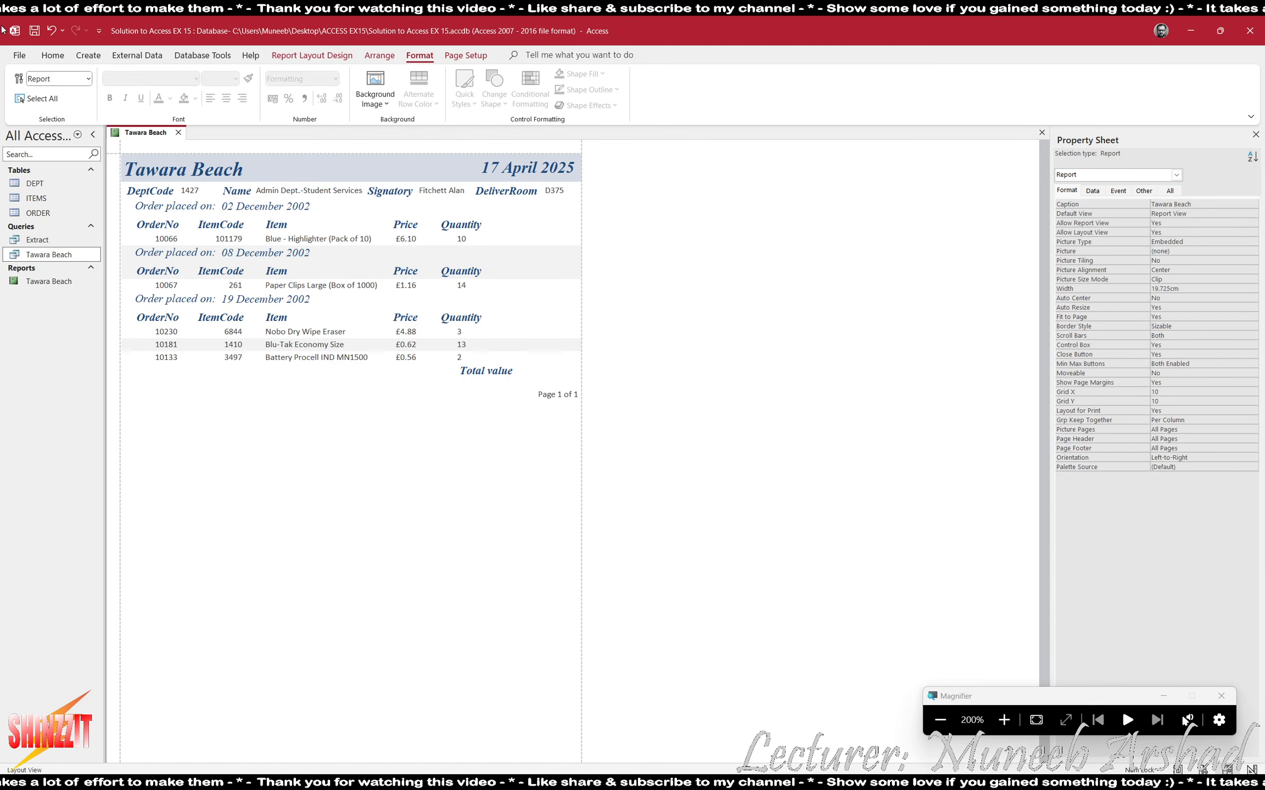
{"action": "left_click", "coordinate": [324, 55]}
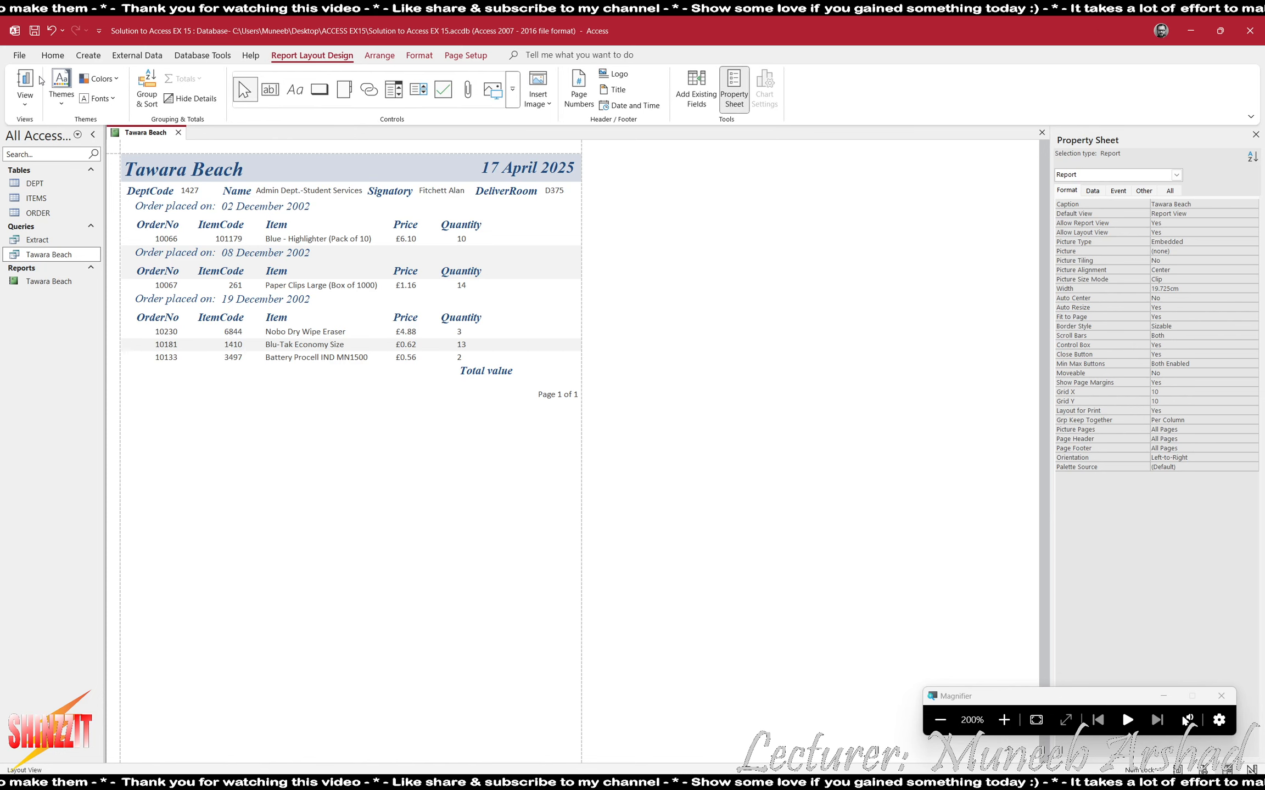
{"action": "left_click", "coordinate": [25, 100]}
{"action": "left_click", "coordinate": [61, 204]}
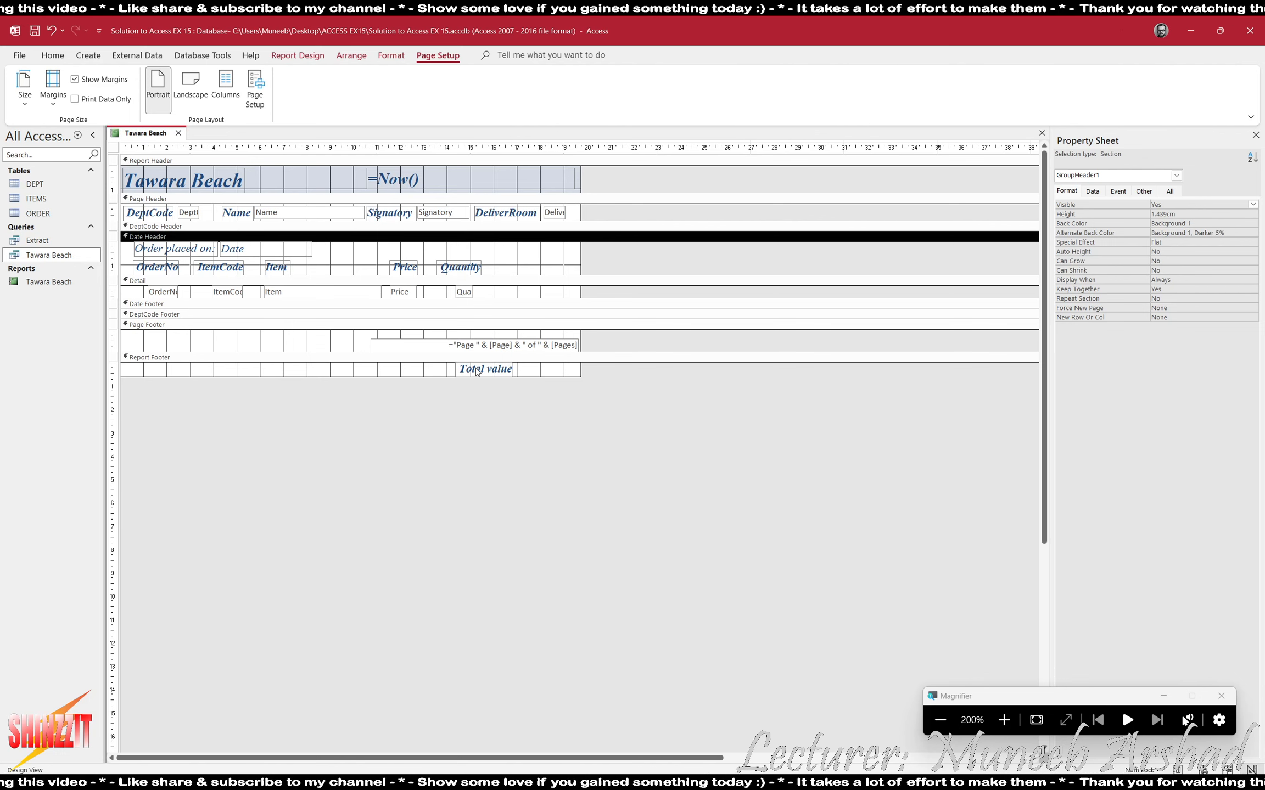
- Delete the "Total value" label from the report footer and draw a new text box about 4.2 cm wide there
{"action": "left_click", "coordinate": [473, 366]}
{"action": "key", "text": "Delete"}
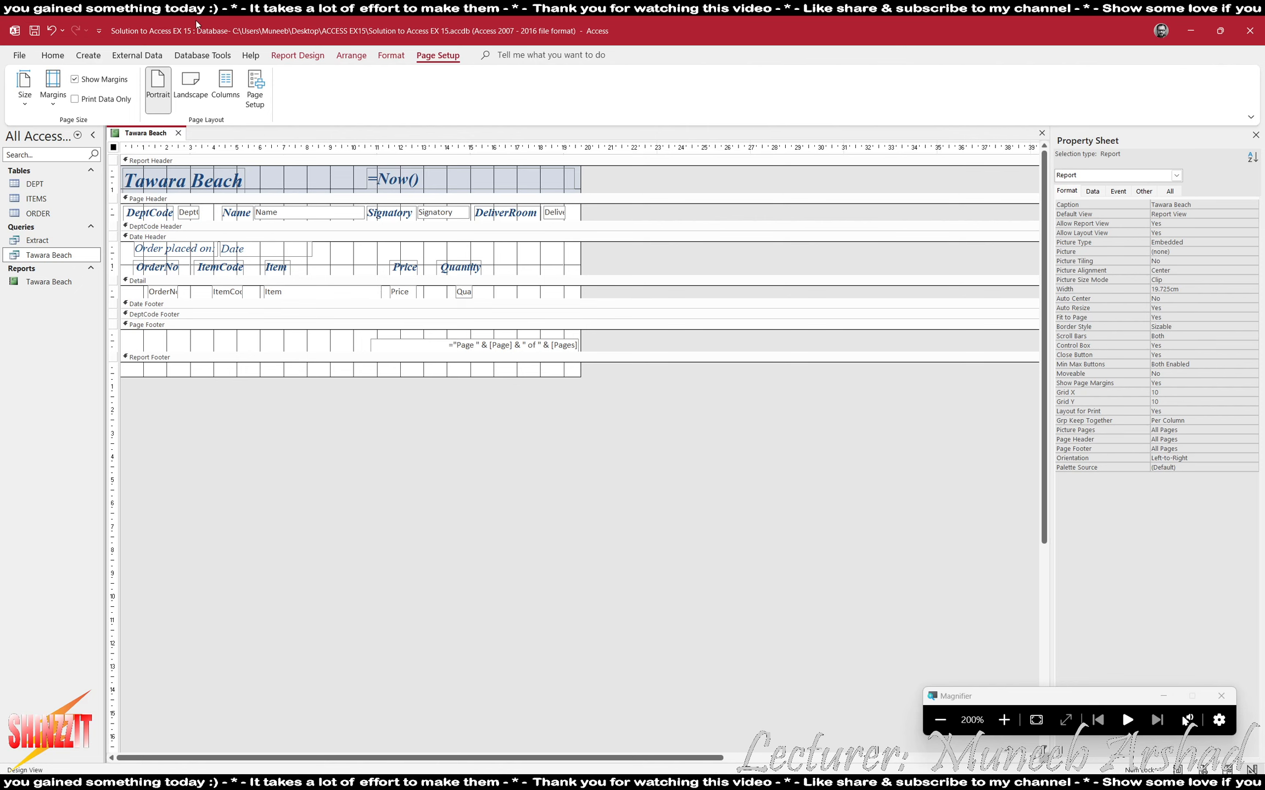
{"action": "left_click", "coordinate": [293, 57]}
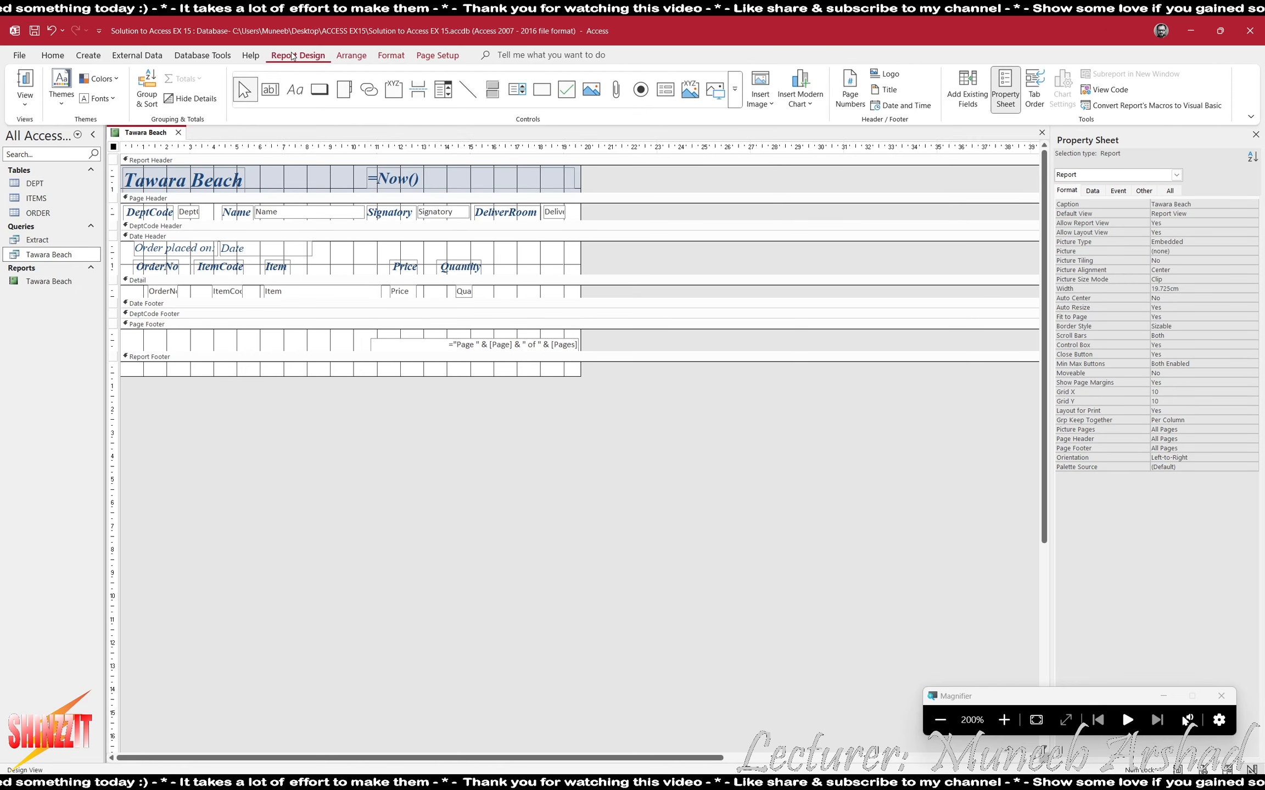
{"action": "left_click", "coordinate": [278, 92]}
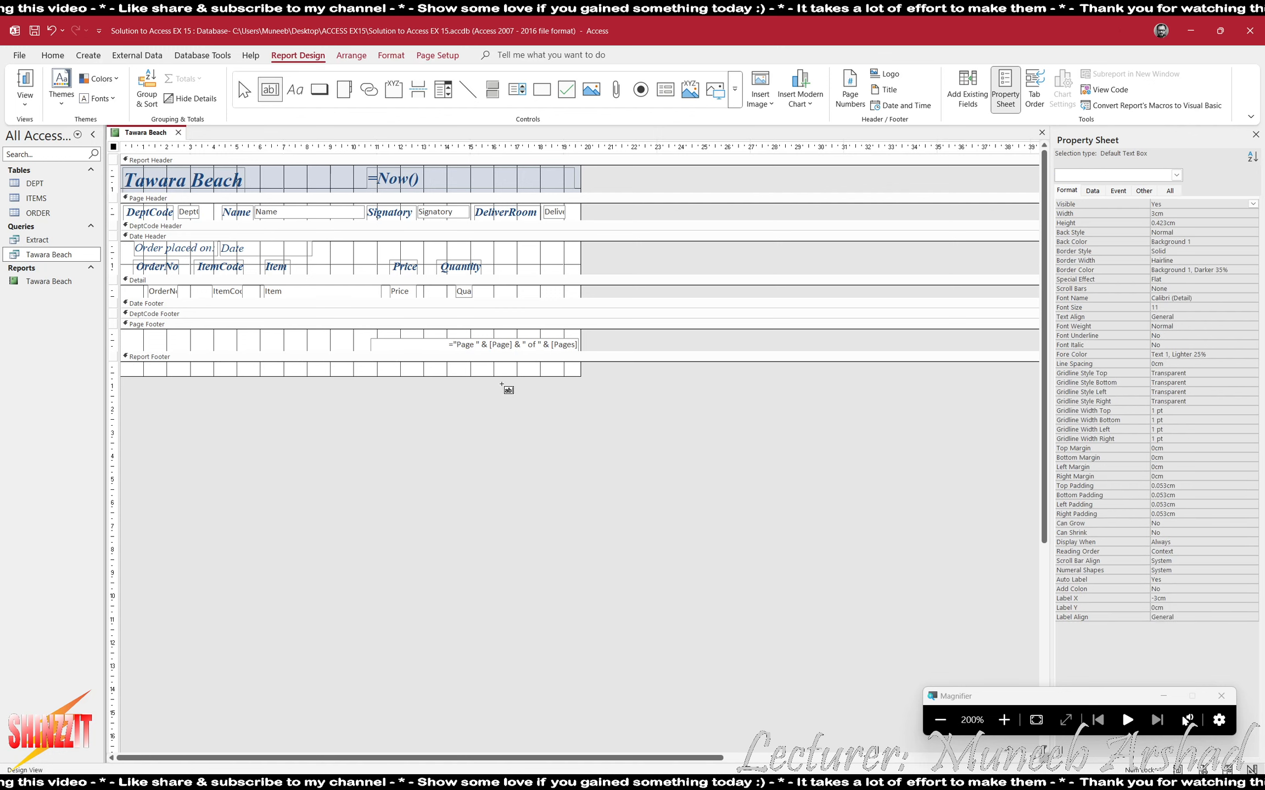
{"action": "left_click", "coordinate": [468, 362]}
{"action": "left_click_drag", "start_coordinate": [468, 362], "coordinate": [567, 375]}
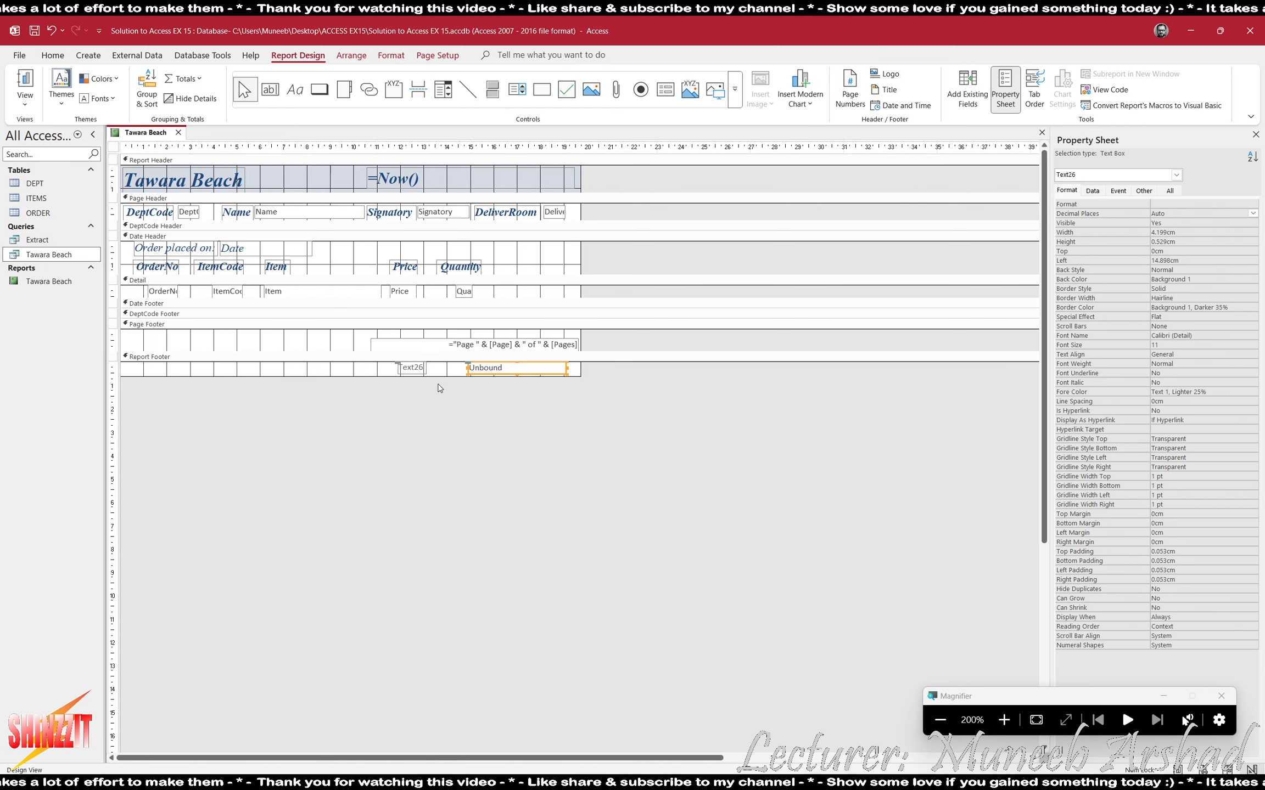
- Enter the expression =[price]*[quantity] in the new report footer text box
{"action": "left_click", "coordinate": [511, 367]}
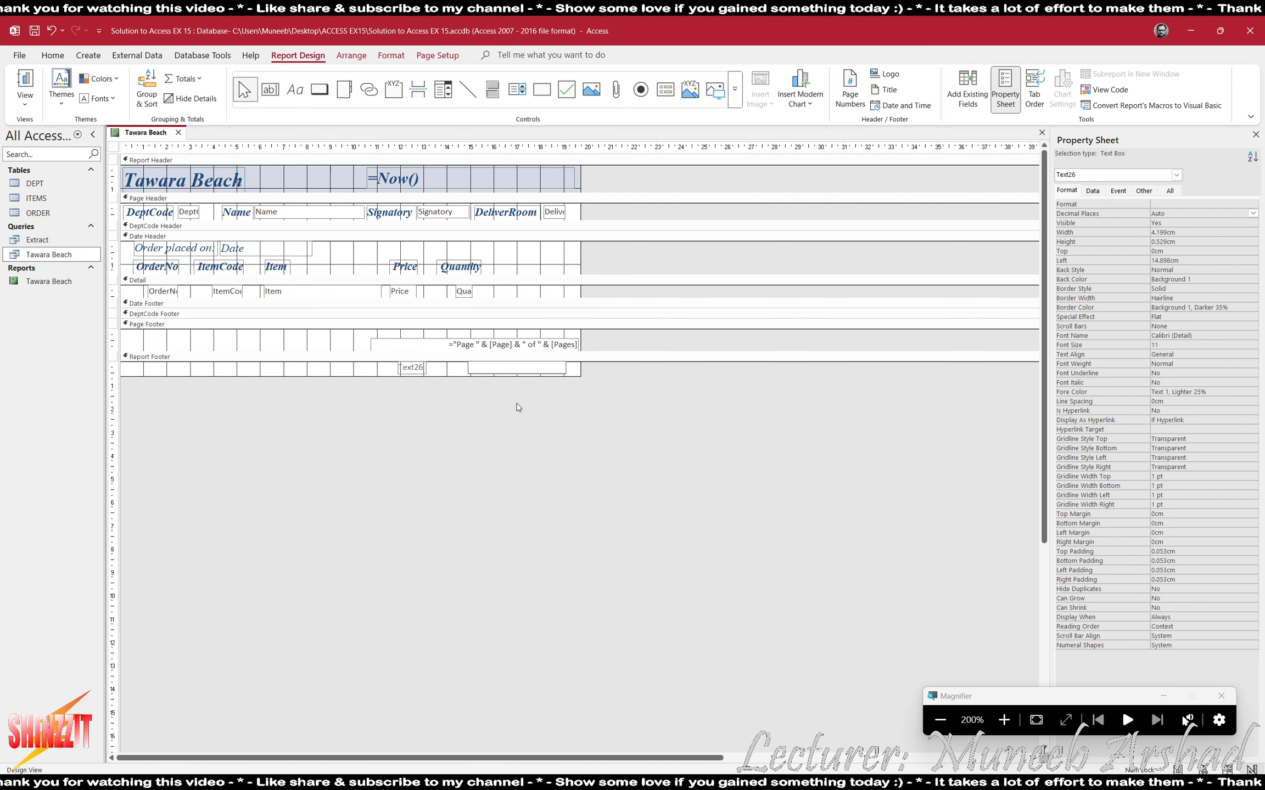
{"action": "type", "text": "="}
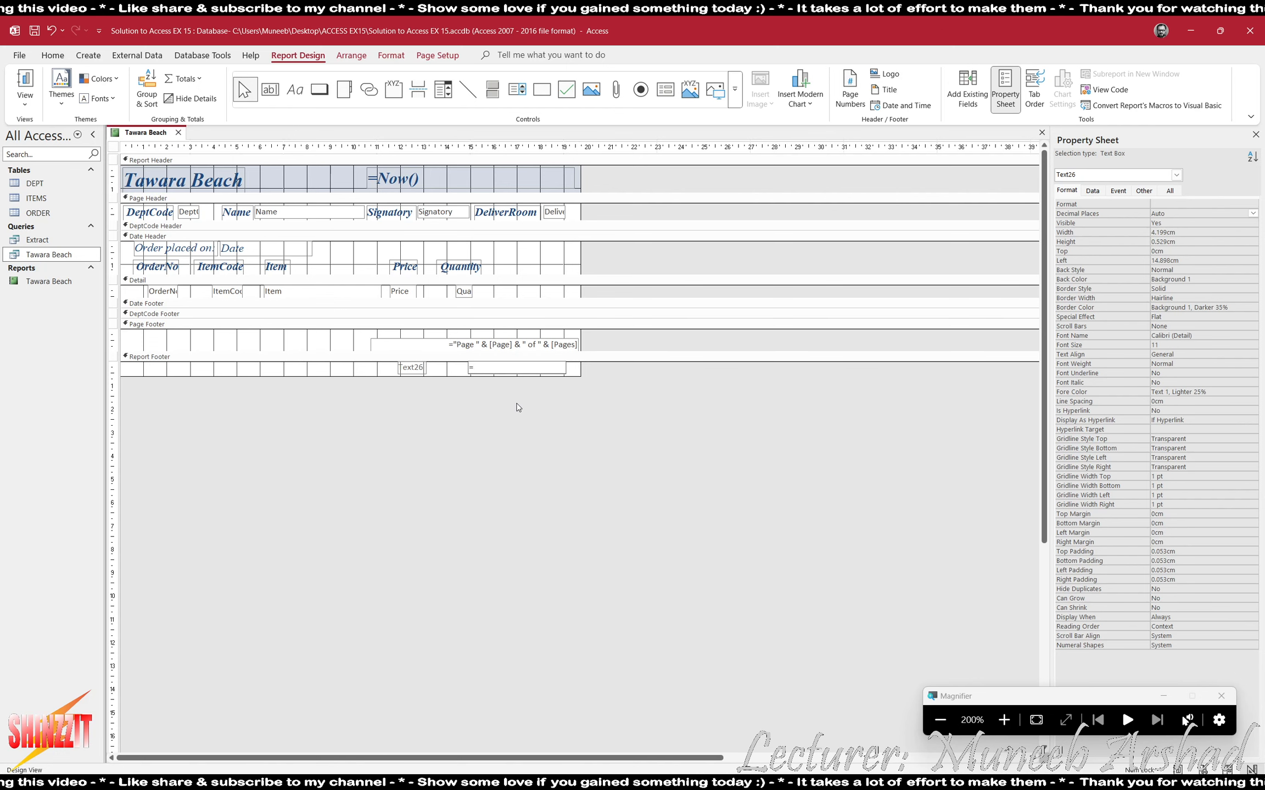
{"action": "type", "text": "["}
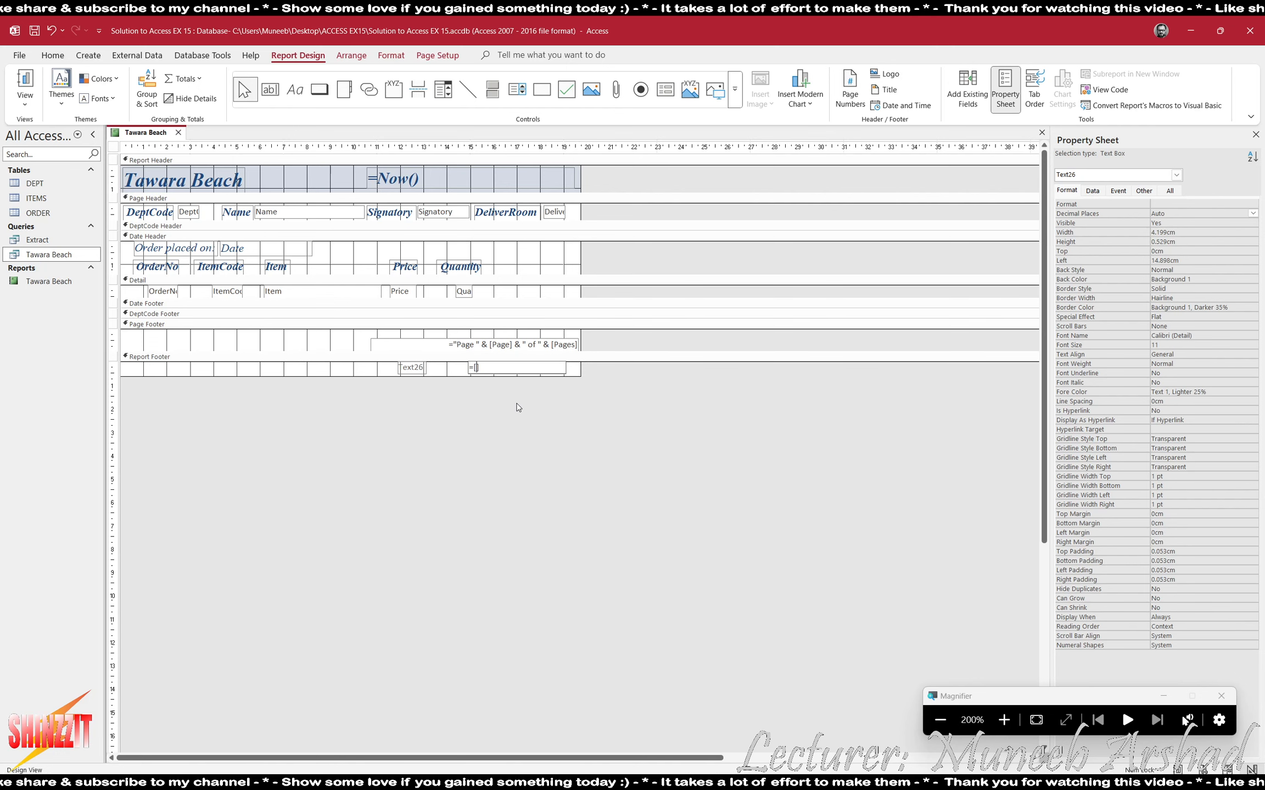
{"action": "type", "text": "price"}
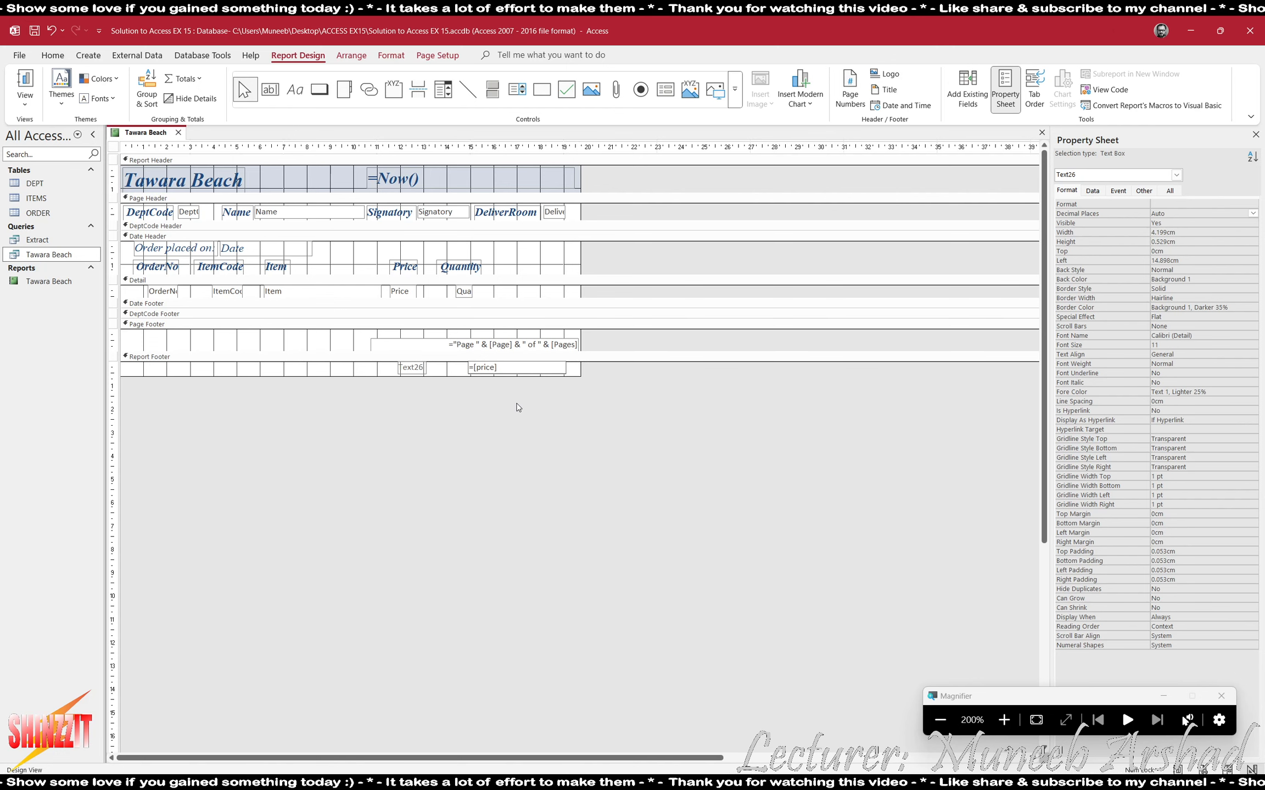
{"action": "type", "text": "]*["}
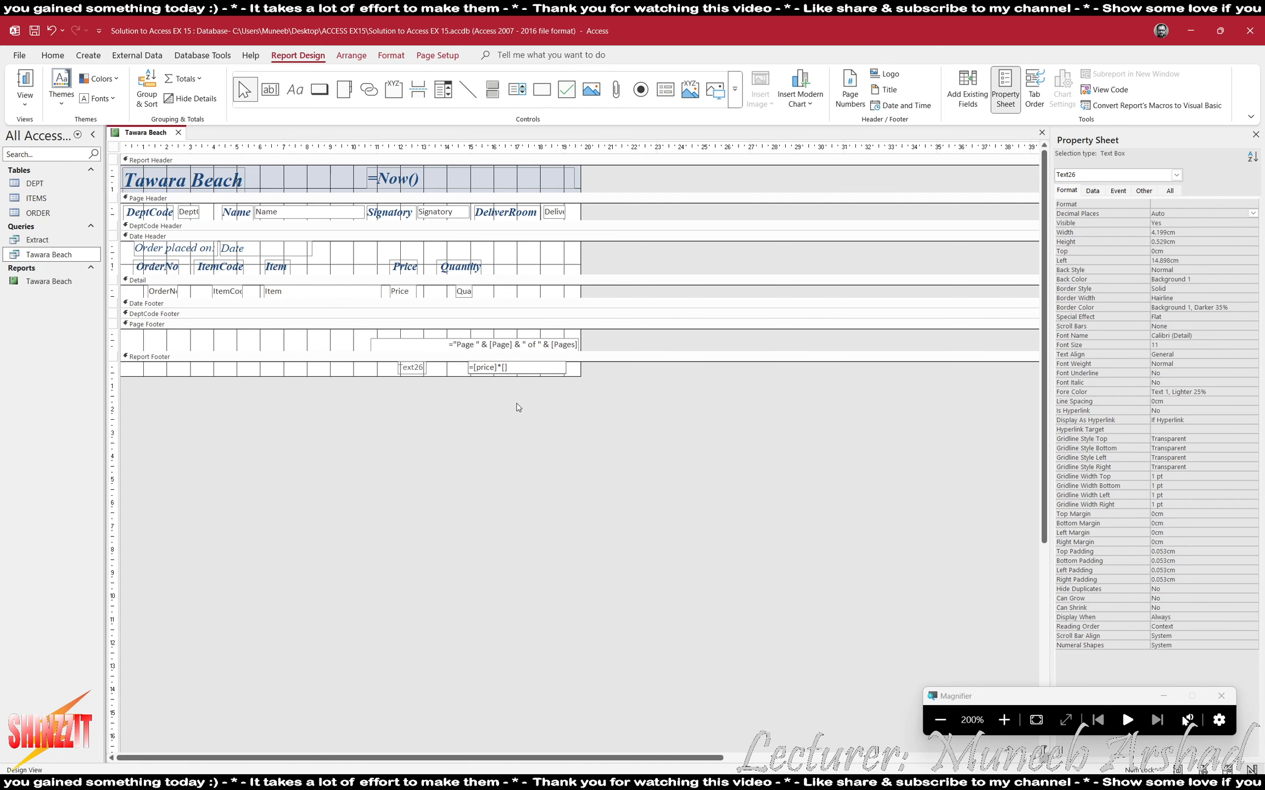
{"action": "type", "text": "qu"}
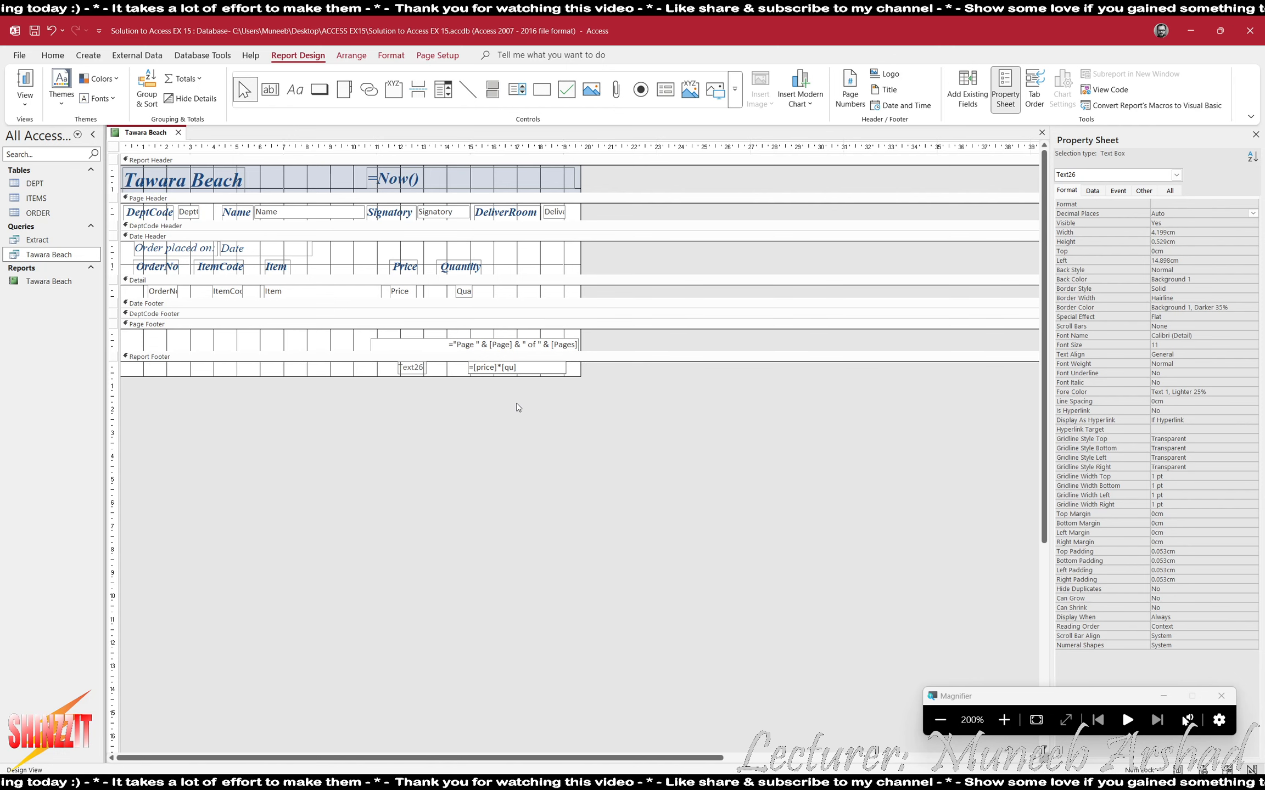
{"action": "type", "text": "antity]"}
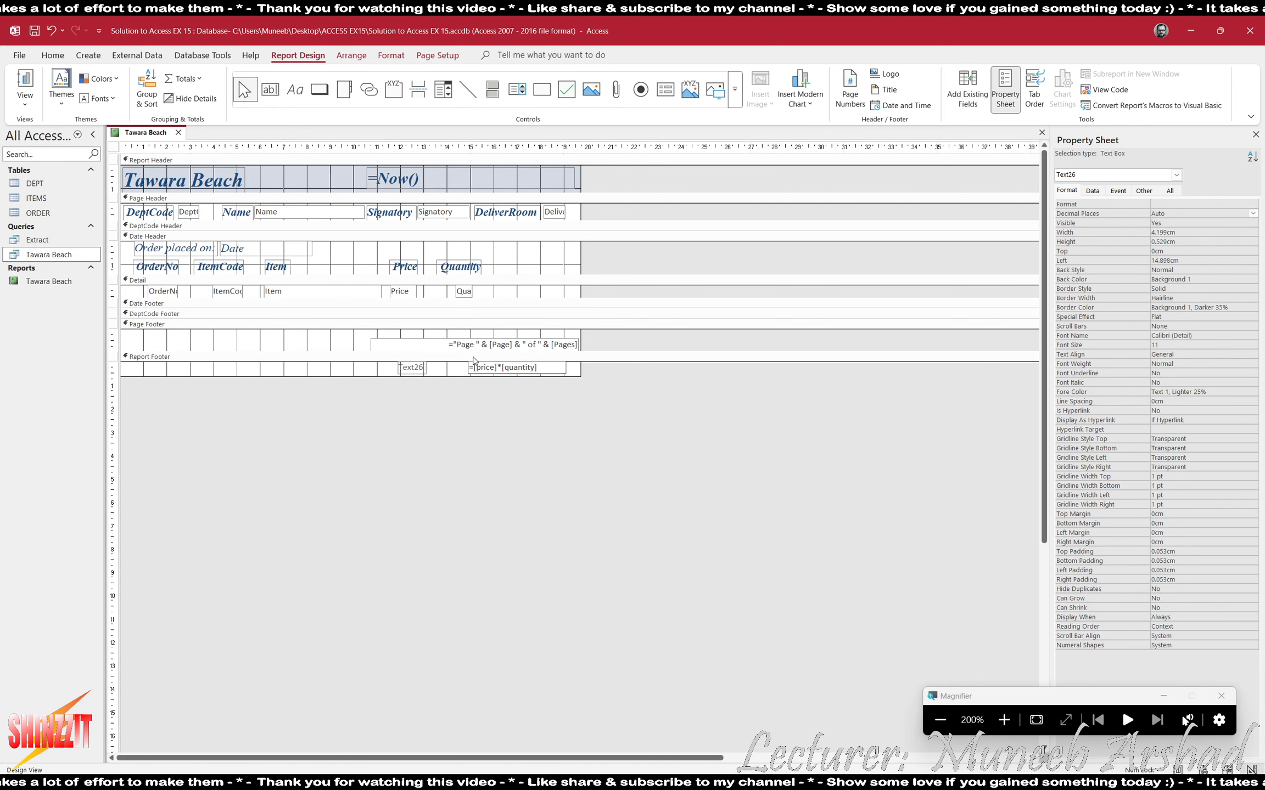
{"action": "left_click", "coordinate": [479, 432]}
- Change the caption of the new text box's label to "Total Value:"
{"action": "left_click", "coordinate": [416, 368]}
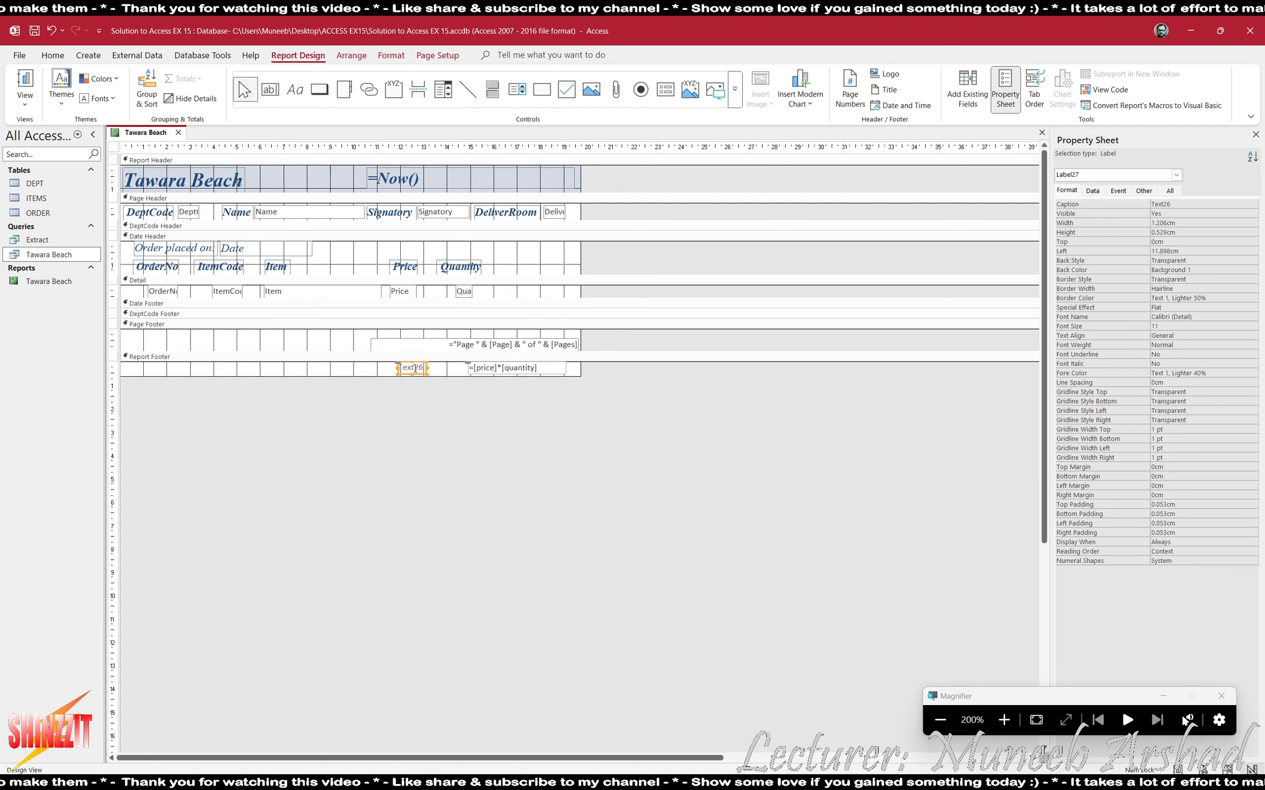
{"action": "double_click", "coordinate": [422, 368]}
{"action": "type", "text": "T"}
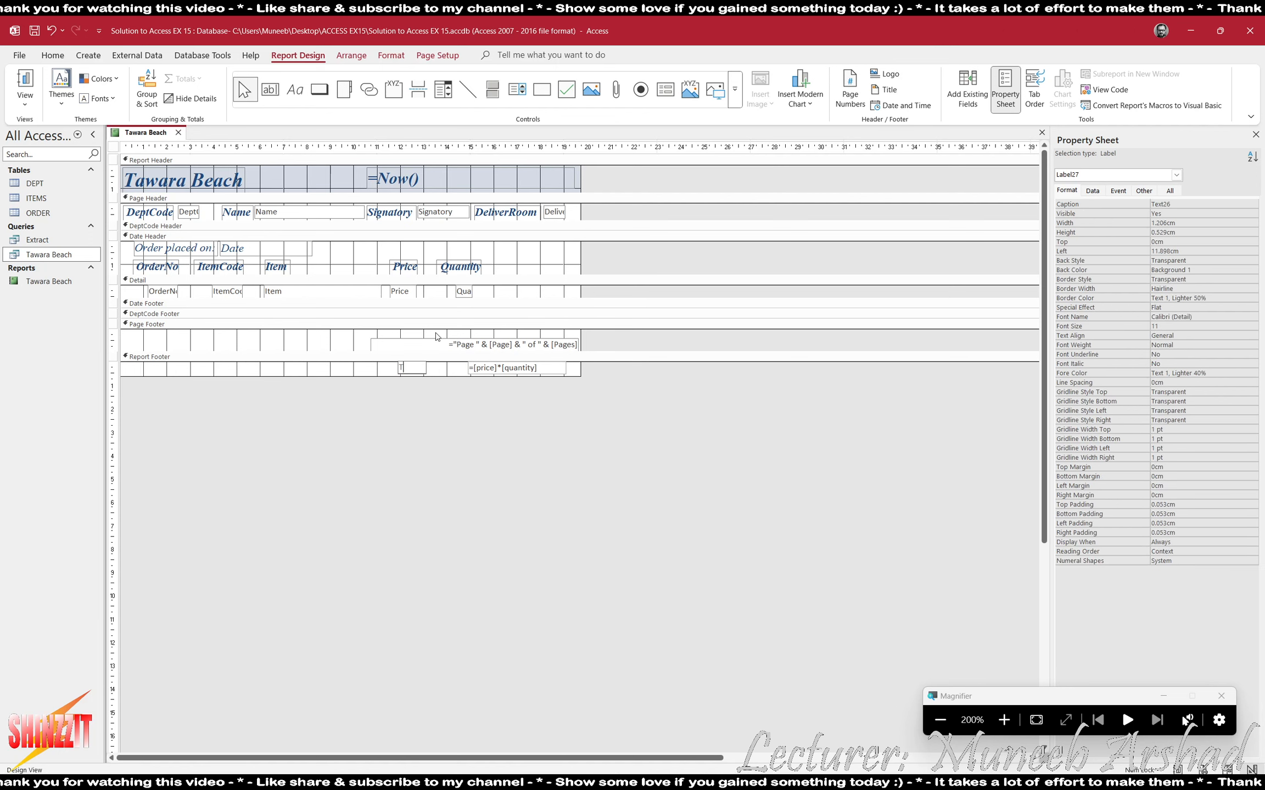
{"action": "type", "text": "otal Value:"}
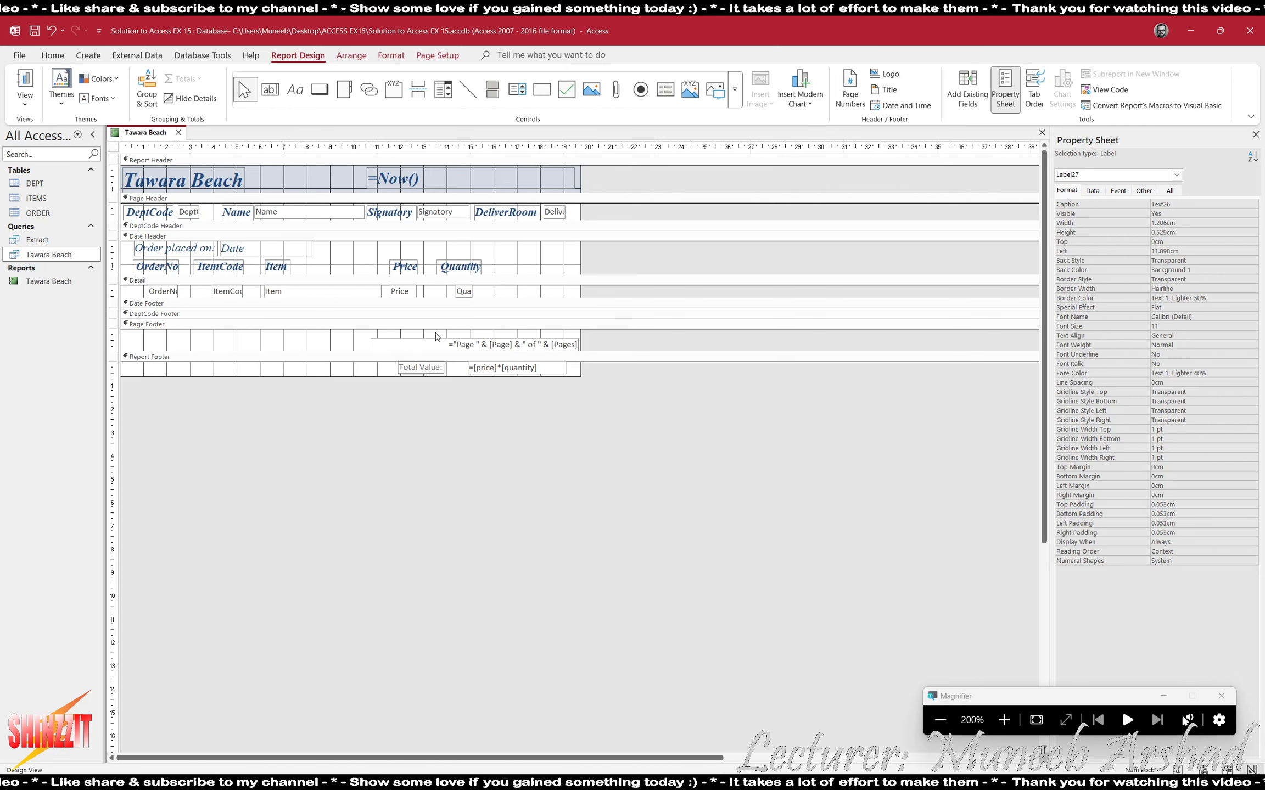
{"action": "left_click", "coordinate": [405, 463]}
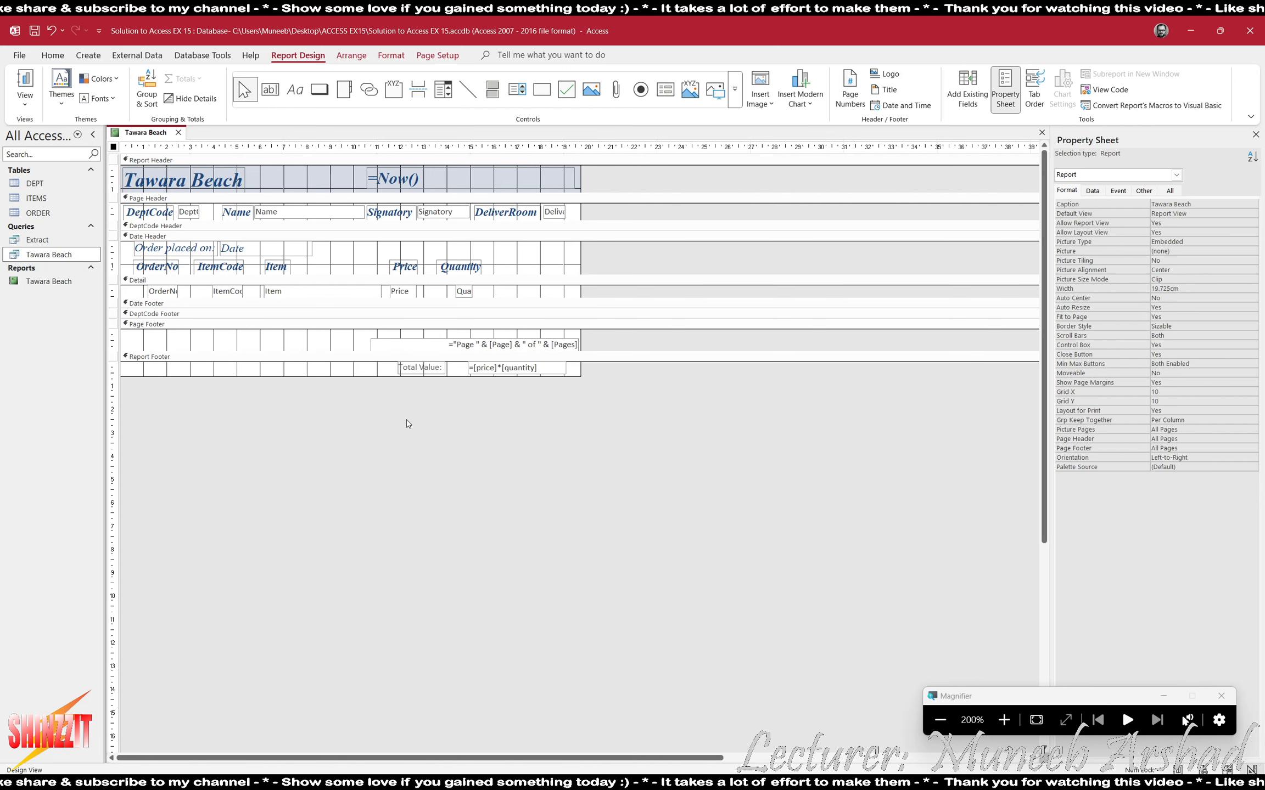
- Switch the report to Layout View and check the calculated amount beside "Total Value:"
{"action": "left_click", "coordinate": [25, 105]}
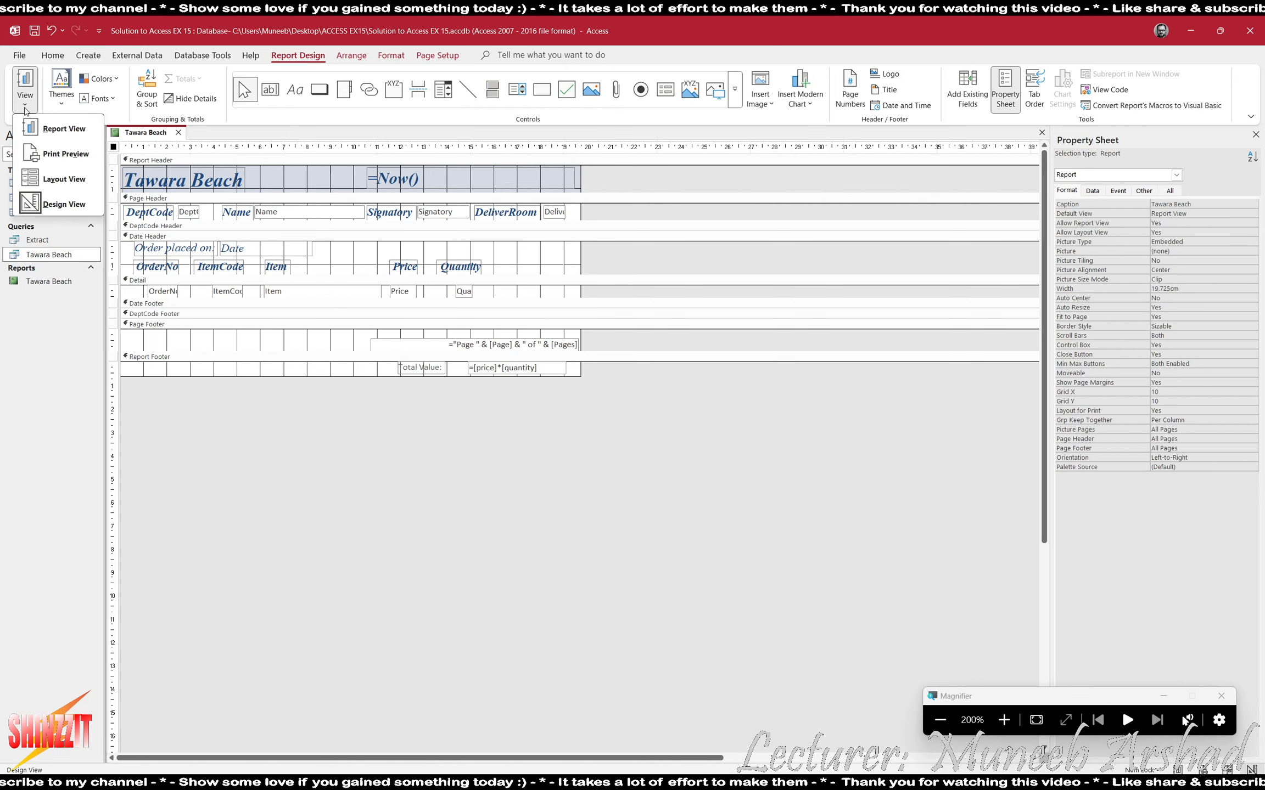
{"action": "left_click", "coordinate": [58, 176]}
{"action": "left_click", "coordinate": [500, 371]}
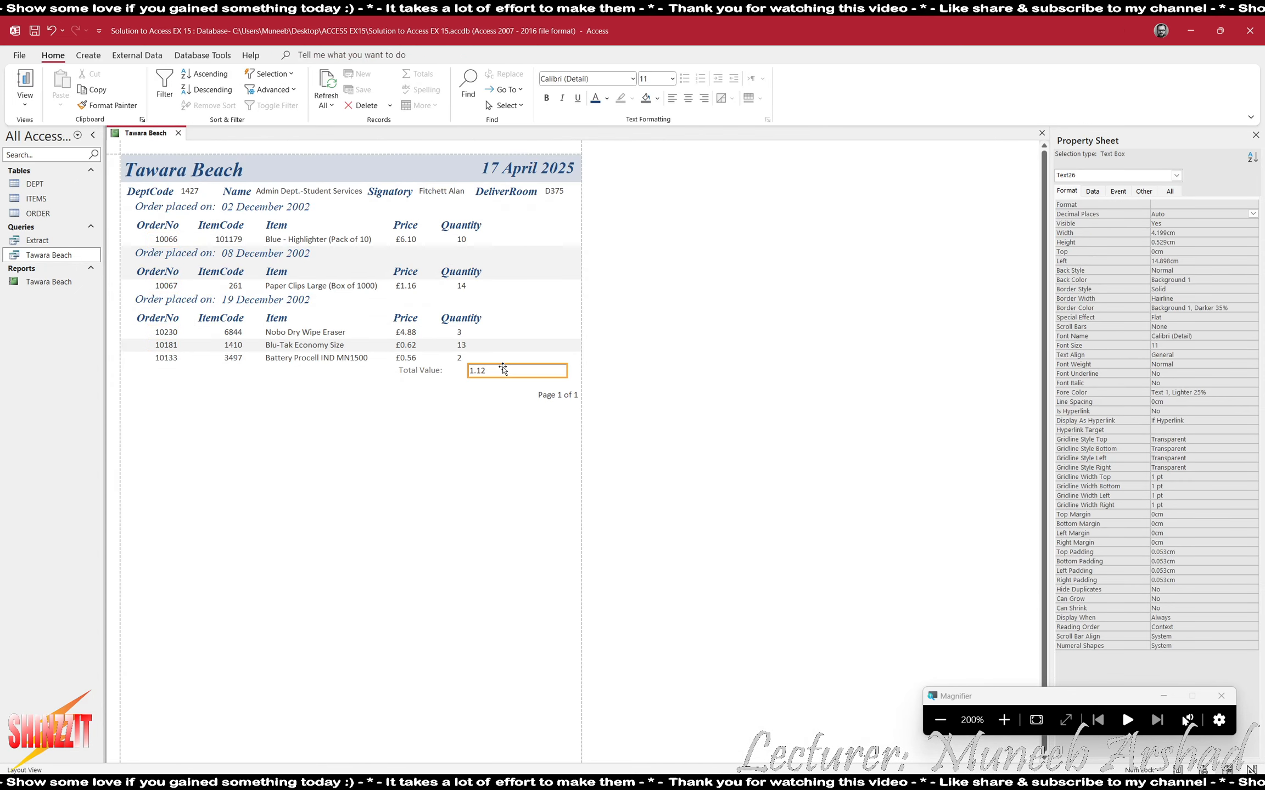
{"action": "left_click", "coordinate": [475, 429]}
{"action": "left_click", "coordinate": [499, 372]}
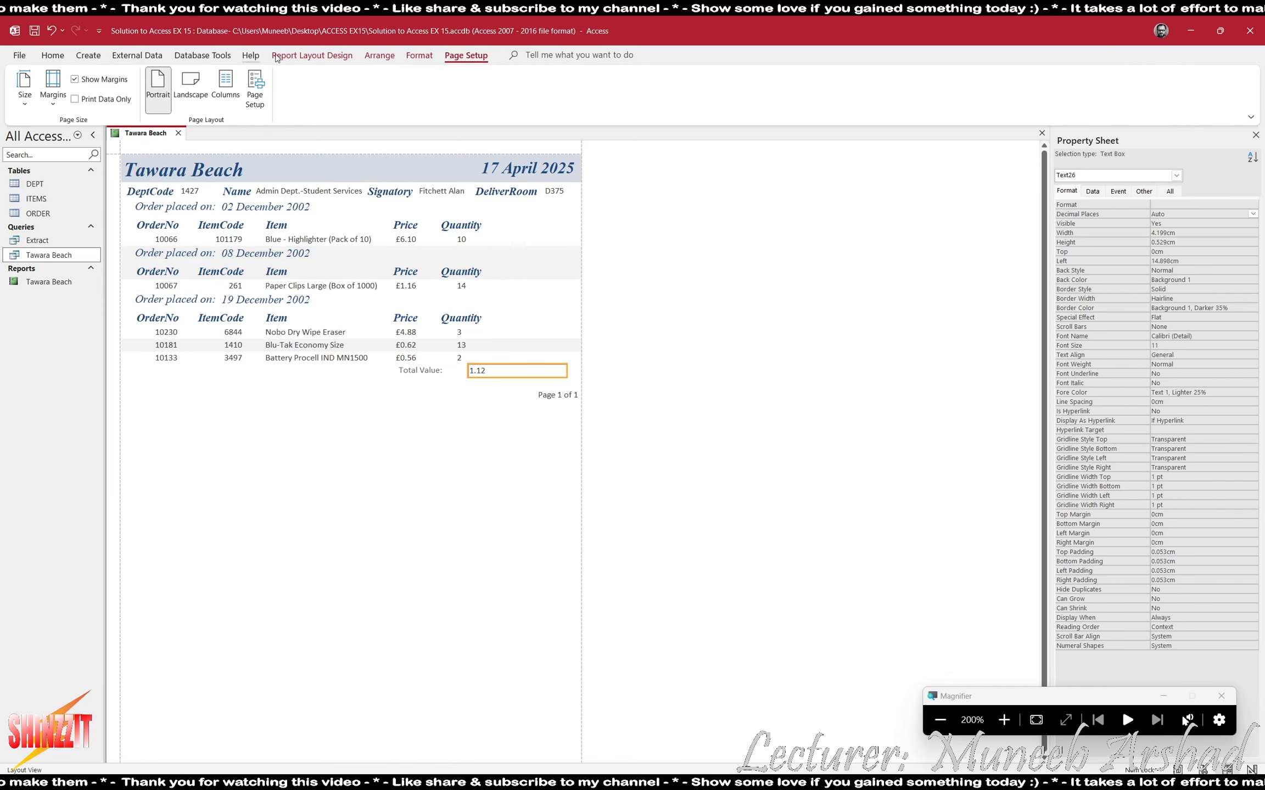
- Return to Design View and put parentheses around the total's calculation so it reads =([price]*[quantity])
{"action": "left_click", "coordinate": [336, 57]}
{"action": "left_click", "coordinate": [25, 96]}
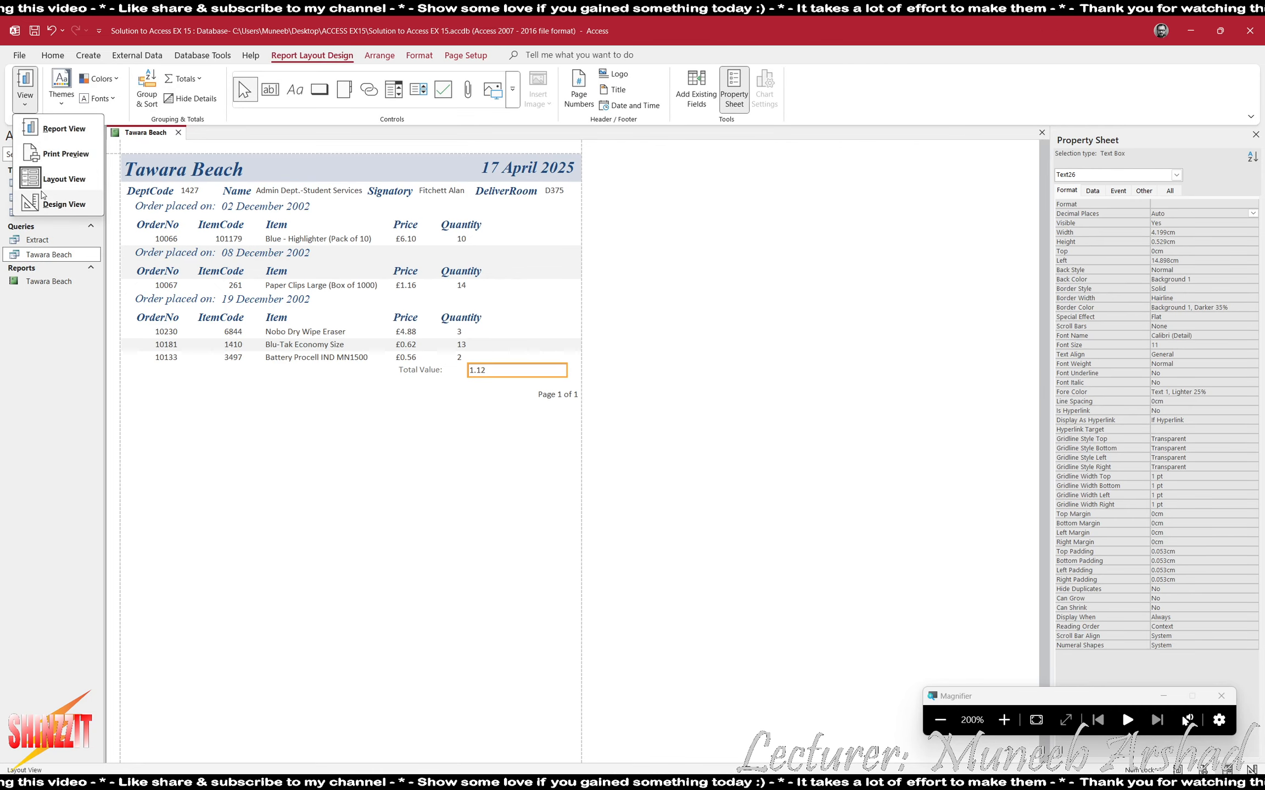
{"action": "left_click", "coordinate": [43, 197]}
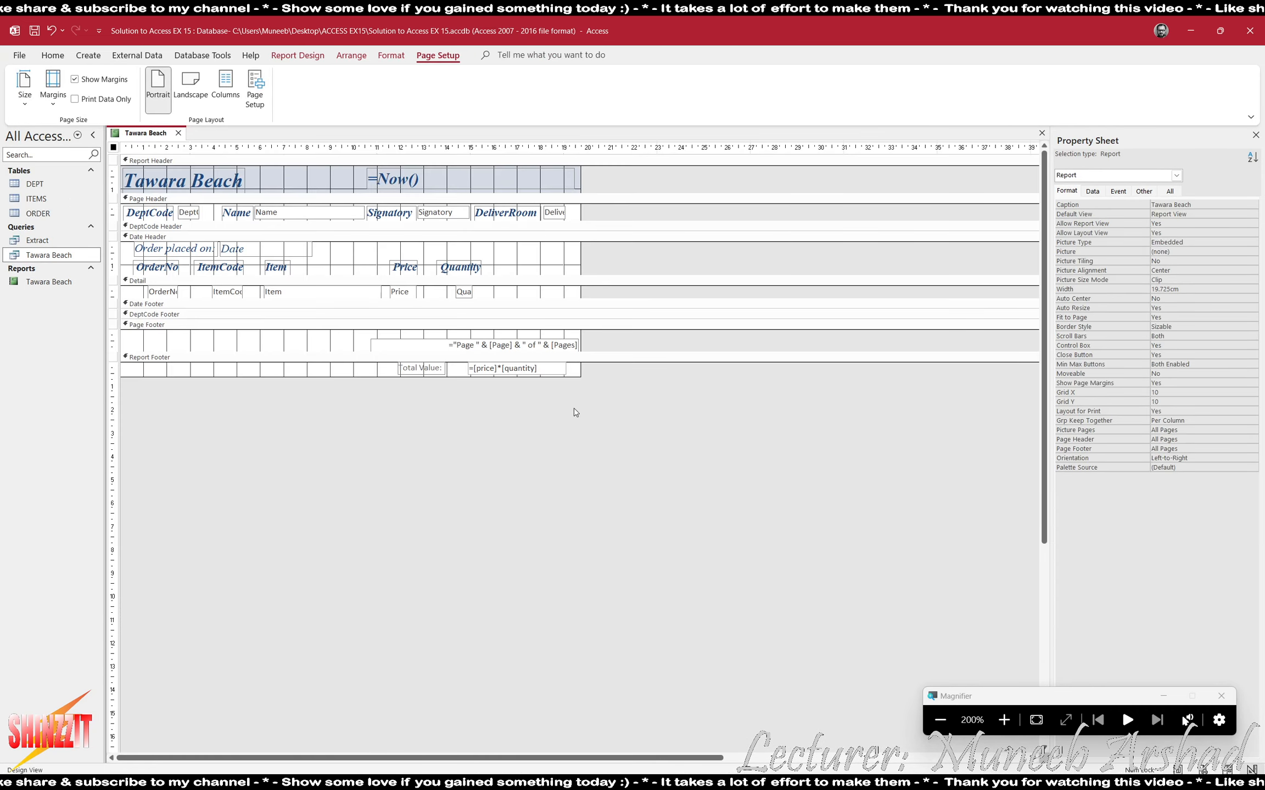
{"action": "left_click", "coordinate": [516, 368]}
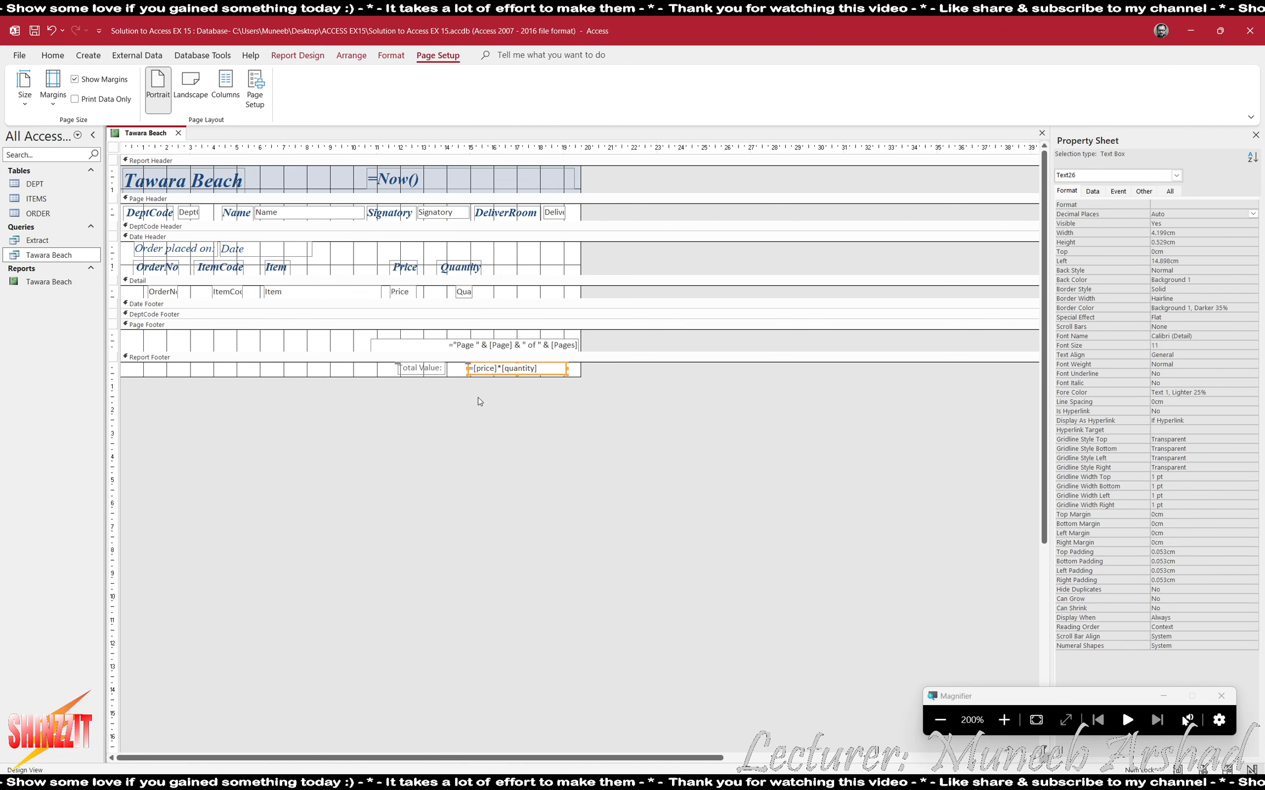
{"action": "left_click", "coordinate": [538, 367]}
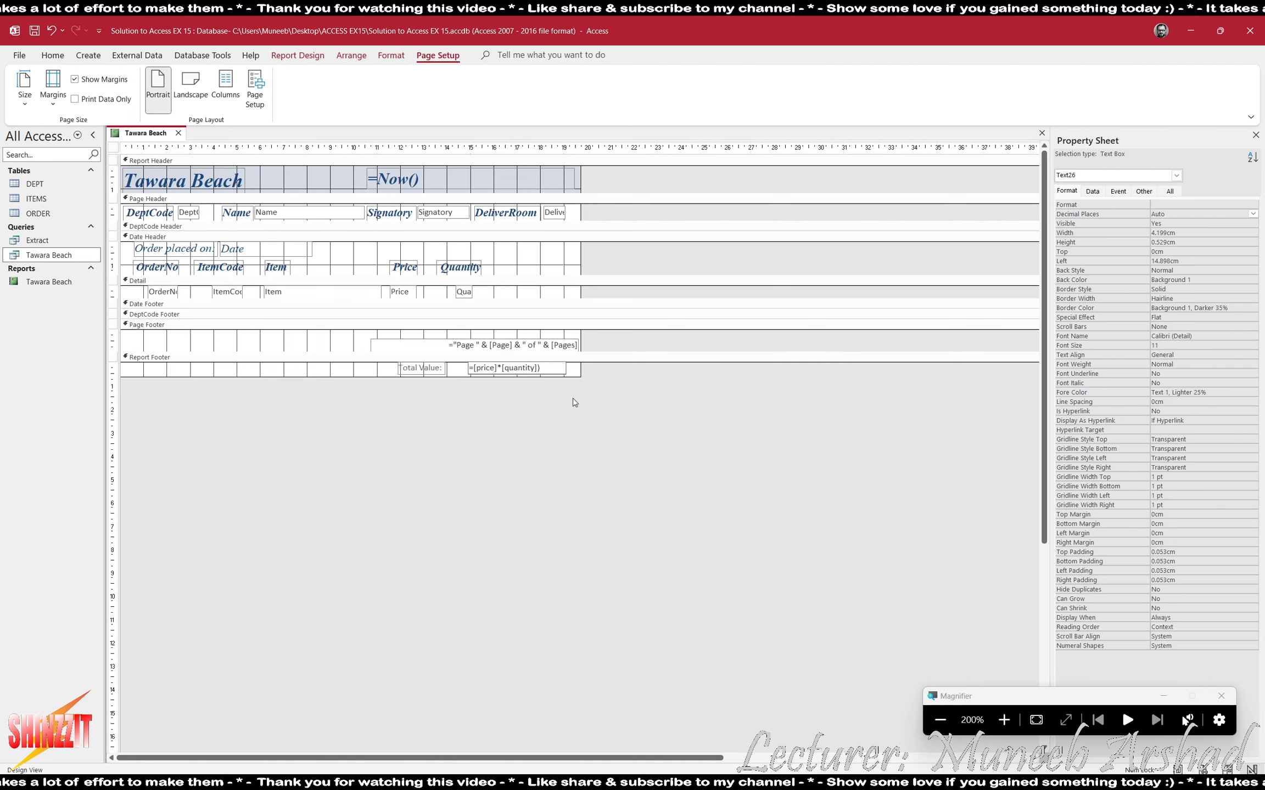
{"action": "left_click", "coordinate": [493, 438]}
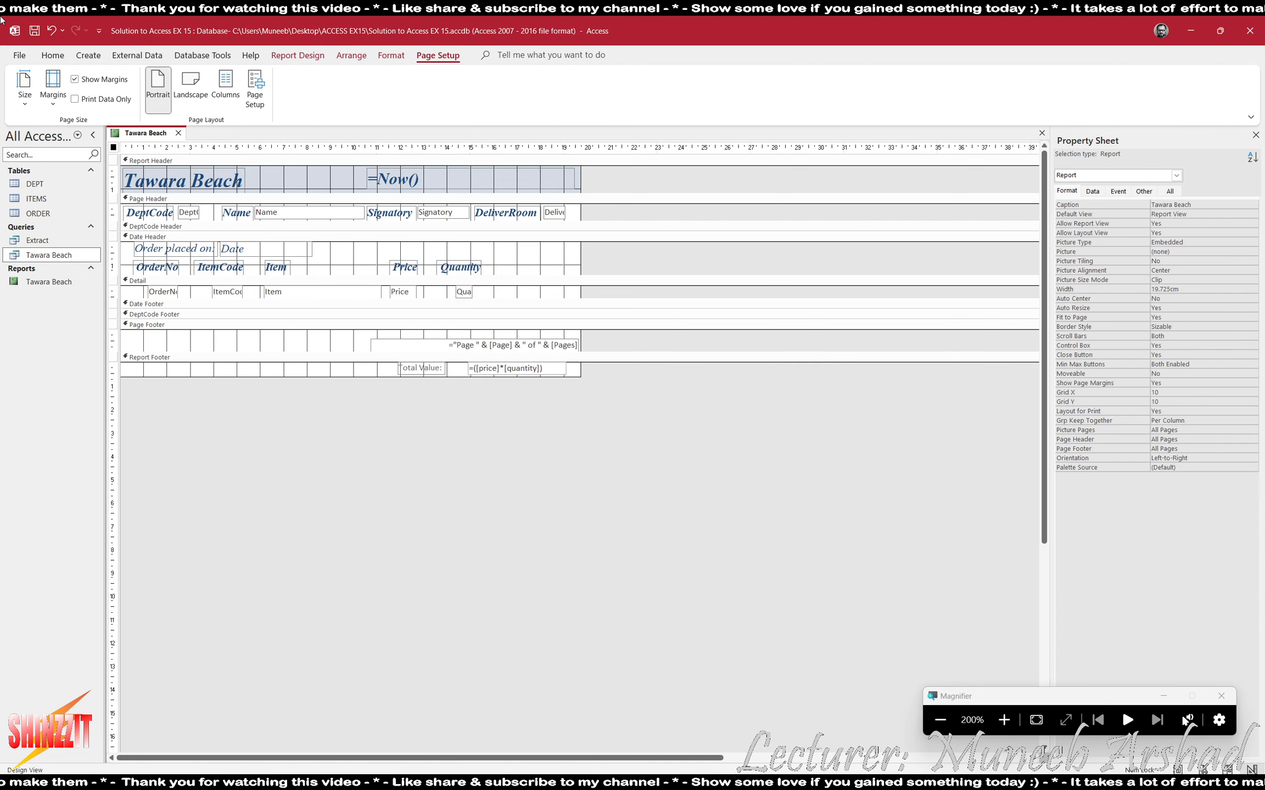
- Show the report in Layout View again and select the total amount box
{"action": "left_click", "coordinate": [284, 58]}
{"action": "left_click", "coordinate": [25, 96]}
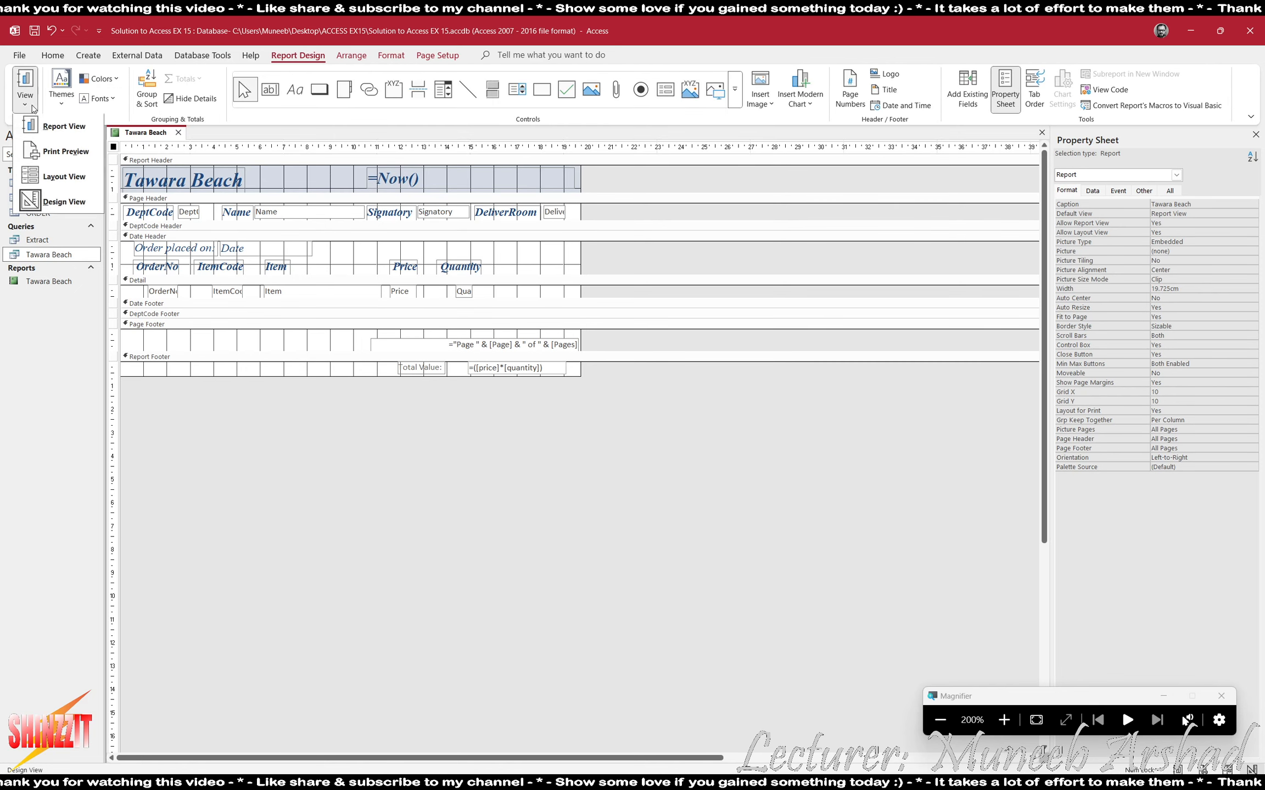
{"action": "left_click", "coordinate": [61, 183]}
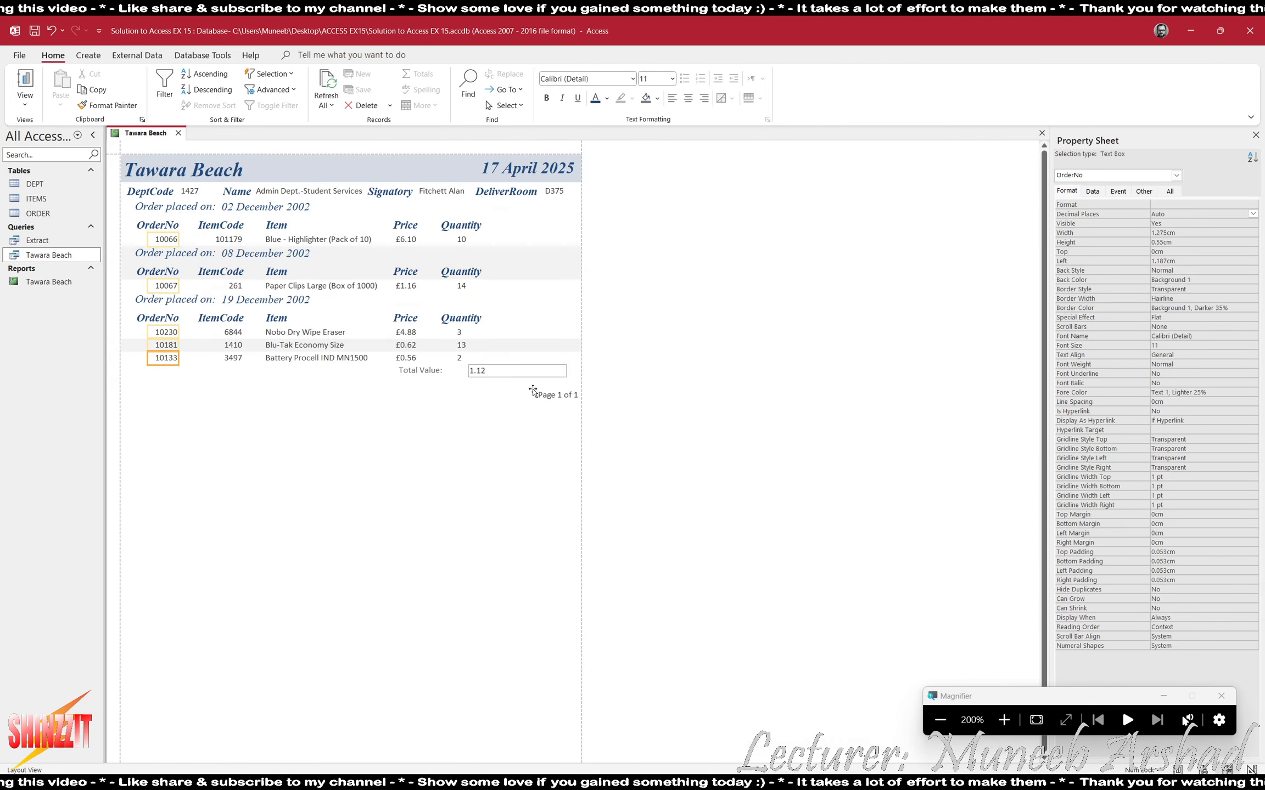
{"action": "left_click", "coordinate": [527, 371]}
{"action": "right_click", "coordinate": [528, 372]}
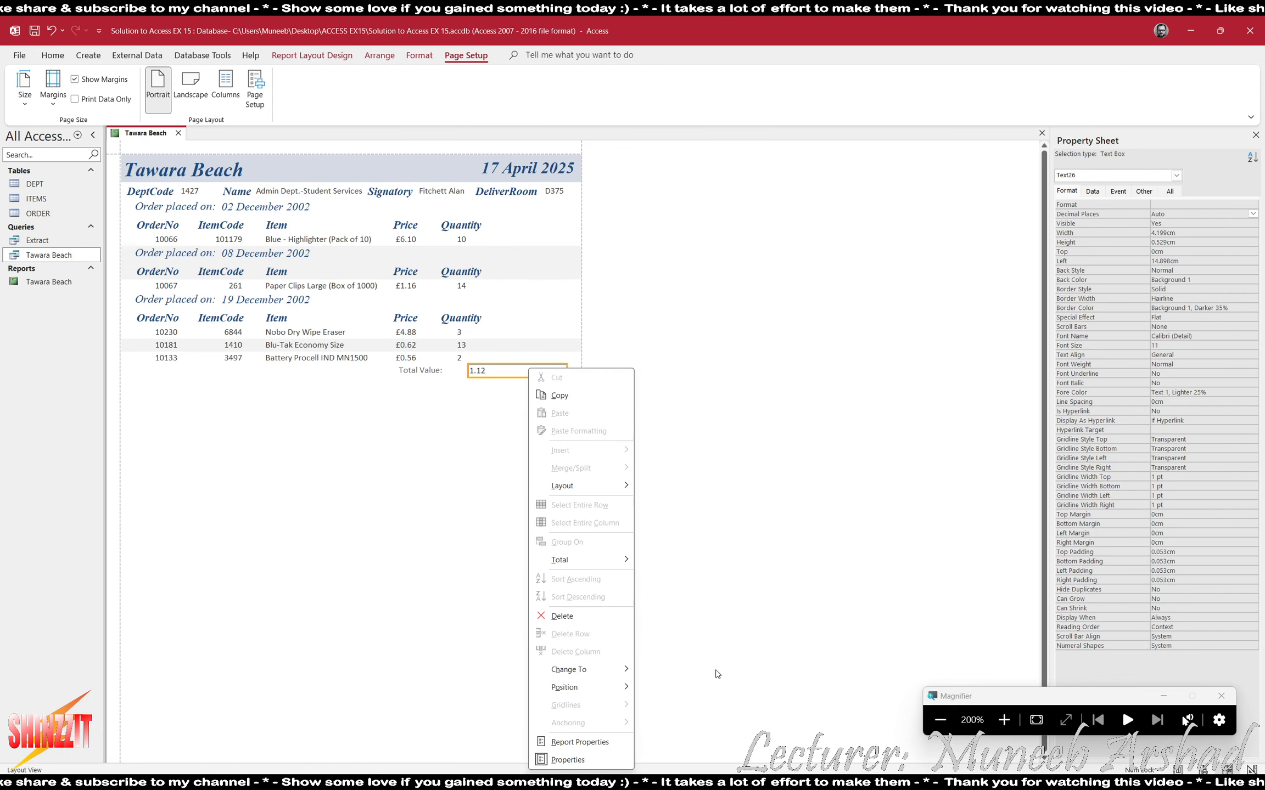
{"action": "key", "text": "Escape"}
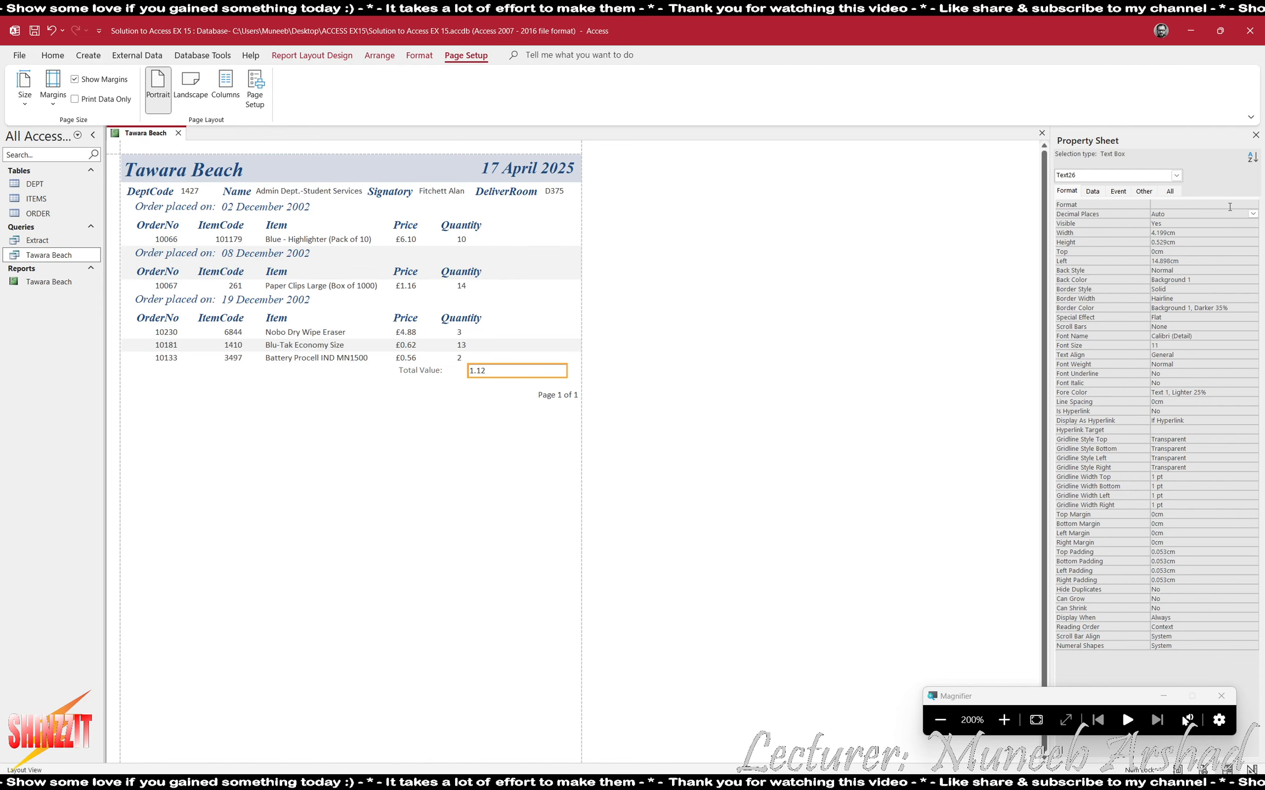
- Format the total amount as Currency with 2 decimal places
{"action": "left_click", "coordinate": [1253, 206]}
{"action": "left_click", "coordinate": [1253, 205]}
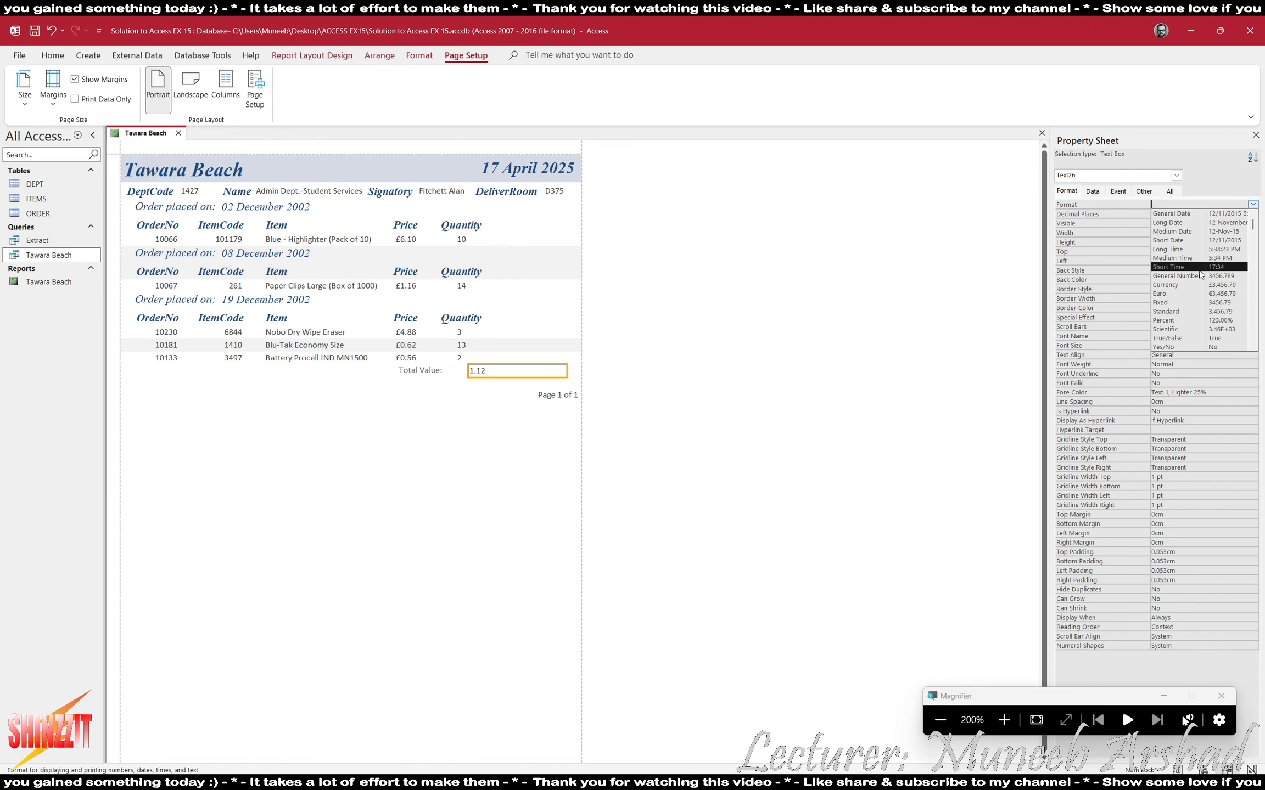
{"action": "left_click", "coordinate": [1204, 241]}
{"action": "double_click", "coordinate": [1196, 216]}
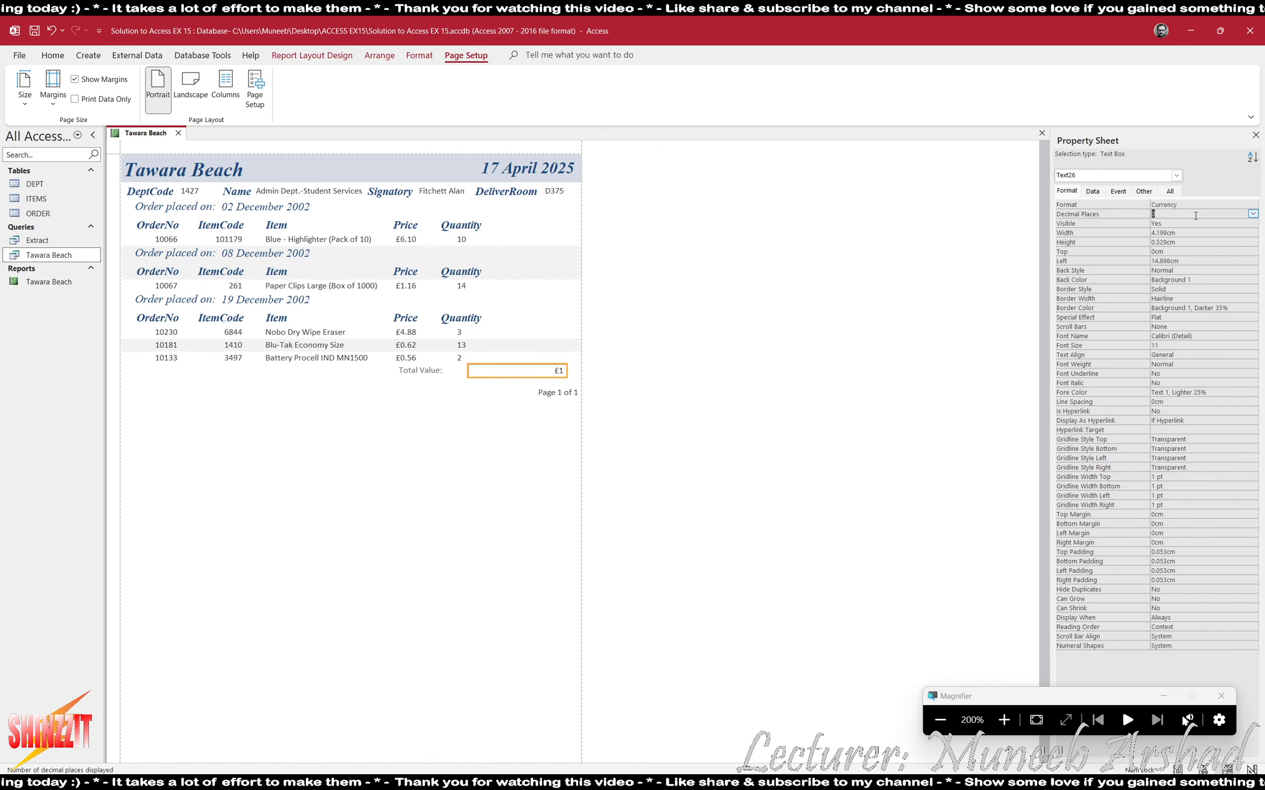
{"action": "double_click", "coordinate": [1196, 215]}
{"action": "double_click", "coordinate": [1195, 216]}
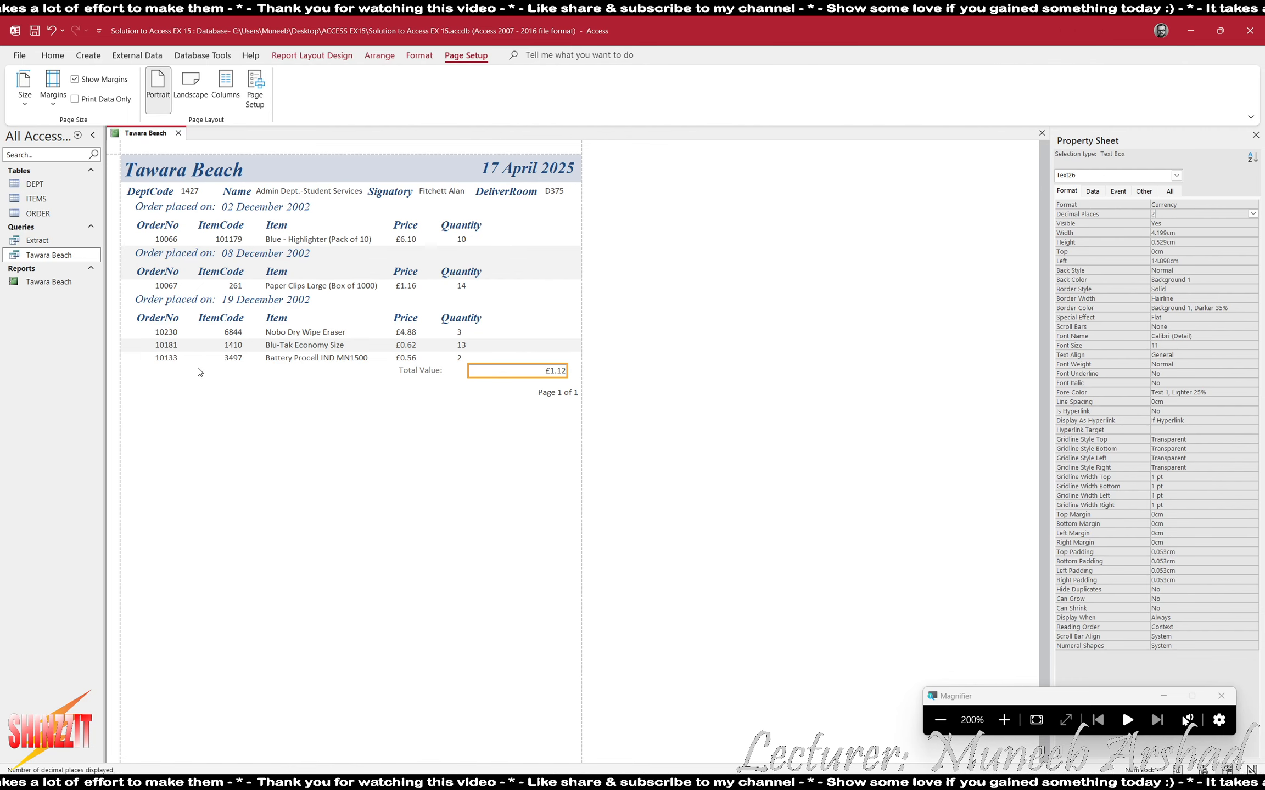
{"action": "left_click", "coordinate": [479, 424]}
- Set the outline of the total amount box to transparent
{"action": "left_click", "coordinate": [542, 375]}
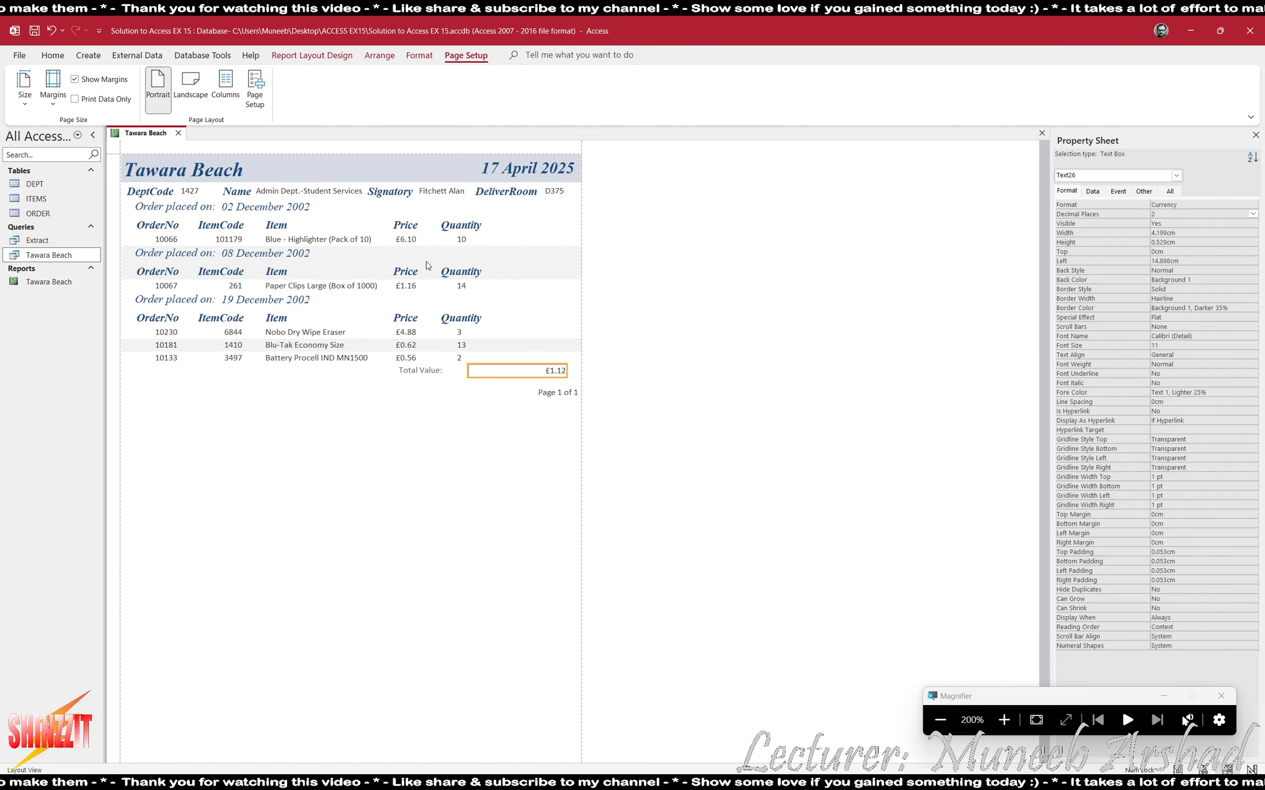
{"action": "left_click", "coordinate": [419, 55]}
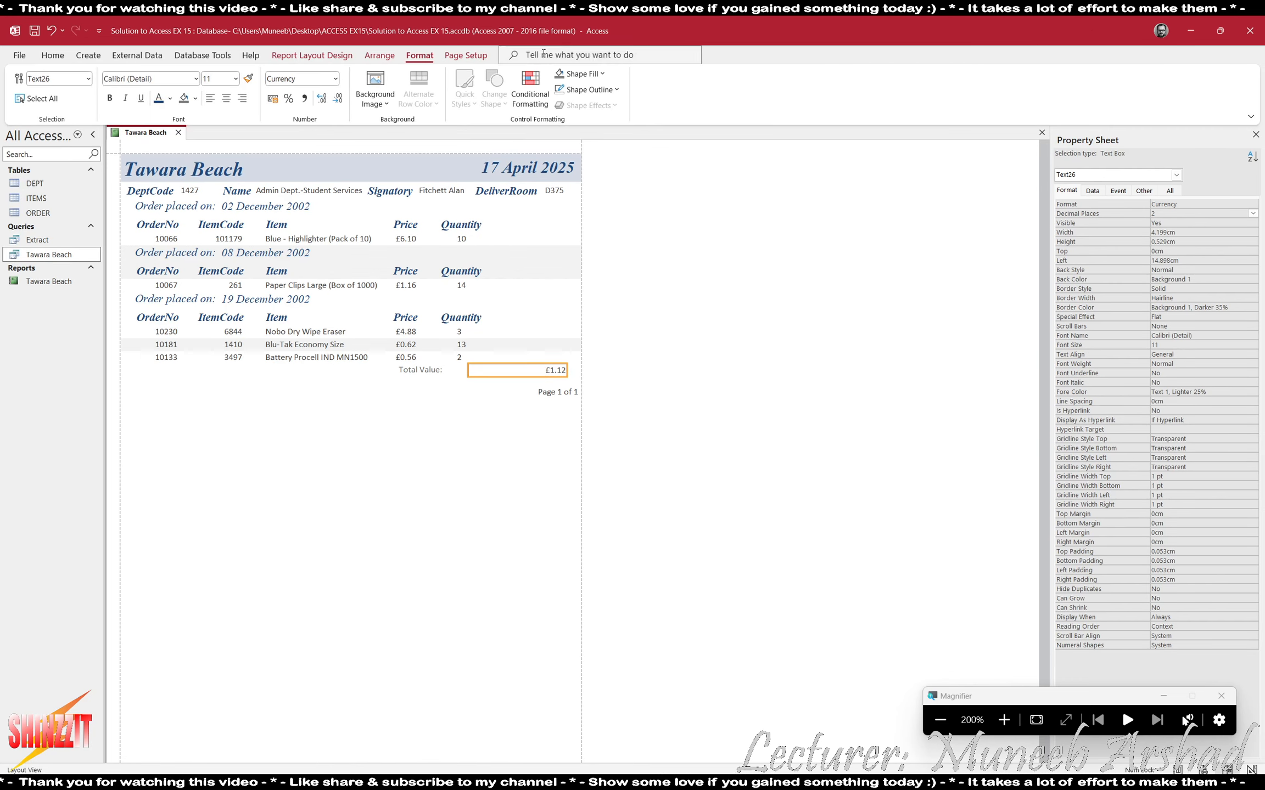
{"action": "left_click", "coordinate": [588, 89]}
{"action": "left_click", "coordinate": [615, 439]}
{"action": "left_click", "coordinate": [436, 435]}
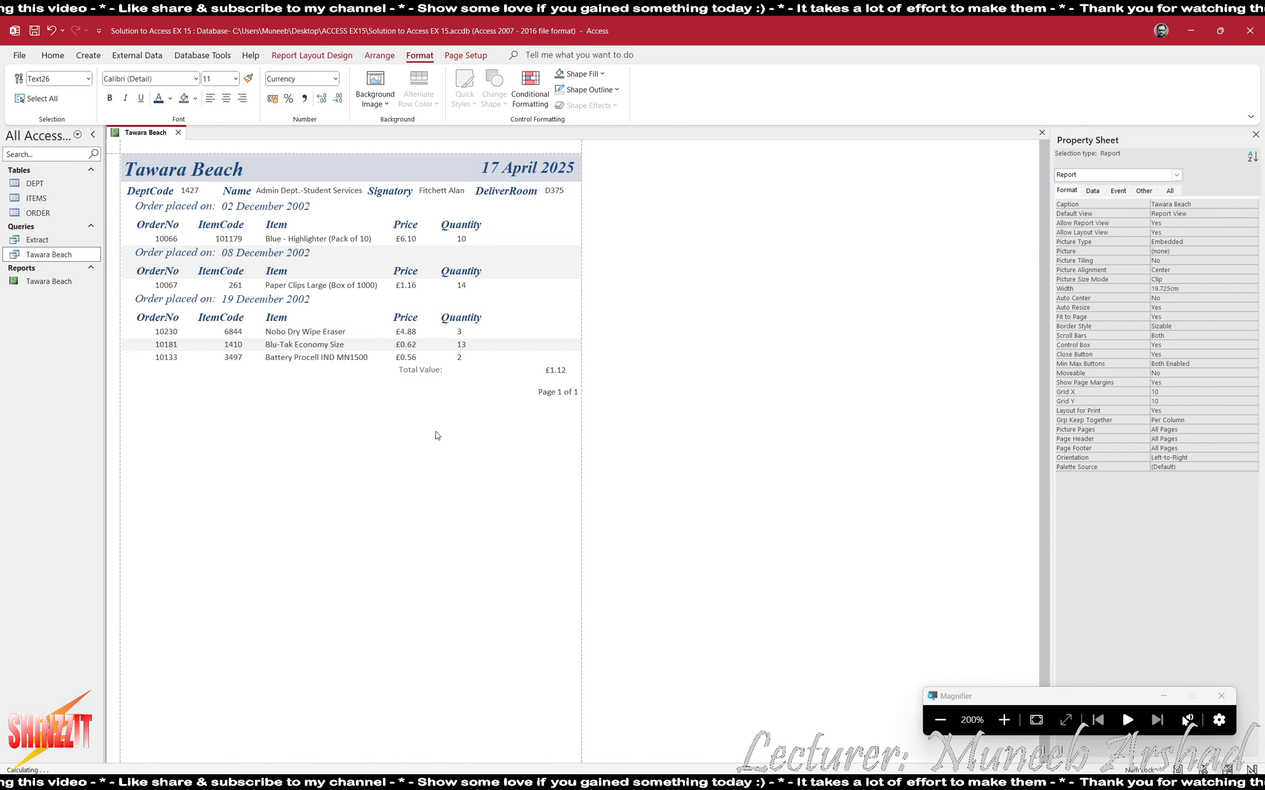
- Copy the Quantity heading's formatting onto the "Total Value:" label with the Format Painter
{"action": "left_click", "coordinate": [452, 323]}
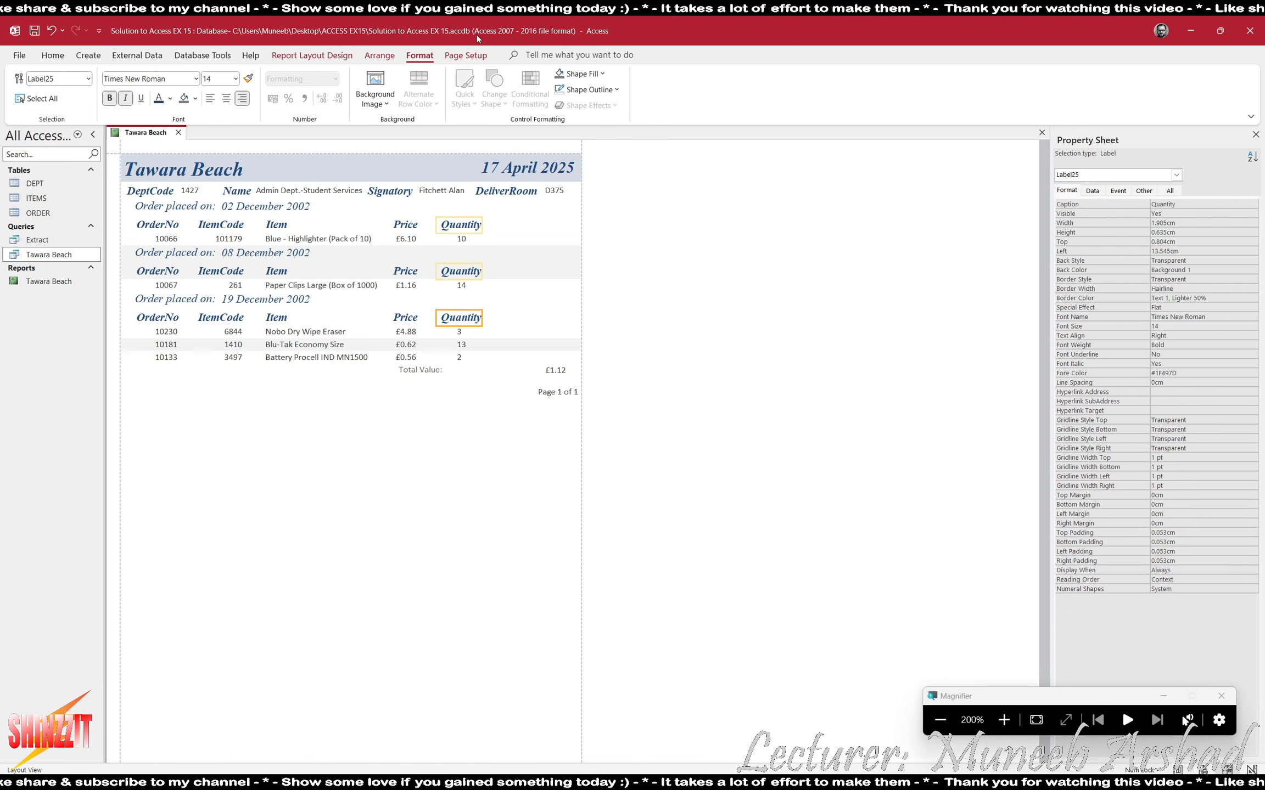
{"action": "left_click", "coordinate": [248, 79]}
{"action": "left_click", "coordinate": [434, 374]}
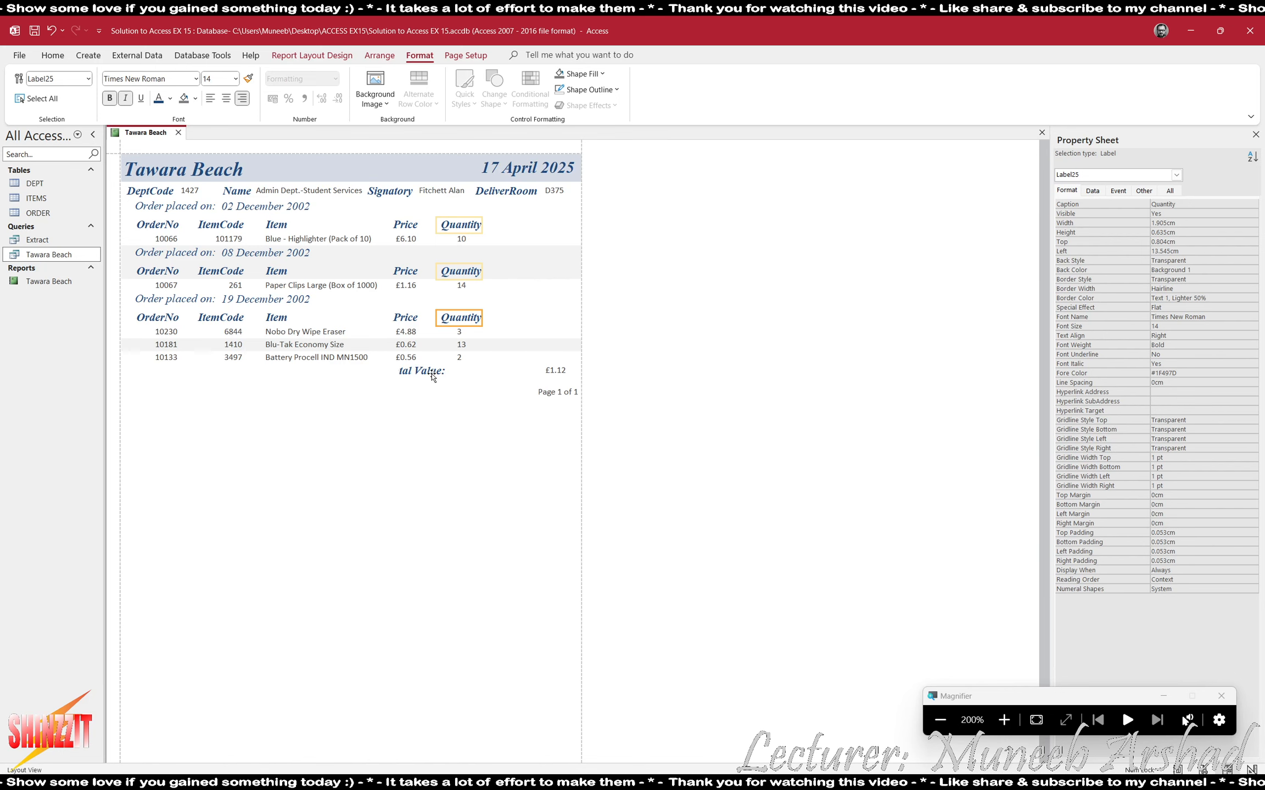
- Delete the "Total Value:" label and its total amount box from the report
{"action": "left_click", "coordinate": [432, 373]}
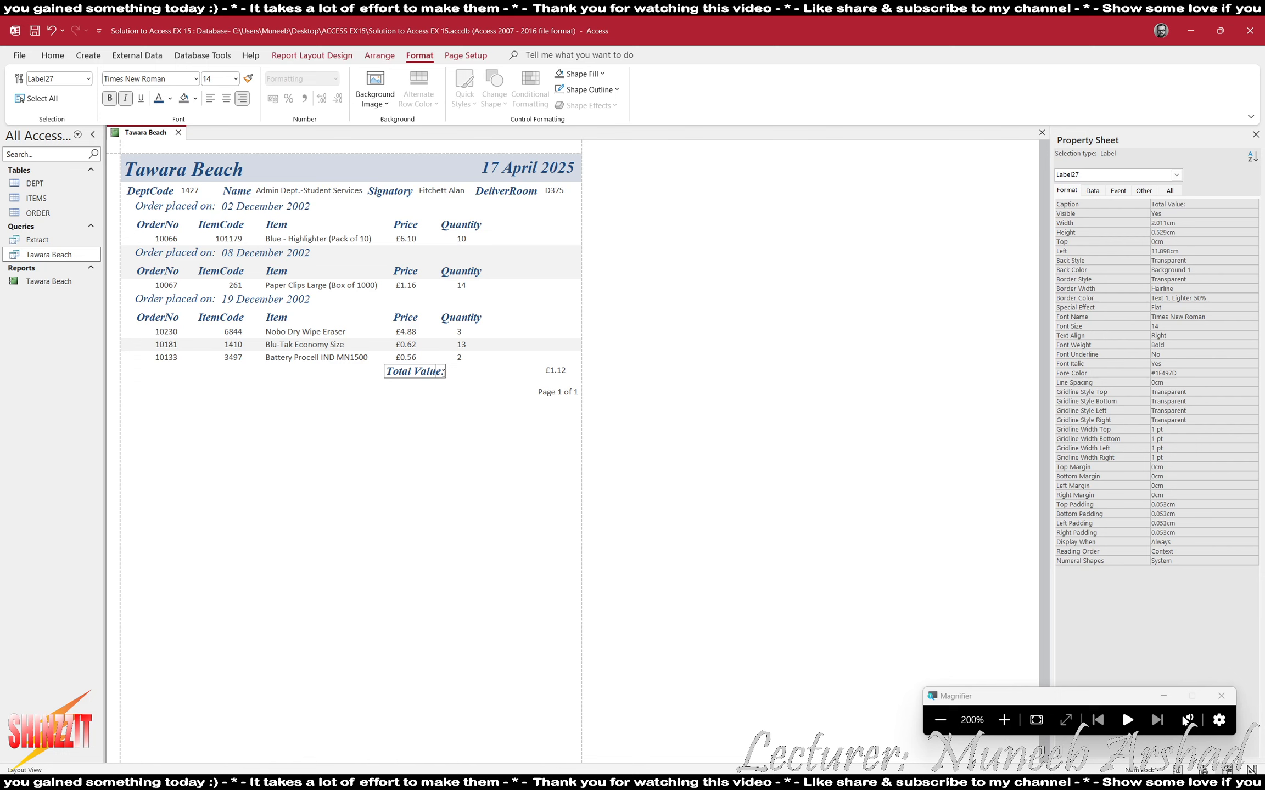
{"action": "left_click", "coordinate": [445, 392]}
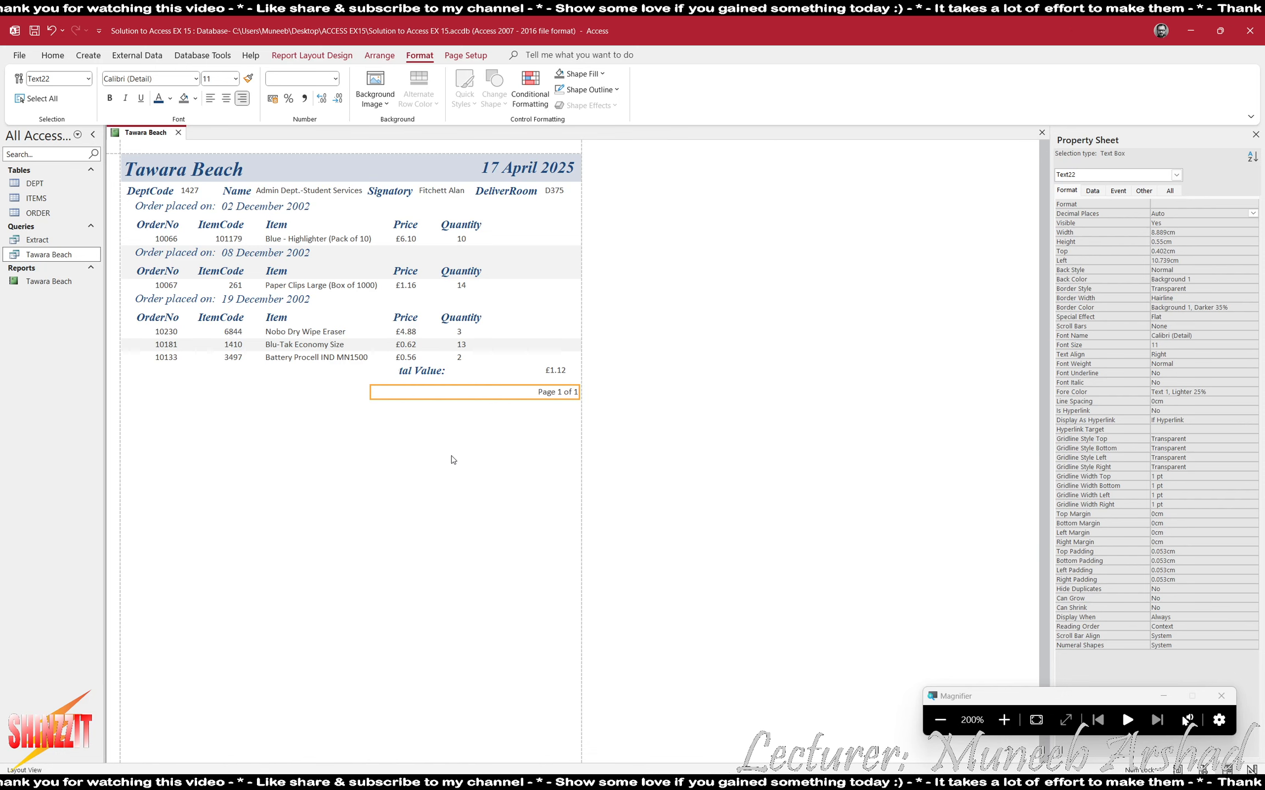
{"action": "left_click", "coordinate": [553, 371]}
{"action": "key", "text": "Delete"}
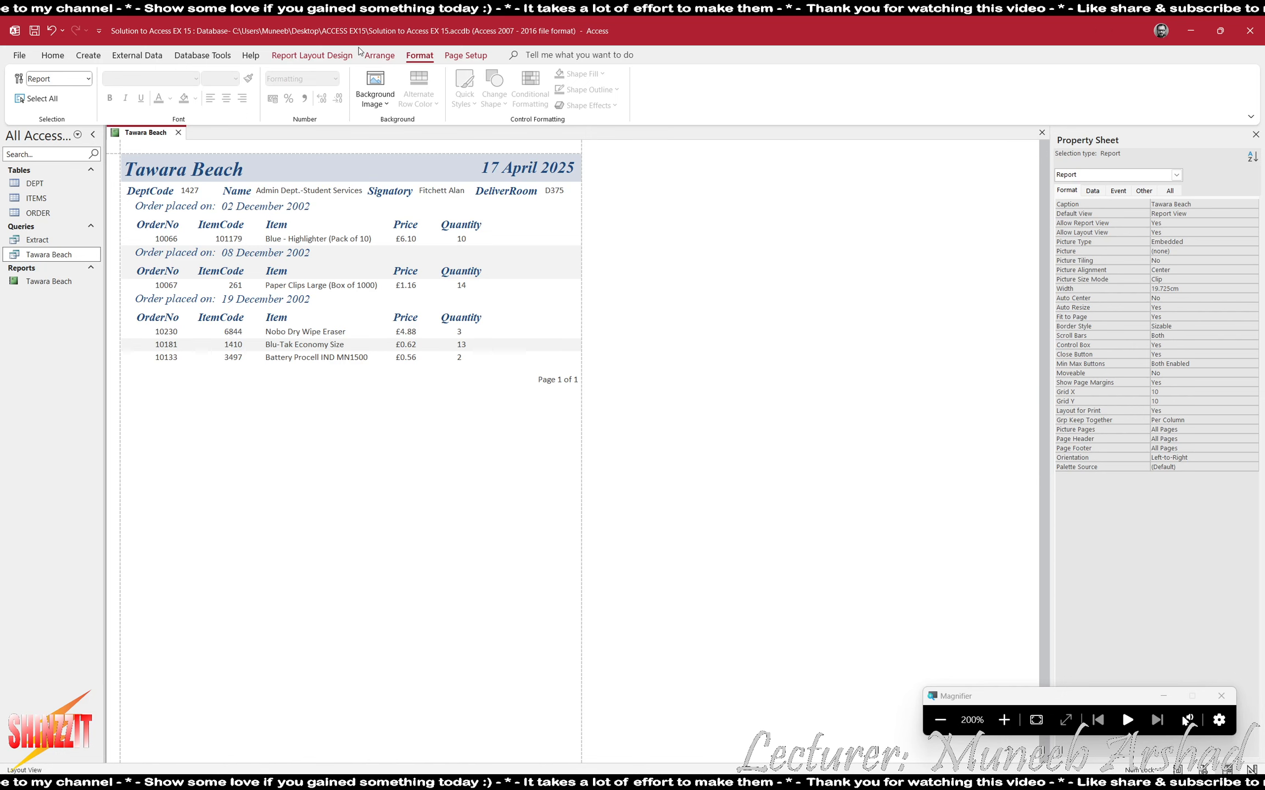
- Show the report in Design View and expand the Report Footer section to make room for controls
{"action": "left_click", "coordinate": [312, 55]}
{"action": "left_click", "coordinate": [24, 88]}
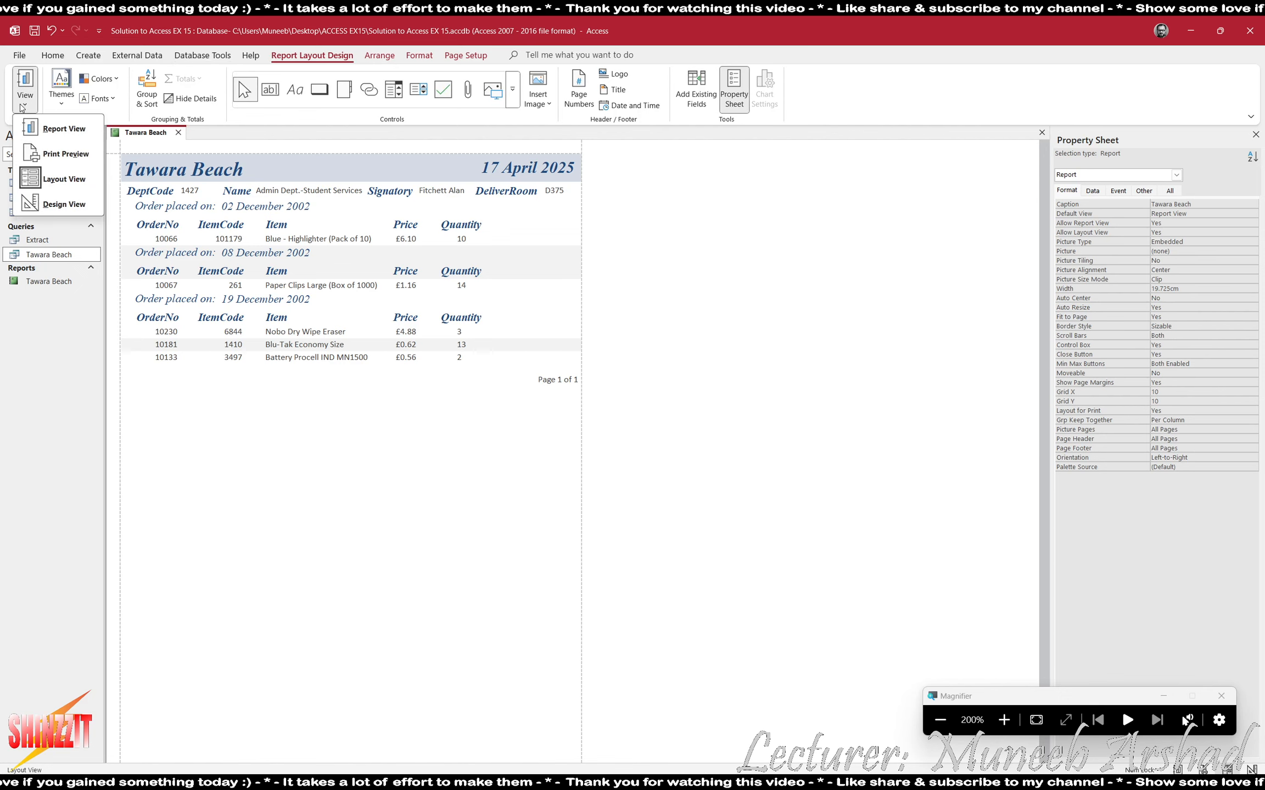
{"action": "left_click", "coordinate": [64, 204]}
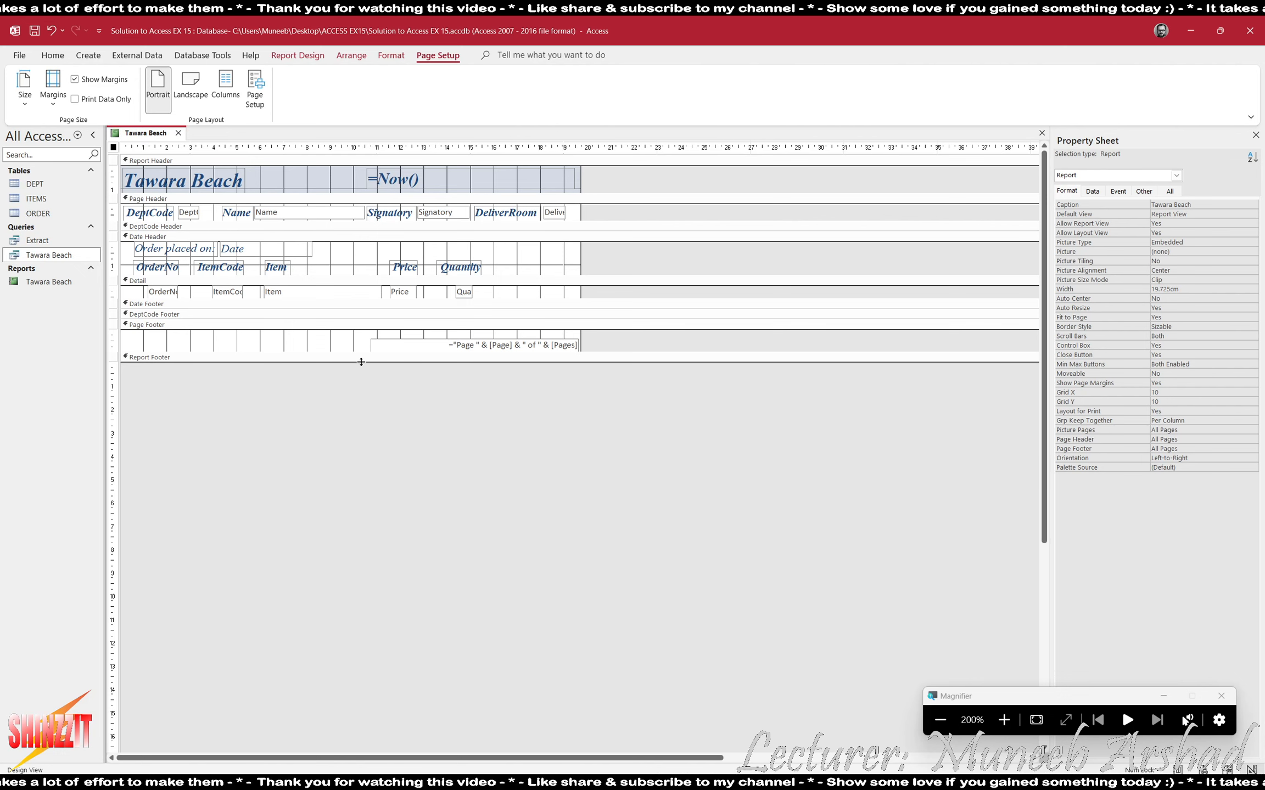
{"action": "left_click_drag", "start_coordinate": [360, 362], "coordinate": [365, 380]}
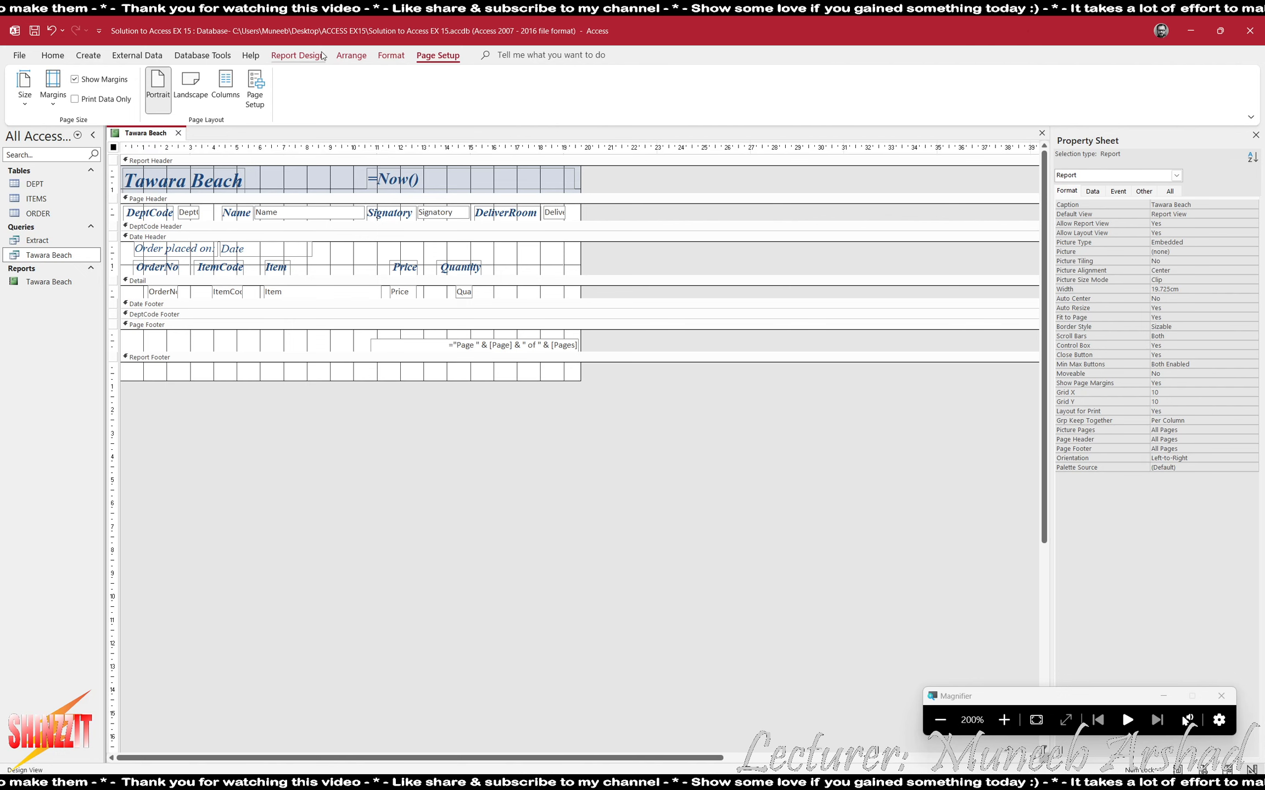
- Add a text box about 4.6 cm wide to the Report Footer with the formula =sum([price]*[quantity])
{"action": "left_click", "coordinate": [297, 55]}
{"action": "left_click", "coordinate": [270, 89]}
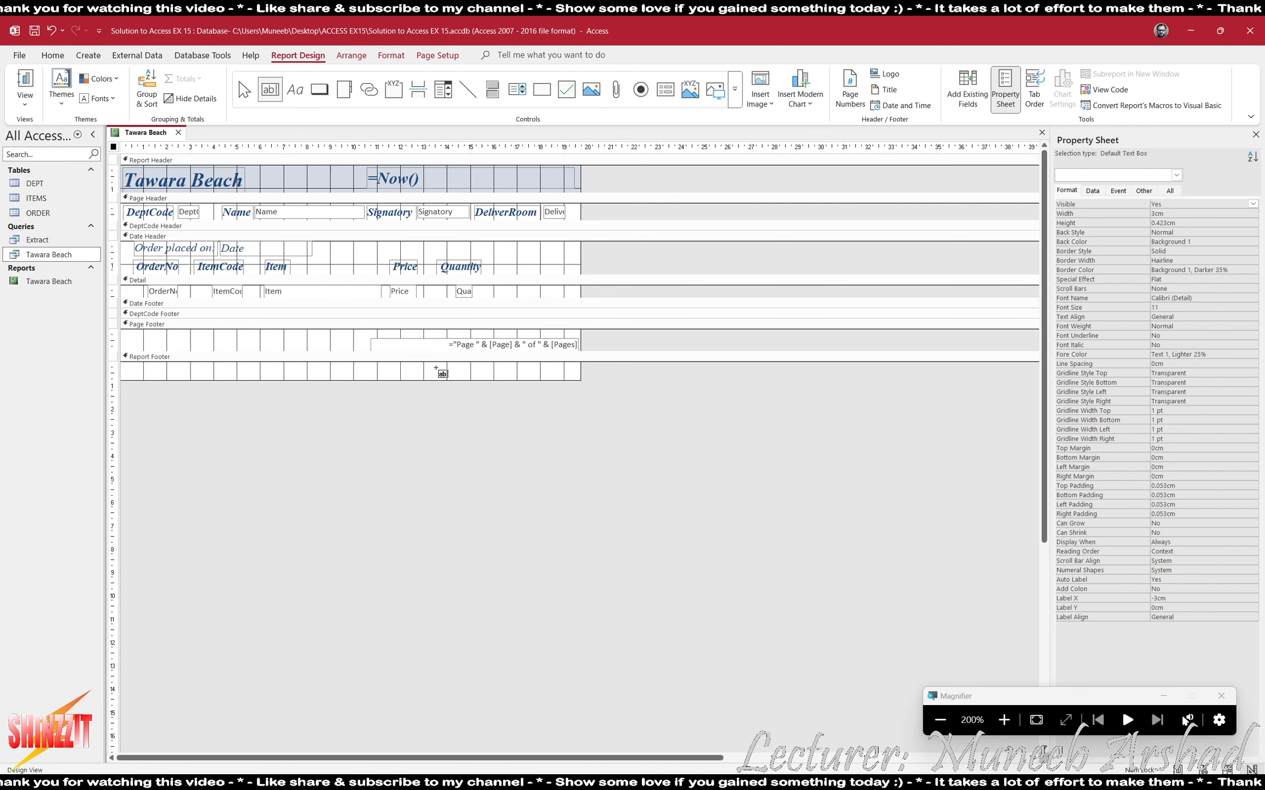
{"action": "left_click_drag", "start_coordinate": [435, 368], "coordinate": [542, 380]}
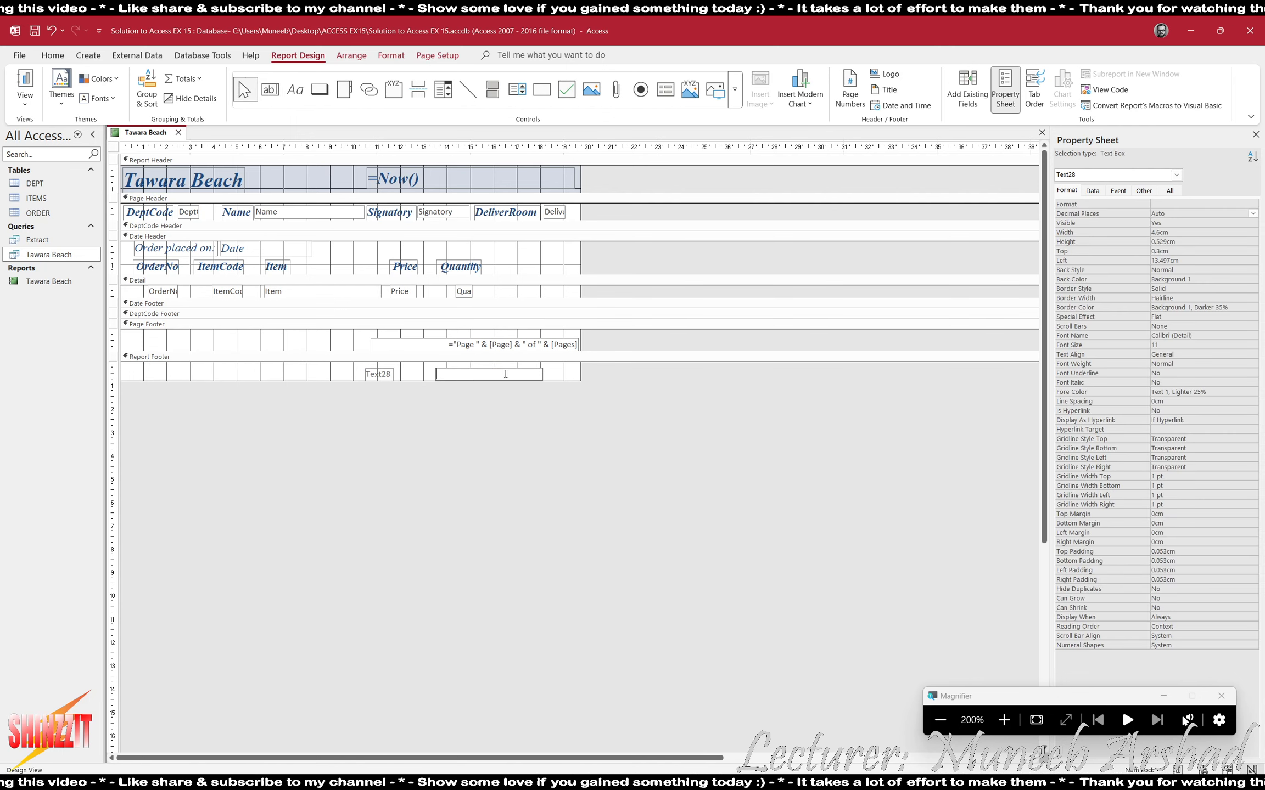
{"action": "type", "text": "=sum"}
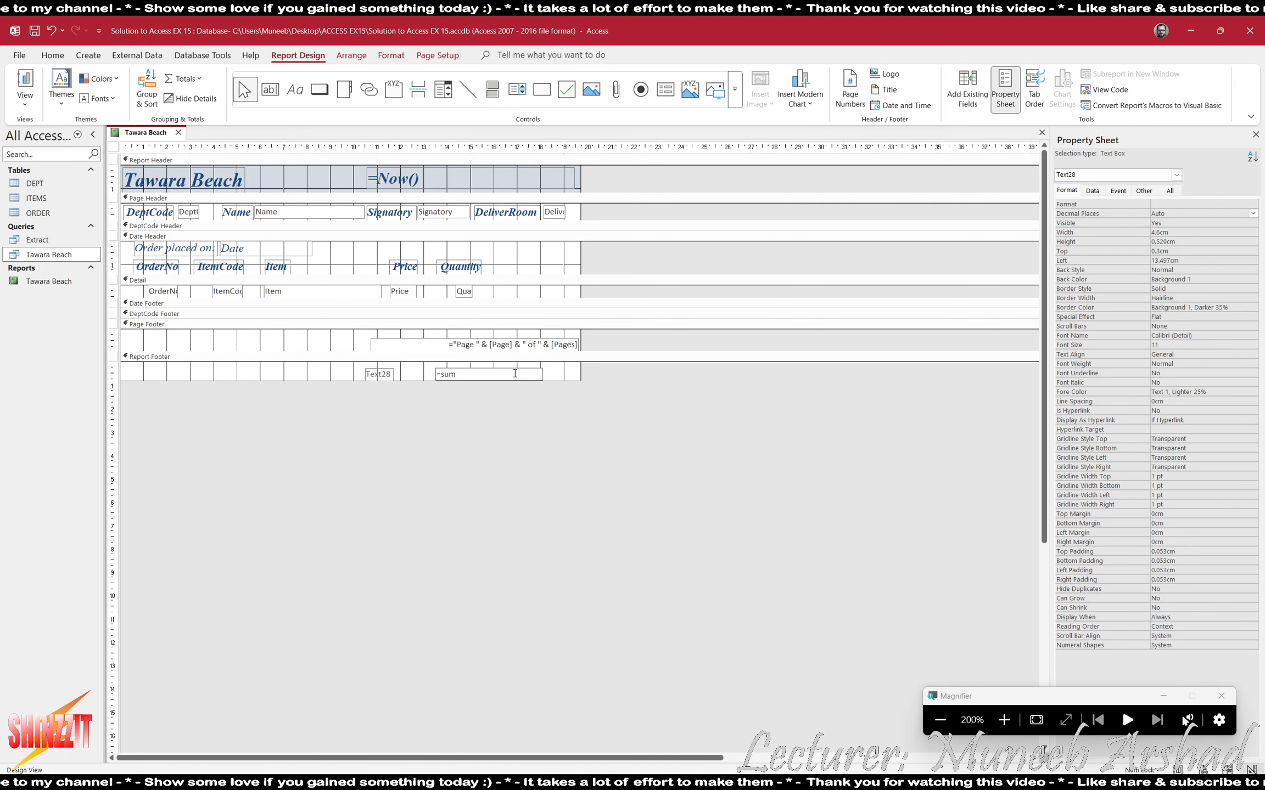
{"action": "type", "text": "()"}
{"action": "type", "text": "[]"}
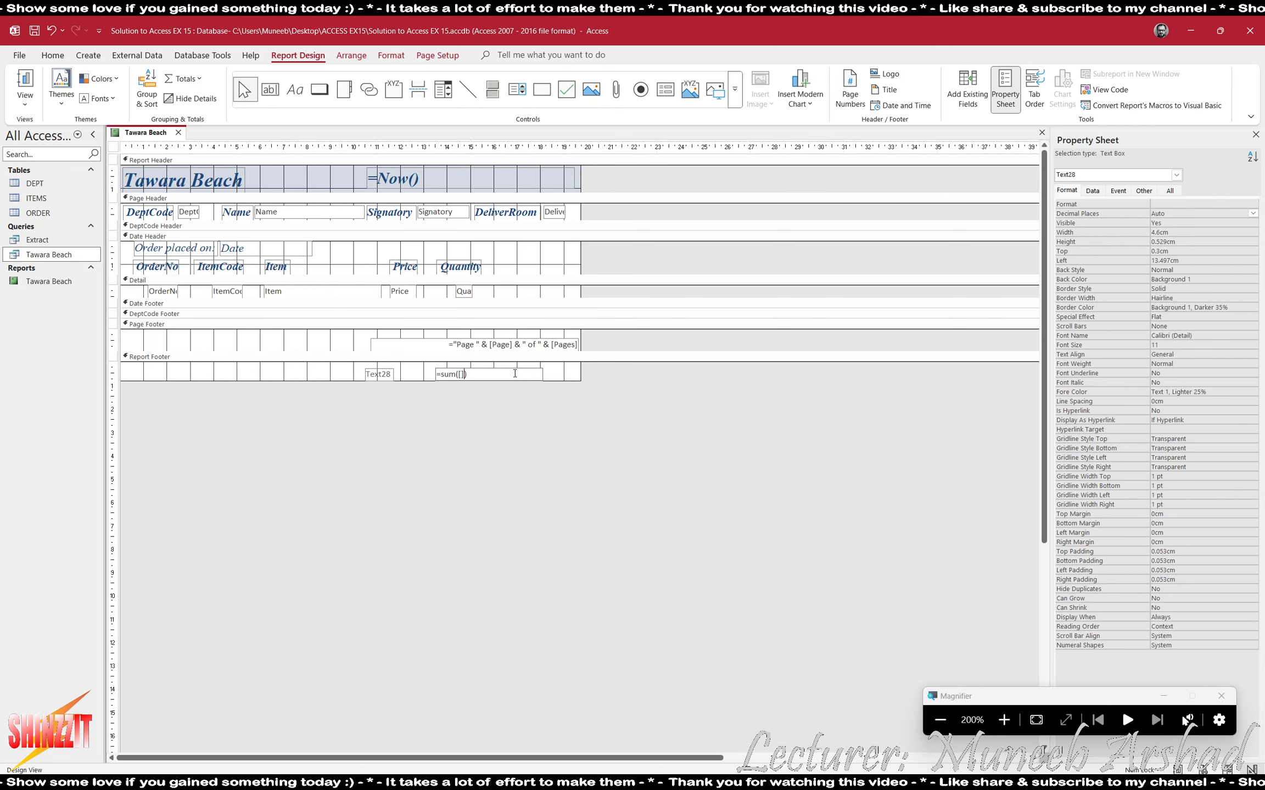
{"action": "type", "text": "price]*[quantity"}
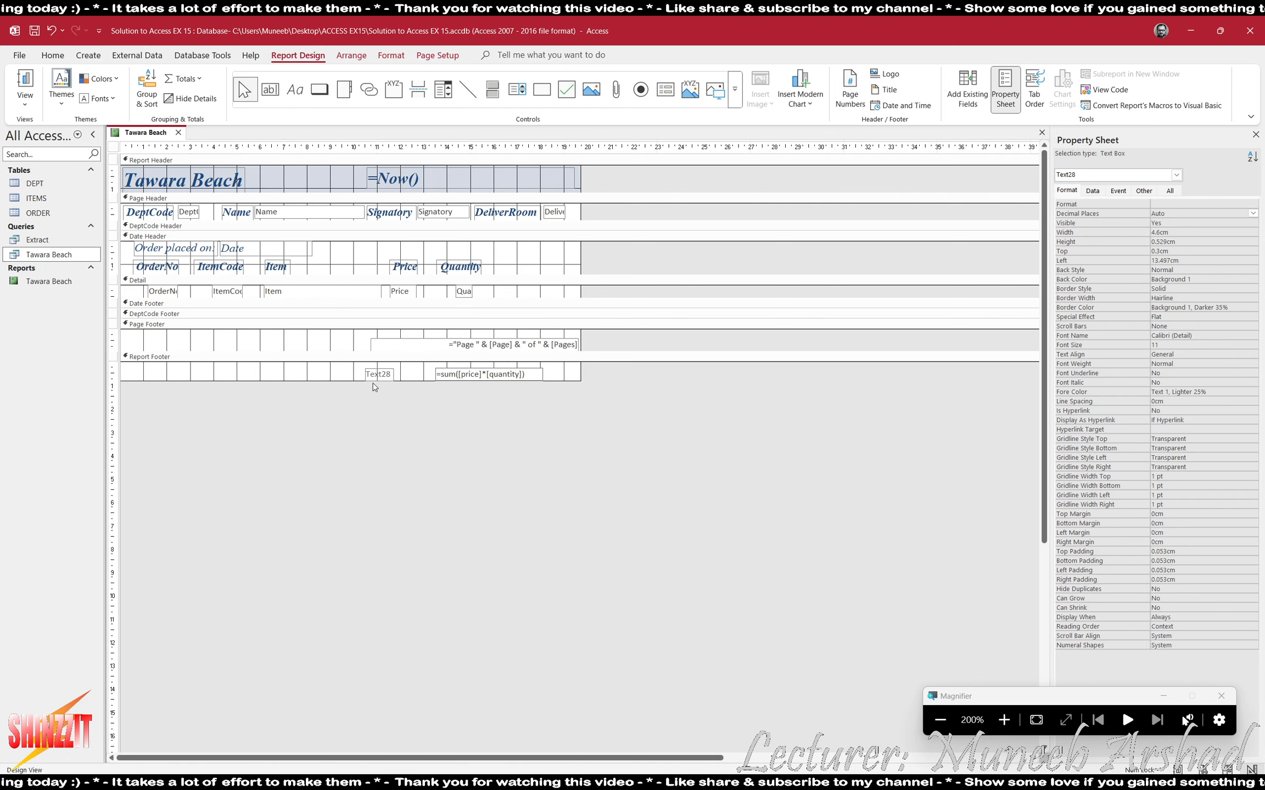
- Change the caption of the new text box's label to "Total Value:"
{"action": "left_click", "coordinate": [388, 373]}
{"action": "left_click", "coordinate": [388, 373]}
{"action": "type", "text": "Tot"}
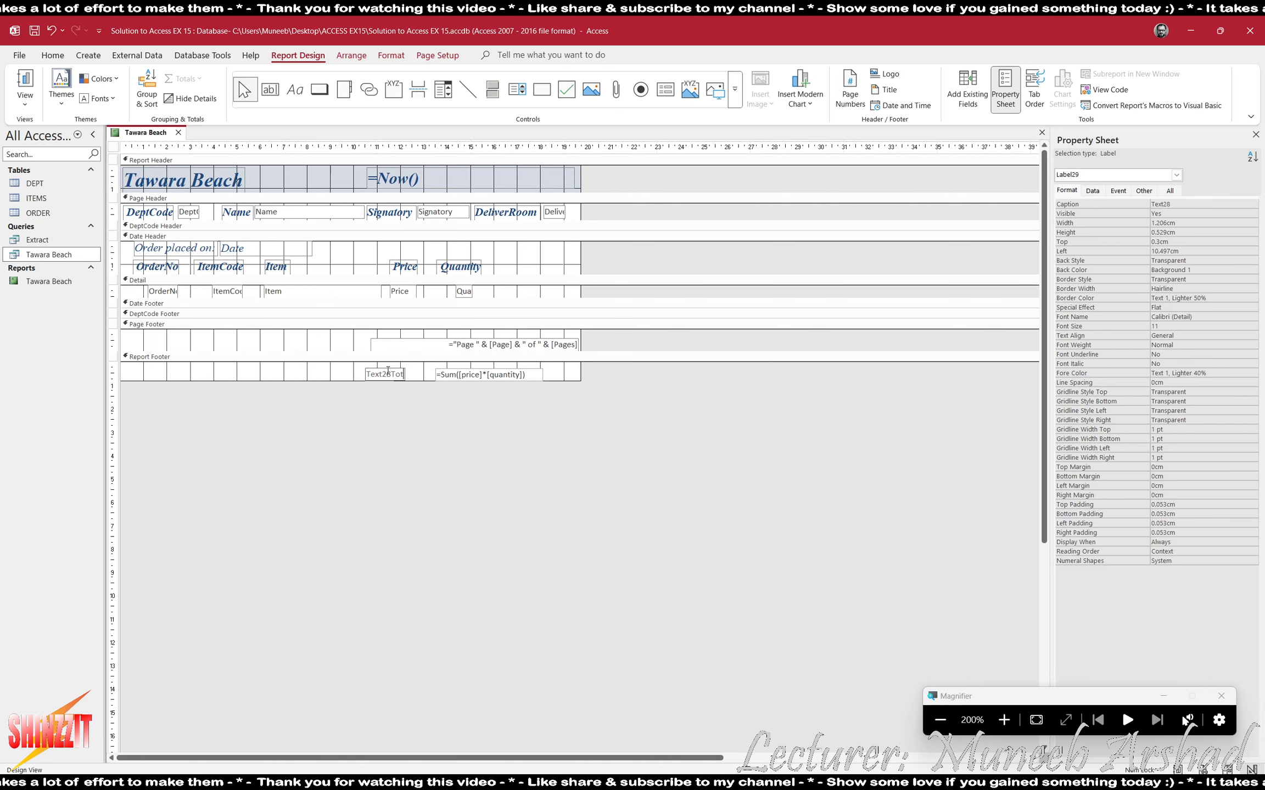
{"action": "type", "text": "al Value:"}
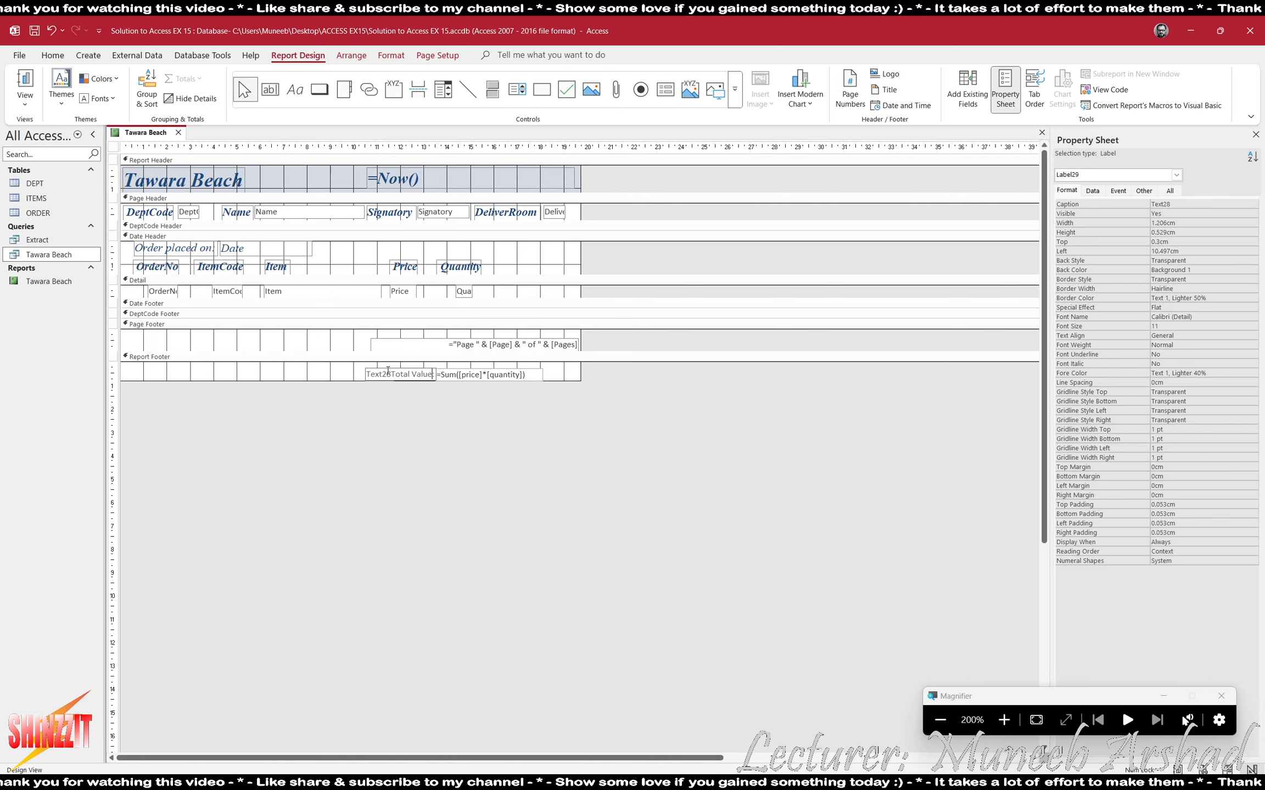
{"action": "key", "text": "Home"}
{"action": "key", "text": "Delete"}
{"action": "key", "text": "Delete"}
{"action": "key", "text": "Delete"}
{"action": "key", "text": "Delete"}
{"action": "key", "text": "Delete"}
{"action": "key", "text": "Delete"}
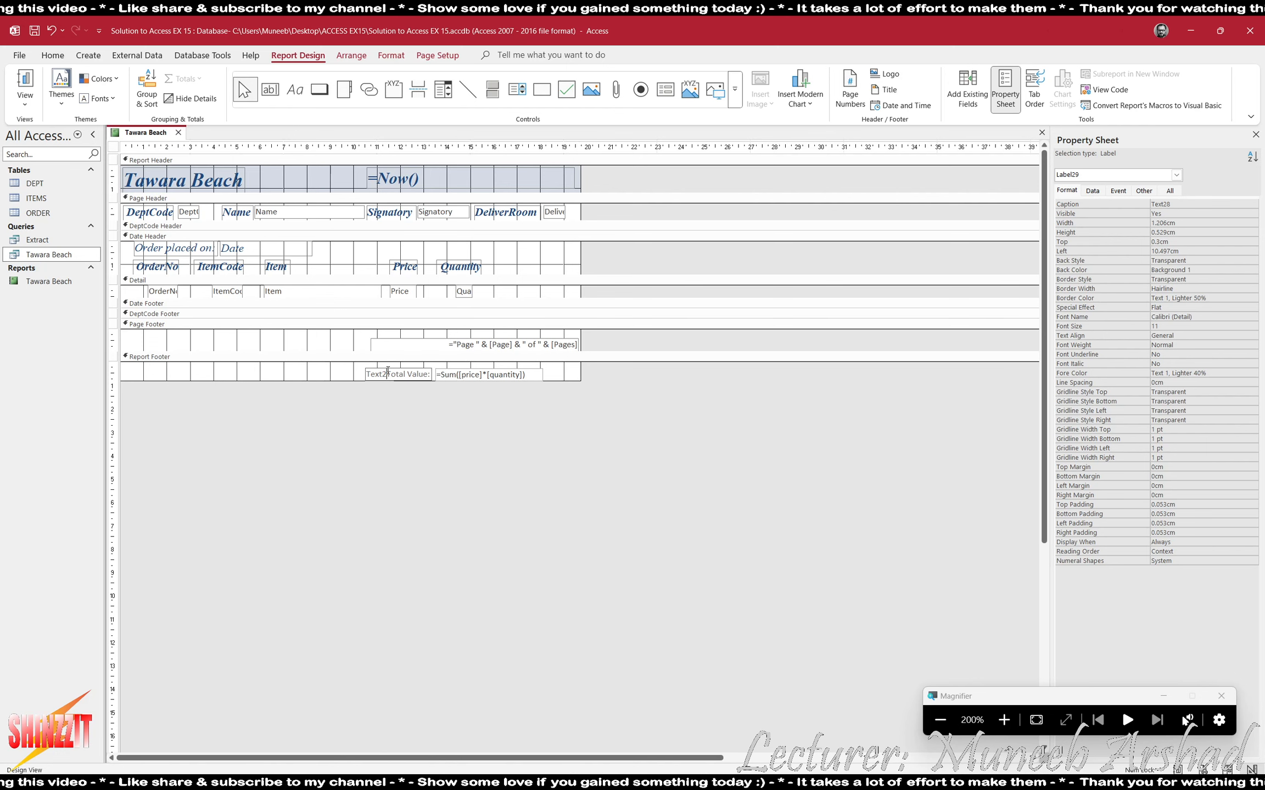
{"action": "left_click", "coordinate": [560, 405]}
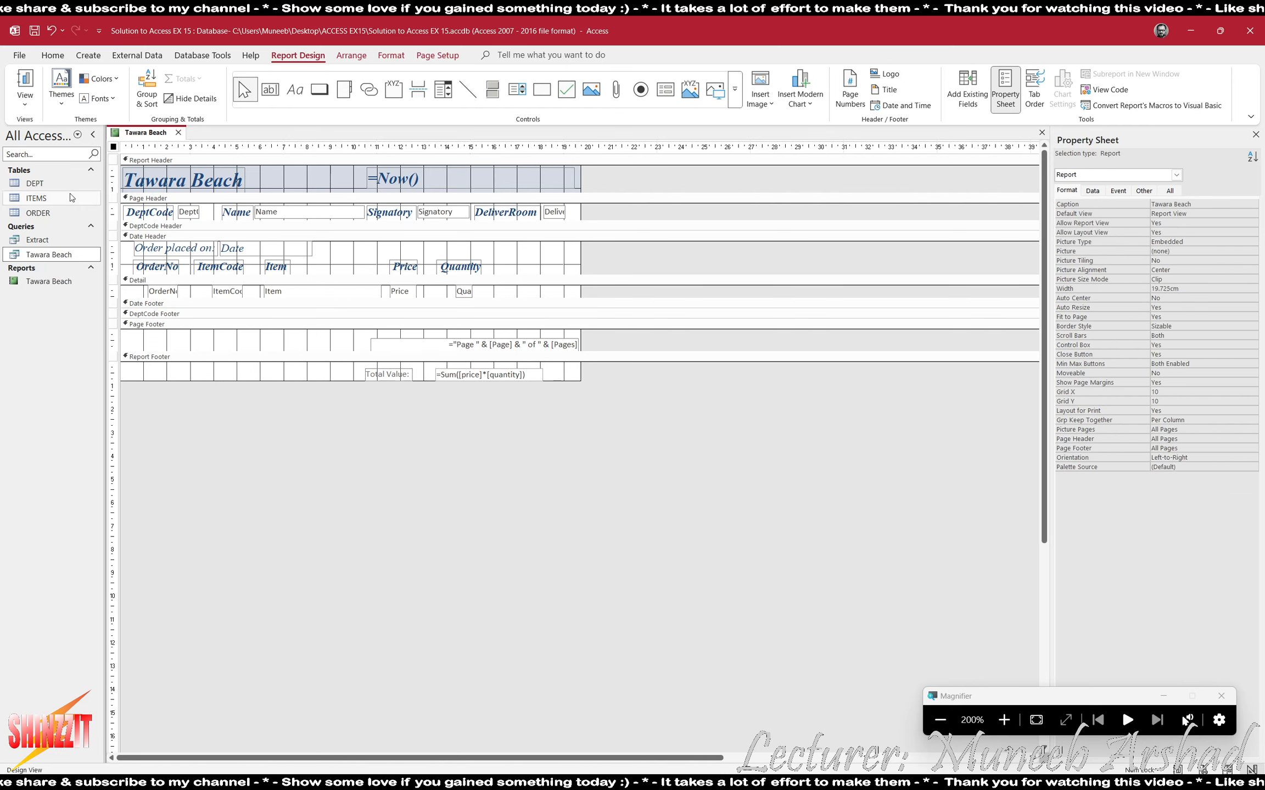
- Show the report in Layout View and copy the Quantity heading's formatting onto the "Total Value:" label
{"action": "left_click", "coordinate": [22, 103]}
{"action": "left_click", "coordinate": [55, 189]}
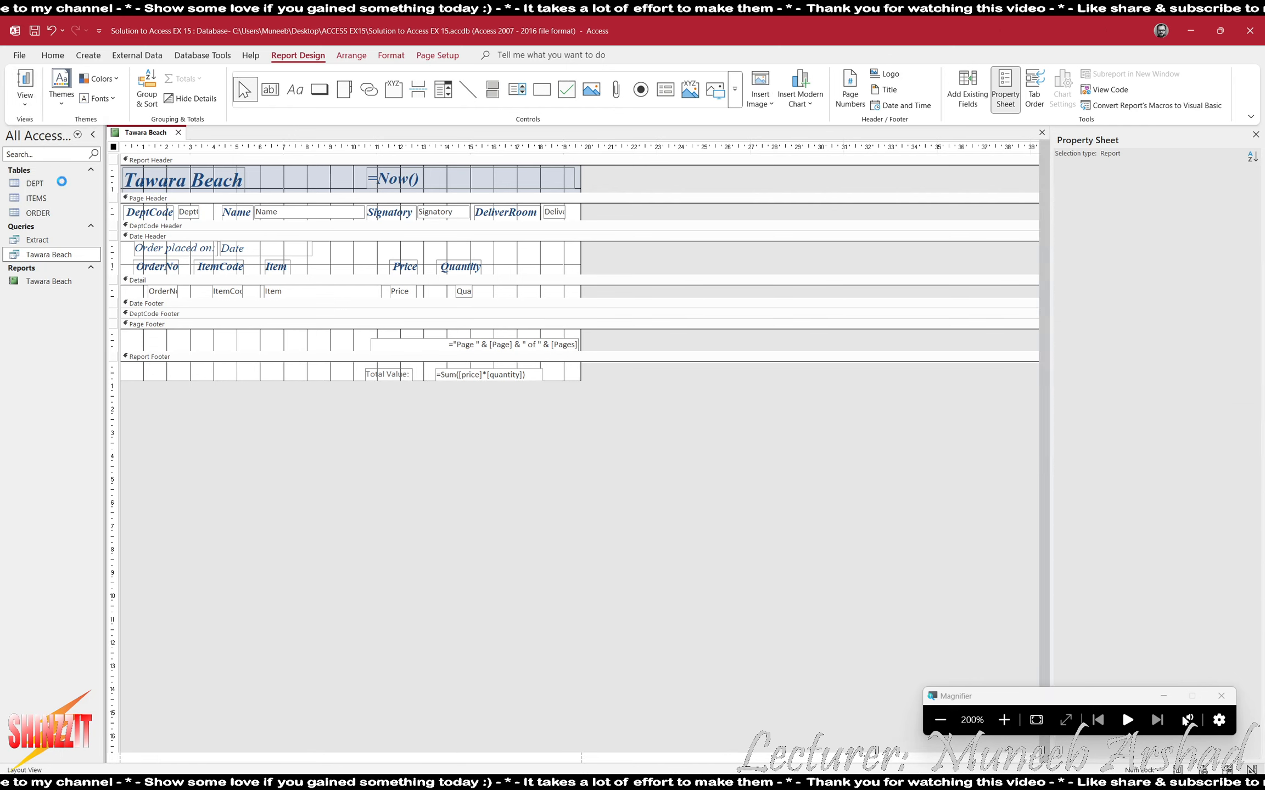
{"action": "left_click", "coordinate": [461, 318]}
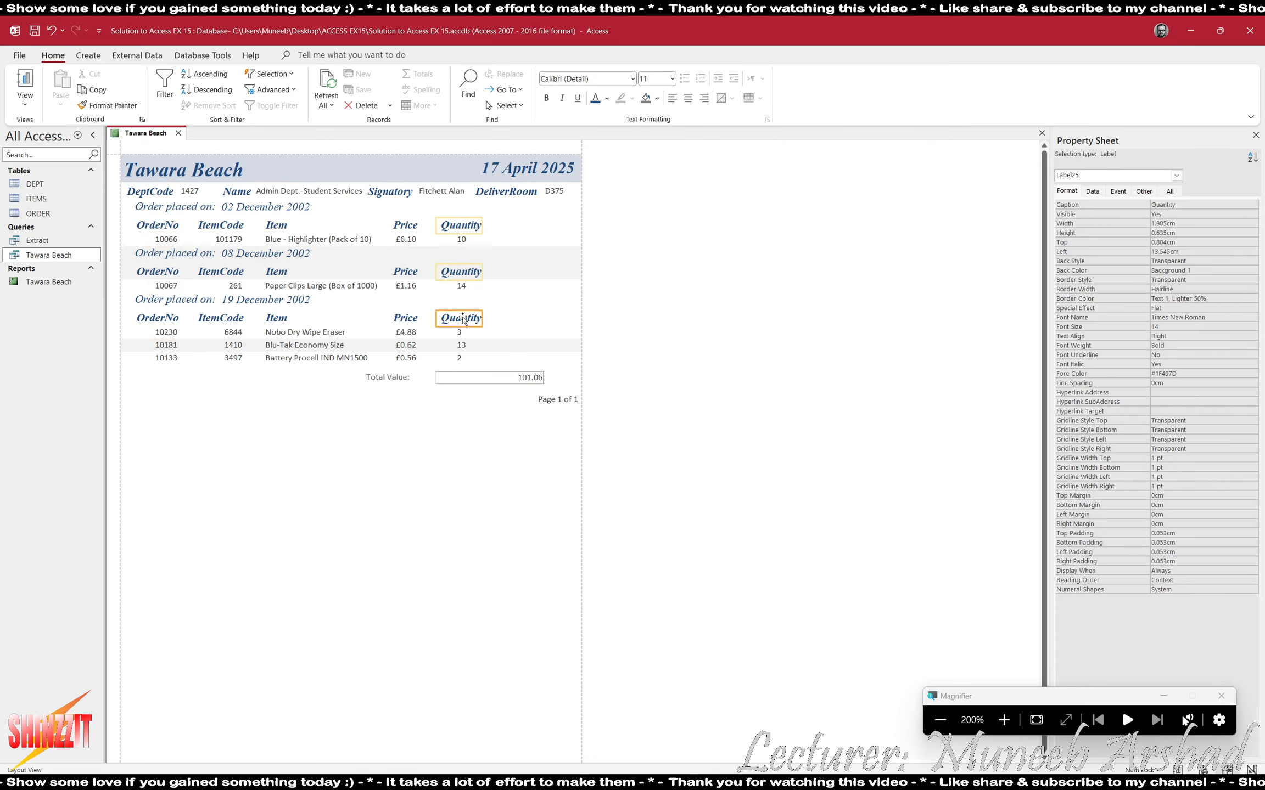
{"action": "left_click", "coordinate": [466, 55]}
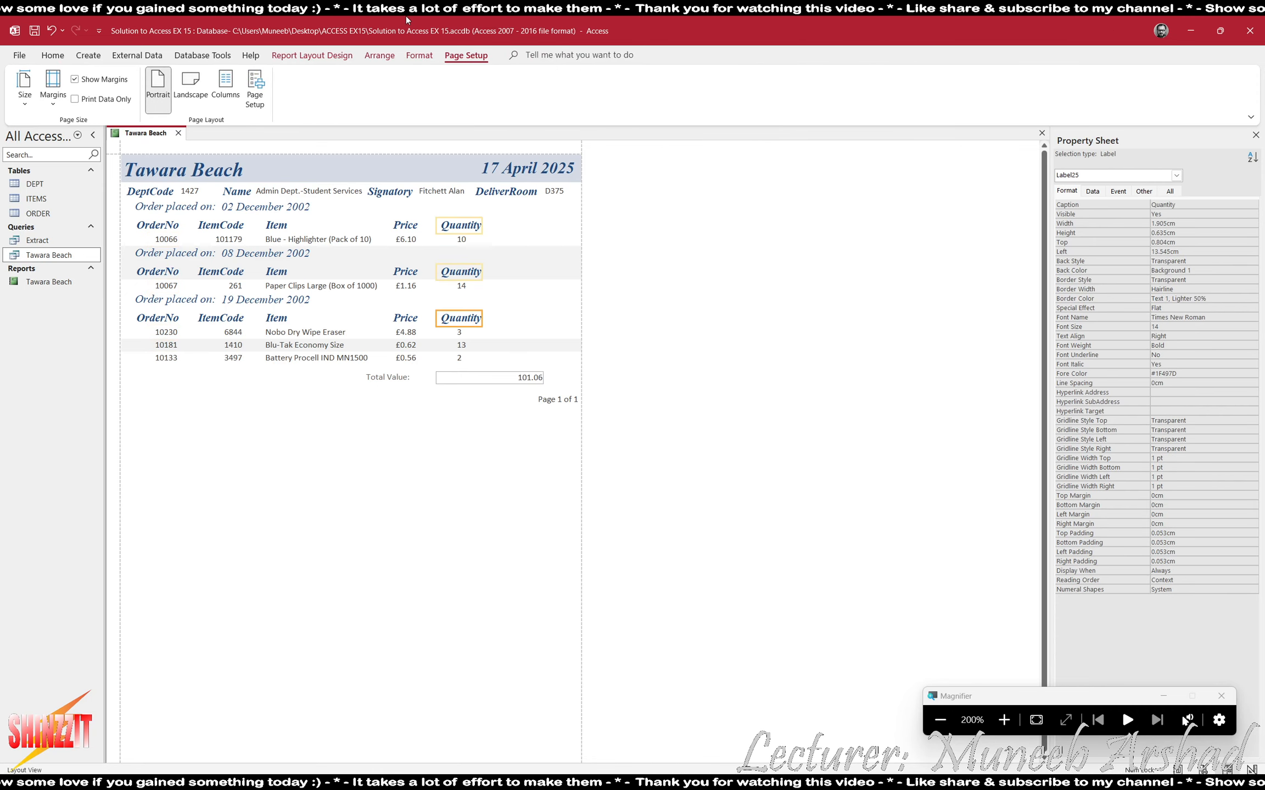
{"action": "left_click", "coordinate": [420, 55]}
{"action": "left_click", "coordinate": [248, 79]}
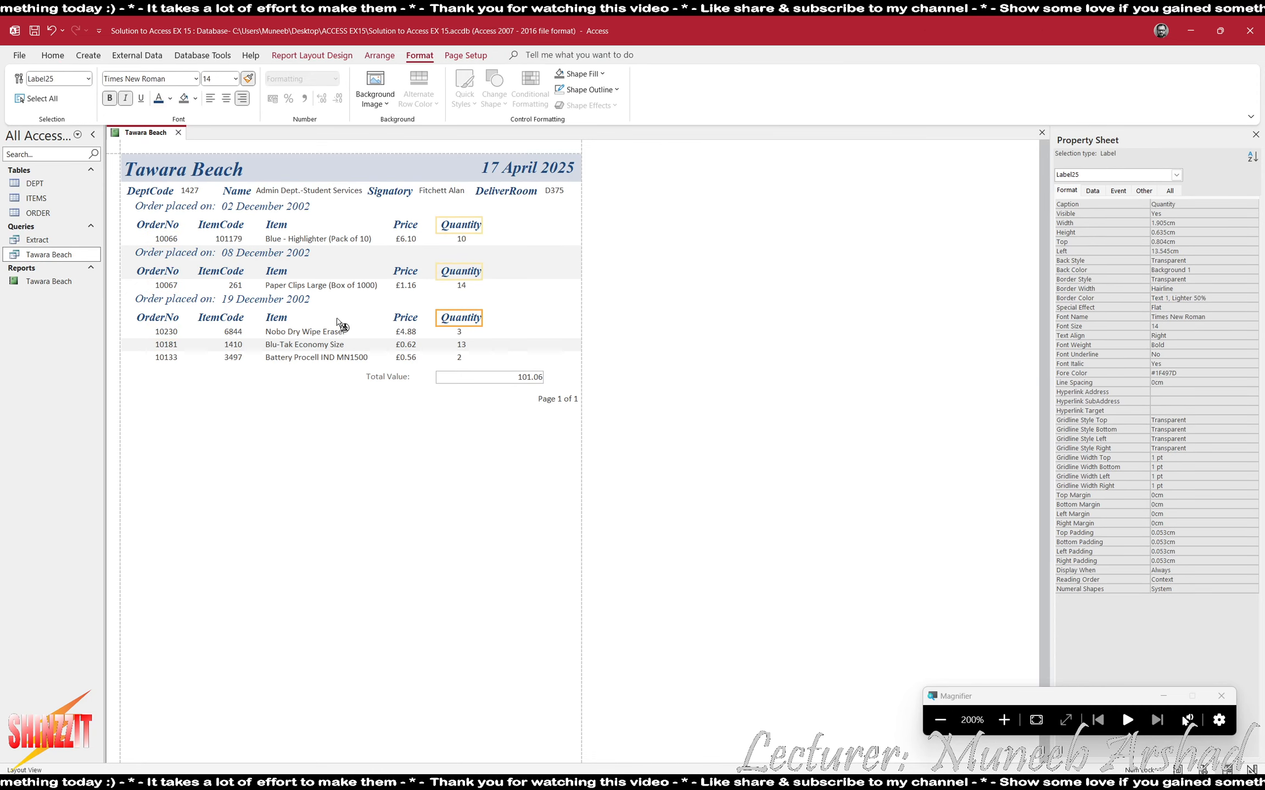
{"action": "left_click", "coordinate": [387, 377]}
- Give the total amount box a transparent outline
{"action": "left_click", "coordinate": [489, 376]}
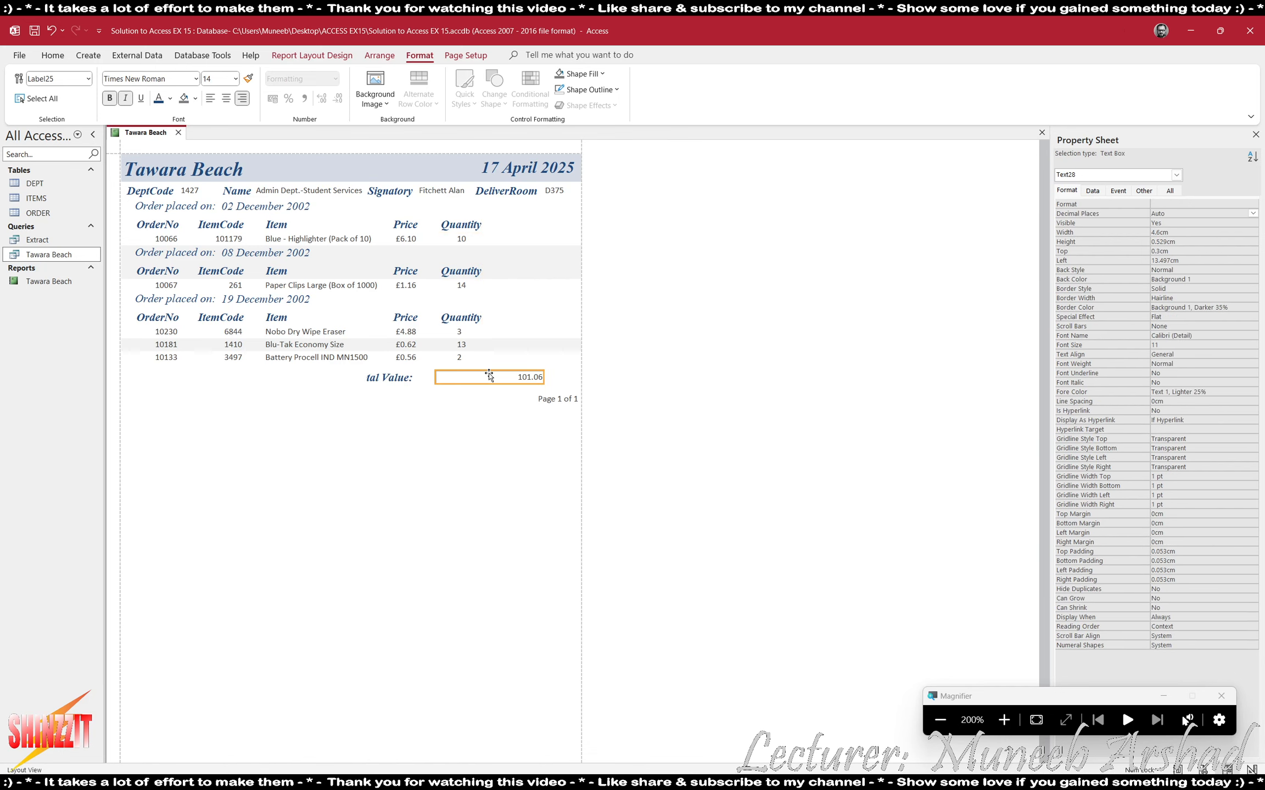
{"action": "left_click", "coordinate": [588, 89]}
{"action": "left_click", "coordinate": [604, 437]}
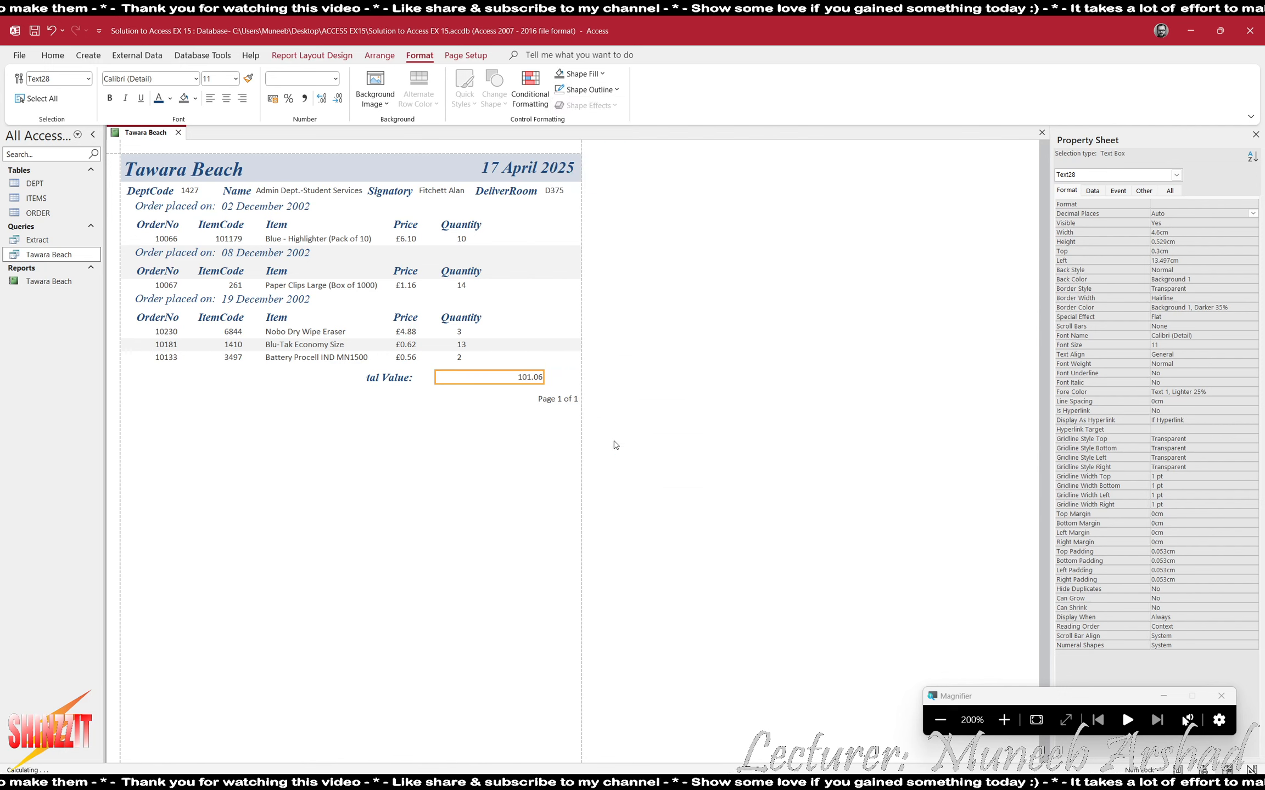
- Set the total amount box's format to Currency with 2 decimal places
{"action": "right_click", "coordinate": [510, 372]}
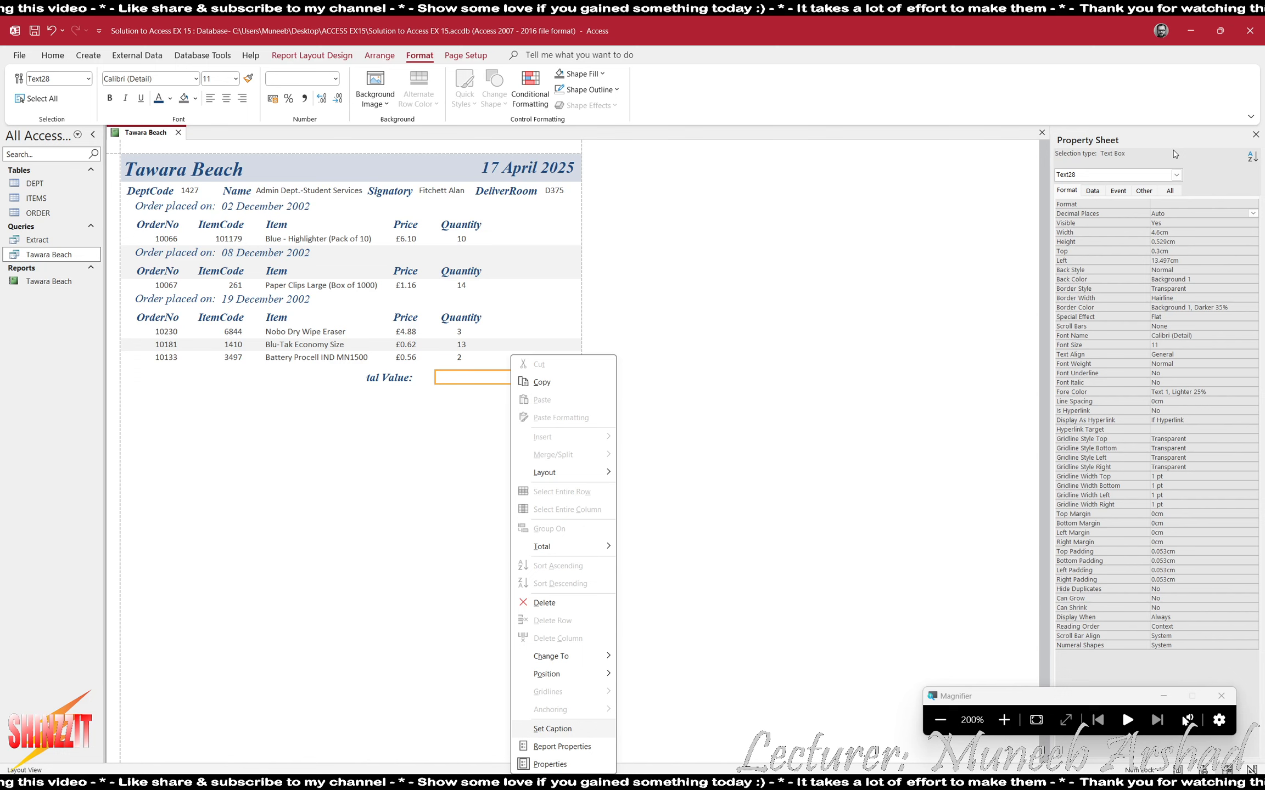
{"action": "left_click", "coordinate": [1239, 210]}
{"action": "left_click", "coordinate": [1252, 203]}
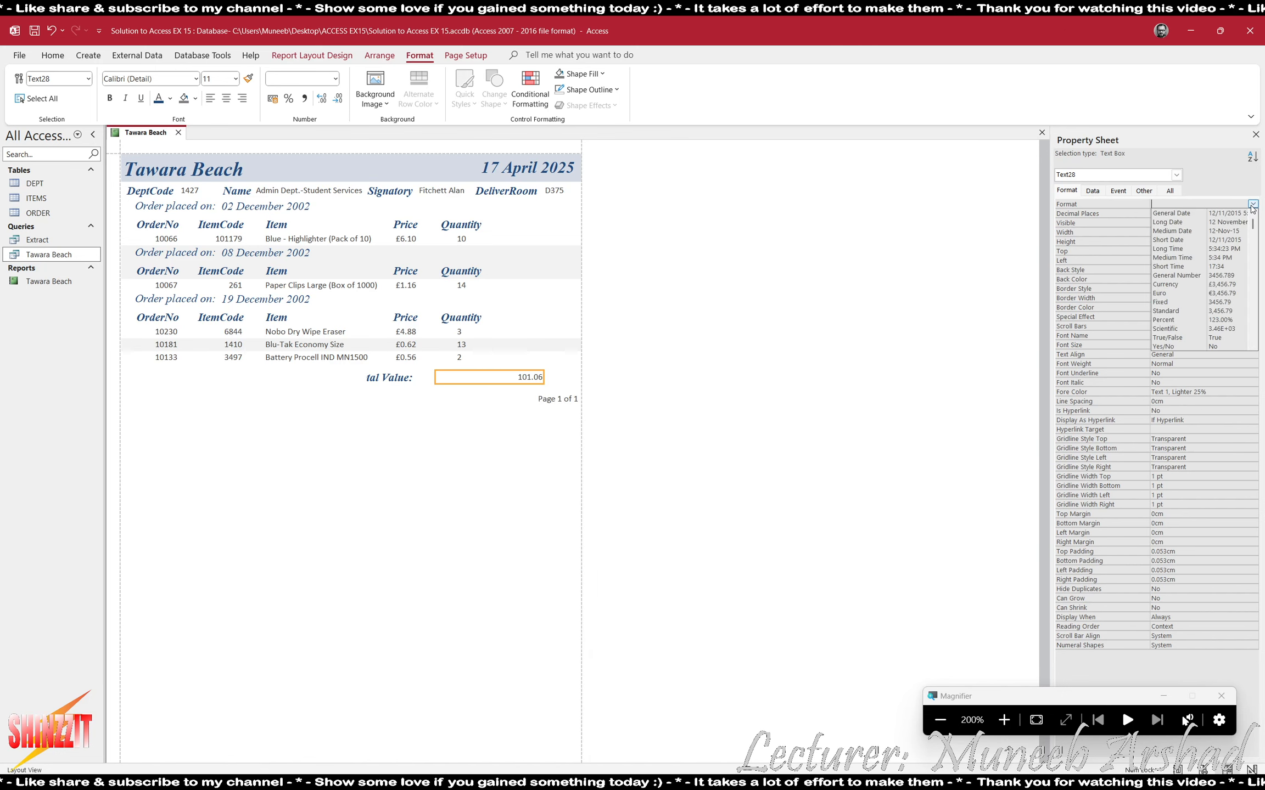
{"action": "left_click", "coordinate": [1192, 284]}
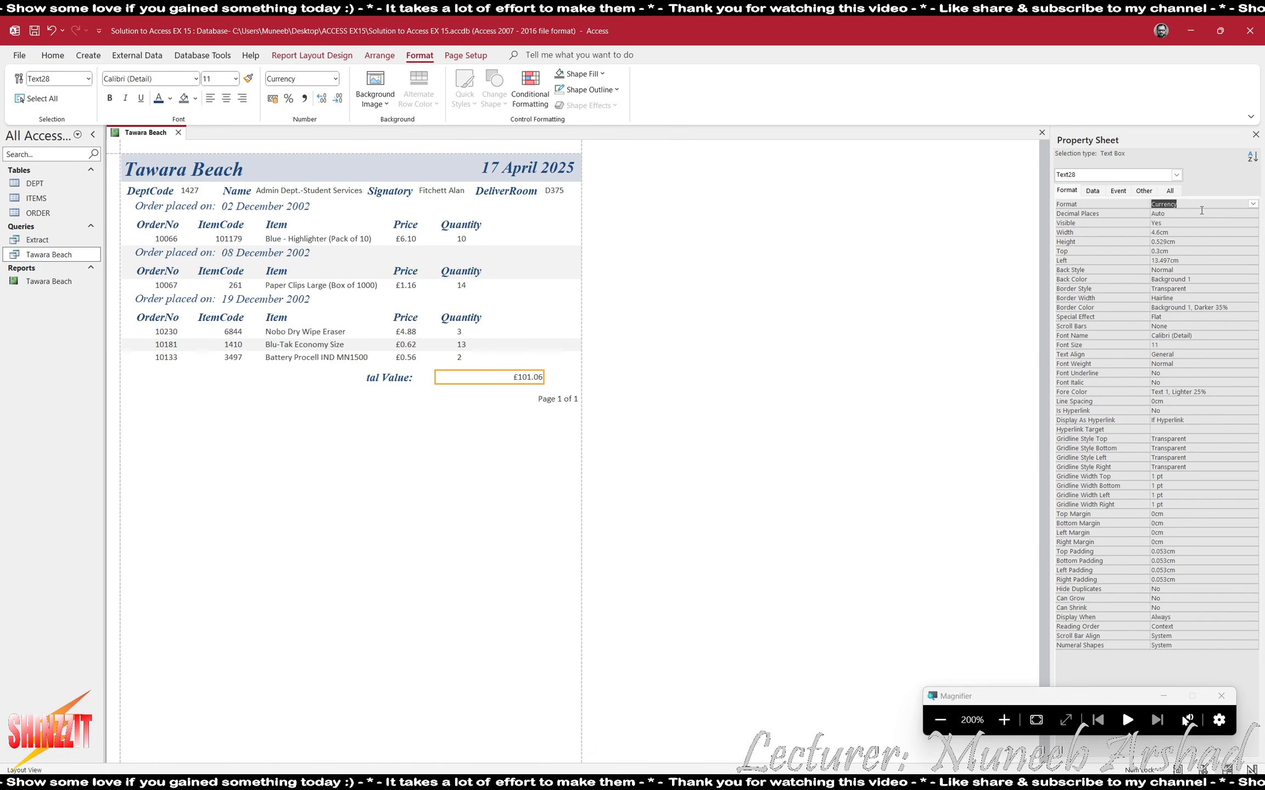
{"action": "left_click", "coordinate": [1252, 213]}
{"action": "left_click", "coordinate": [1187, 254]}
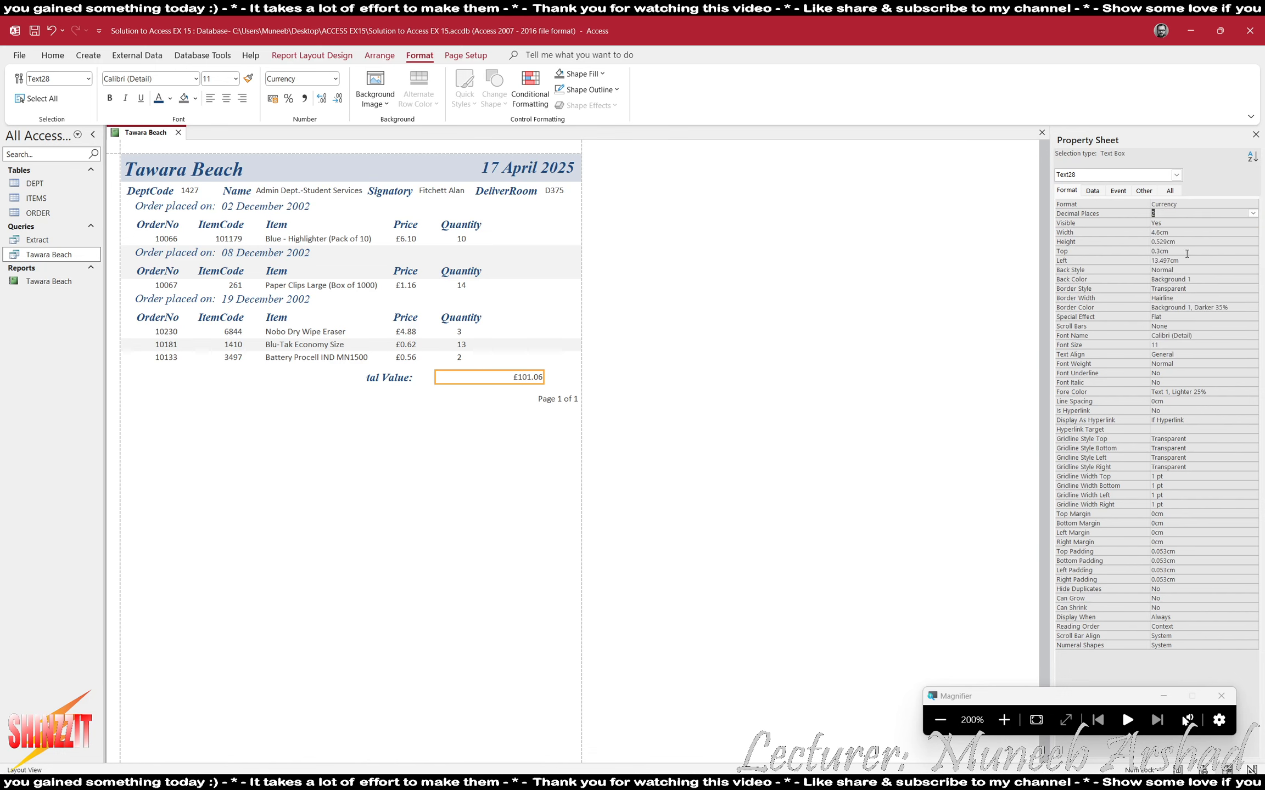
- Widen the "Total Value:" label to about 2.69 cm and move it right, under the Quantity column
{"action": "left_click", "coordinate": [407, 378]}
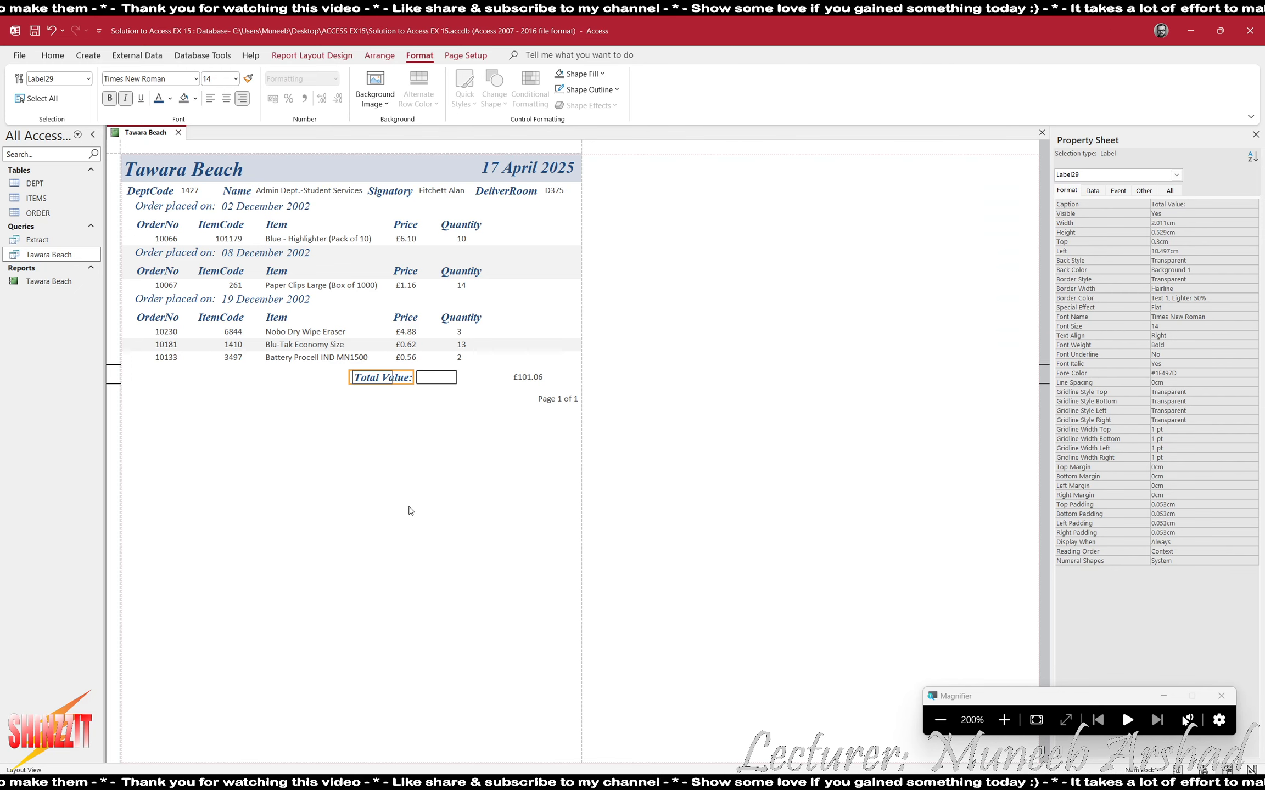
{"action": "key", "text": "Right"}
{"action": "key", "text": "Right"}
{"action": "key", "text": "Right"}
{"action": "key", "text": "Right"}
{"action": "key", "text": "Right"}
{"action": "key", "text": "Right"}
{"action": "key", "text": "Right"}
{"action": "key", "text": "Right"}
{"action": "key", "text": "Right"}
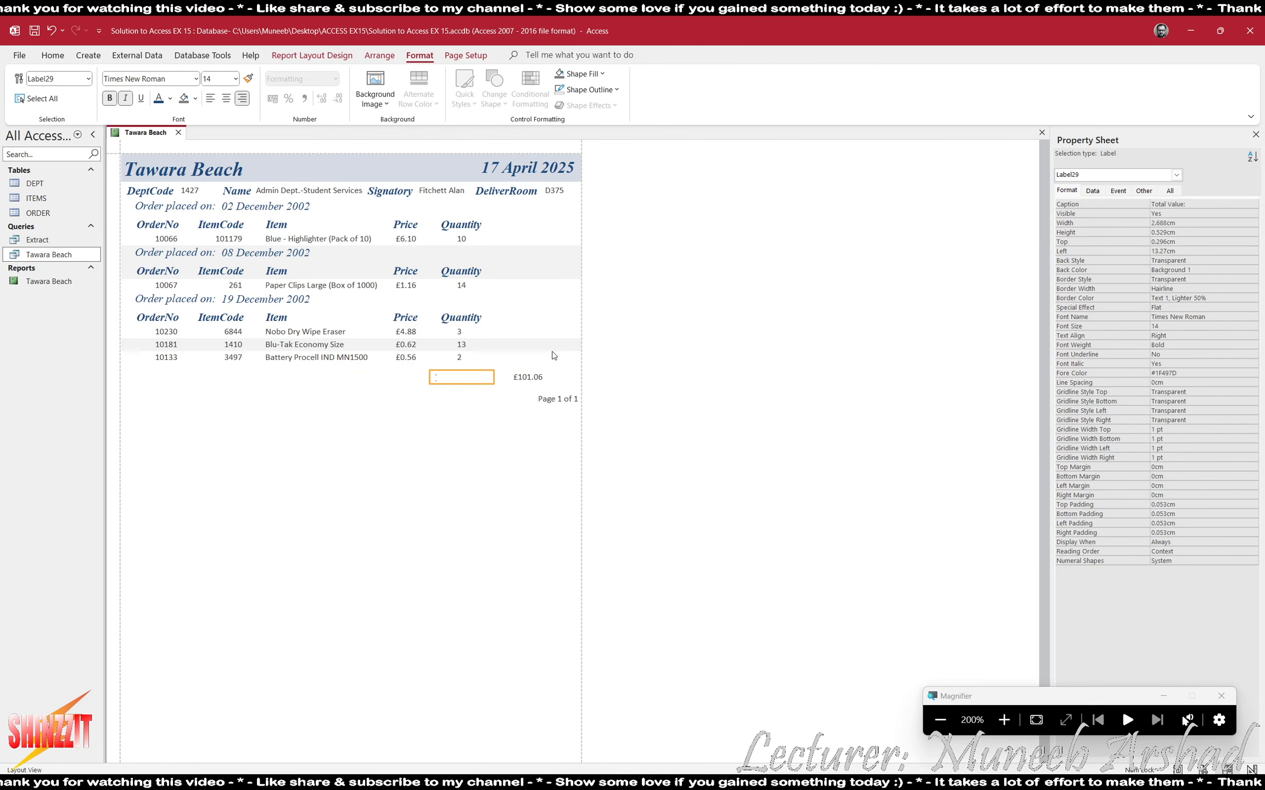
- Nudge the "Total Value:" label further right so it sits directly beside the total amount
{"action": "left_click", "coordinate": [514, 378]}
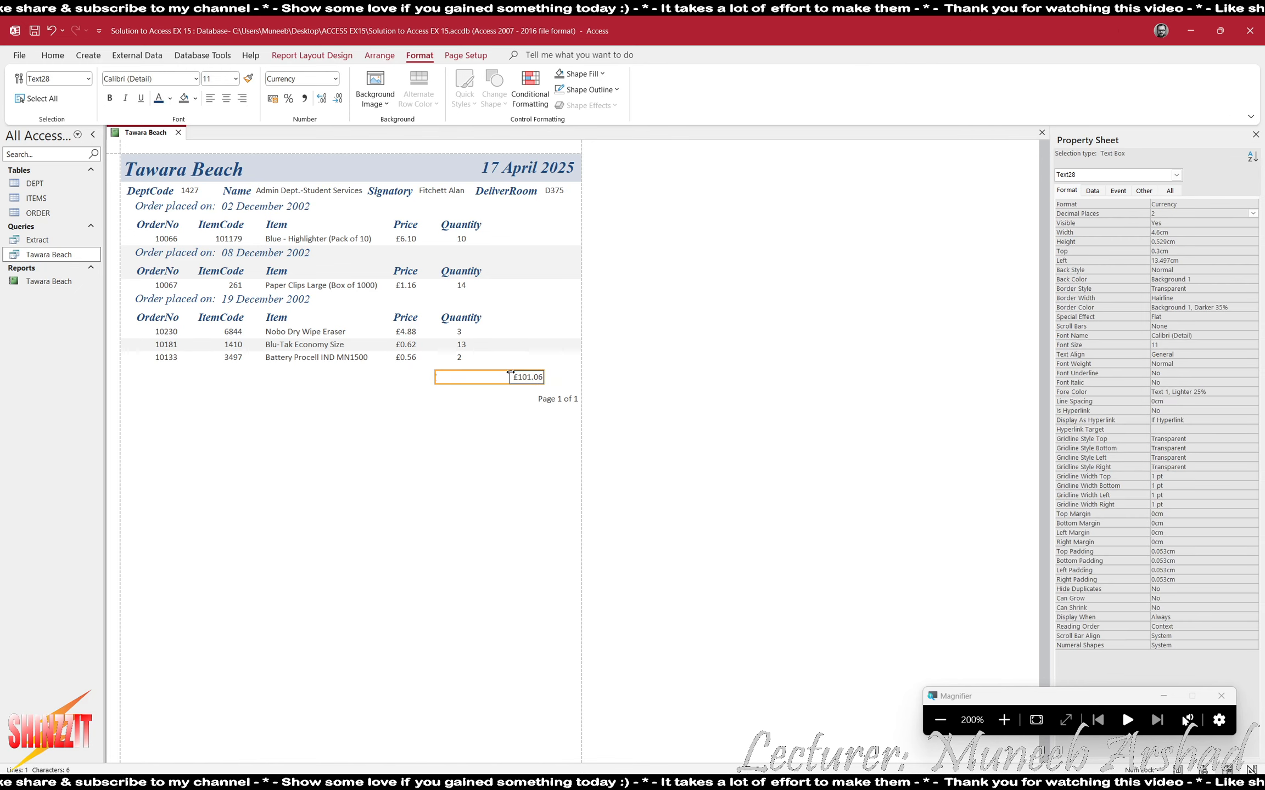
{"action": "left_click", "coordinate": [488, 384]}
{"action": "key", "text": "Right"}
{"action": "key", "text": "Right"}
{"action": "key", "text": "Right"}
{"action": "key", "text": "Right"}
{"action": "key", "text": "Right"}
{"action": "key", "text": "Right"}
{"action": "key", "text": "Right"}
{"action": "key", "text": "Right"}
{"action": "key", "text": "Right"}
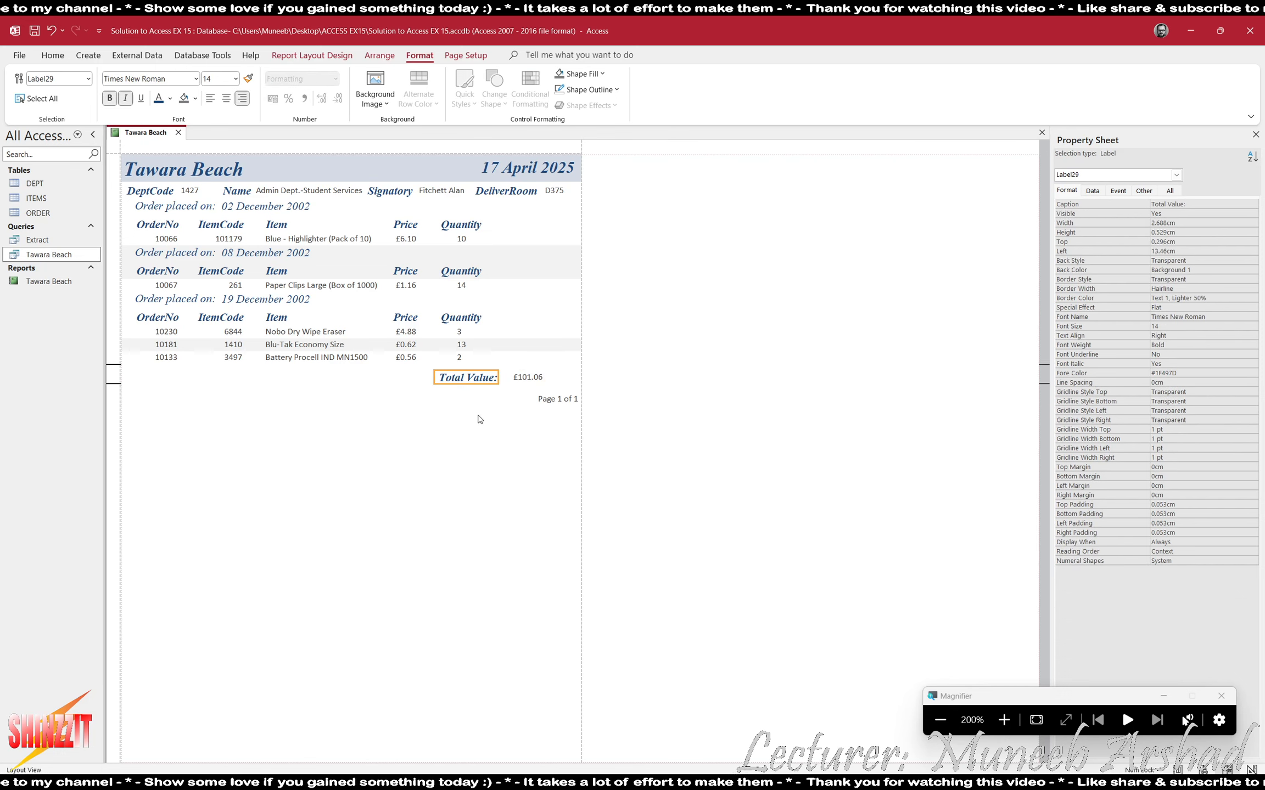
{"action": "left_click", "coordinate": [437, 523]}
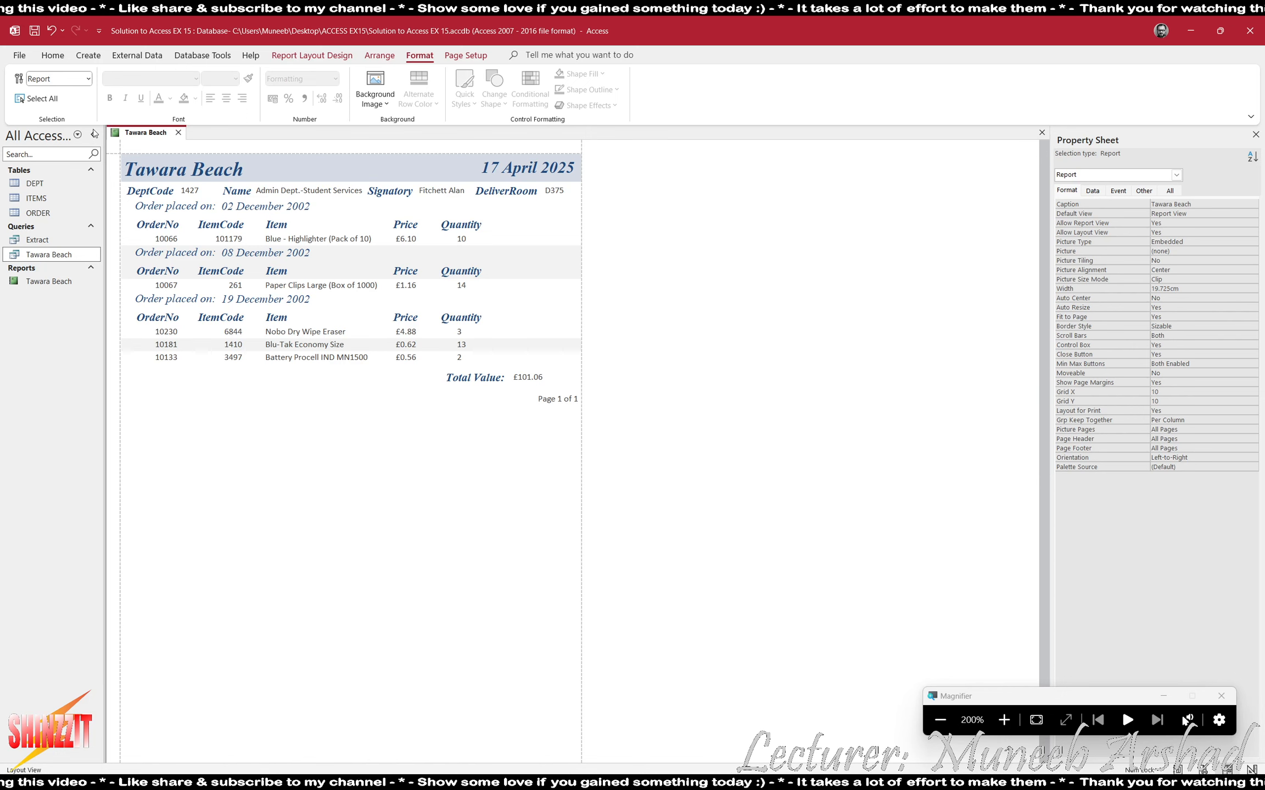
- Close the Tawara Beach report and save its changes
{"action": "left_click", "coordinate": [177, 132]}
{"action": "left_click", "coordinate": [585, 438]}
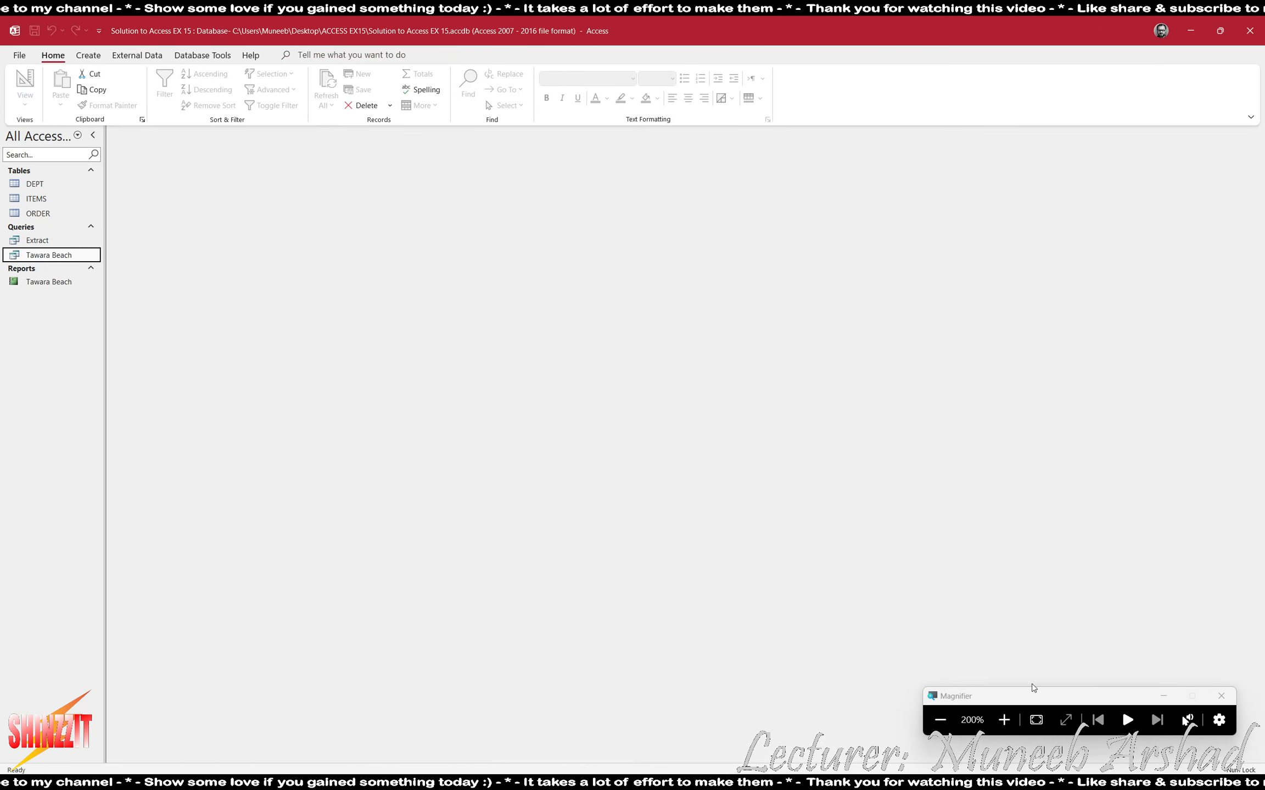
- Reset the screen magnification to 100%, then read tasks 7 to 9 and the sample pivot table in the ACCESS EX15 PDF in Adobe Acrobat
{"action": "left_click", "coordinate": [940, 719]}
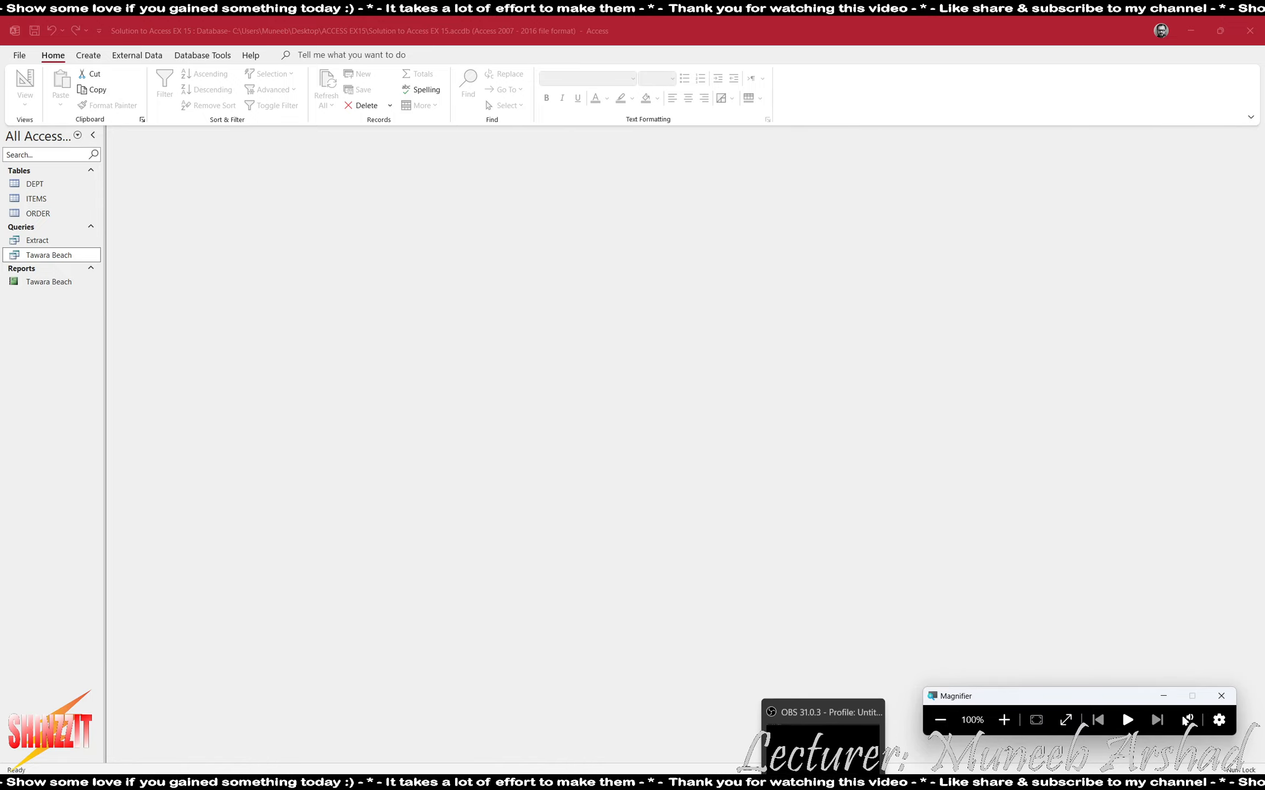
{"action": "left_click", "coordinate": [850, 784]}
{"action": "scroll", "coordinate": [362, 480], "scroll_direction": "down", "scroll_amount": 10}
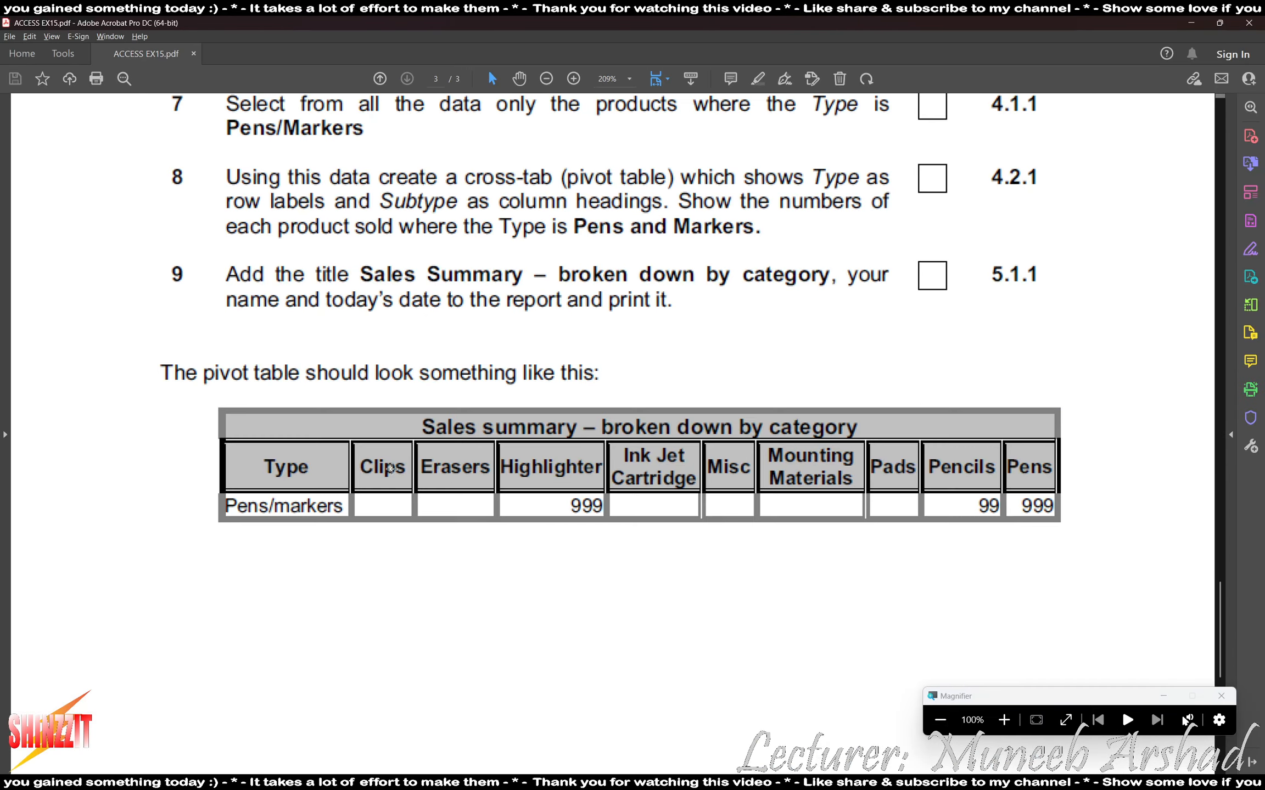
{"action": "scroll", "coordinate": [381, 529], "scroll_direction": "up", "scroll_amount": 1}
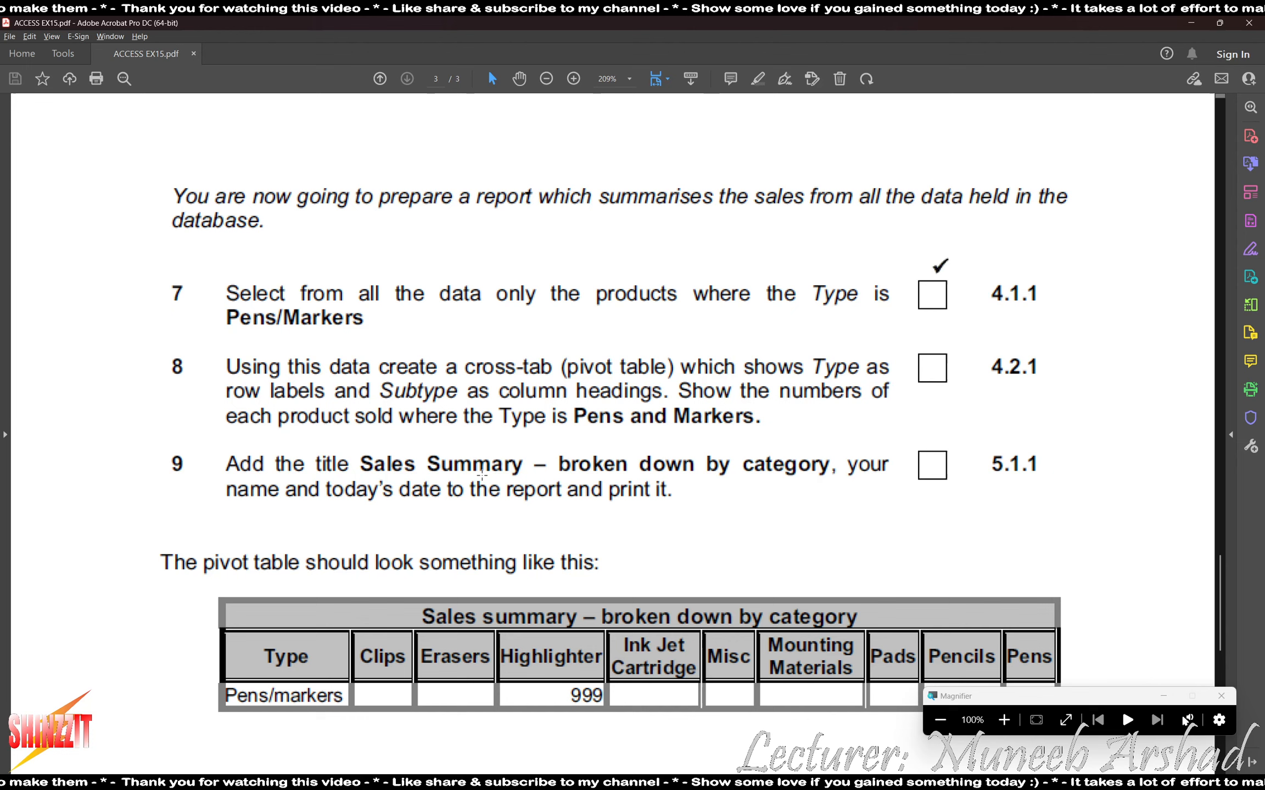
{"action": "key", "text": "alt+Tab"}
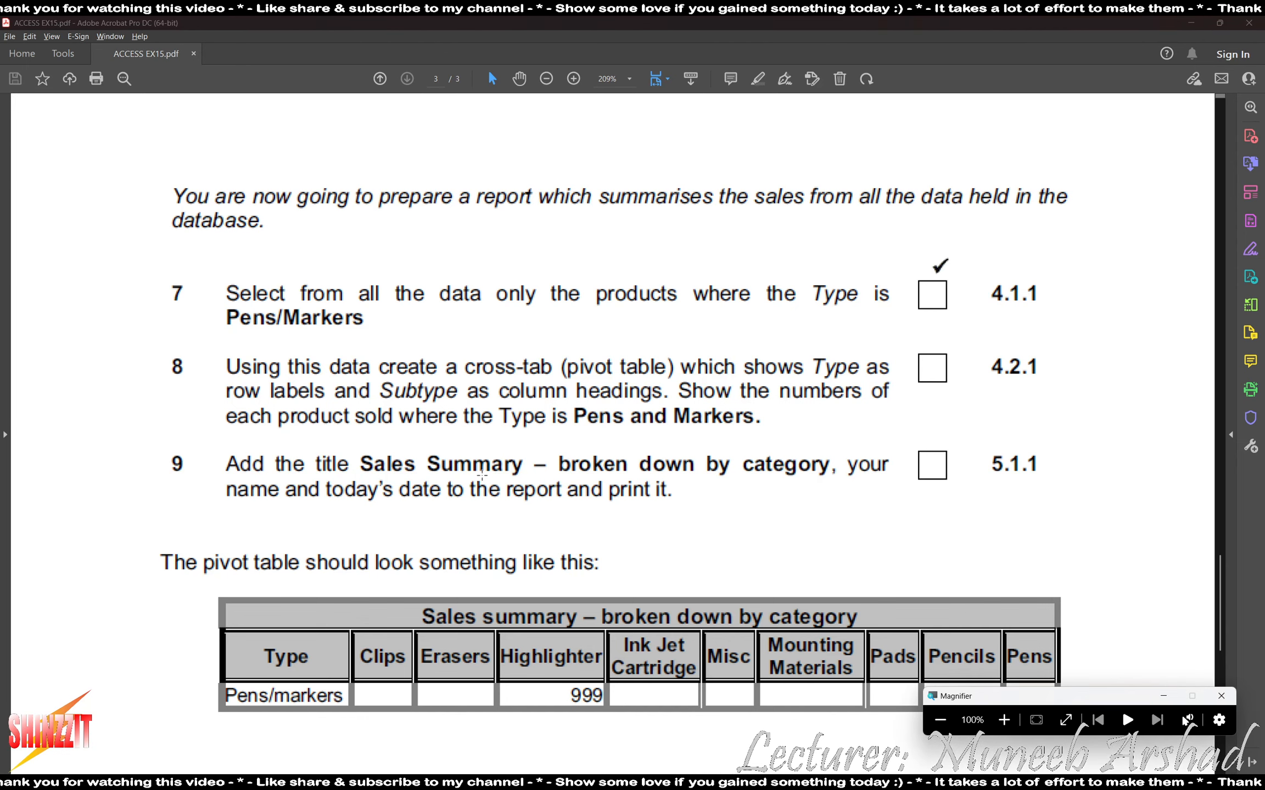
- Switch to Access, create a query design with the DEPT, ITEMS and ORDER tables, and lengthen the ITEMS box to show all its fields
{"action": "key", "text": "alt+Tab"}
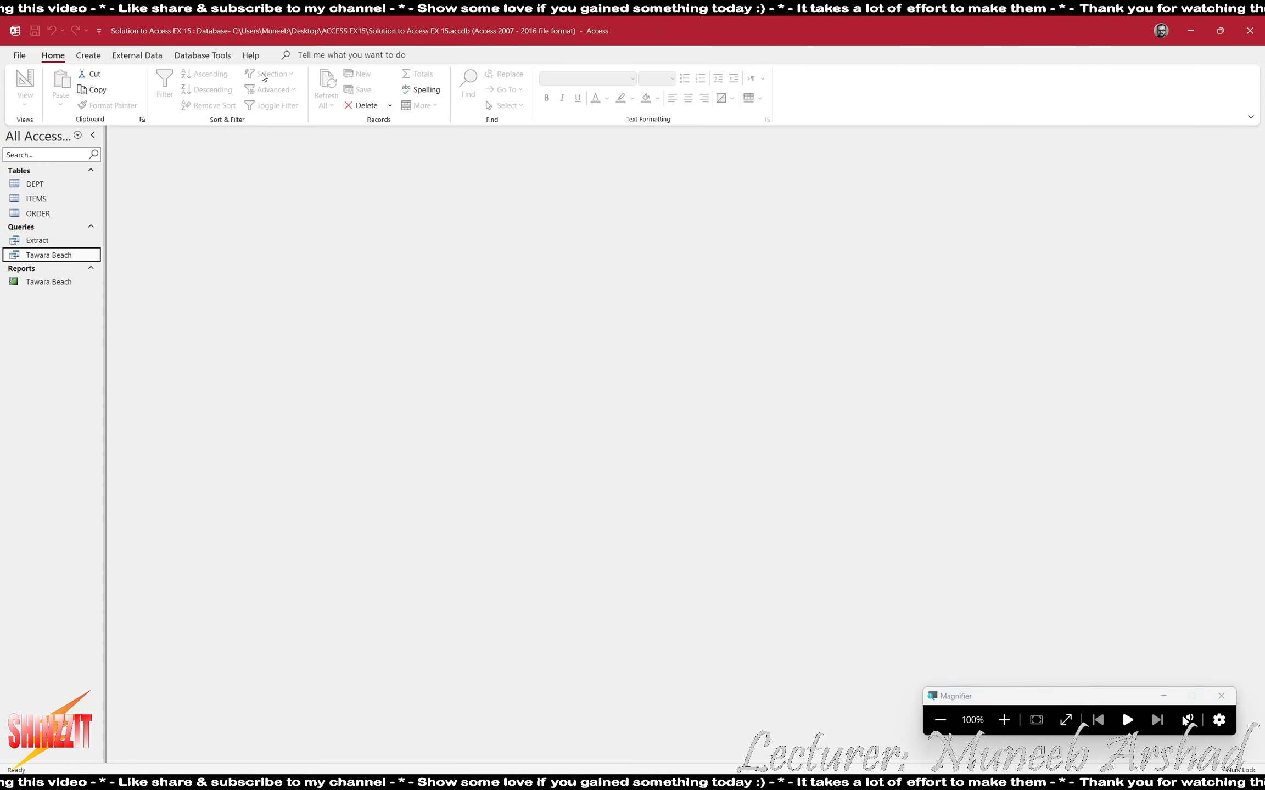
{"action": "left_click", "coordinate": [87, 54]}
{"action": "left_click", "coordinate": [203, 93]}
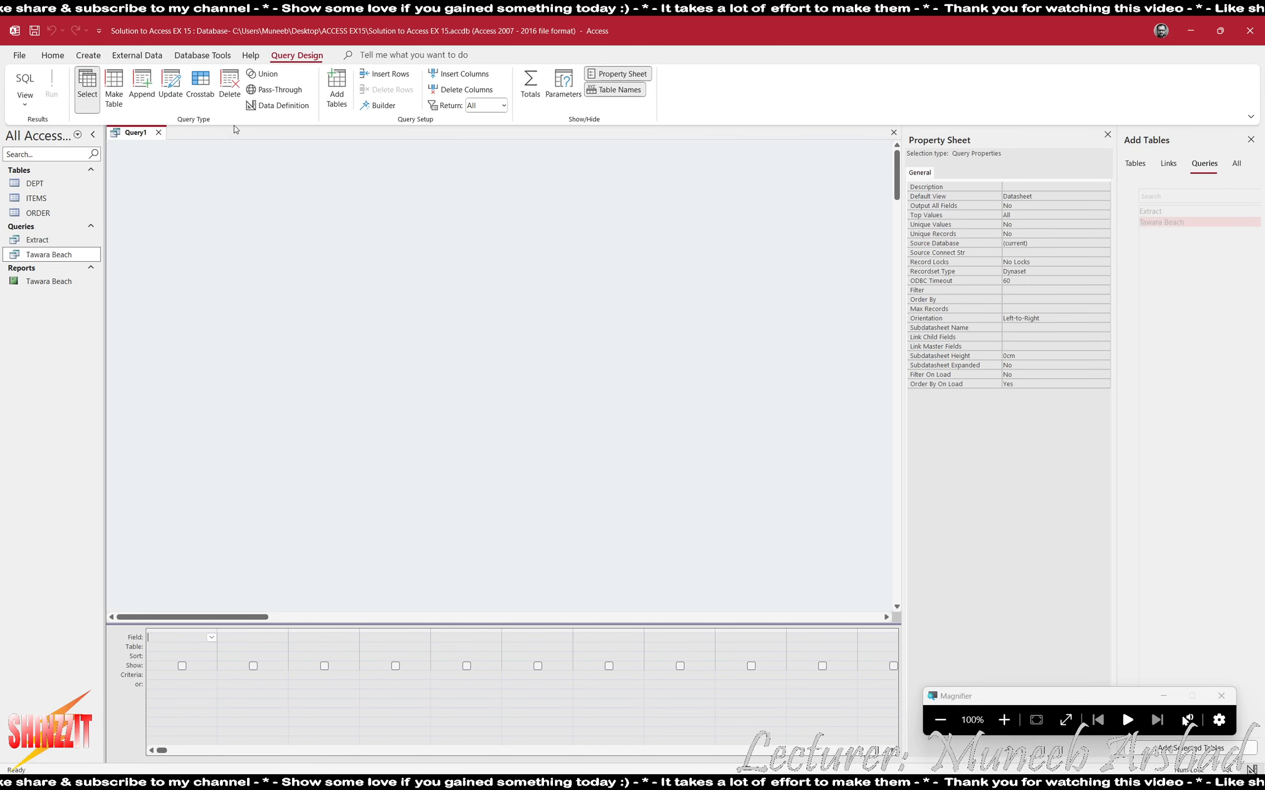
{"action": "left_click", "coordinate": [1144, 163]}
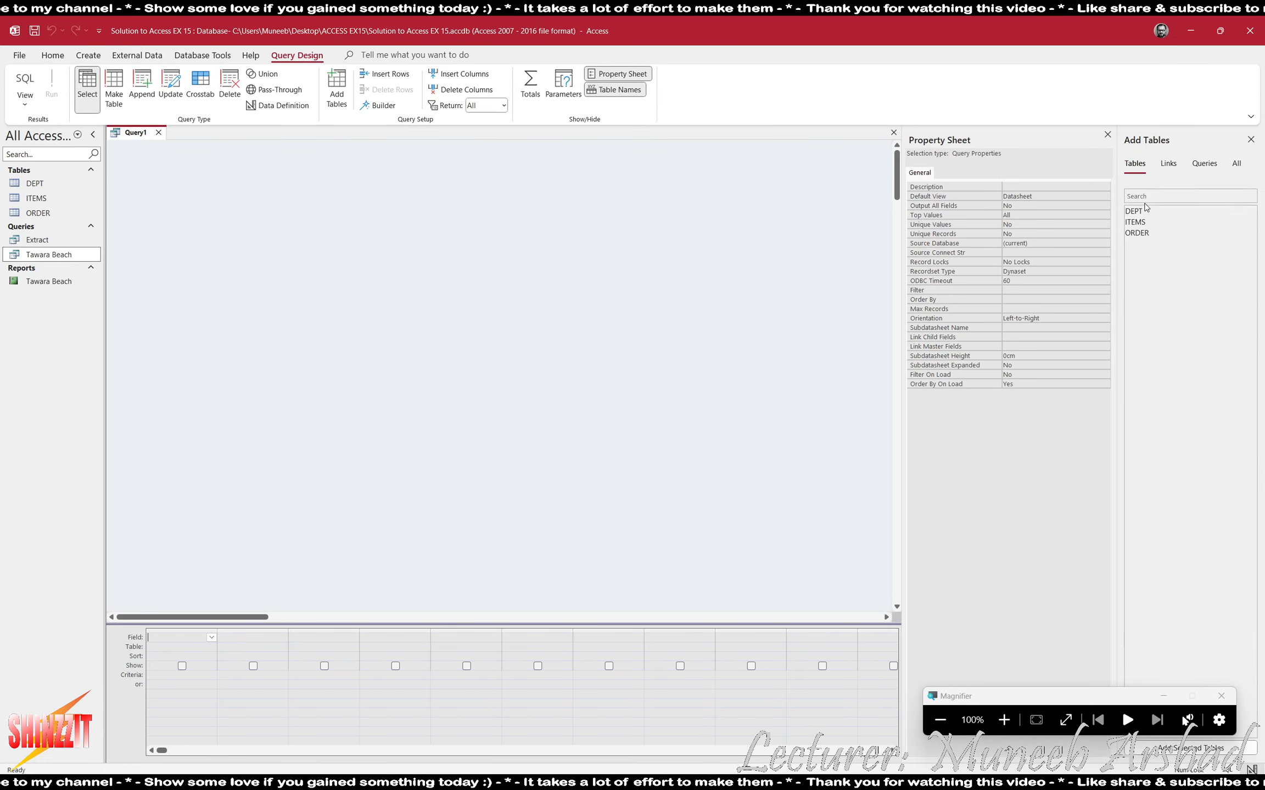
{"action": "double_click", "coordinate": [1136, 210]}
{"action": "double_click", "coordinate": [1136, 222]}
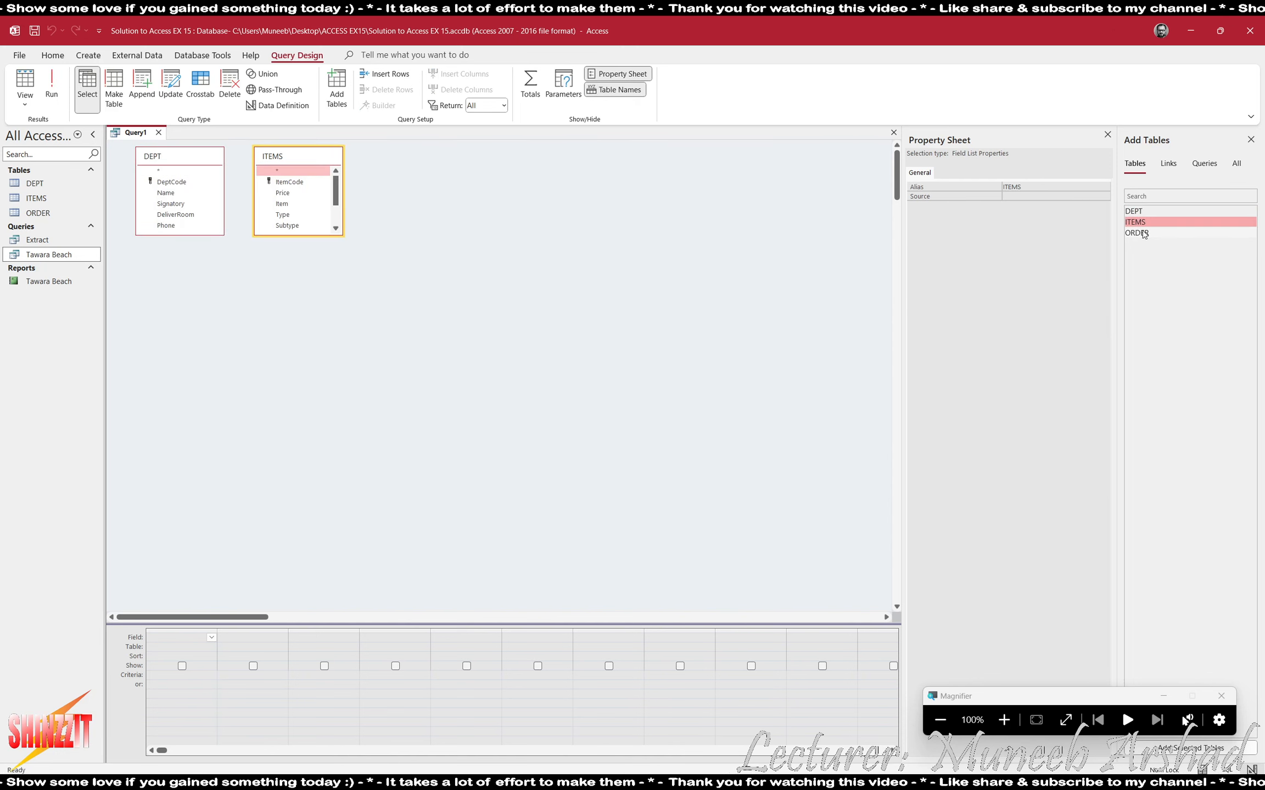
{"action": "double_click", "coordinate": [1137, 233]}
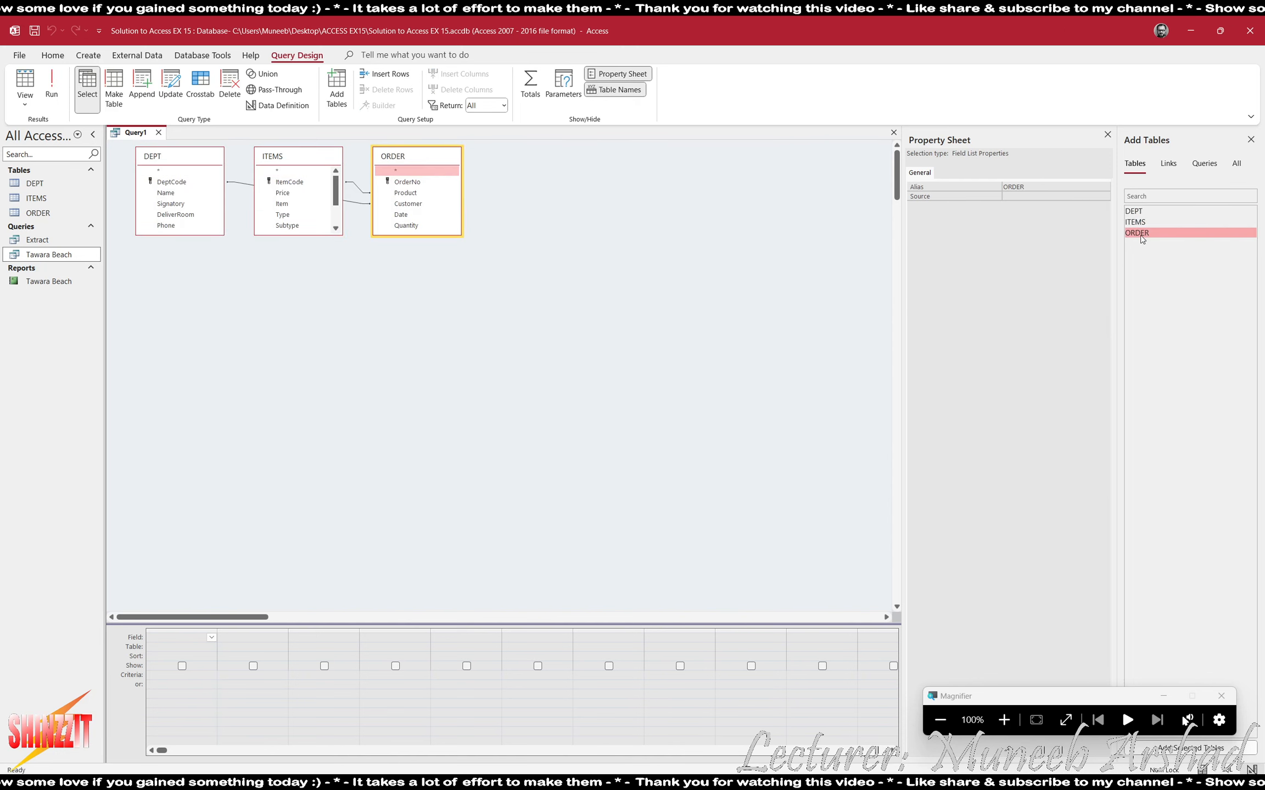
{"action": "left_click", "coordinate": [313, 238]}
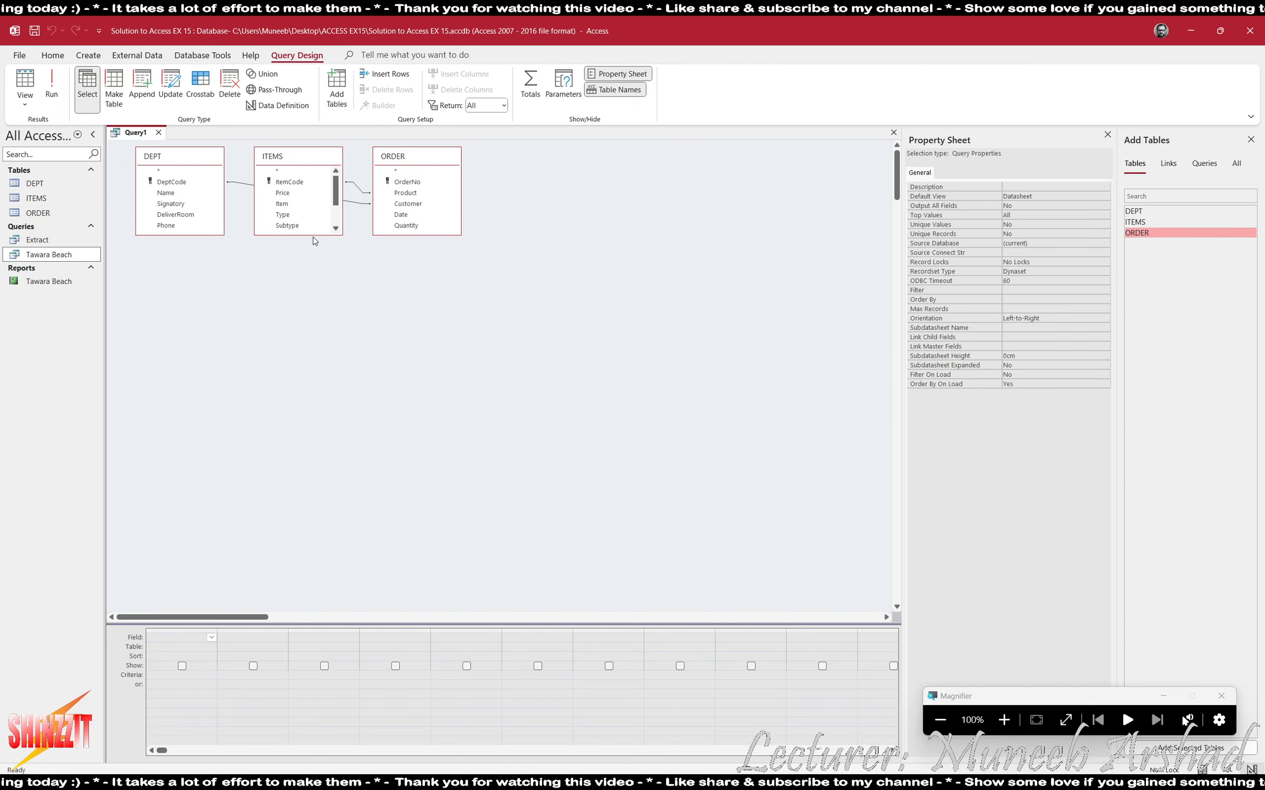
{"action": "left_click_drag", "start_coordinate": [316, 234], "coordinate": [317, 287]}
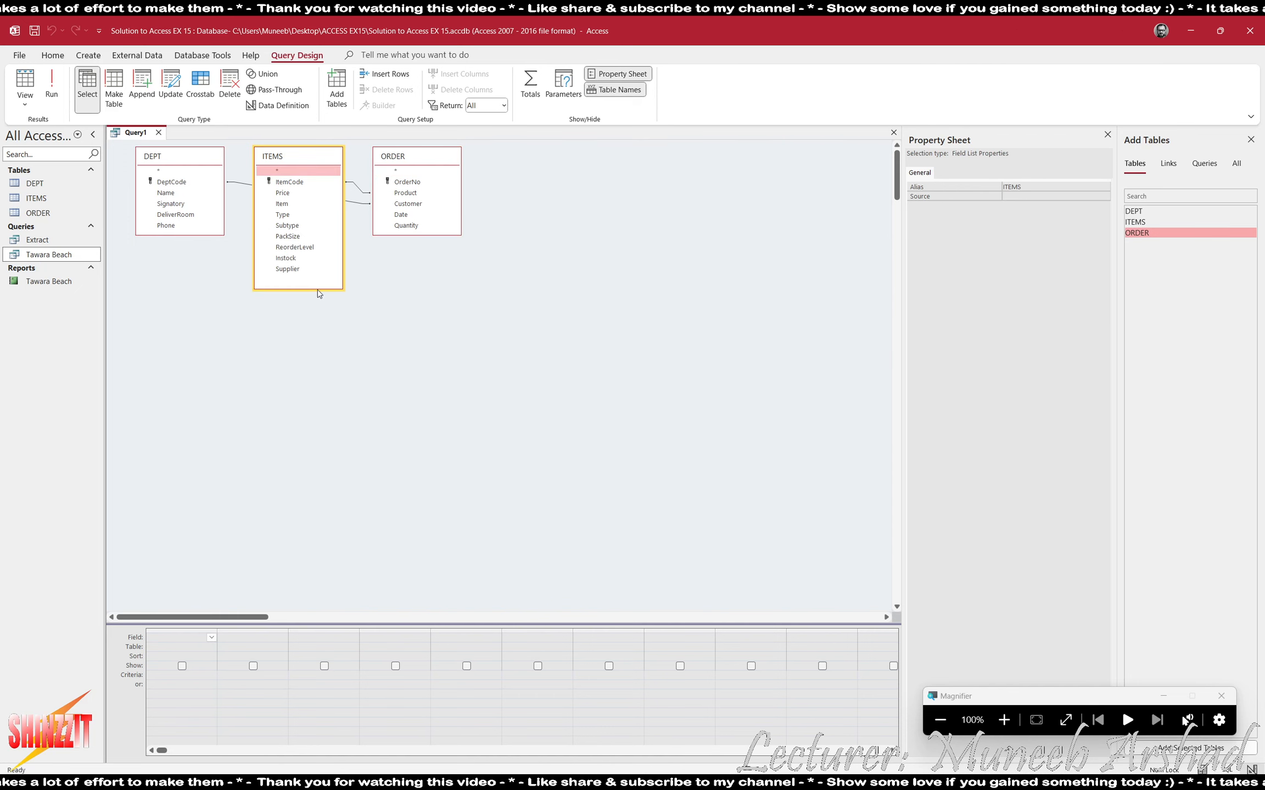
- Consult the exercise tasks in Adobe Acrobat, then back in Access add the Type field from ITEMS to the query and run it
{"action": "key", "text": "alt+Tab"}
{"action": "key", "text": "alt+Tab"}
{"action": "key", "text": "alt+Tab"}
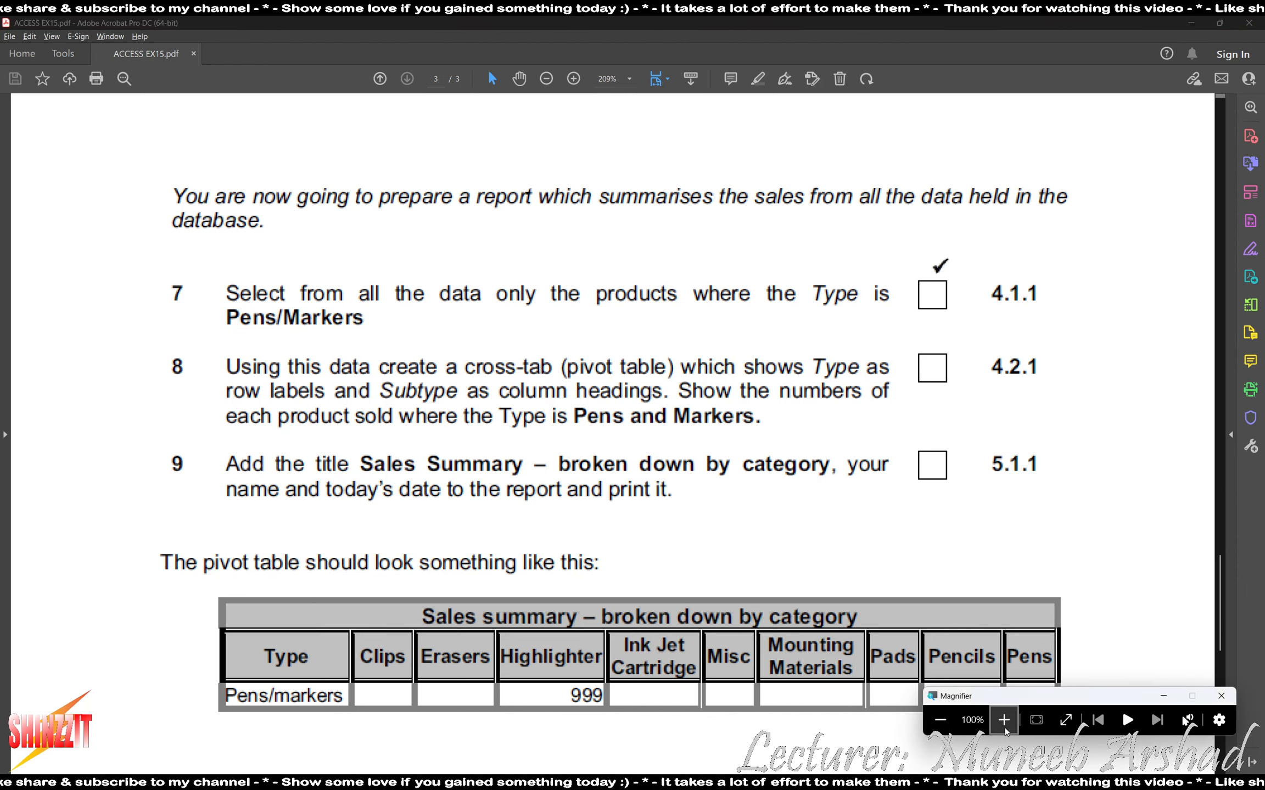
{"action": "key", "text": "alt+Tab"}
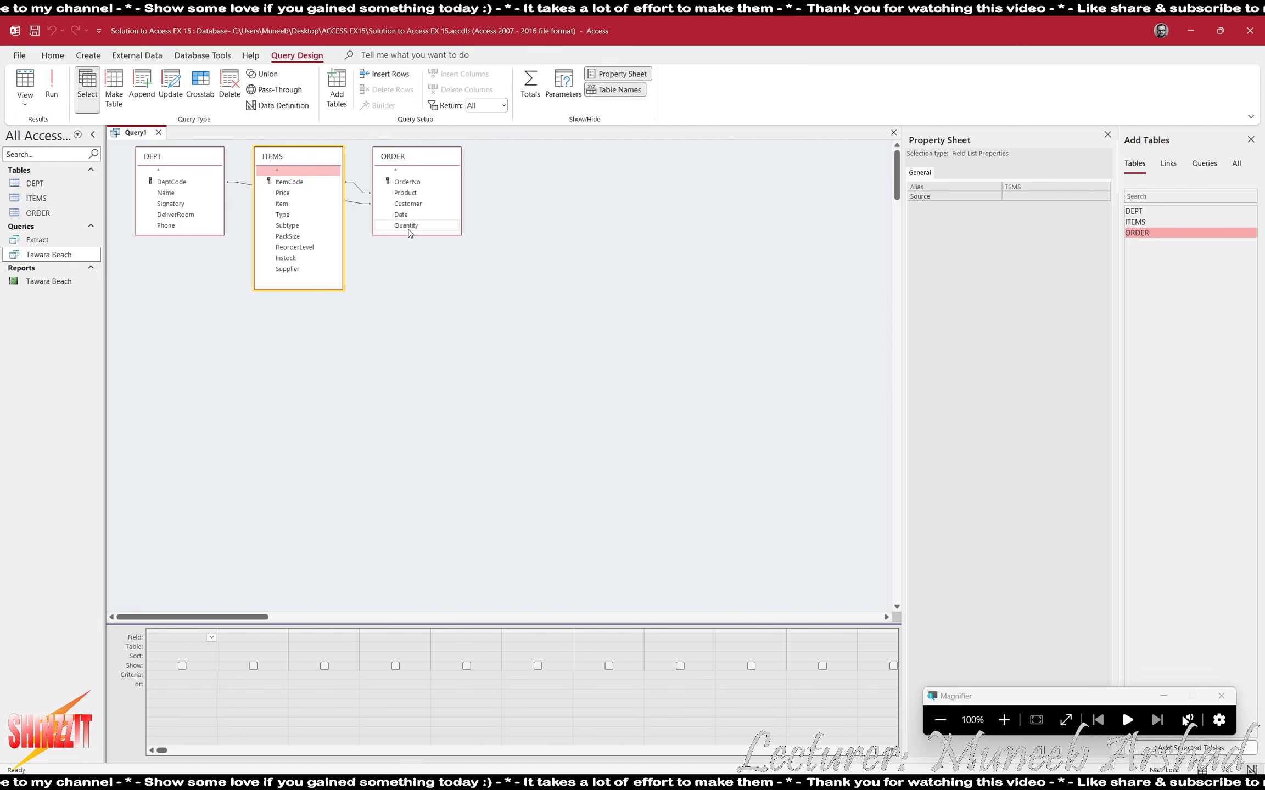
{"action": "double_click", "coordinate": [283, 215]}
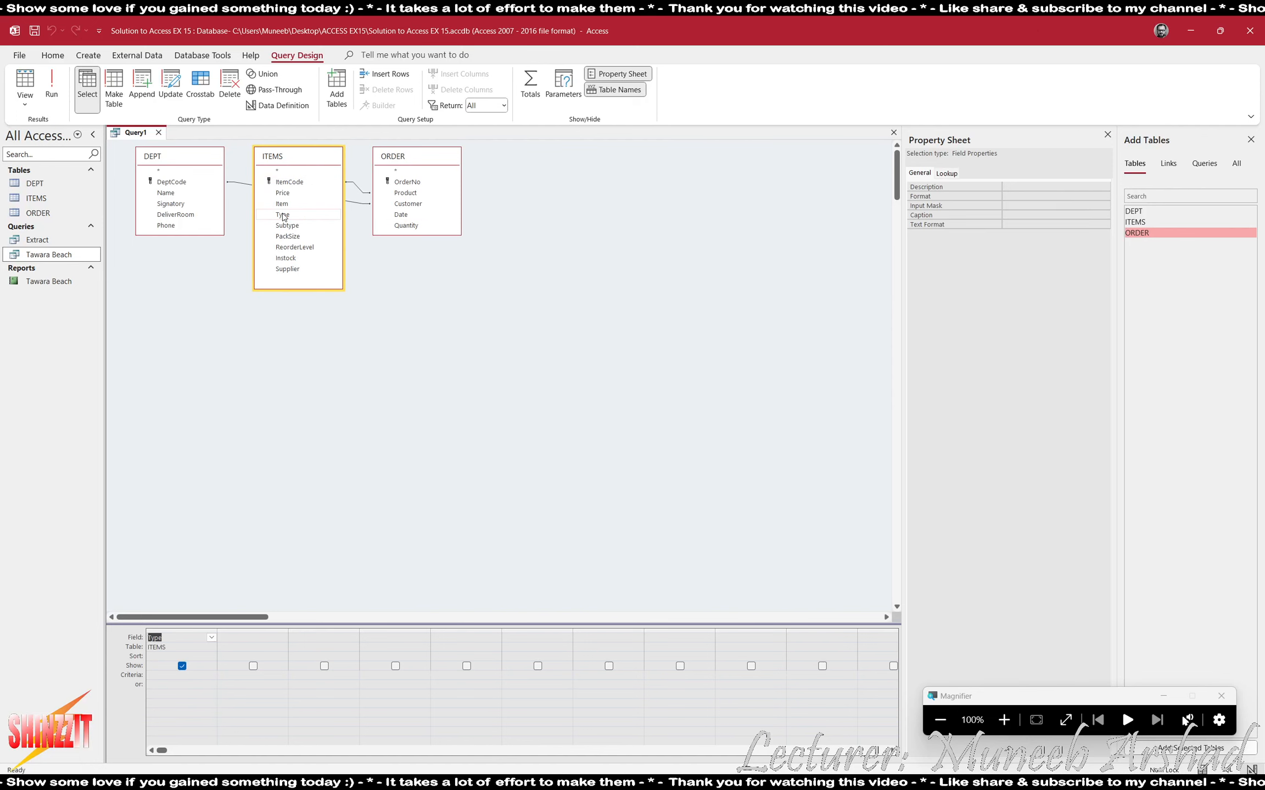
{"action": "left_click", "coordinate": [52, 88]}
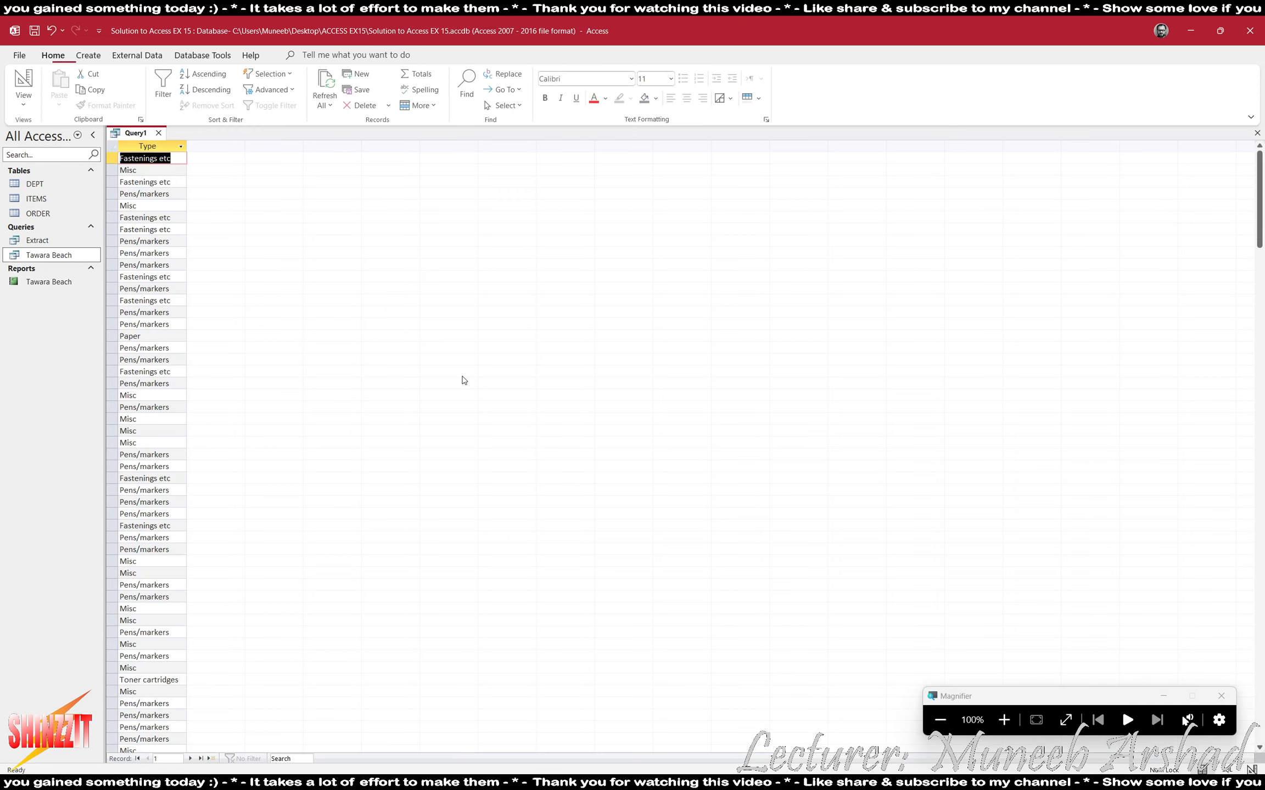
- Copy the value Pens/markers from a record in the Type column of the query results
{"action": "key", "text": "super+plus"}
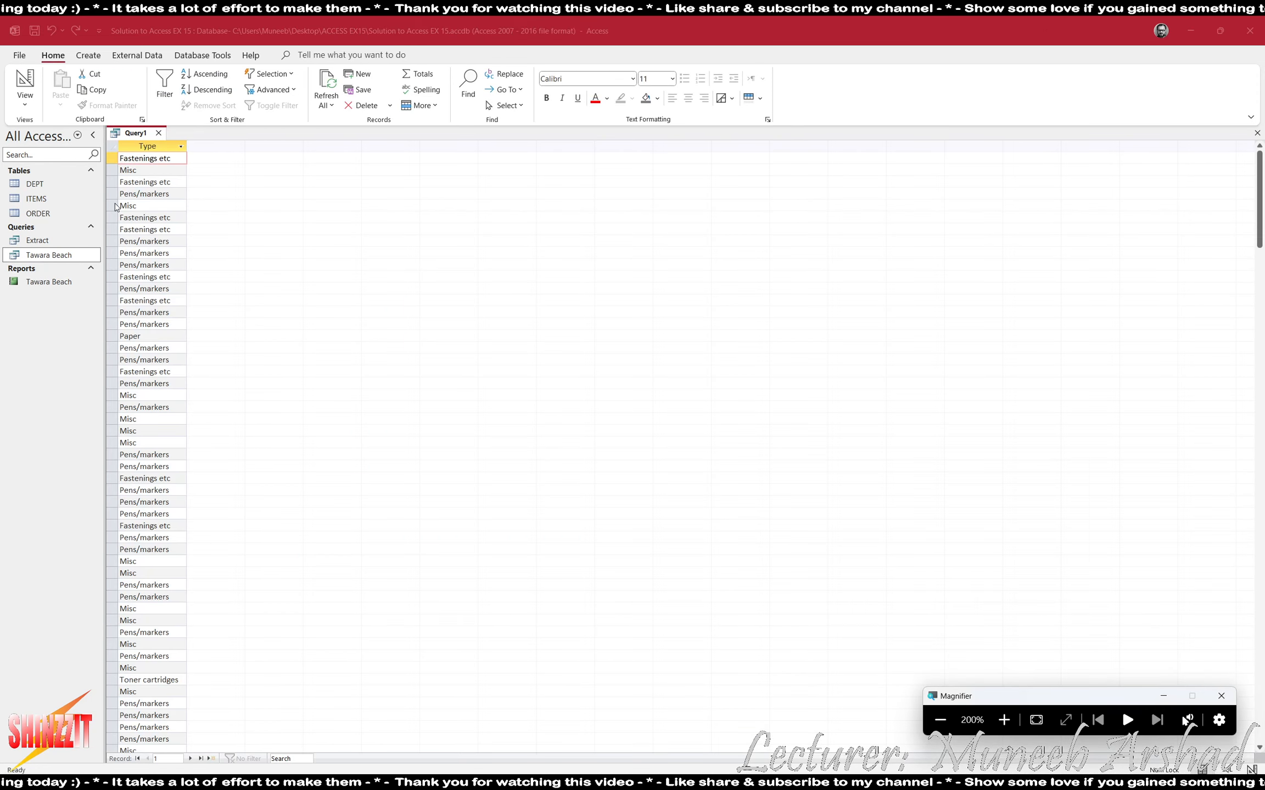
{"action": "left_click", "coordinate": [173, 193]}
{"action": "left_click_drag", "start_coordinate": [174, 193], "coordinate": [117, 194]}
{"action": "key", "text": "ctrl+c"}
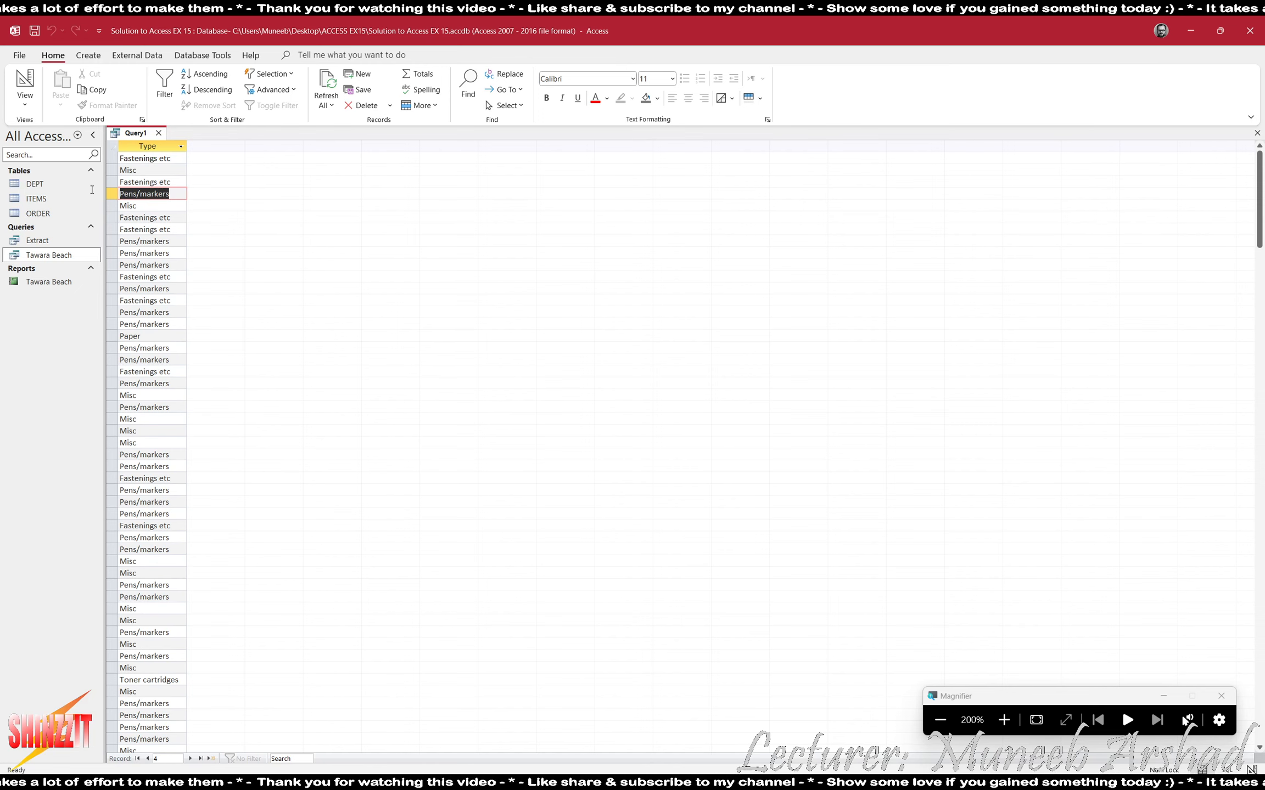
- Set the Type field's criterion to Pens/markers in the query design and run the query to check the filter
{"action": "left_click", "coordinate": [24, 85]}
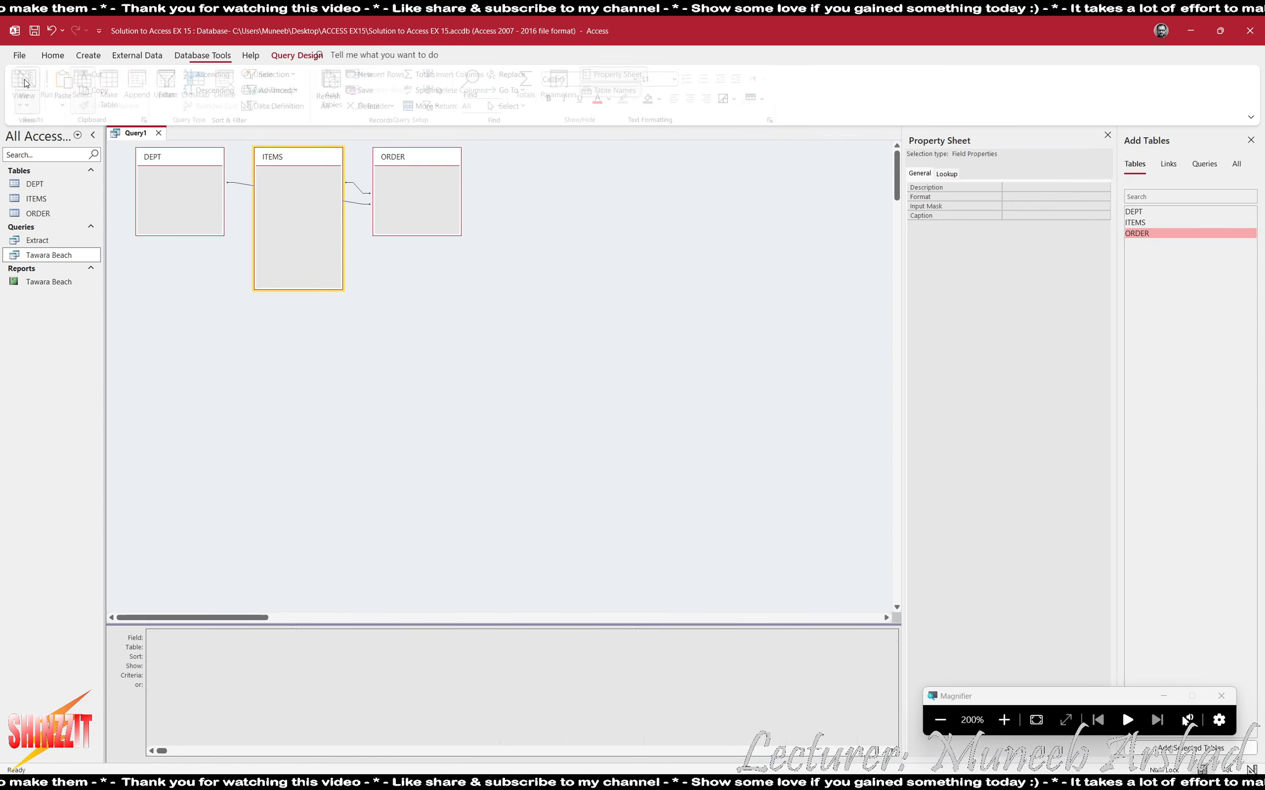
{"action": "left_click", "coordinate": [154, 677]}
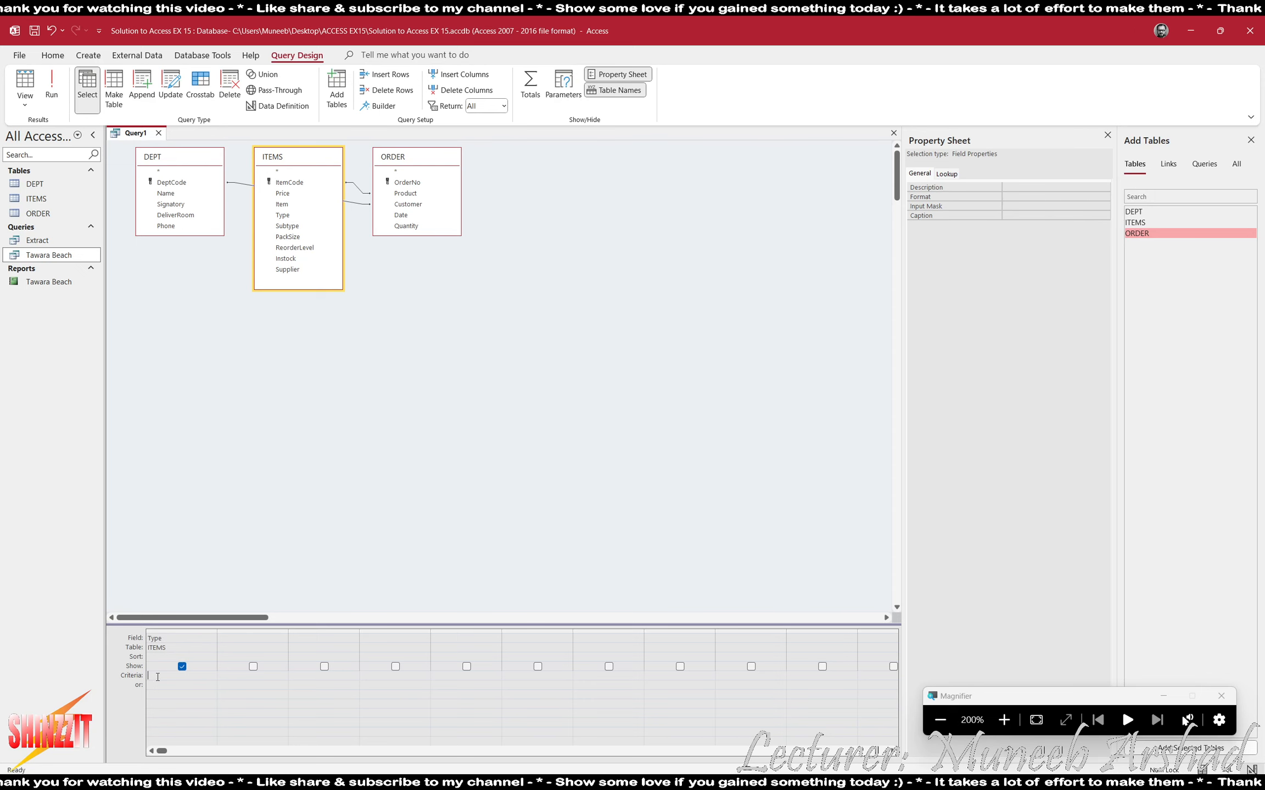
{"action": "key", "text": "ctrl+v"}
{"action": "left_click", "coordinate": [51, 85]}
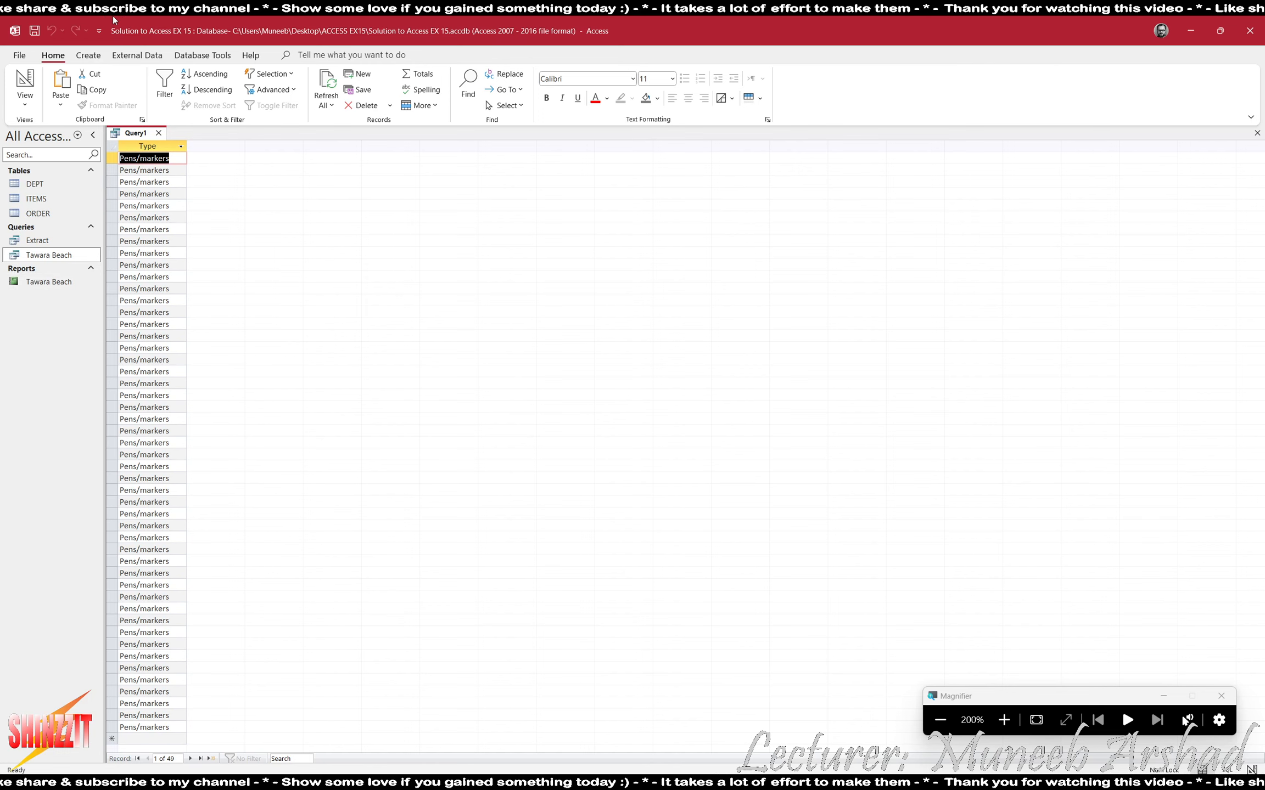
{"action": "left_click", "coordinate": [24, 85]}
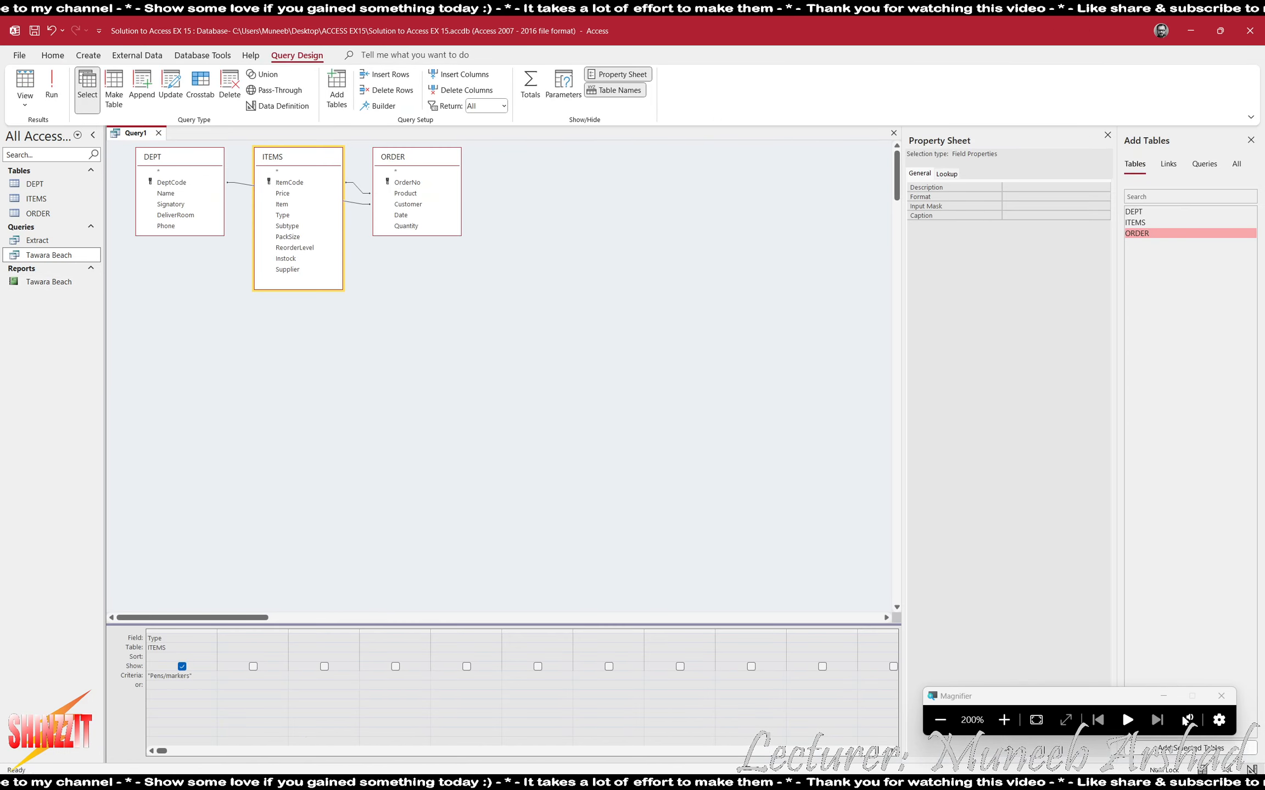
- Reset the magnification to 100%, consult the crosstab task in the PDF, and add the Subtype field from ITEMS to the Access query
{"action": "left_click", "coordinate": [940, 720]}
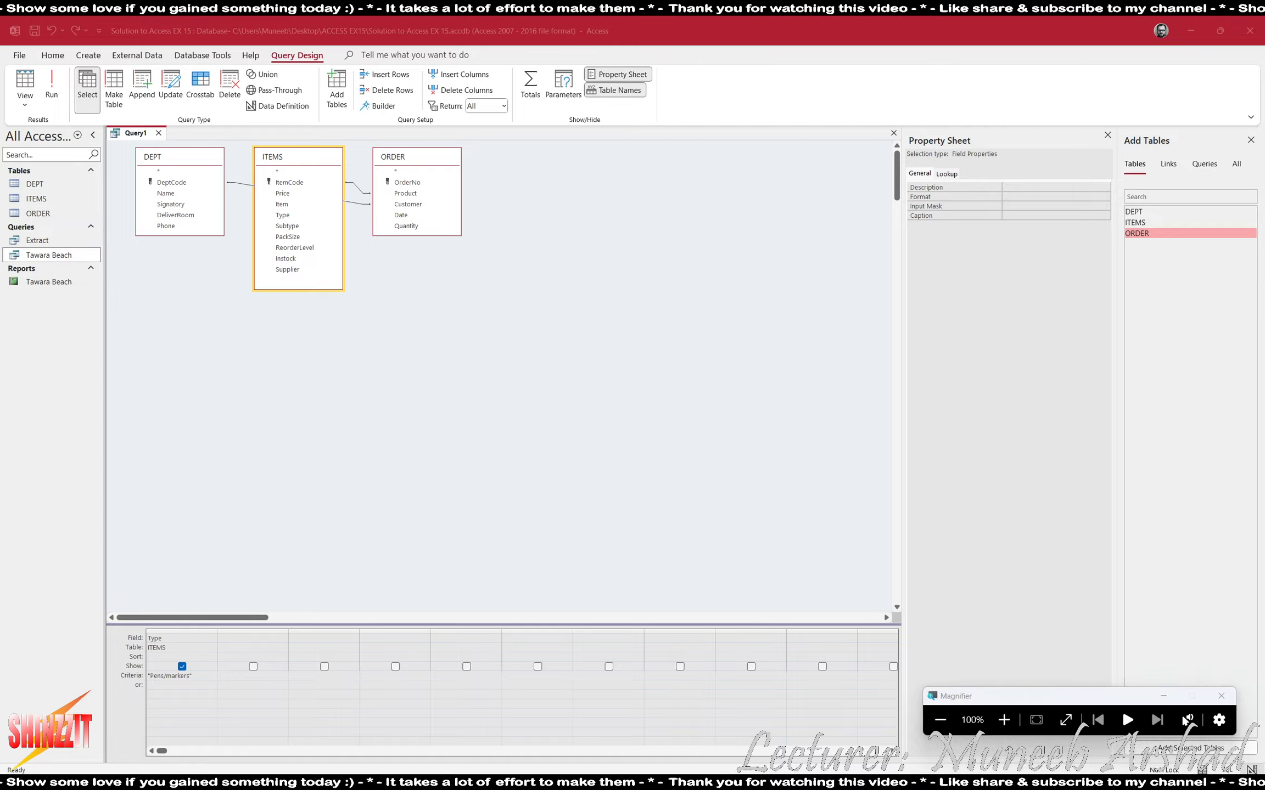
{"action": "key", "text": "alt+Tab"}
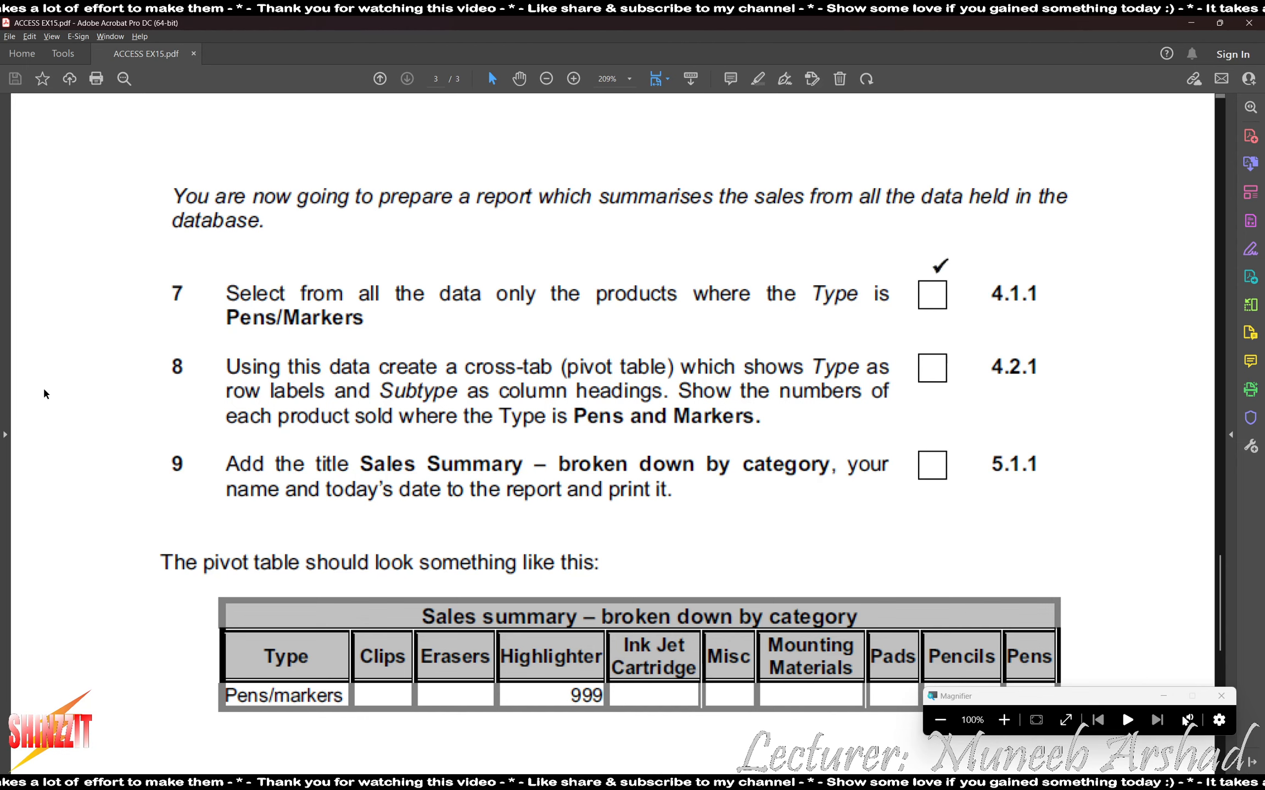
{"action": "key", "text": "alt+Tab"}
{"action": "key", "text": "alt+Tab"}
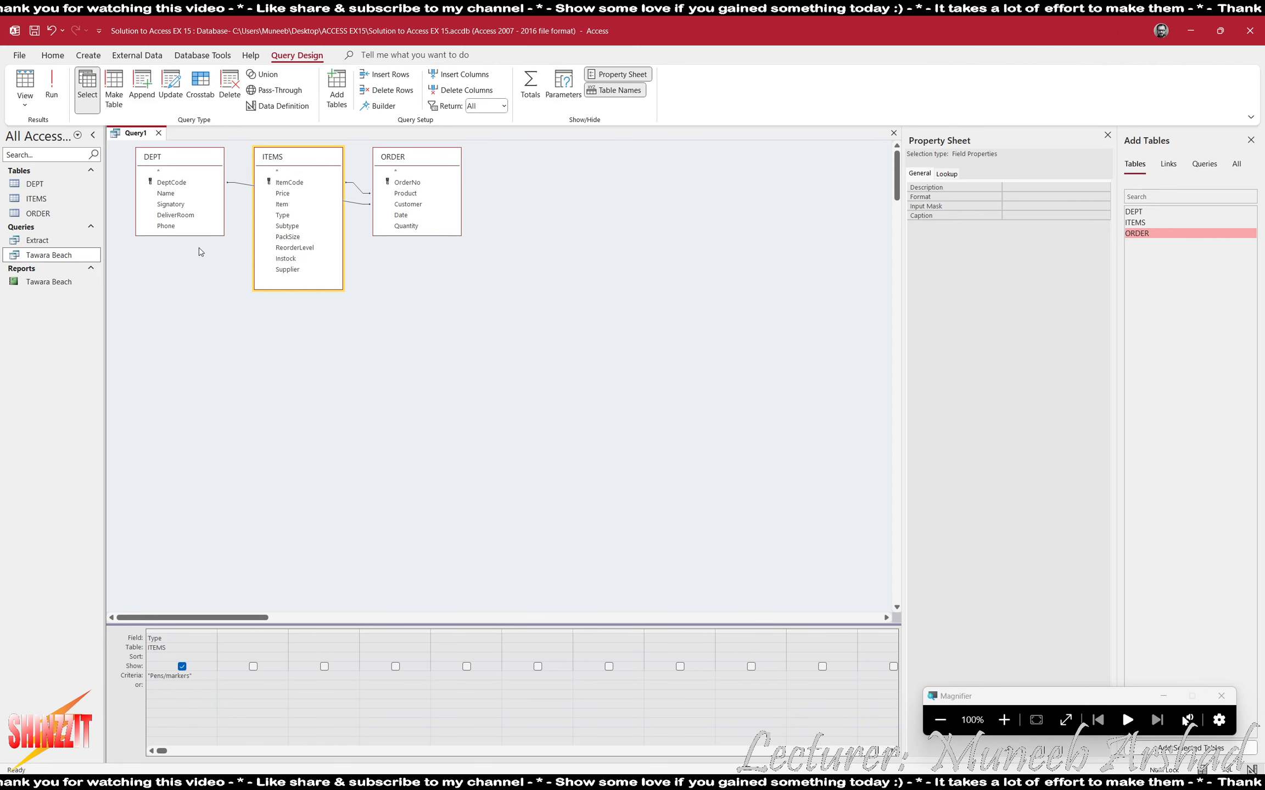
{"action": "double_click", "coordinate": [281, 226]}
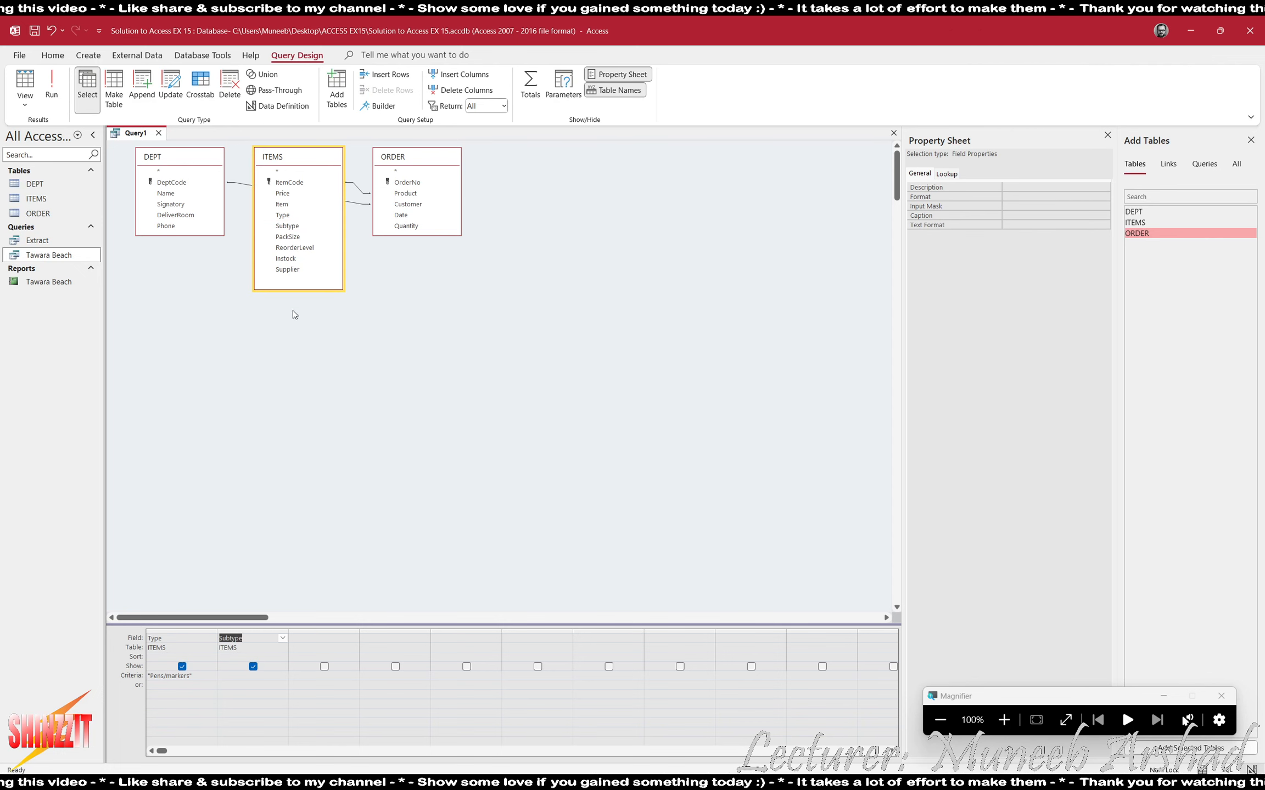
- Reread the exercise tasks in Adobe Acrobat, then run the Access query to review its Type and Subtype records and return to its design
{"action": "key", "text": "alt+Tab"}
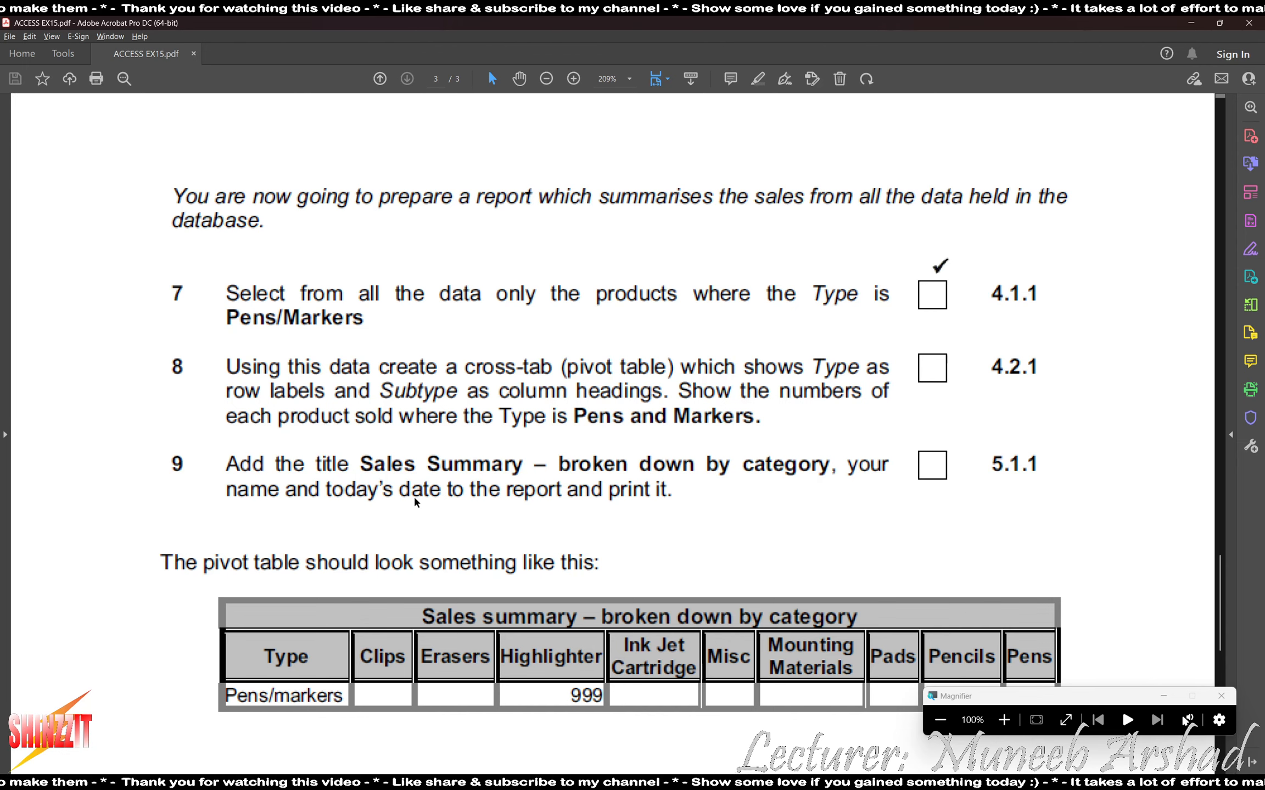
{"action": "key", "text": "alt+Tab"}
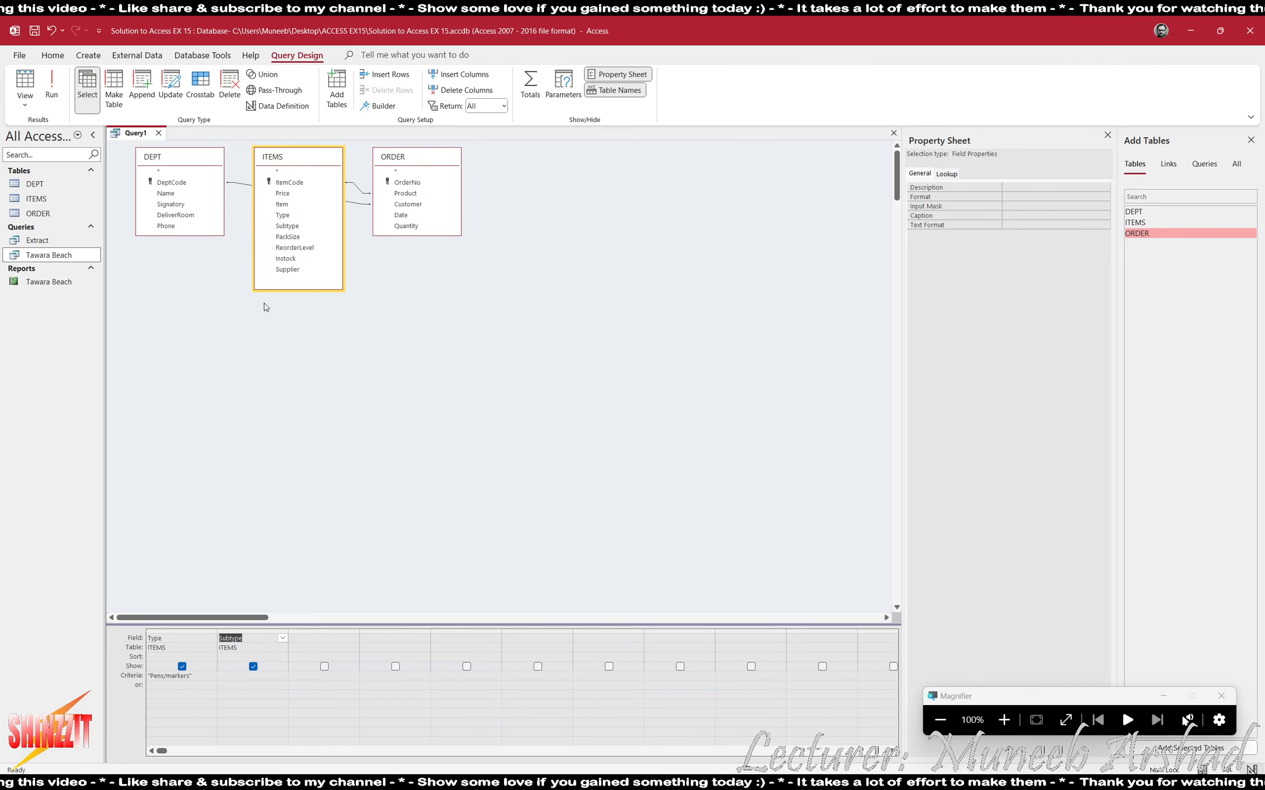
{"action": "left_click", "coordinate": [474, 512]}
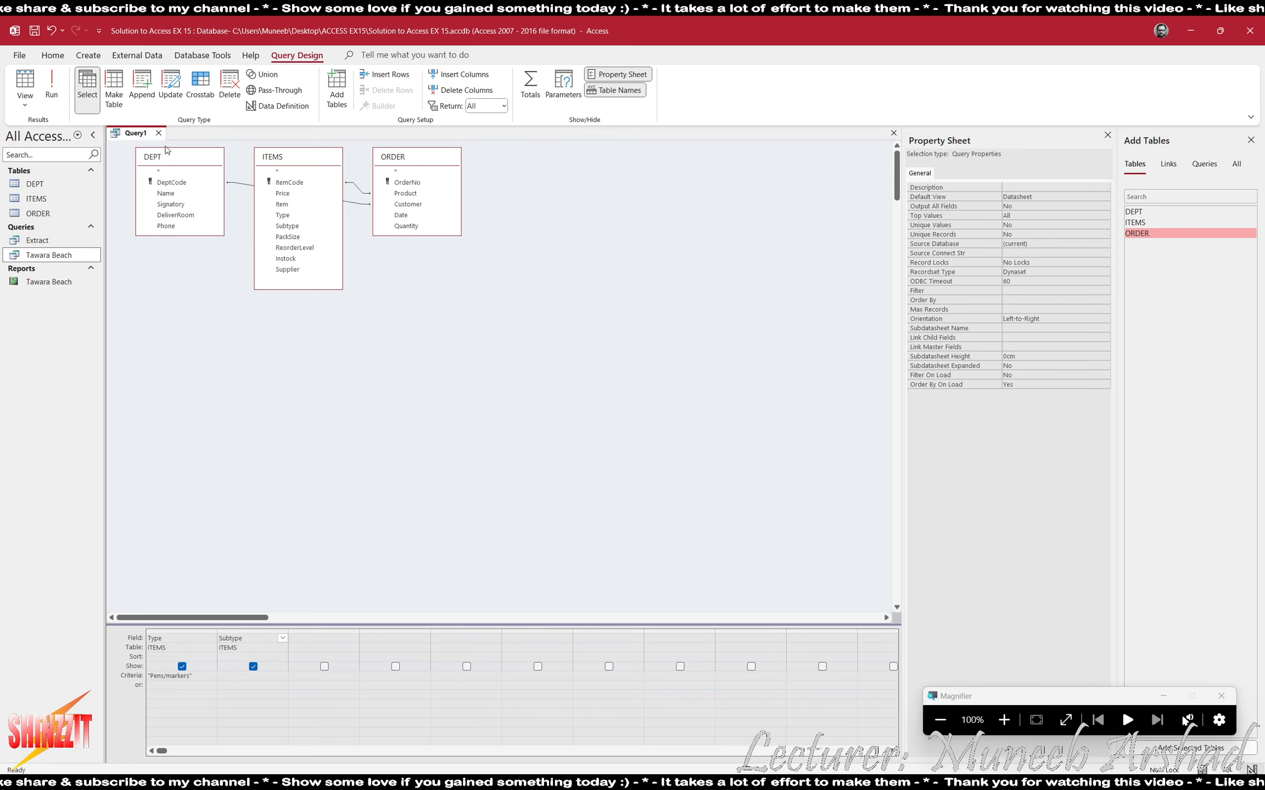
{"action": "left_click", "coordinate": [52, 85]}
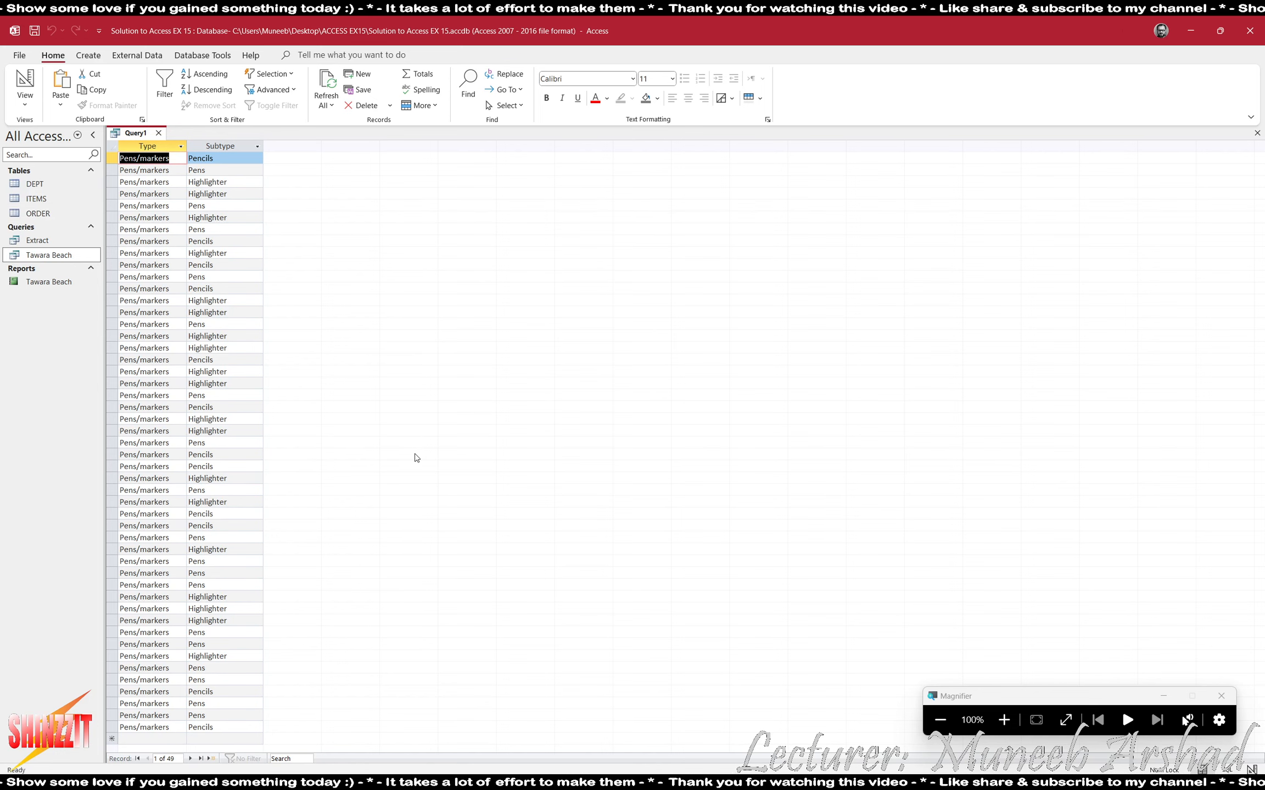
{"action": "left_click", "coordinate": [22, 80]}
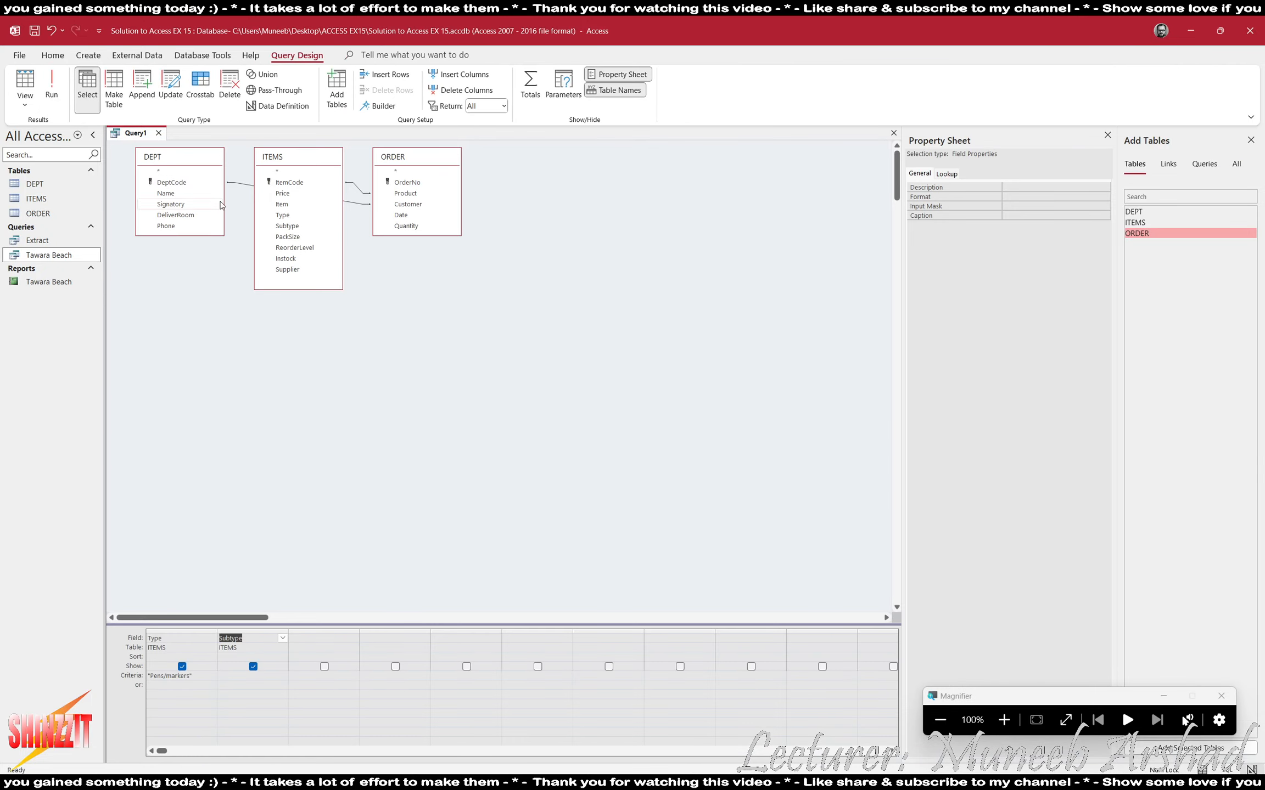
- Add the ItemCode field from ITEMS to the query, then close and save it as Query1
{"action": "left_click", "coordinate": [968, 695]}
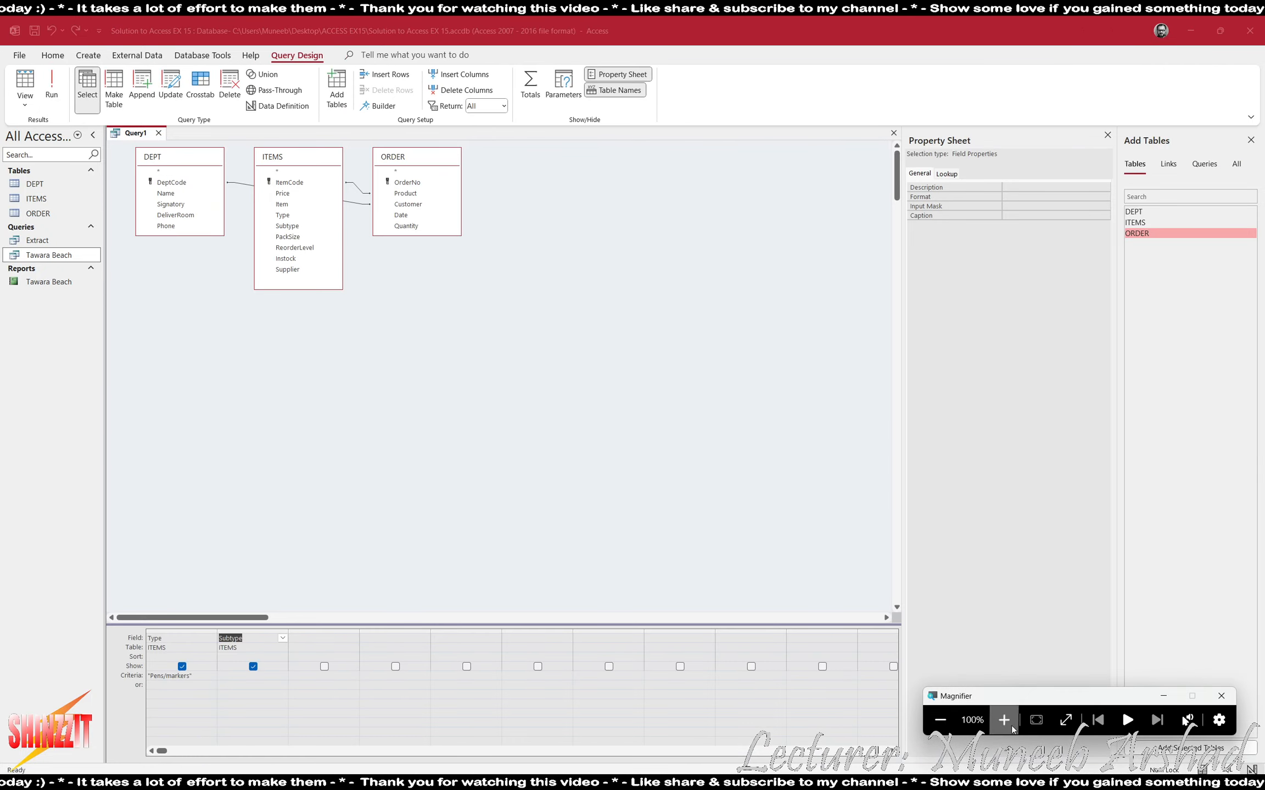
{"action": "double_click", "coordinate": [301, 184]}
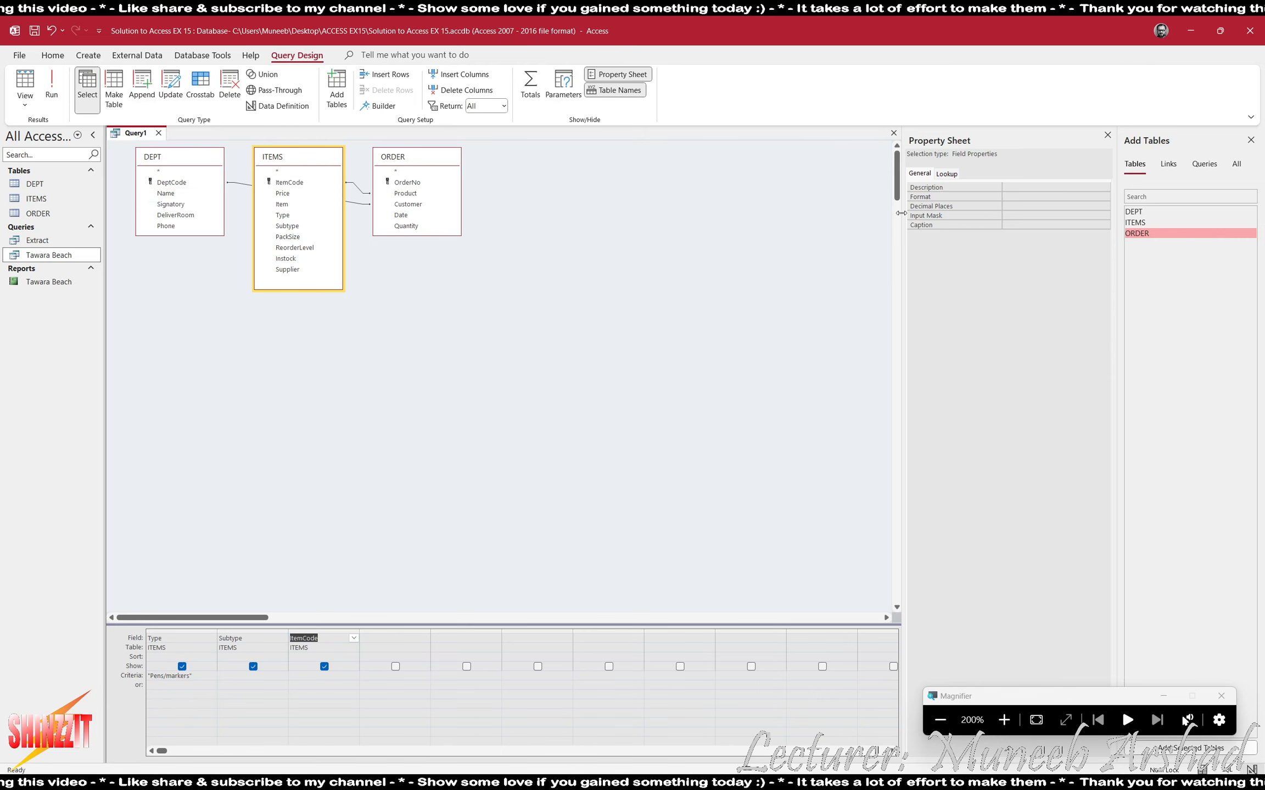
{"action": "left_click", "coordinate": [893, 135]}
{"action": "left_click", "coordinate": [590, 436]}
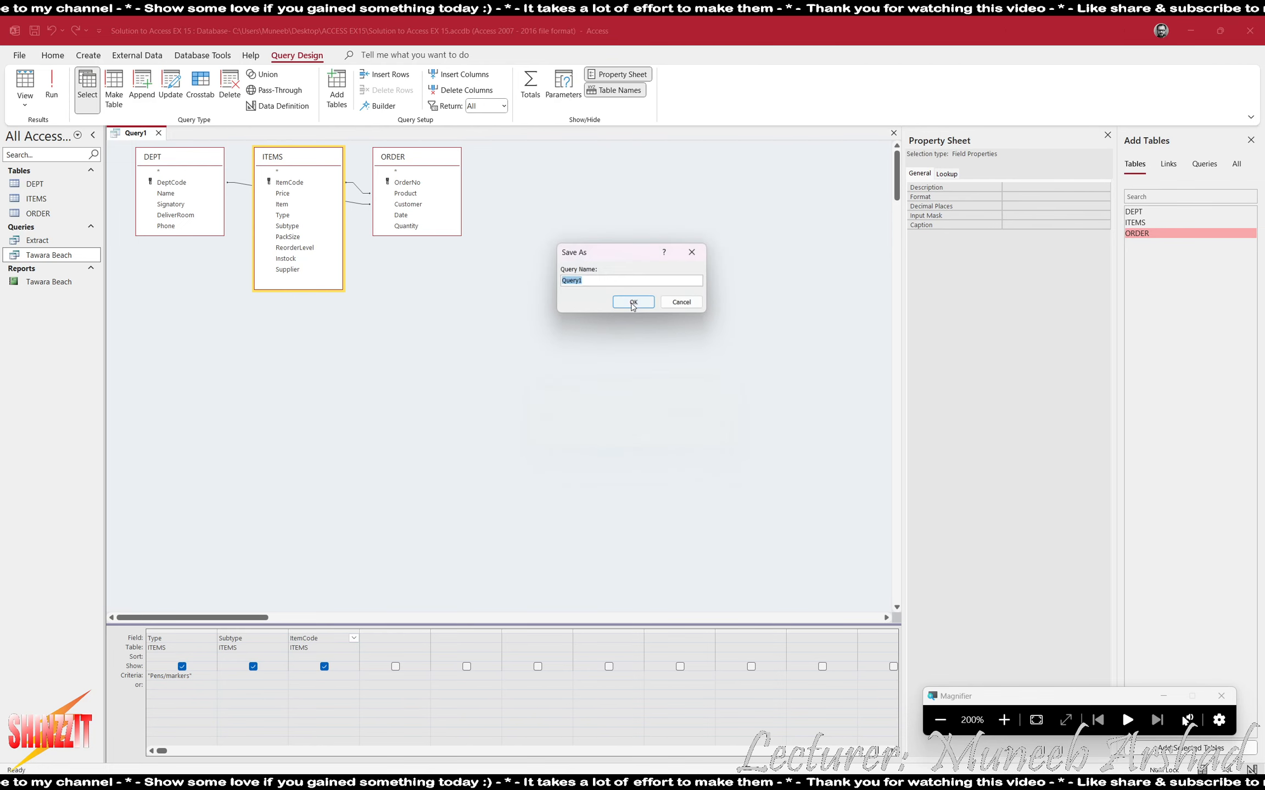
{"action": "left_click", "coordinate": [631, 300]}
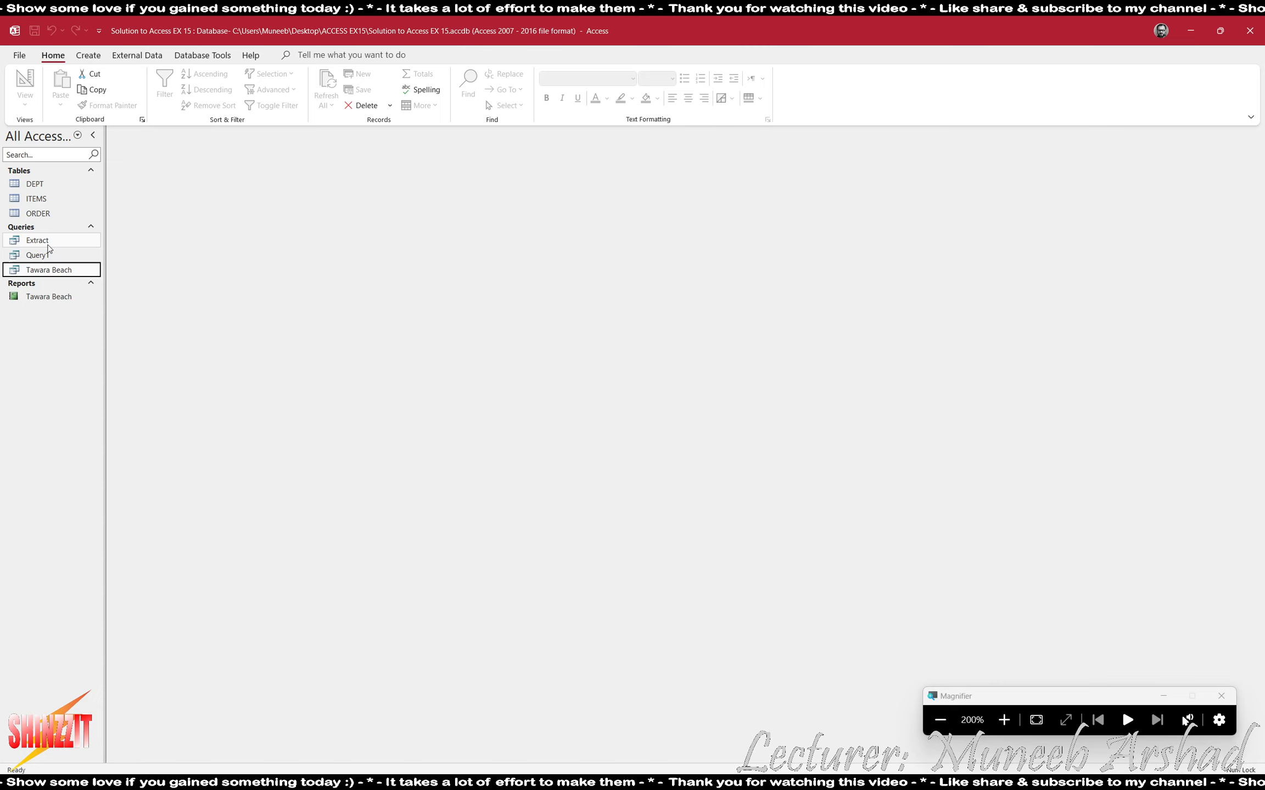
- Start a new query with the Crosstab Query Wizard, using Query1 as its data source
{"action": "left_click", "coordinate": [53, 255]}
{"action": "left_click", "coordinate": [95, 57]}
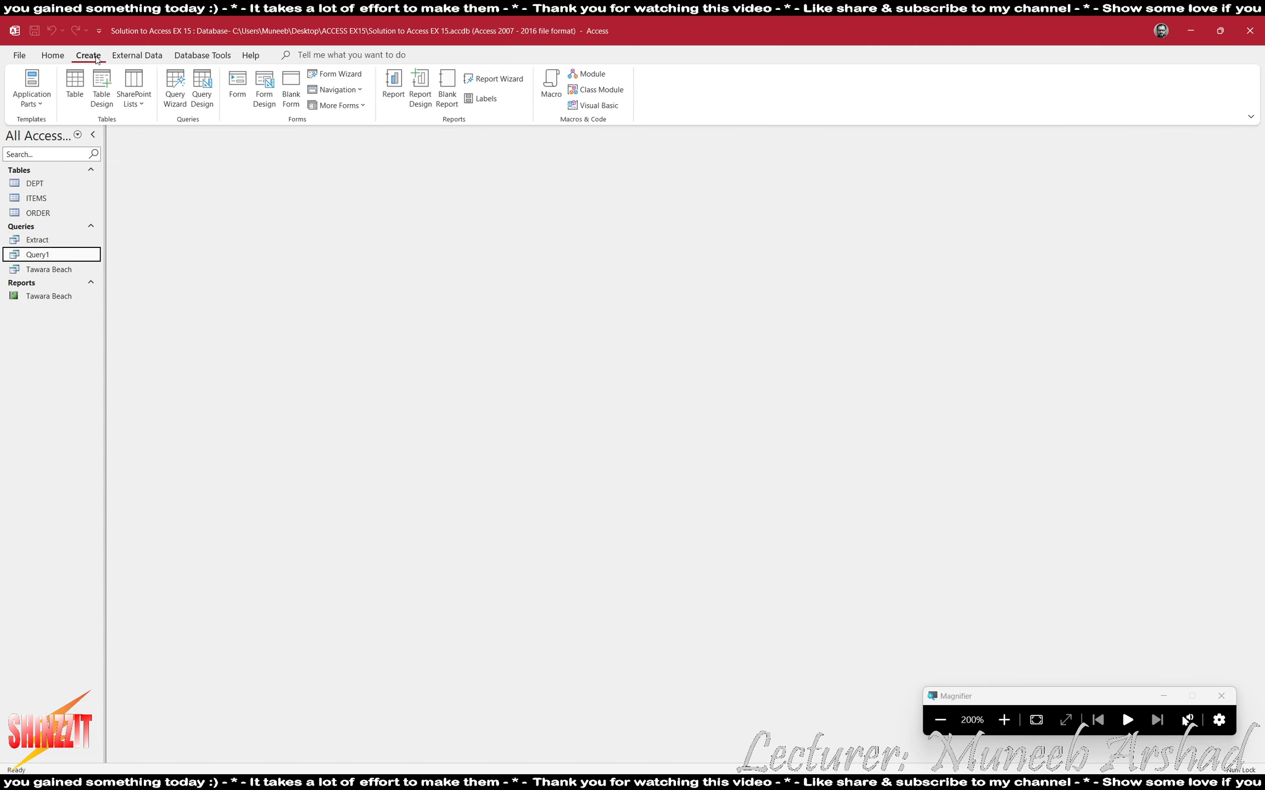
{"action": "left_click", "coordinate": [168, 94]}
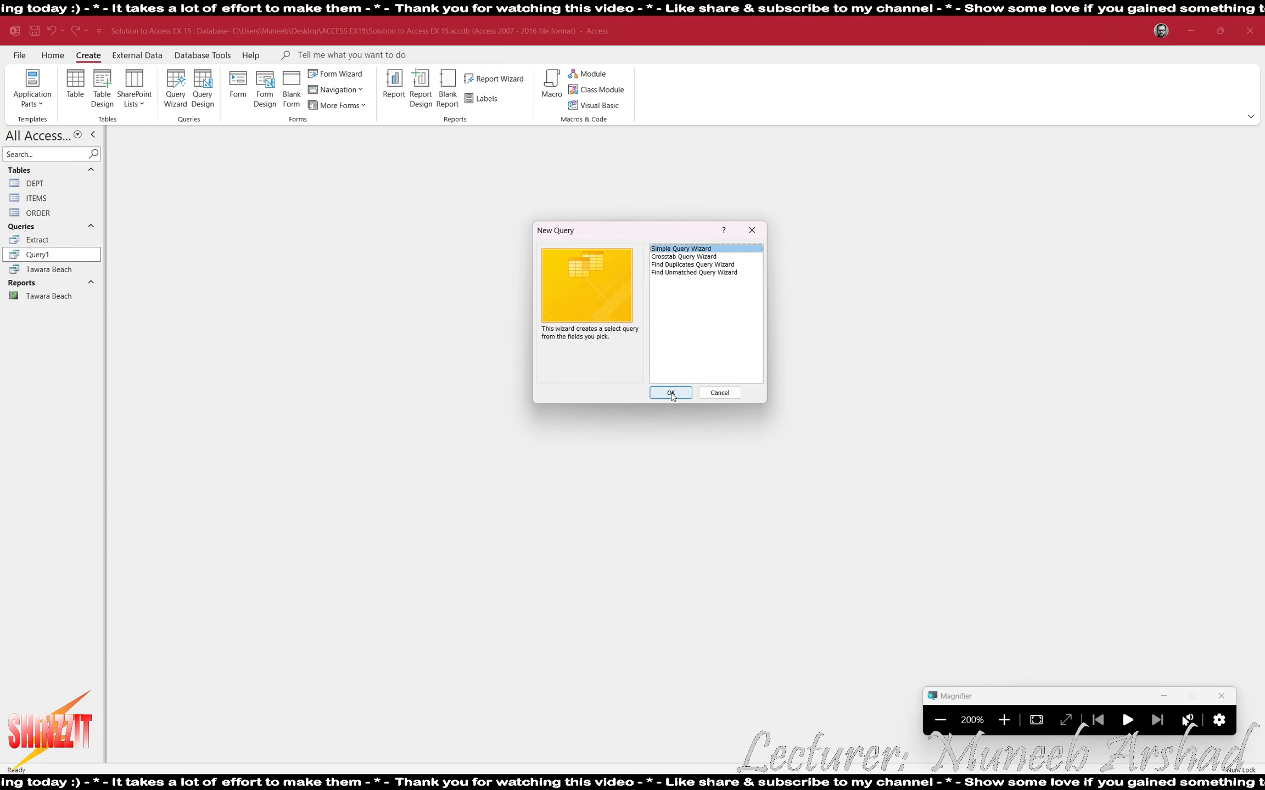
{"action": "left_click", "coordinate": [686, 257]}
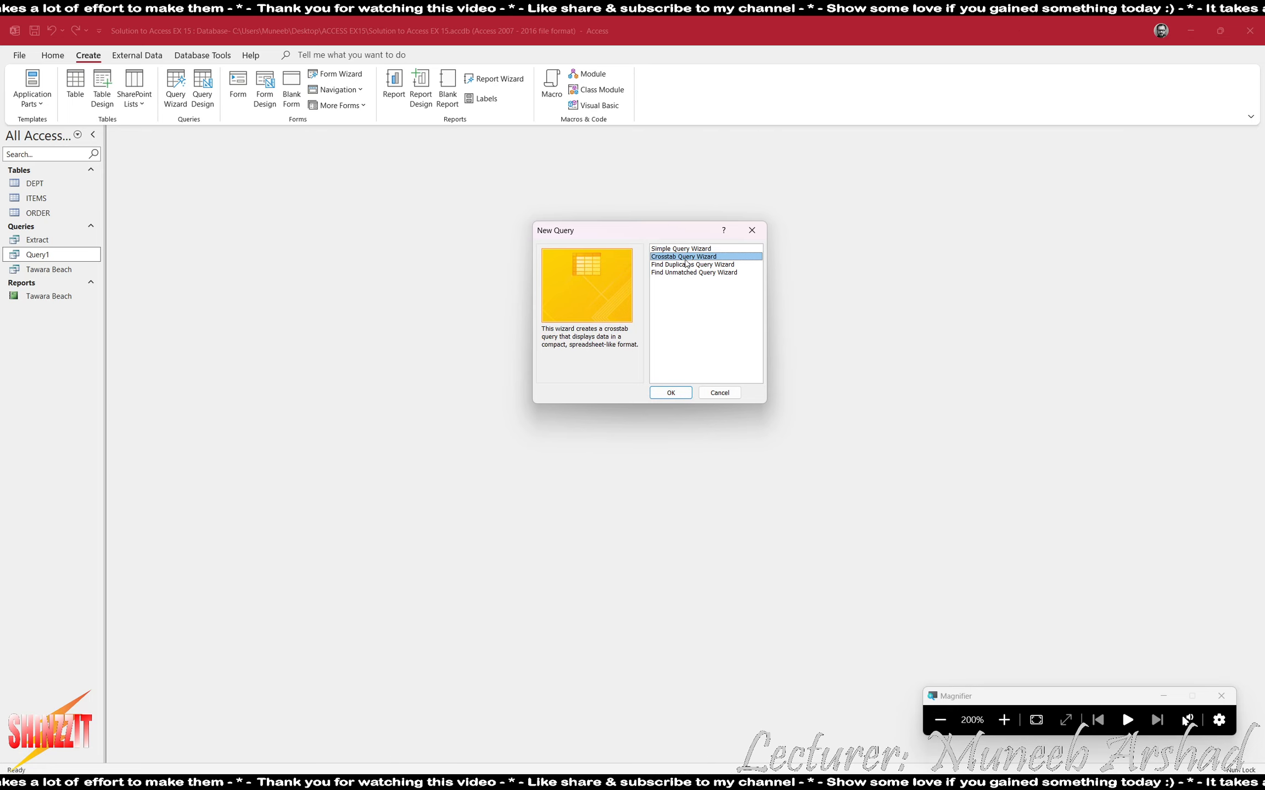
{"action": "left_click", "coordinate": [665, 394]}
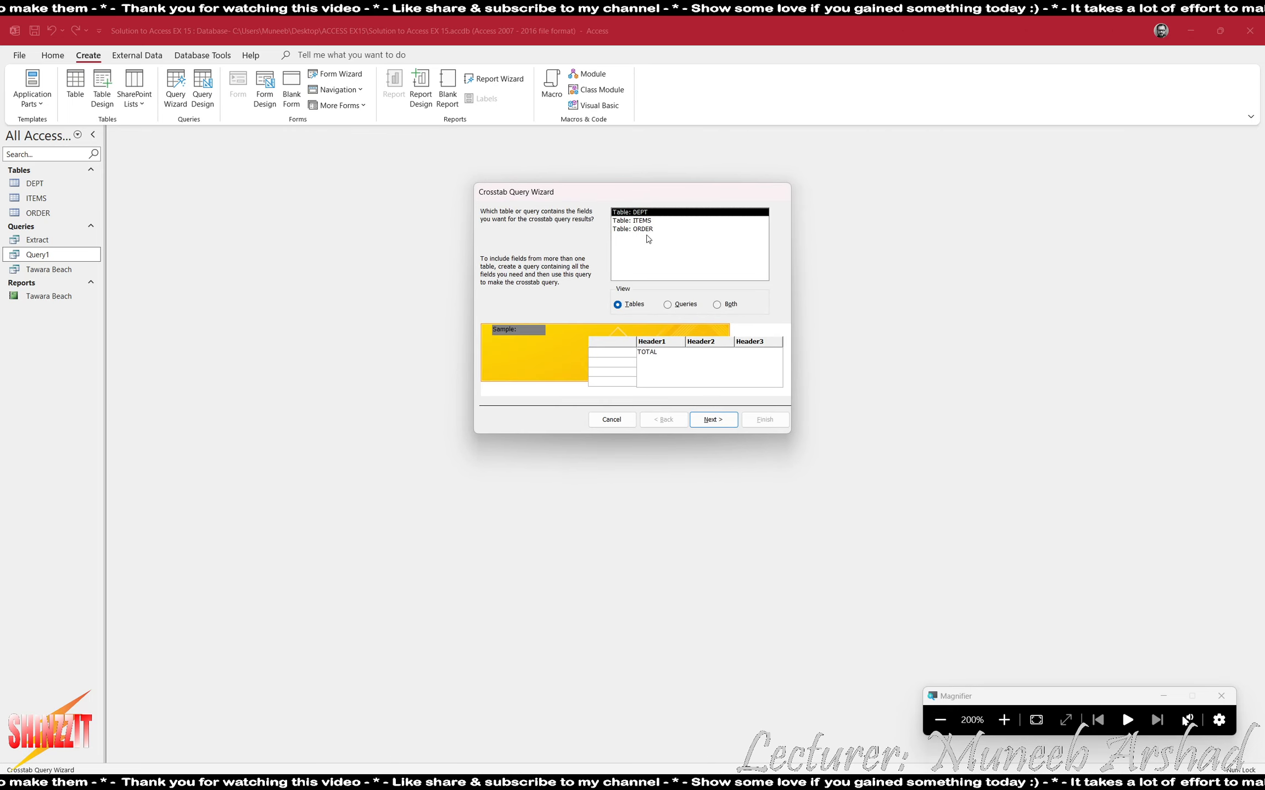
{"action": "left_click", "coordinate": [686, 306]}
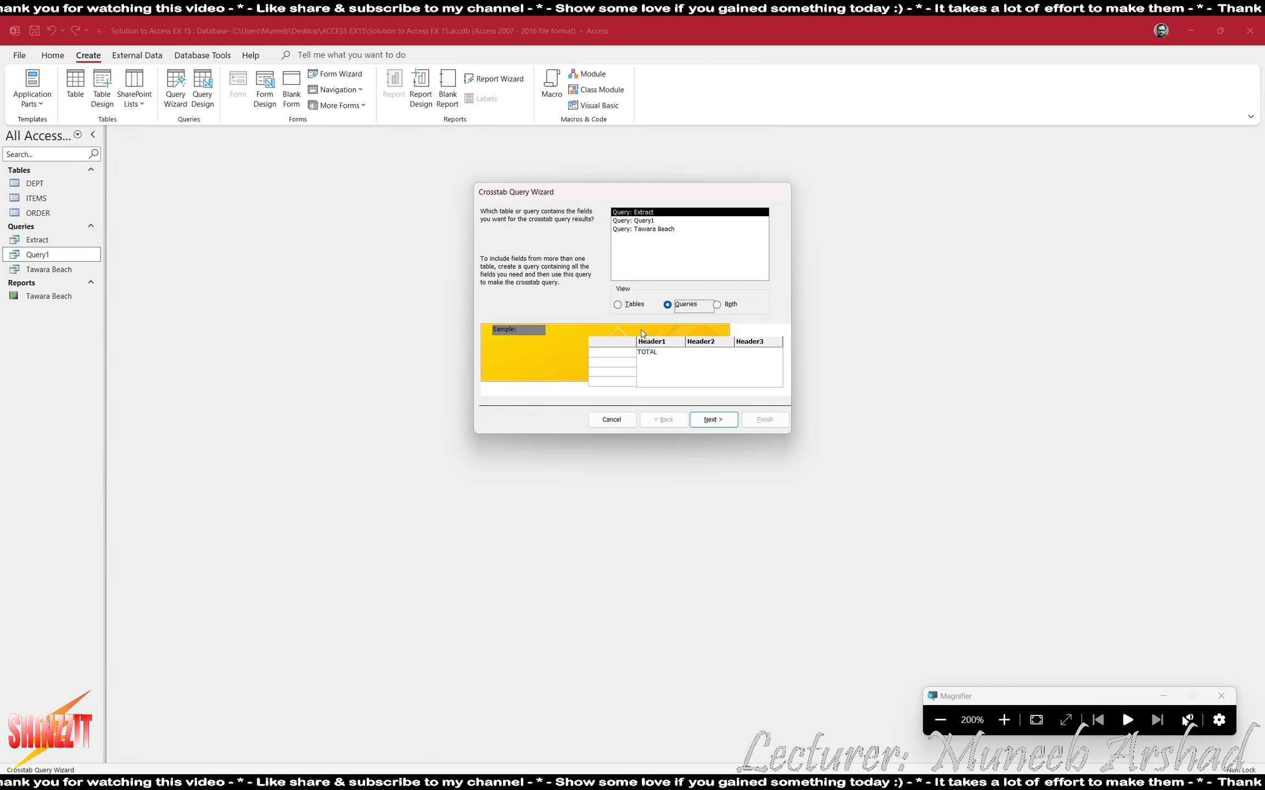
{"action": "left_click", "coordinate": [652, 221]}
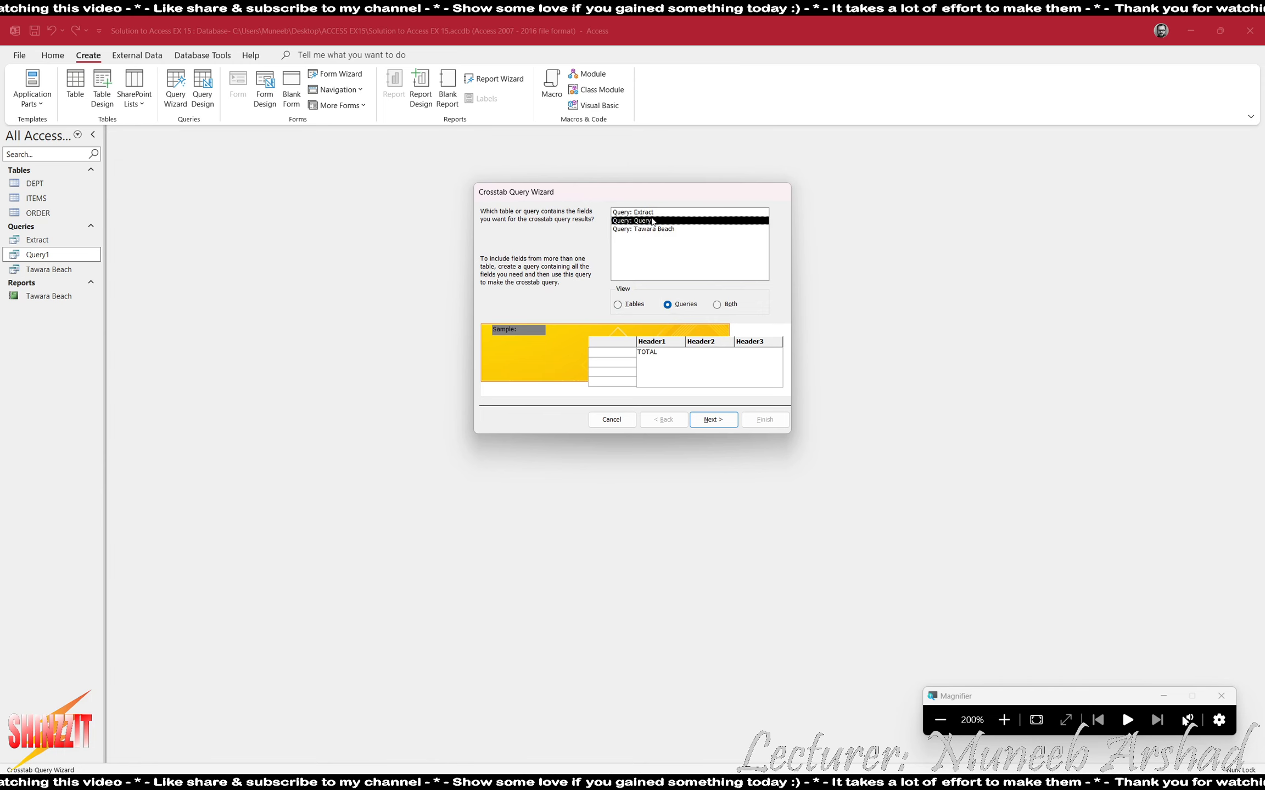
{"action": "left_click", "coordinate": [729, 429]}
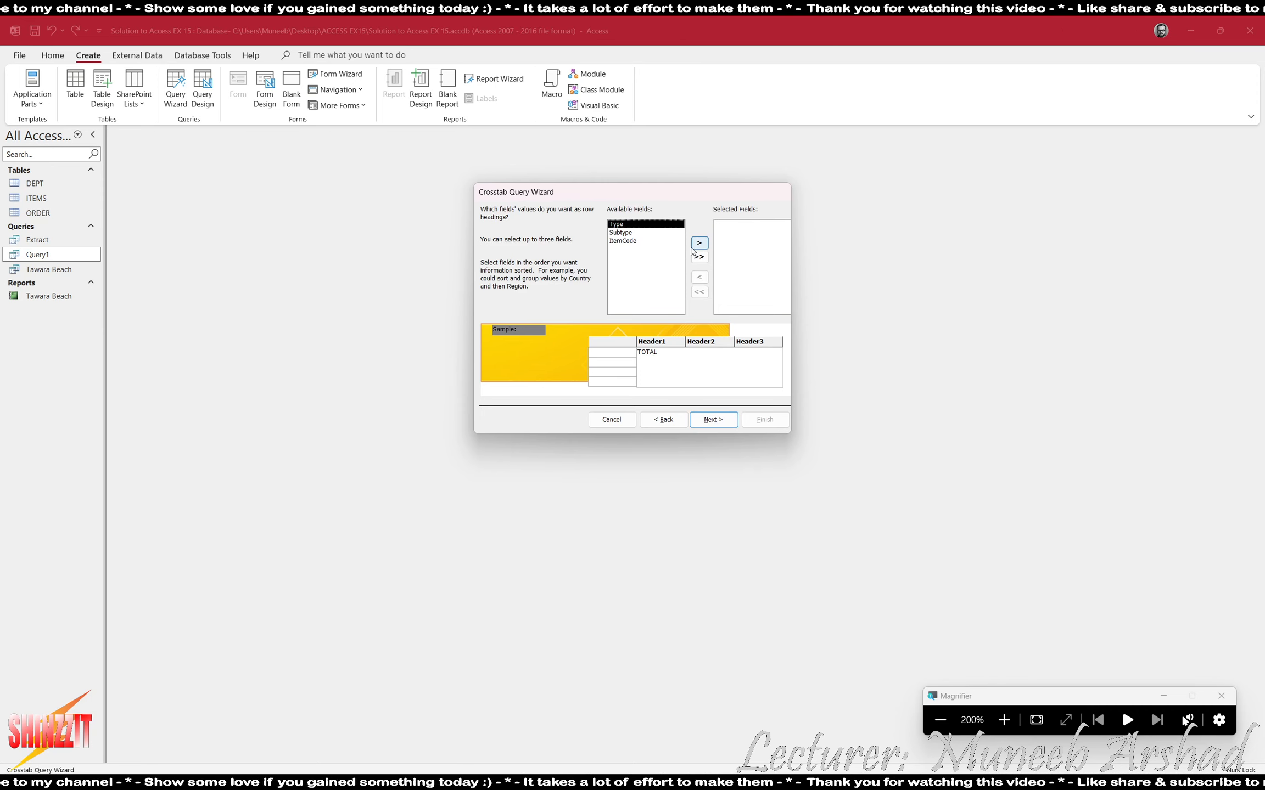
- Set the crosstab to use Type as row headings and Subtype as column headings, counting ItemCode without row sums
{"action": "left_click", "coordinate": [695, 245]}
{"action": "left_click", "coordinate": [732, 426]}
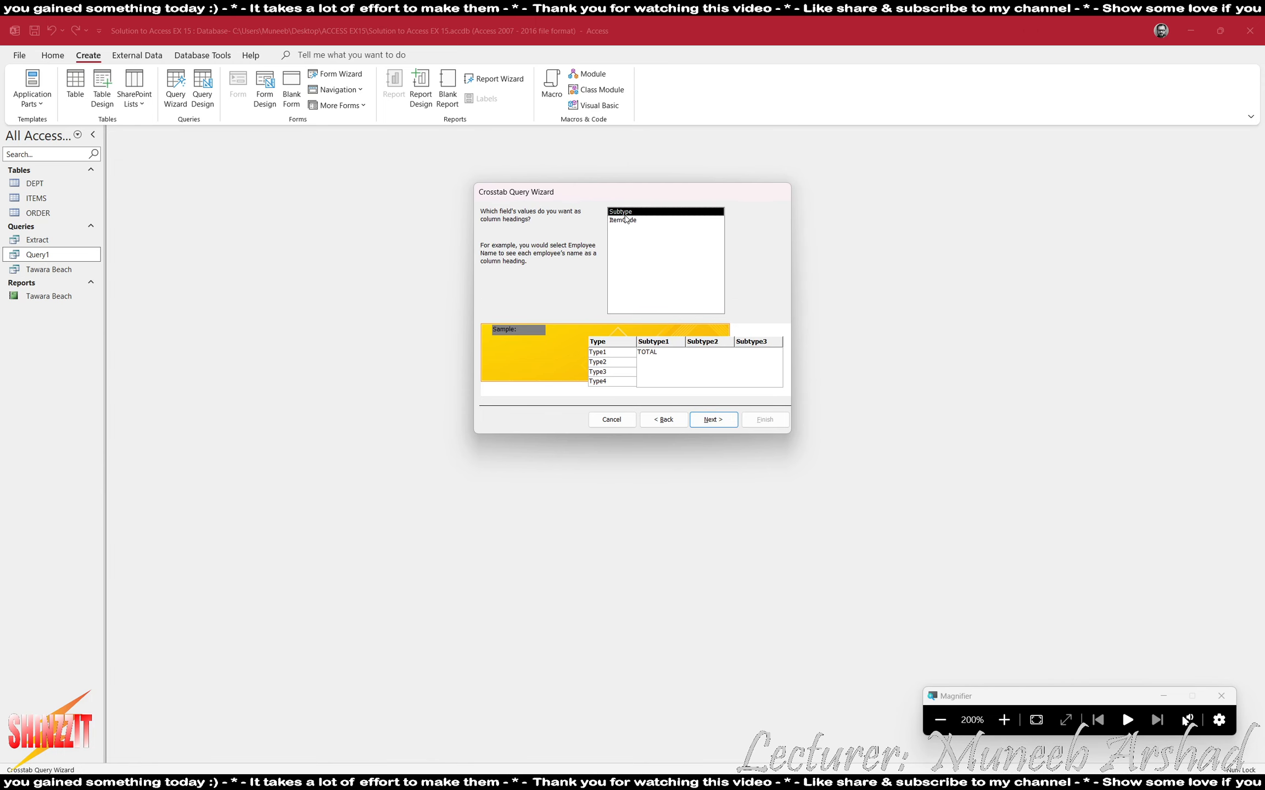
{"action": "left_click", "coordinate": [725, 420]}
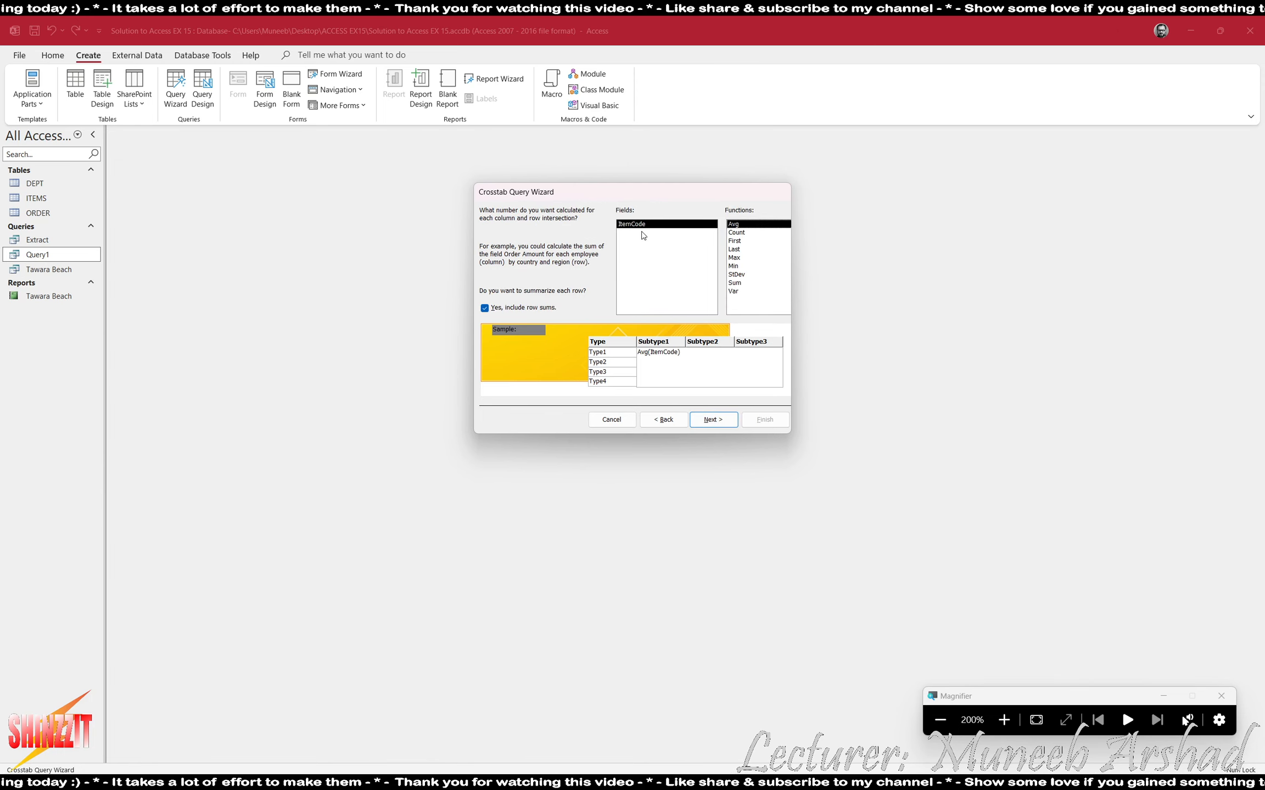
{"action": "left_click", "coordinate": [737, 233]}
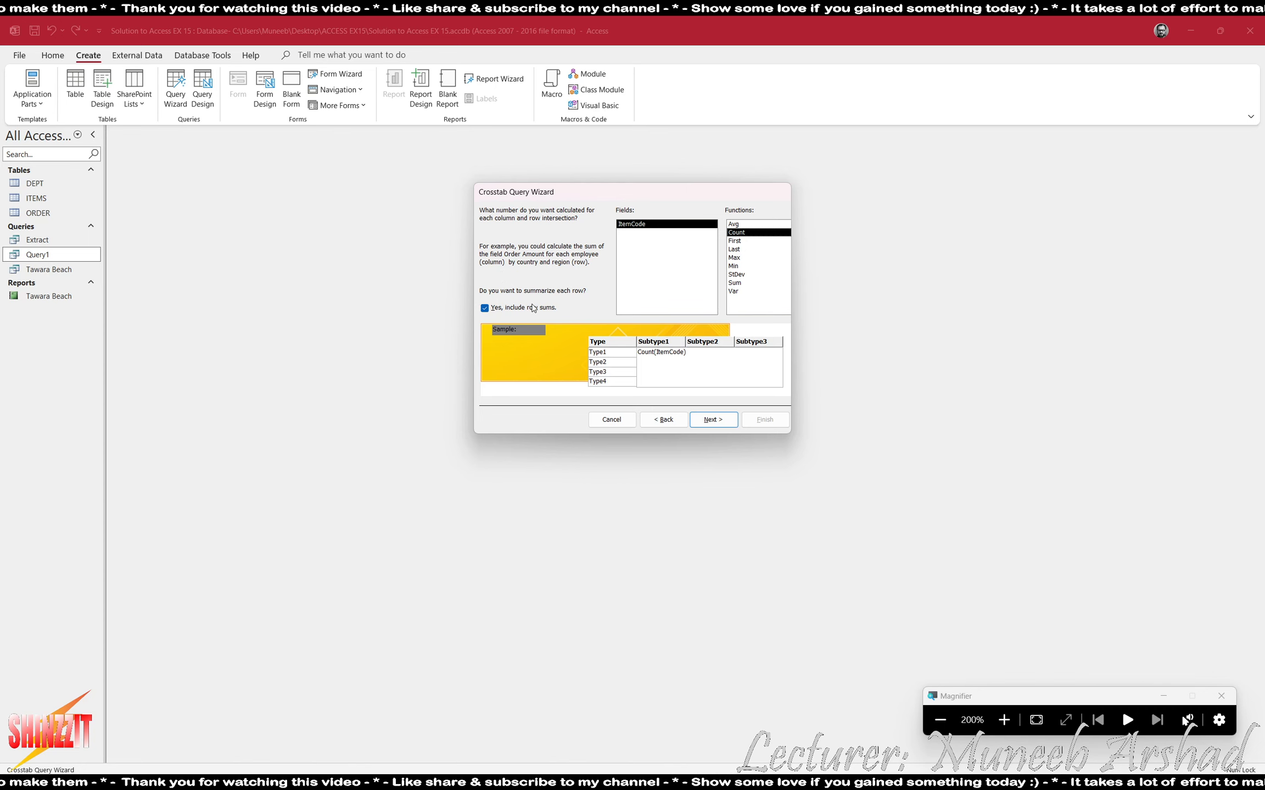
{"action": "left_click", "coordinate": [524, 308]}
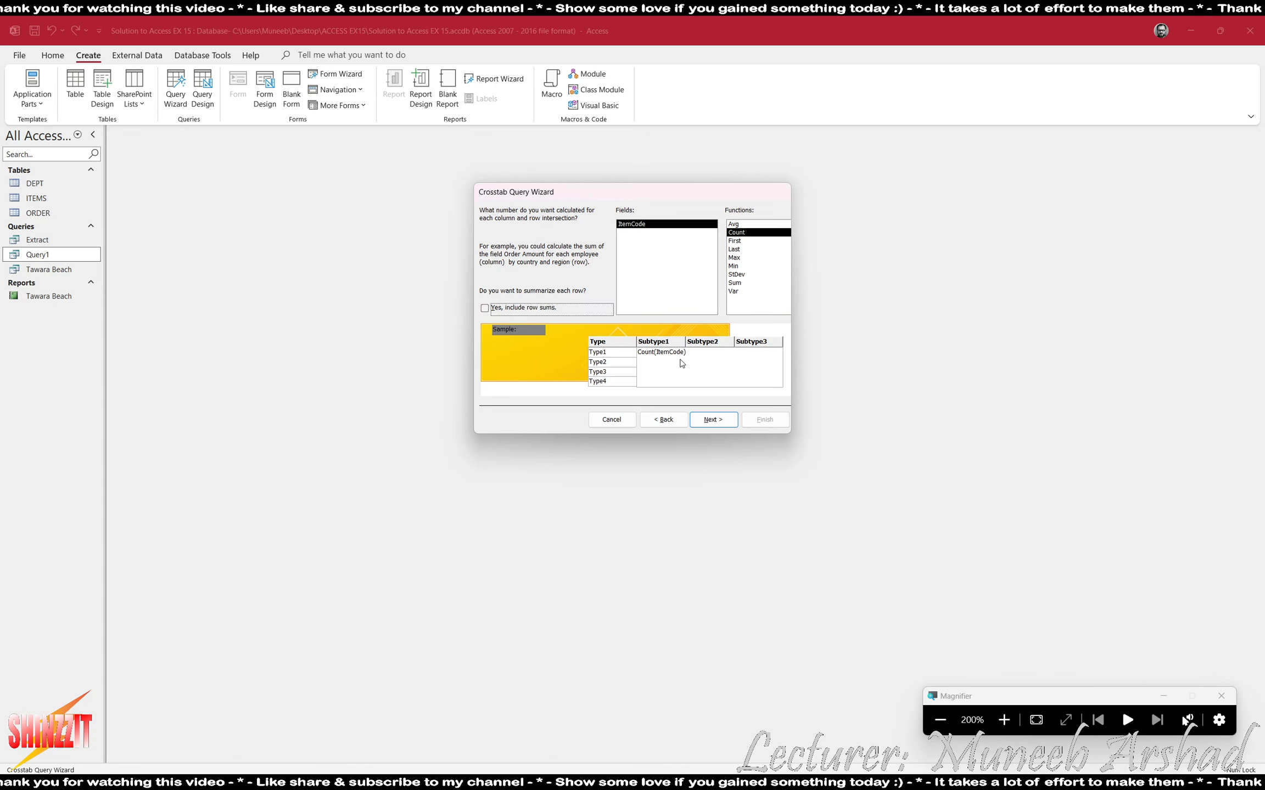
{"action": "left_click", "coordinate": [712, 420]}
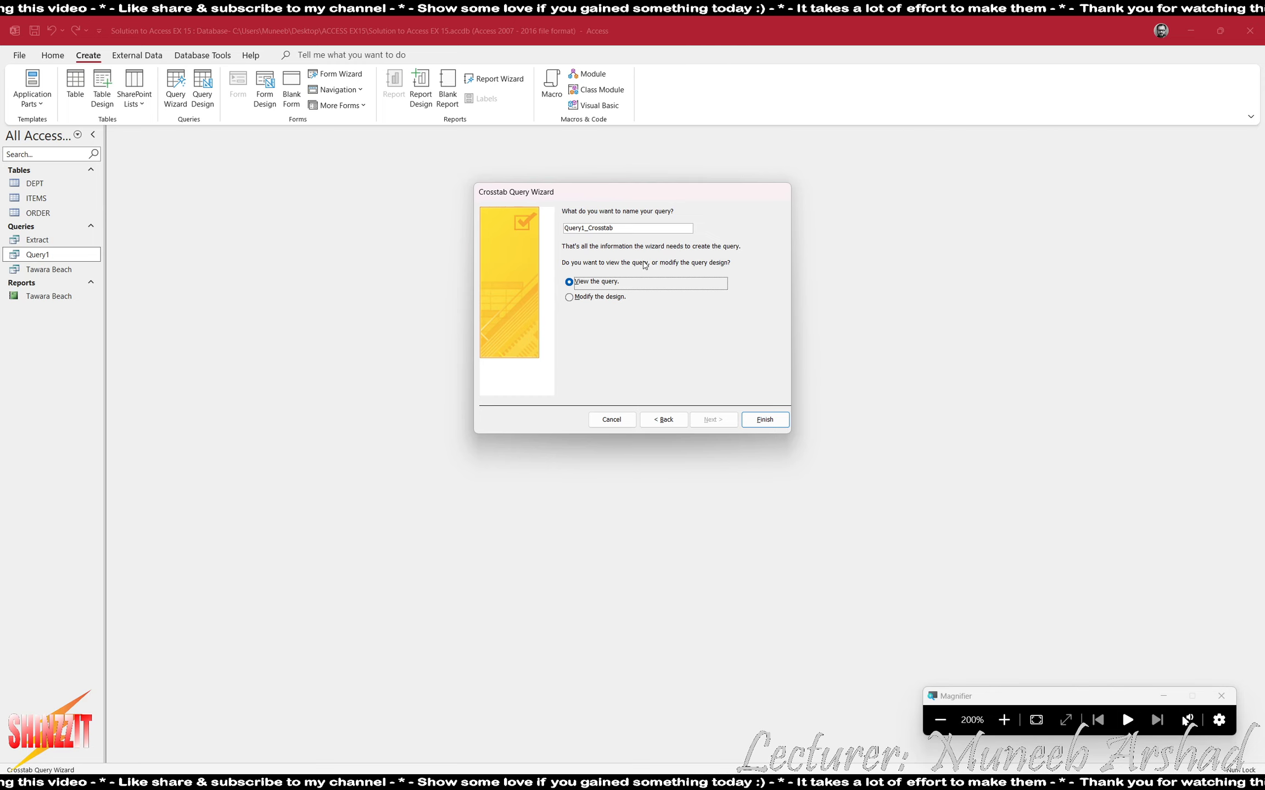
- Check the required title in the Adobe Acrobat PDF and finish the crosstab in Access under the name "Sales summary - broken down by category"
{"action": "left_click", "coordinate": [747, 425]}
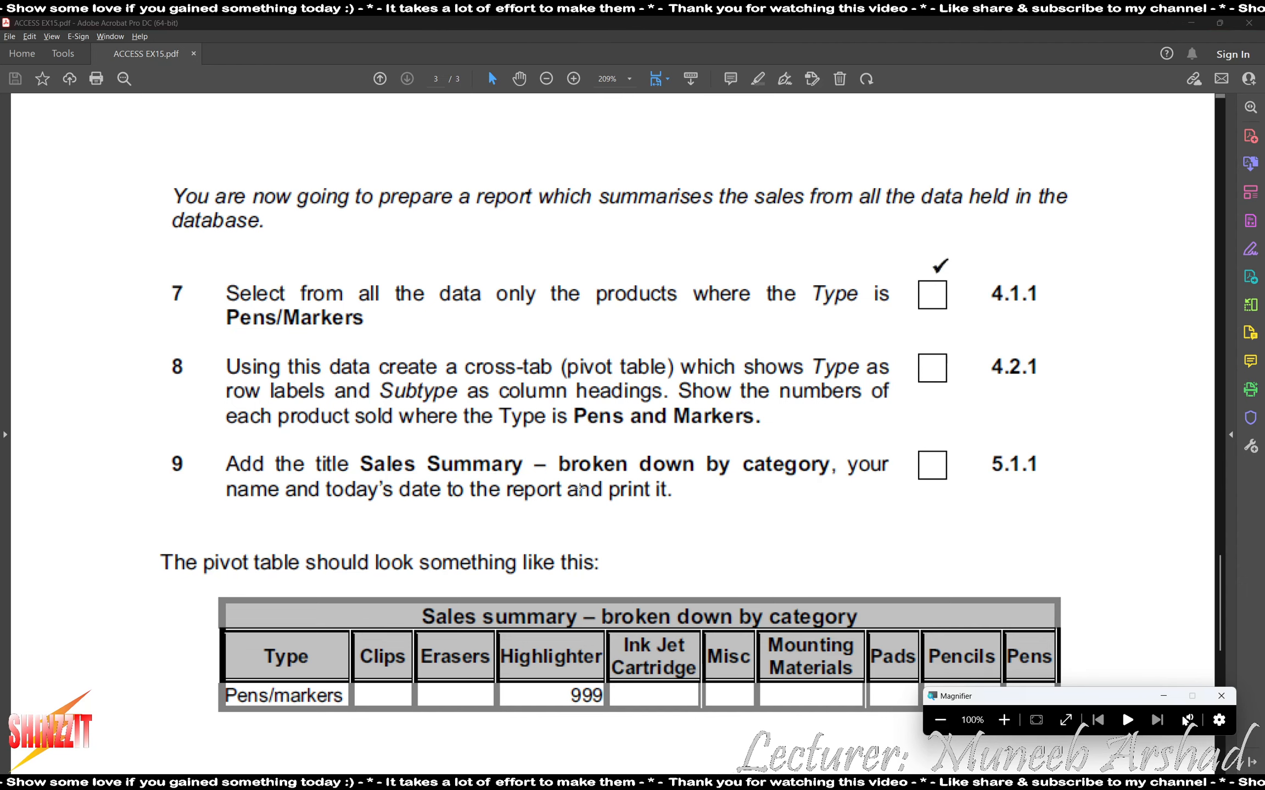
{"action": "key", "text": "alt+Tab"}
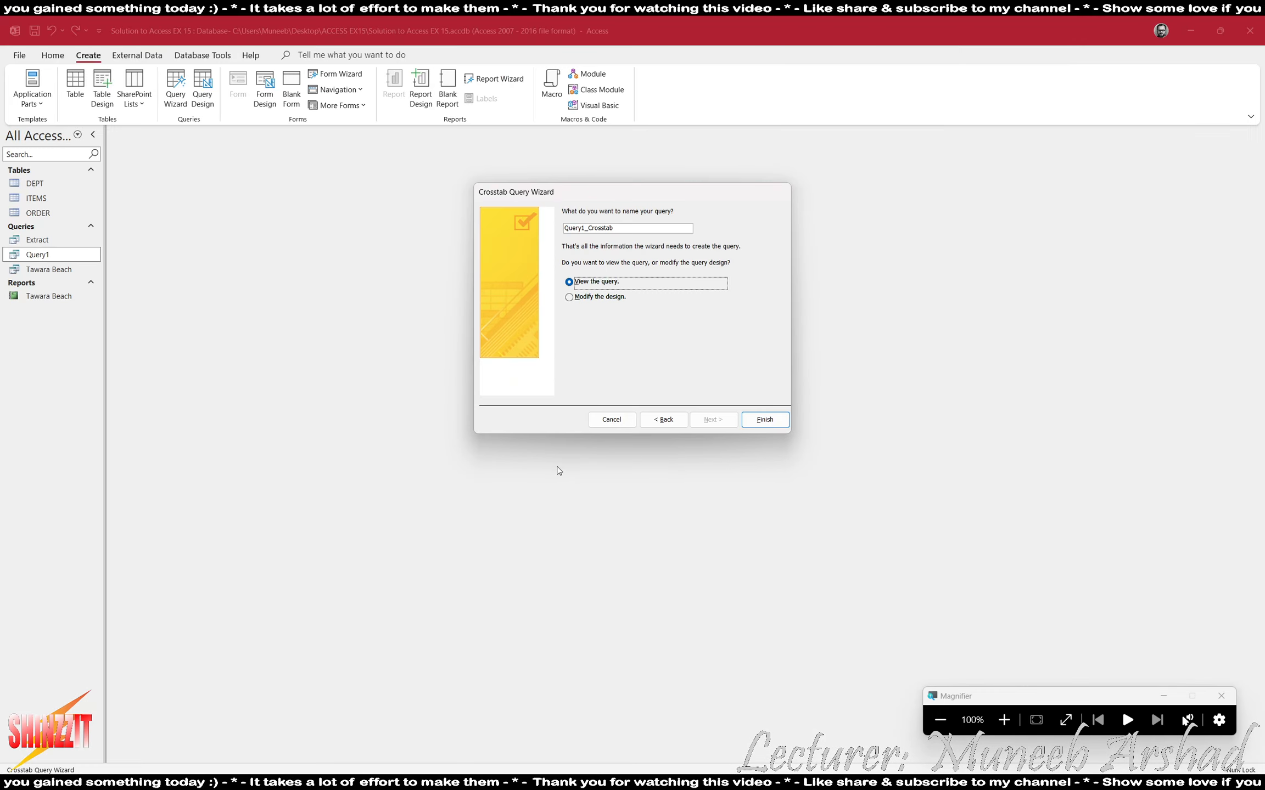
{"action": "left_click", "coordinate": [1004, 720]}
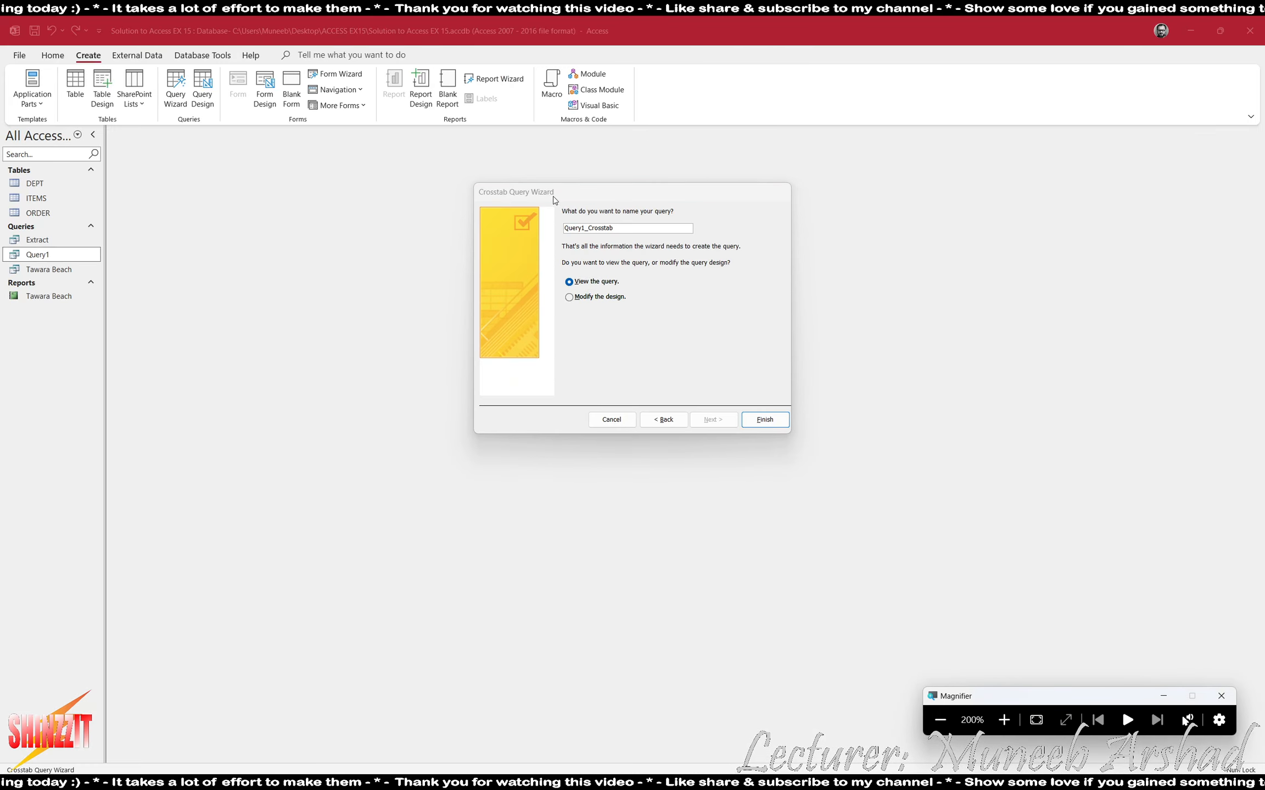
{"action": "left_click", "coordinate": [630, 232]}
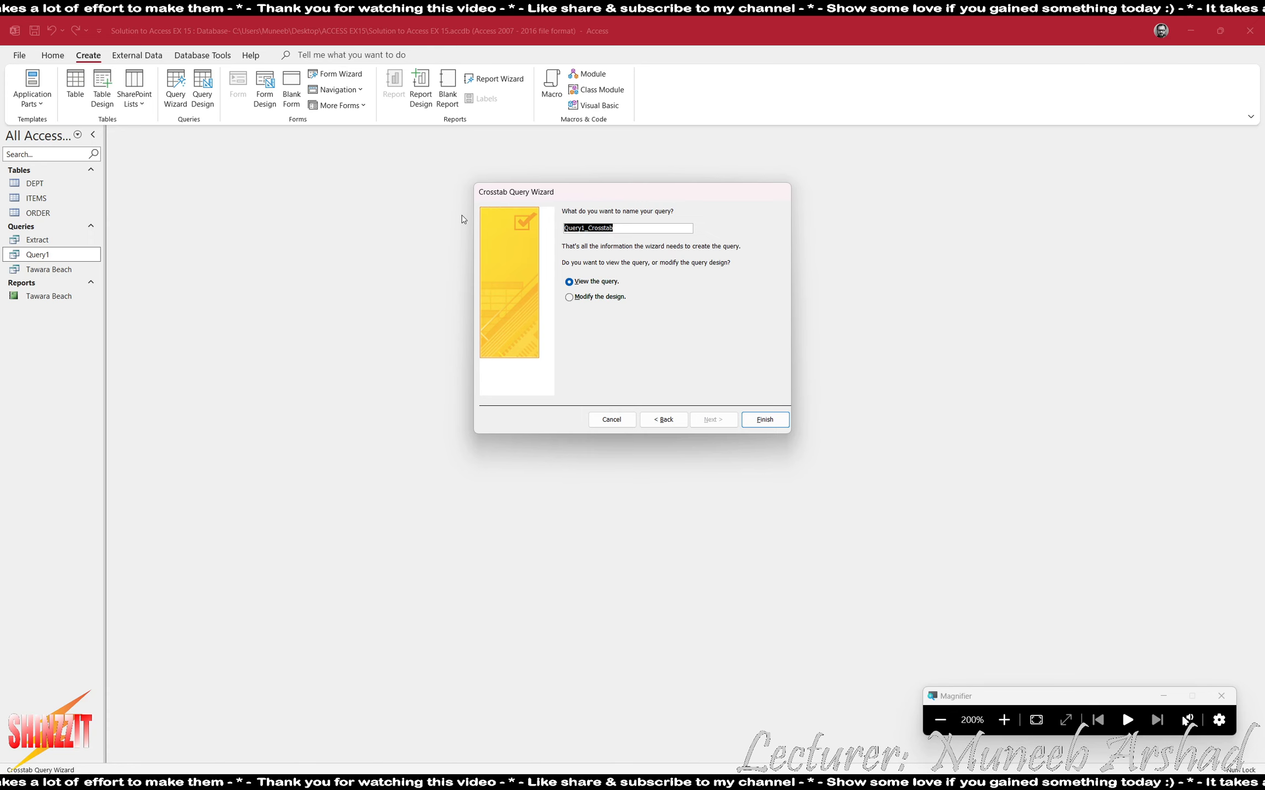
{"action": "type", "text": "Sales summa"}
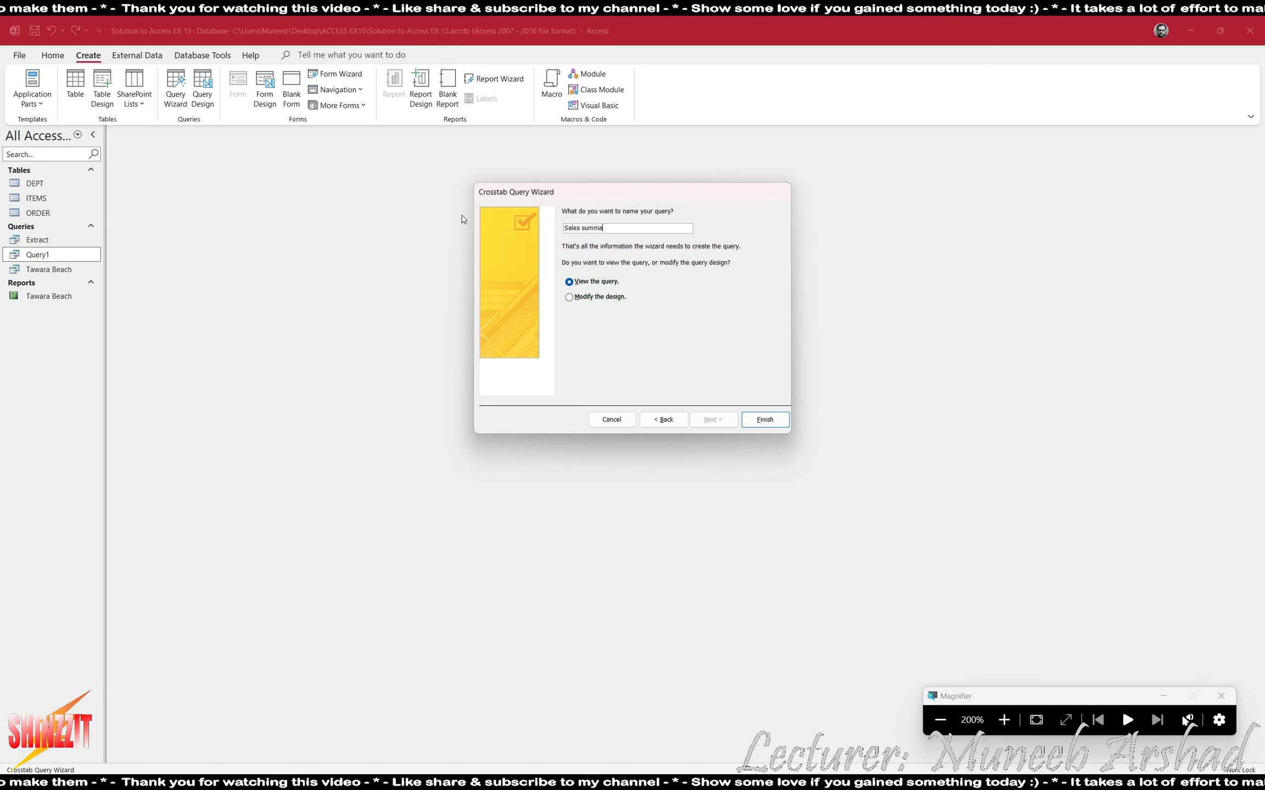
{"action": "type", "text": "ry - bro"}
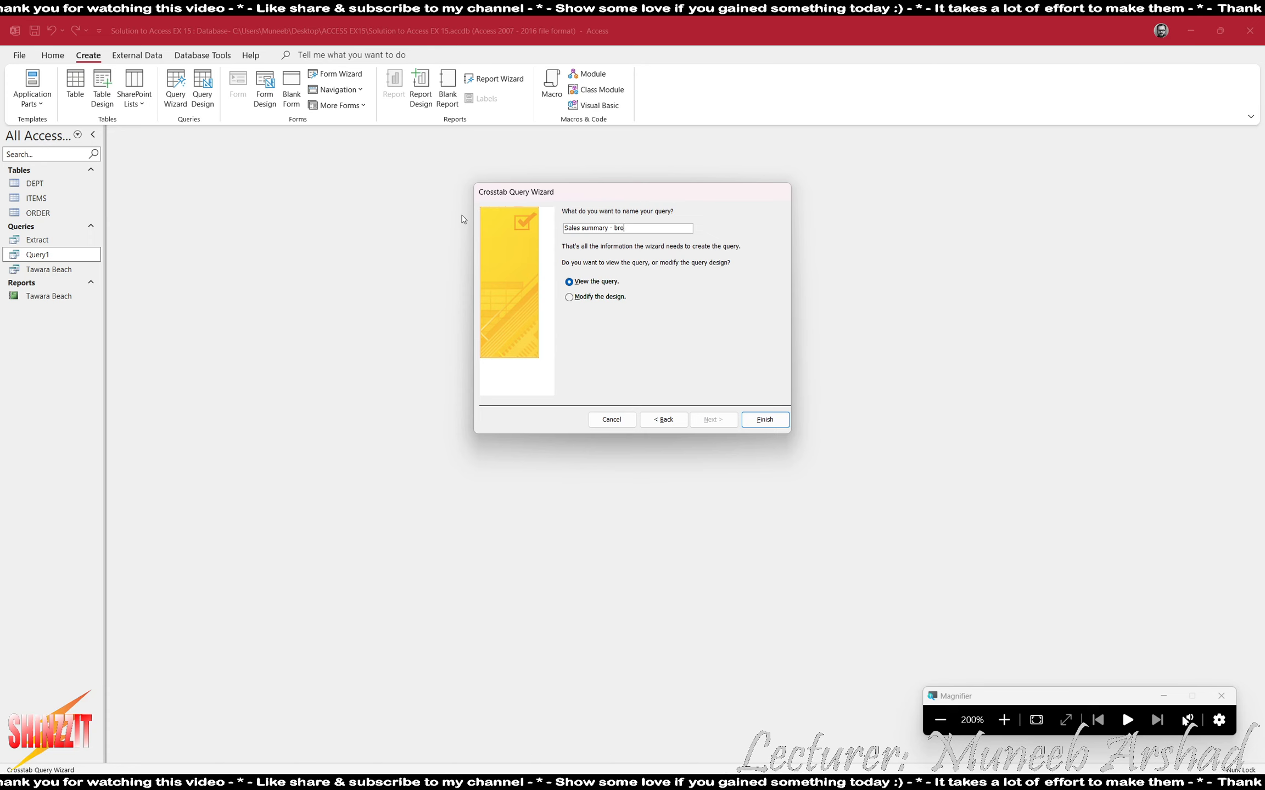
{"action": "type", "text": "ken down by "}
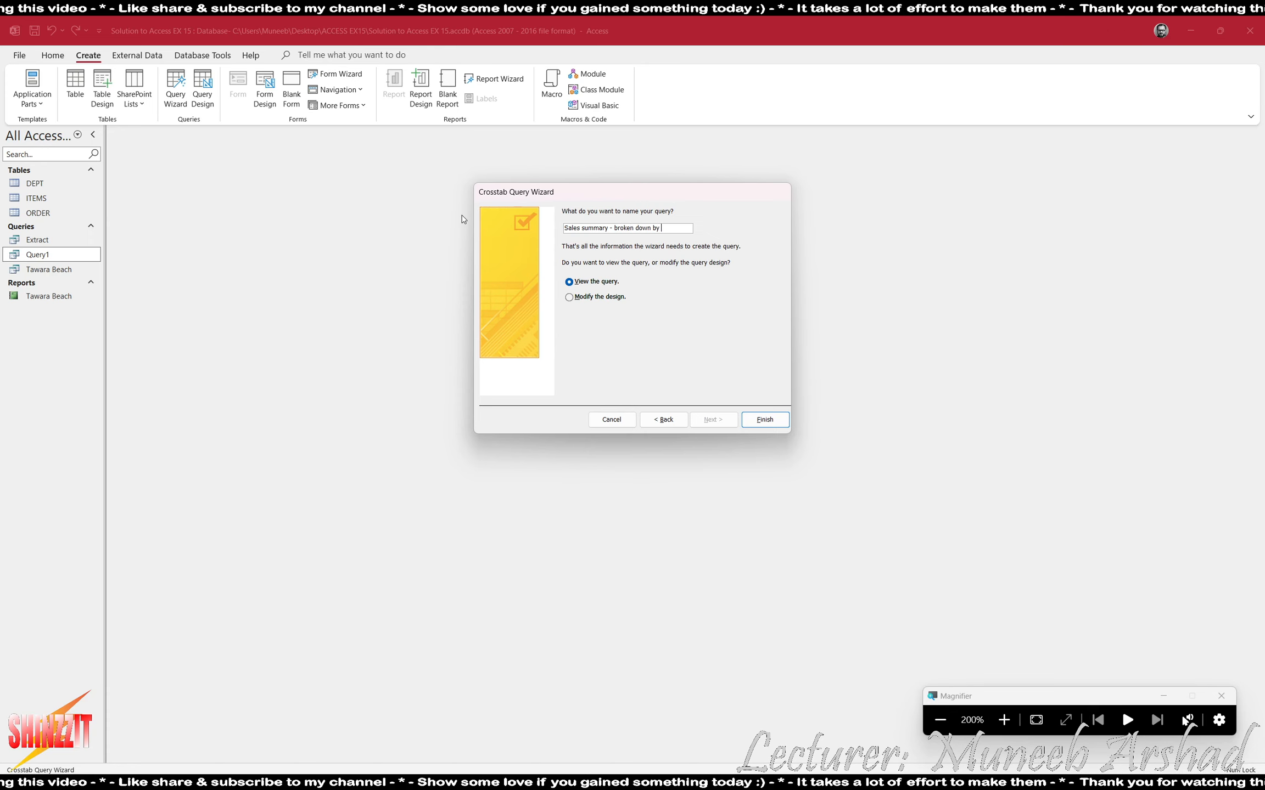
{"action": "type", "text": "category"}
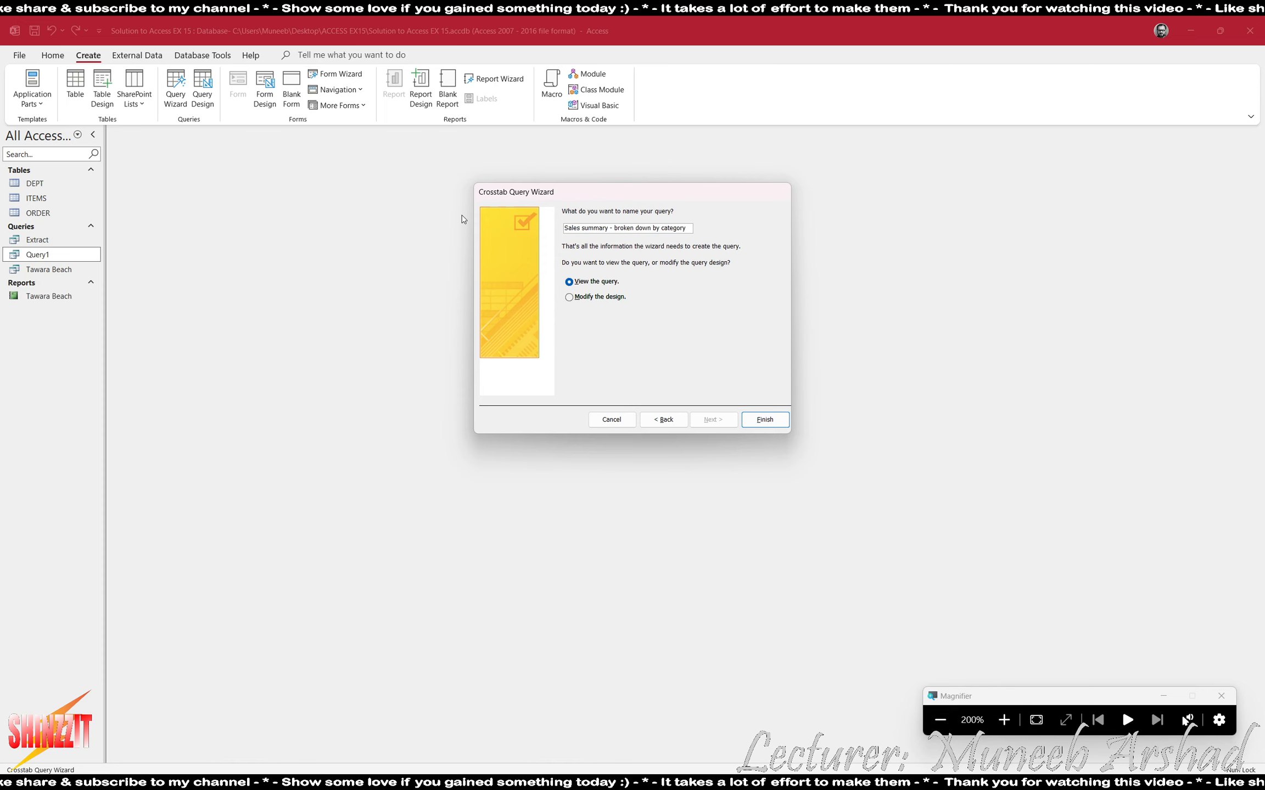
{"action": "left_click", "coordinate": [764, 419]}
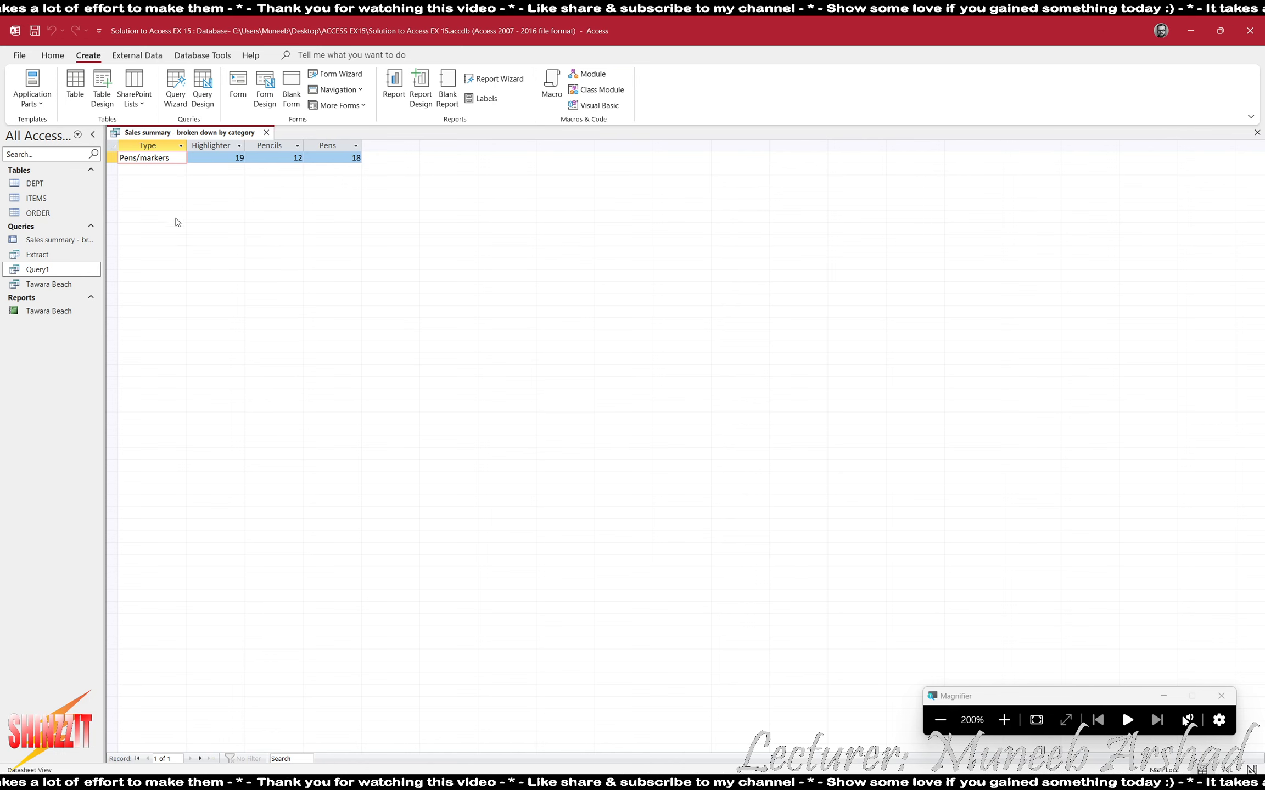
- Compare Query1's records with the crosstab, remove the ORDER and DEPT tables from Query1's design, and run it
{"action": "double_click", "coordinate": [39, 269]}
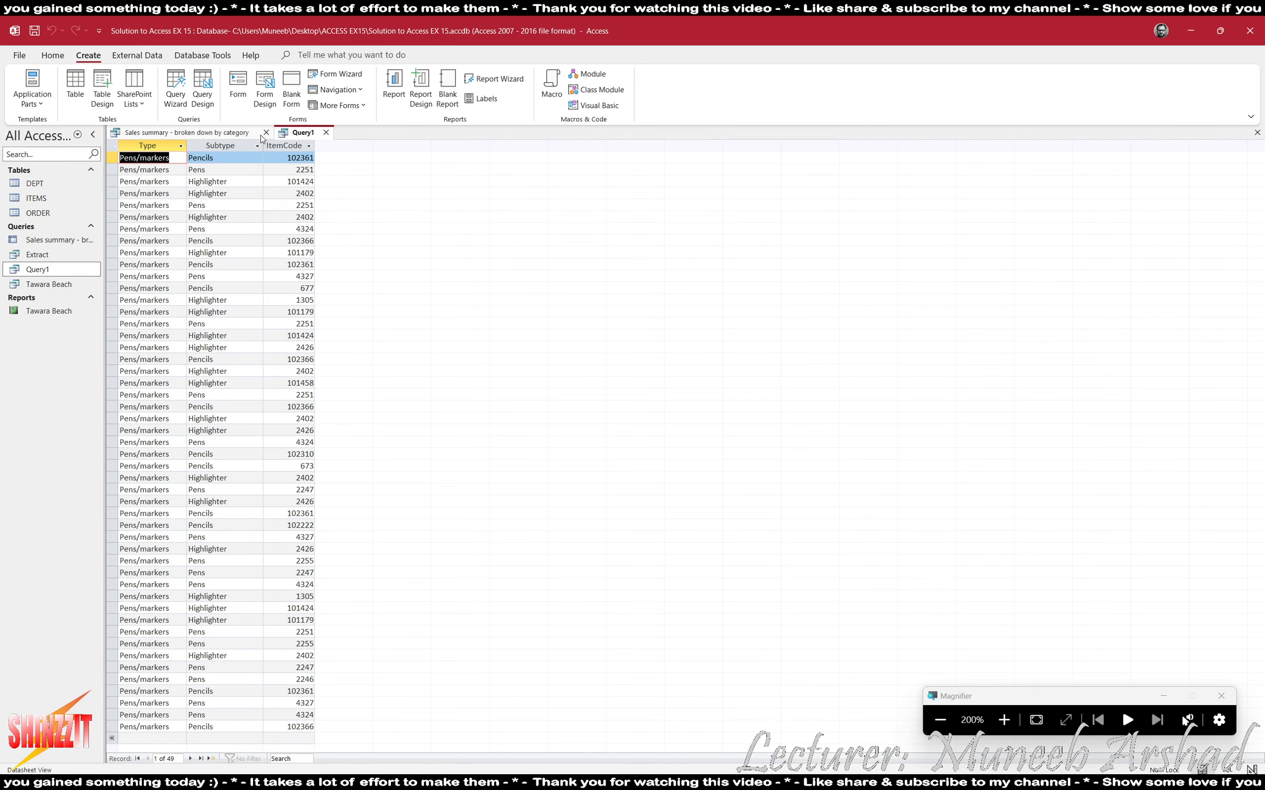
{"action": "left_click", "coordinate": [242, 133]}
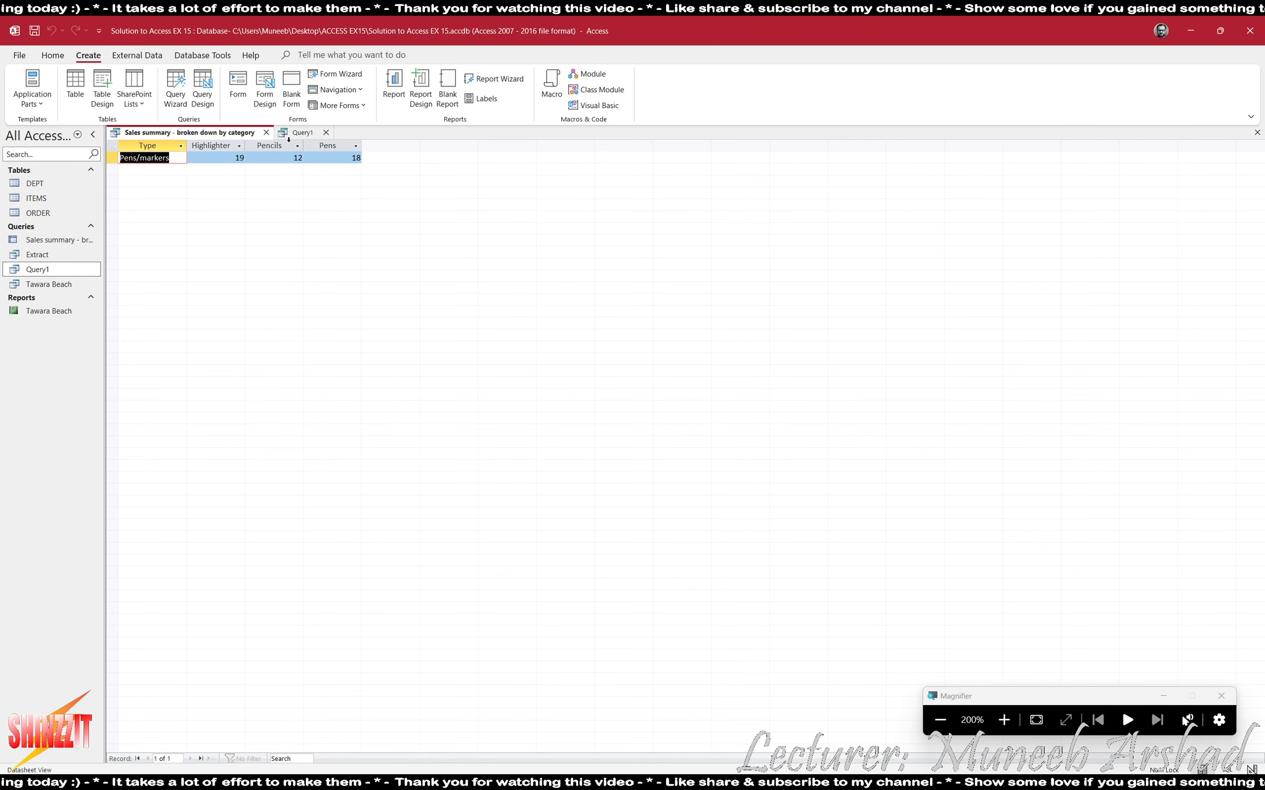
{"action": "left_click", "coordinate": [300, 133]}
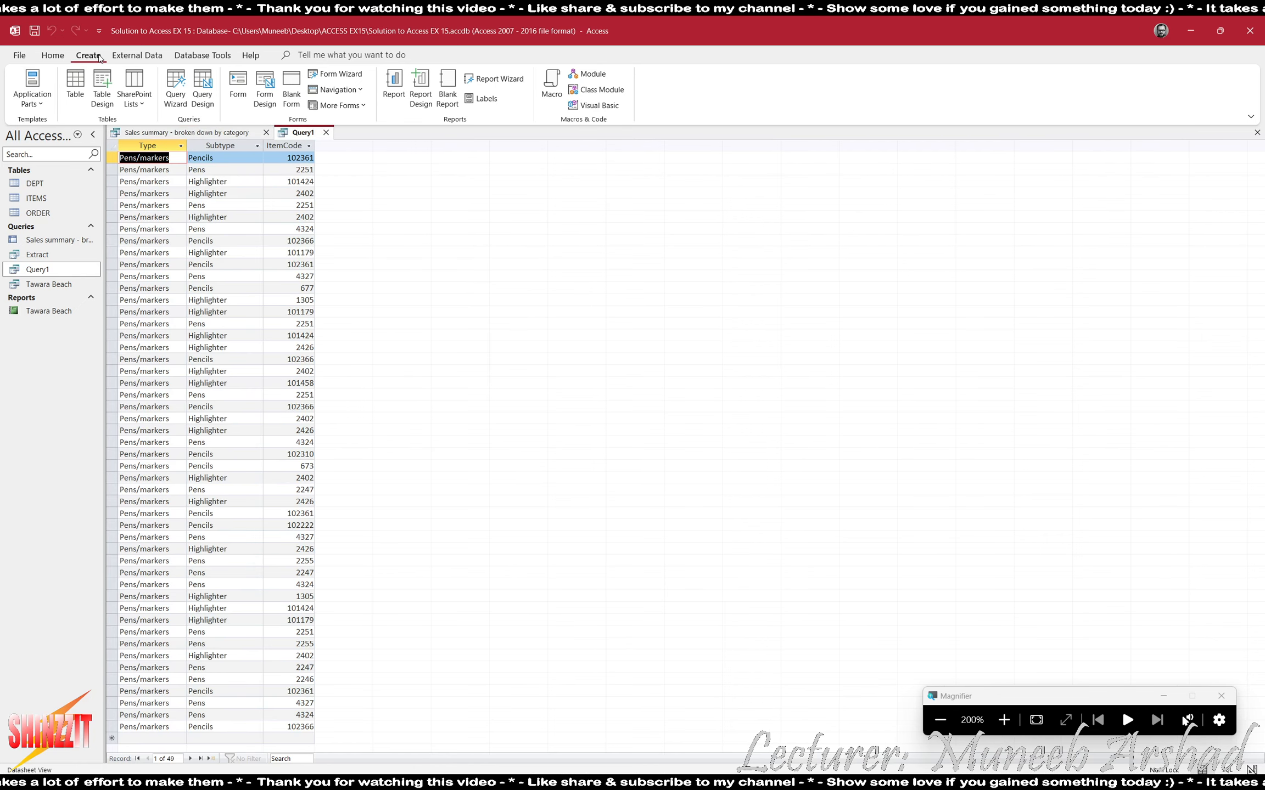
{"action": "left_click", "coordinate": [52, 55]}
{"action": "left_click", "coordinate": [26, 78]}
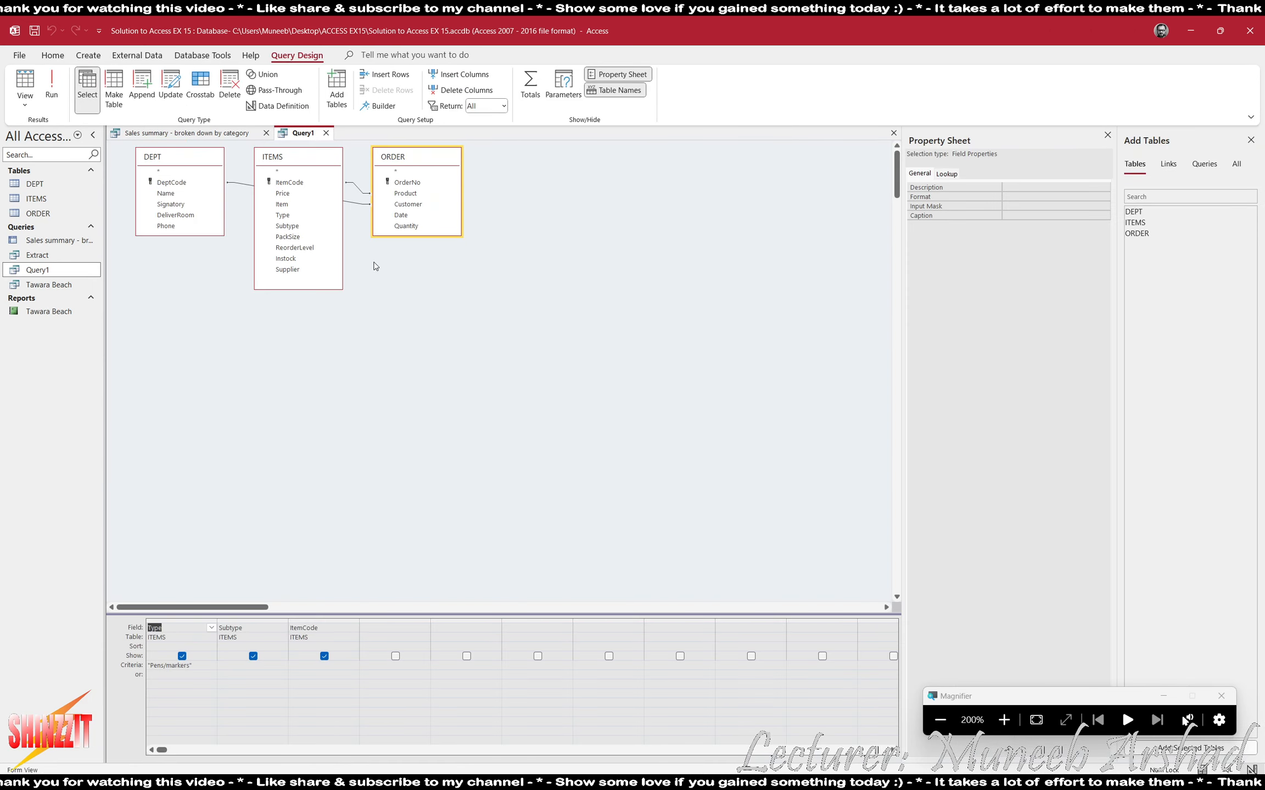
{"action": "left_click", "coordinate": [396, 158]}
{"action": "key", "text": "Delete"}
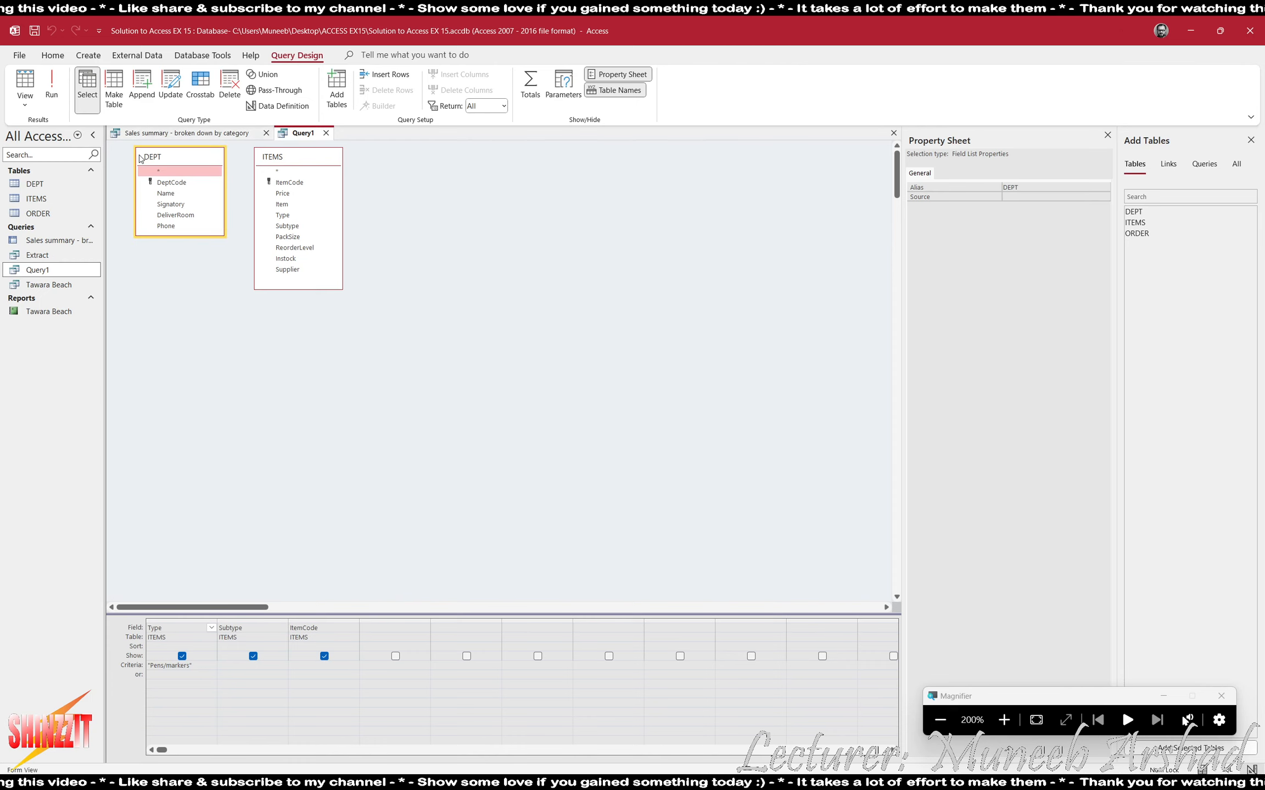
{"action": "key", "text": "Delete"}
{"action": "left_click", "coordinate": [52, 84]}
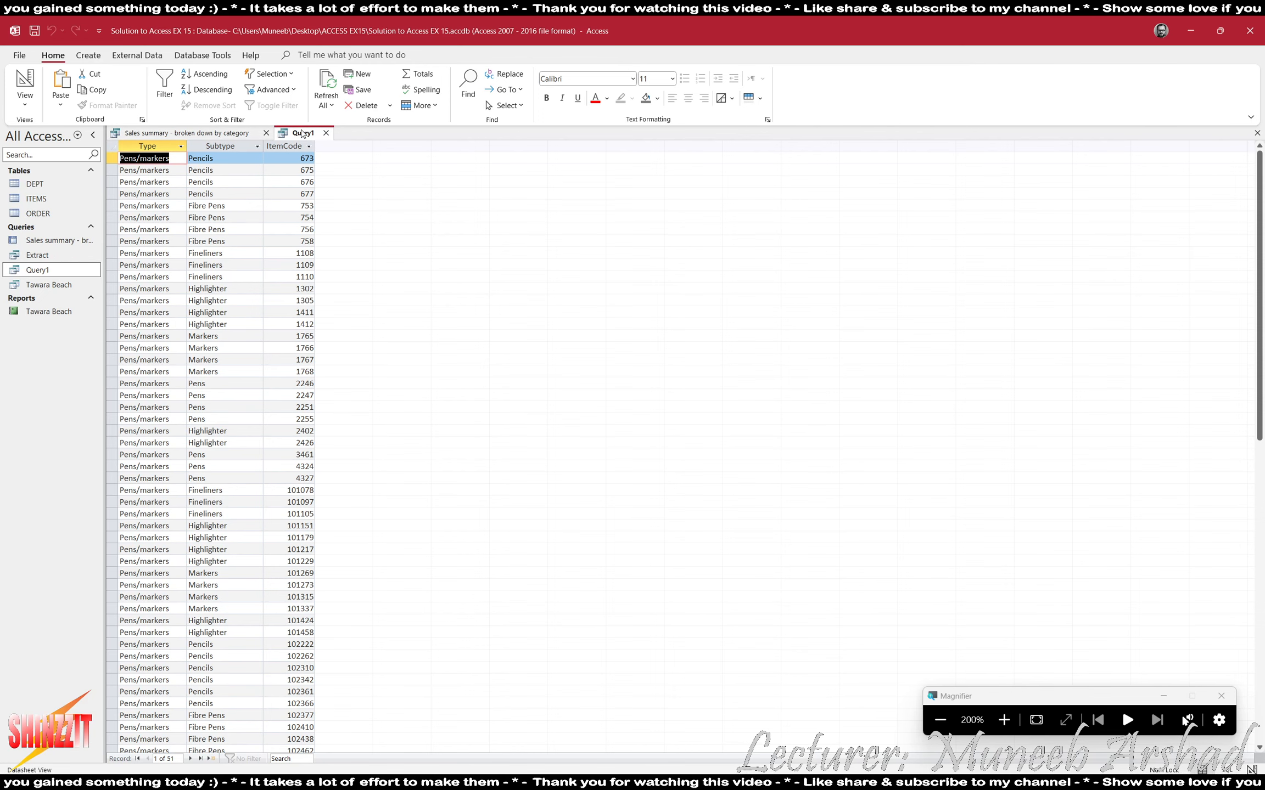
- Review Query1's ITEMS fields in its design, and close the query with its changes saved
{"action": "left_click", "coordinate": [37, 82]}
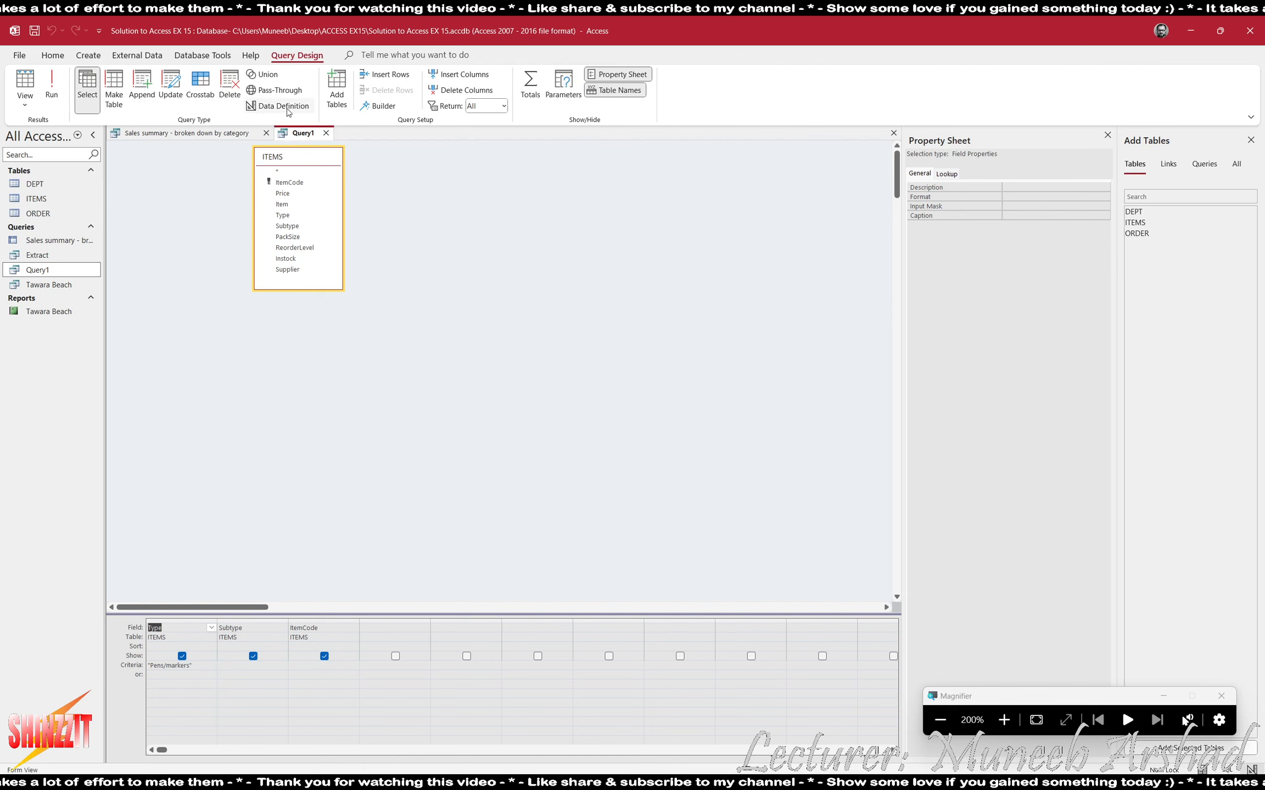
{"action": "left_click", "coordinate": [285, 225]}
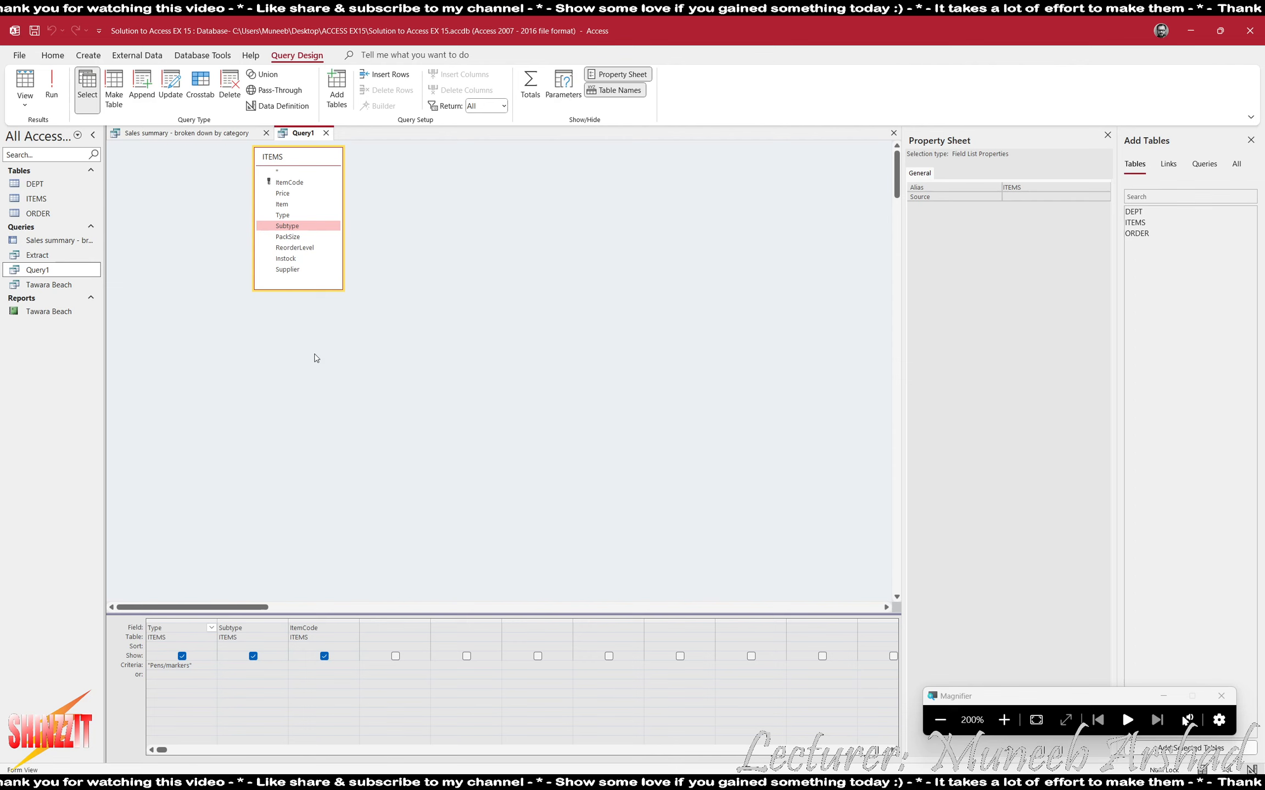
{"action": "left_click", "coordinate": [294, 183]}
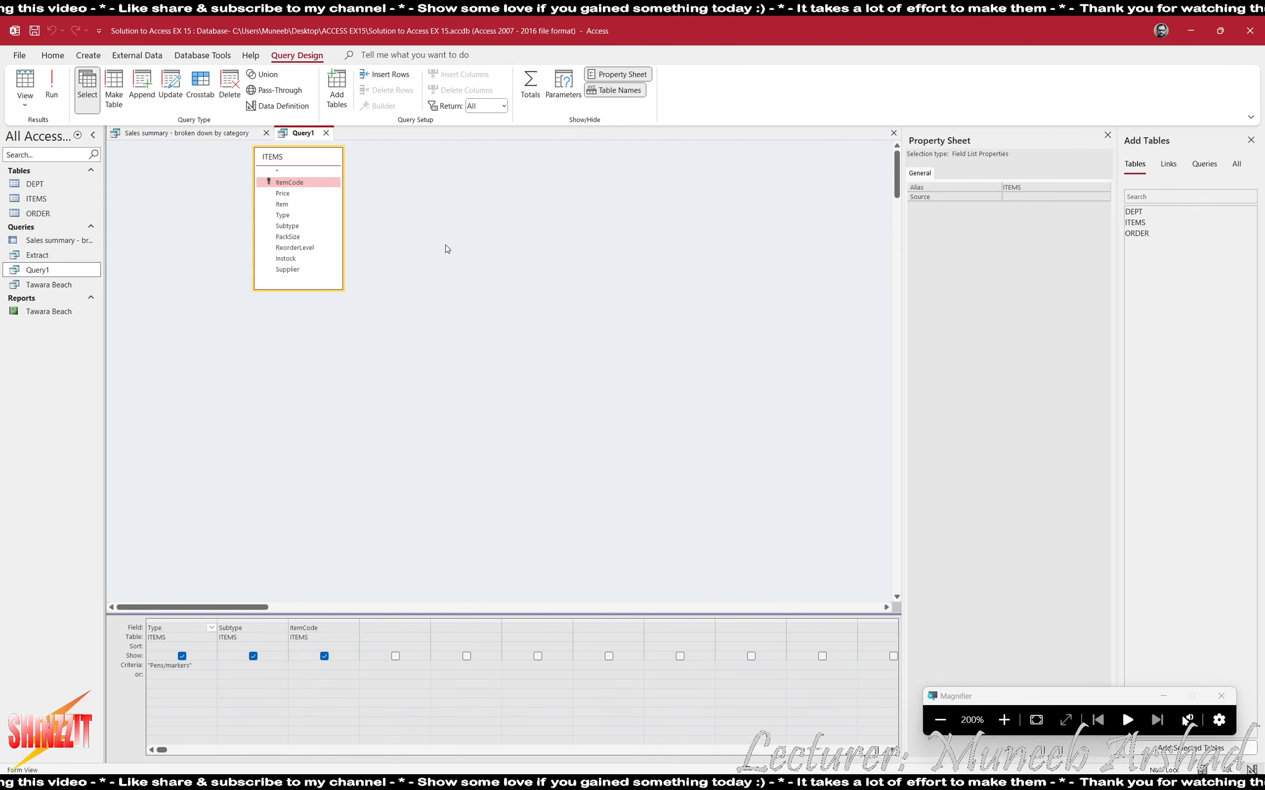
{"action": "left_click", "coordinate": [327, 134]}
{"action": "key", "text": "Return"}
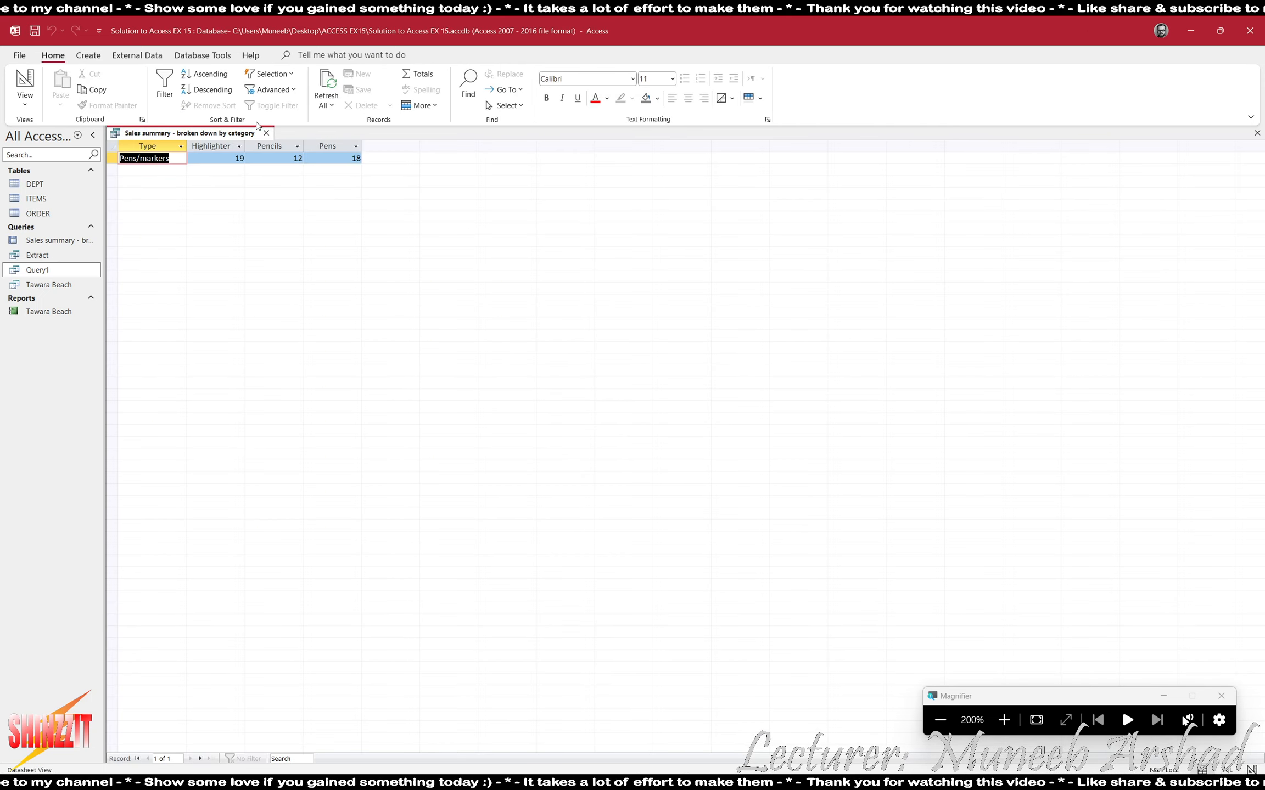
- Reopen the Sales summary crosstab, compare it with the sample pivot table in the Adobe Acrobat PDF, and close it in Access
{"action": "left_click", "coordinate": [266, 133]}
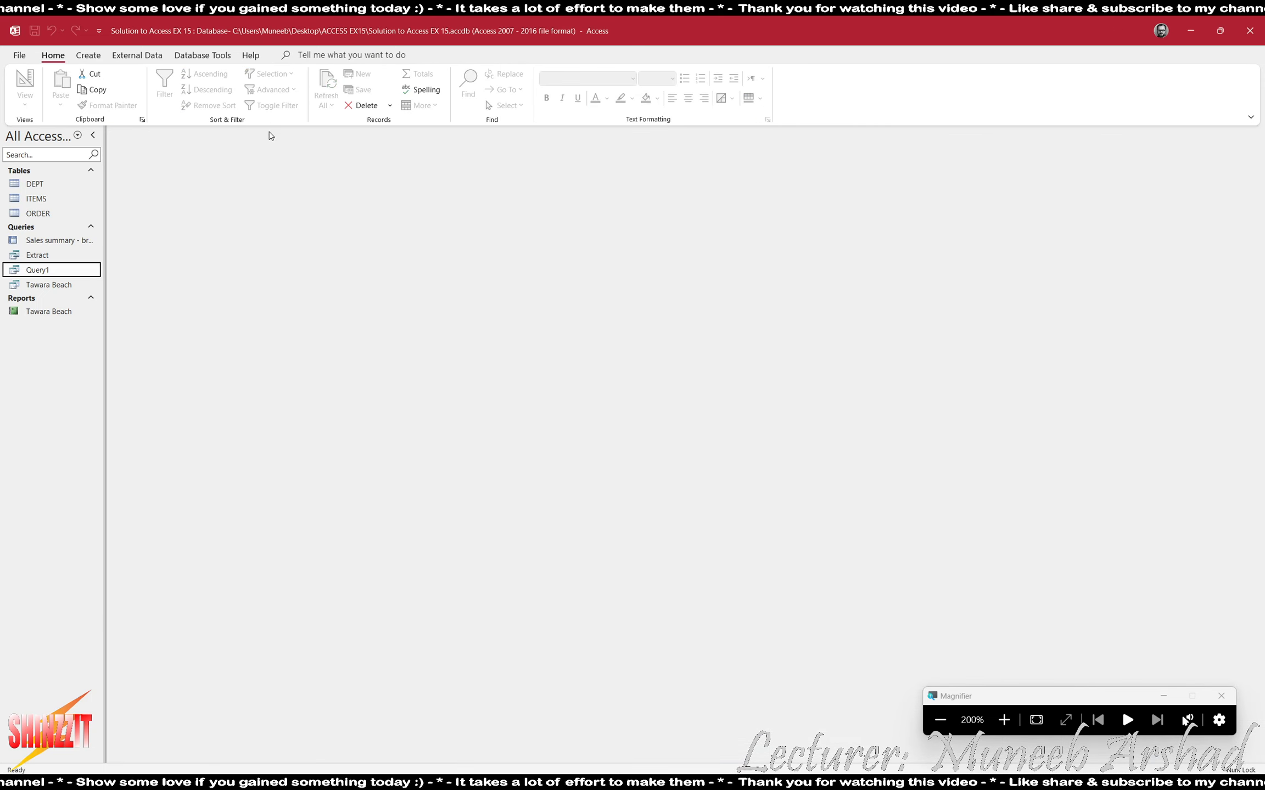
{"action": "left_click", "coordinate": [48, 314]}
{"action": "double_click", "coordinate": [52, 242]}
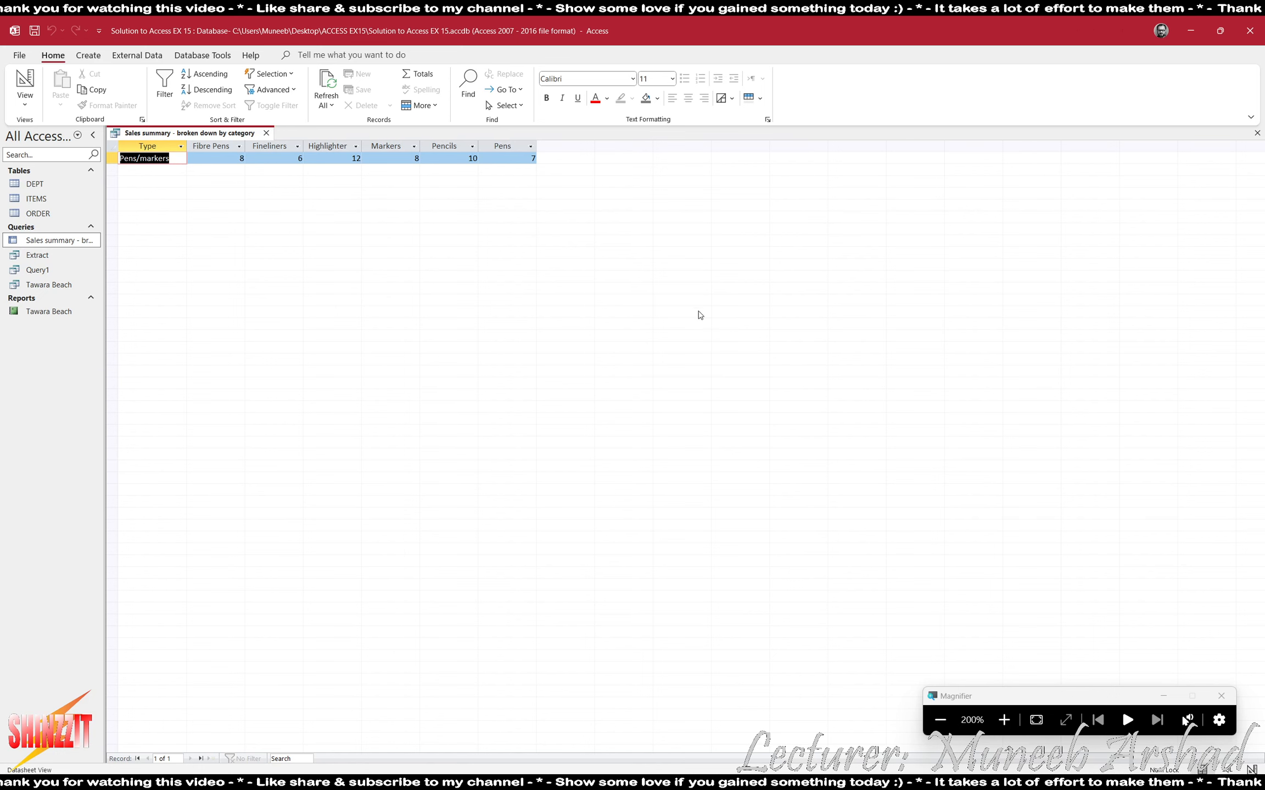
{"action": "left_click", "coordinate": [941, 720]}
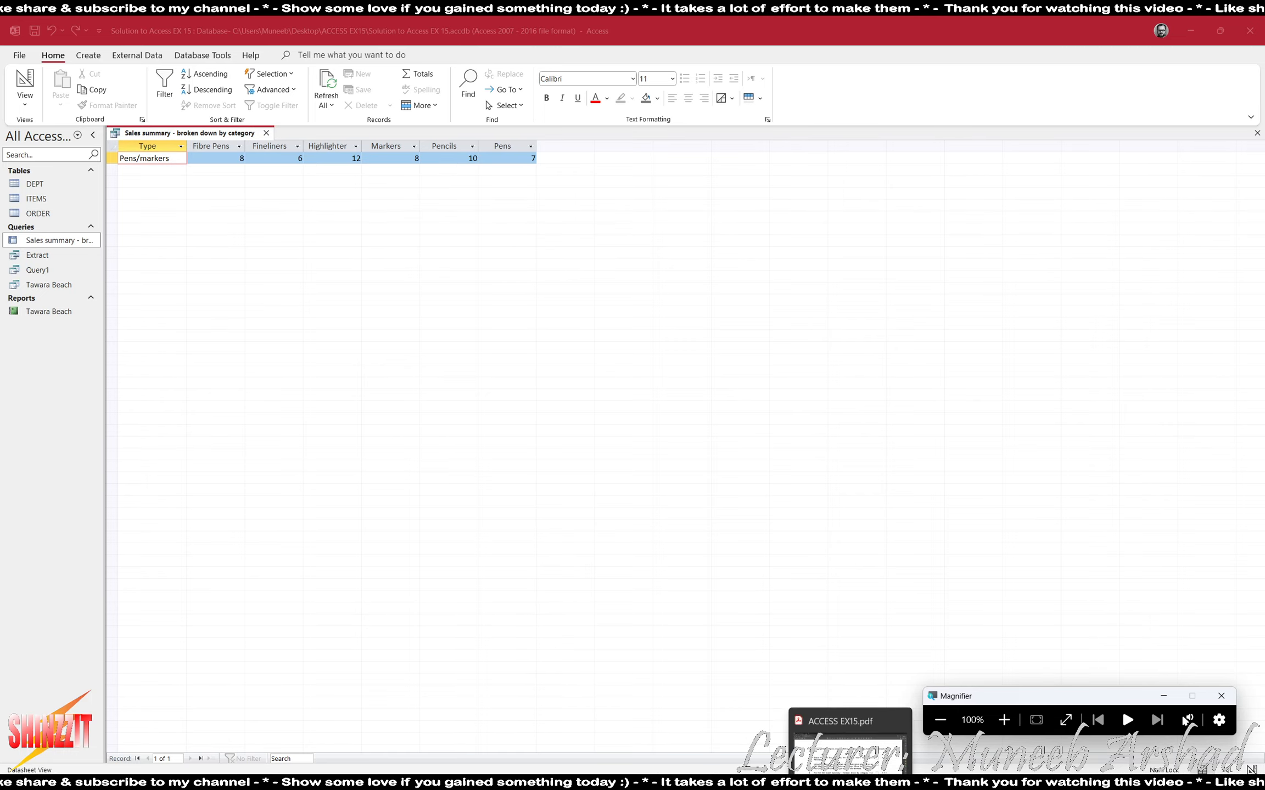
{"action": "left_click", "coordinate": [851, 783]}
{"action": "scroll", "coordinate": [342, 502], "scroll_direction": "down", "scroll_amount": 8}
{"action": "scroll", "coordinate": [272, 468], "scroll_direction": "up", "scroll_amount": 5}
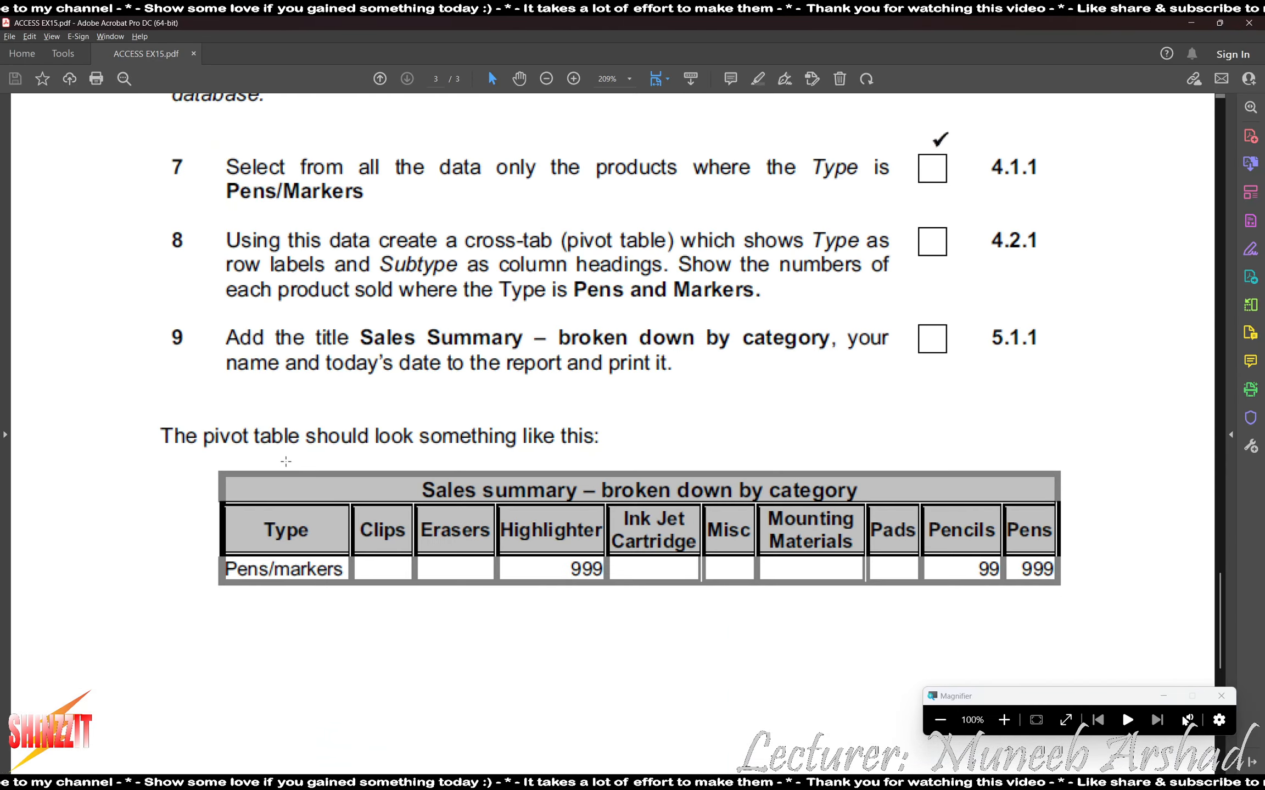
{"action": "left_click", "coordinate": [873, 783]}
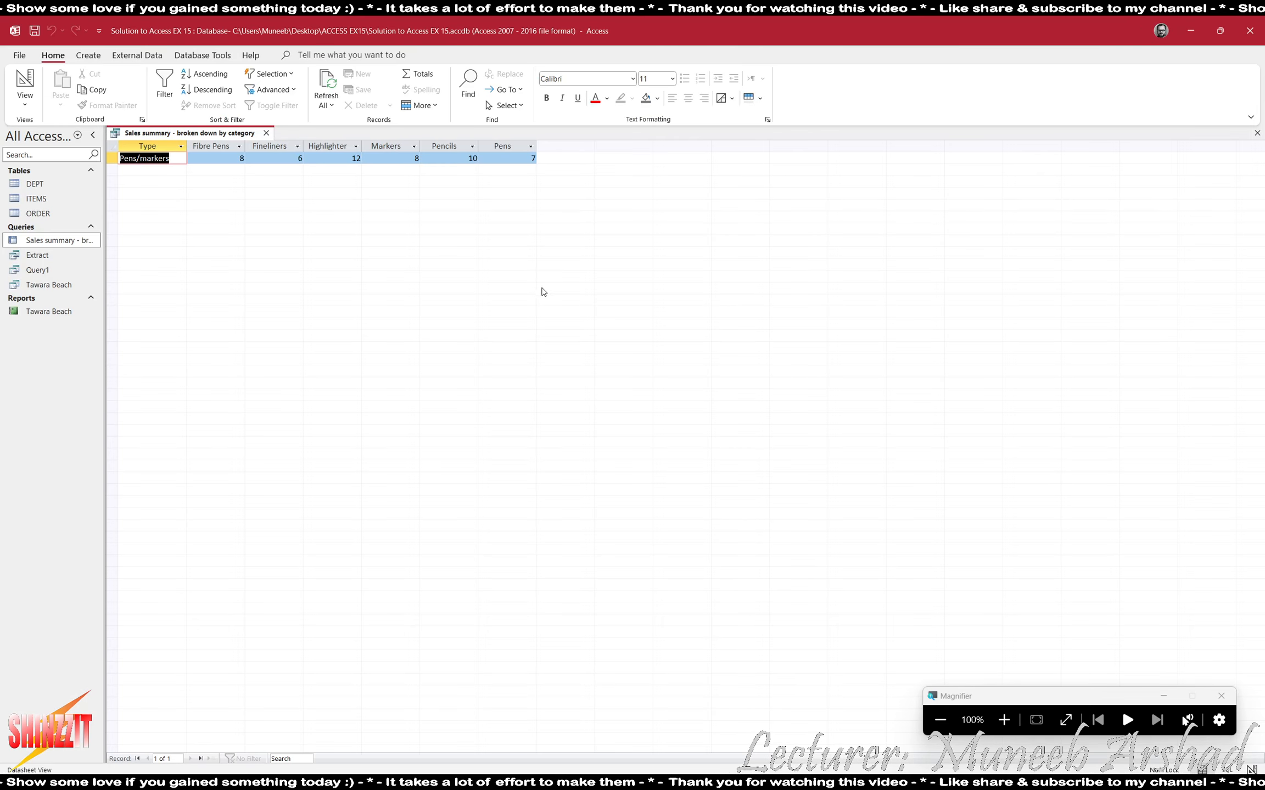
{"action": "left_click", "coordinate": [266, 133]}
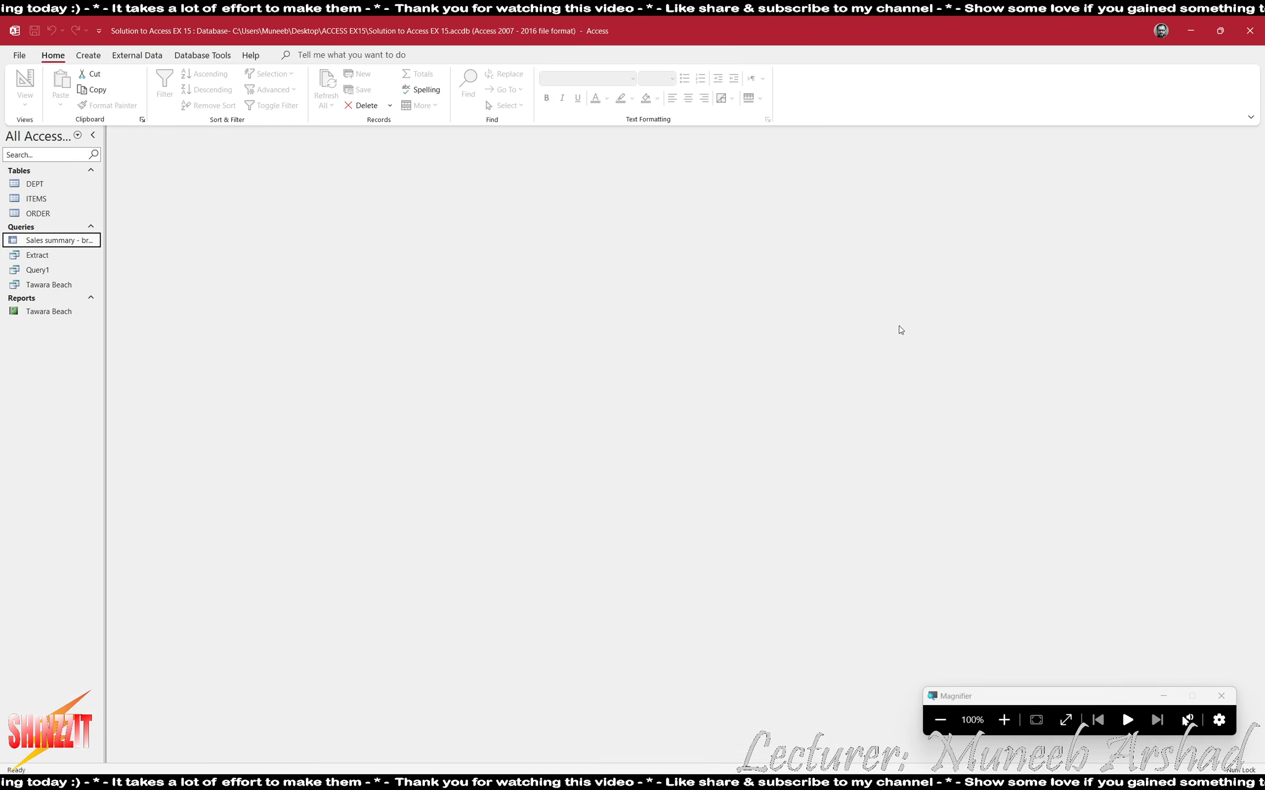